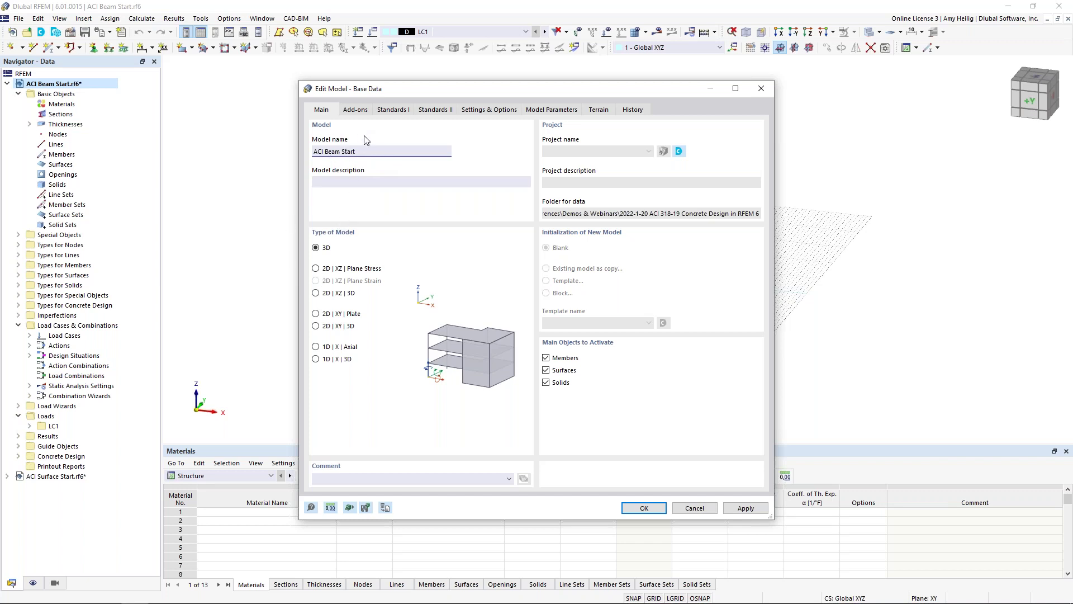
Step: Review the model's base data: add-ons, concrete design and load combination standards, and the gravity, tolerance and axis settings
click(356, 110)
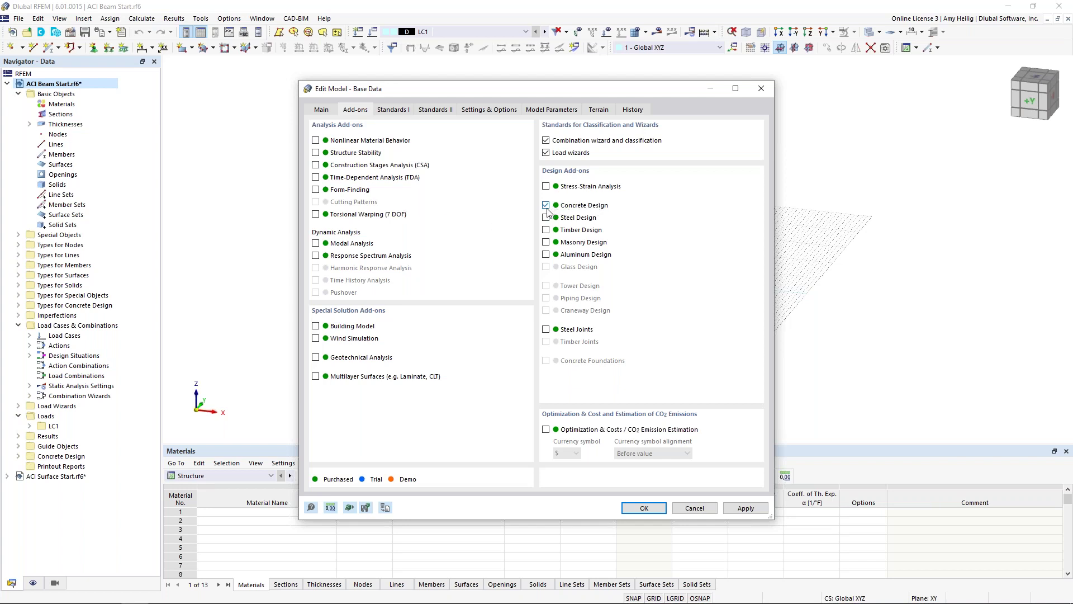
click(397, 111)
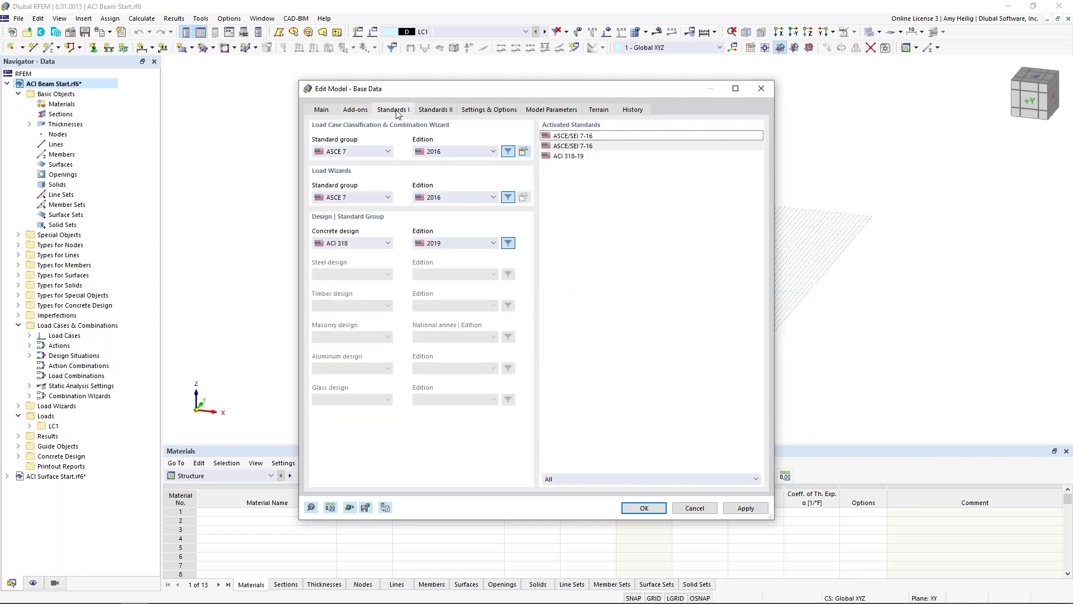
click(382, 245)
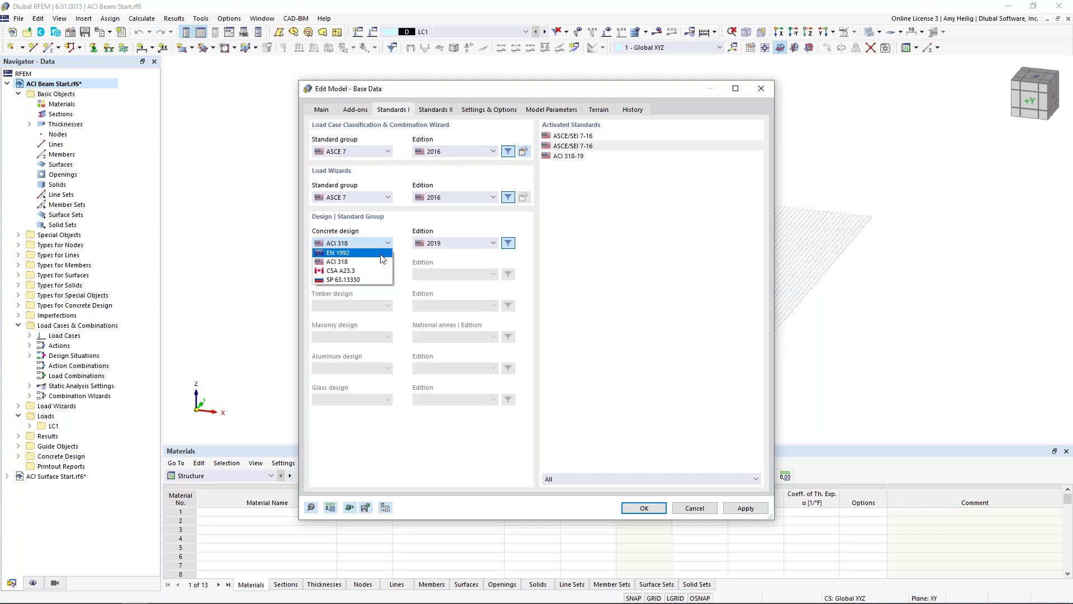
click(400, 235)
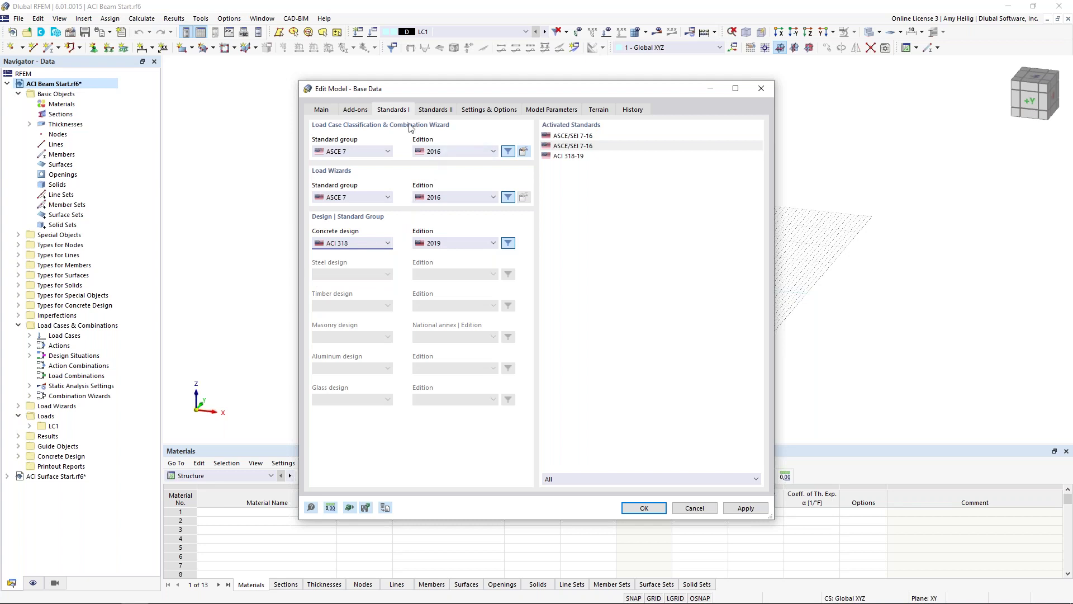
click(388, 151)
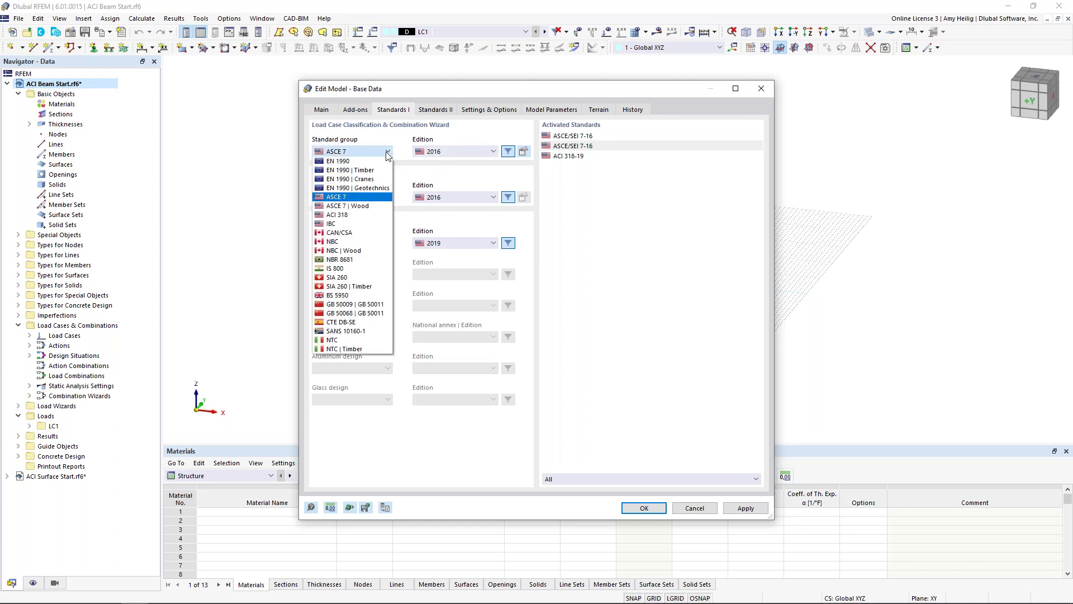
click(400, 151)
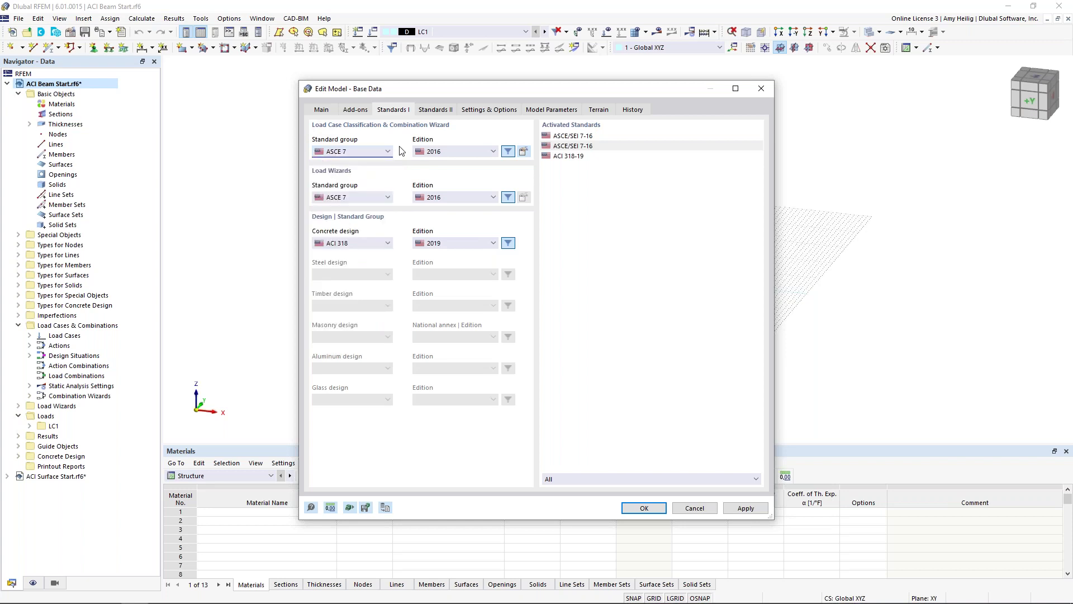
click(479, 113)
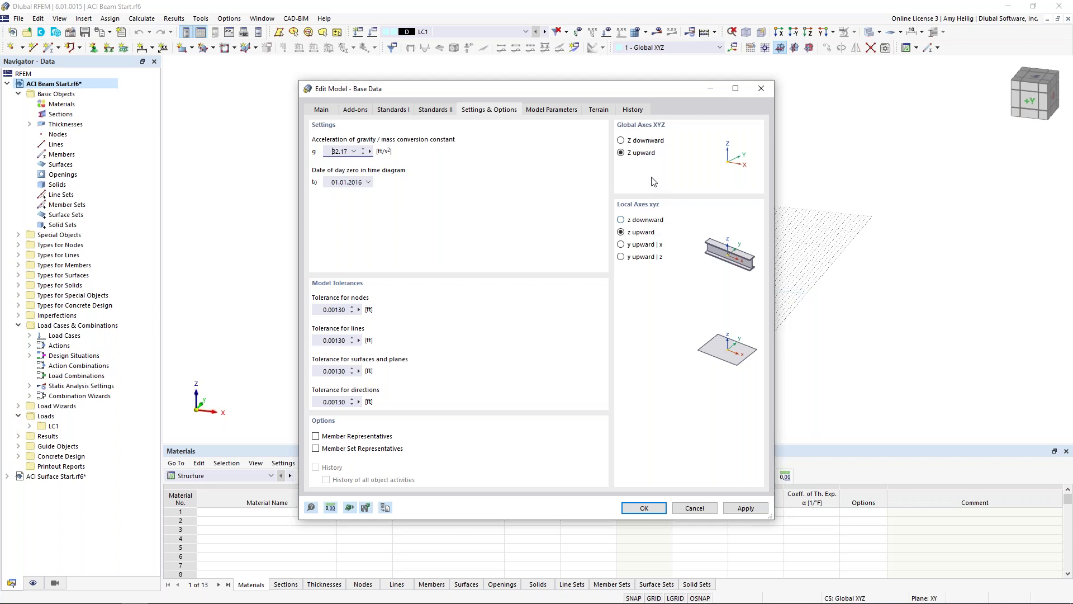
click(695, 507)
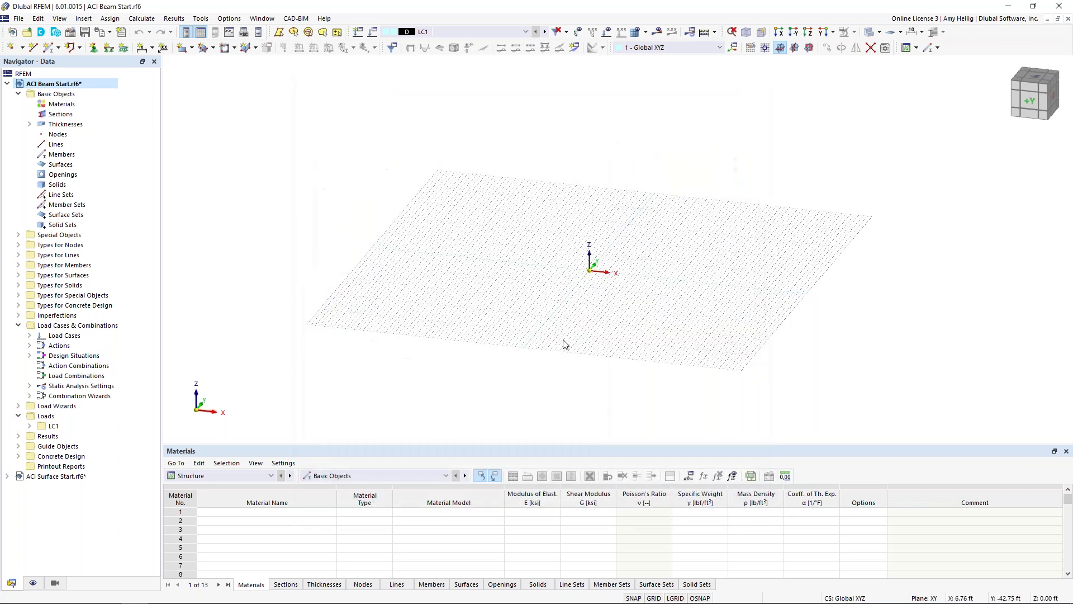
Step: Inspect the work plane's grid and snap settings, including the grid point spacing, without changing them
mouse_move(581, 314)
ctrl+middle_down()
mouse_move(585, 300)
mouse_move(616, 297)
mouse_move(583, 311)
ctrl+middle_up()
scroll(591, 301, up, 3)
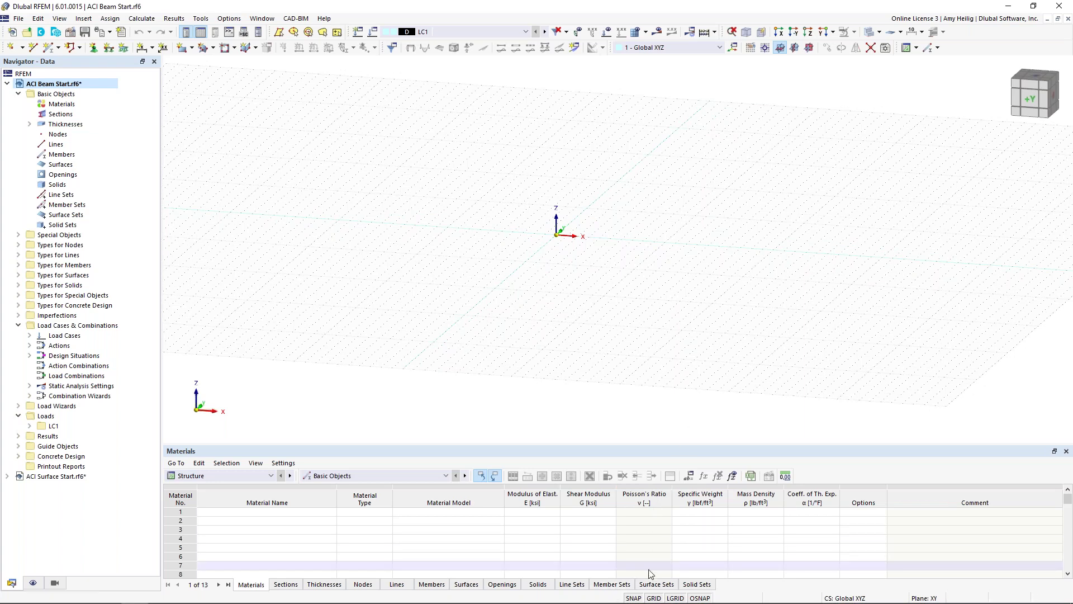
right_click(654, 598)
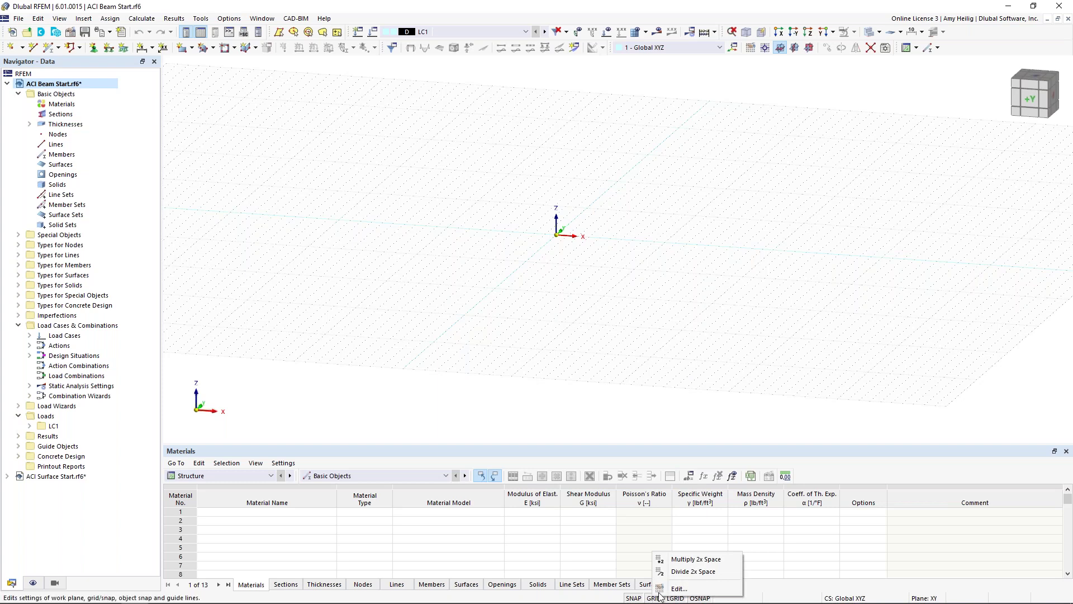
click(668, 588)
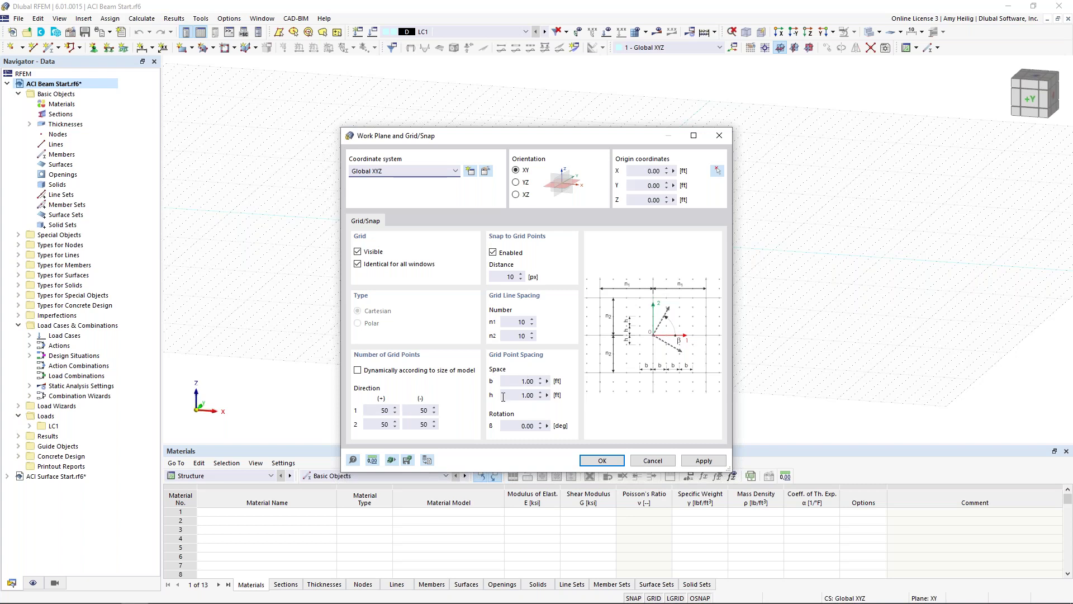
click(427, 459)
click(652, 460)
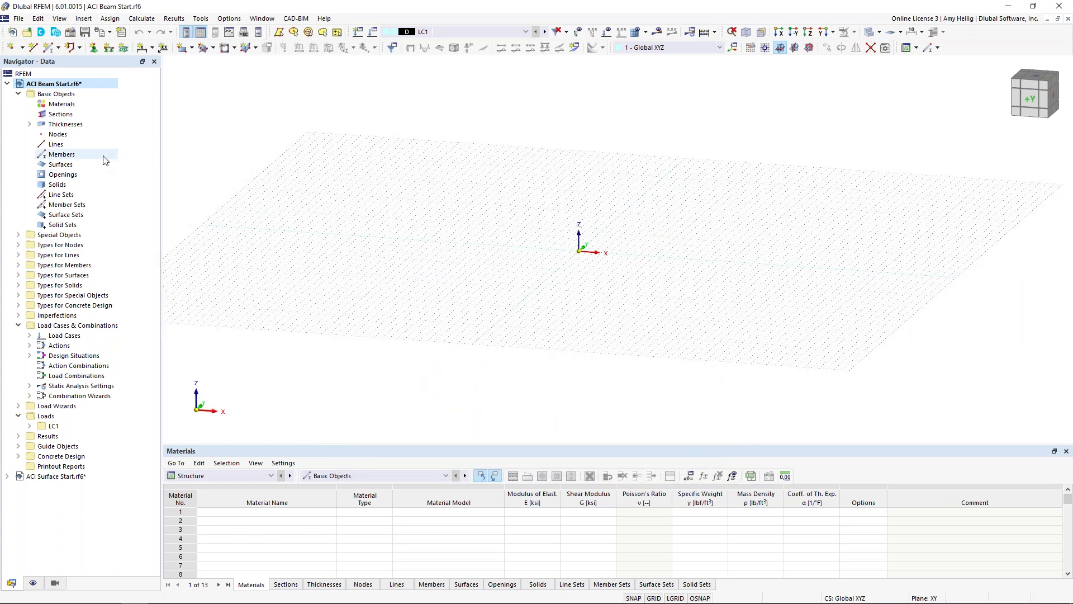
Step: Create a new material from the library using ACI 318-19 concrete with f'c = 4000 psi
right_click(59, 106)
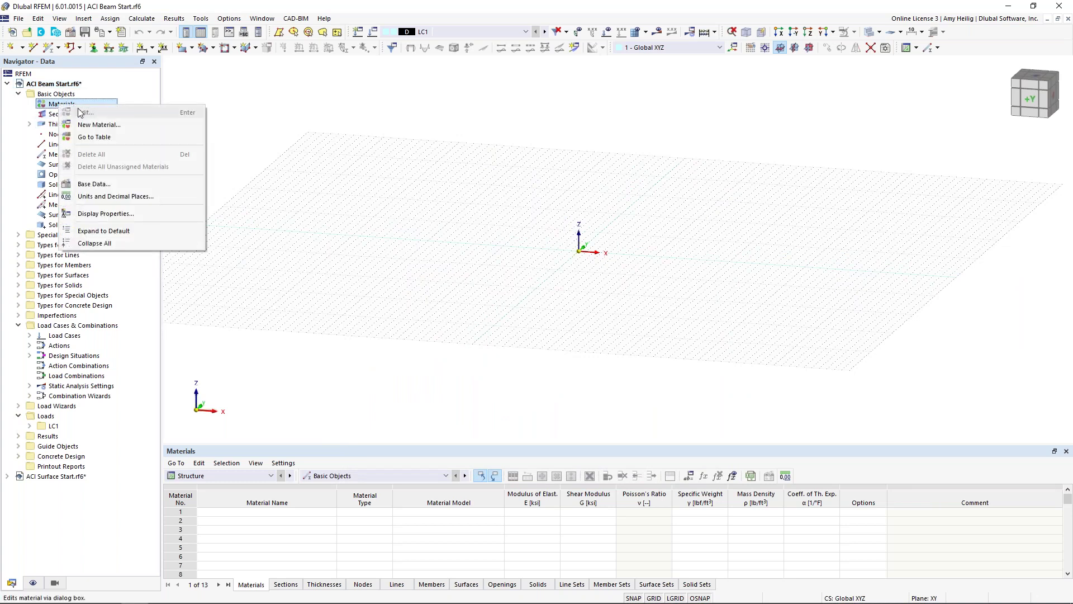
click(89, 125)
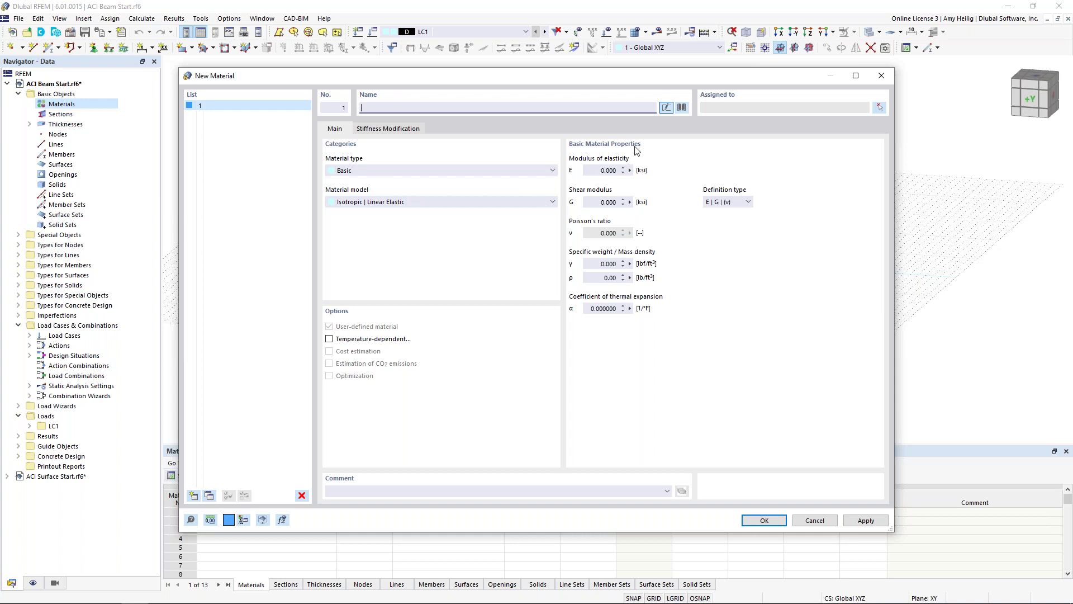
click(682, 107)
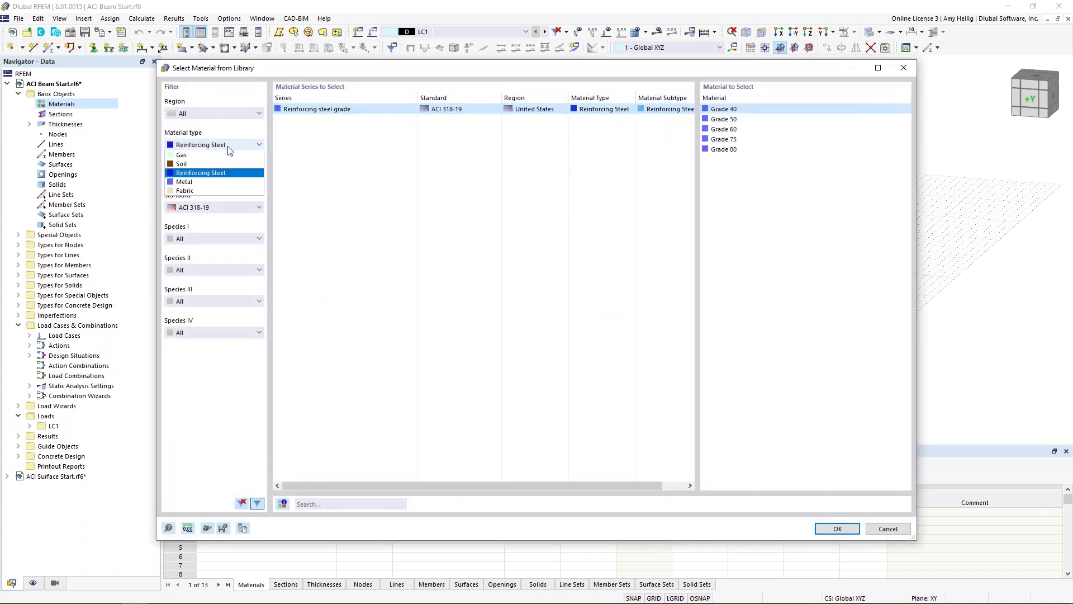
click(229, 148)
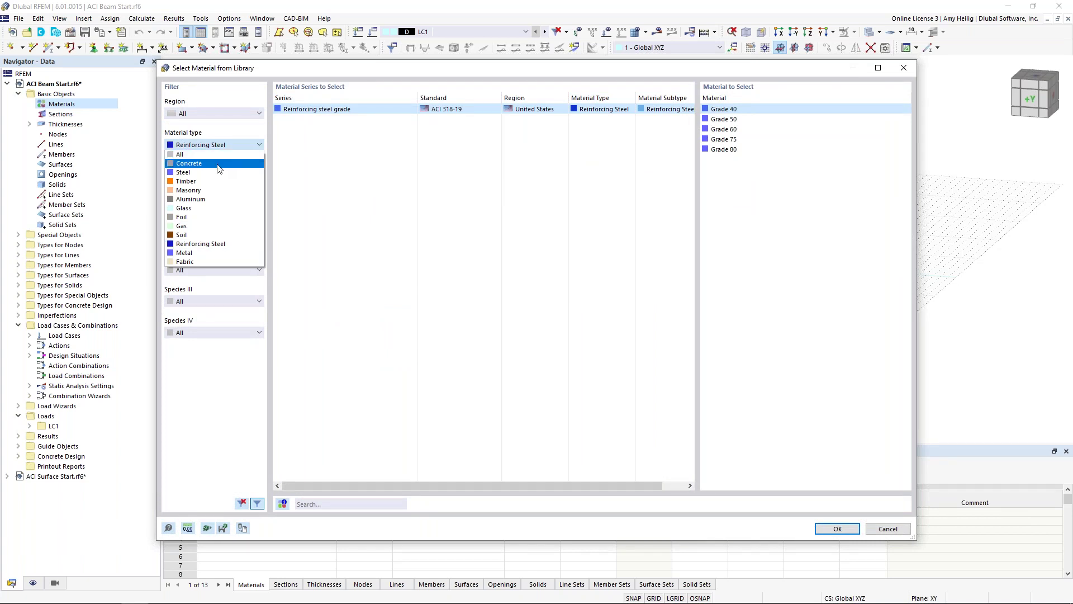
click(218, 164)
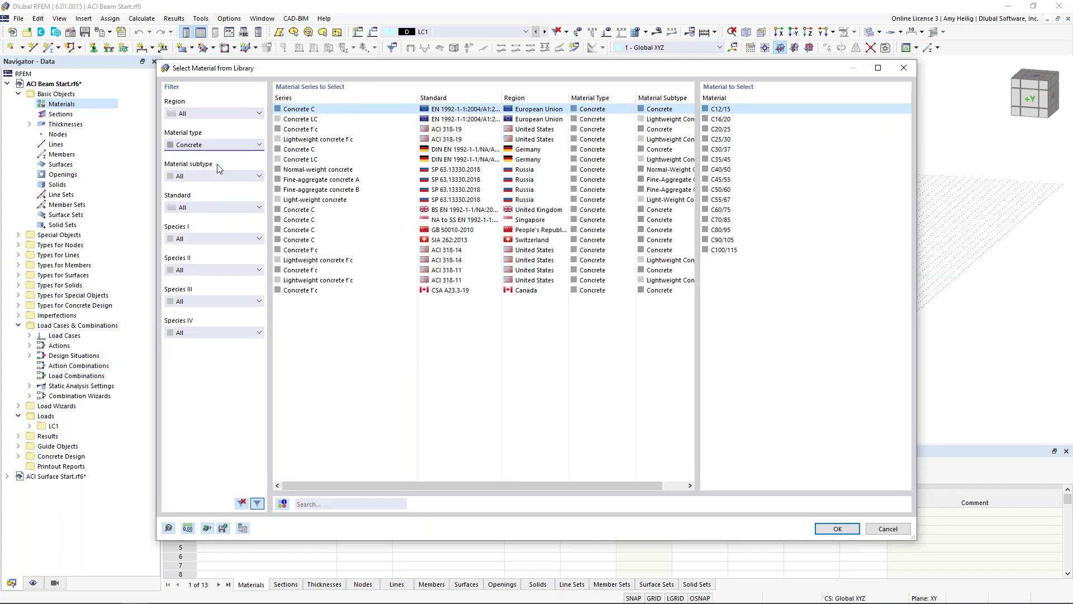
click(206, 204)
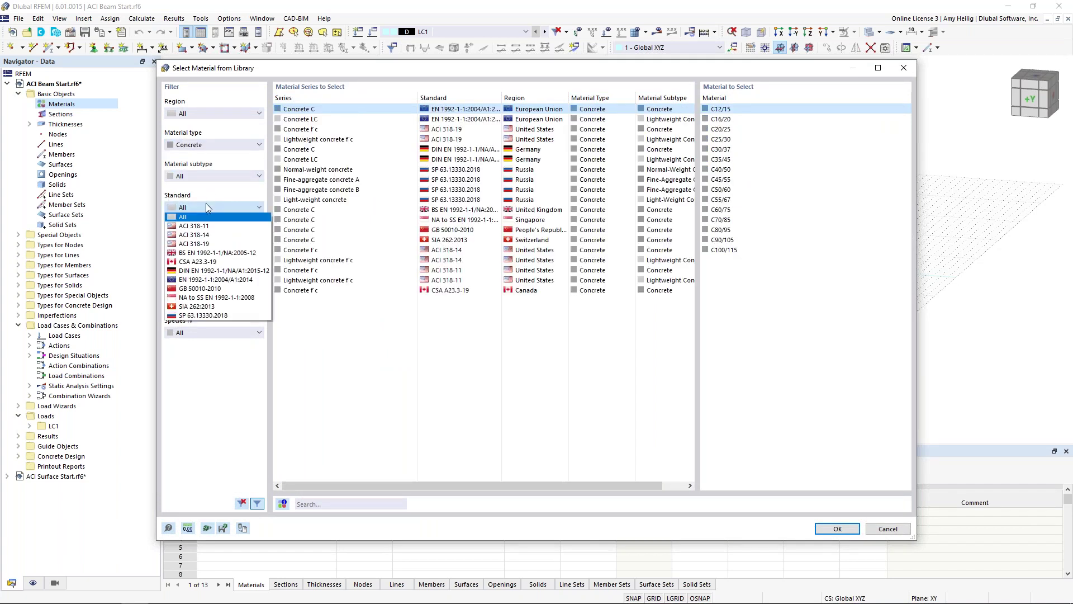
click(202, 246)
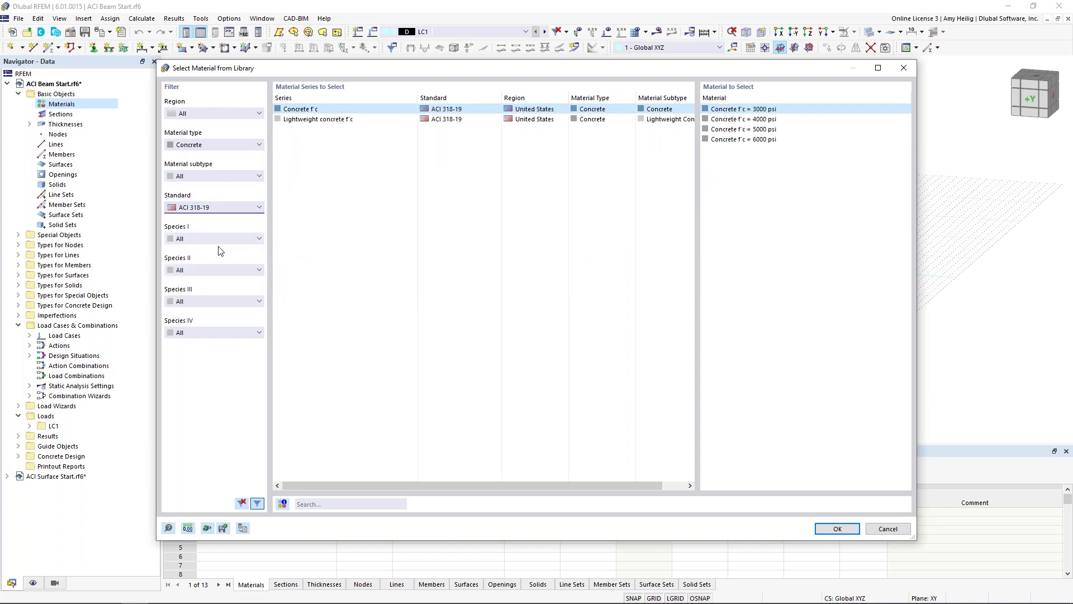
click(715, 121)
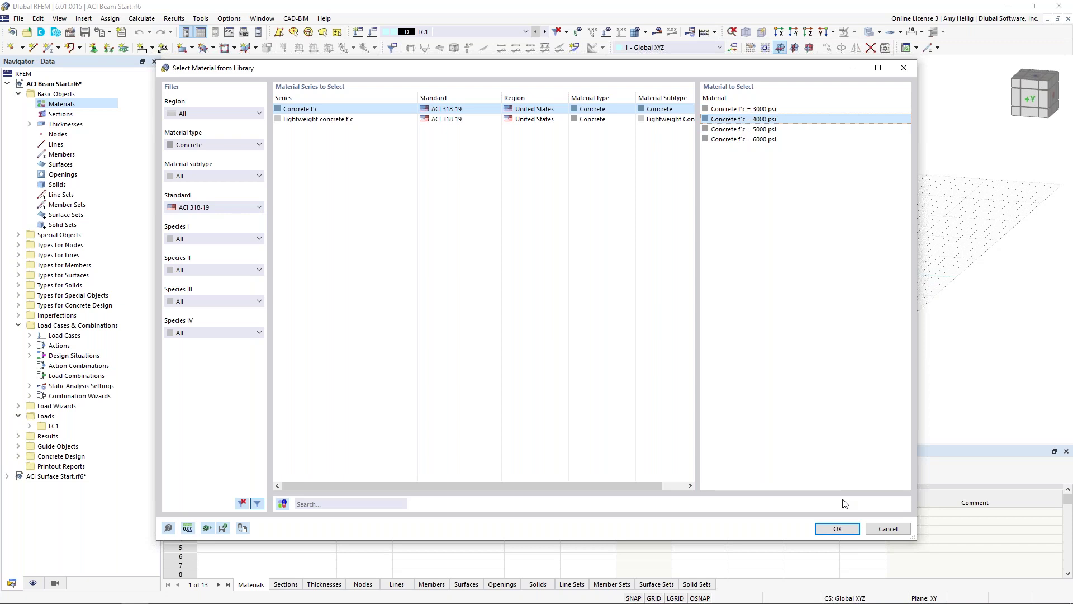
click(835, 528)
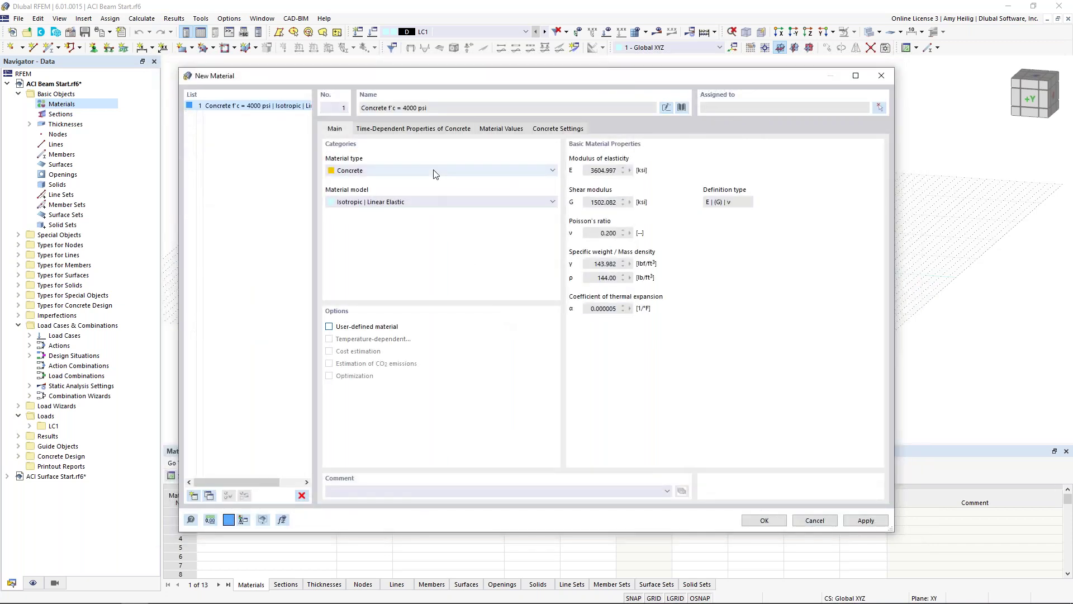
Step: Try enabling creep and shrinkage in the concrete material's time-dependent properties
click(413, 129)
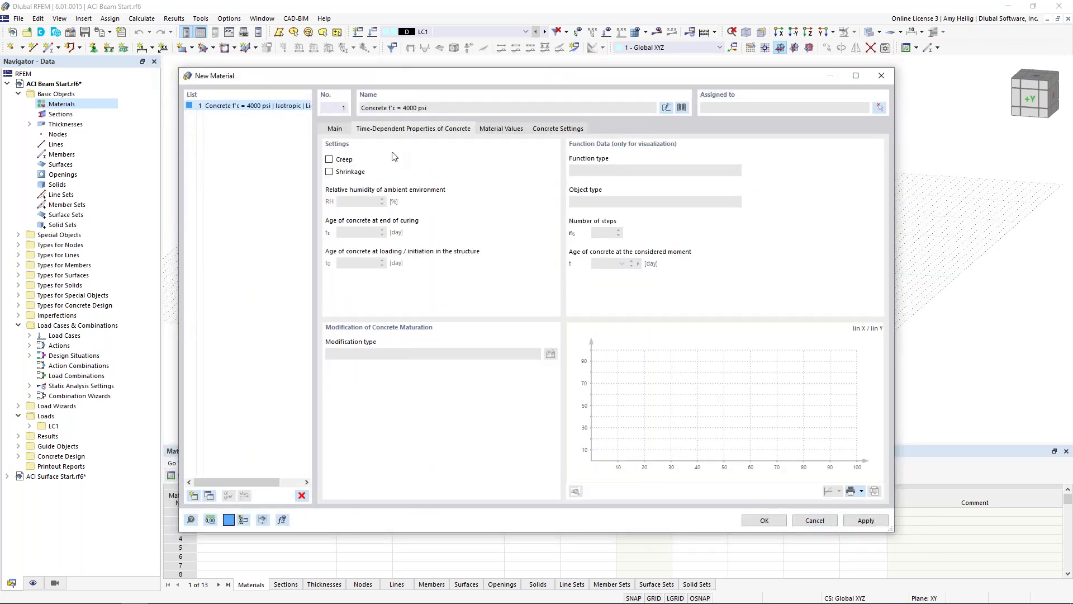
click(329, 159)
click(330, 171)
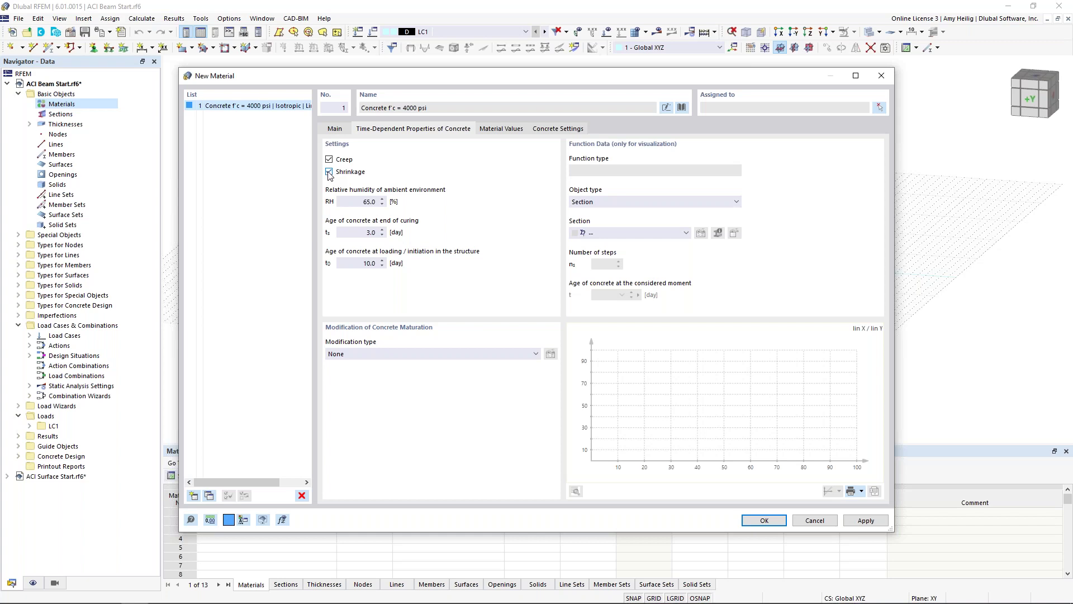
click(329, 173)
click(329, 159)
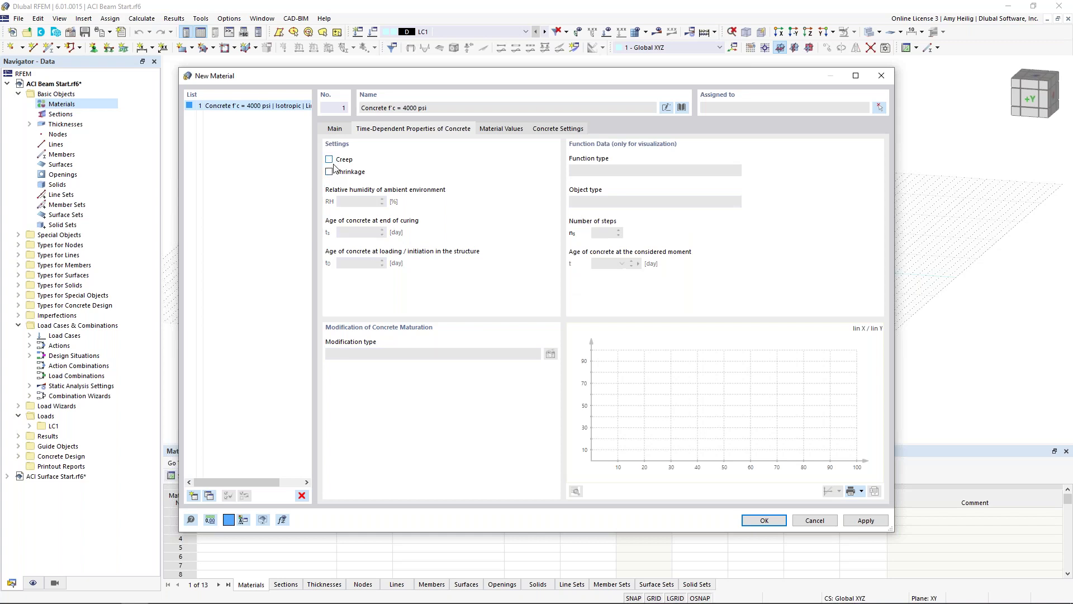
click(335, 129)
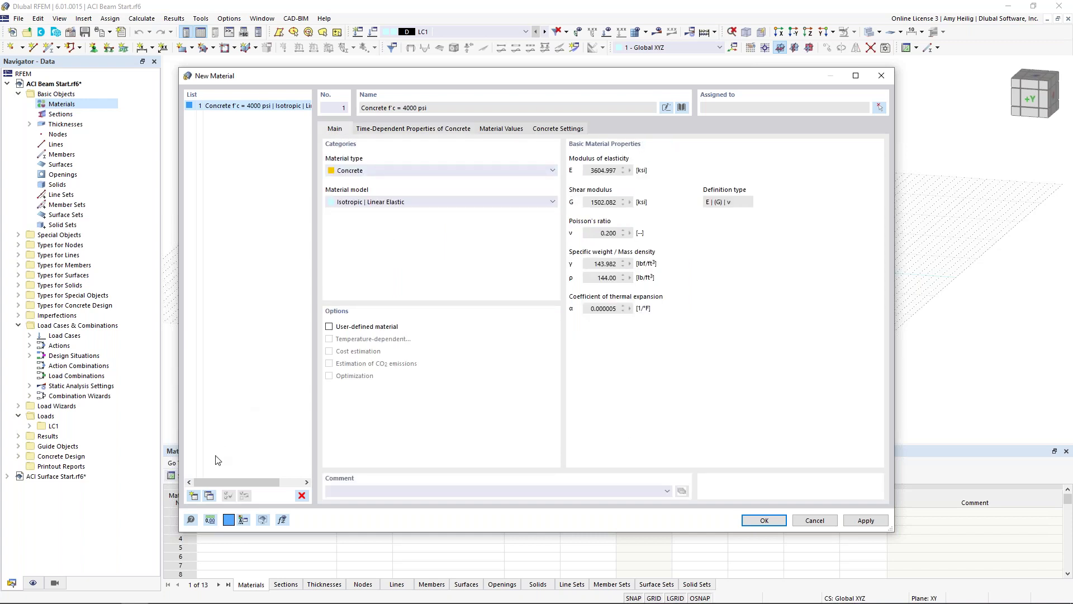
Step: Add a second material from the library, ACI 318-19 reinforcing steel Grade 60, and save both materials
click(192, 495)
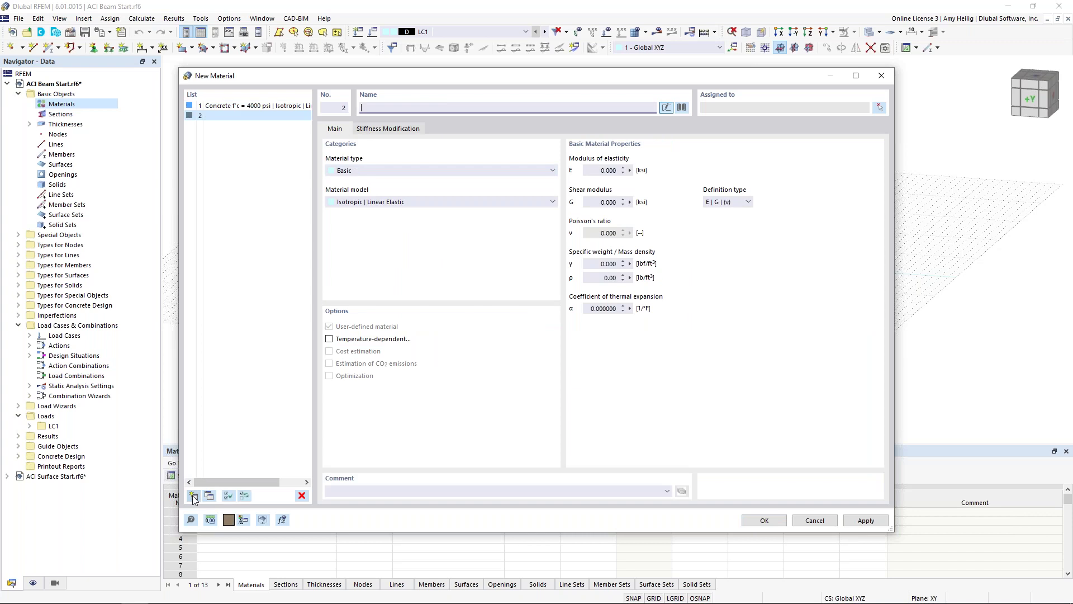
click(681, 107)
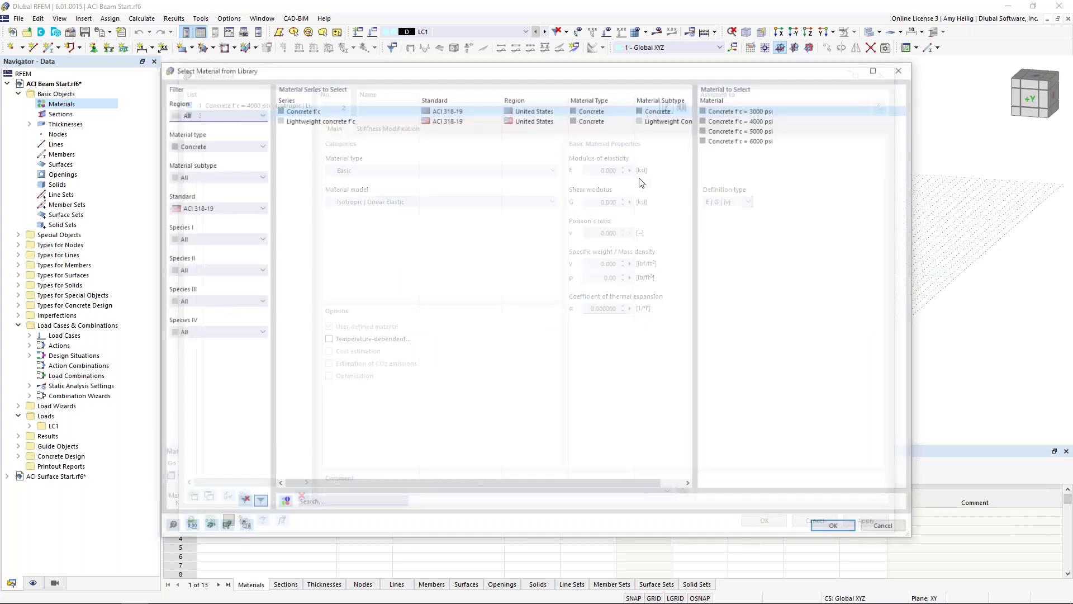
click(252, 148)
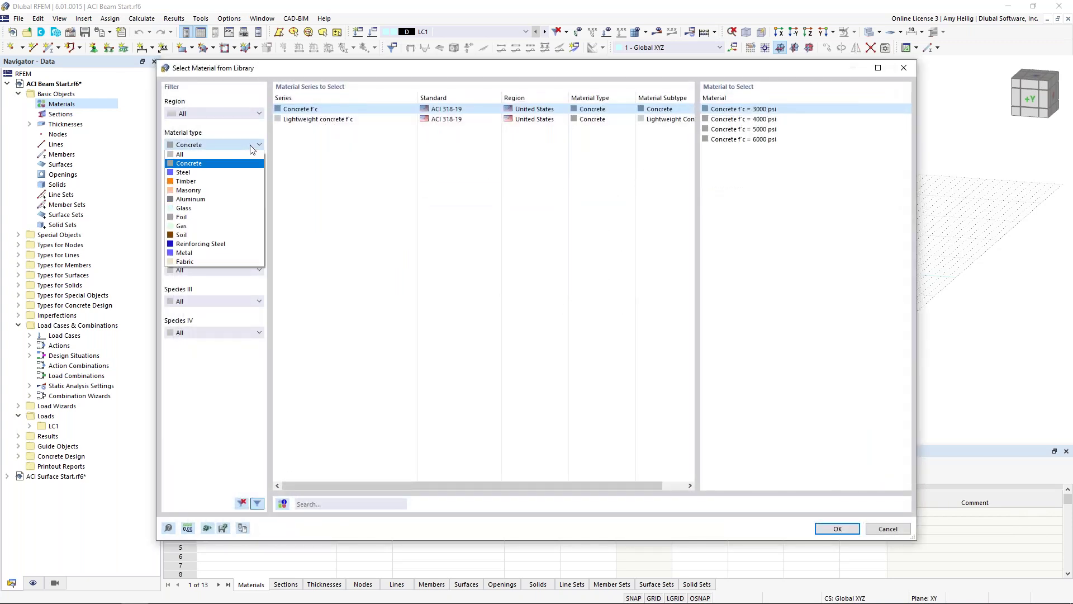
click(221, 244)
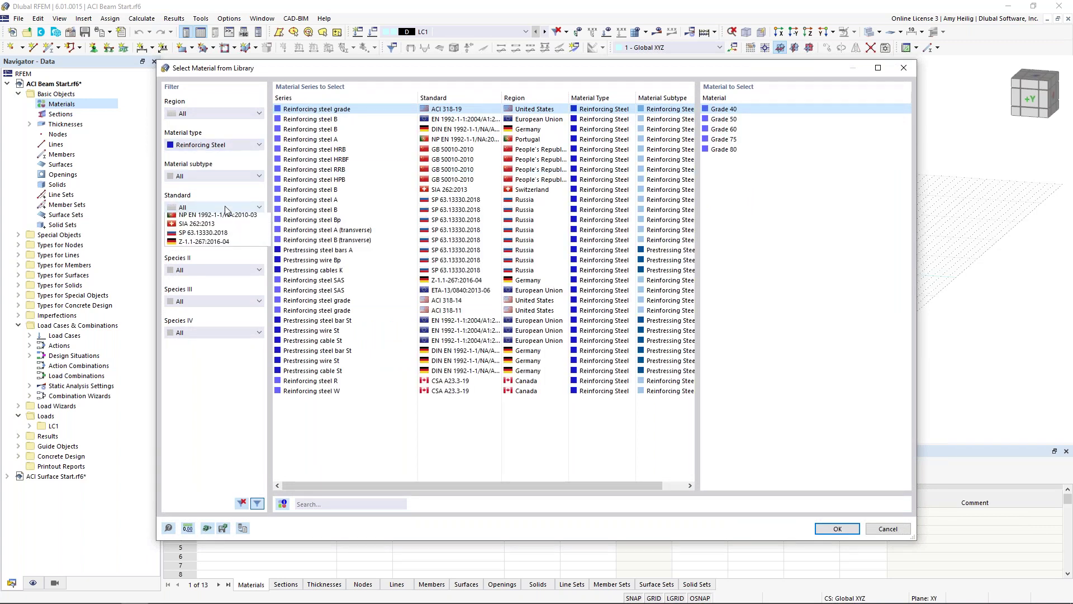
click(224, 208)
click(224, 245)
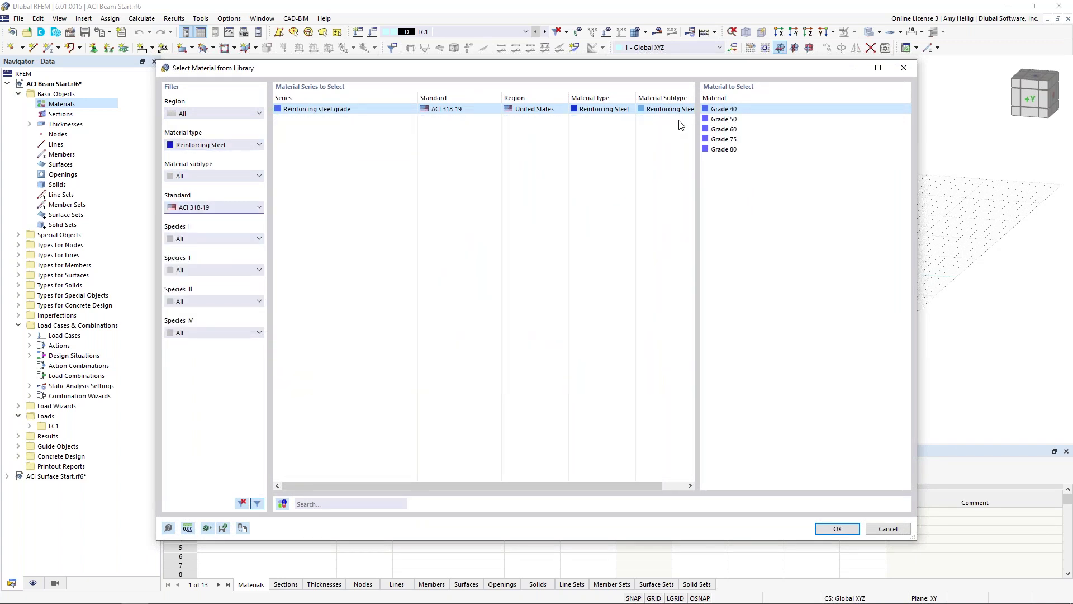
click(719, 132)
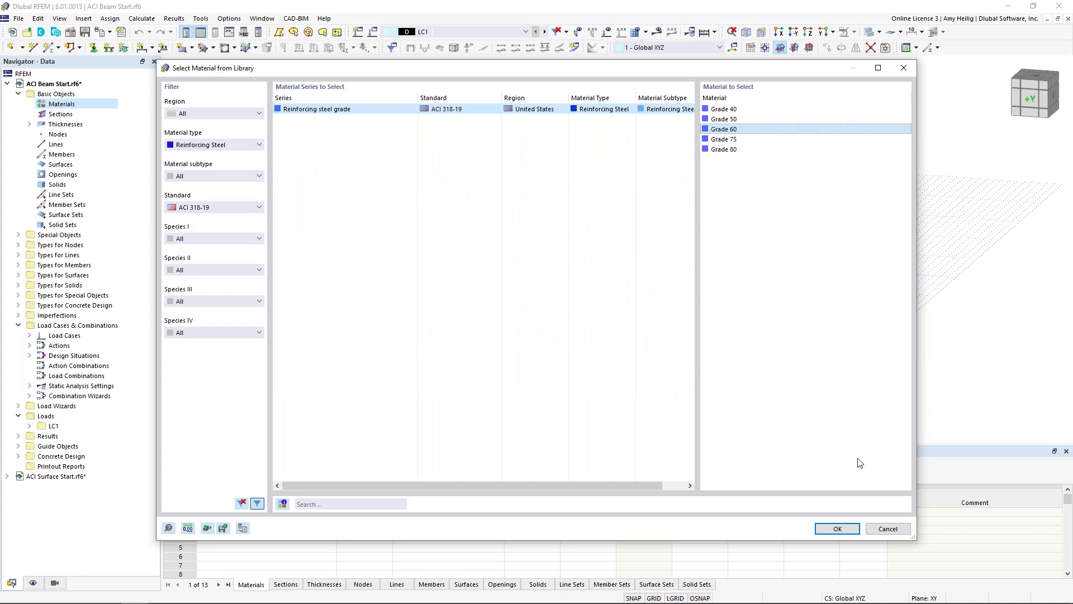
click(841, 528)
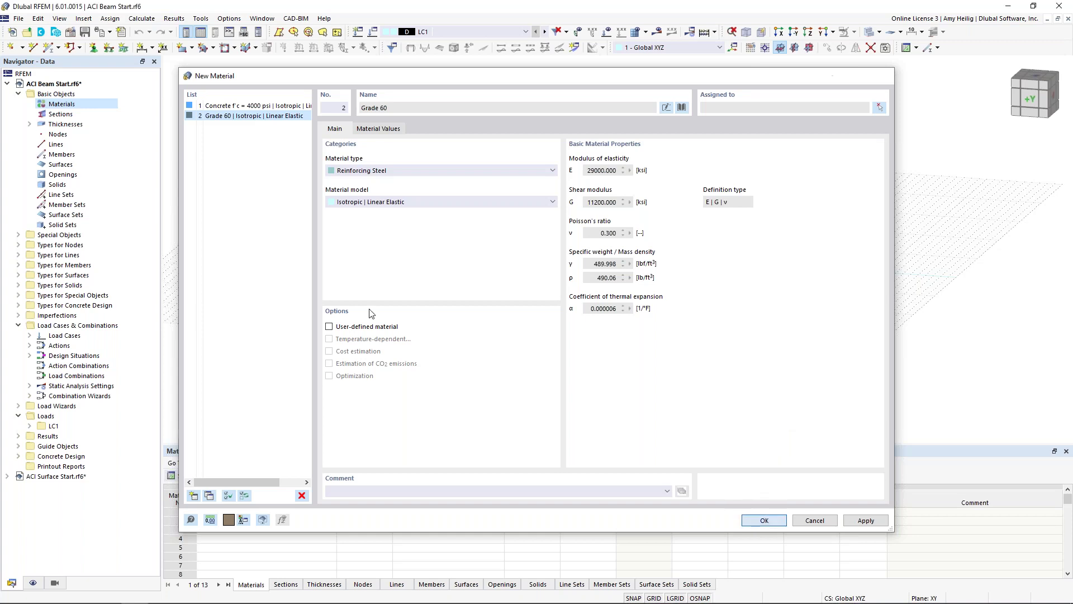
key(Return)
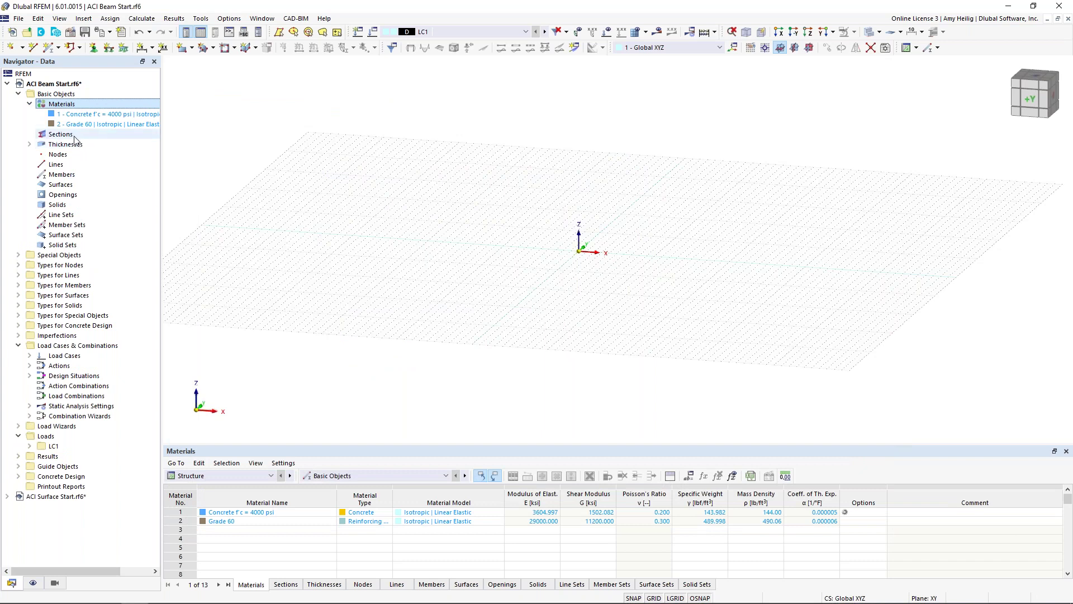
Step: Create a massive rectangular concrete section with b = 12 in and d = 18 in, browsing the section library and checking the section values
right_click(73, 136)
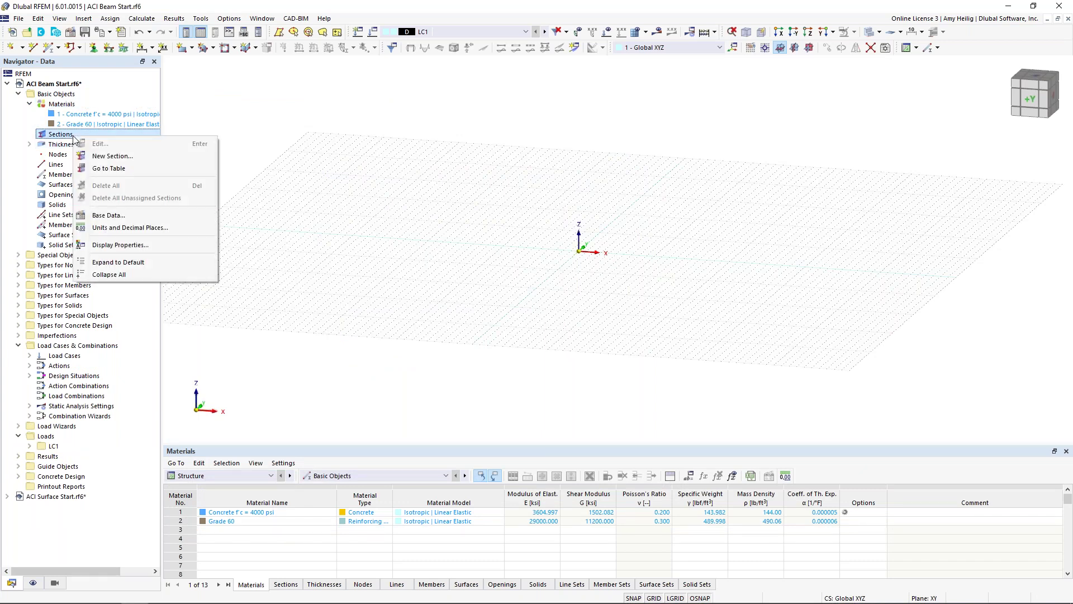
click(109, 157)
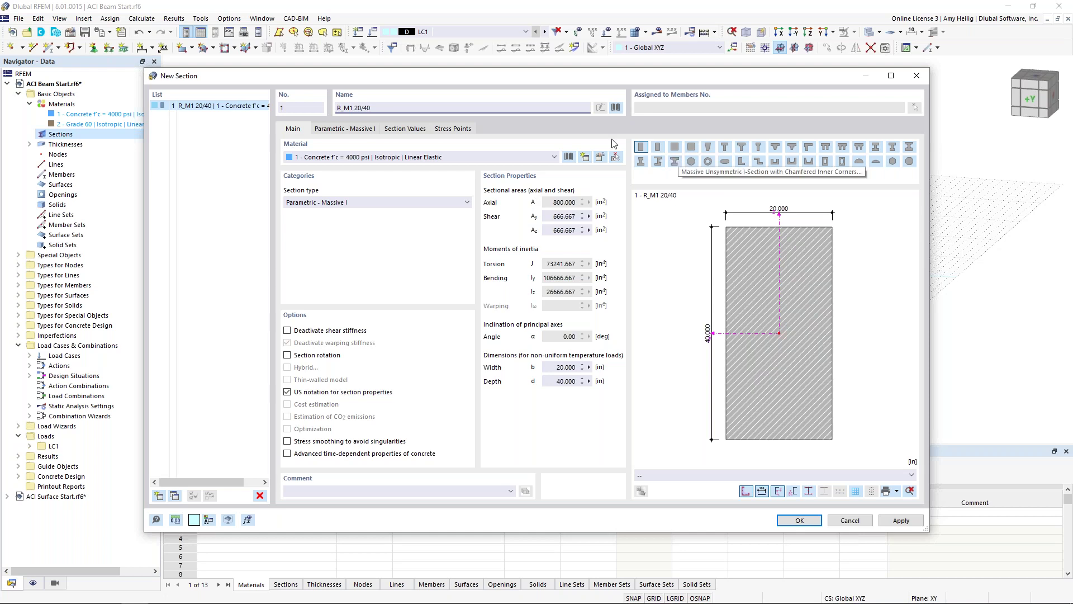
click(615, 108)
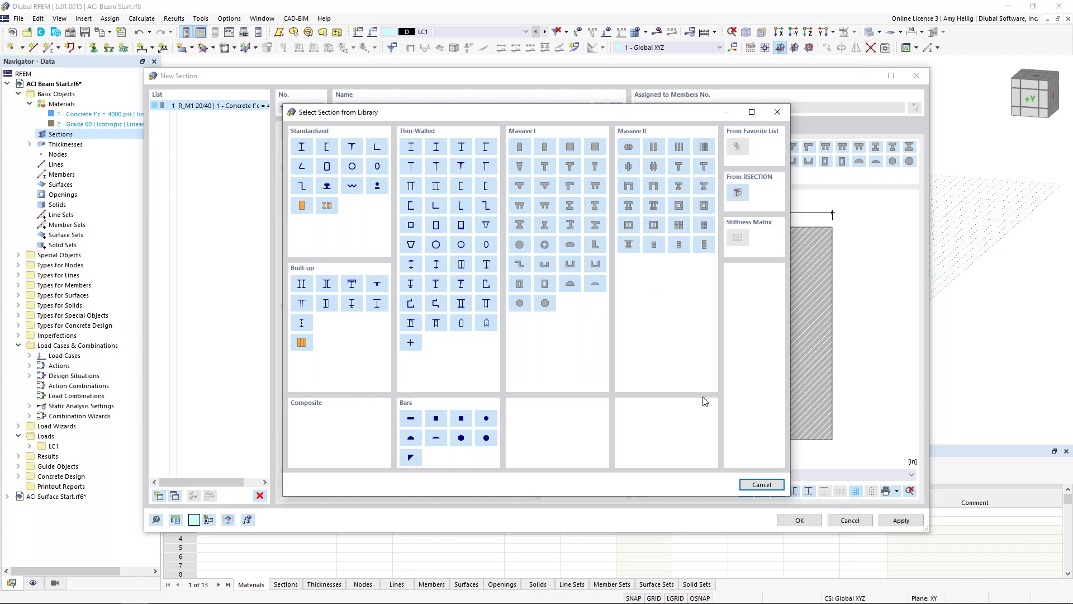
click(761, 484)
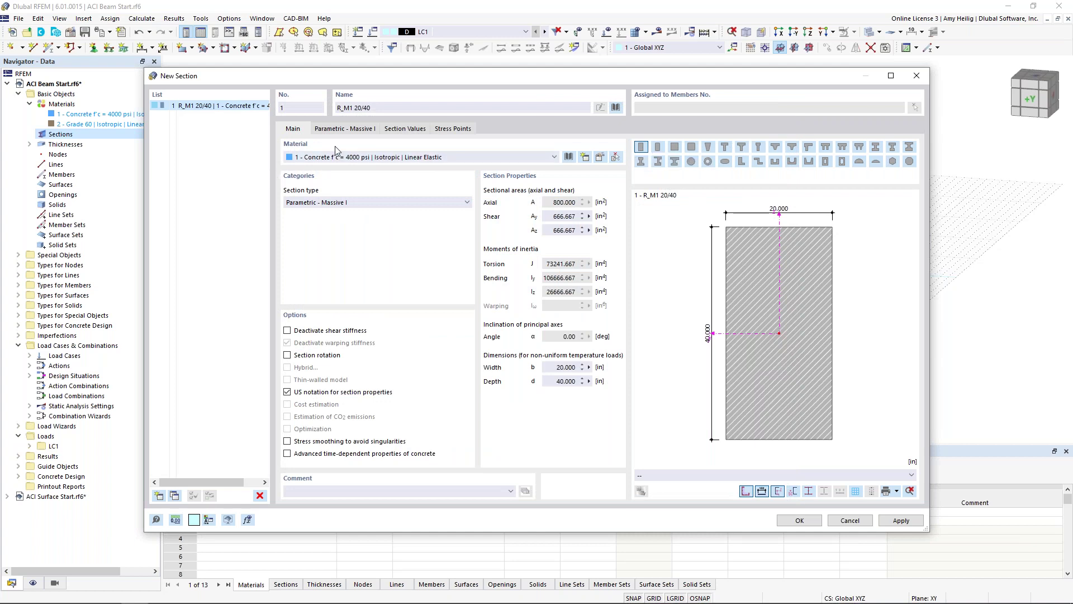
click(341, 130)
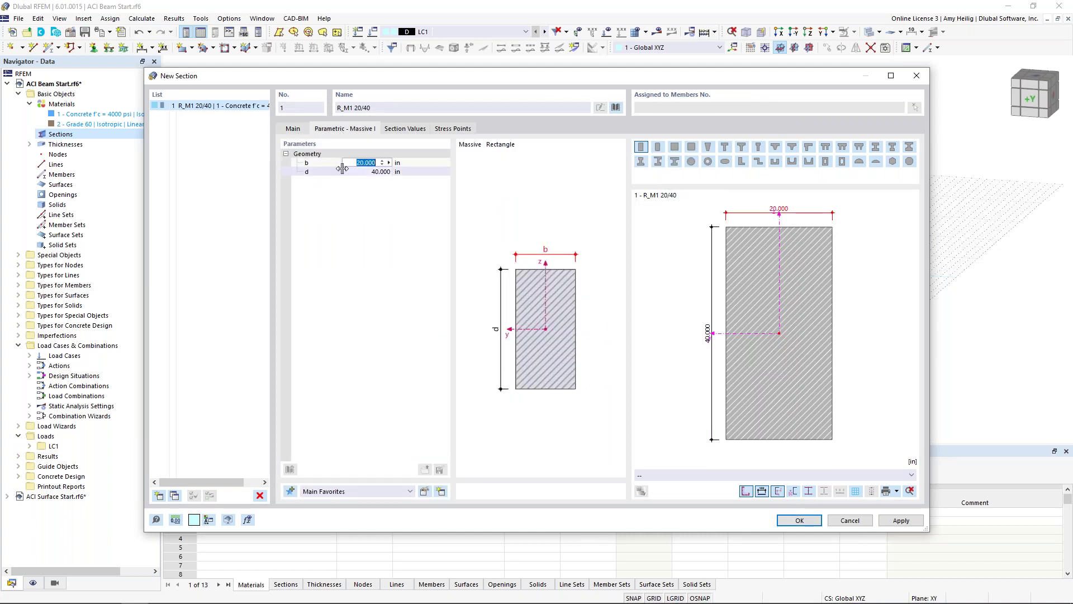
text(12)
key(Tab)
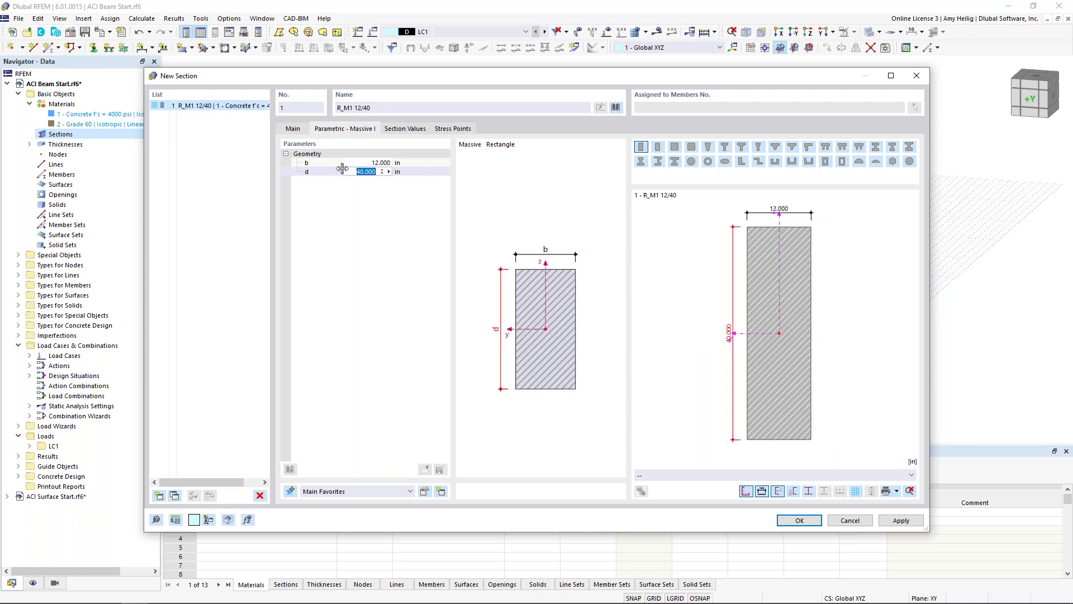
text(18)
click(404, 128)
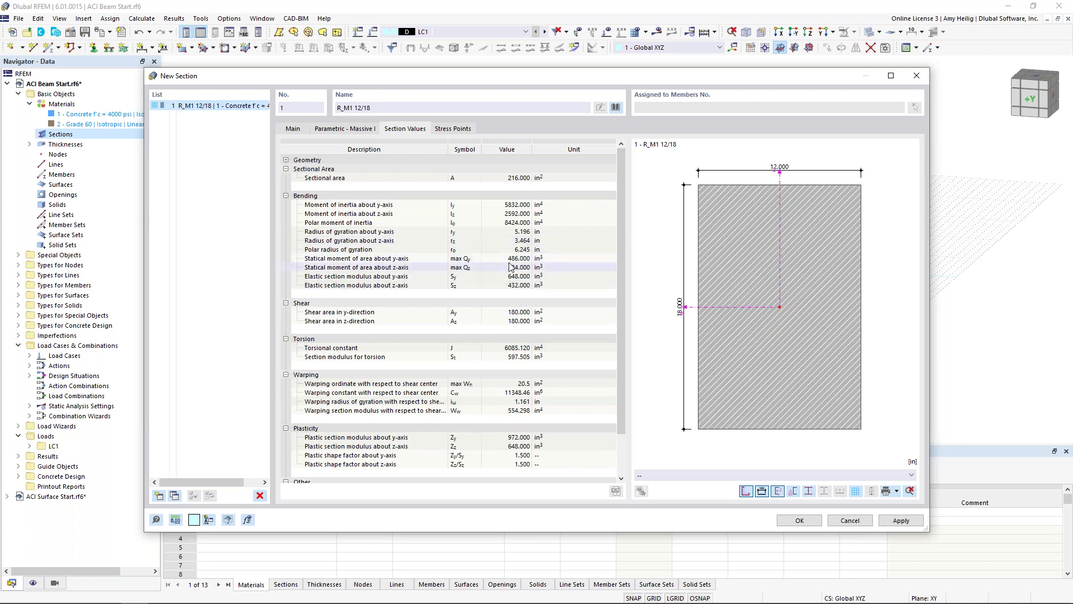
click(798, 520)
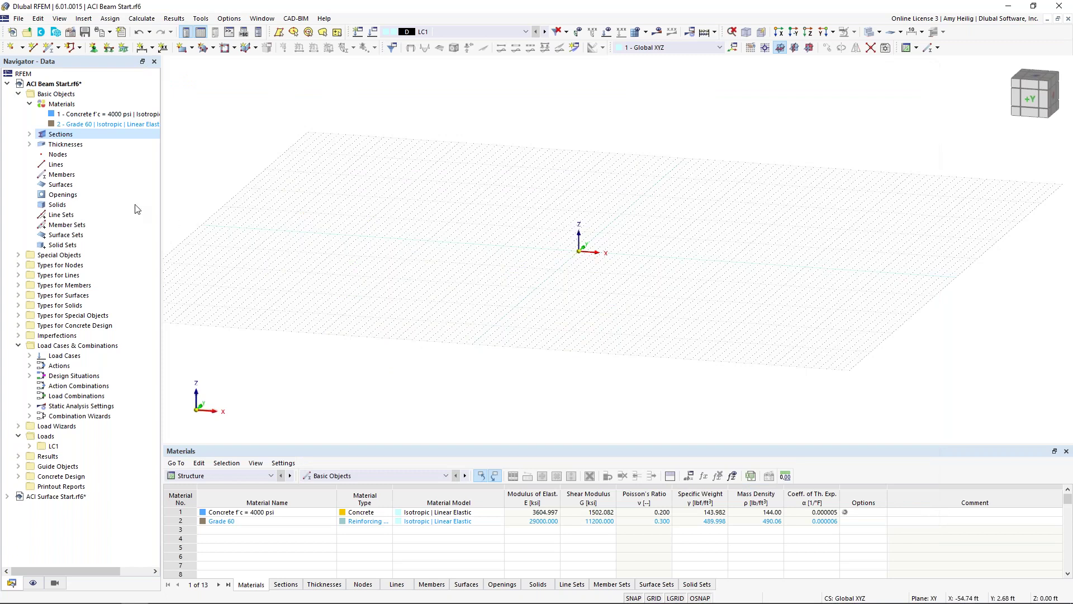
click(30, 134)
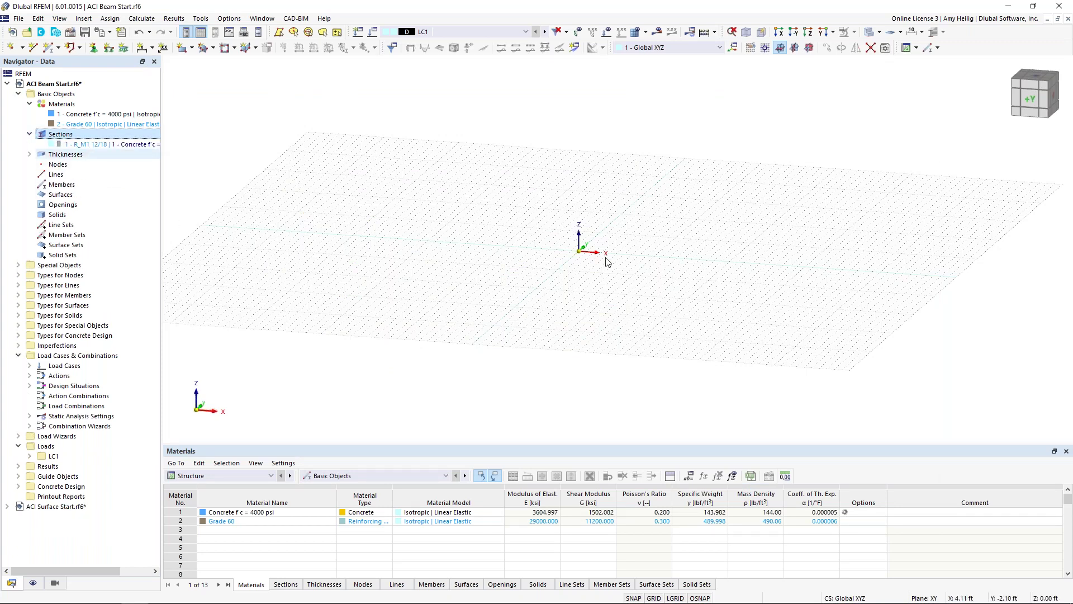
Step: Create a single Beam member with design properties enabled, running from the origin to X = 26 ft along the X axis
click(50, 51)
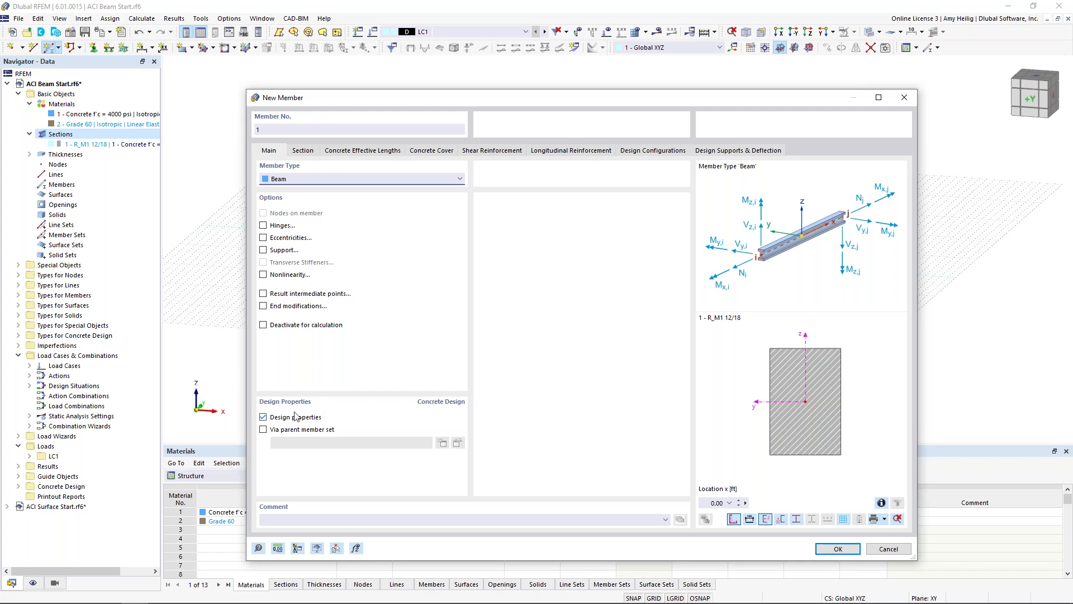
click(265, 418)
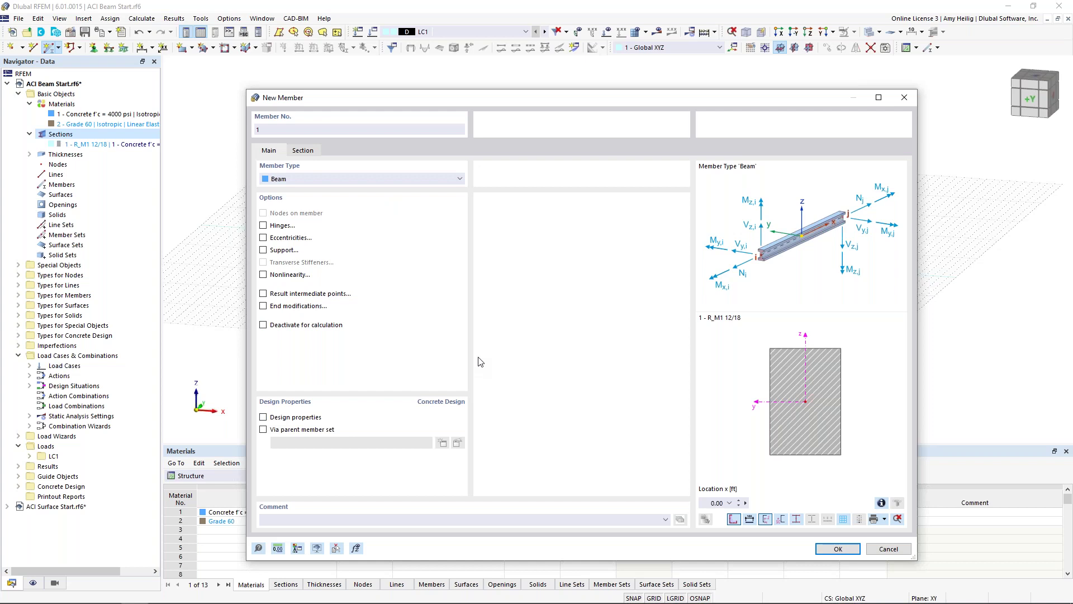
click(265, 418)
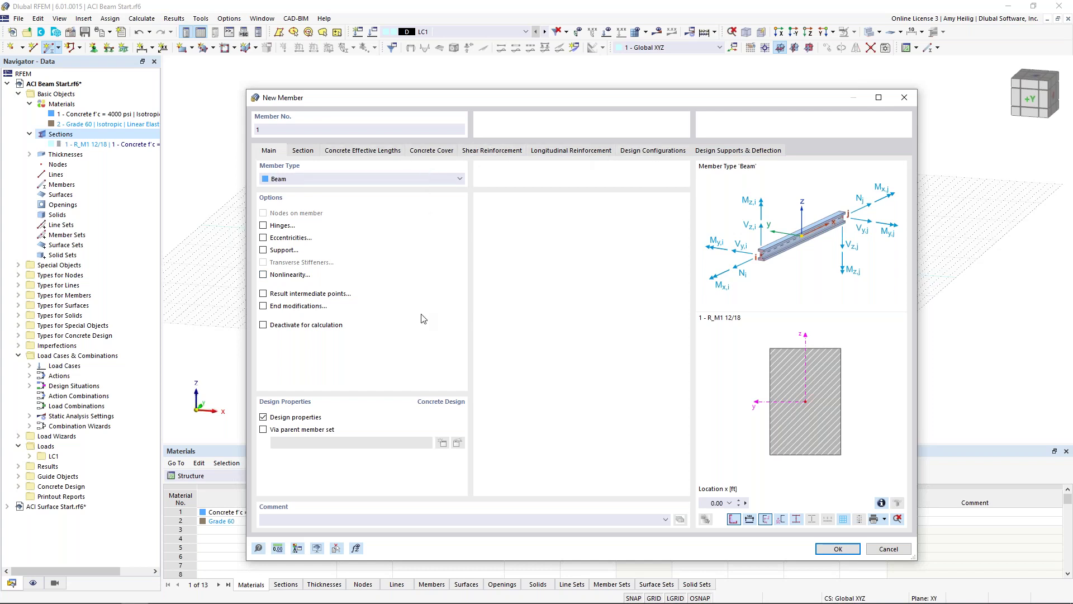
click(827, 551)
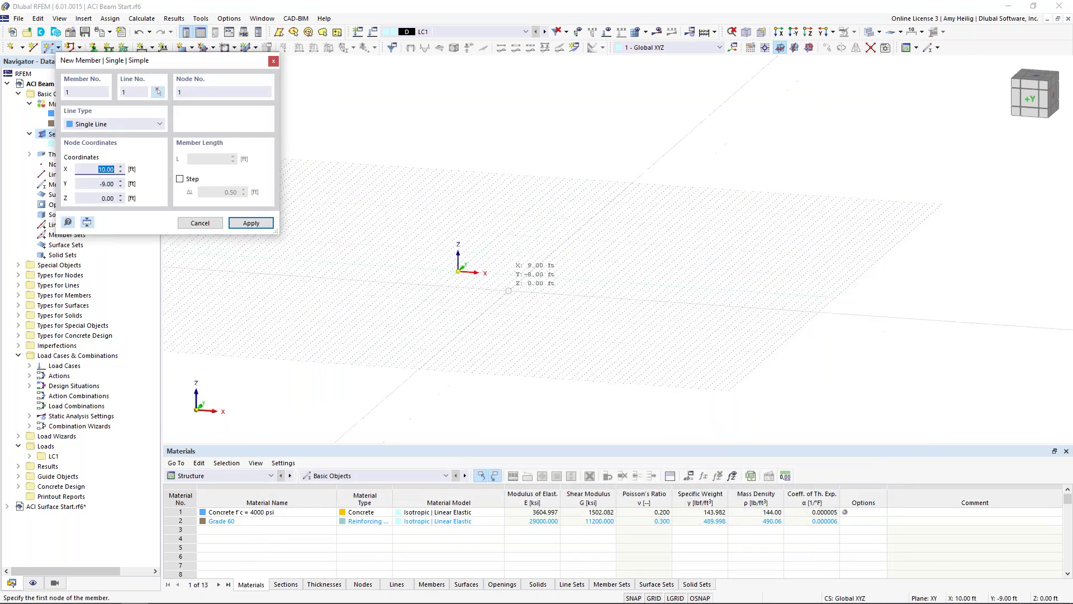
click(441, 264)
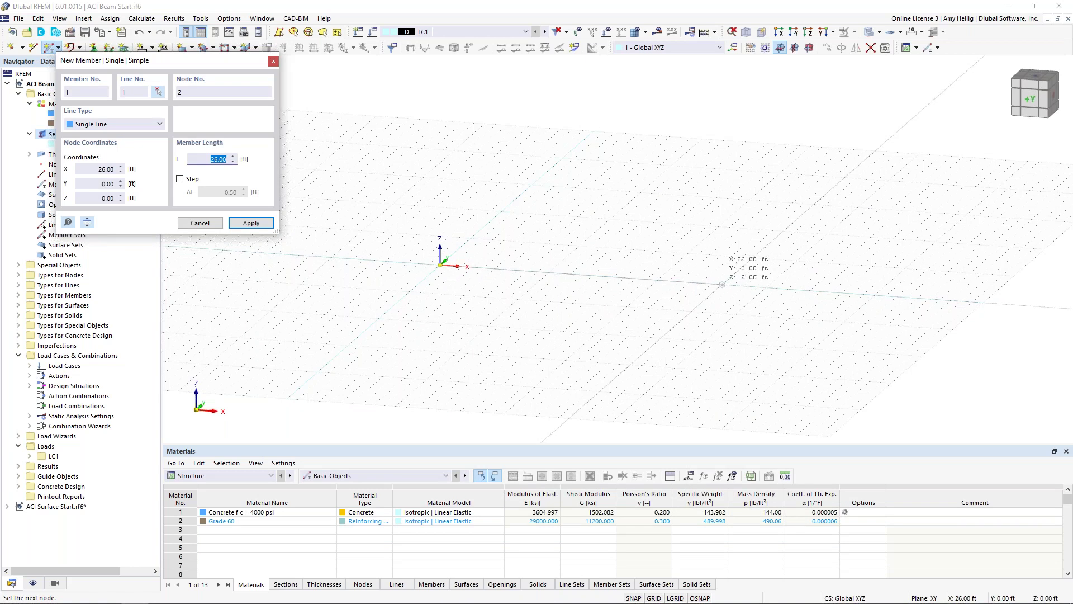
click(722, 284)
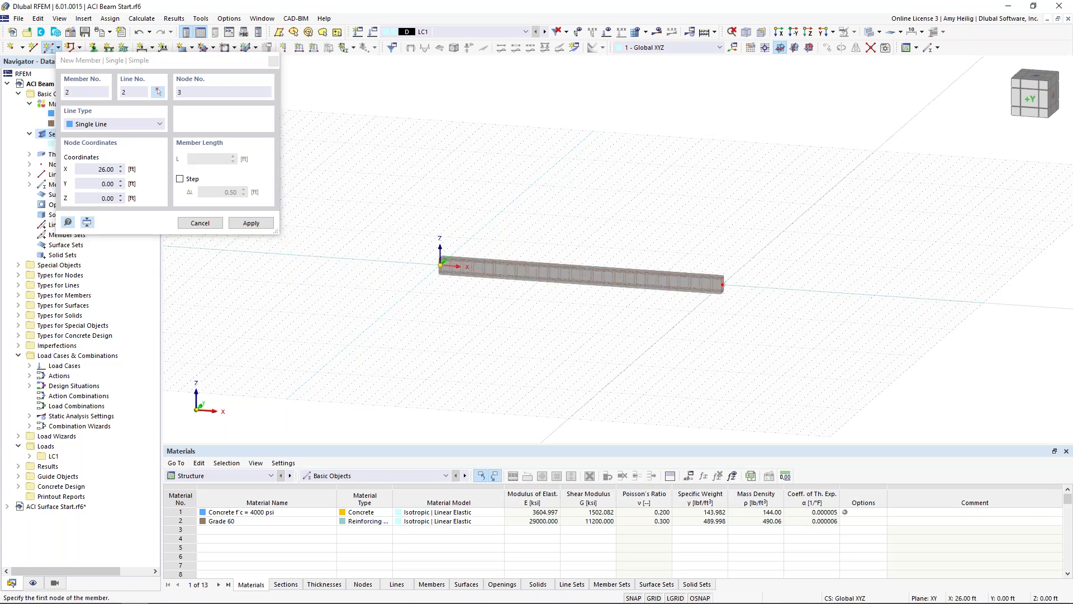
key(Escape)
Step: Add an on-member node 20 ft from the beam's start using Divide Member by distance, without dividing the member
scroll(676, 313, up, 3)
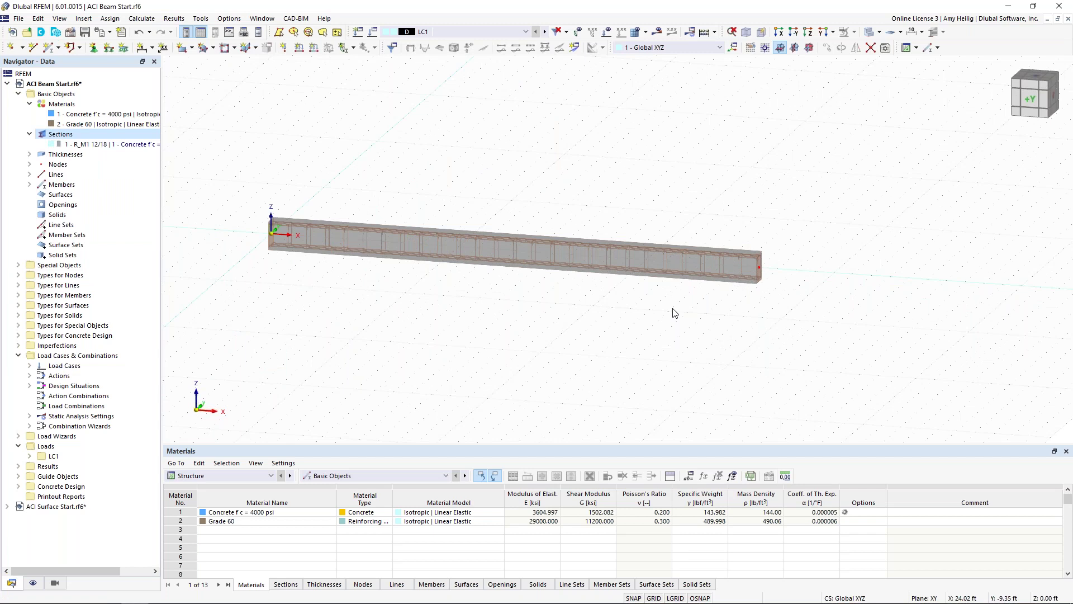
right_click(622, 258)
mouse_move(745, 294)
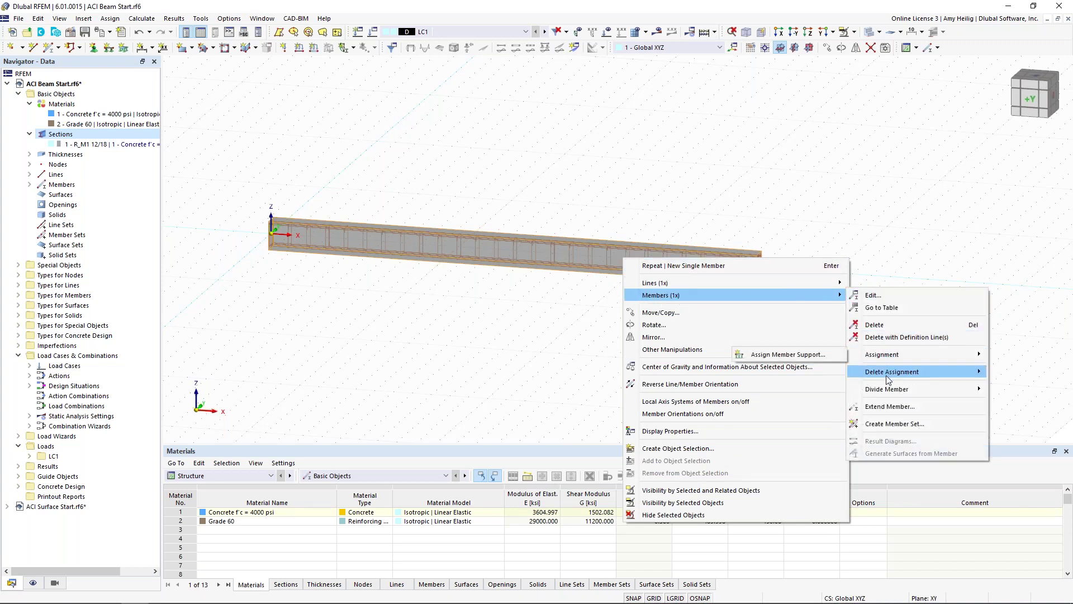
mouse_move(857, 394)
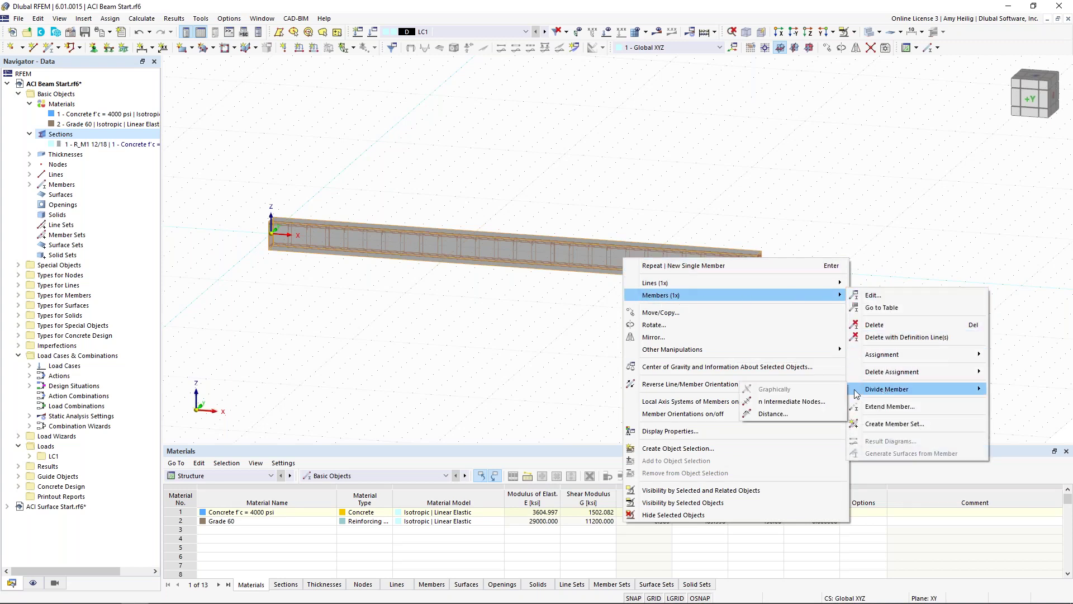
click(795, 413)
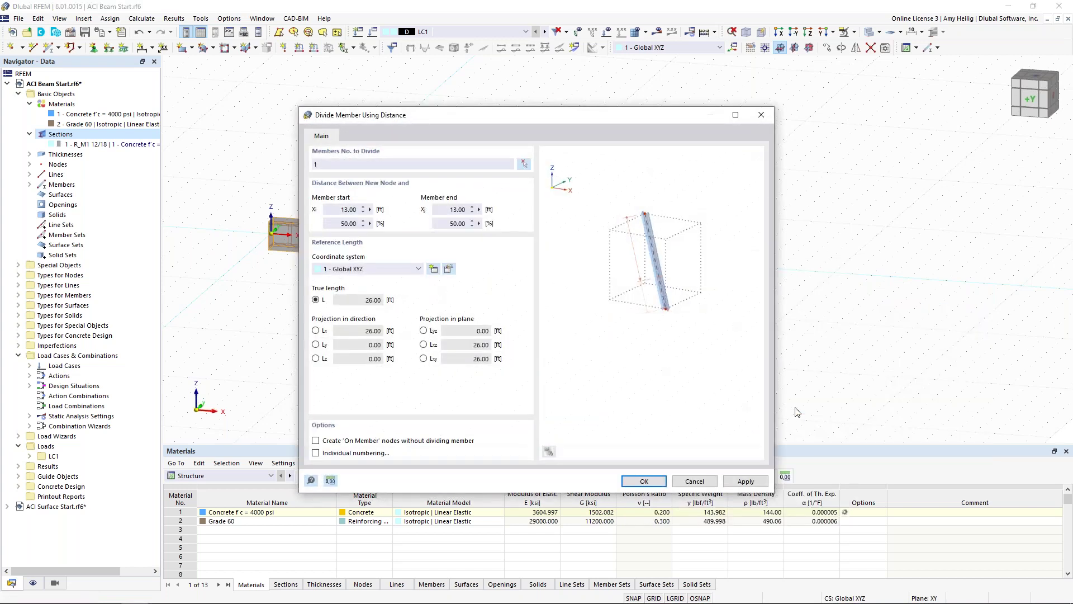
click(333, 210)
text(20)
click(316, 441)
click(644, 481)
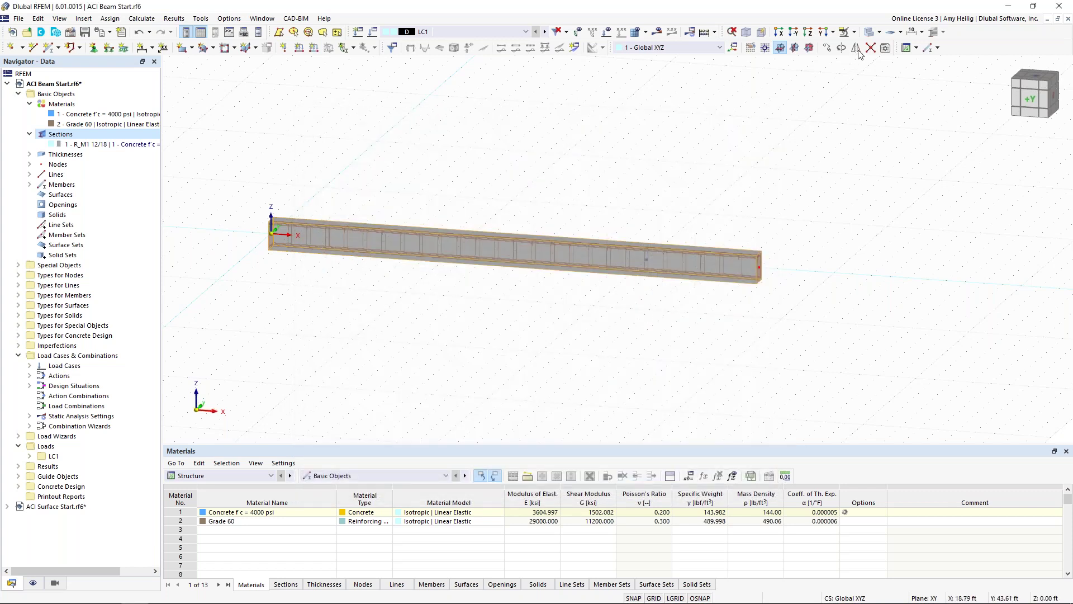
Step: Hide the work plane grid and inspect the intermediate node on the beam without the solid concrete rendering
click(659, 599)
scroll(642, 273, up, 4)
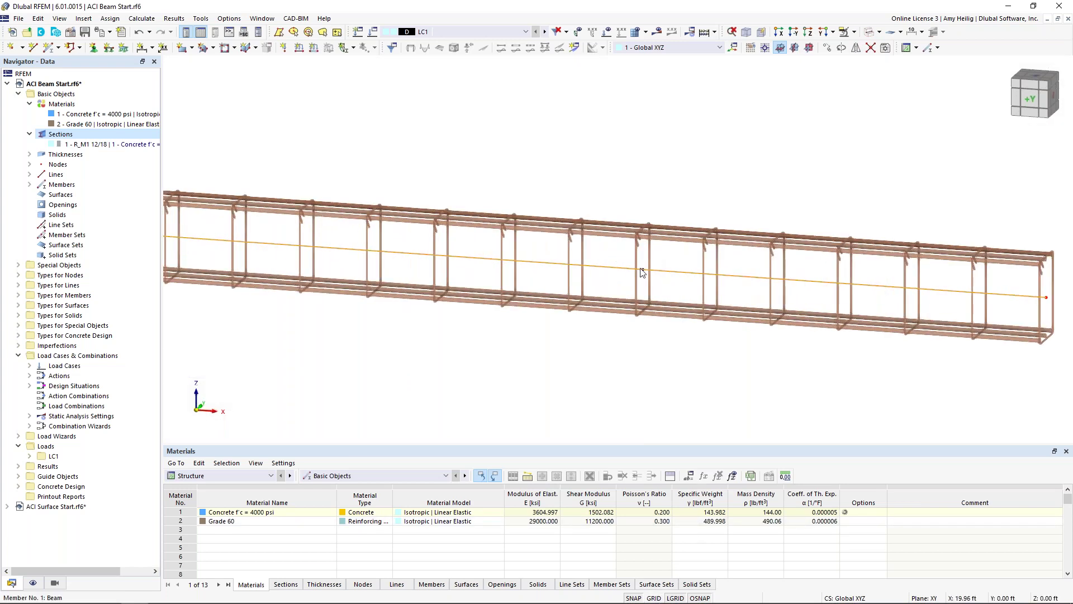
scroll(642, 273, down, 5)
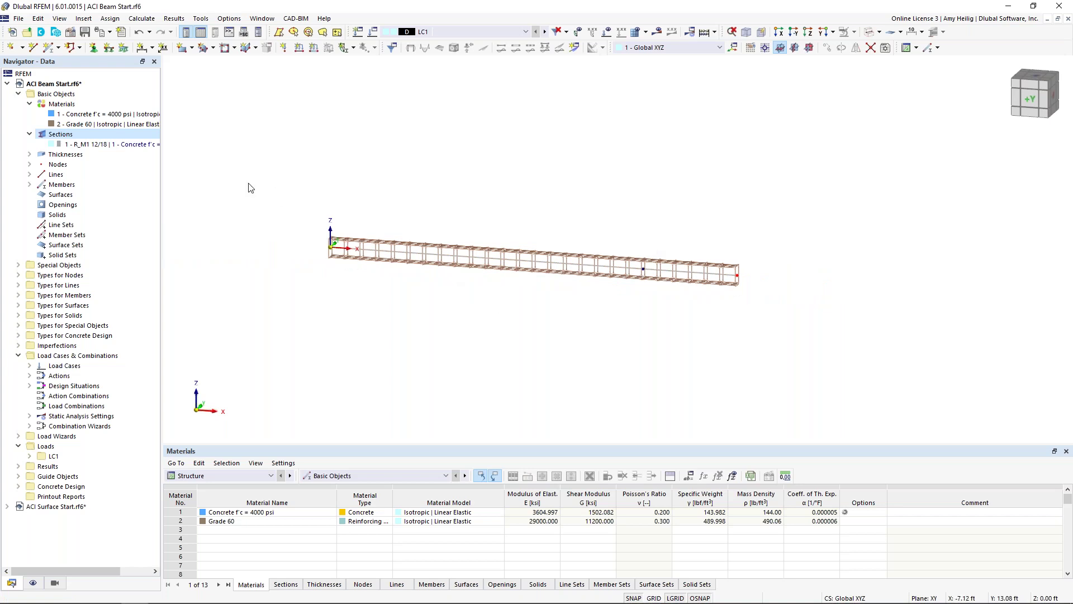
Step: Start assigning a nodal support and look through the predefined support types, previewing the fully fixed one
click(94, 50)
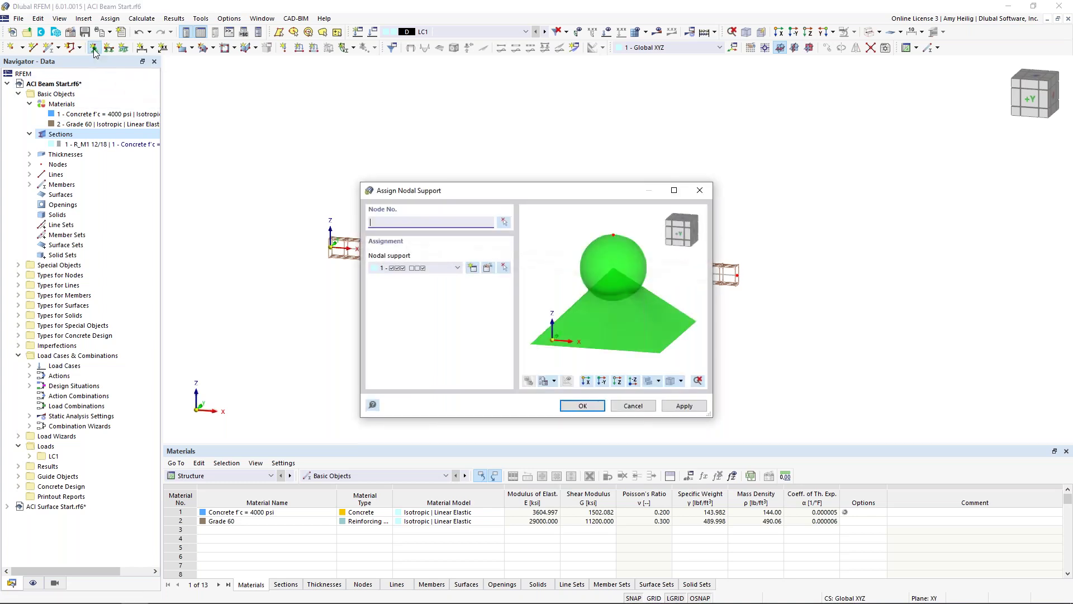
click(452, 268)
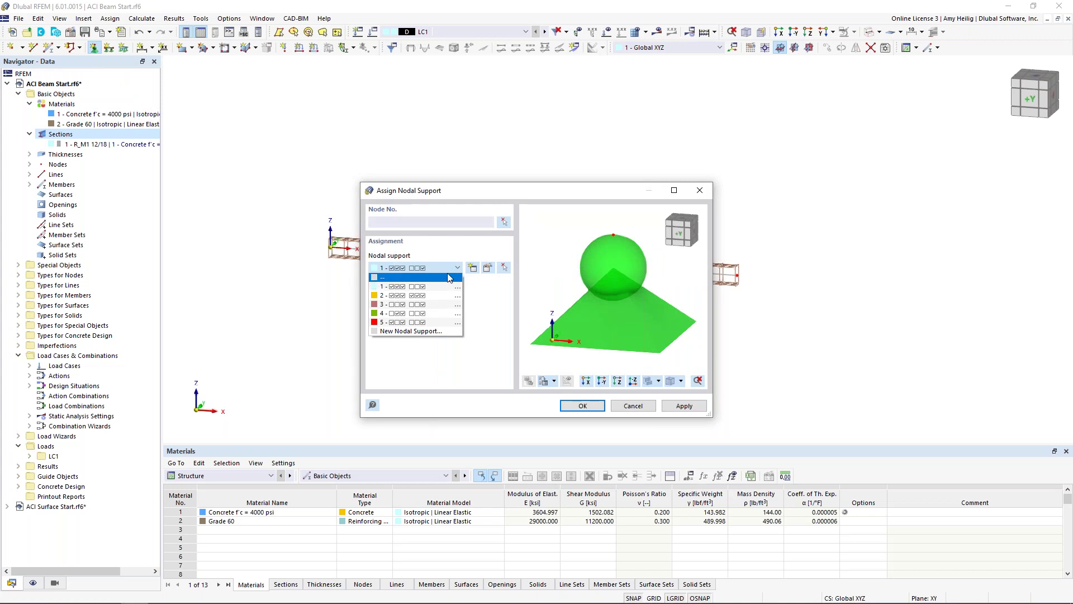
click(438, 296)
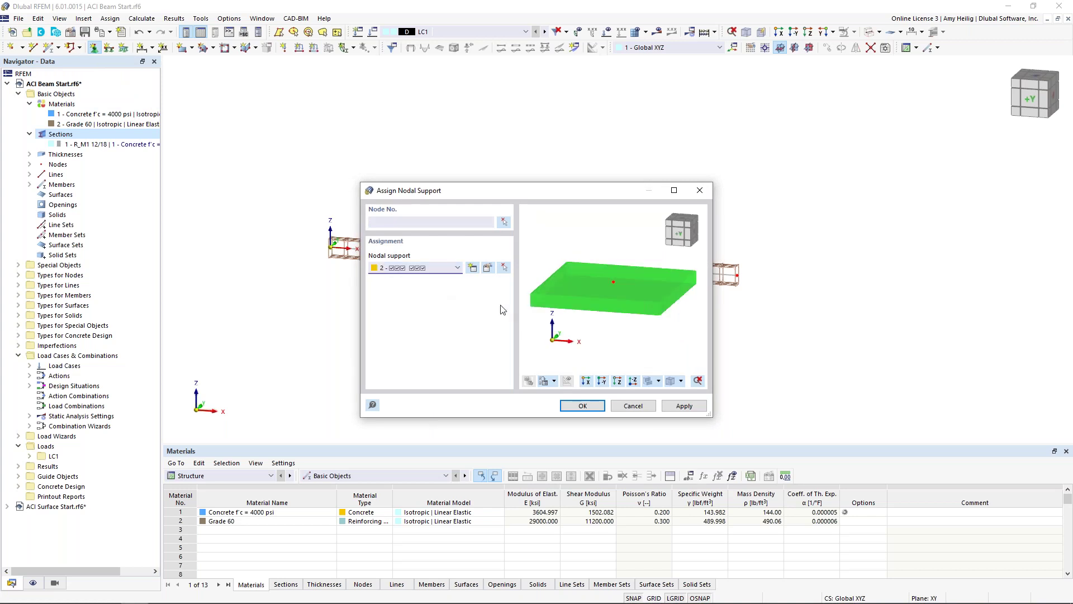
click(452, 268)
click(437, 333)
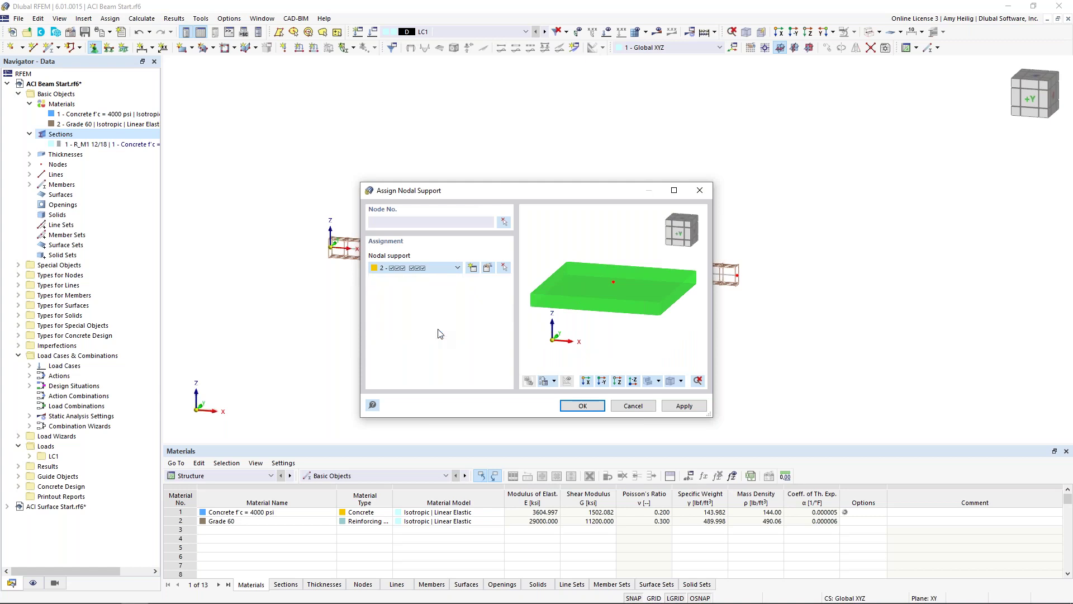
Step: Define a new nodal support with all three translations and rotation about X fixed, leaving rotations about Y and Z free
click(473, 268)
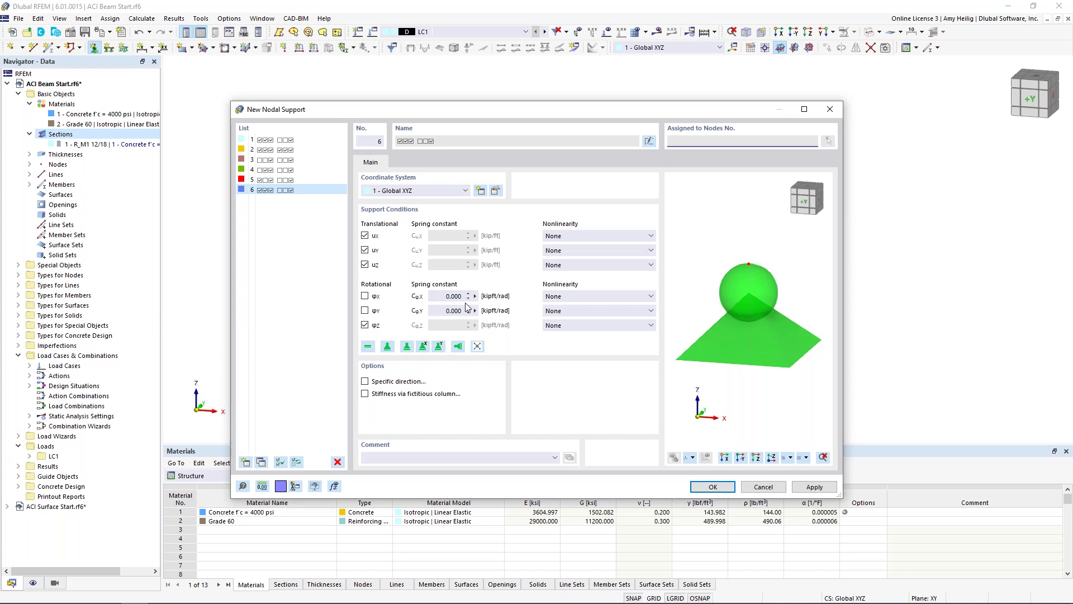
click(572, 266)
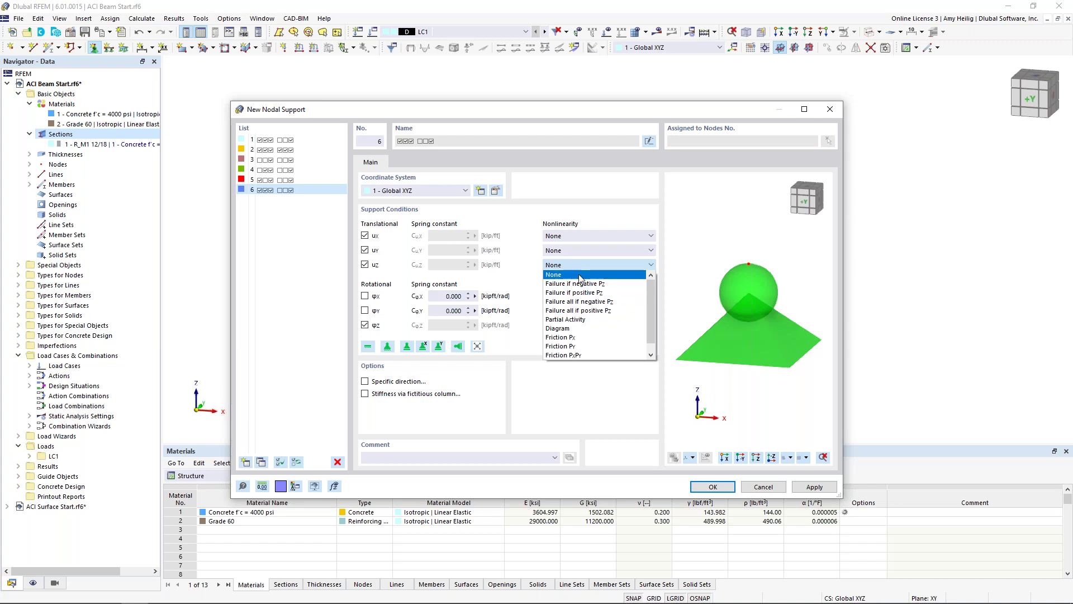
click(532, 276)
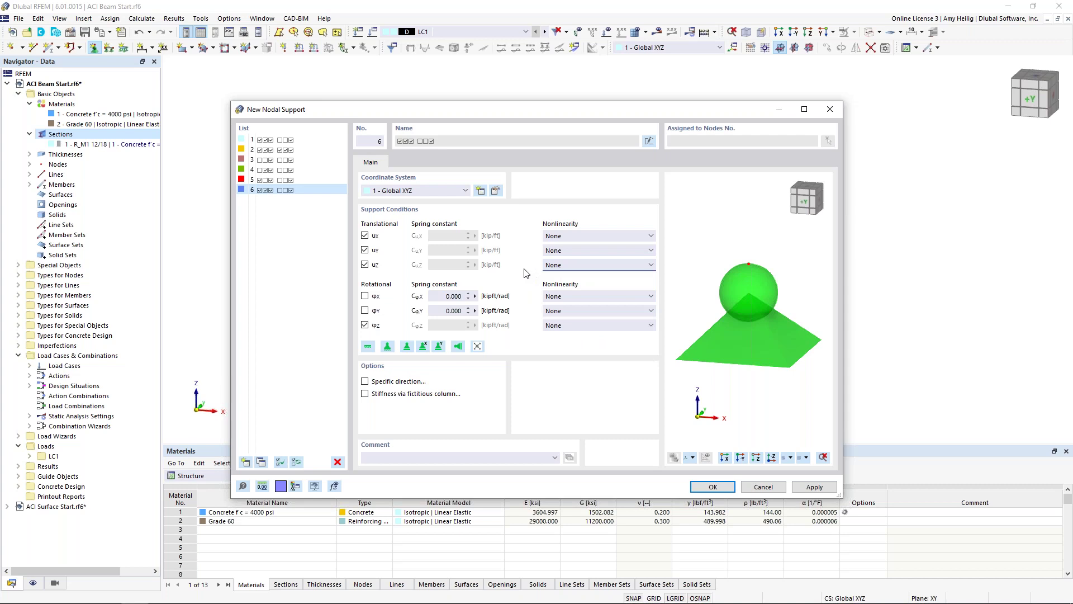
click(365, 296)
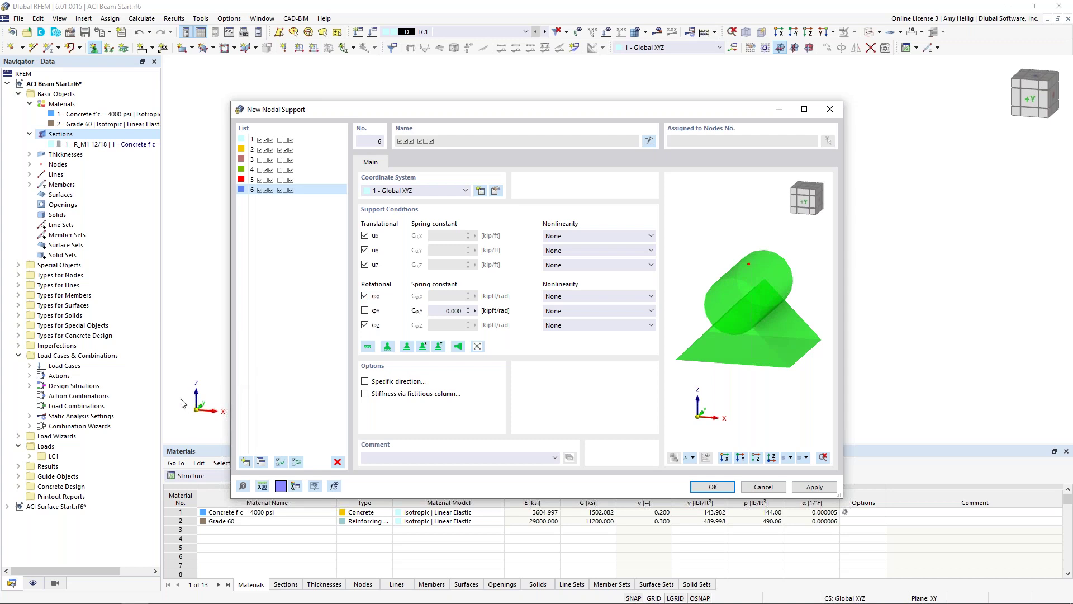
click(365, 326)
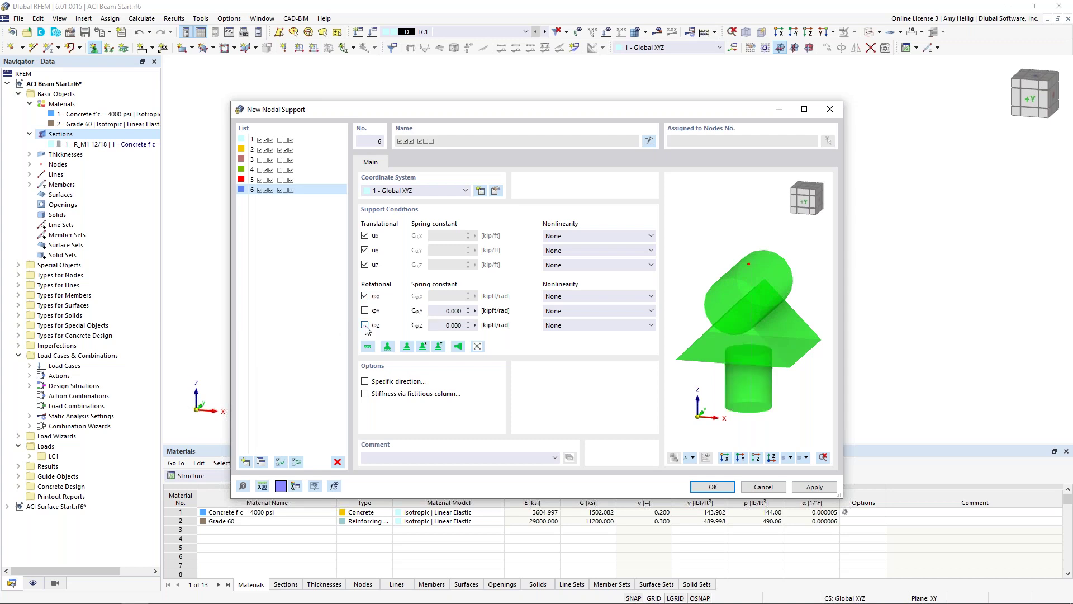
click(713, 486)
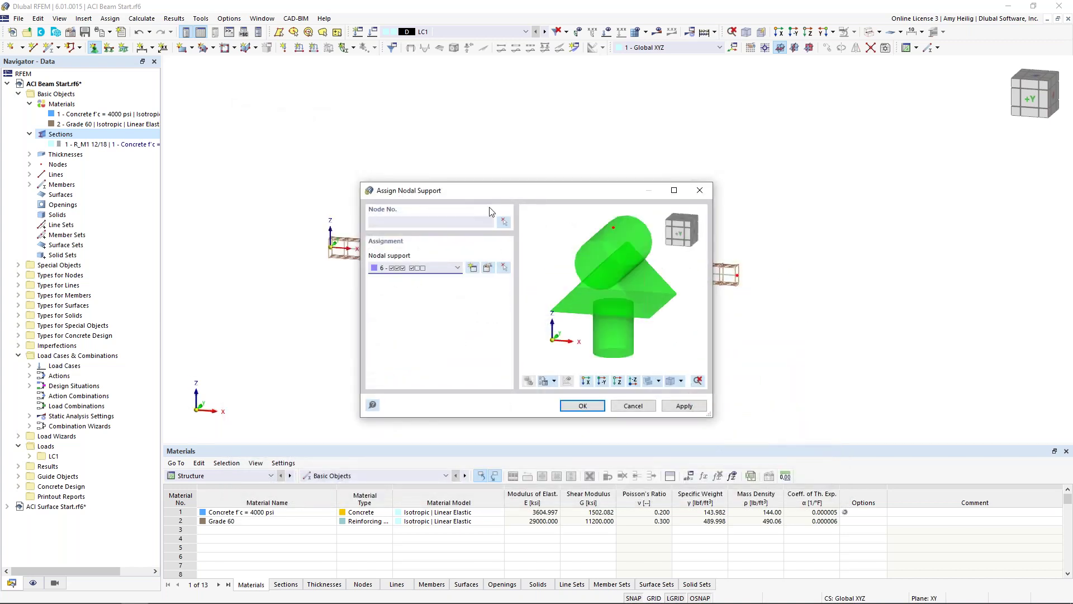
Step: Assign the support with fixed translations and fixed rotation about X to node 1 at the beam's start
click(504, 221)
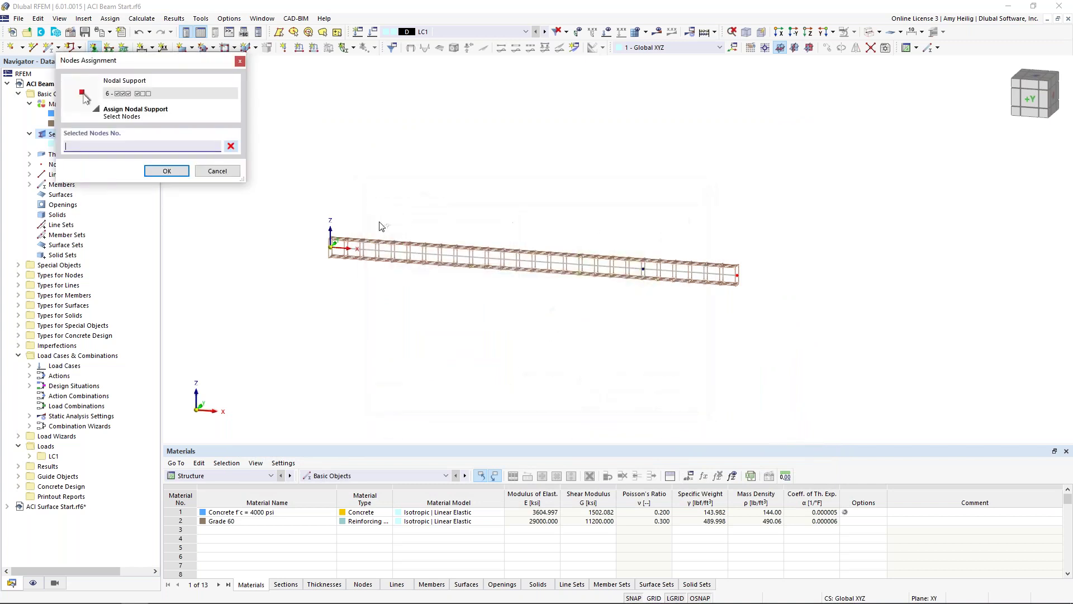
click(331, 245)
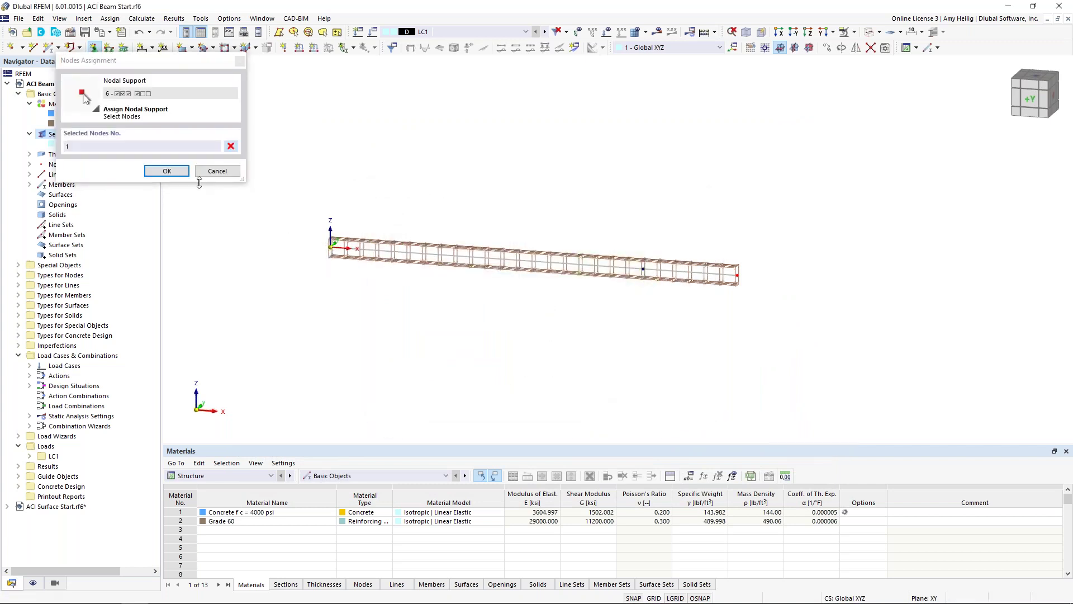
click(167, 171)
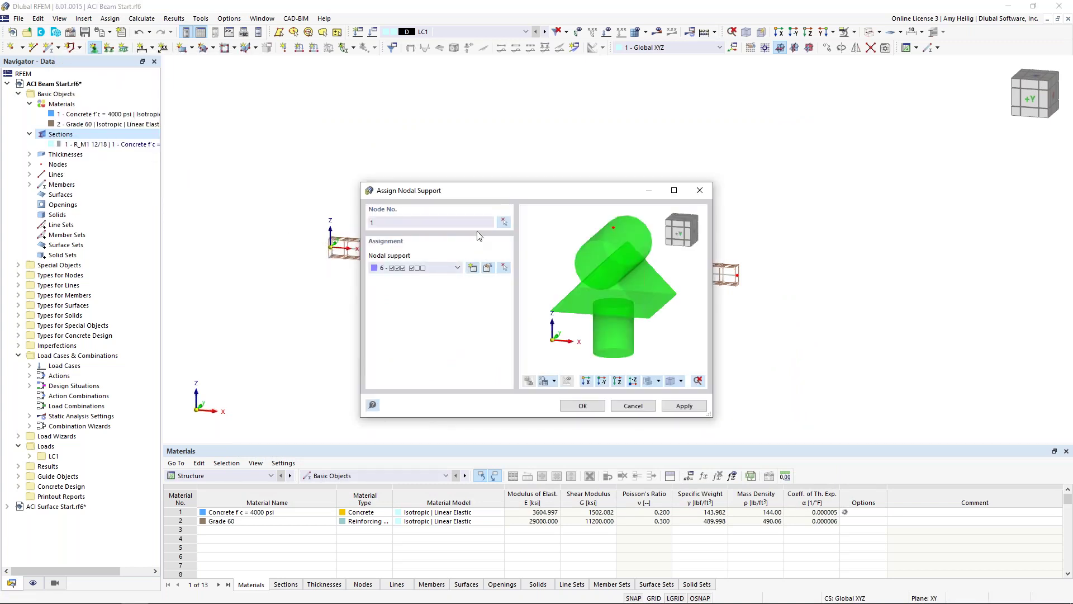
click(684, 406)
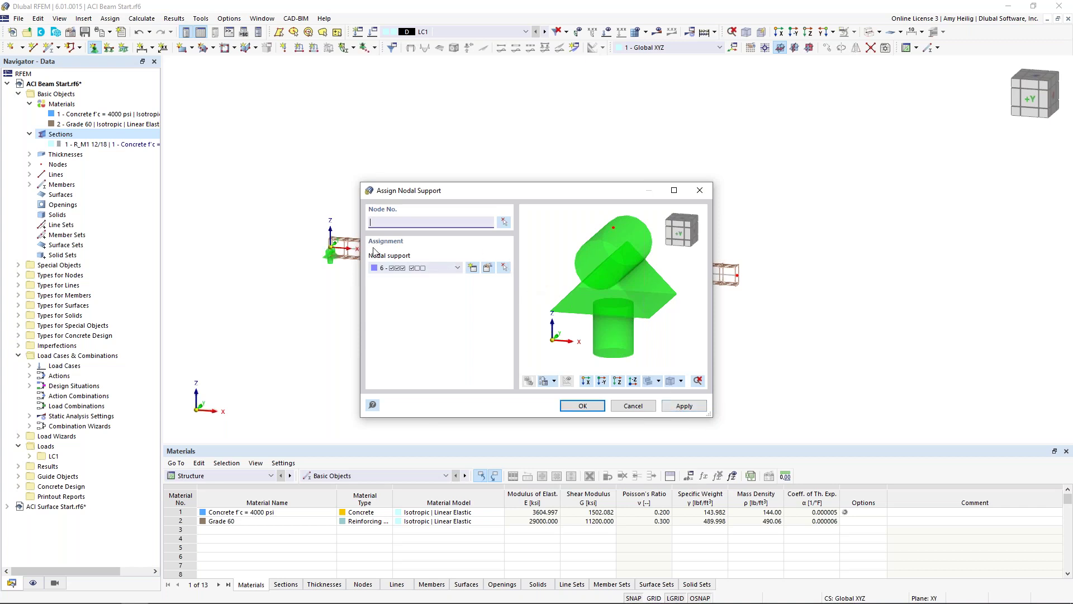
Step: Define a new nodal support with translations Y and Z and rotation about Z fixed, leaving translation X and rotations X and Y free
click(472, 268)
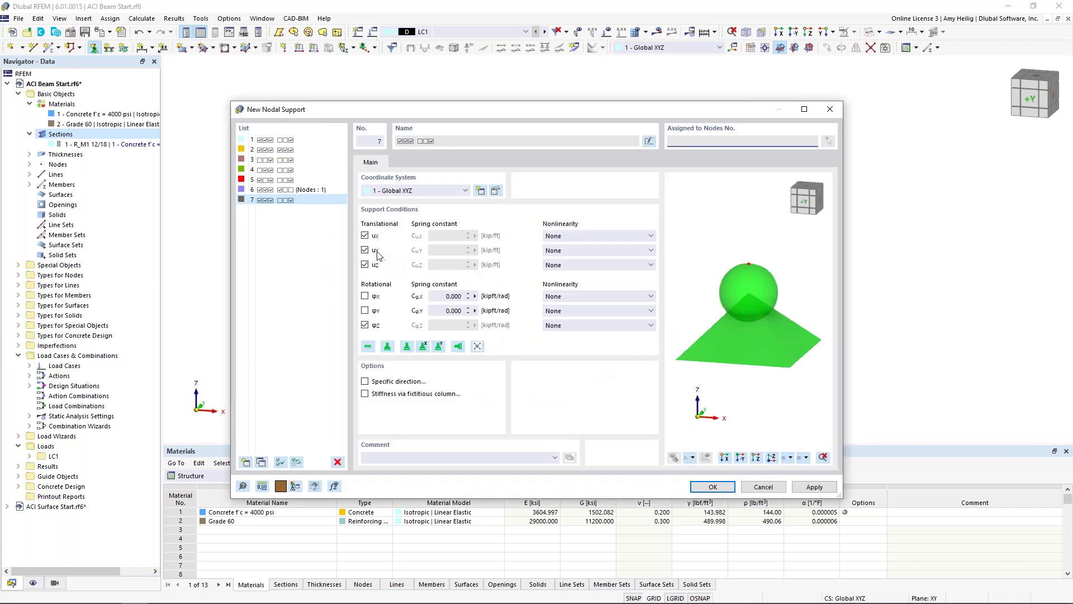
click(364, 236)
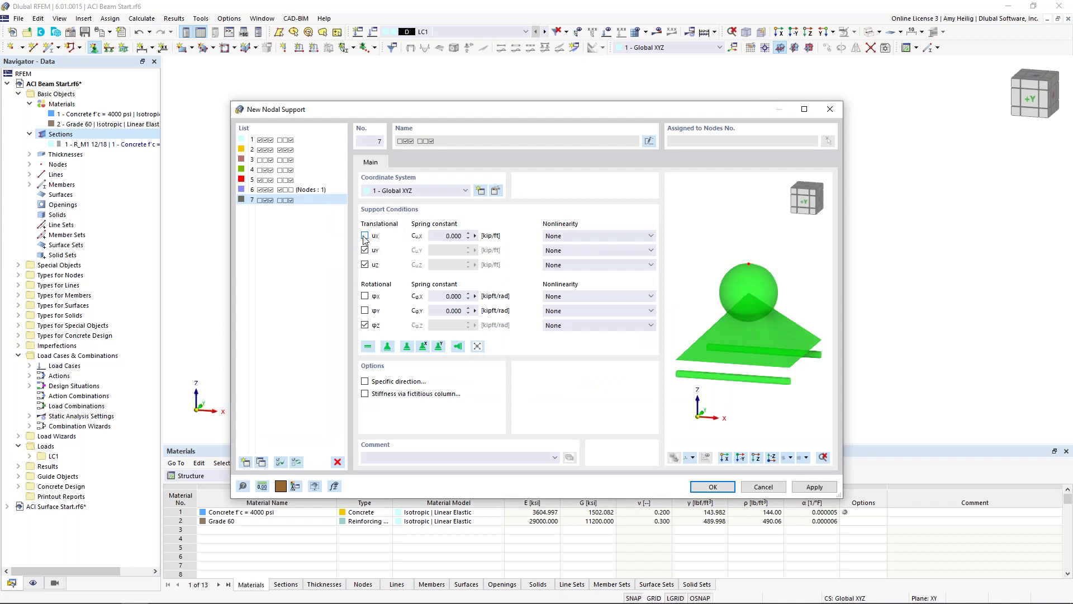
click(721, 487)
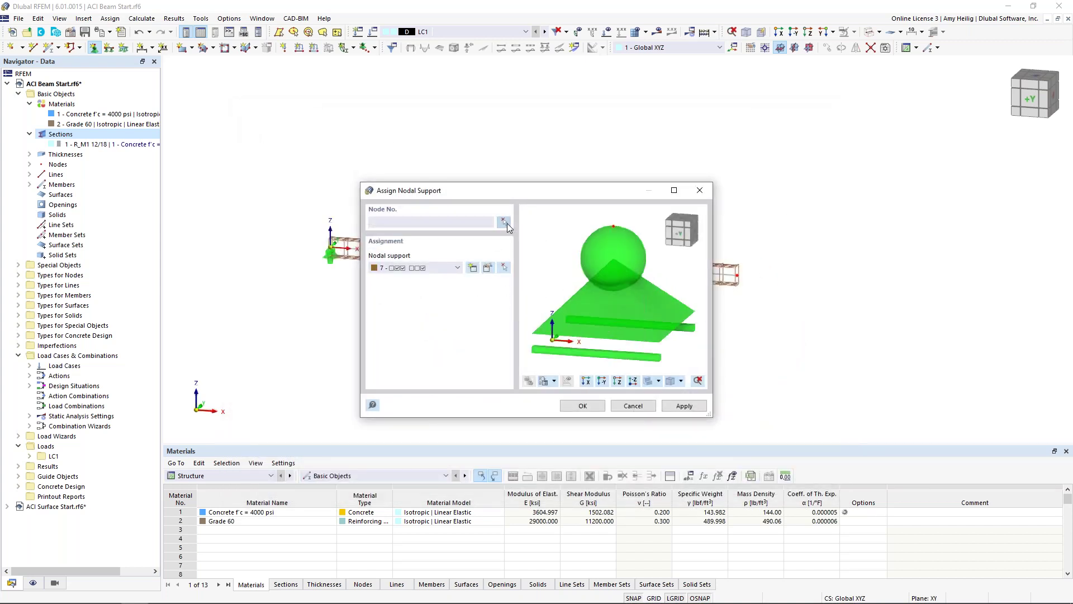
Step: Assign the X-sliding support to the on-member node 3 at 20 ft and finish the support assignment
click(503, 222)
click(643, 269)
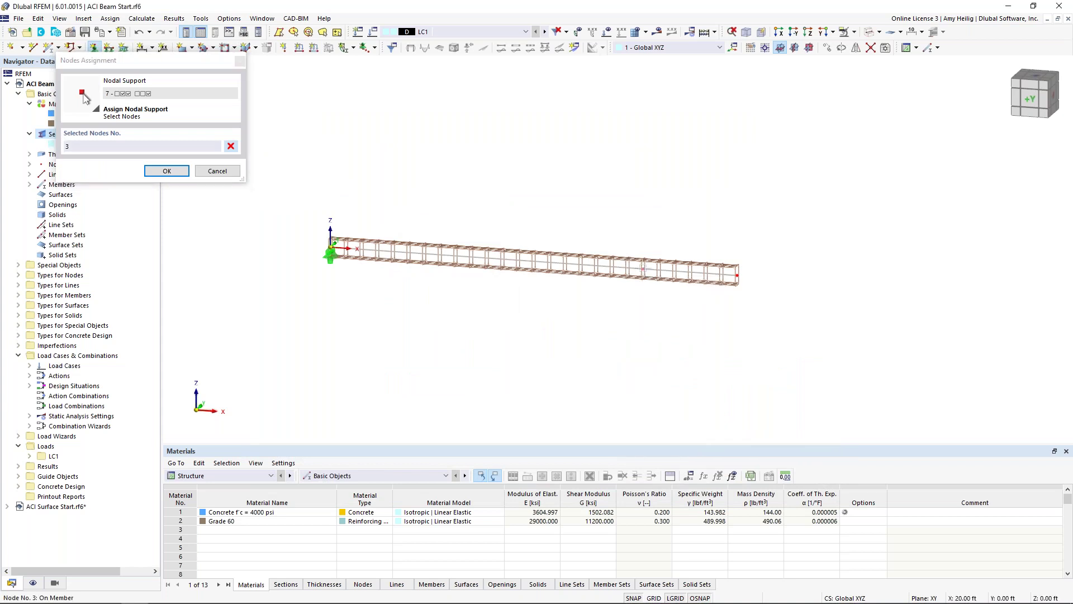
click(167, 171)
click(582, 407)
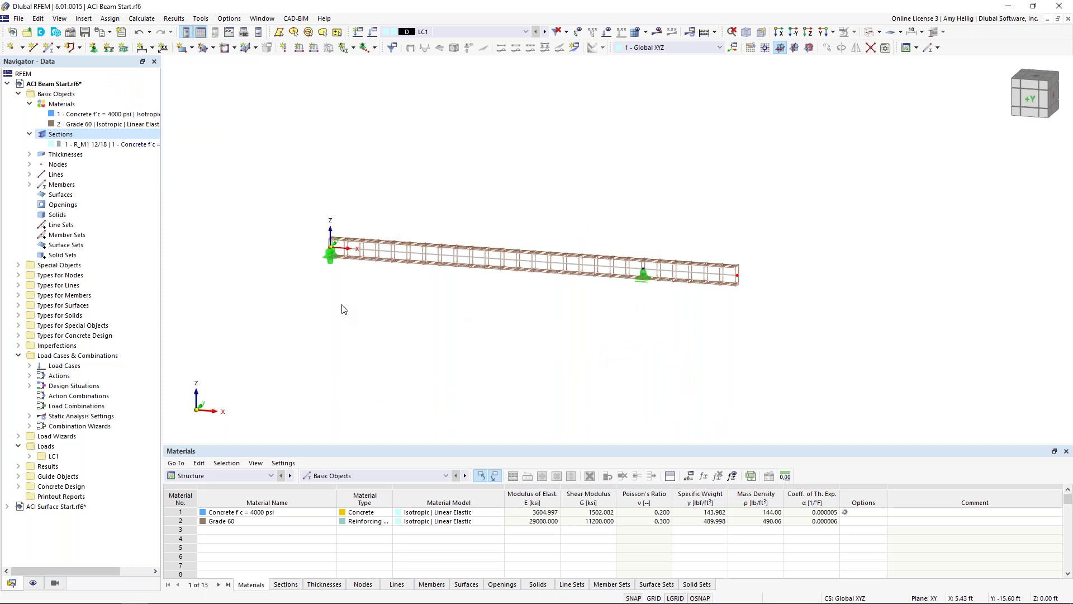
Step: Enlarge the displayed nodal support symbols on the beam
right_click(331, 265)
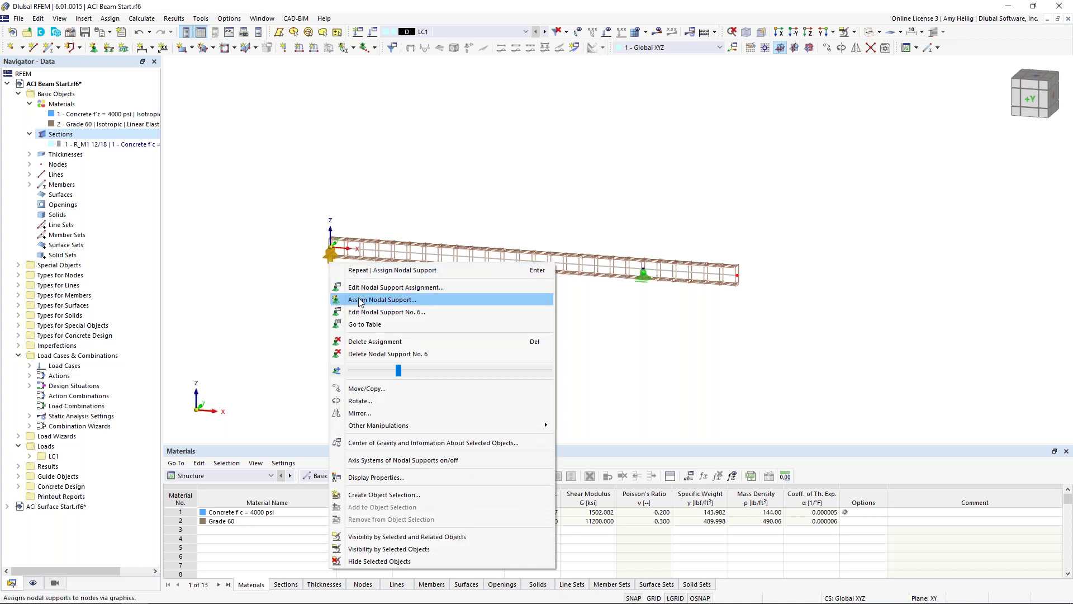
drag(399, 371, 422, 370)
click(610, 357)
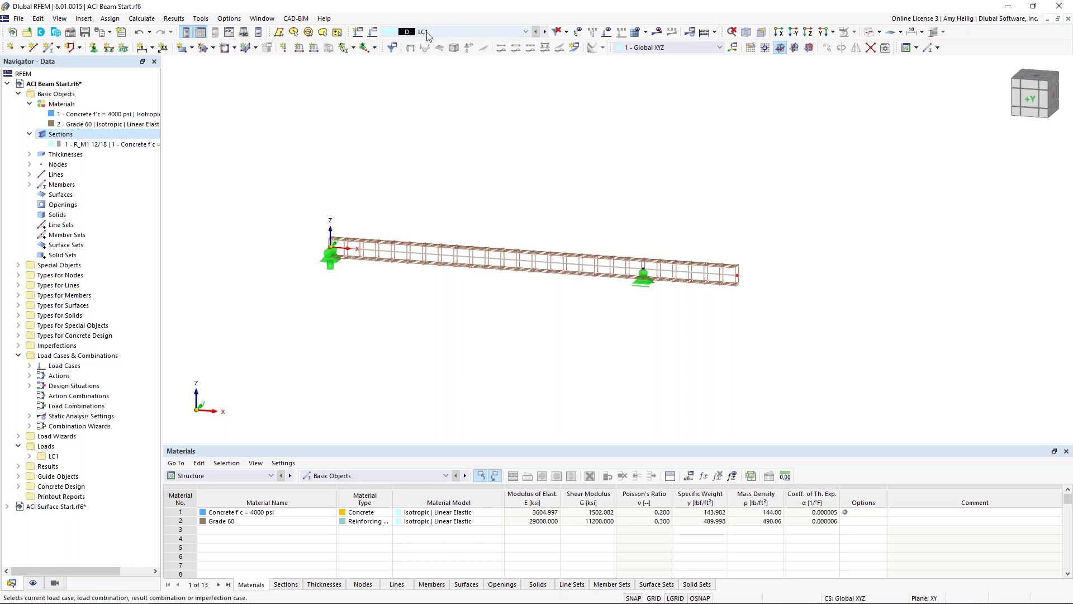
Step: Name load case LC1 "Dead" and set its action category to Dead load
click(372, 33)
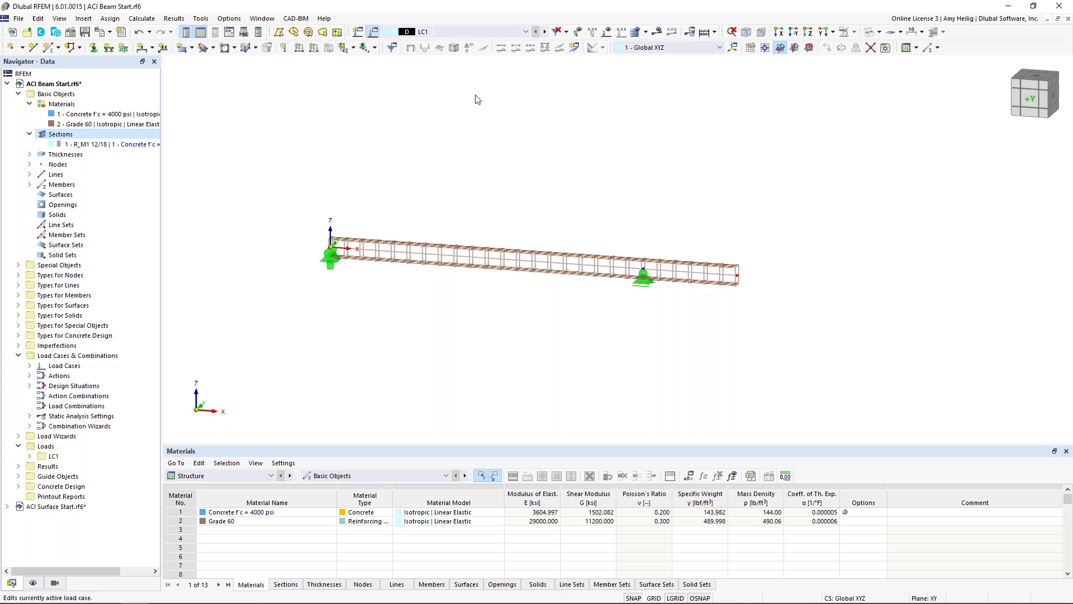
click(450, 112)
text(Dead)
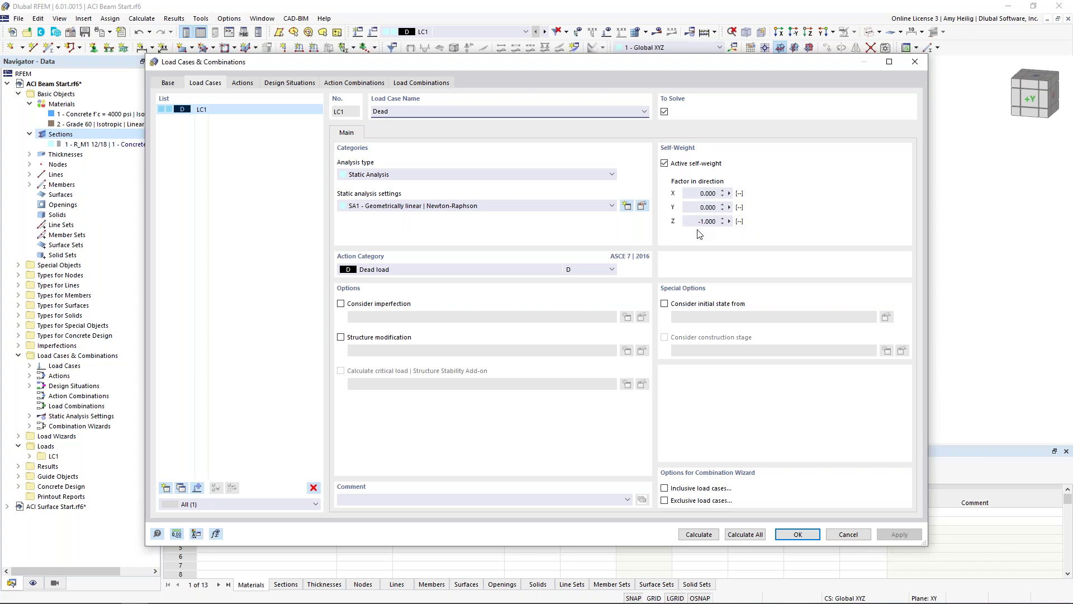
click(475, 269)
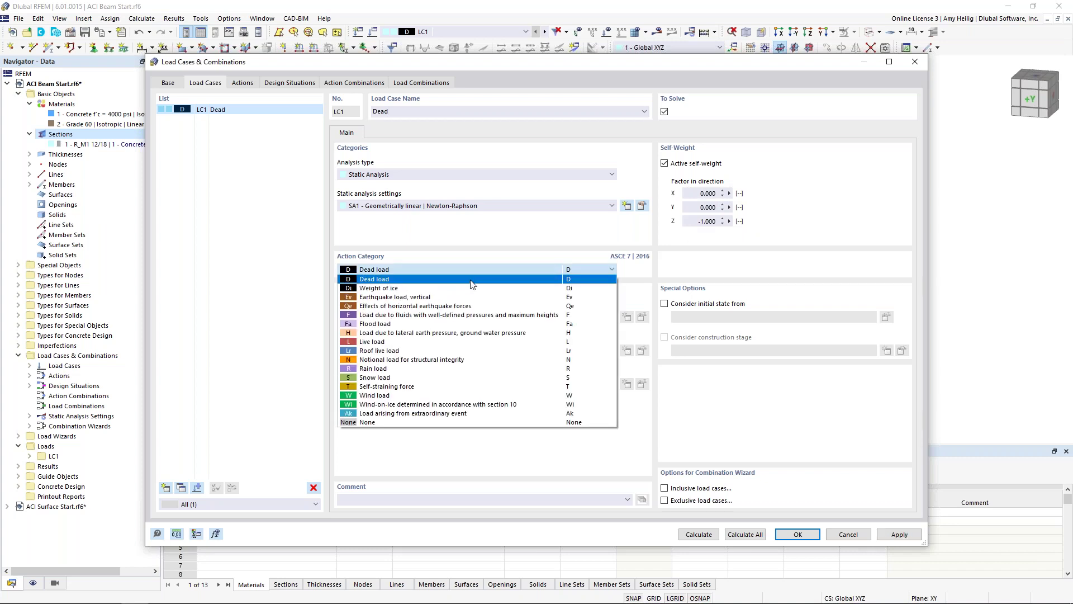
click(473, 279)
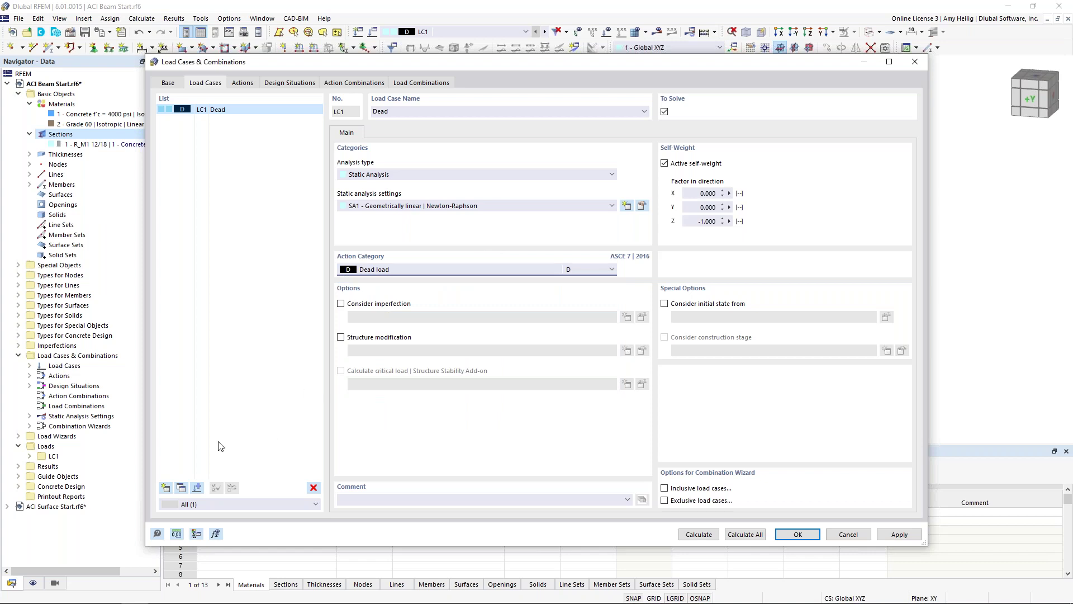
Step: Add a second load case named "Live 1" with the Live load action category
click(165, 487)
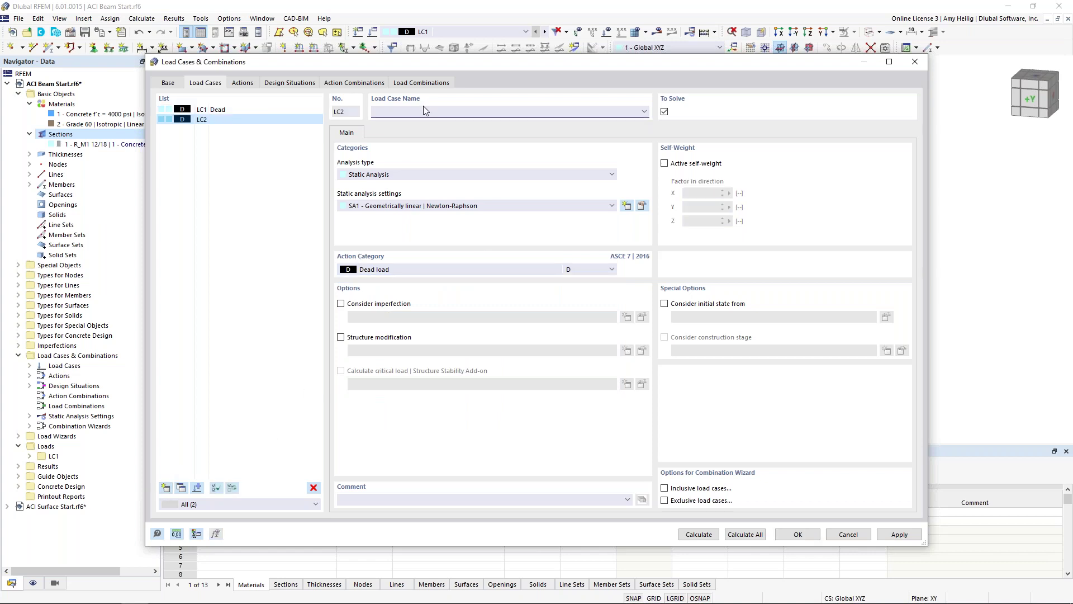
text(Live 1)
click(403, 269)
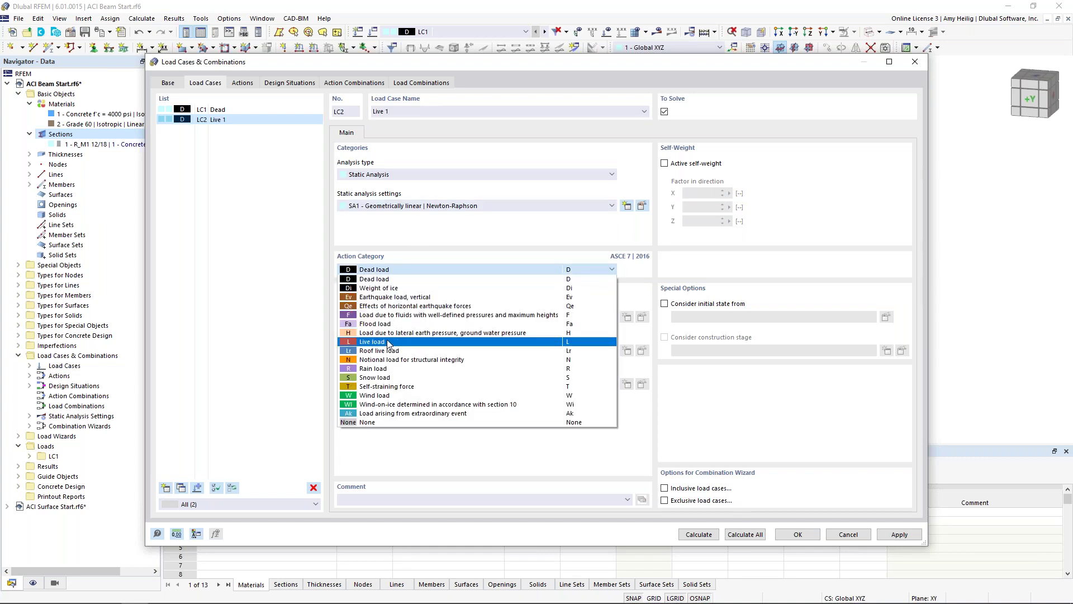
click(385, 344)
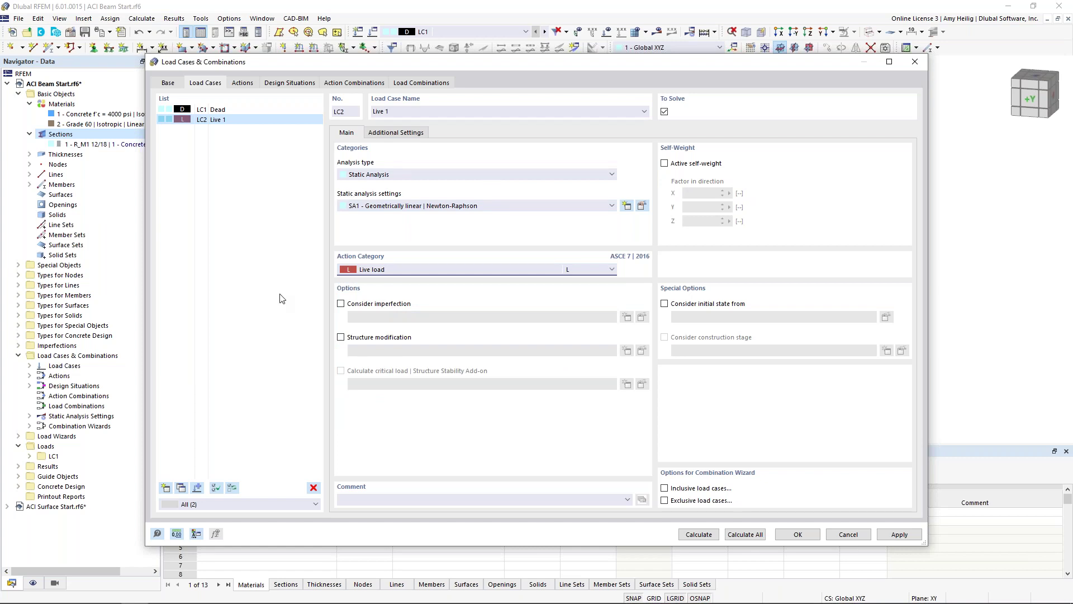
Step: Copy the Live 1 load case and name the copy "Live 2"
click(181, 489)
click(392, 112)
key(BackSpace)
text(2)
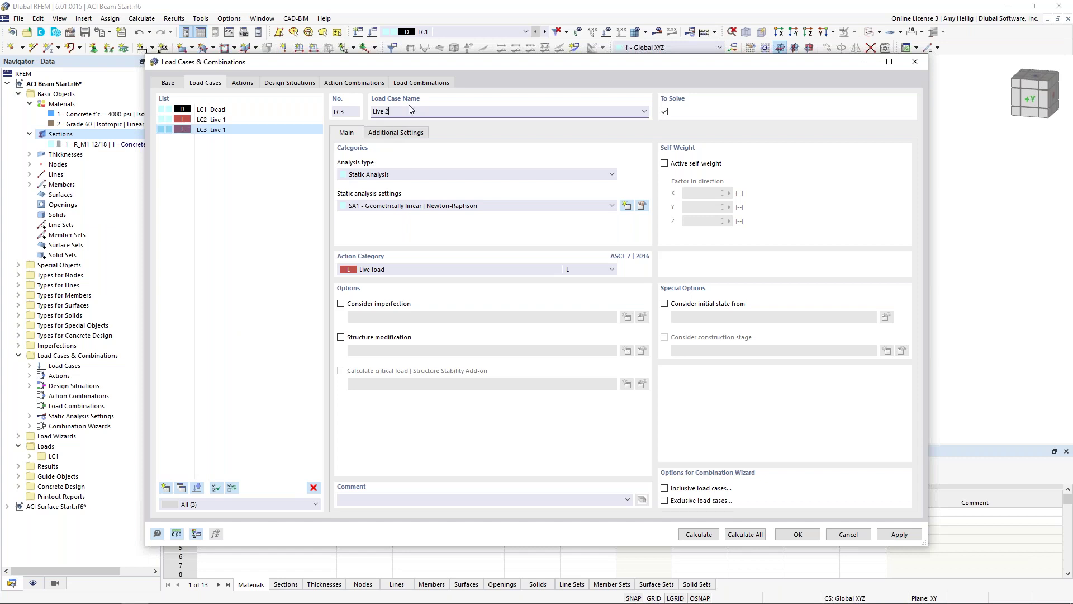
click(279, 119)
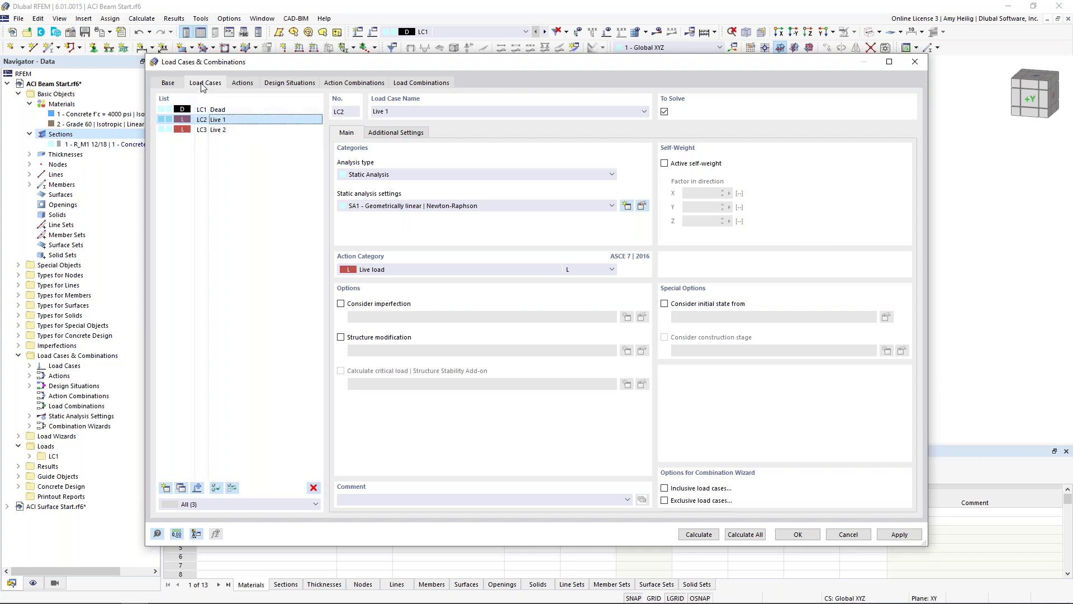
Step: Keep ASCE 7 2016 as the combination standard, enable combination names according to action category, and save the load case changes
click(168, 84)
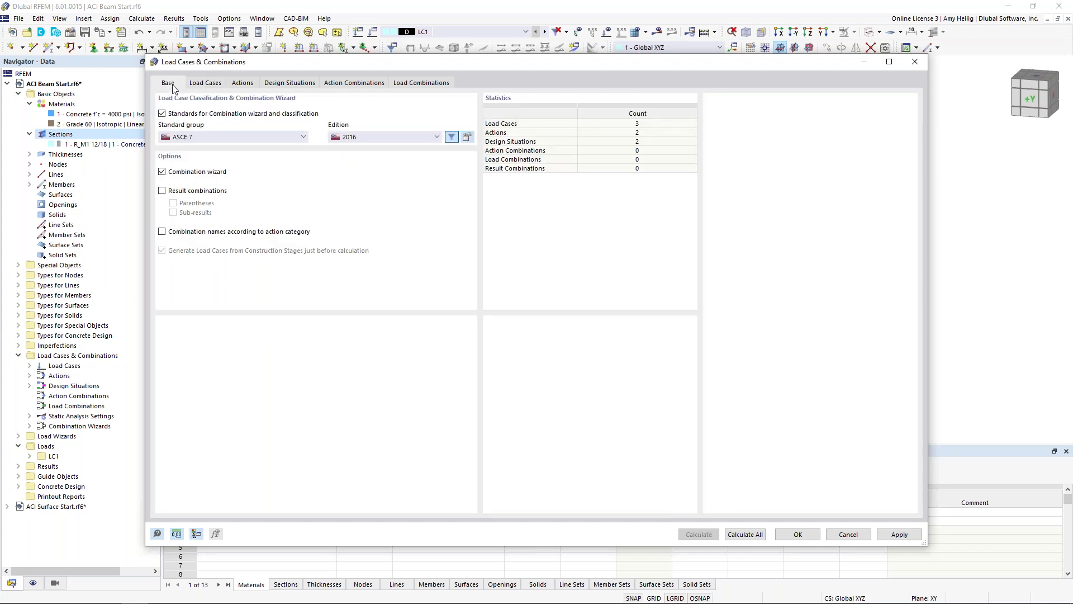
click(202, 142)
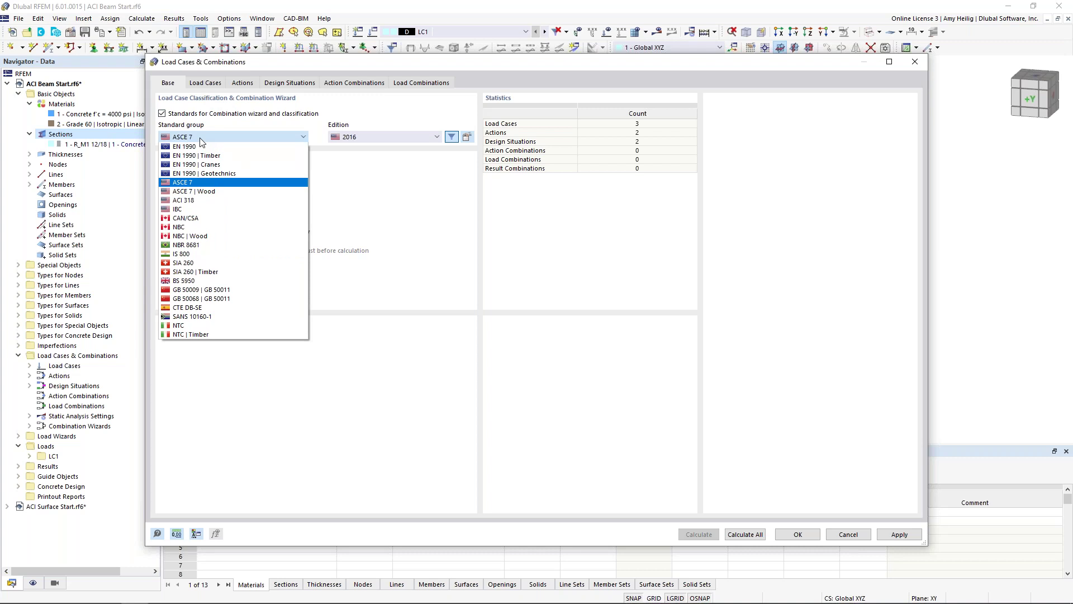
click(350, 177)
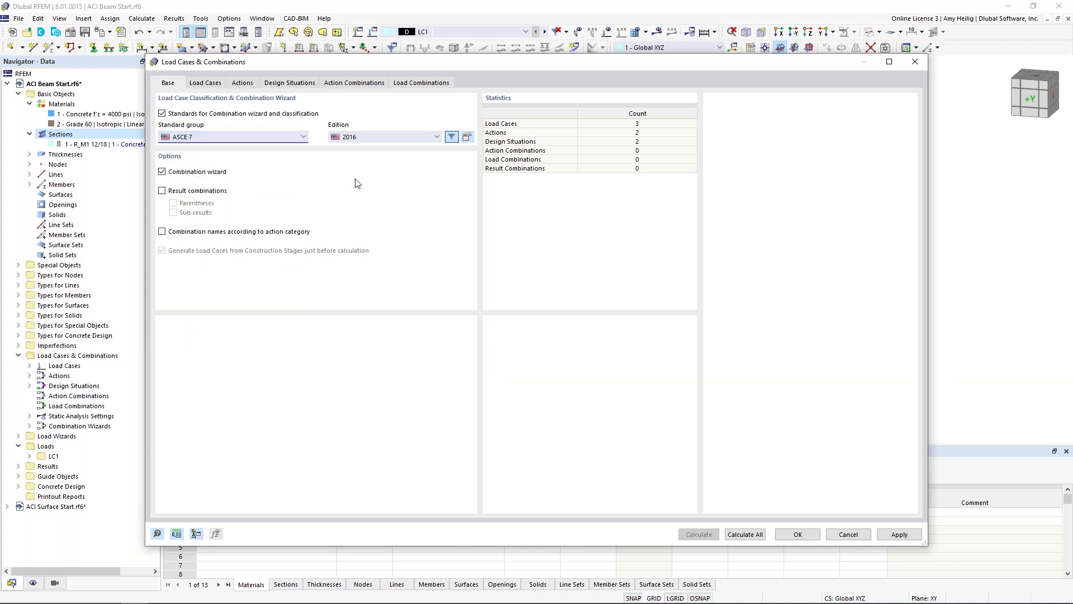
click(162, 231)
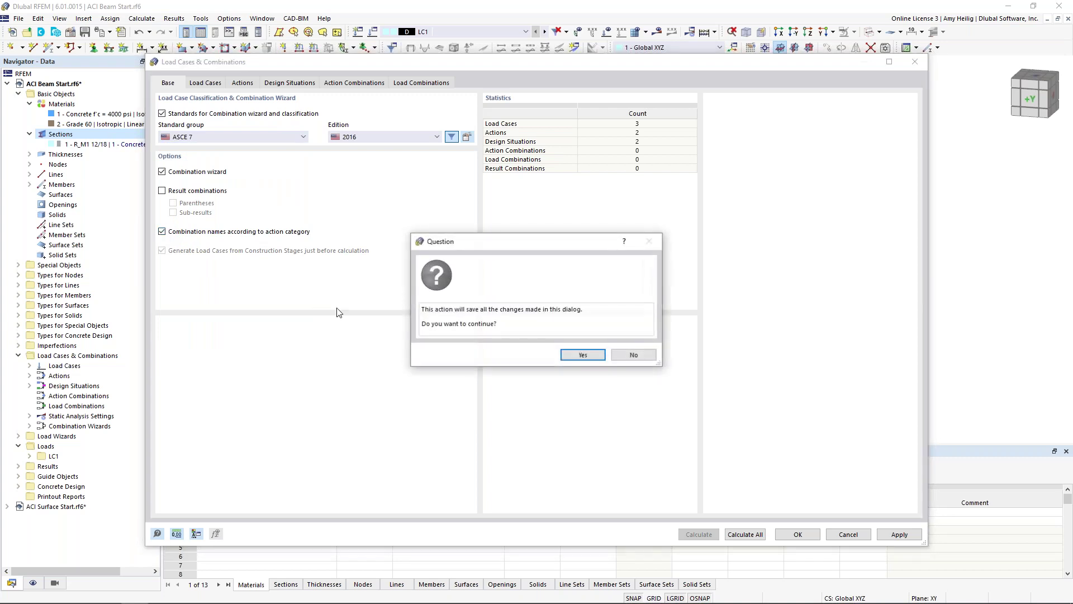
click(583, 355)
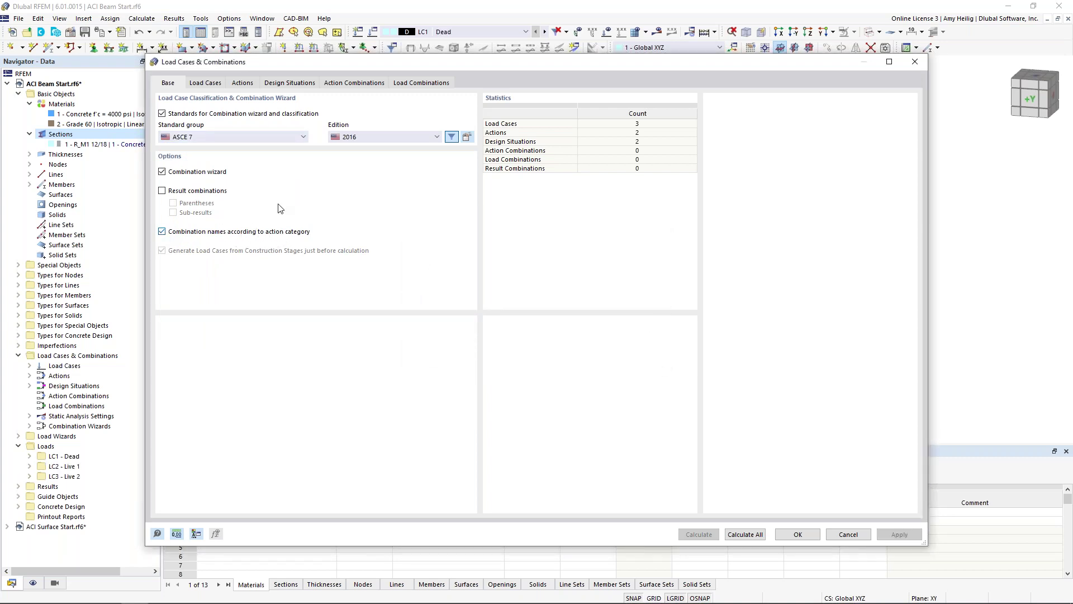
Step: Examine the live load action and its available action types, keeping Simultaneously
click(243, 82)
click(216, 119)
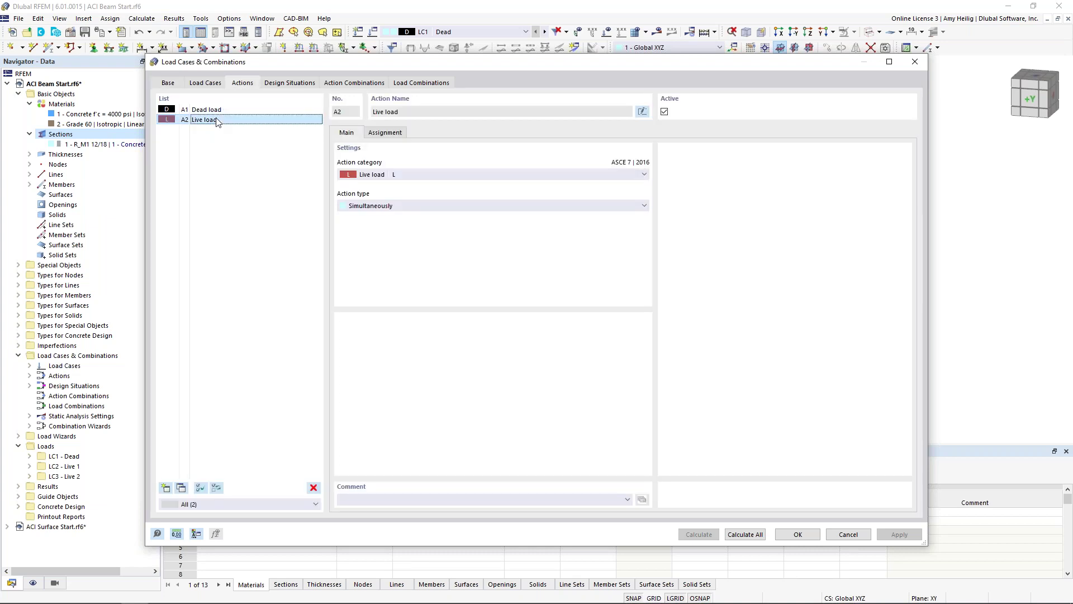
click(438, 206)
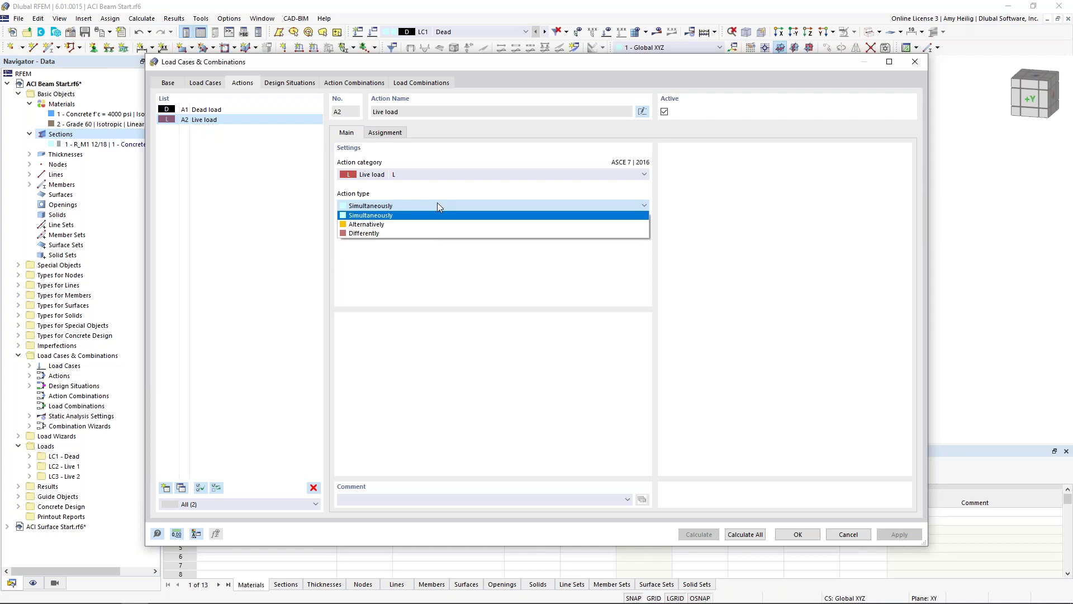
click(437, 205)
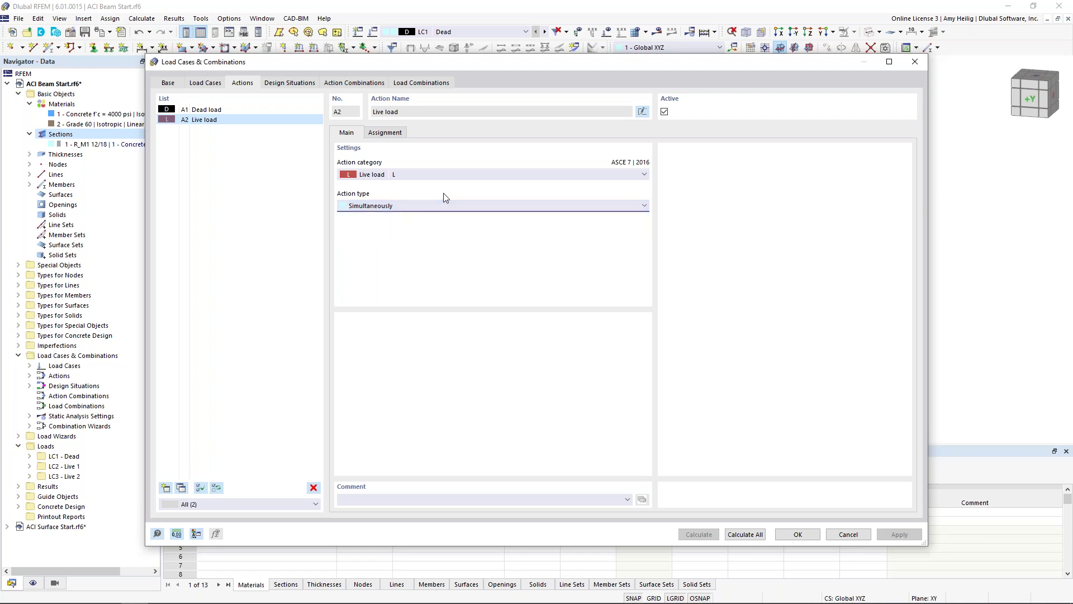
Step: Review the LRFD and ASD design situations and read the combination rules for Section 2.4 (ASD)
click(292, 83)
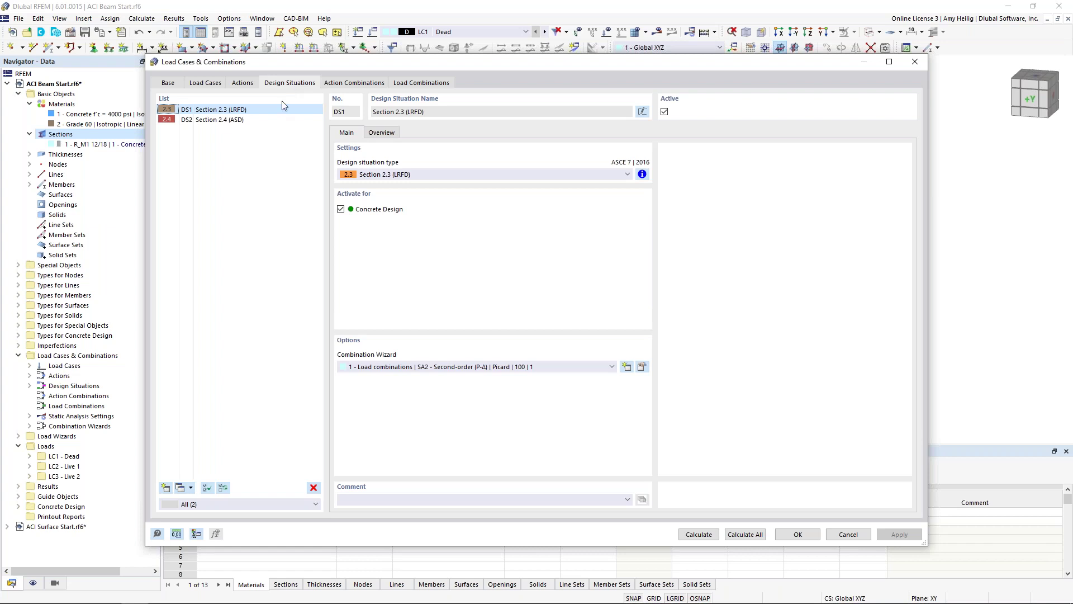
click(251, 120)
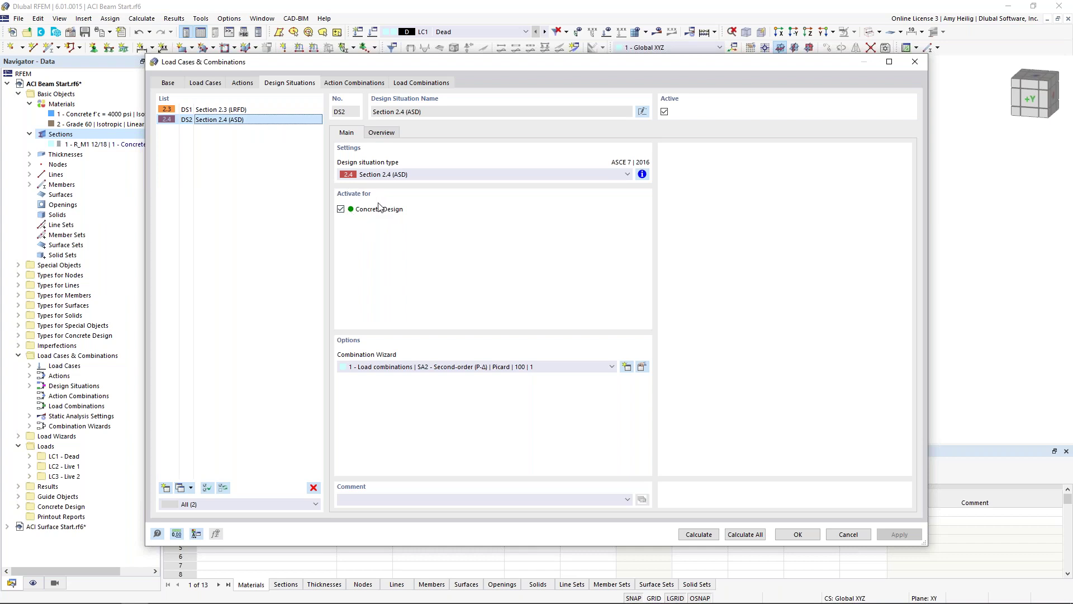
click(643, 174)
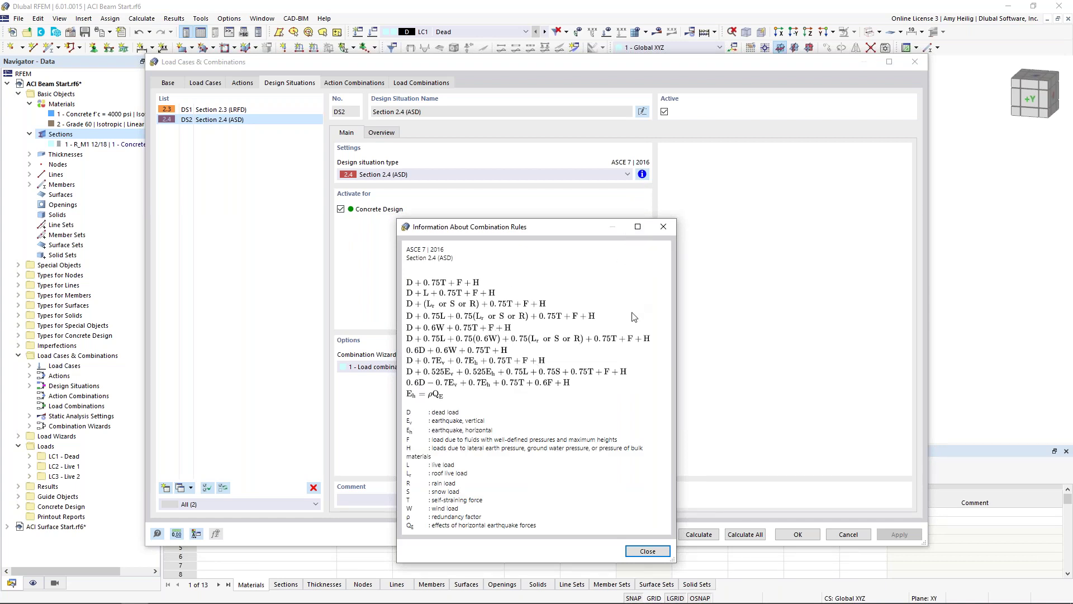
click(663, 227)
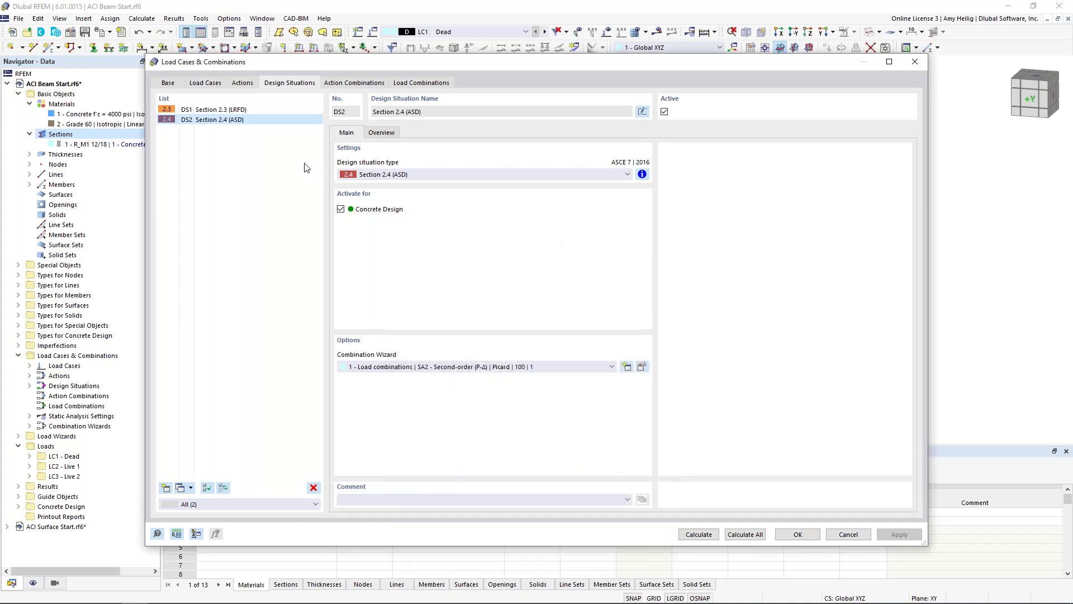
Step: Edit the combination wizard of the Section 2.3 (LRFD) design situation, keeping SA2 second-order (P-Δ) Picard as the static analysis settings
click(250, 111)
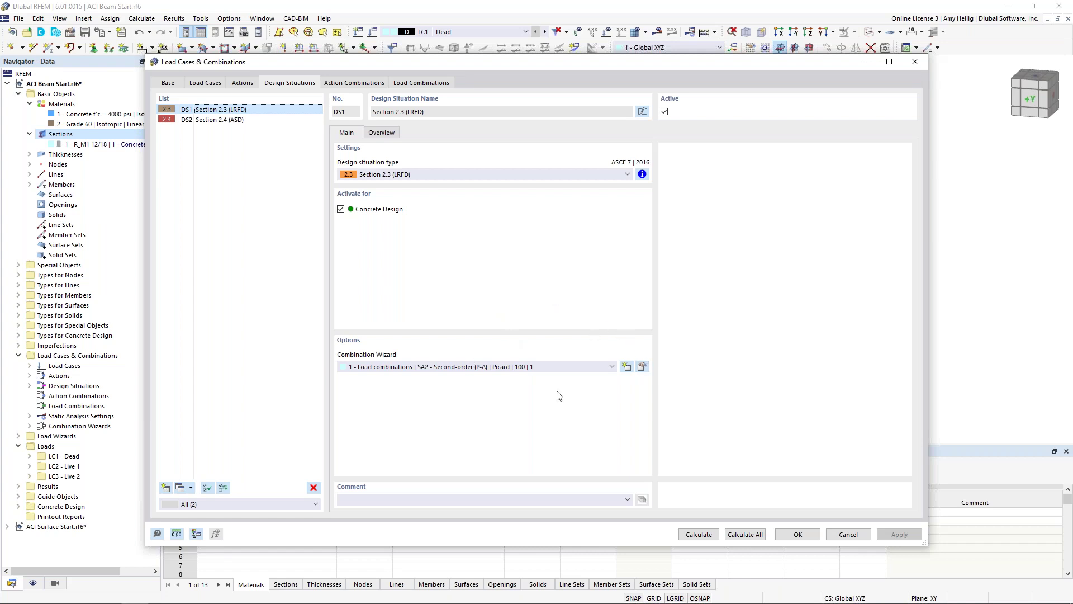
click(642, 368)
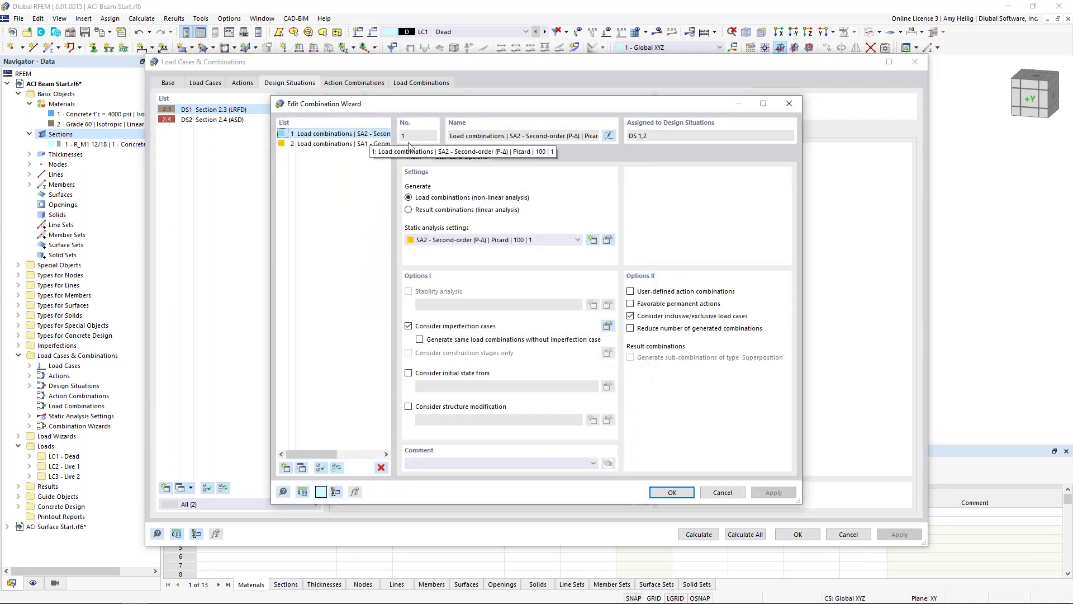
click(451, 243)
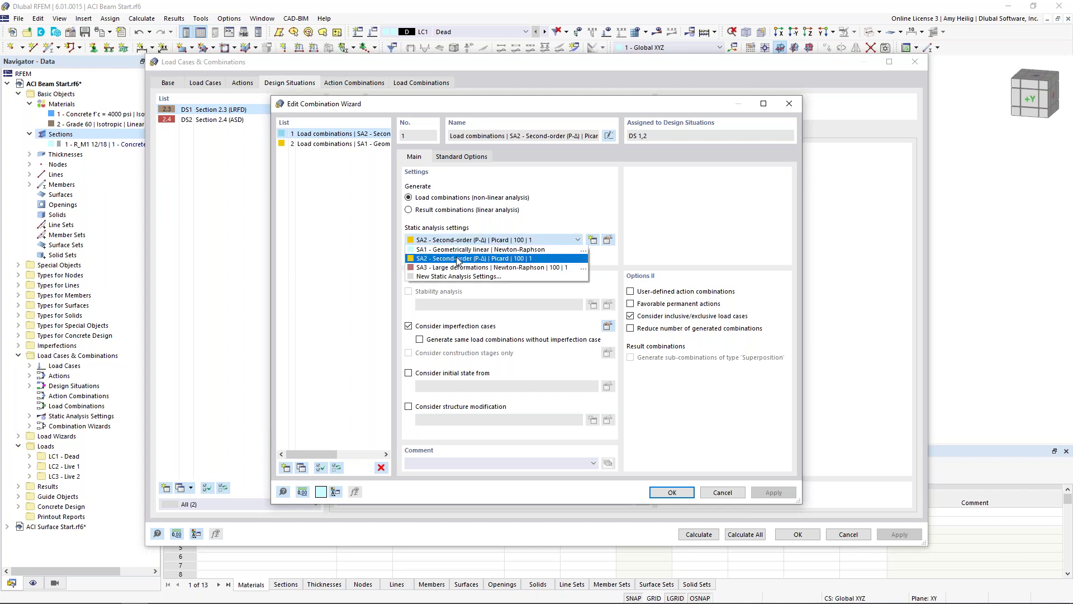
click(457, 259)
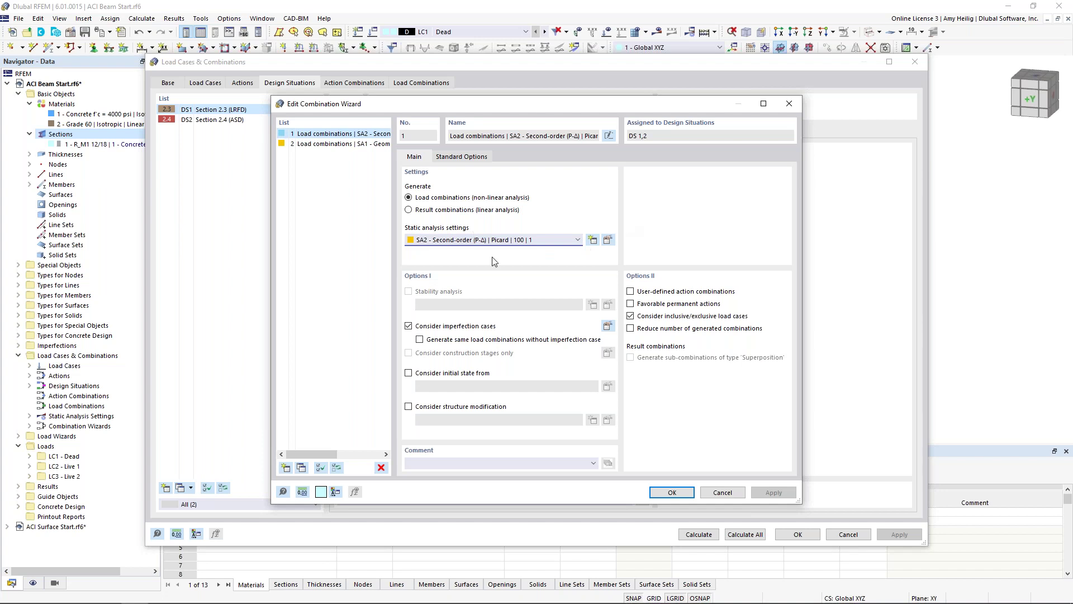
Step: Enable structure modification in the combination wizard and create a new structure modification that modifies member stiffnesses
click(408, 406)
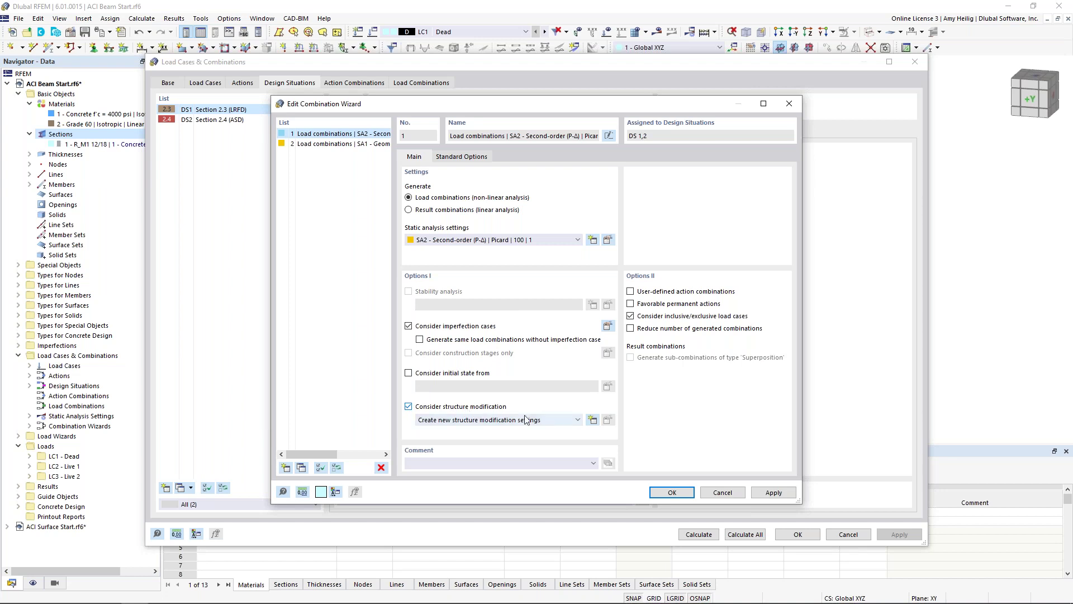
click(593, 419)
click(410, 205)
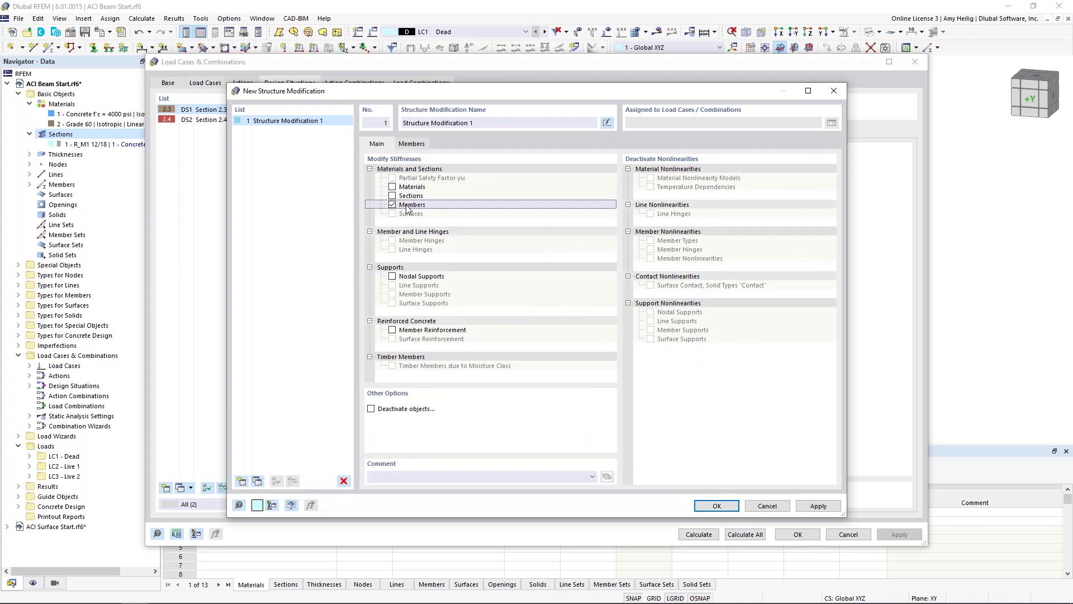
Step: Create a member stiffness modification using ACI 318-19 Table 6.6.3.1.1(a) for concrete structures, with Beams as the component type
click(415, 146)
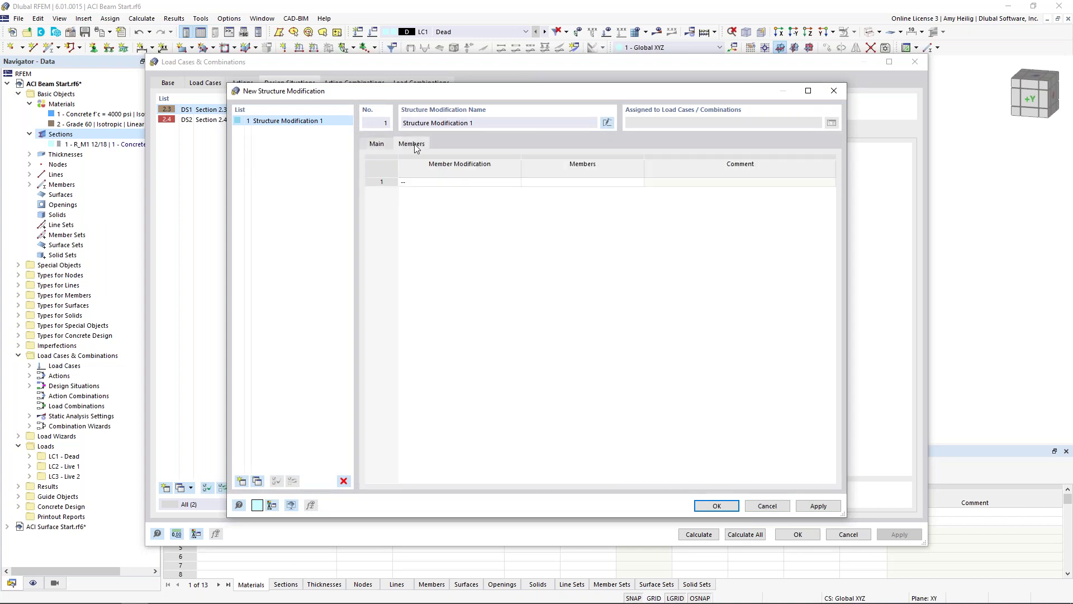
click(476, 183)
click(516, 184)
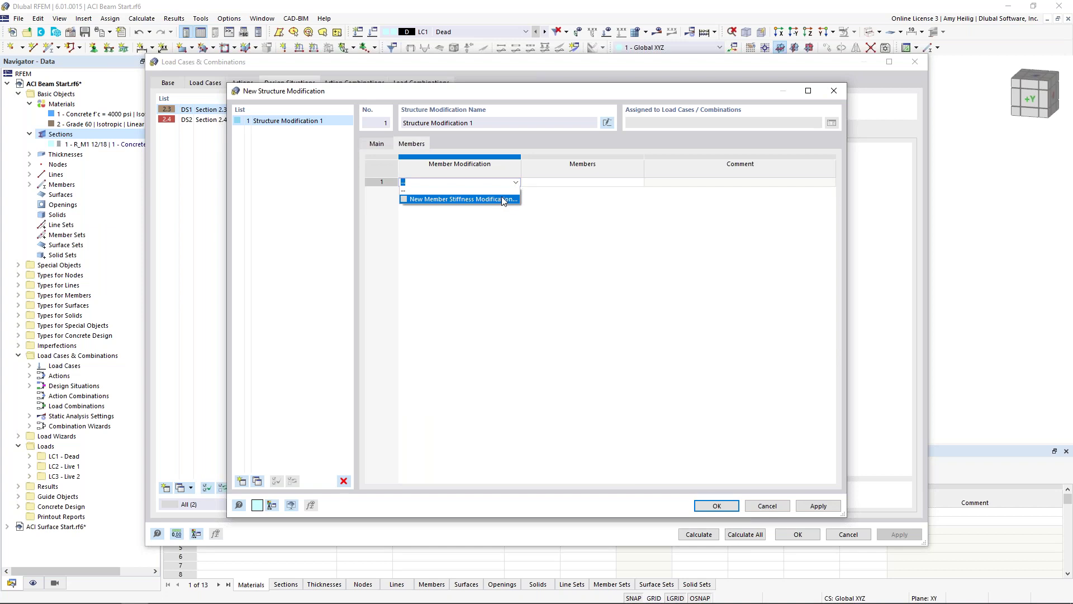
click(502, 200)
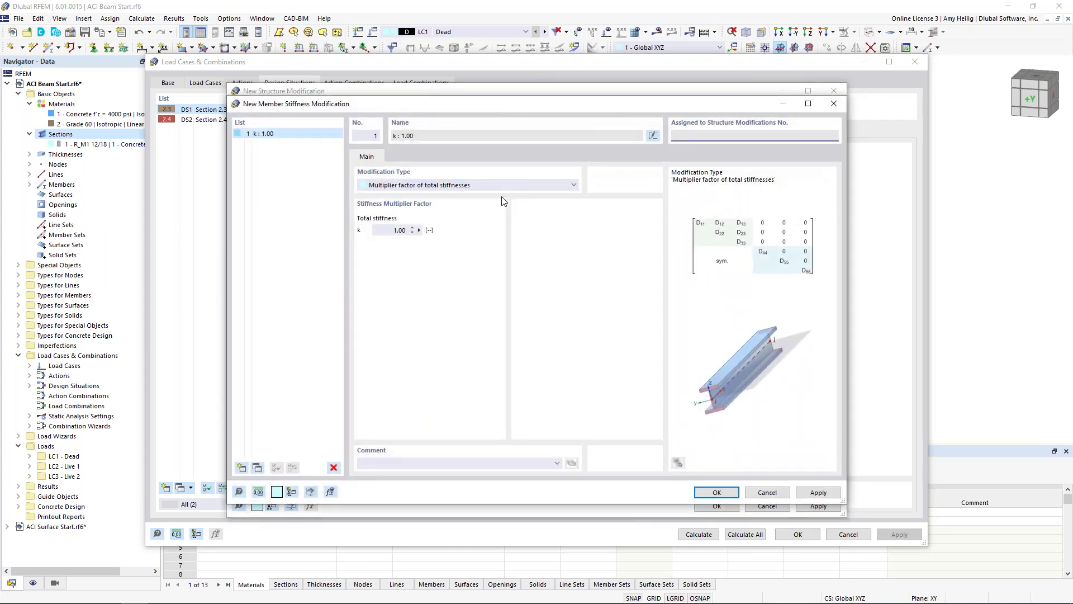
click(504, 185)
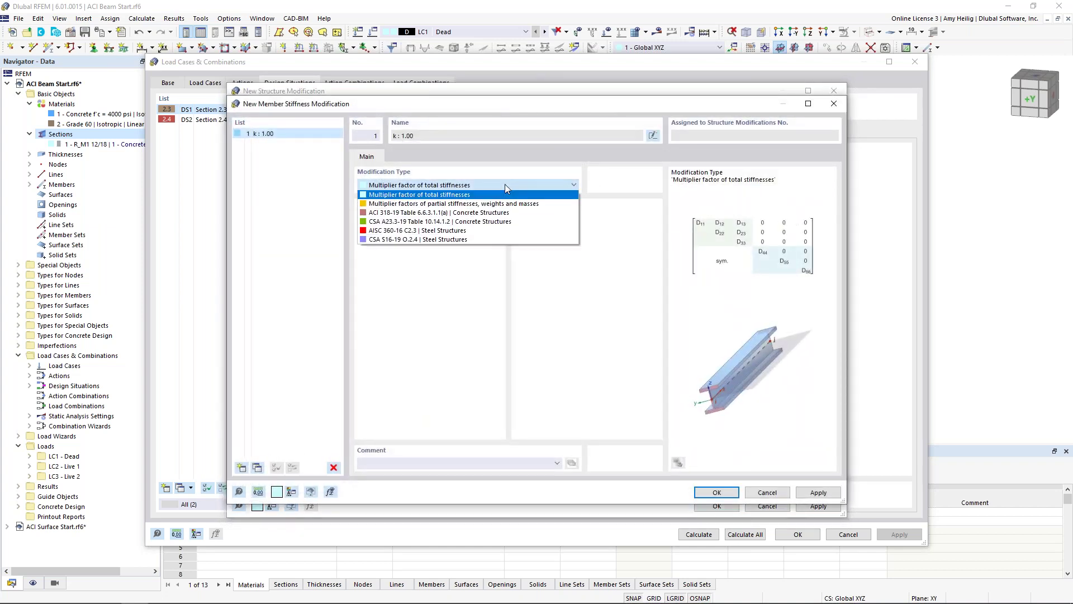
click(491, 214)
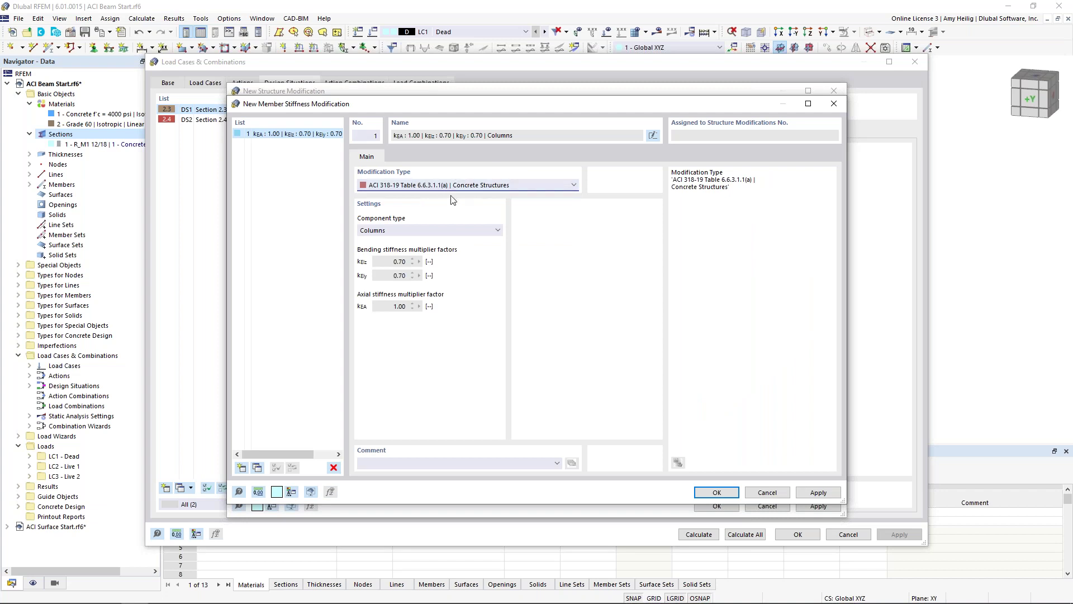
click(466, 229)
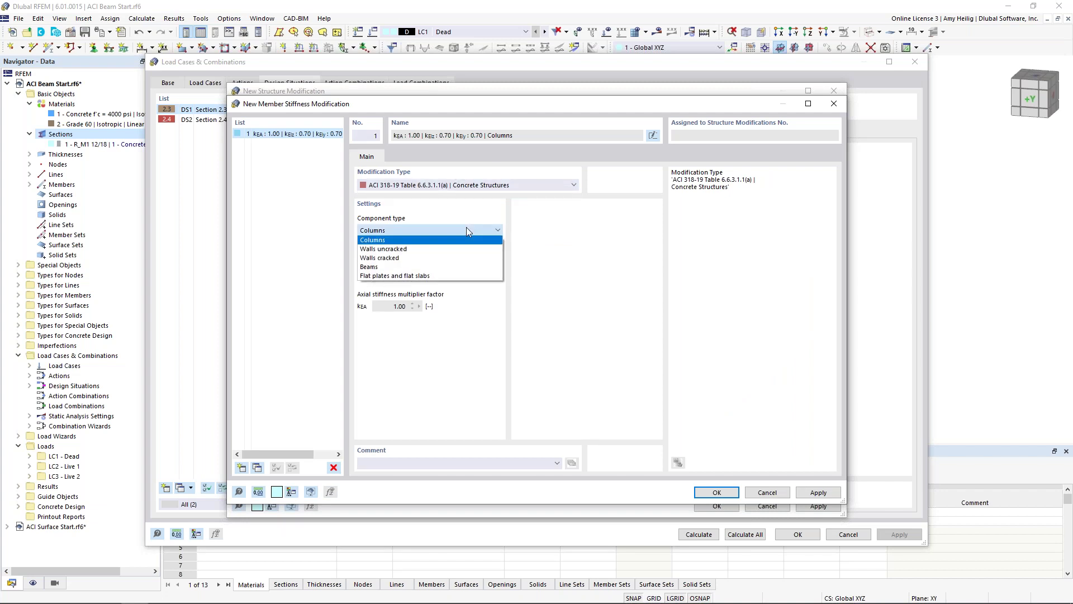
click(454, 271)
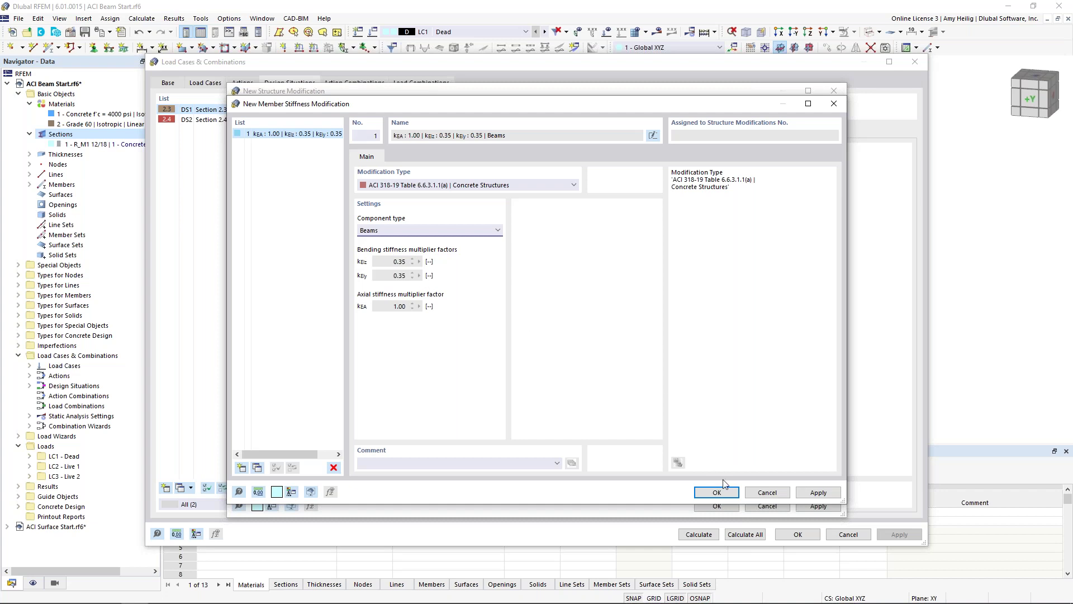
click(717, 492)
Step: Assign the beam stiffness modification to the beam member in the model and save the structure modification and combination wizard
click(599, 182)
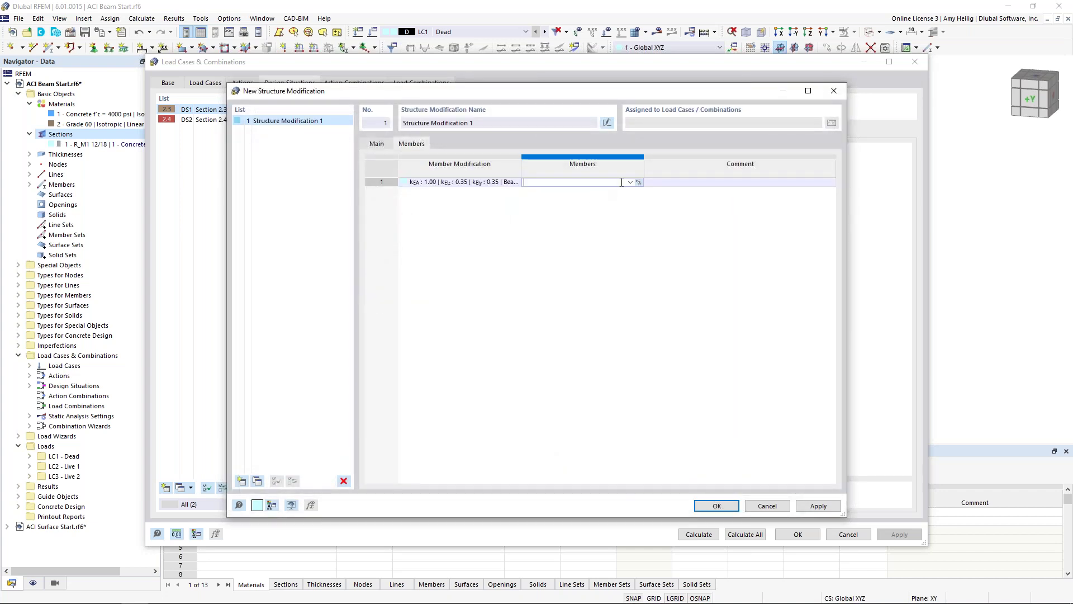
click(638, 182)
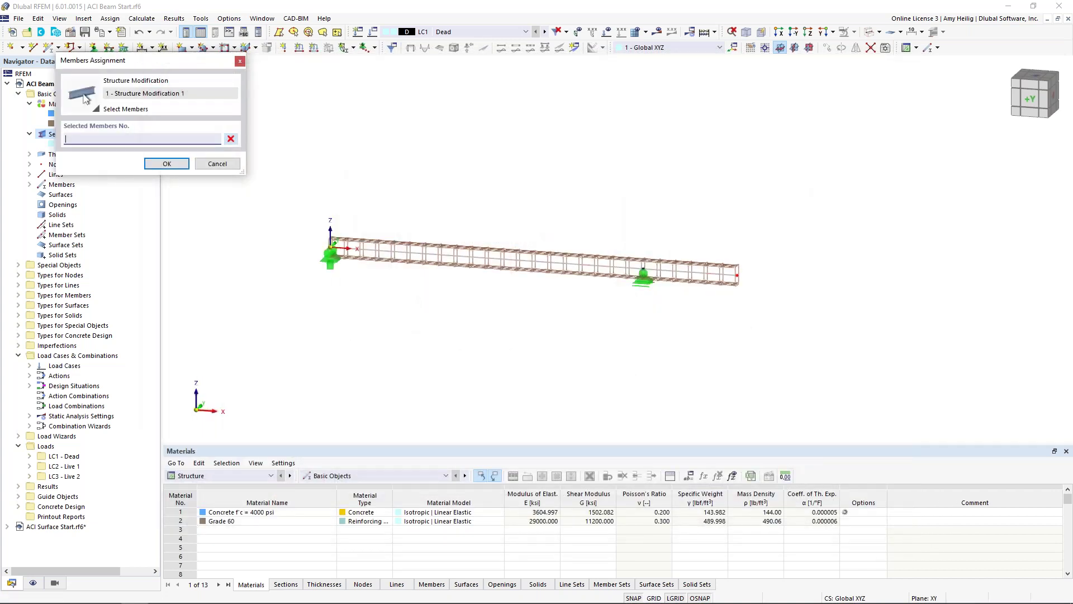
click(537, 256)
click(179, 167)
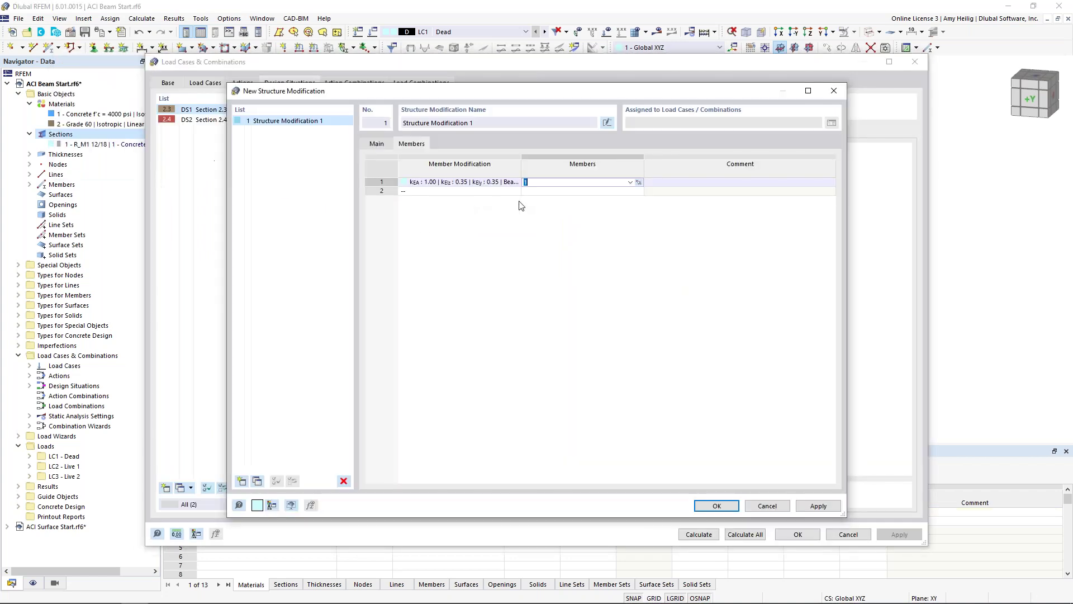
click(711, 498)
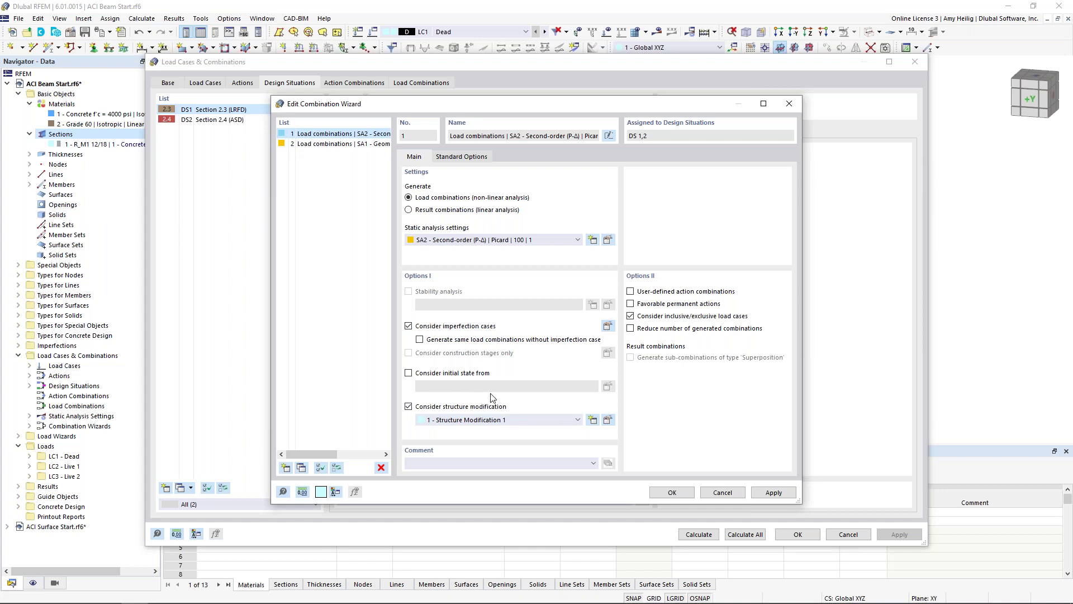
click(672, 492)
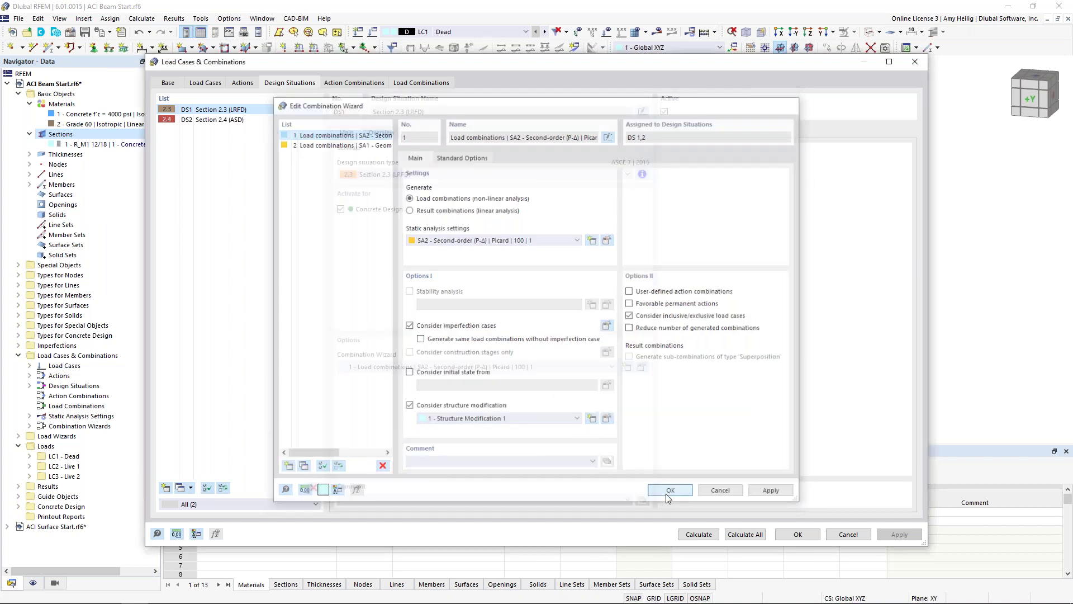
Step: Create a separate combination wizard for Section 2.4 (ASD) with SA2 second-order (P-Δ) analysis and no structure modification
click(280, 122)
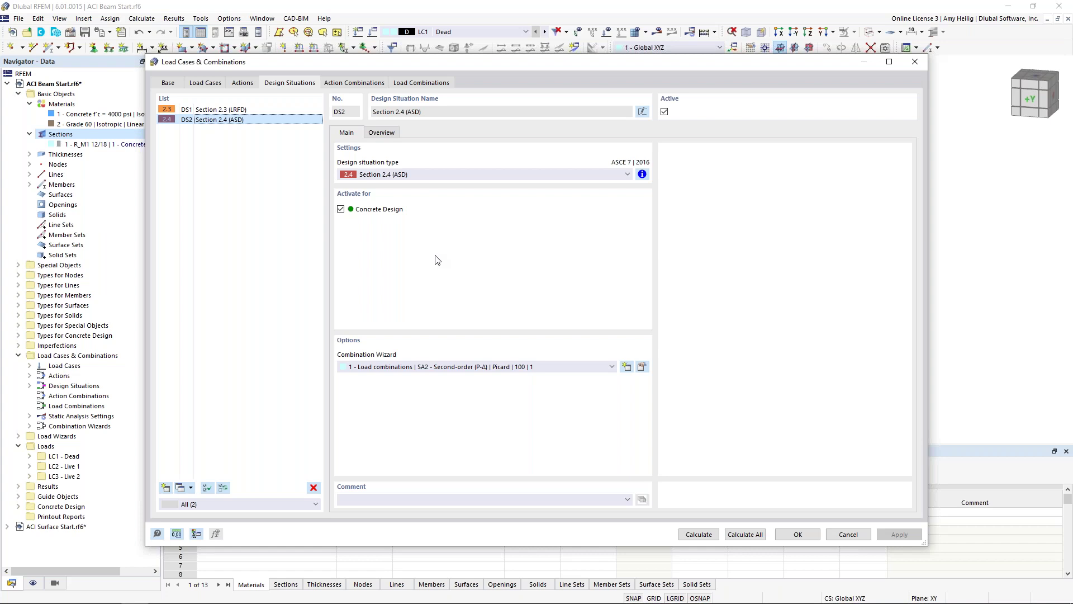
click(627, 367)
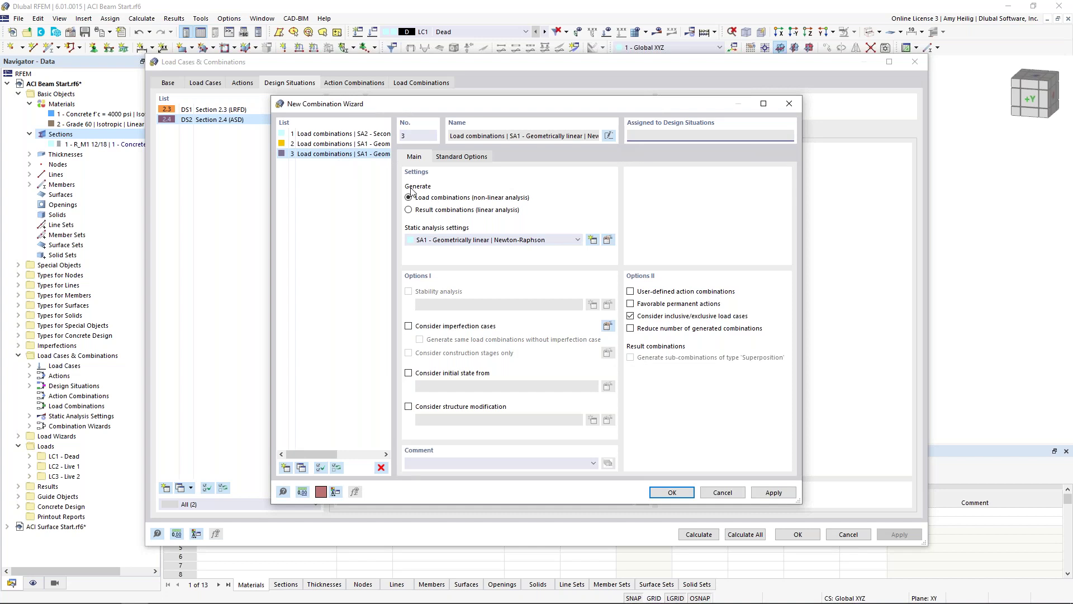
click(369, 135)
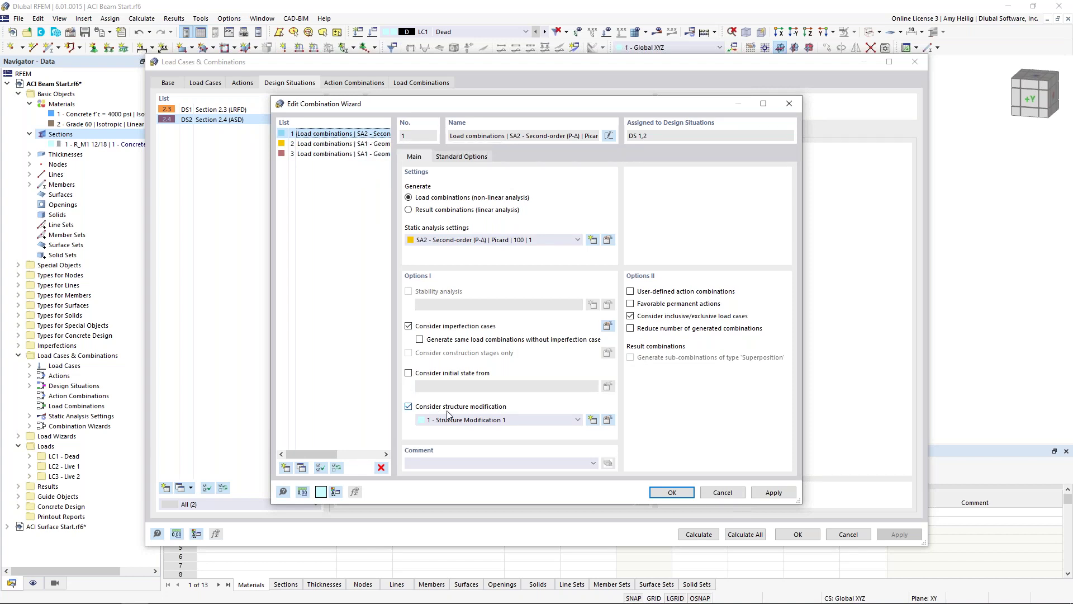
click(338, 155)
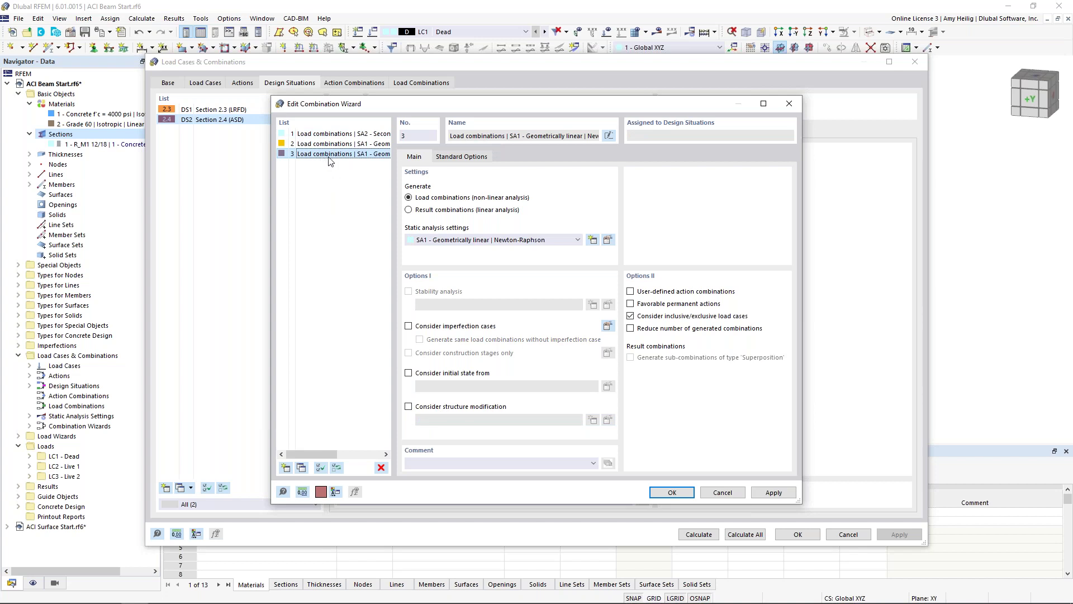
click(459, 241)
click(452, 259)
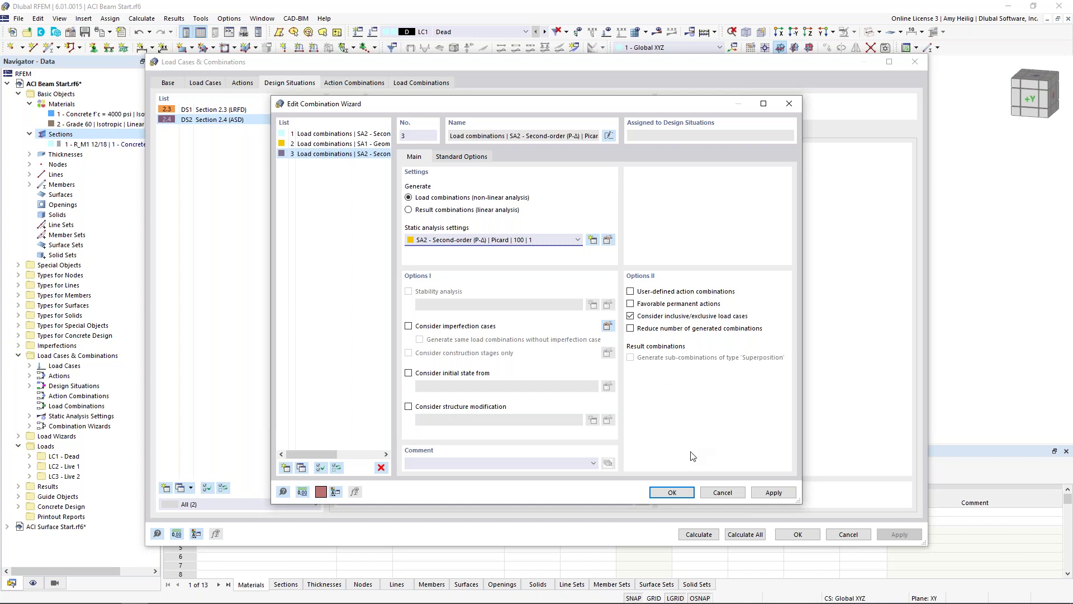
click(677, 495)
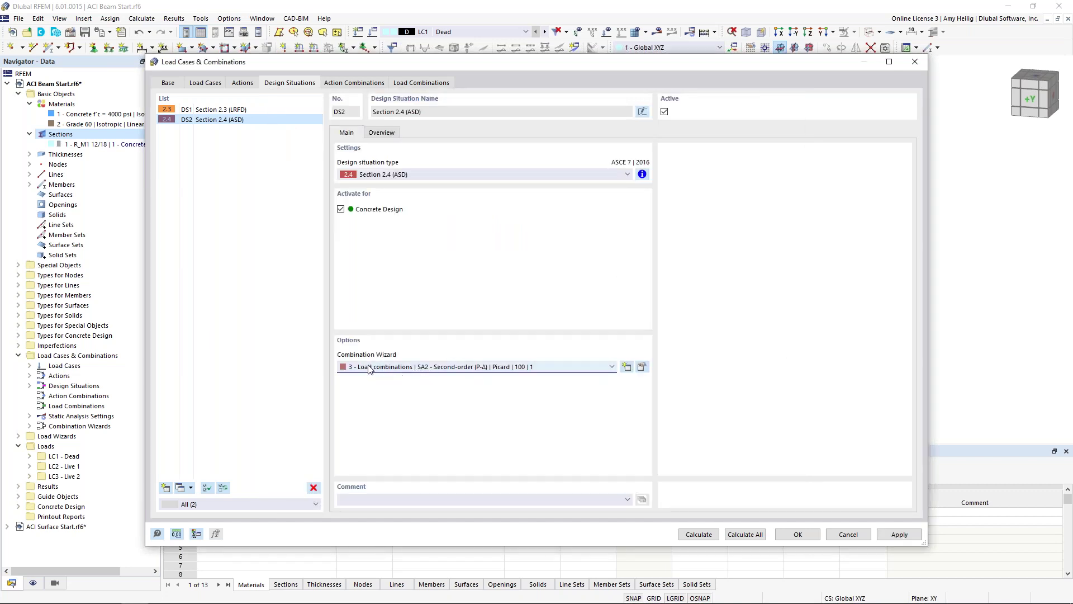
Step: Review the structure modification setting of the generated LRFD and ASD load combinations, and save the load case and combination changes
click(411, 83)
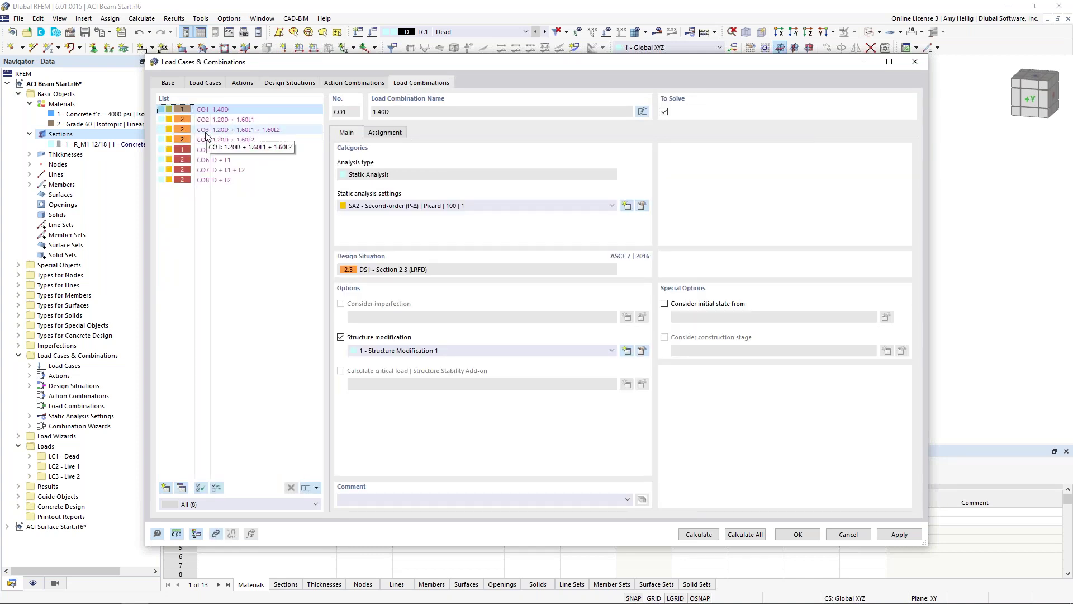
click(218, 129)
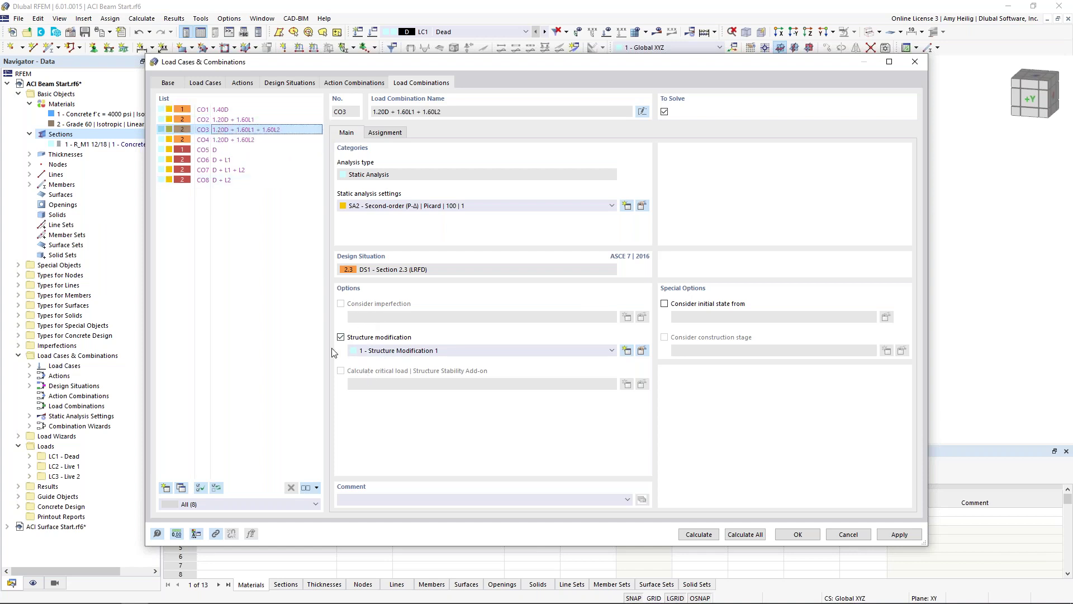
click(245, 139)
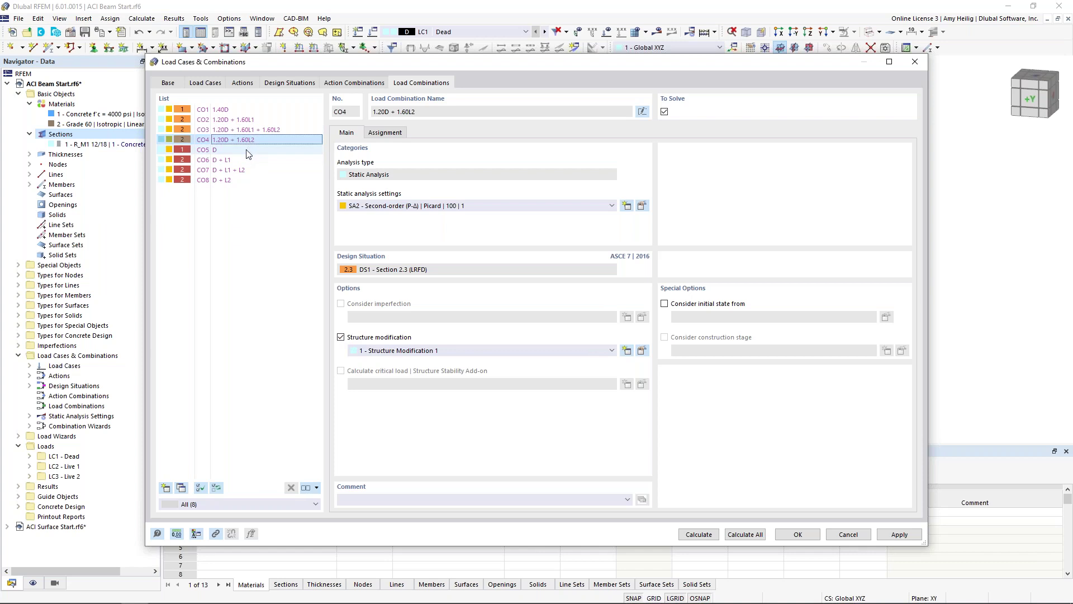
click(248, 150)
click(245, 161)
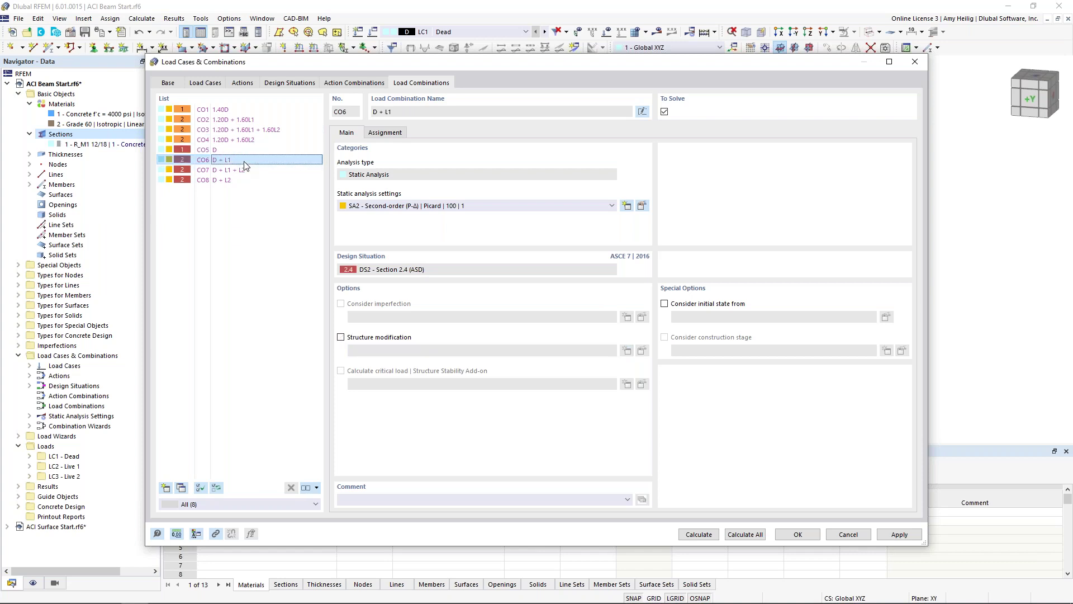
click(246, 170)
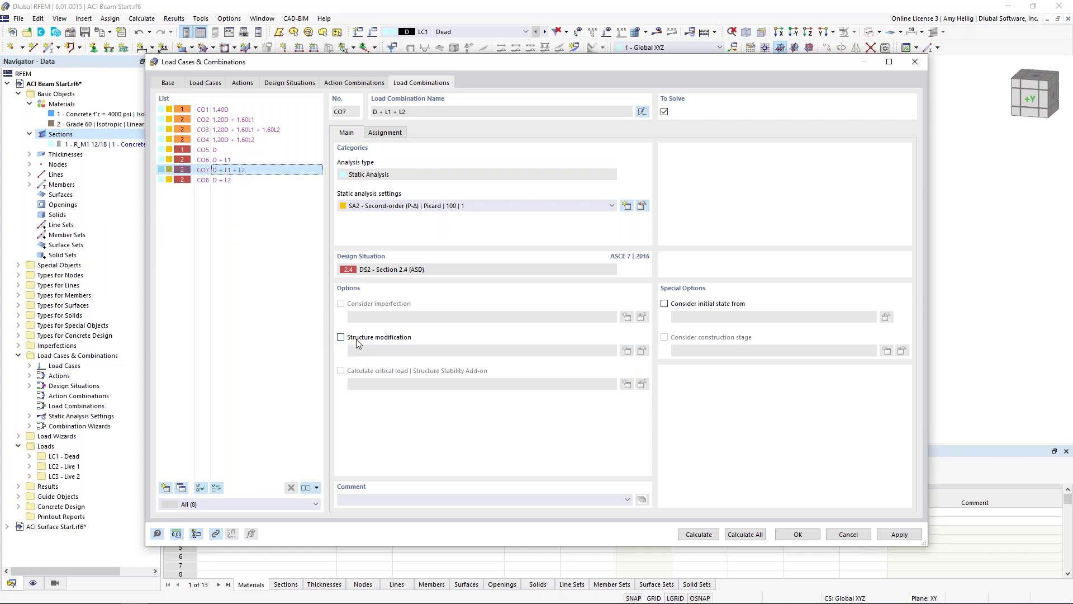
click(791, 534)
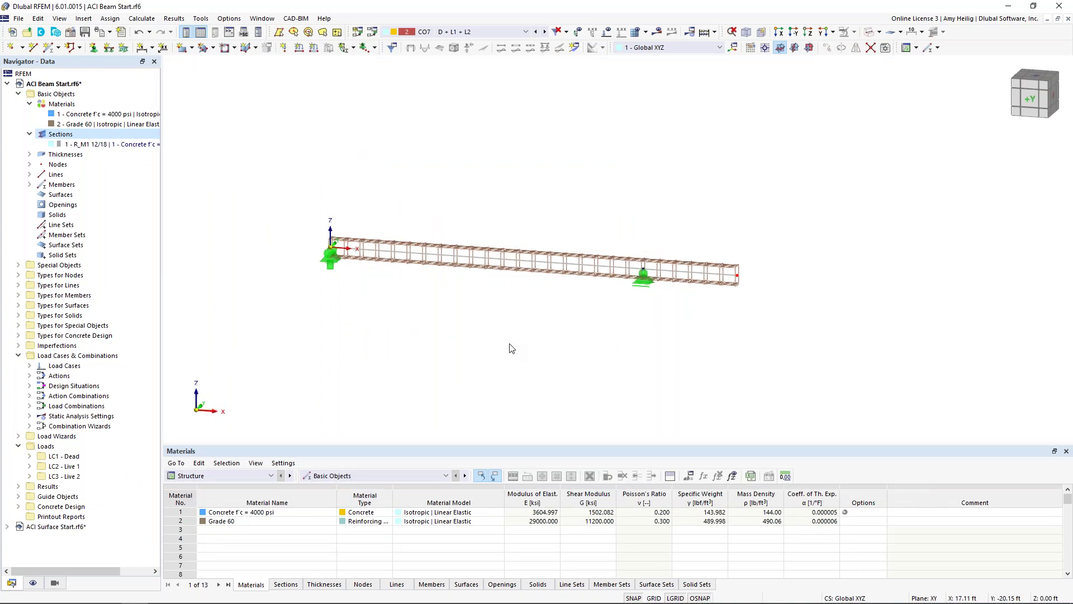
Step: Add a uniform force member load of -1.000 kip/ft to the beam member in load case LC1 - Dead
click(314, 50)
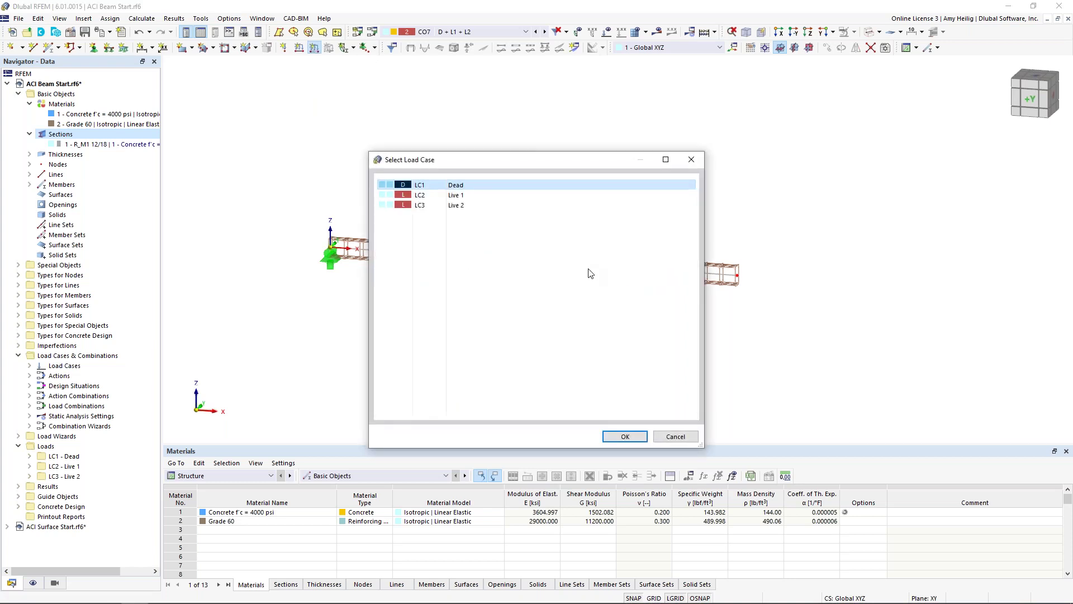
click(621, 436)
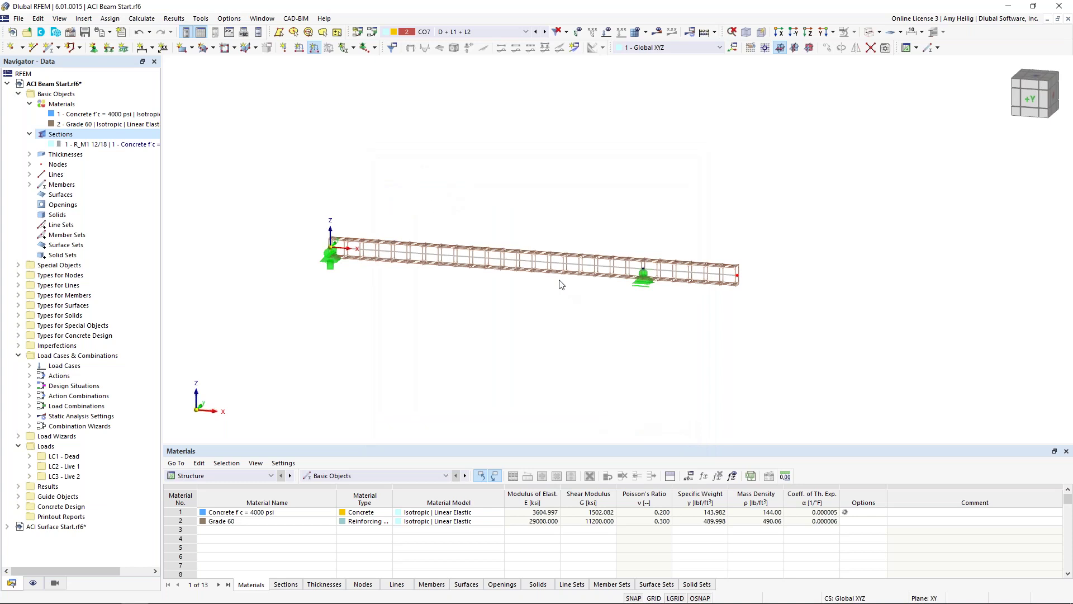
drag(446, 199, 507, 199)
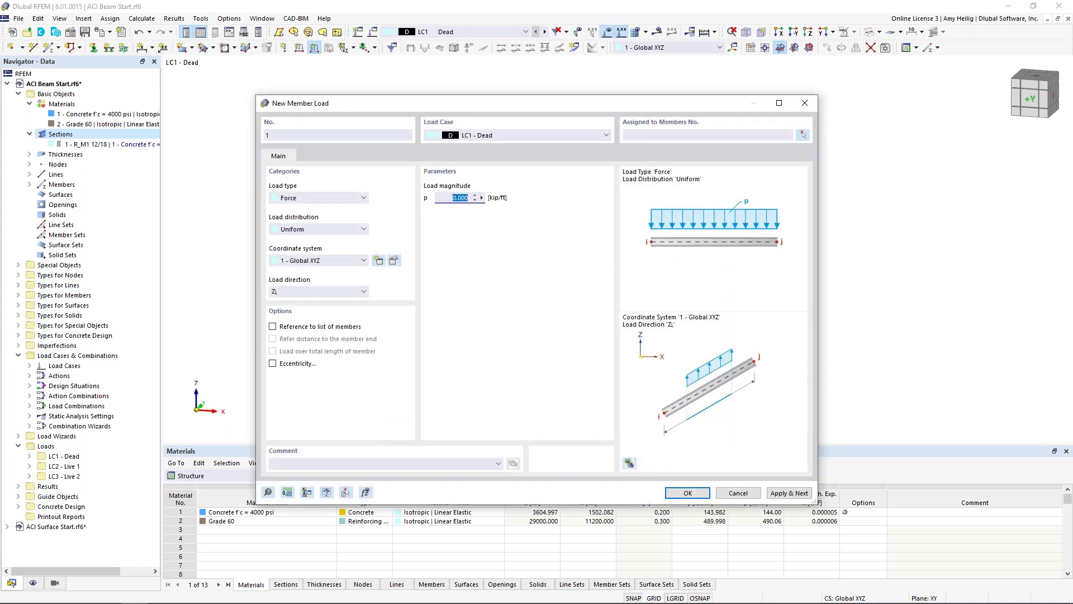
key(BackSpace)
click(803, 138)
click(554, 263)
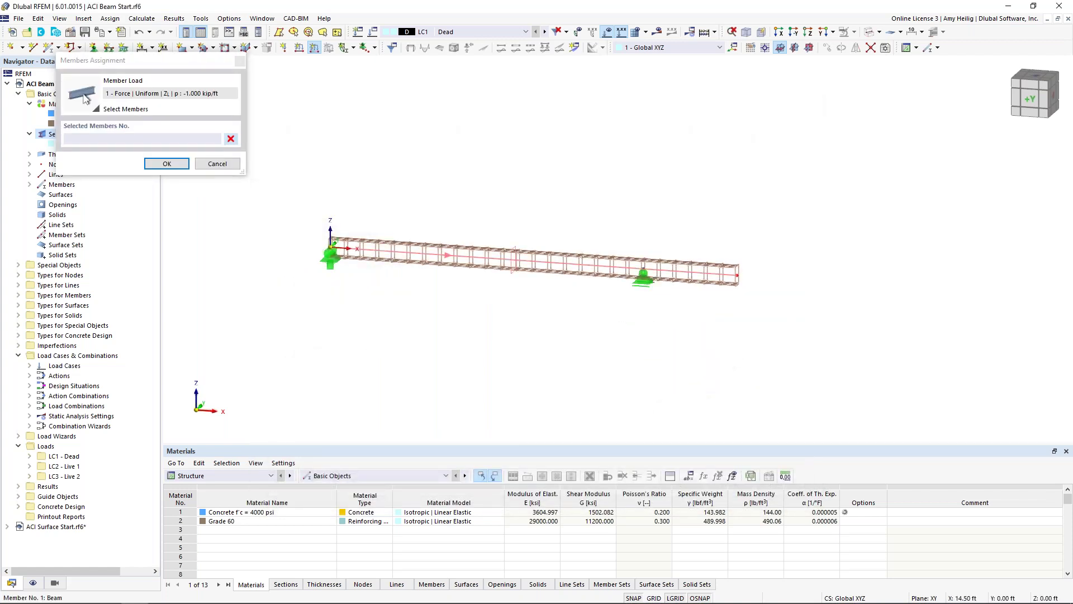
click(167, 163)
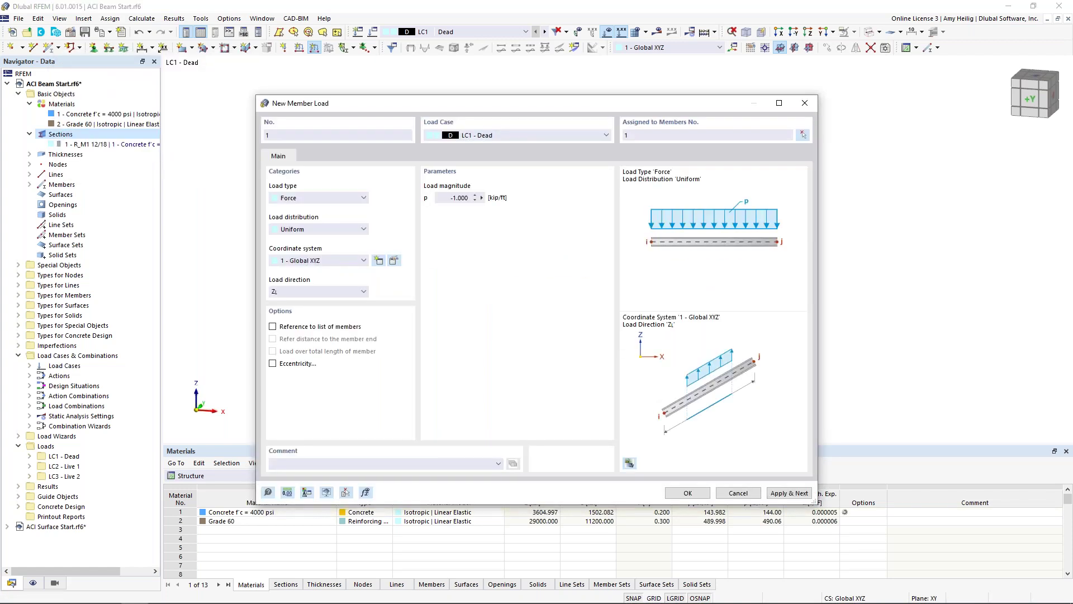
click(788, 492)
drag(609, 102, 604, 276)
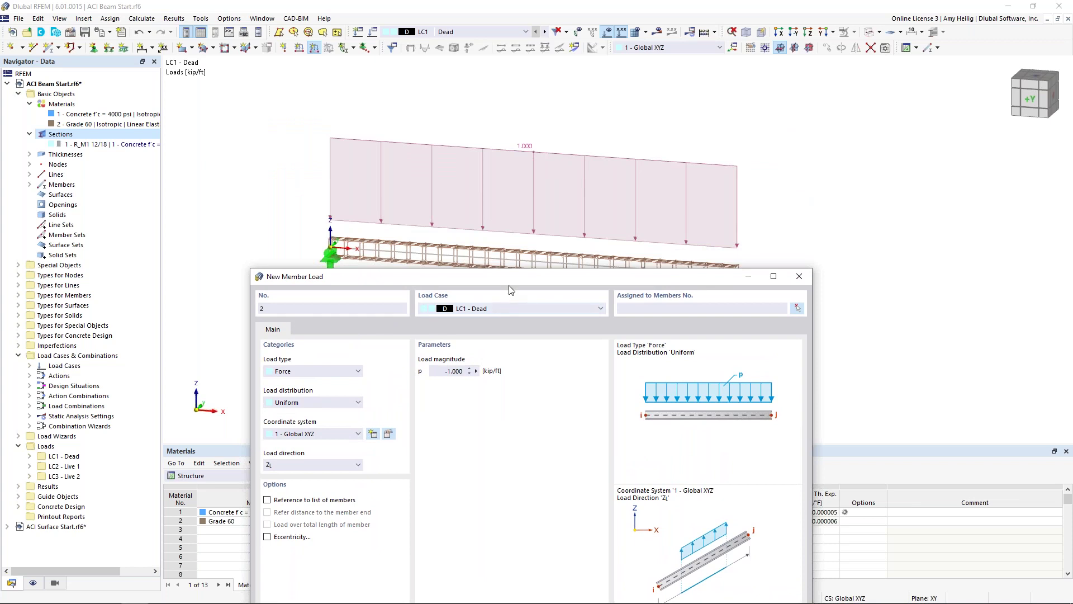
drag(514, 276, 559, 90)
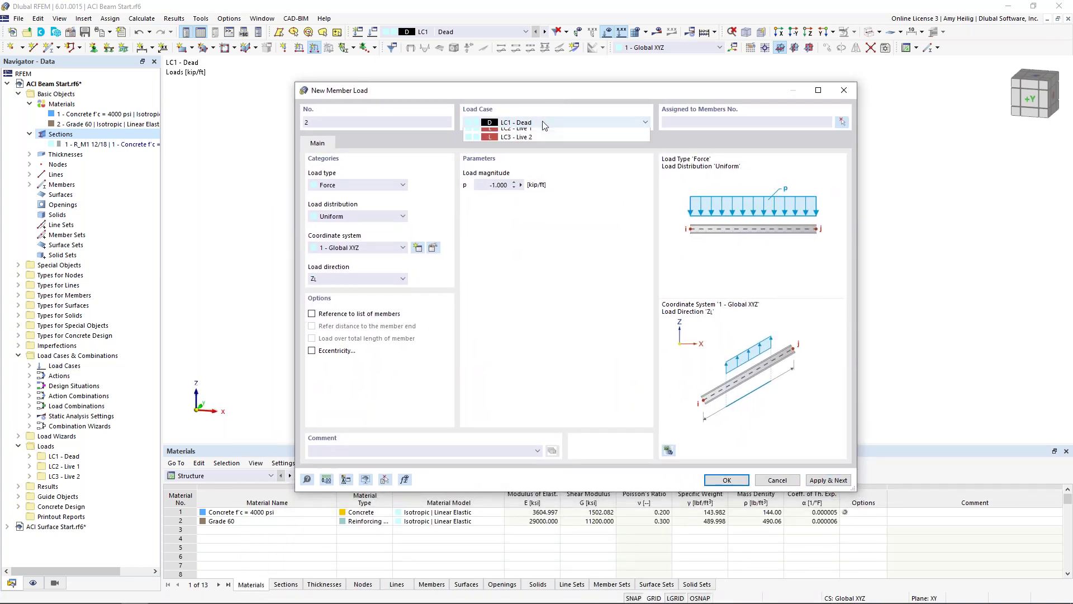
Step: Define the next member load in load case LC2 - Live 1 with a trapezoidal load distribution
click(542, 120)
click(537, 141)
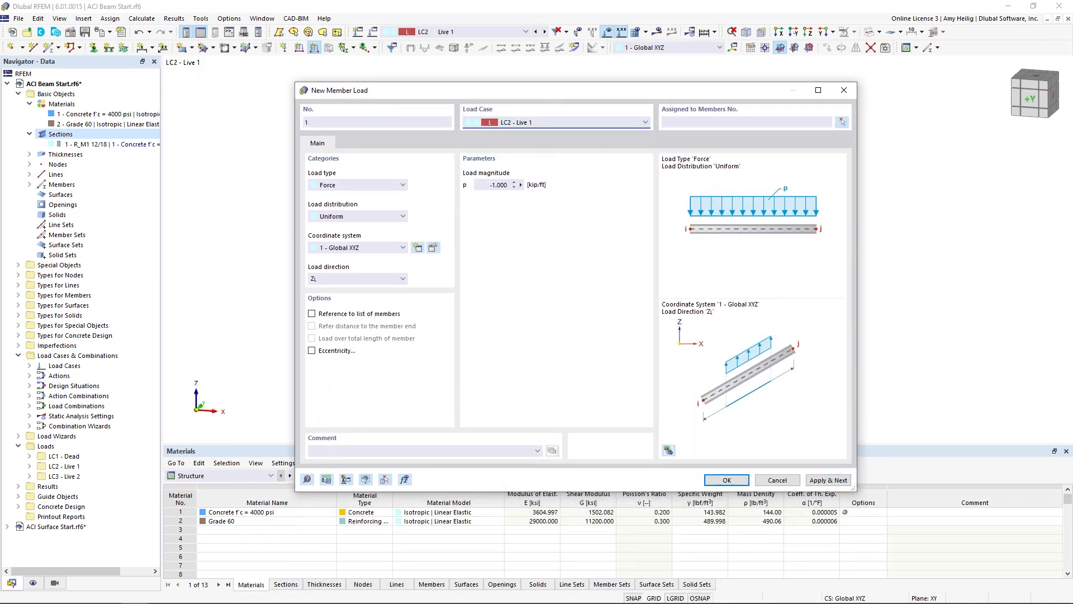
click(374, 216)
click(358, 288)
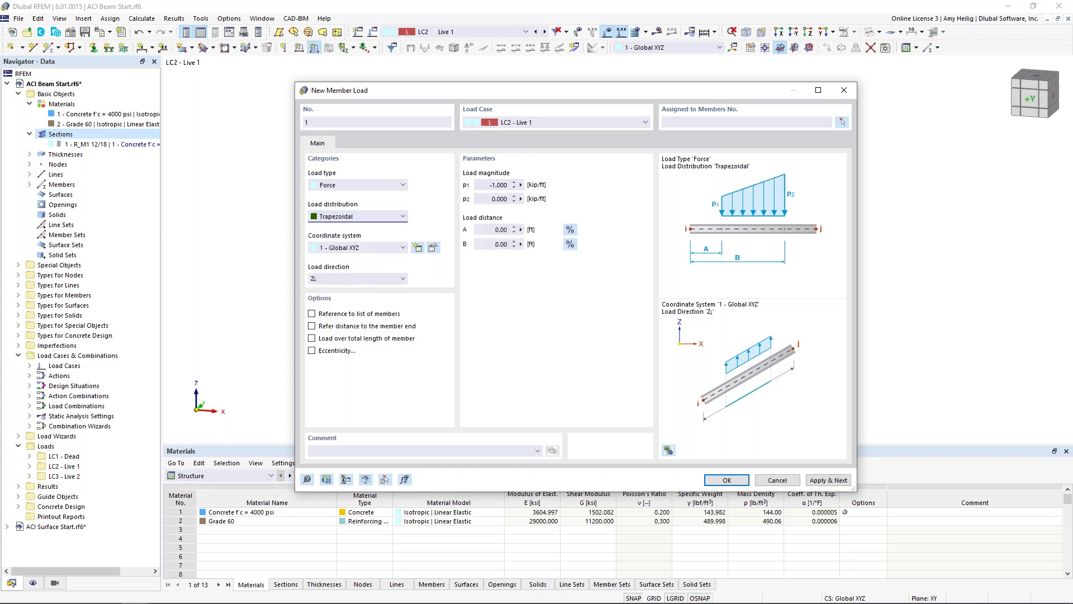
Step: Set both Live 1 load magnitudes to -0.2 kip/ft, end the load at 20 ft, and apply it to member 1
click(499, 185)
text(-0.2)
key(Tab)
text(-0.2)
click(493, 244)
text(20)
click(815, 122)
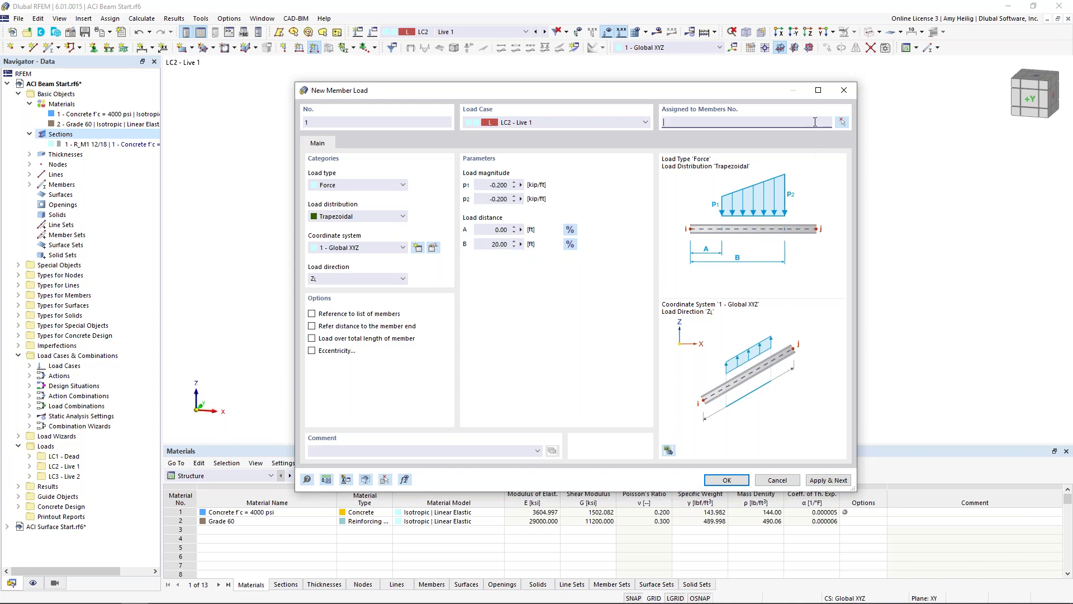
text(1)
click(838, 479)
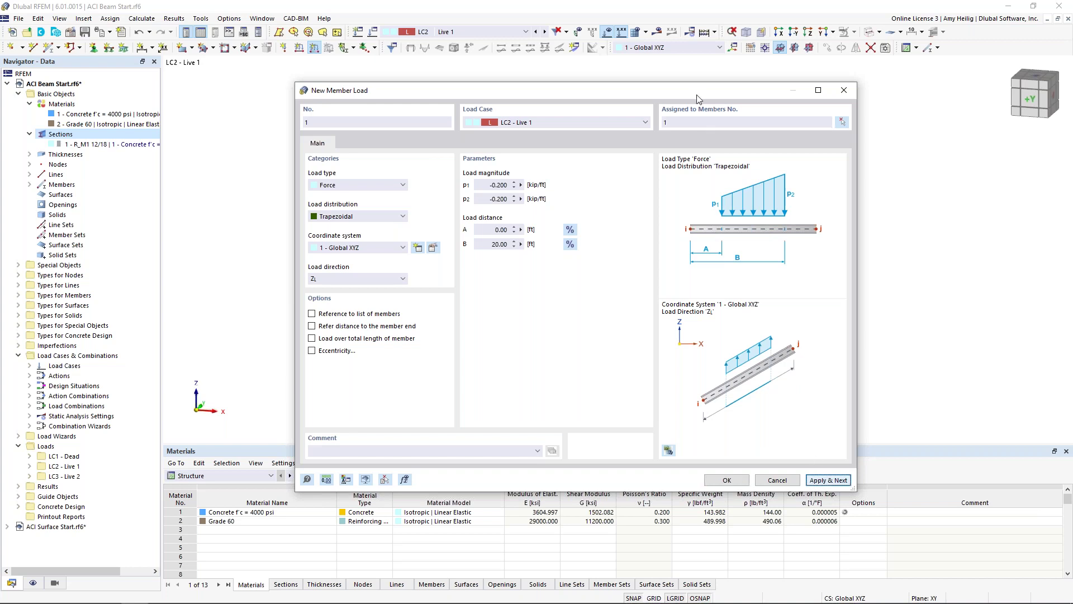
drag(686, 90, 657, 321)
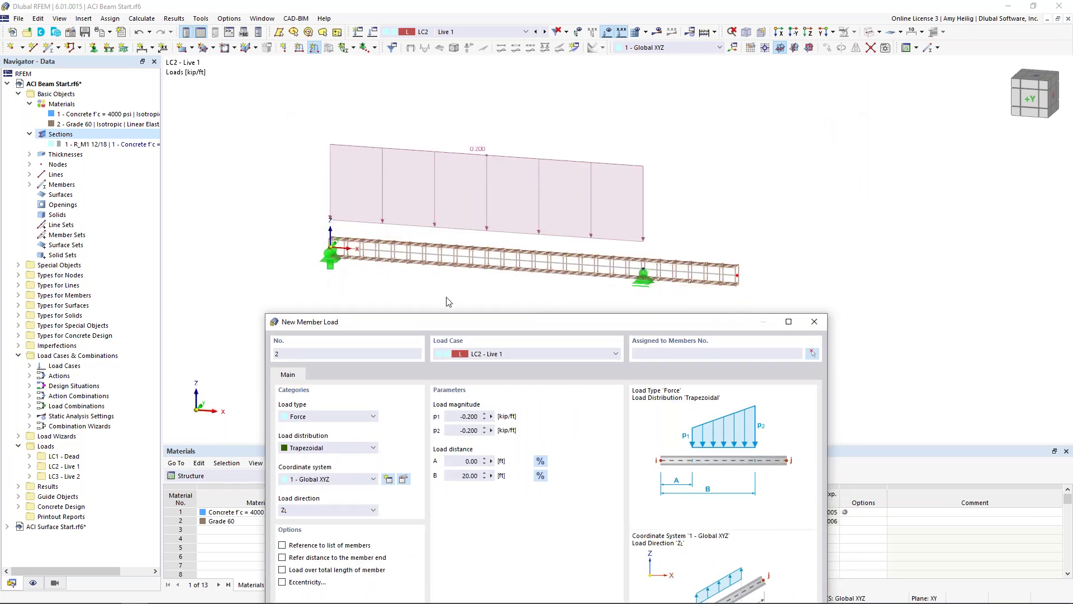
drag(634, 324, 670, 105)
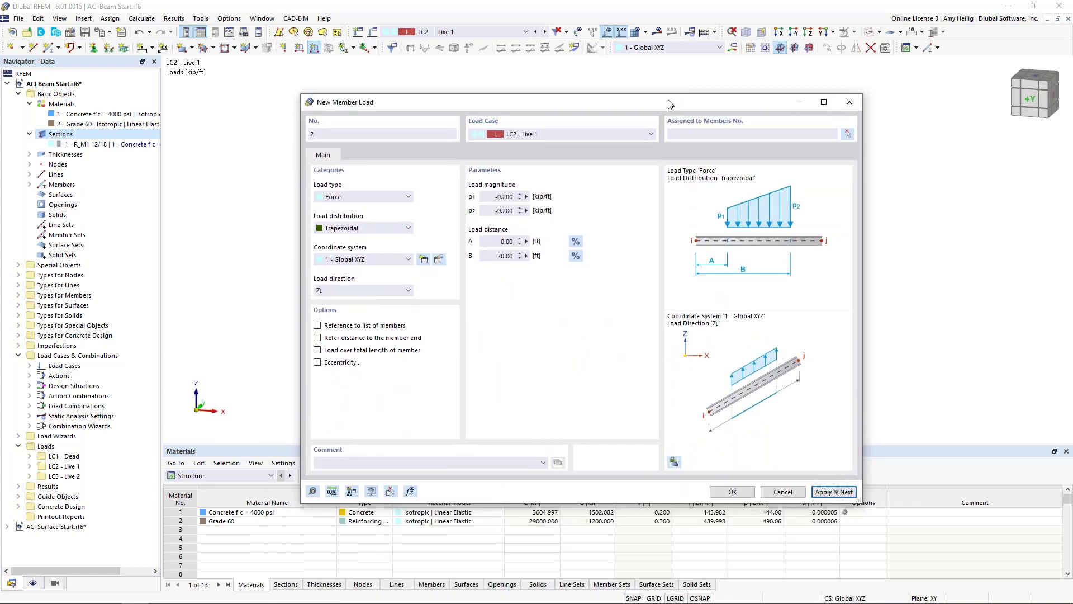
Step: Add a trapezoidal member load of -0.2 kip/ft from 20 to 26 ft on member 1 in load case LC3 - Live 2
click(605, 138)
click(596, 157)
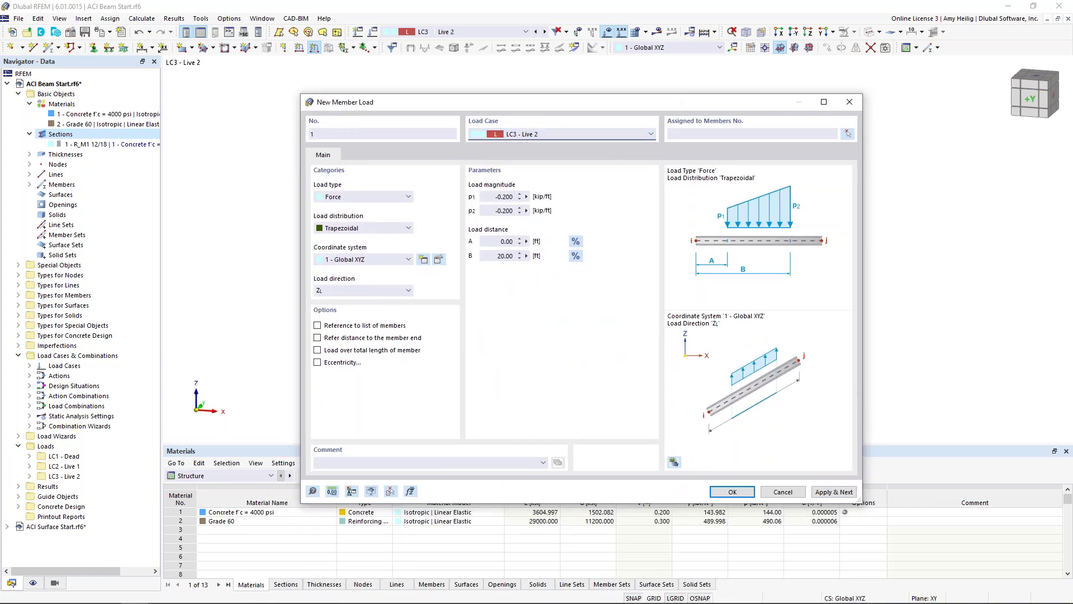
click(499, 241)
key(Tab)
text(2)
click(514, 241)
click(689, 134)
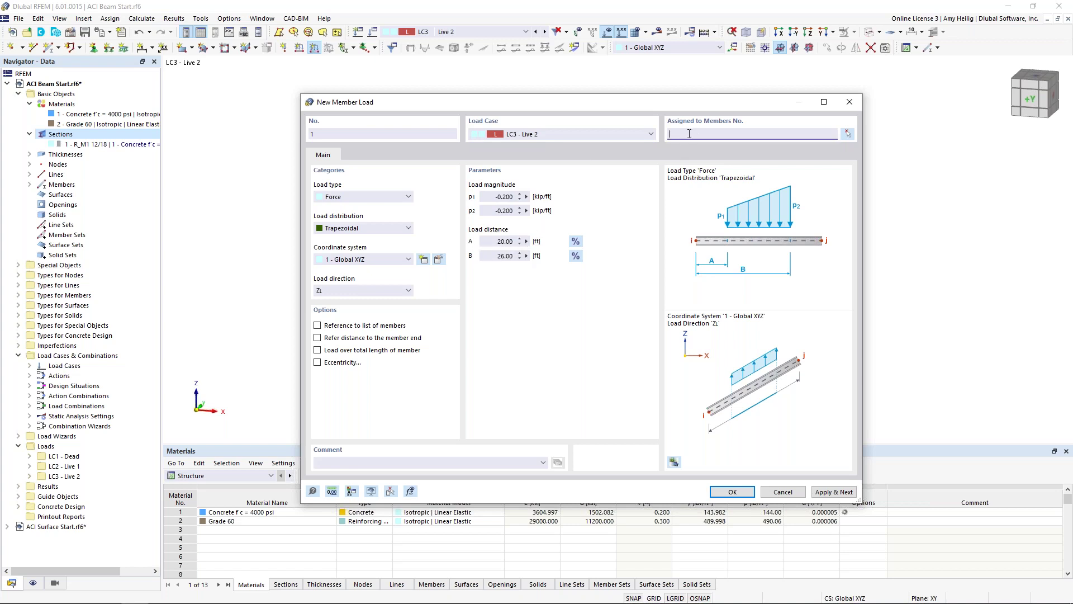
text(1)
click(729, 491)
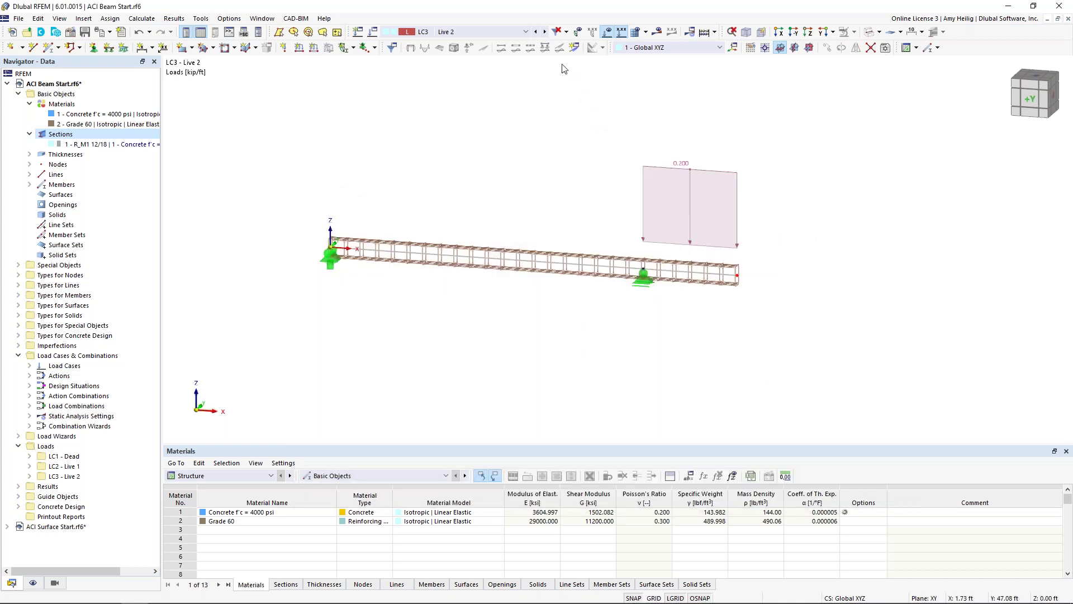
Step: Step through load combinations CO1 to CO7 to examine the factored loads on the beam
click(524, 32)
click(503, 88)
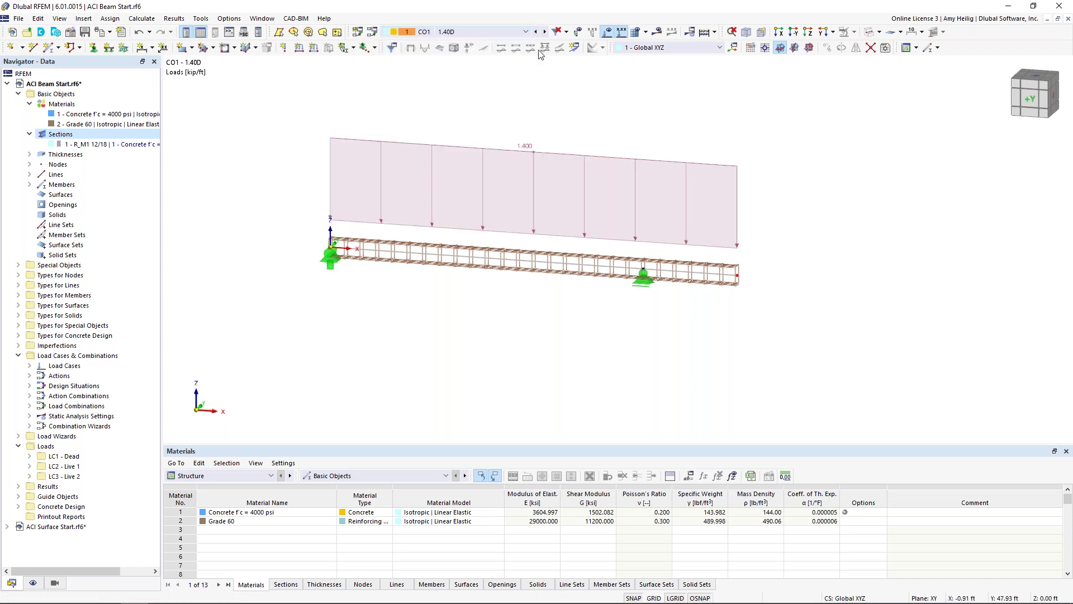
click(545, 32)
click(546, 32)
click(546, 32)
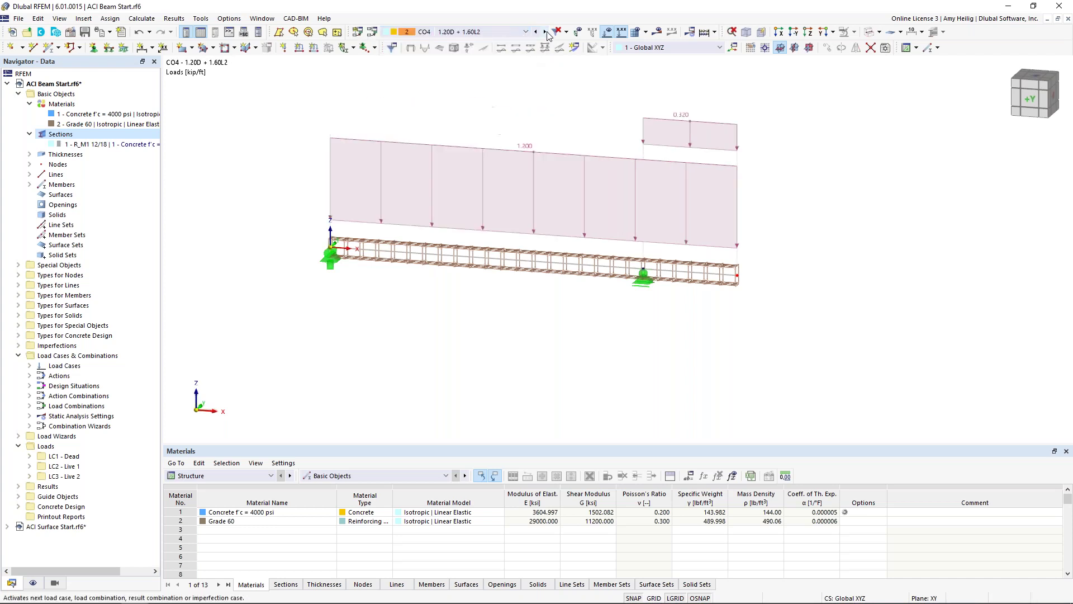
click(545, 32)
click(546, 32)
click(545, 32)
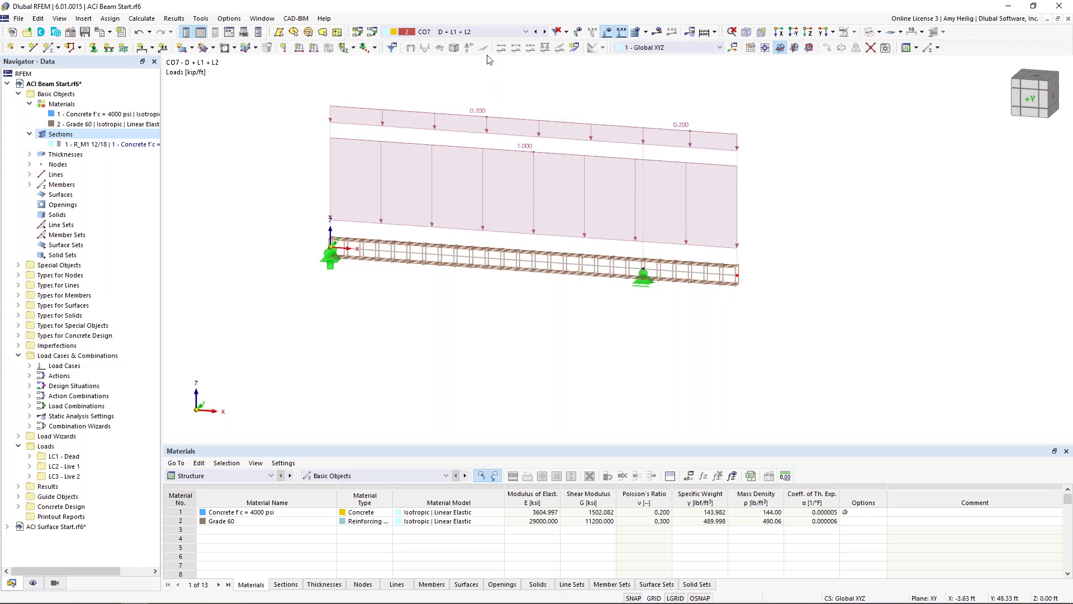
Step: Activate design situation DS1 - Section 2.3 (LRFD) and calculate its results
click(488, 32)
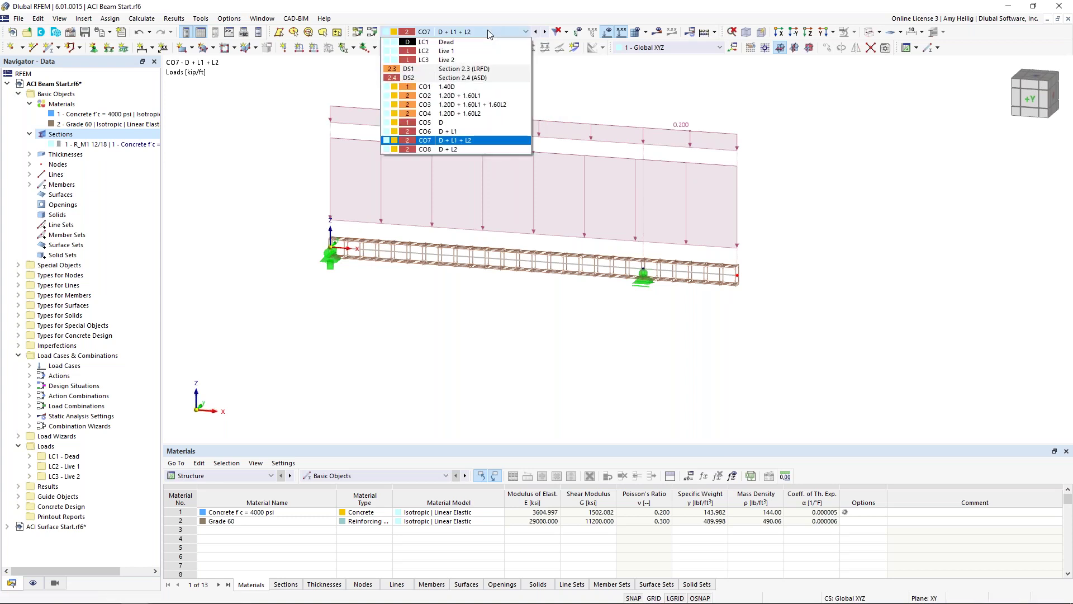
click(484, 69)
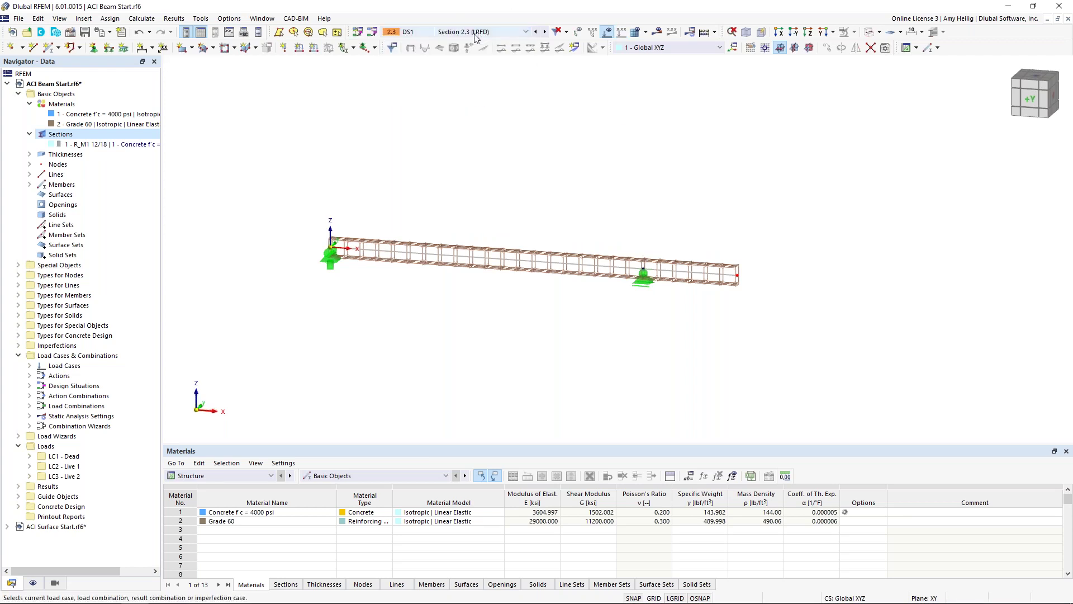
click(657, 31)
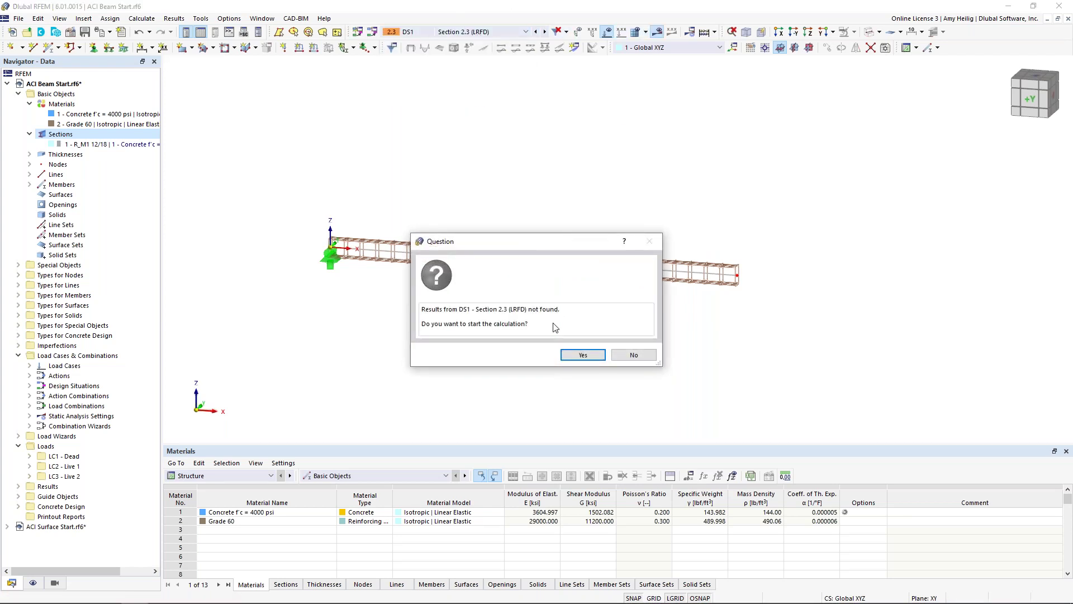
click(565, 353)
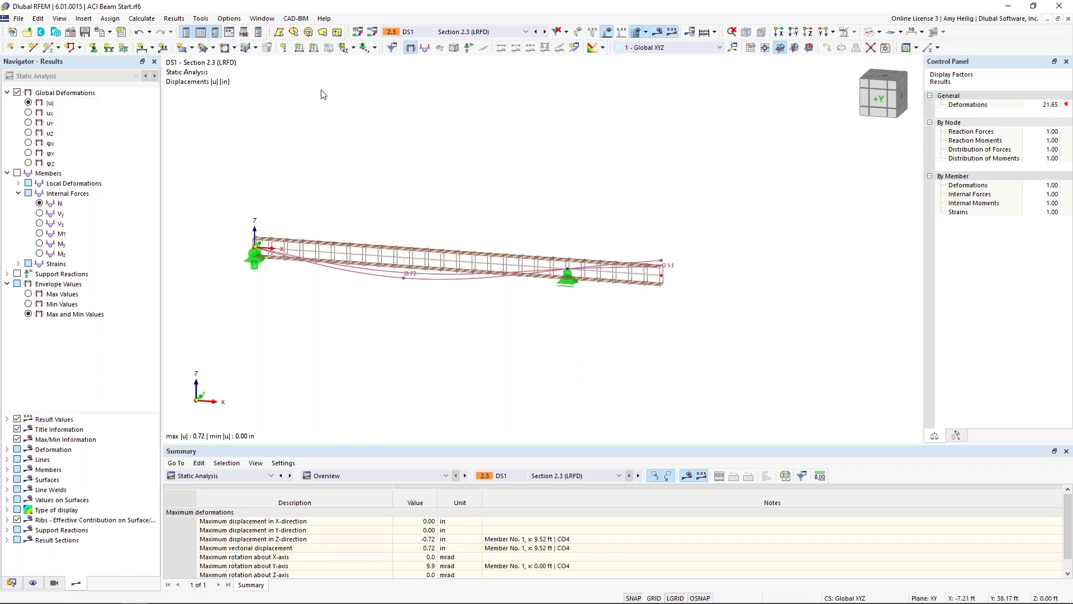
Step: Examine the beam's axial force N and shear force Vz diagrams, comparing the maximum and minimum envelope values for shear
click(18, 174)
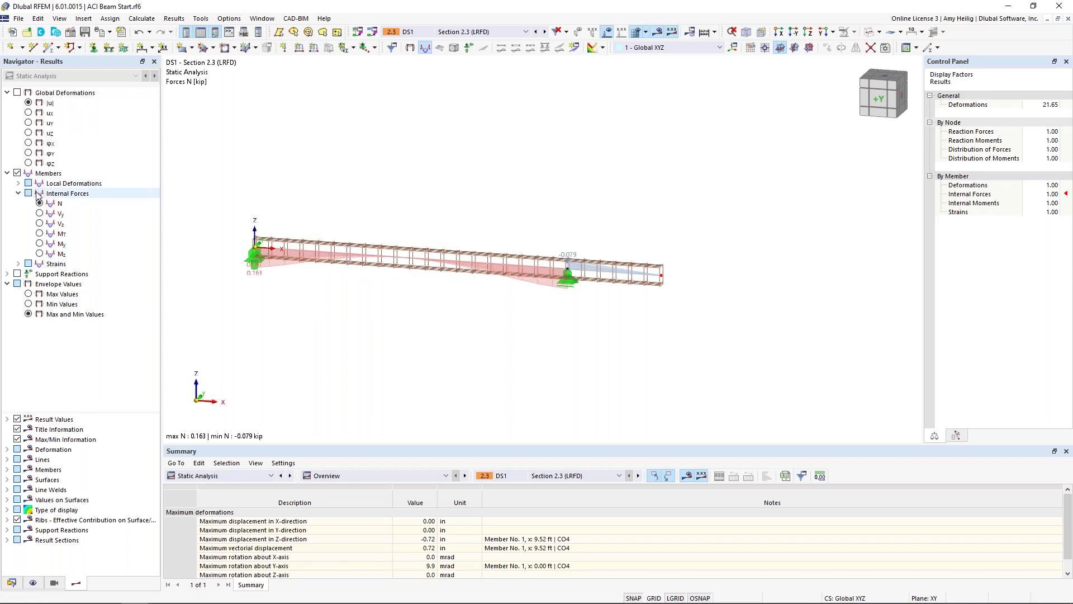
scroll(442, 310, up, 4)
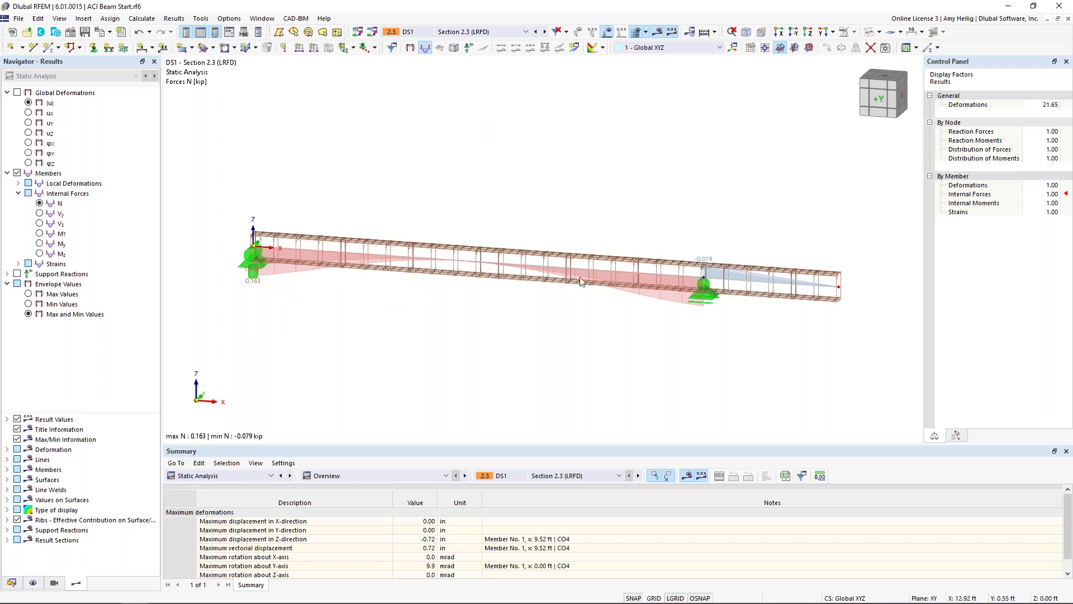
click(39, 223)
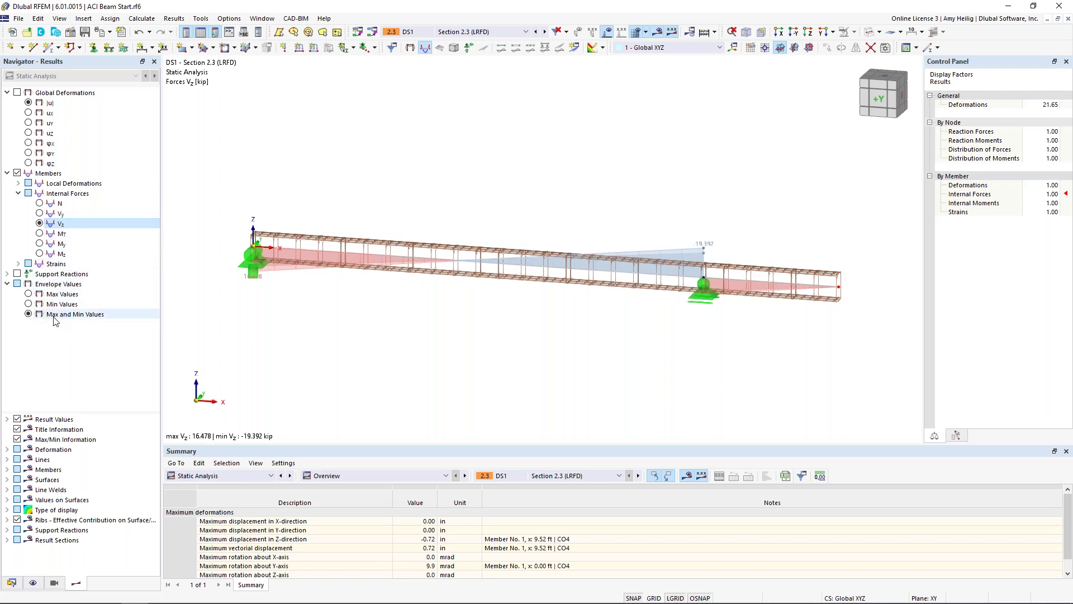
click(28, 294)
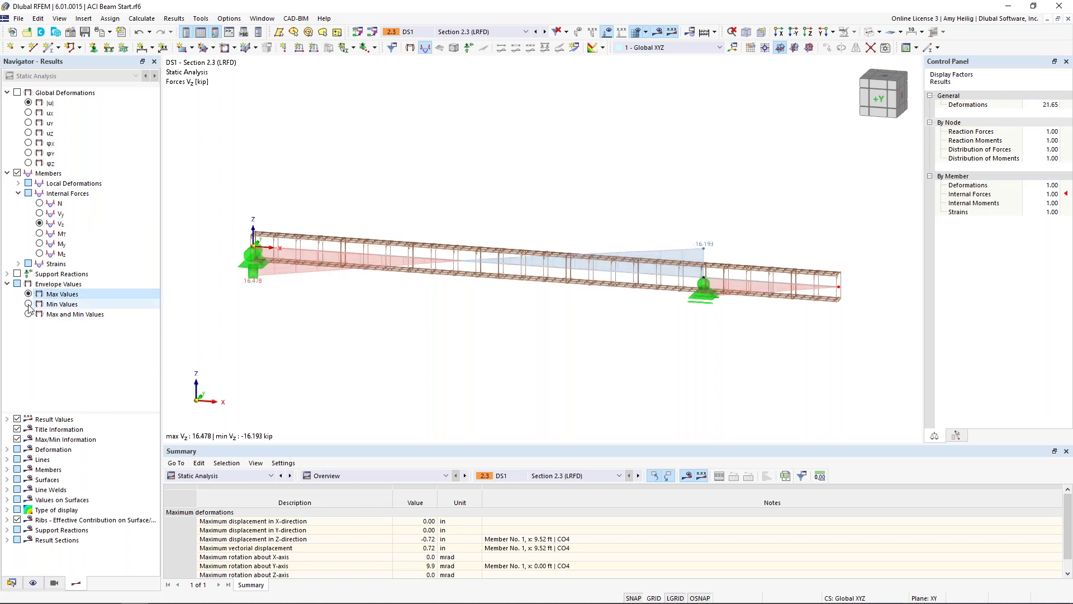
click(28, 304)
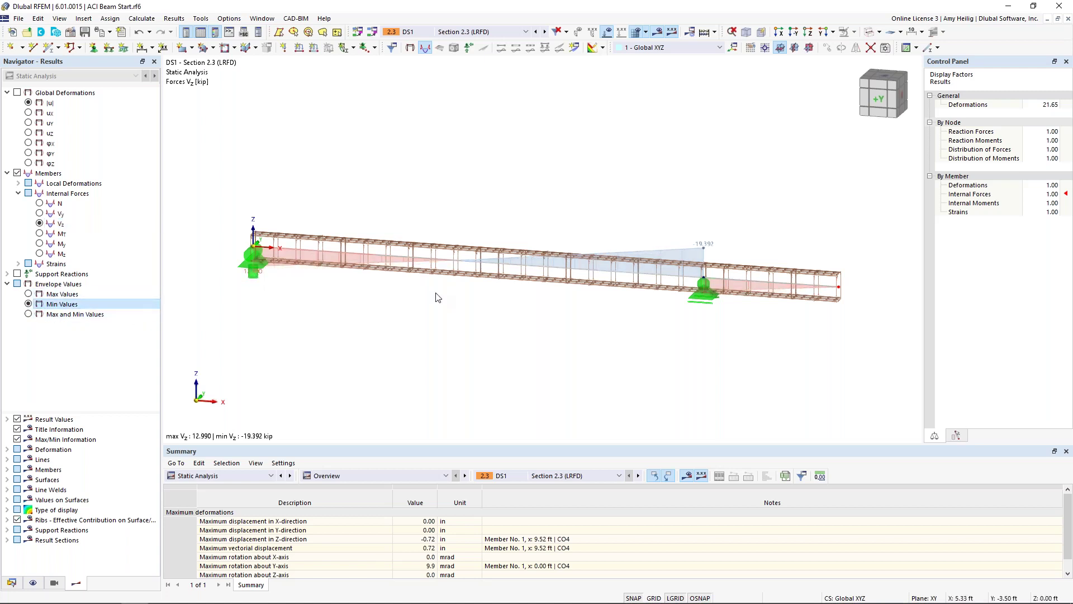
Step: Examine the bending moment My and the support reactions with both maximum and minimum envelope values
click(39, 244)
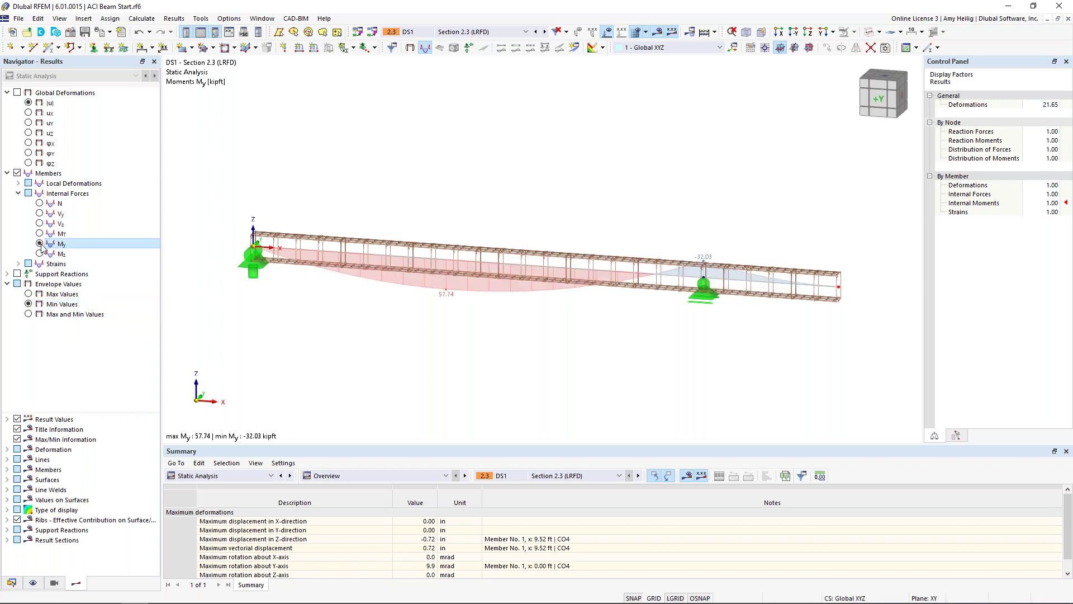
click(28, 314)
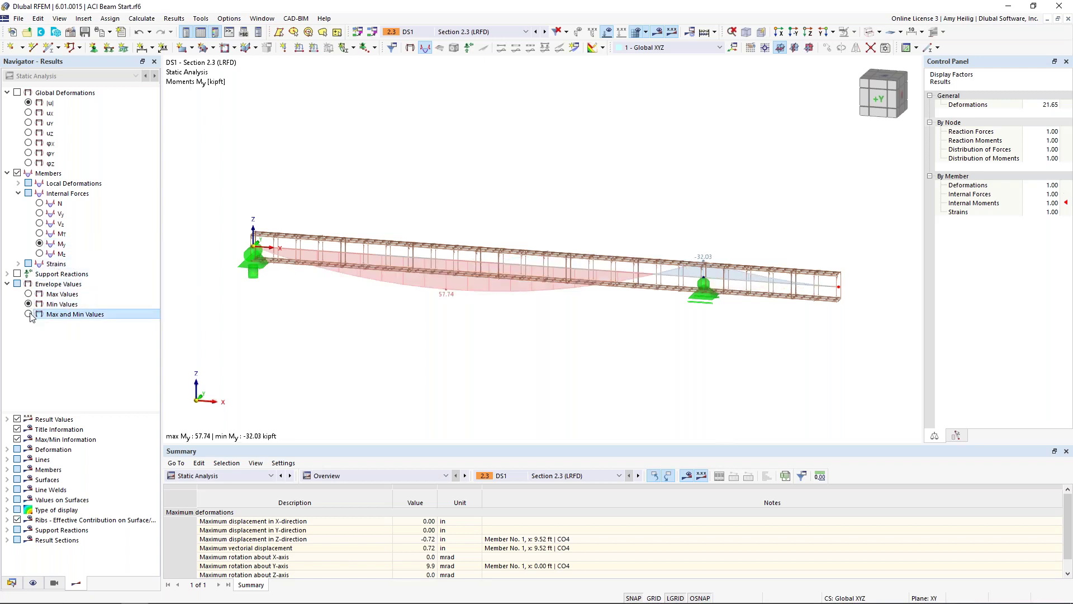
click(17, 274)
scroll(415, 288, down, 2)
middle_drag(442, 304, 510, 235)
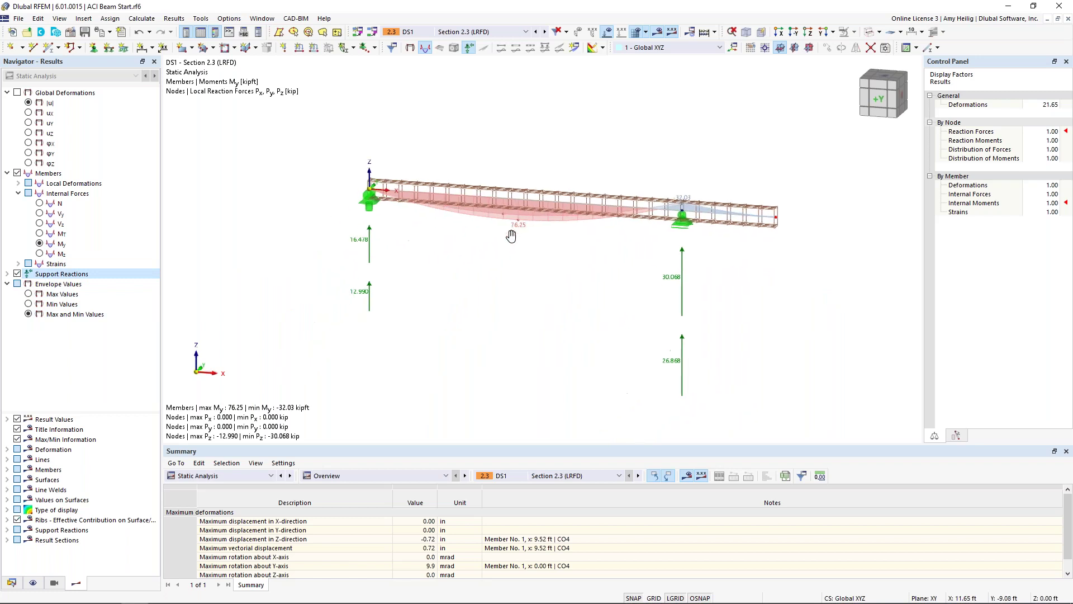
scroll(511, 233, up, 1)
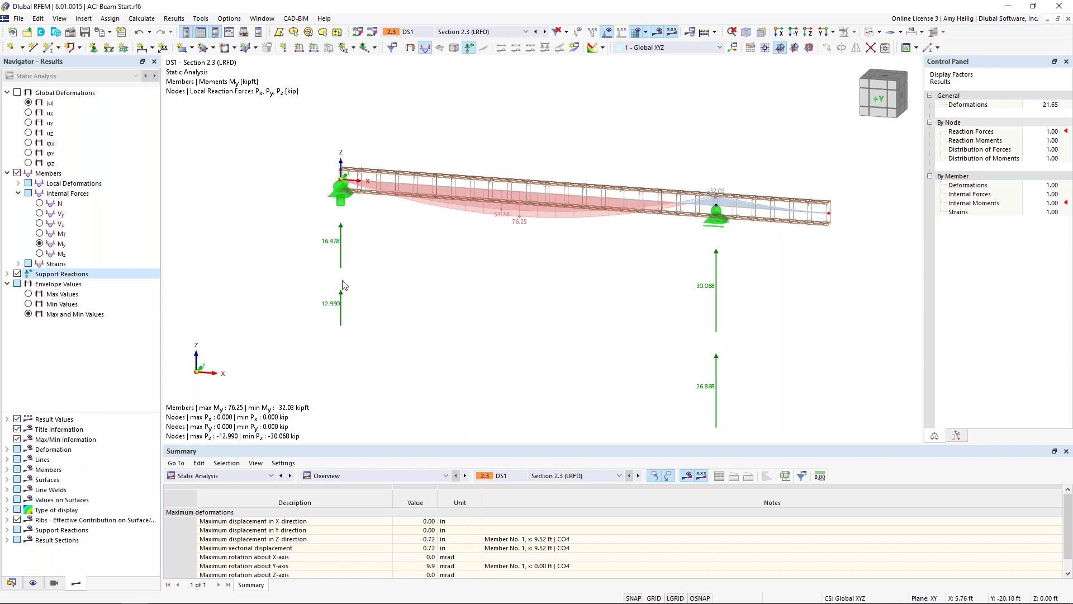
Step: Hide the analysis results and open the beam member's concrete effective length settings
click(658, 32)
middle_drag(626, 164, 525, 192)
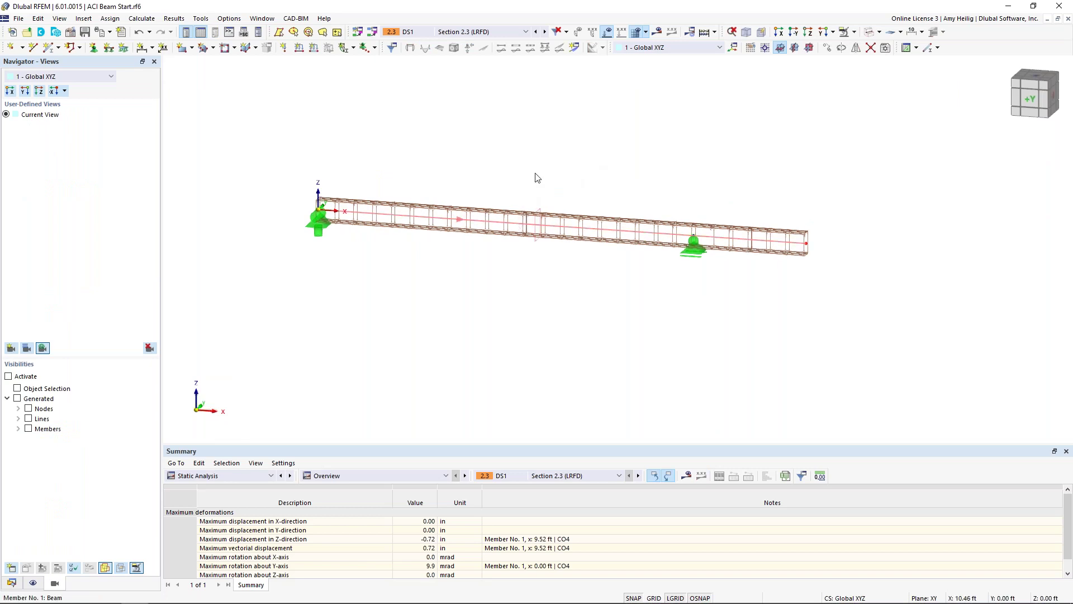
double_click(537, 177)
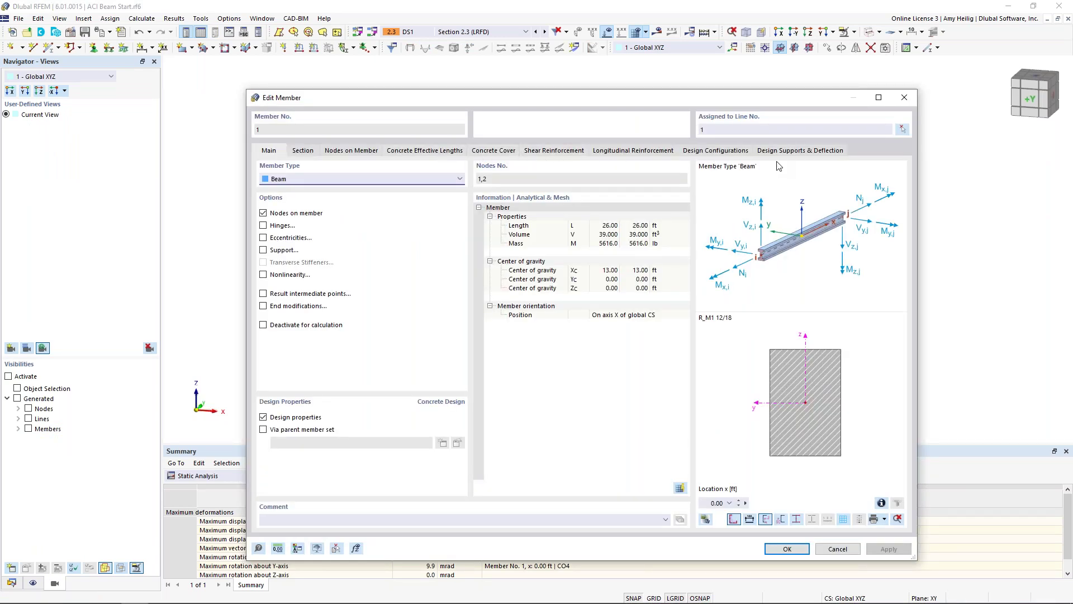
click(434, 157)
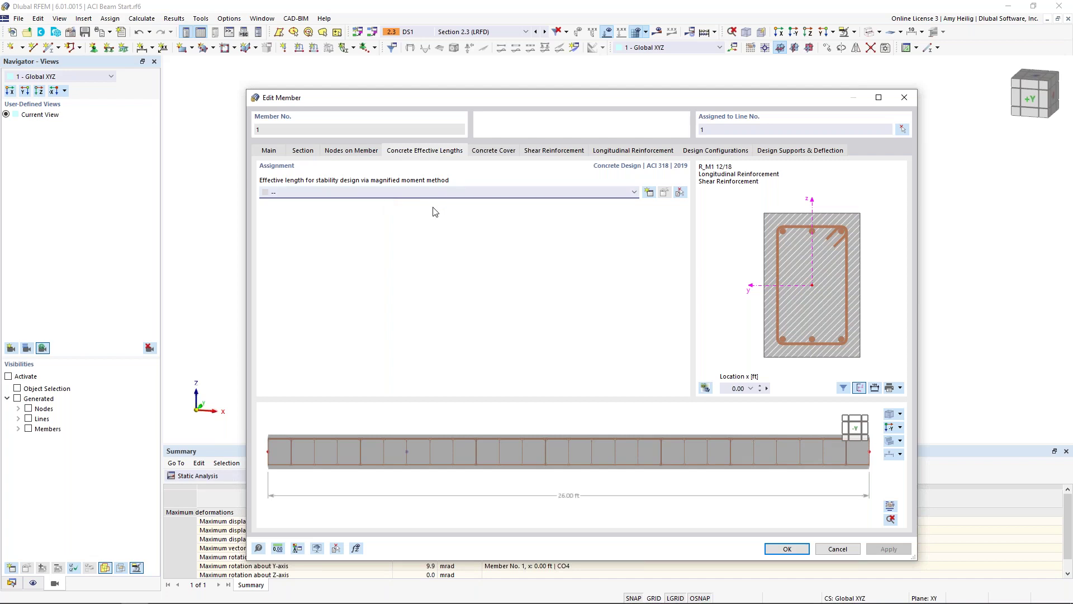
Step: Review the beam's concrete cover and open its shear reinforcement settings
click(484, 154)
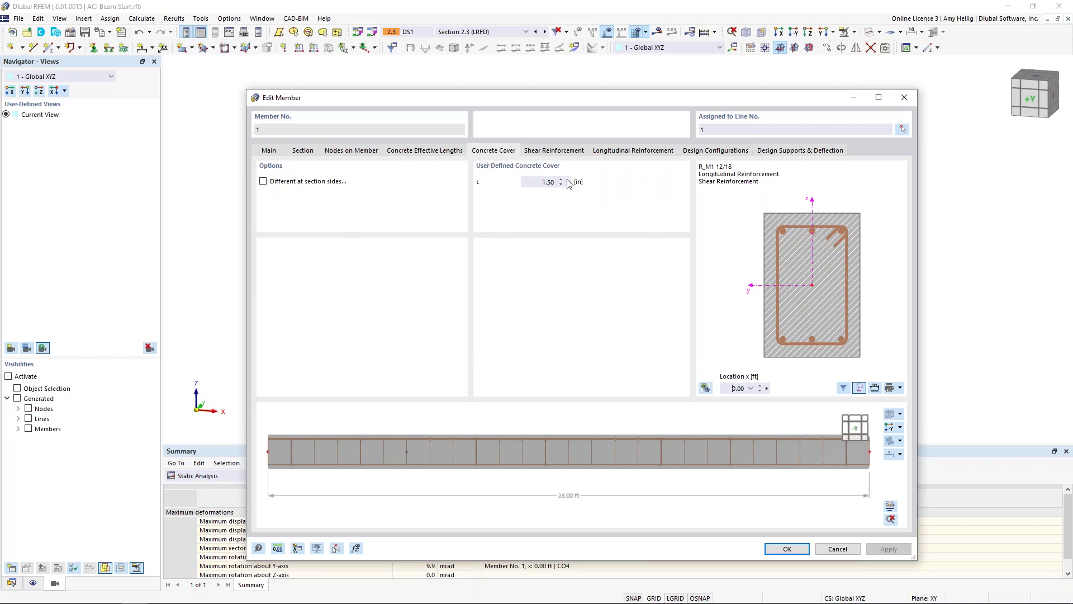
click(562, 153)
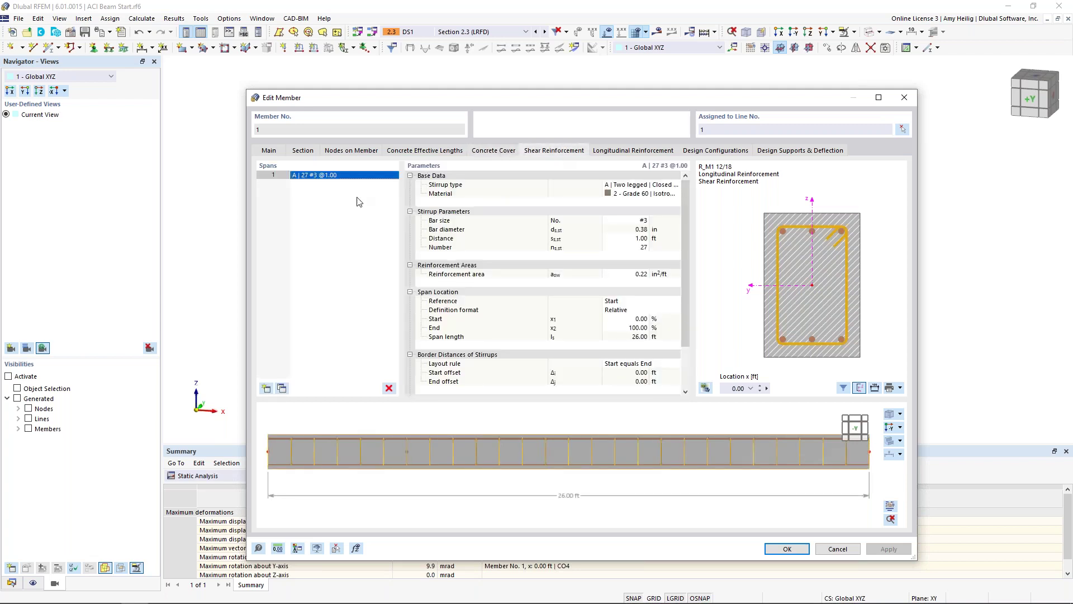
Step: Add two extra stirrup spans to the beam's shear reinforcement and delete both again
click(267, 388)
click(266, 389)
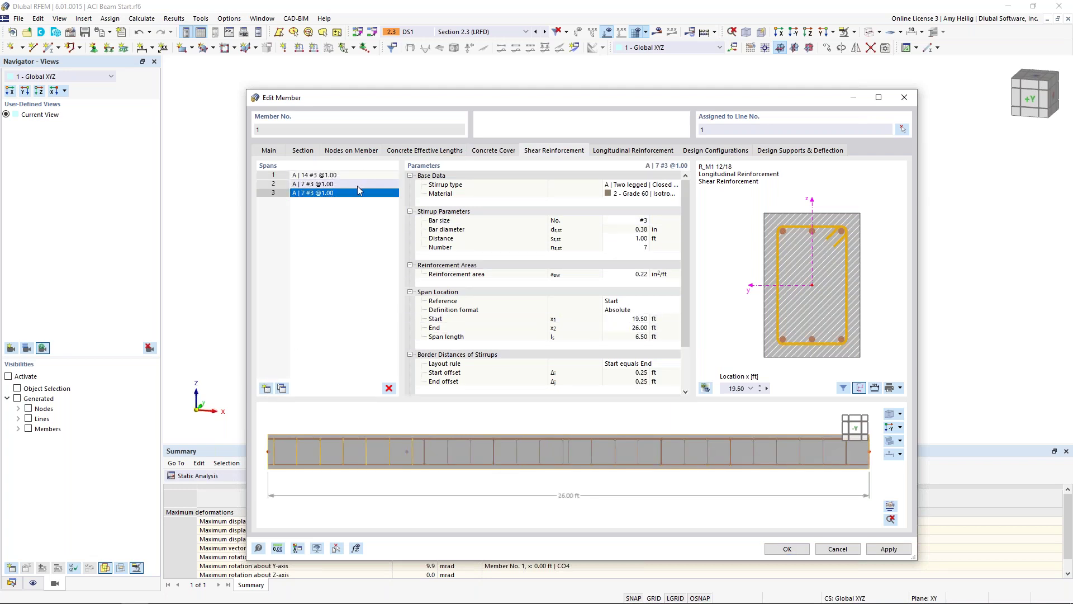
click(389, 389)
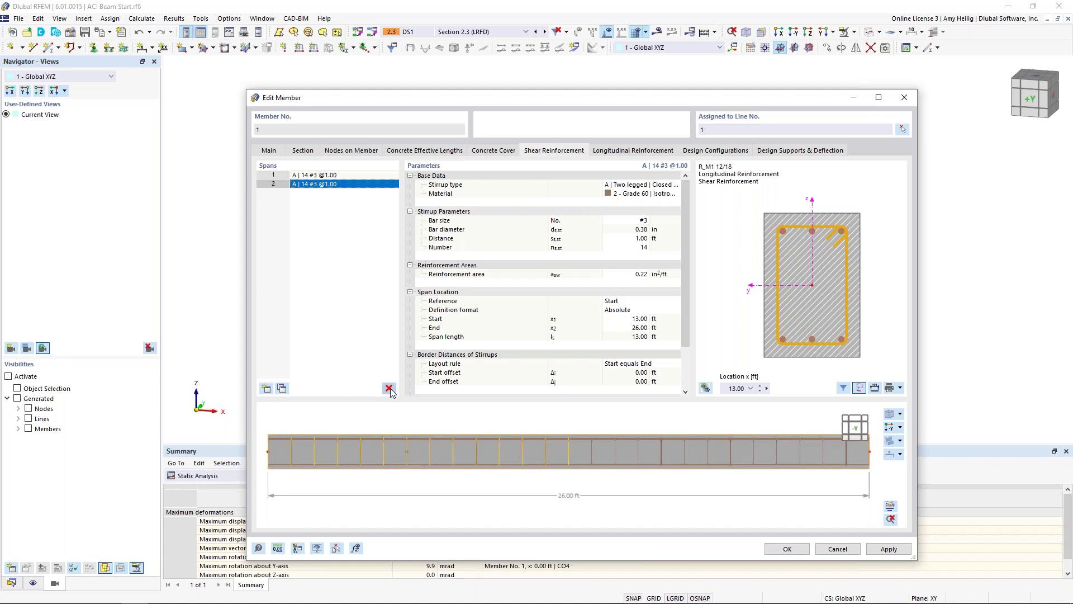
click(389, 388)
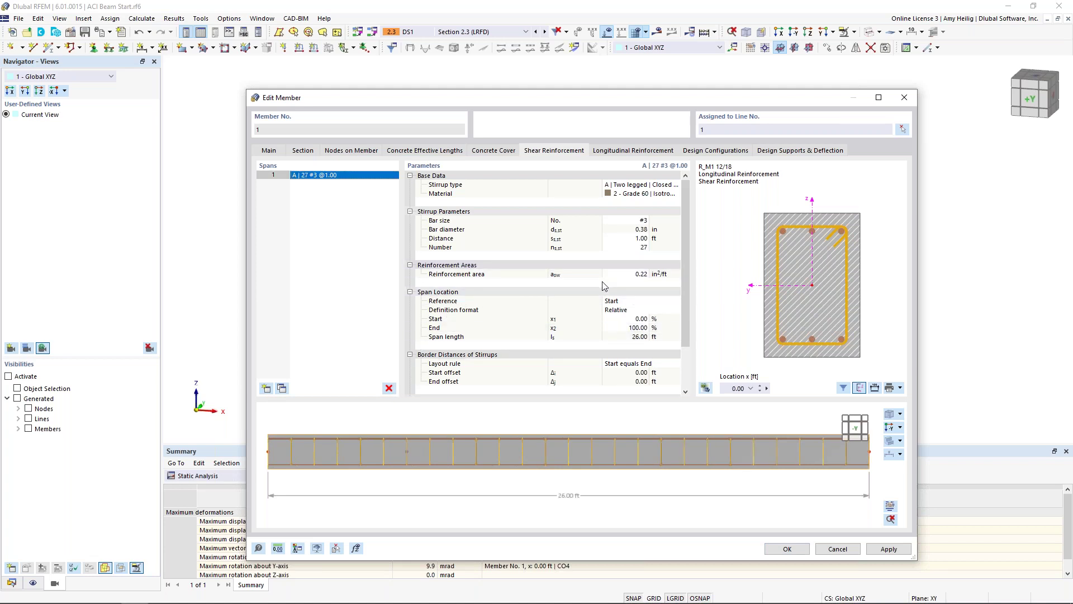
Step: Set the stirrup distance of the beam's shear reinforcement to 0.5 ft and inspect the stirrups in the member preview
click(637, 238)
text(0.5)
key(Tab)
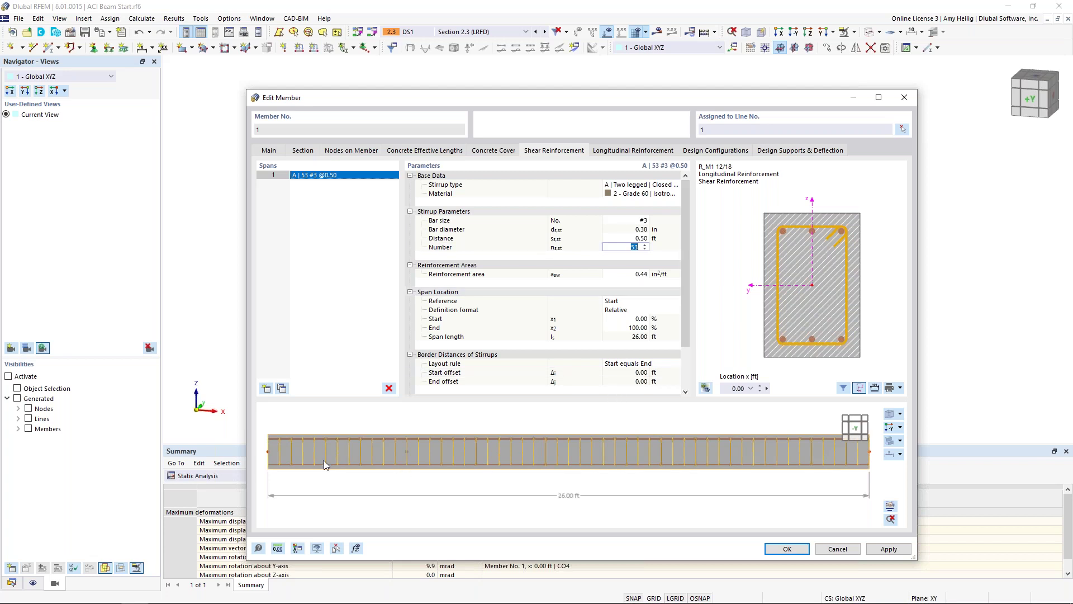
ctrl+middle_drag(787, 454, 723, 462)
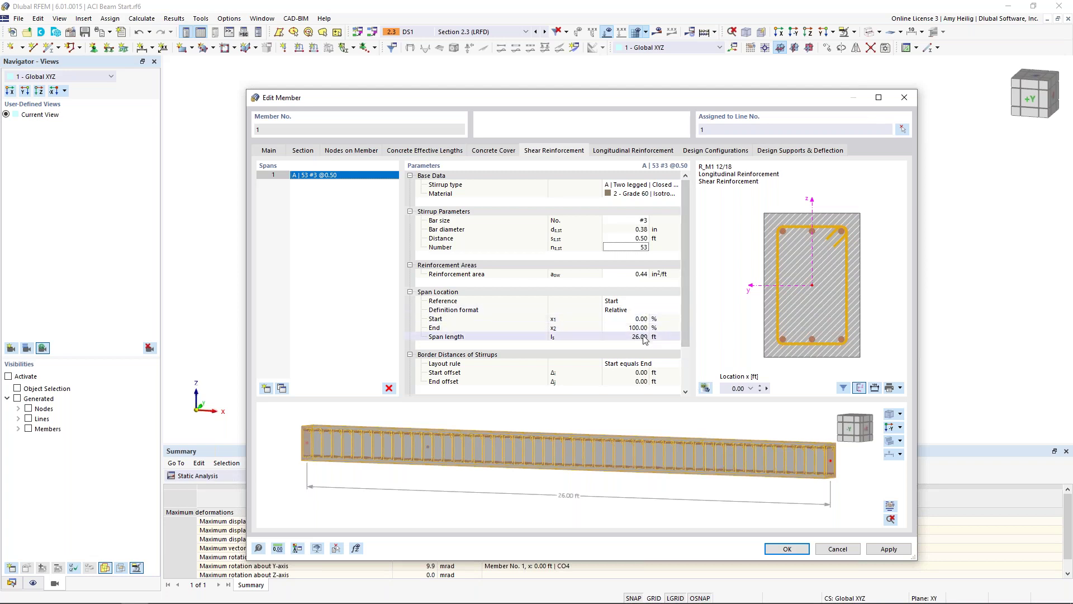
Step: Change the rebar type of the beam's longitudinal reinforcement to B | Unsymmetrical
click(635, 151)
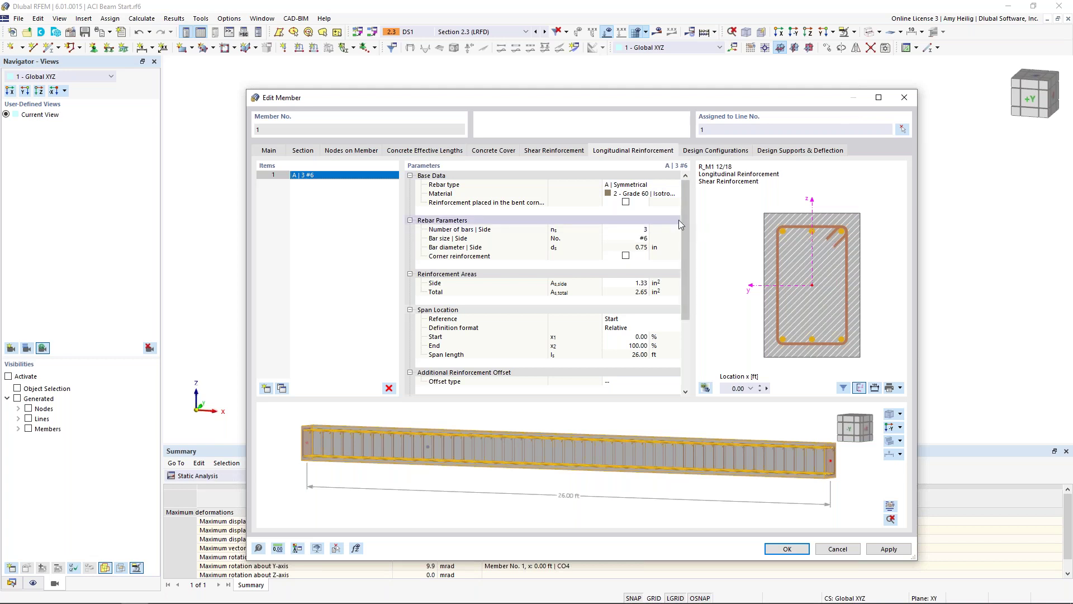
click(666, 186)
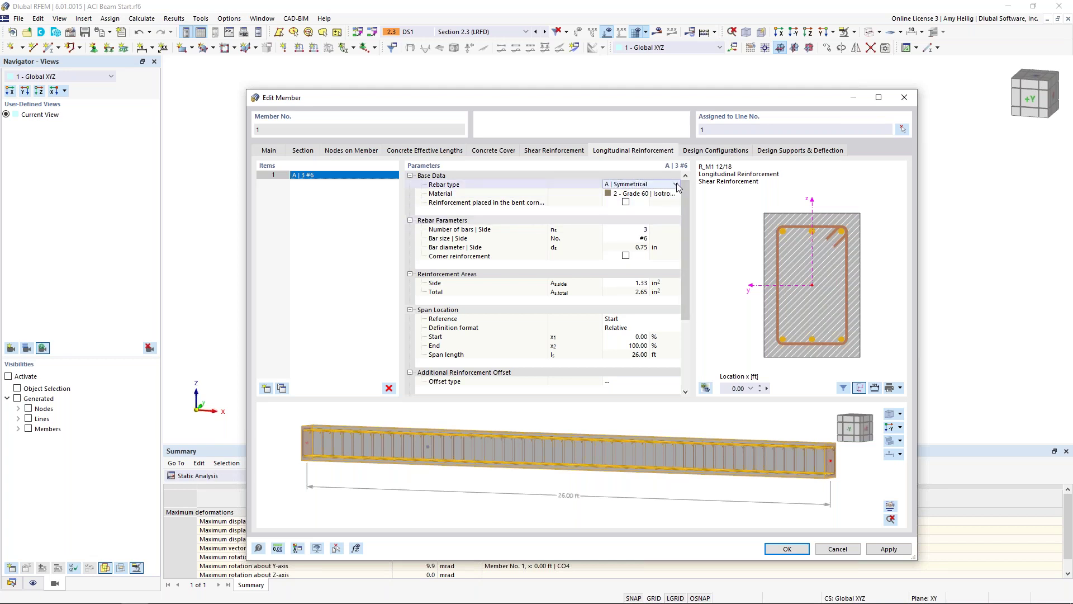
click(677, 187)
click(672, 203)
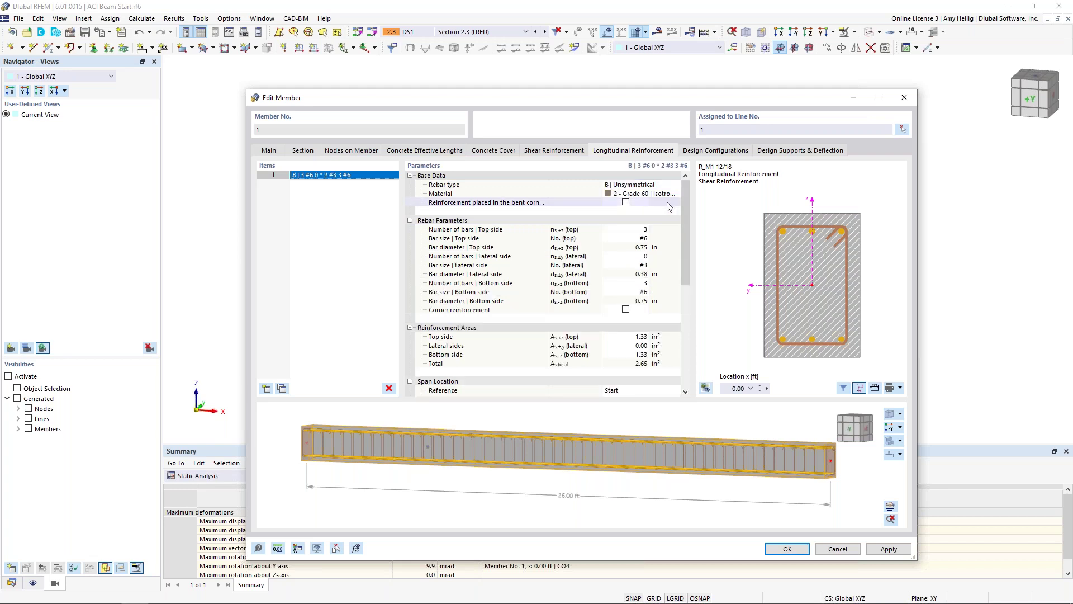
Step: Set the top side of the longitudinal reinforcement to 2 bars of size #5
click(634, 228)
click(645, 232)
click(644, 241)
click(644, 238)
click(632, 306)
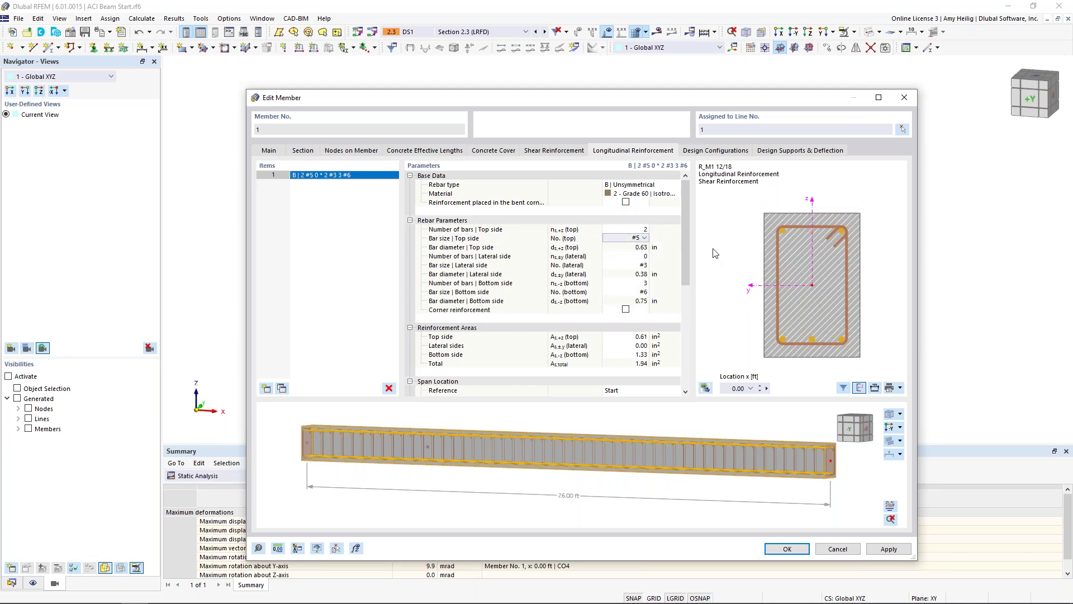
Step: Set the lateral sides of the longitudinal reinforcement to 1 bar of size #4
click(645, 257)
click(644, 265)
click(644, 264)
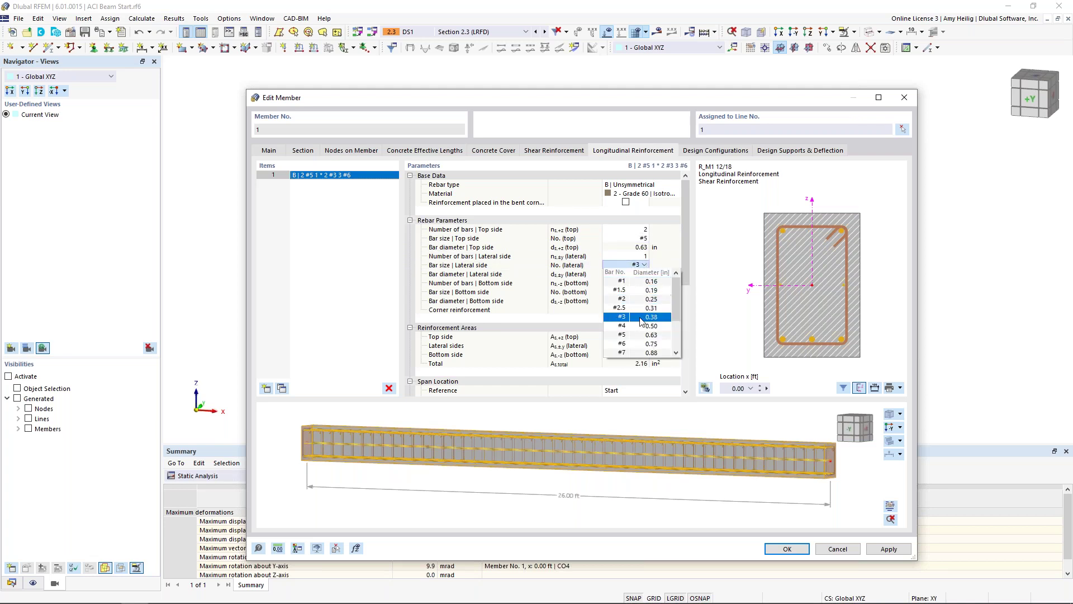
click(642, 326)
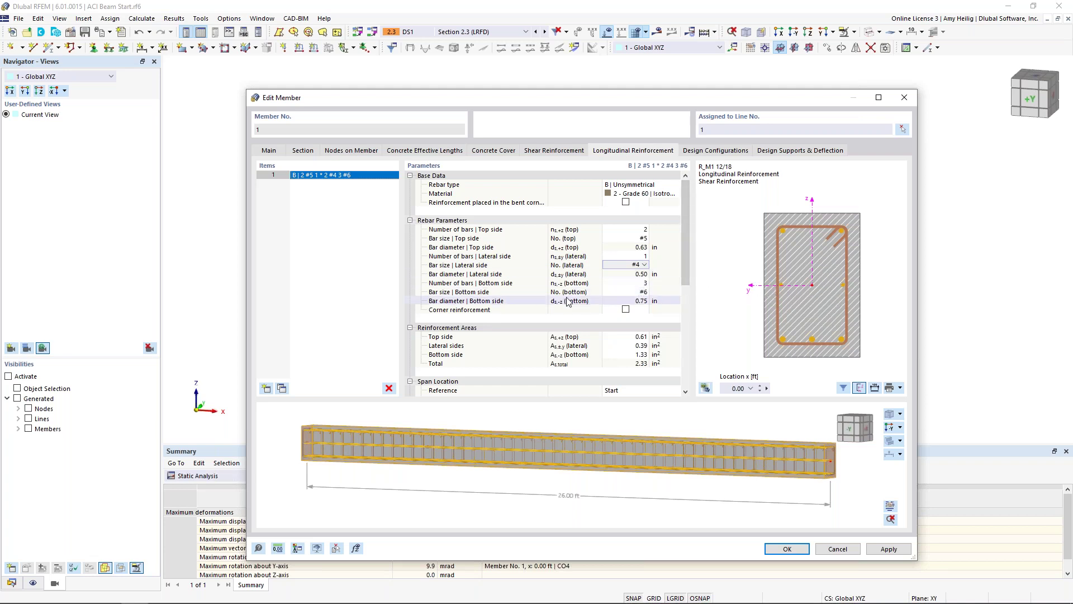
Step: Set the bottom side of the longitudinal reinforcement to 5 bars of size #5
click(643, 283)
text(4)
click(643, 281)
click(642, 291)
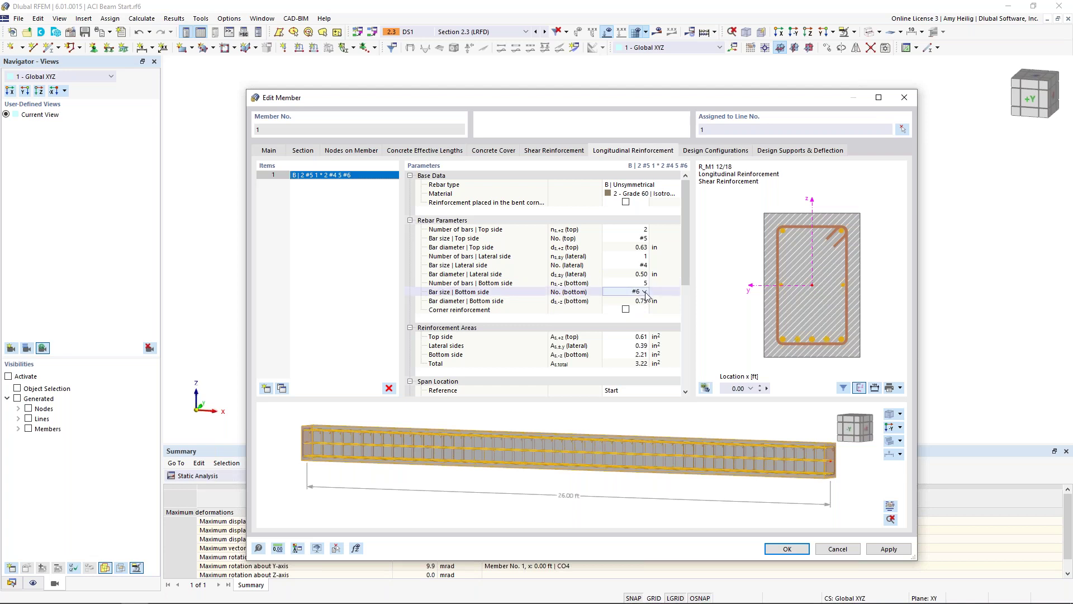
click(645, 292)
click(647, 362)
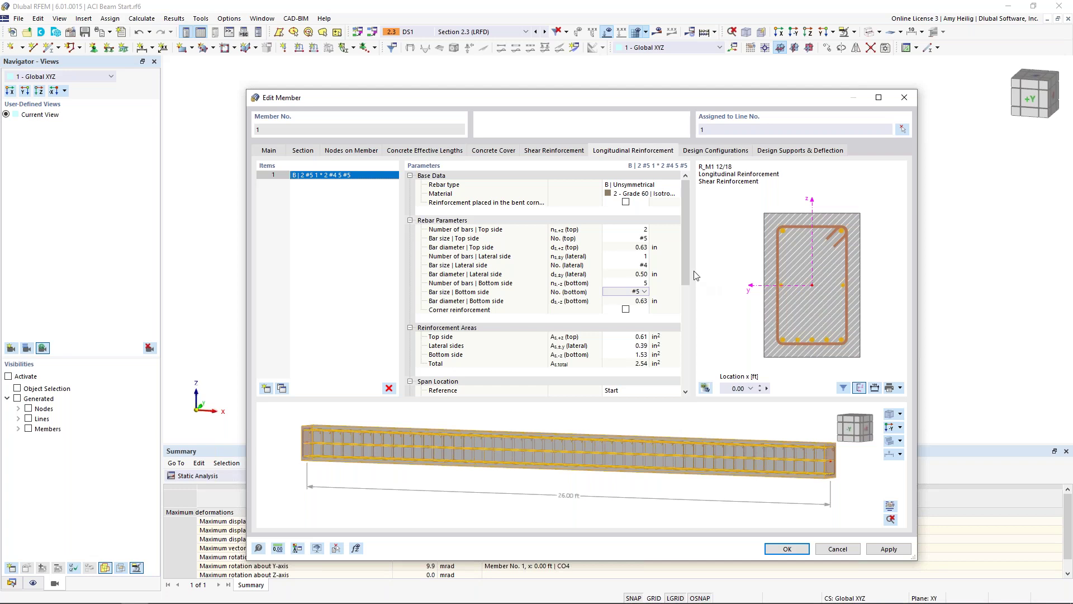
Step: Examine the rebar span location and anchorage parameters, the 3D reinforcement preview and the beam in the model
drag(686, 268, 680, 306)
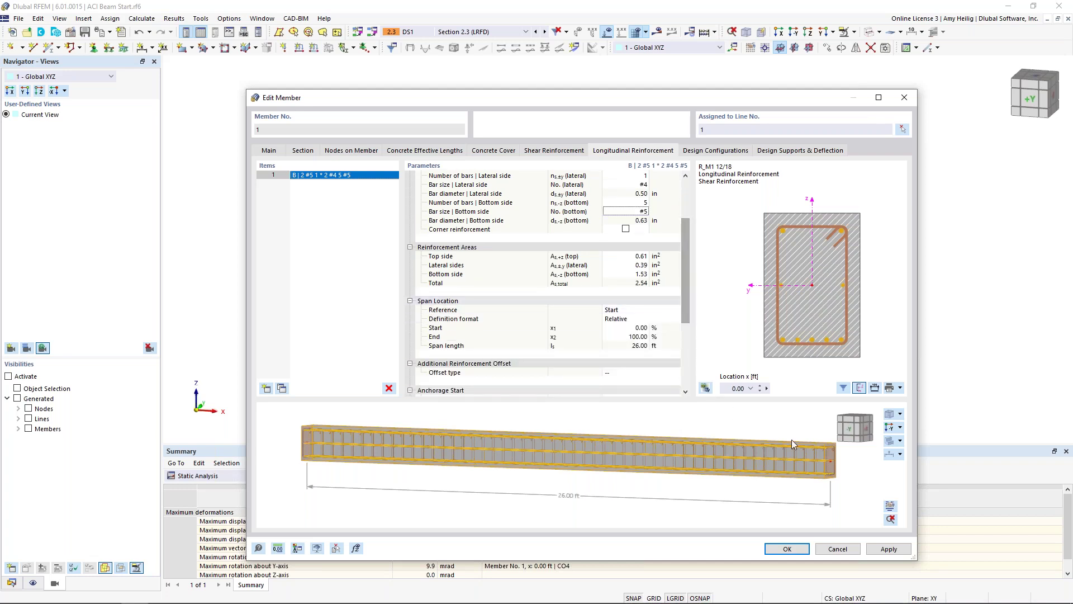
mouse_move(796, 469)
ctrl+middle_down()
mouse_move(727, 474)
mouse_move(681, 457)
mouse_move(793, 485)
mouse_move(783, 474)
ctrl+middle_up()
drag(687, 288, 683, 330)
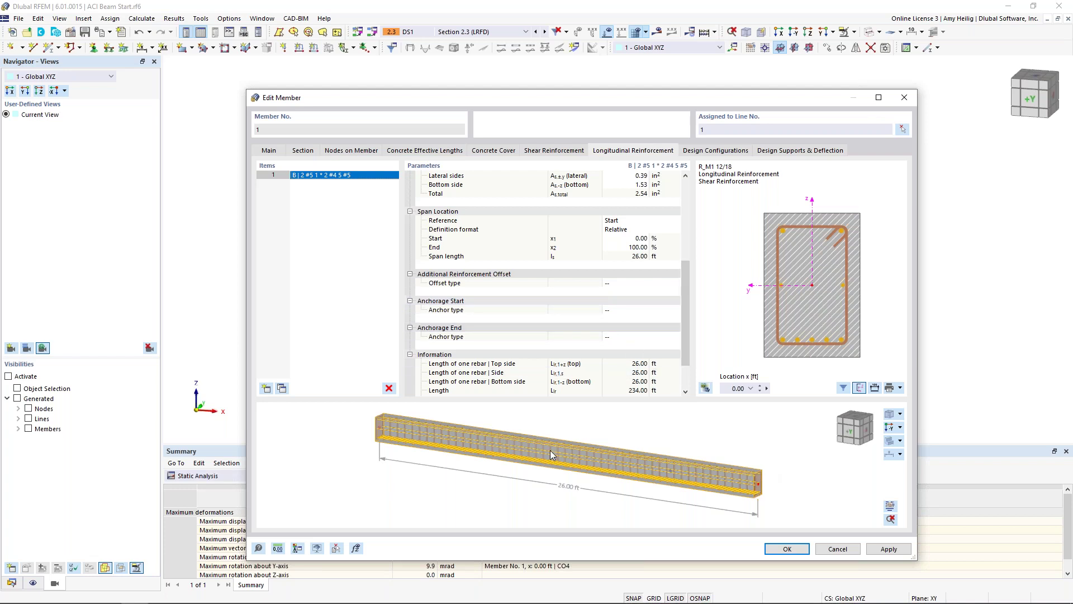
mouse_move(550, 453)
drag(628, 98, 541, 362)
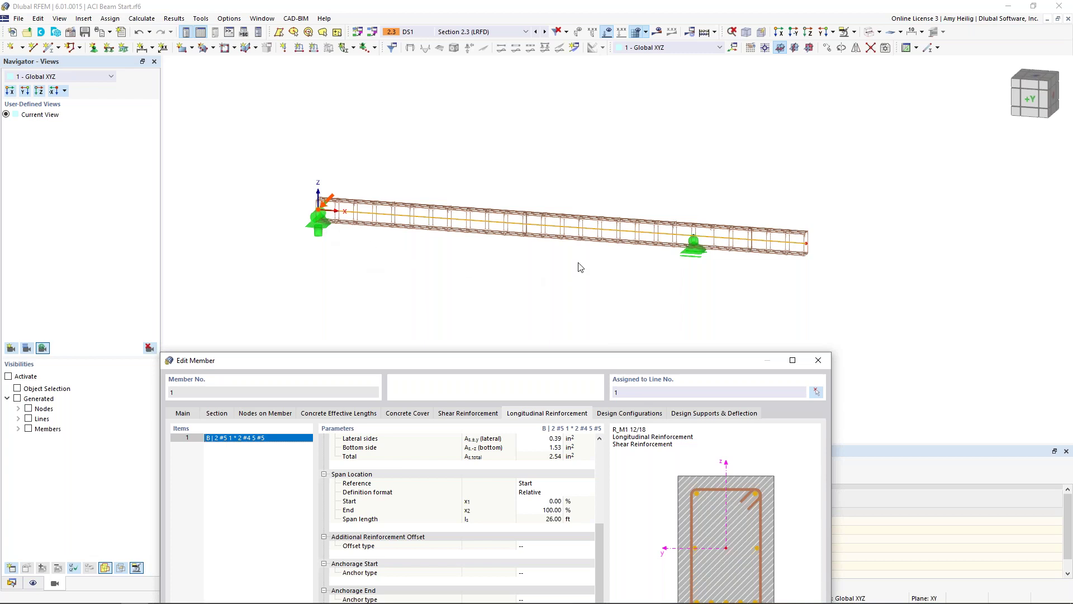
drag(612, 362, 663, 83)
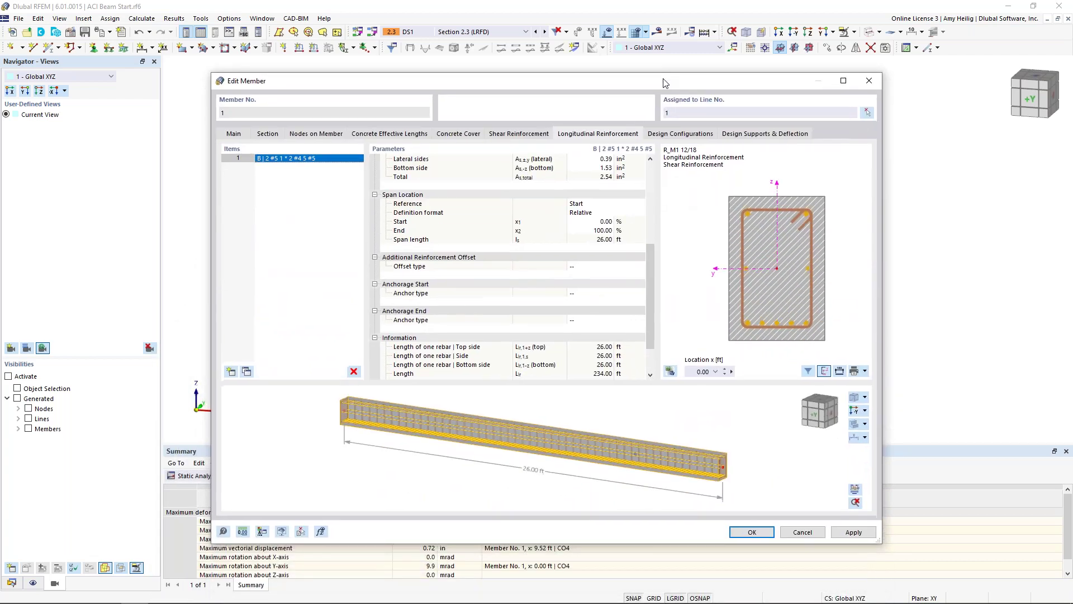
Step: Add a second longitudinal reinforcement item and set its rebar type to D | Line
click(231, 372)
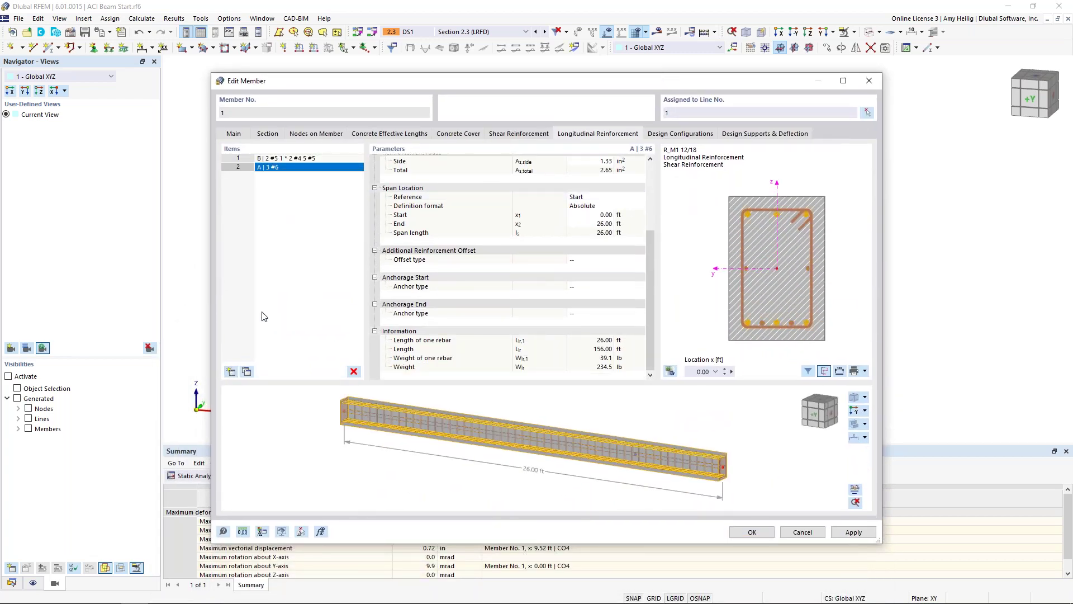
scroll(605, 196, up, 4)
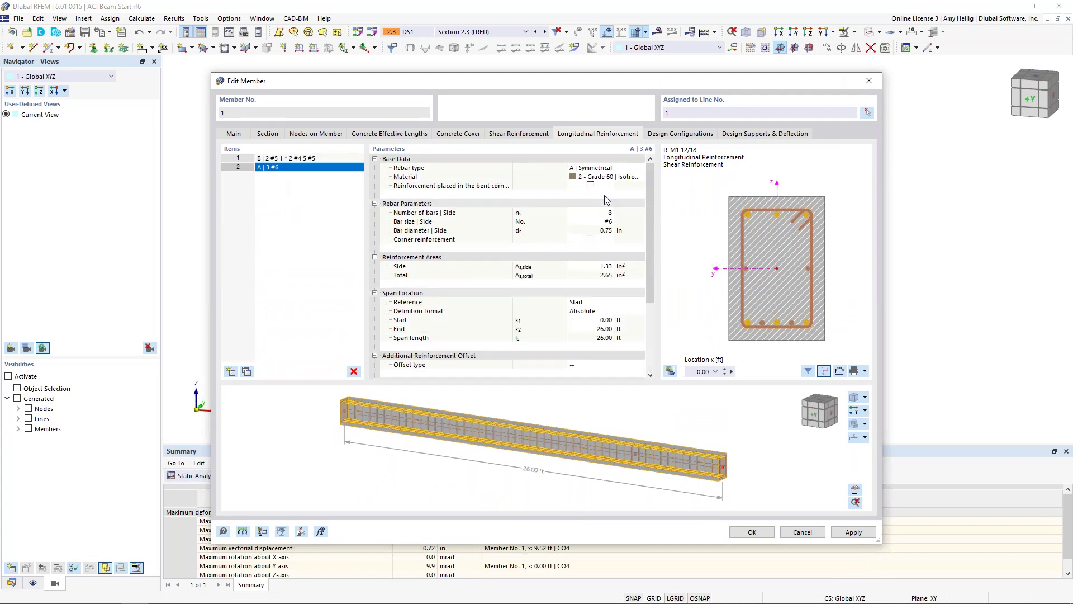
click(632, 168)
click(641, 167)
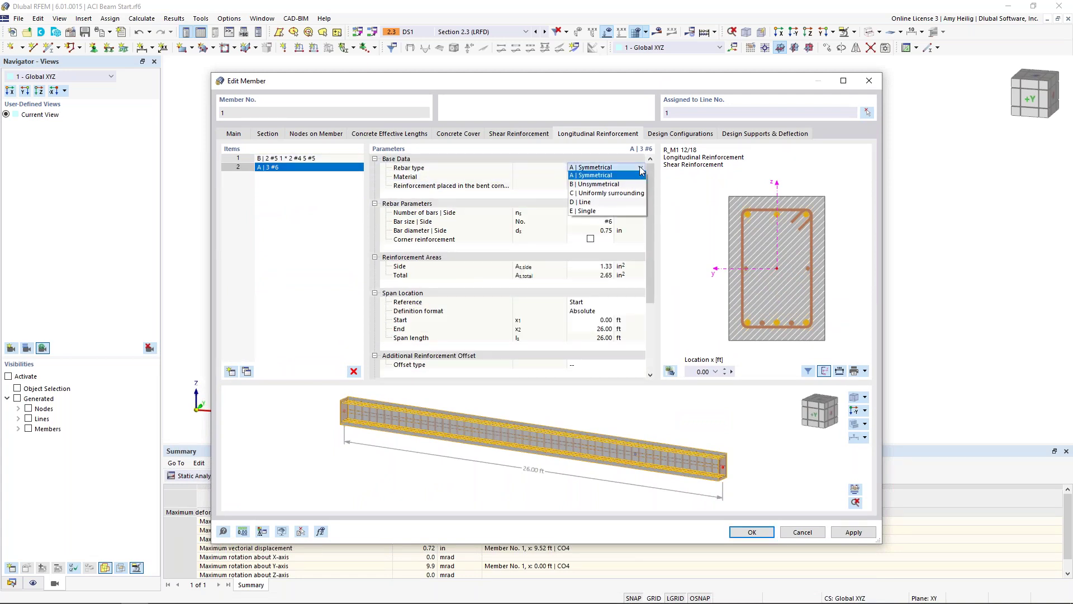
click(626, 202)
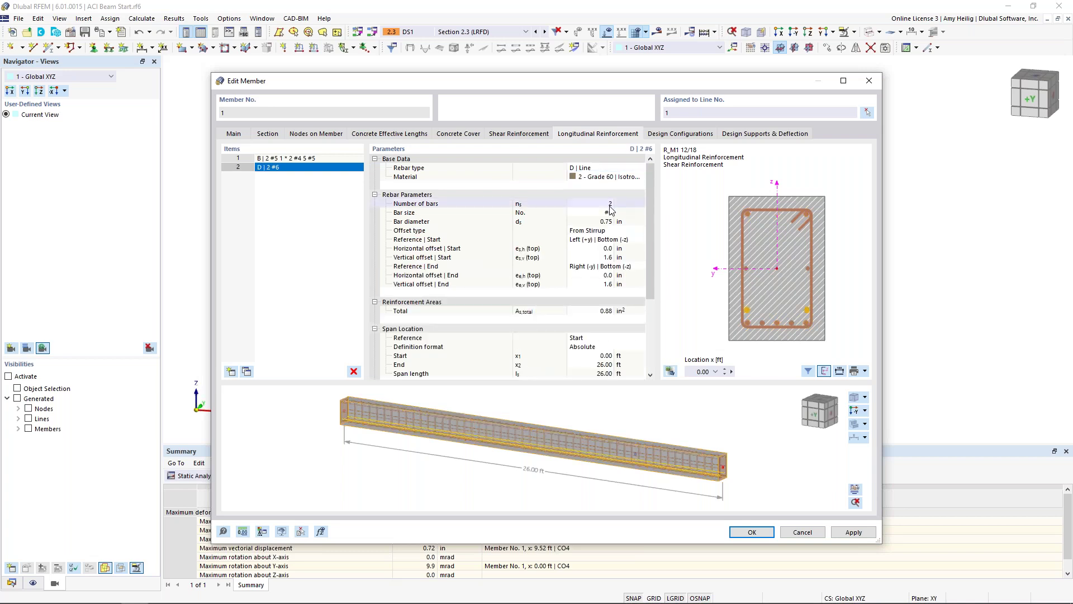
Step: Set the line reinforcement item to 4 bars of size #6
click(608, 204)
click(606, 212)
click(610, 212)
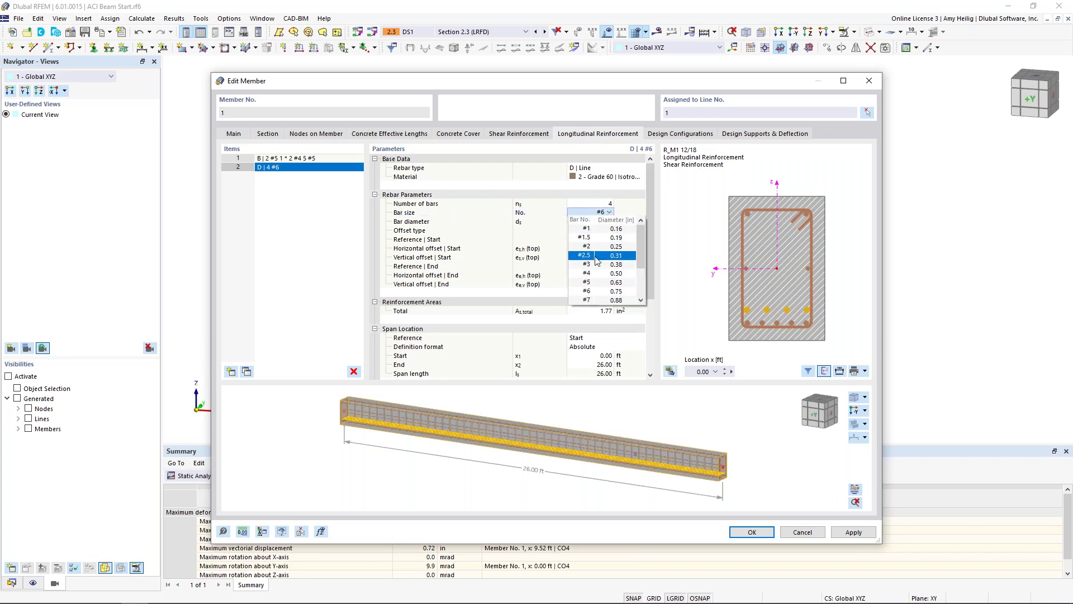
click(595, 279)
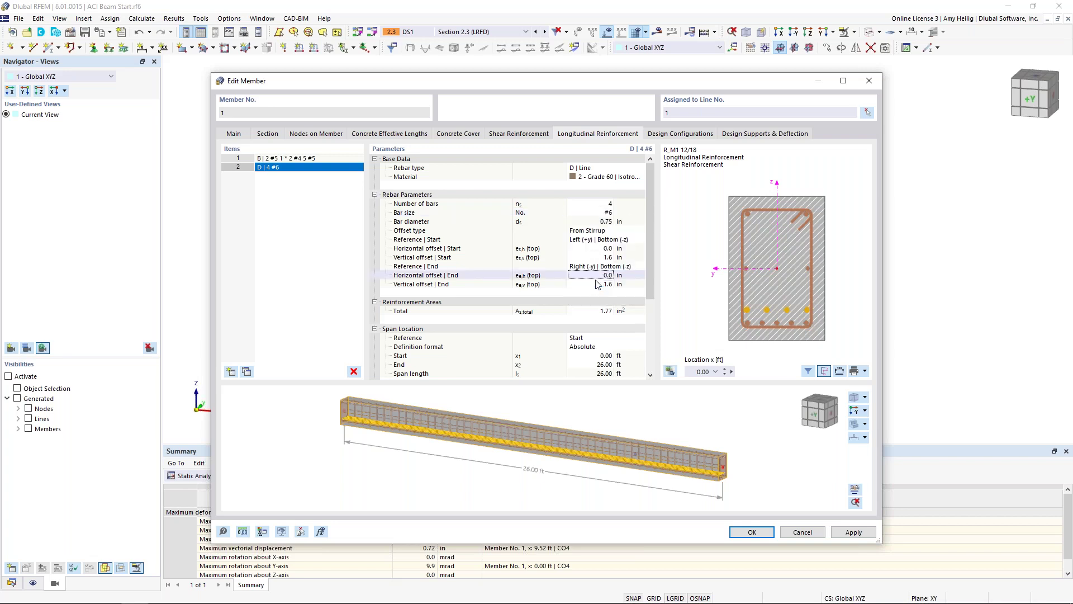
Step: Set the line reinforcement's vertical offsets at start and end to 1.7 in, with horizontal offsets of 0
click(606, 248)
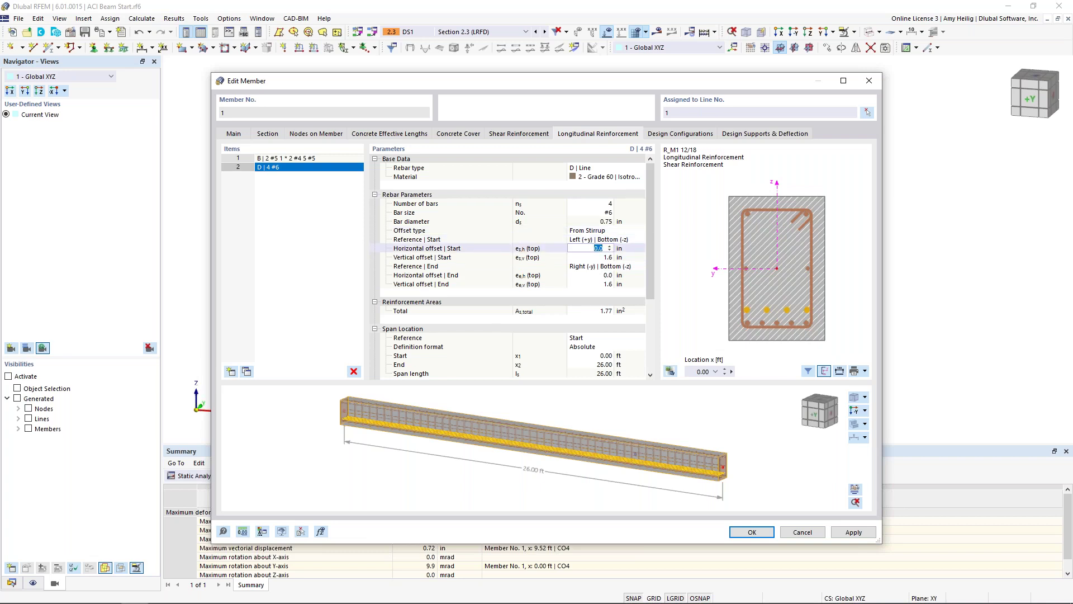
text(0)
key(Tab)
text(1.7)
key(Tab)
key(Tab)
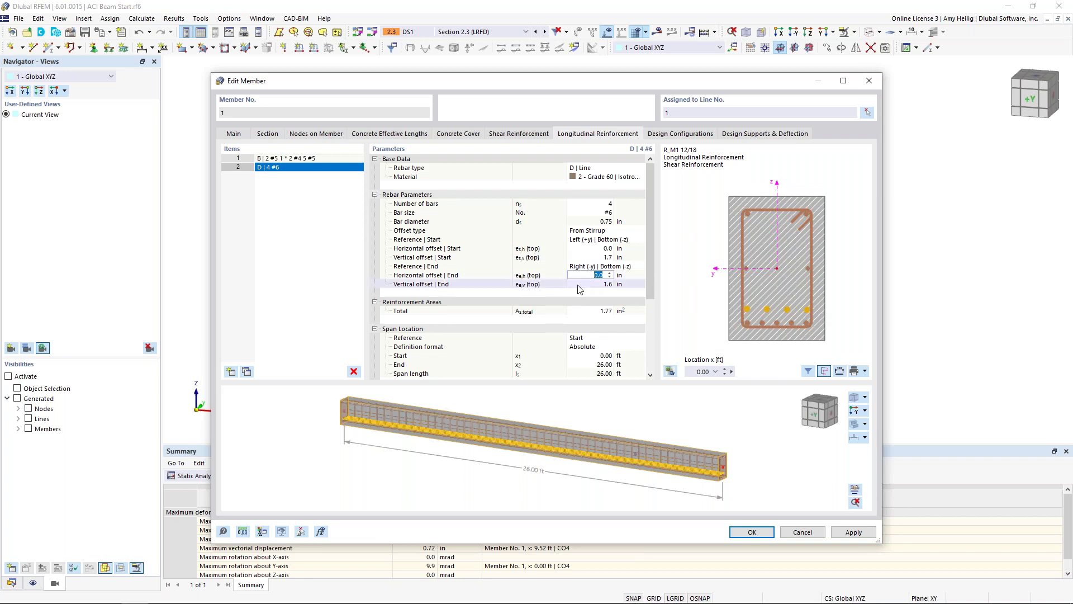
key(Tab)
text(1.7)
key(Tab)
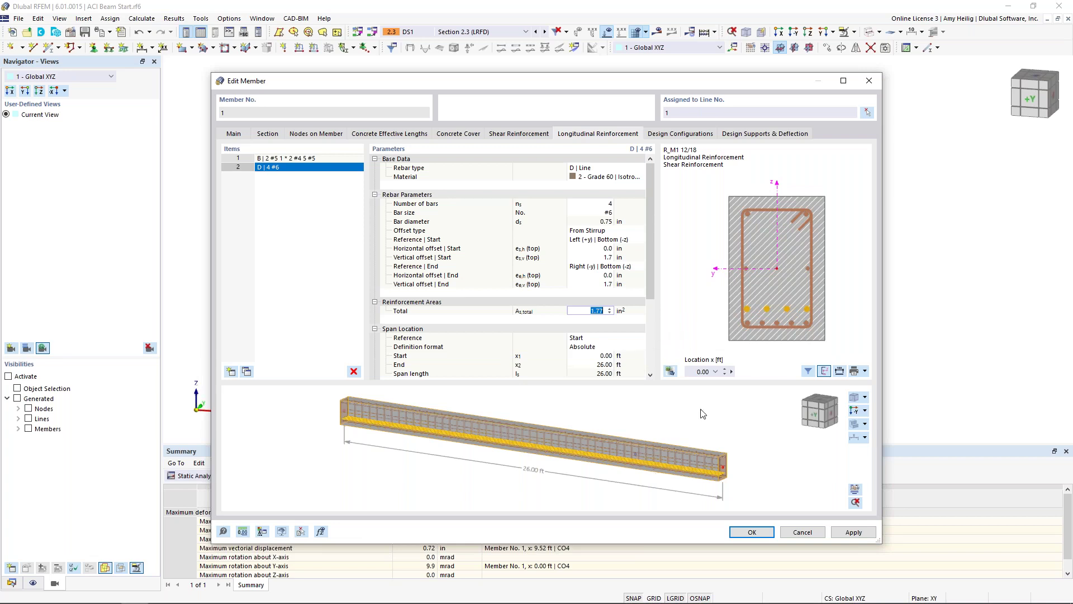
Step: Set the line reinforcement's span to start at 3 ft and end at 17 ft, and check it against the beam model
drag(649, 269, 646, 310)
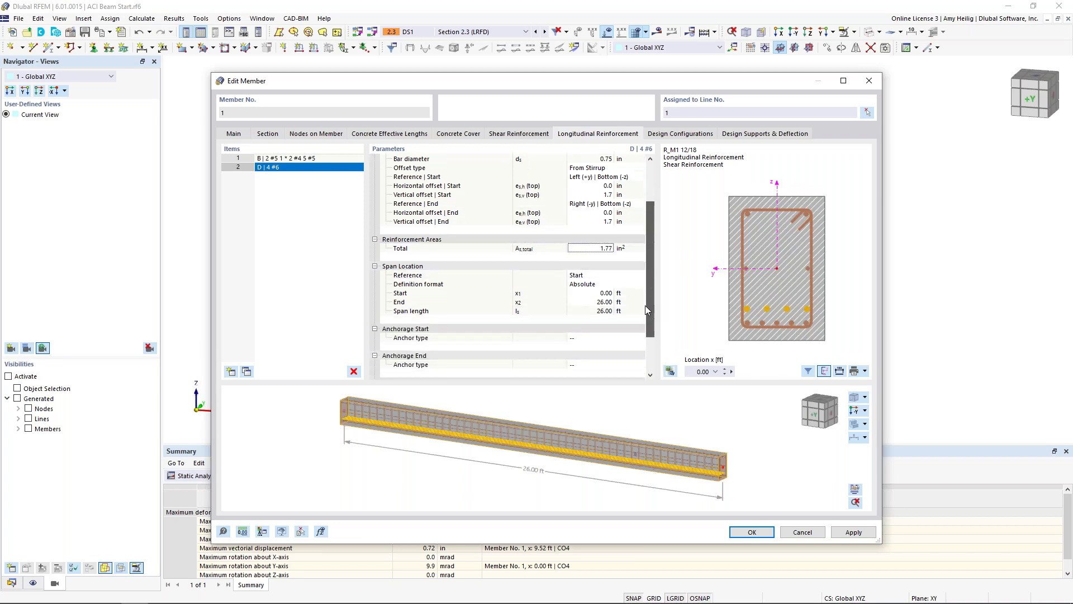
click(606, 294)
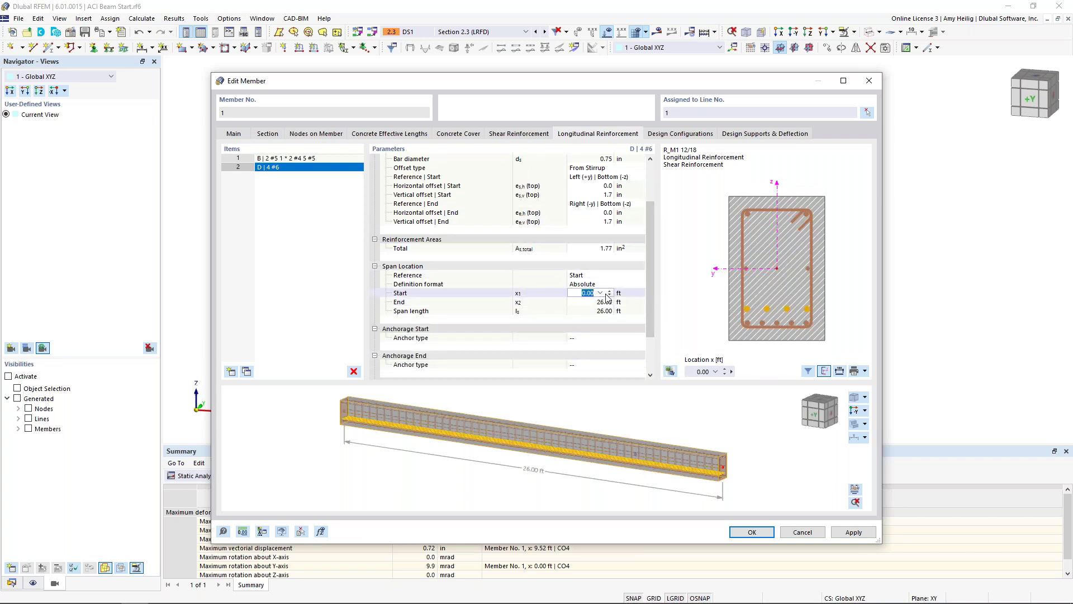
text(3)
click(601, 302)
text(1)
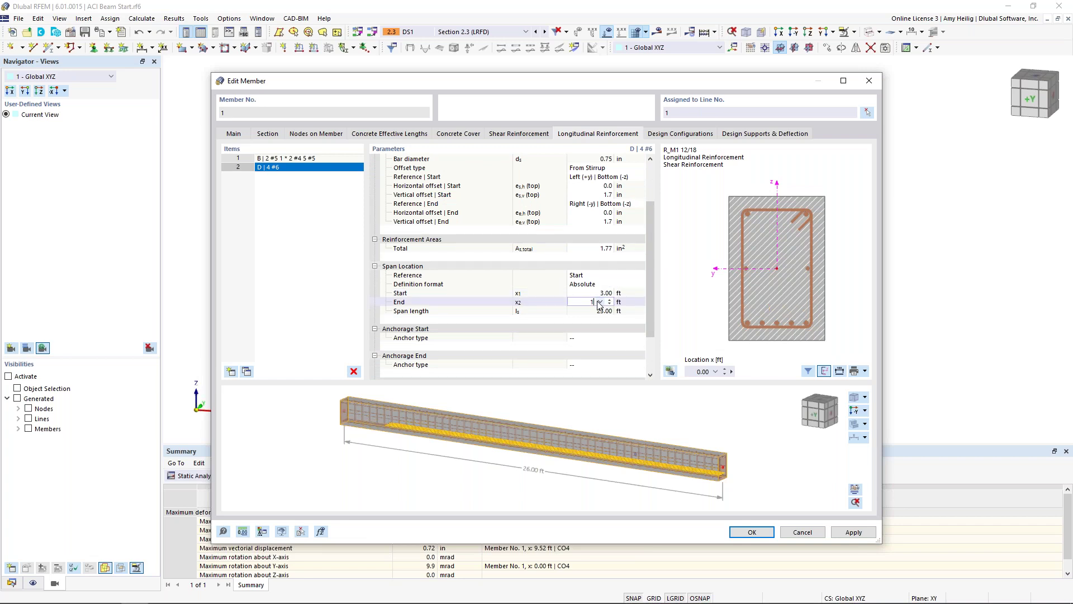
text(7)
key(Return)
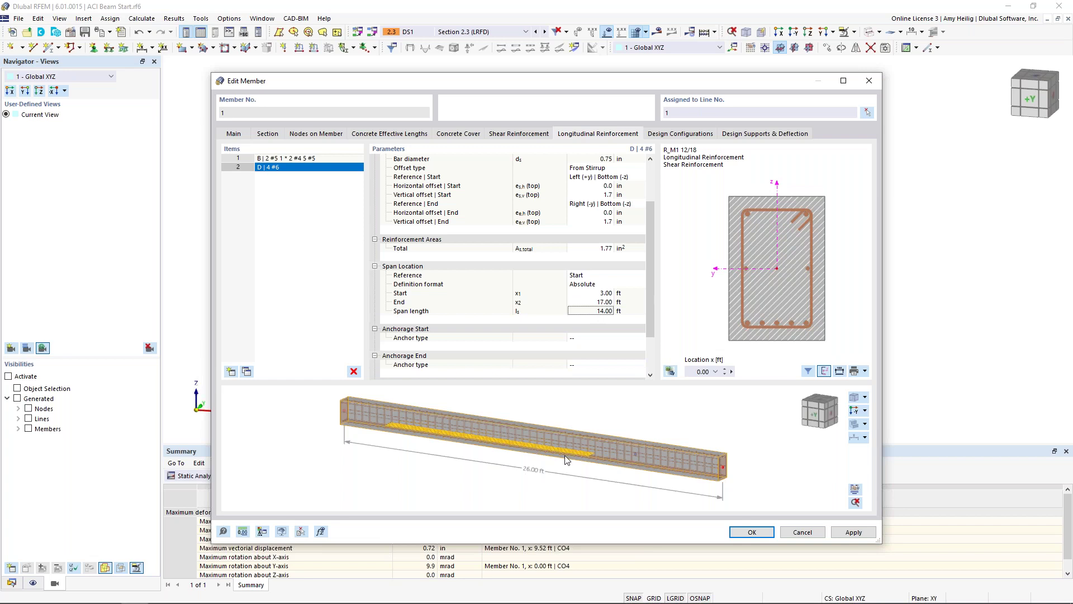
scroll(427, 443, up, 3)
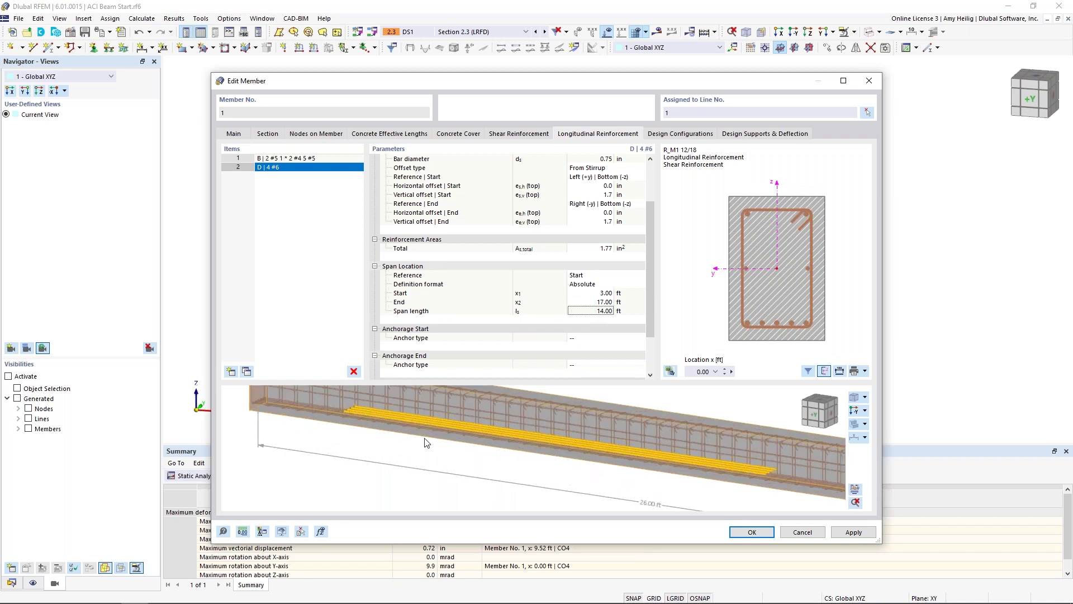
scroll(427, 443, down, 2)
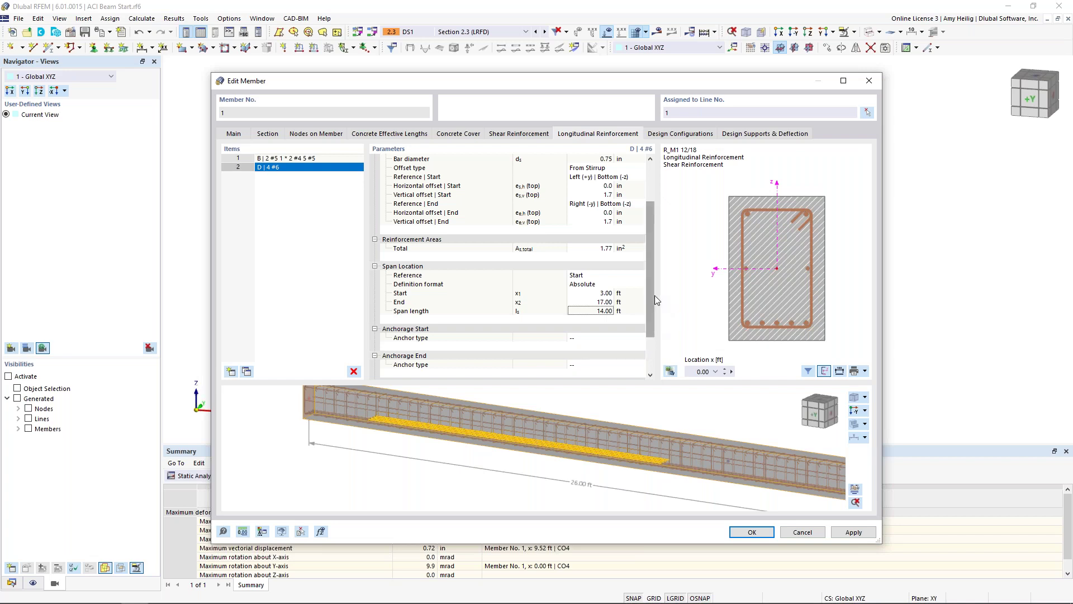
drag(715, 86, 664, 390)
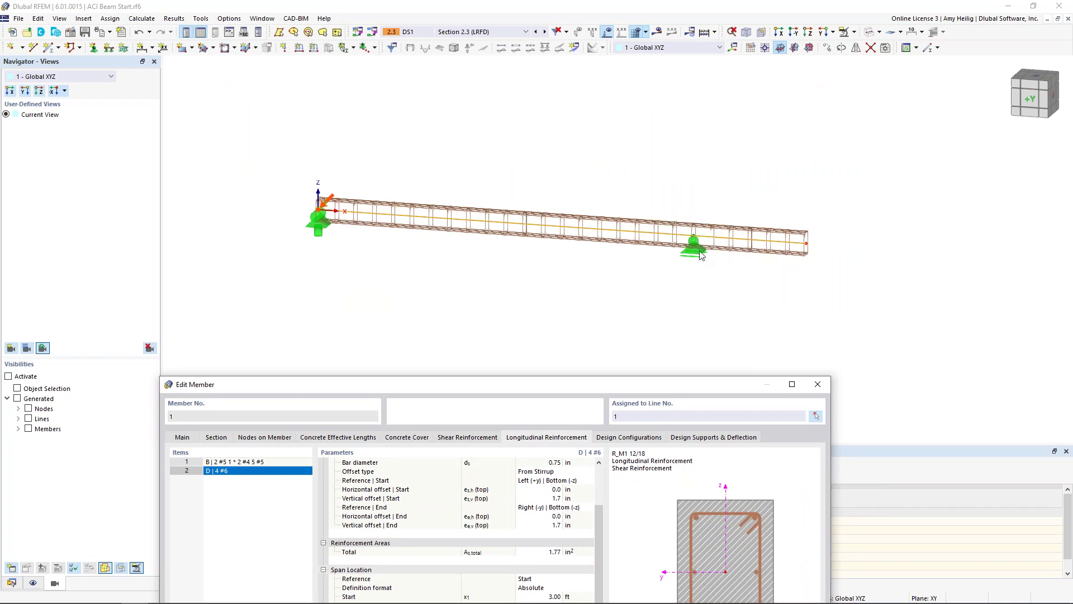
Step: Add a third longitudinal reinforcement item with rebar type D | Line and set its bar size to #5
drag(657, 384, 721, 70)
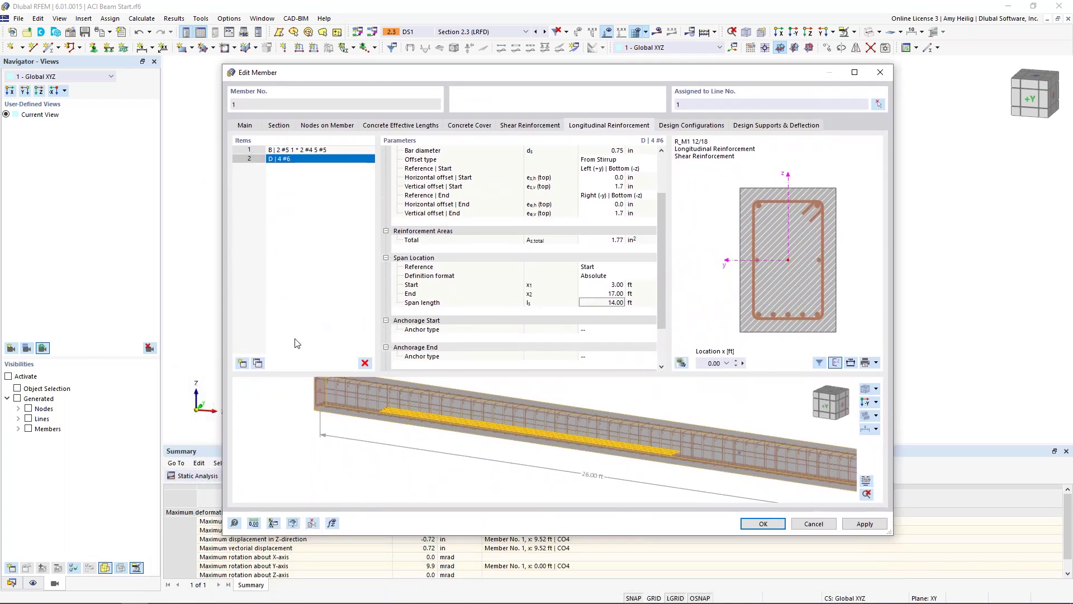
click(242, 363)
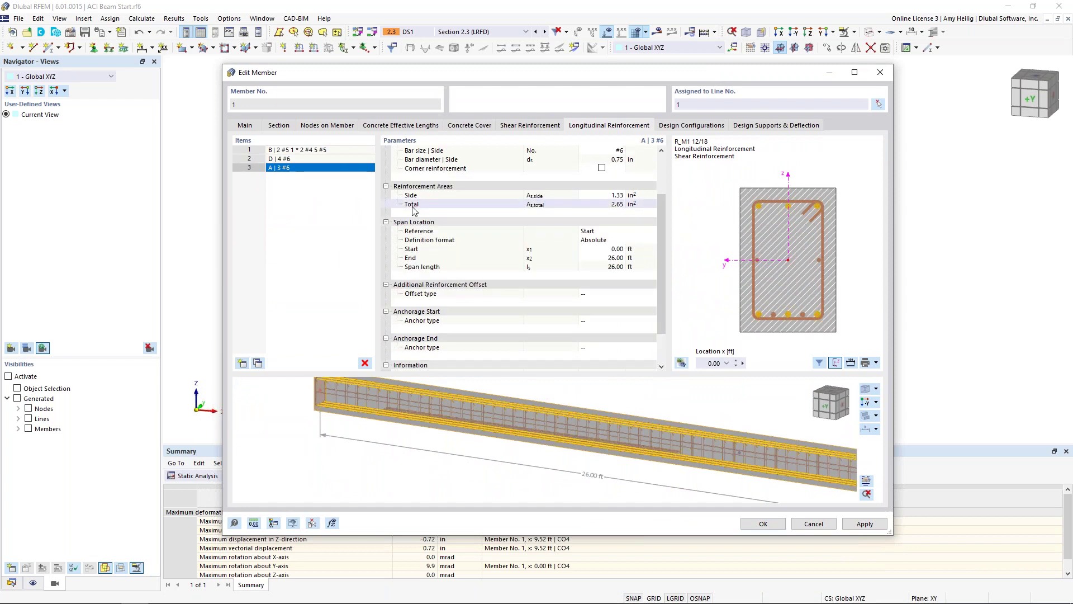
scroll(615, 198, up, 3)
click(615, 160)
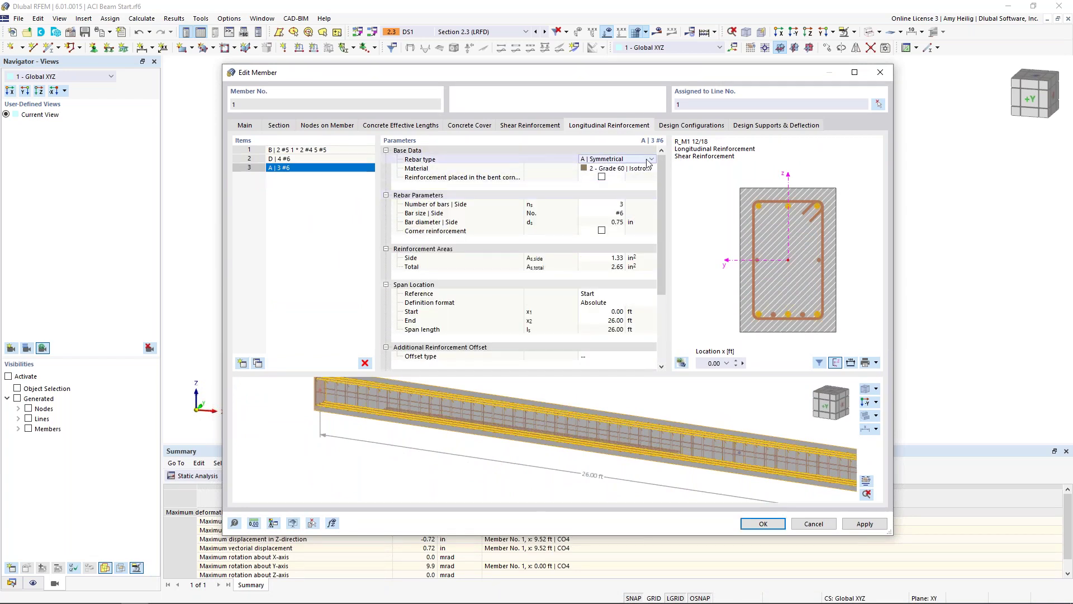
click(650, 160)
click(627, 194)
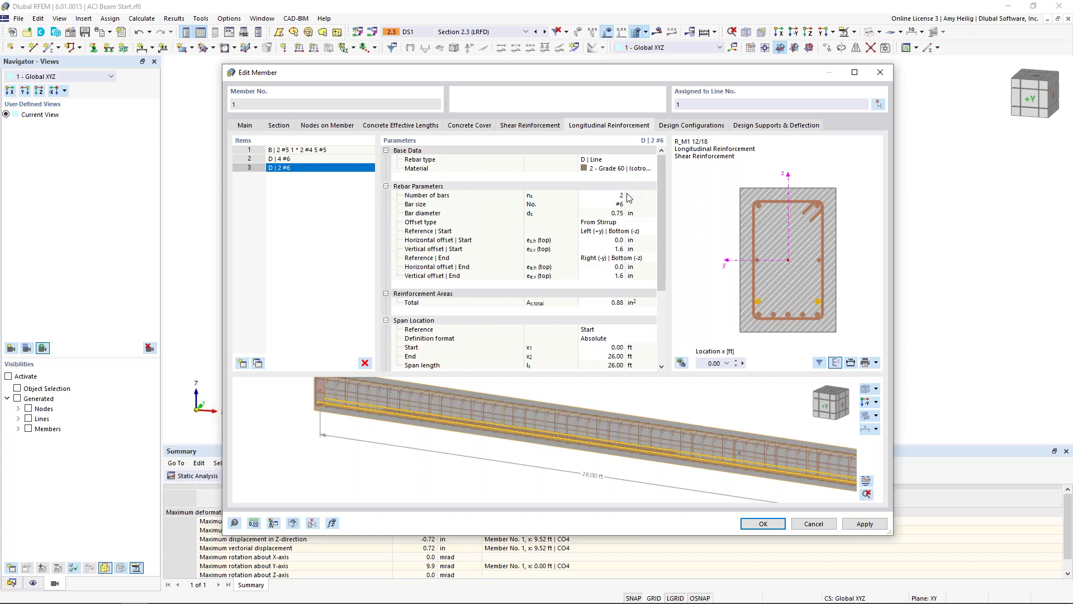
click(615, 204)
click(620, 203)
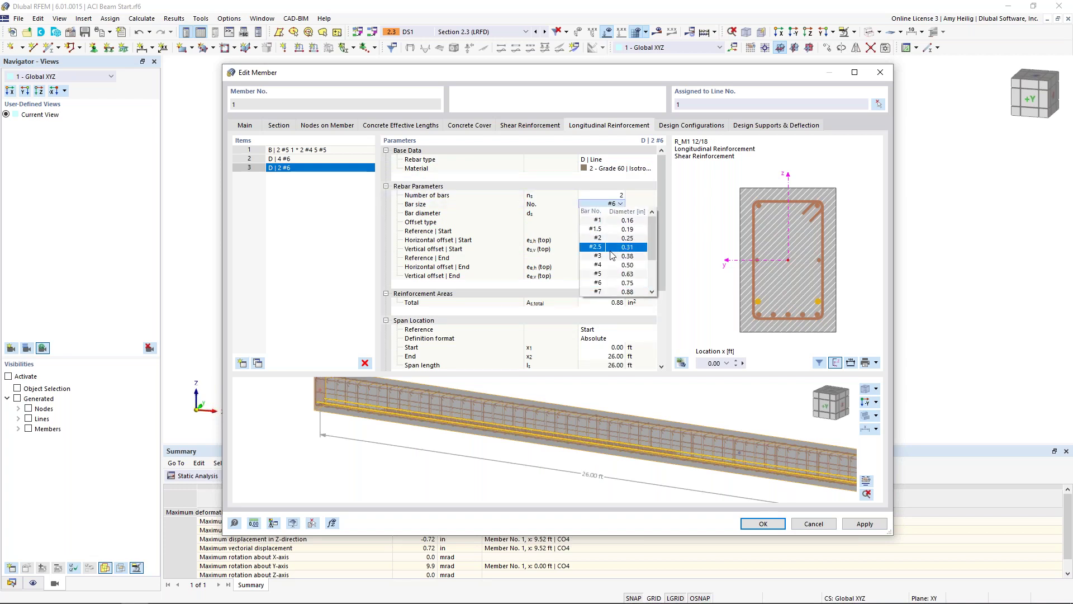
click(608, 274)
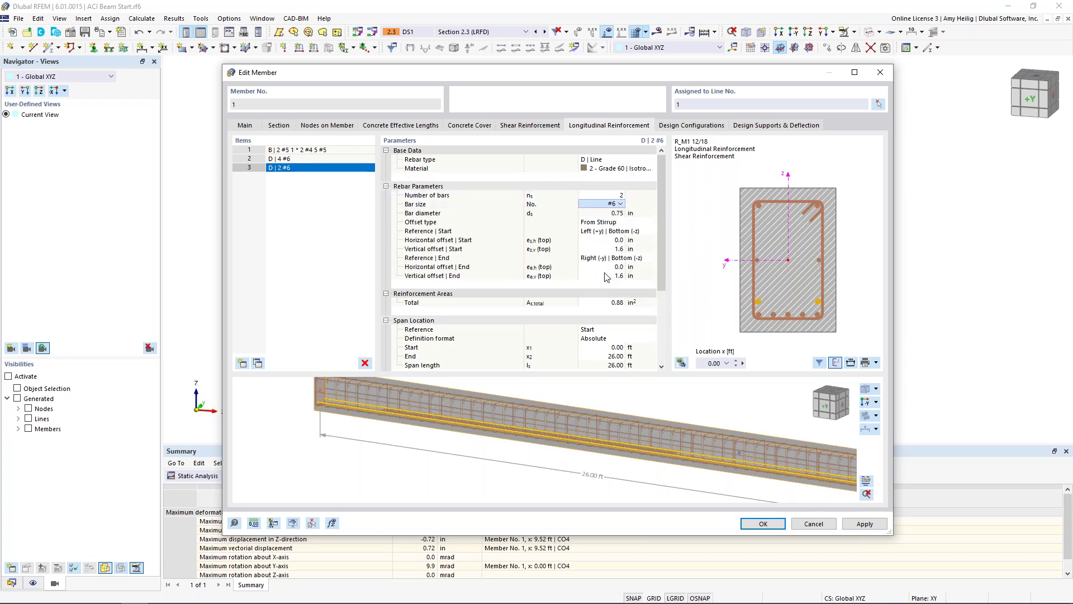
Step: Set the new line reinforcement's start reference to Center | Top (+z), with a horizontal offset of -1.2 in and a vertical offset of 0
click(608, 233)
click(652, 231)
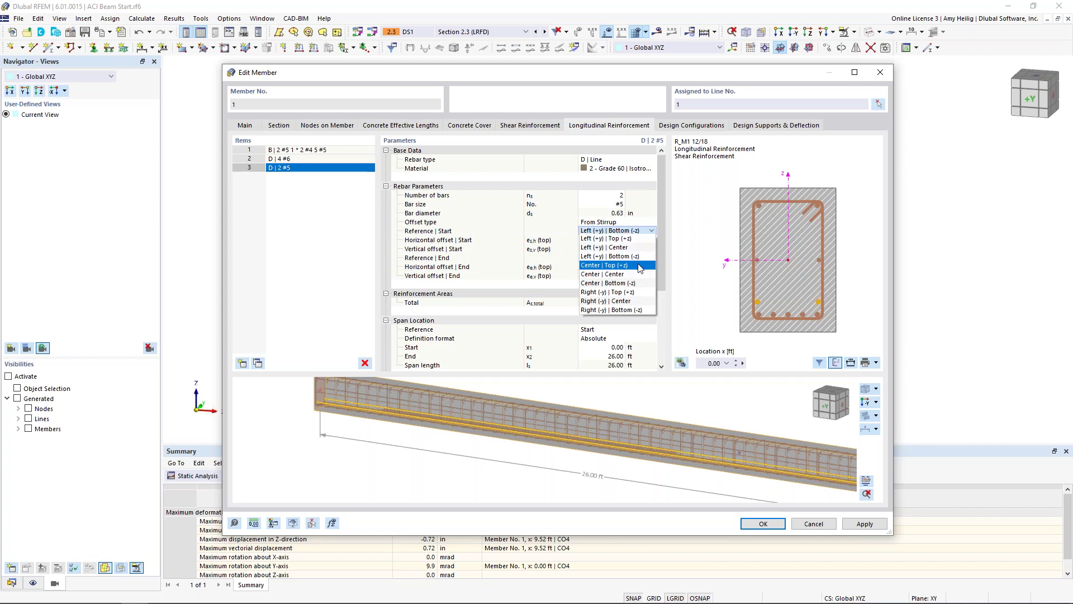
click(640, 266)
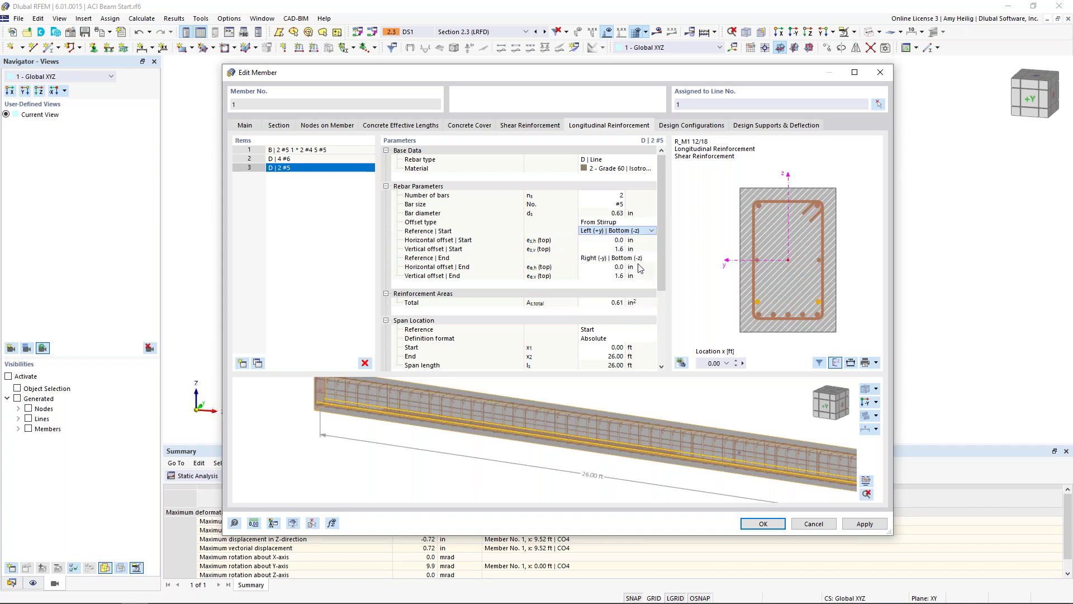
click(609, 239)
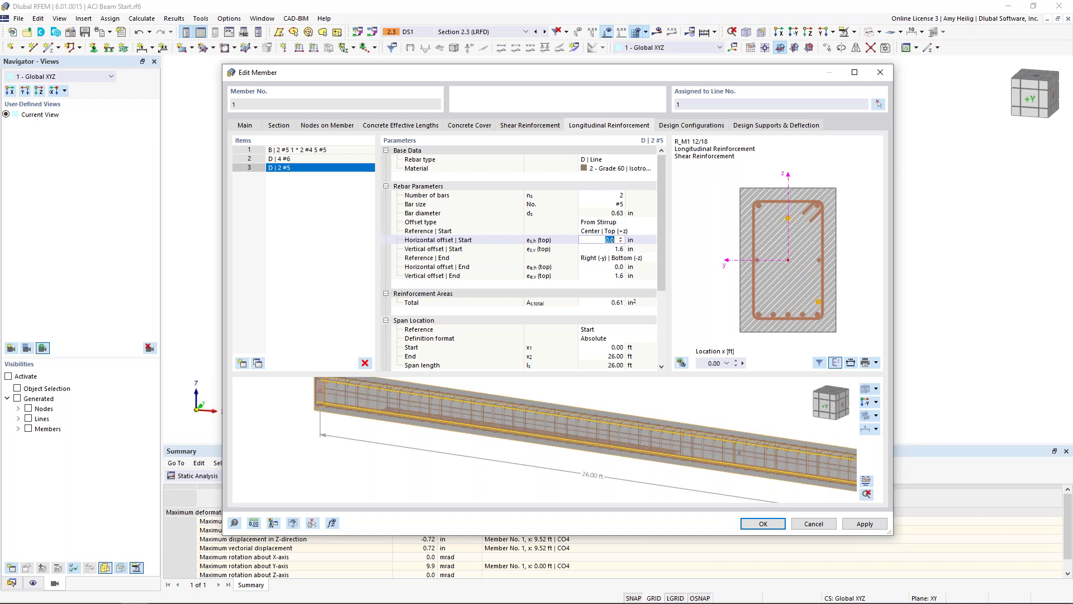
text(-1.2)
key(Tab)
text(0)
key(Tab)
Step: Set the #5 line reinforcement's end reference to Center | Top (+z), with a horizontal offset of 1.2 in and a vertical offset of 0
click(626, 260)
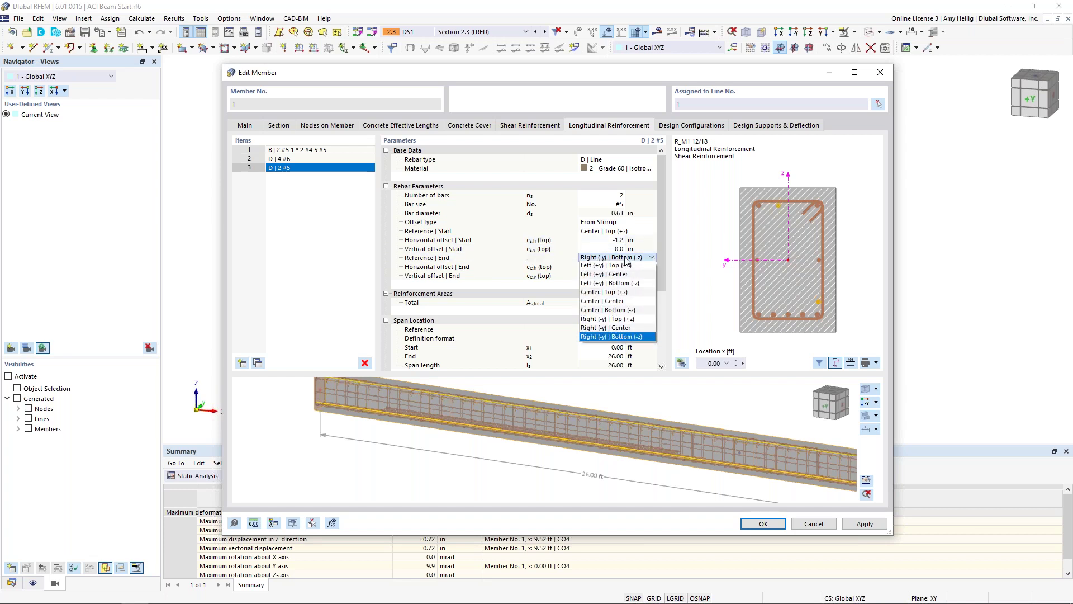
click(630, 293)
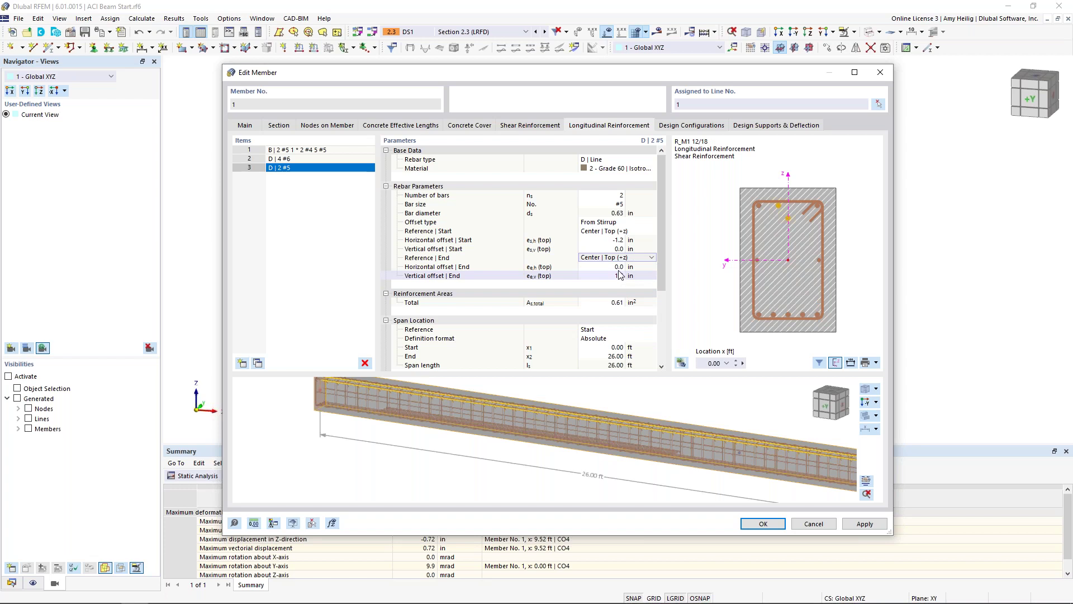
key(Tab)
text(1.2)
key(Tab)
key(Tab)
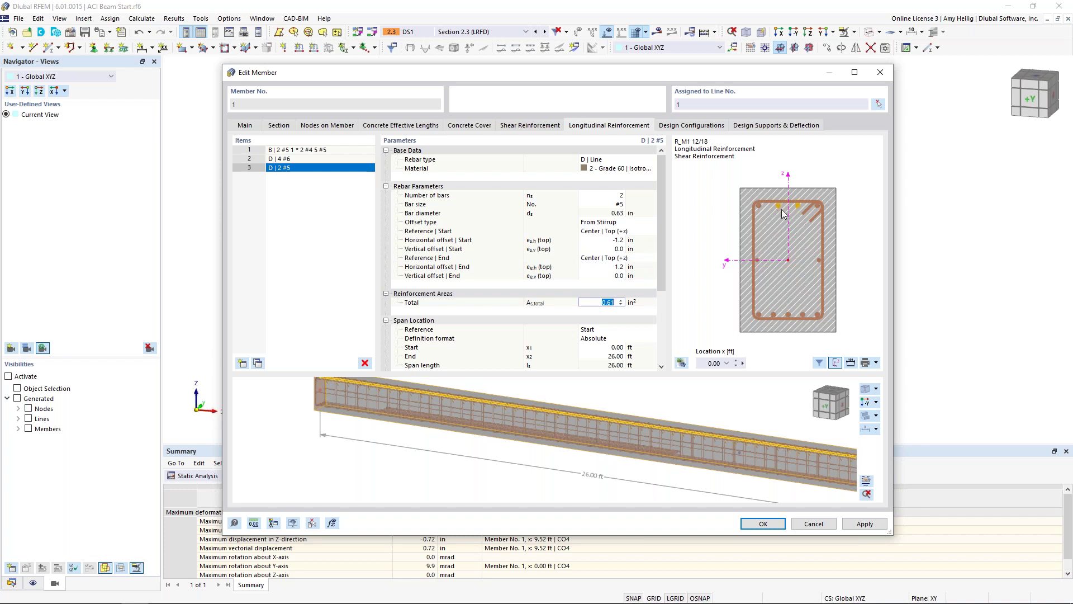
Step: Set the #5 line reinforcement's span to start at 17 ft and end at 25.5 ft, and check it in the member preview
drag(661, 254, 655, 292)
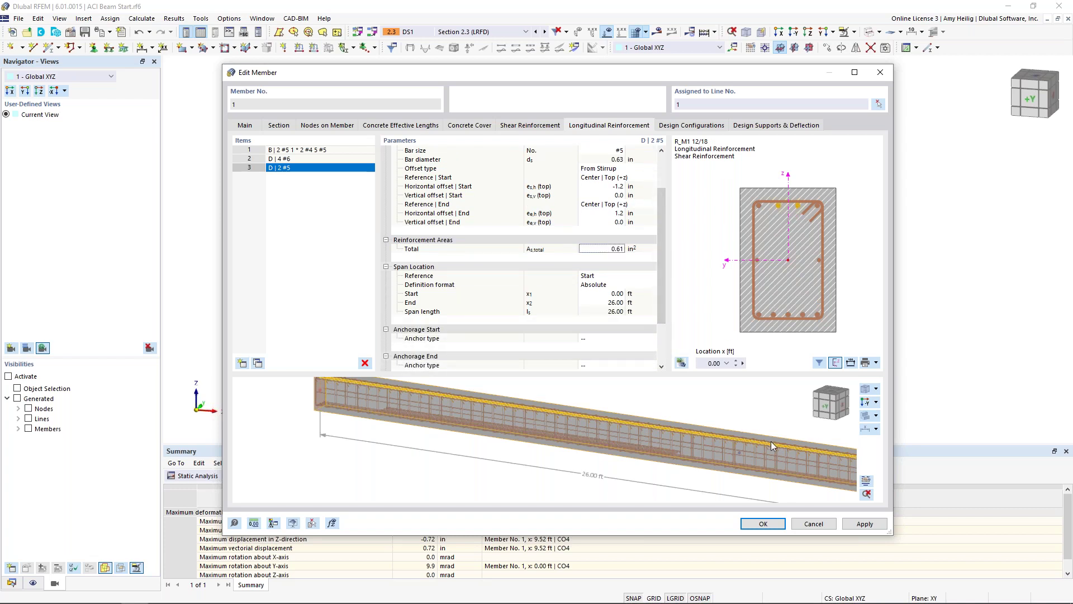
scroll(770, 441, down, 1)
middle_drag(767, 442, 677, 445)
click(598, 293)
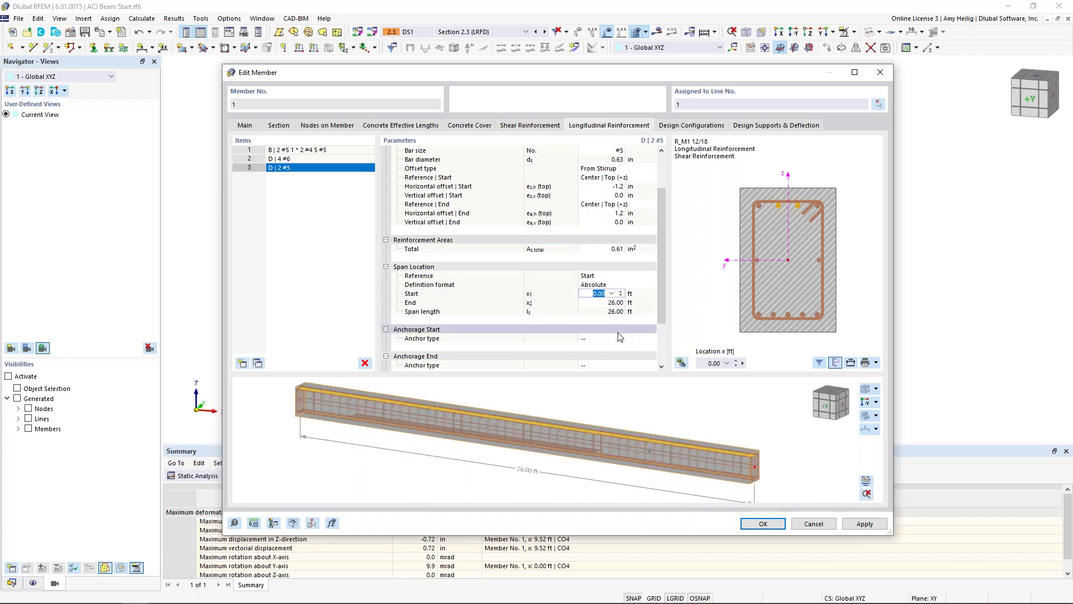
text(17)
key(Tab)
text(2)
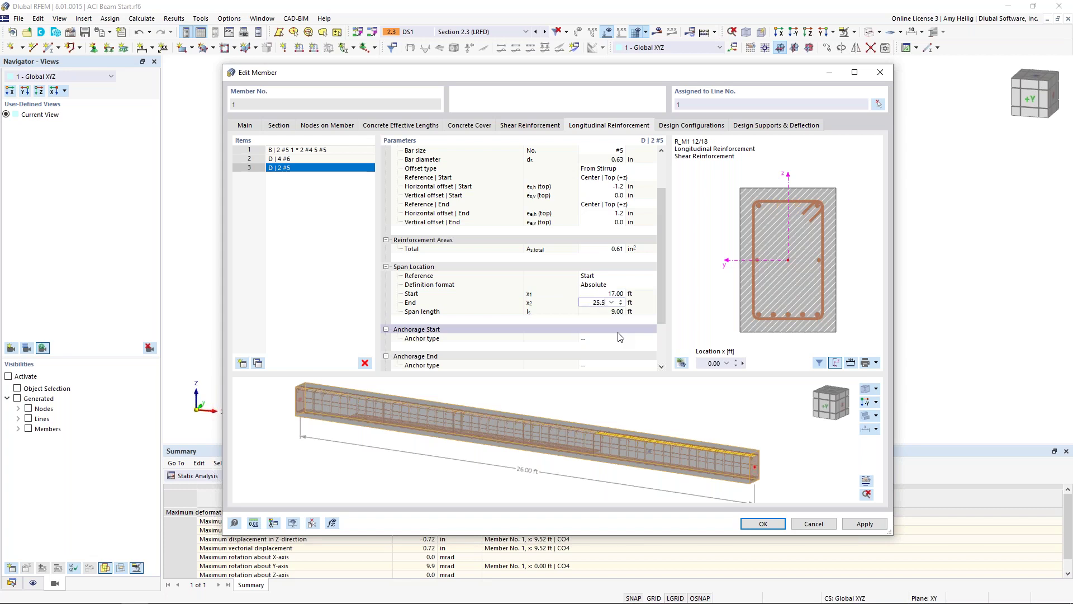
text(5.5)
click(619, 338)
scroll(754, 462, up, 5)
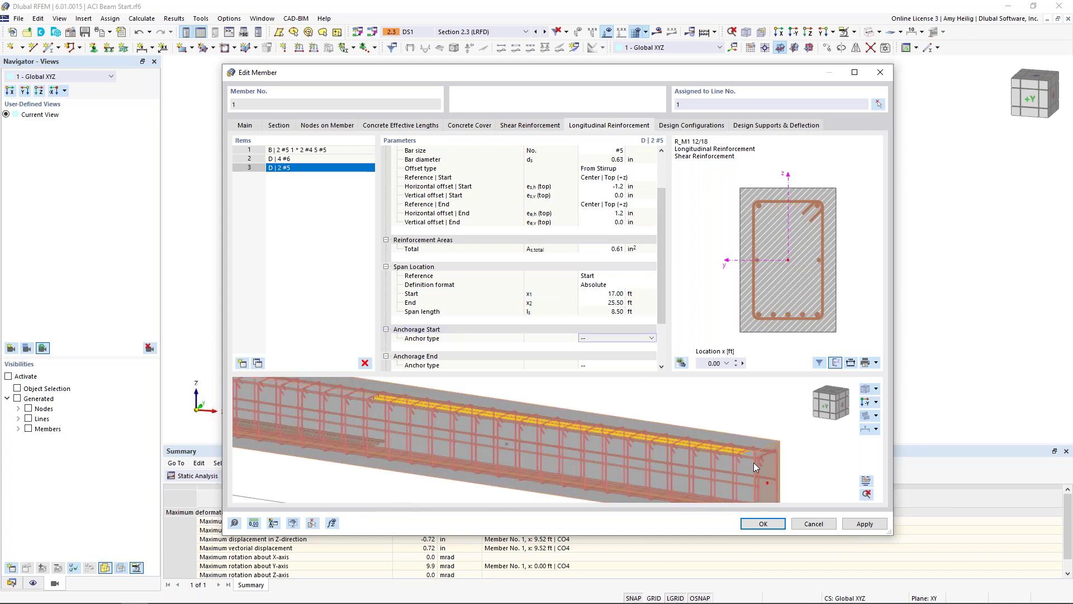
scroll(504, 416, down, 2)
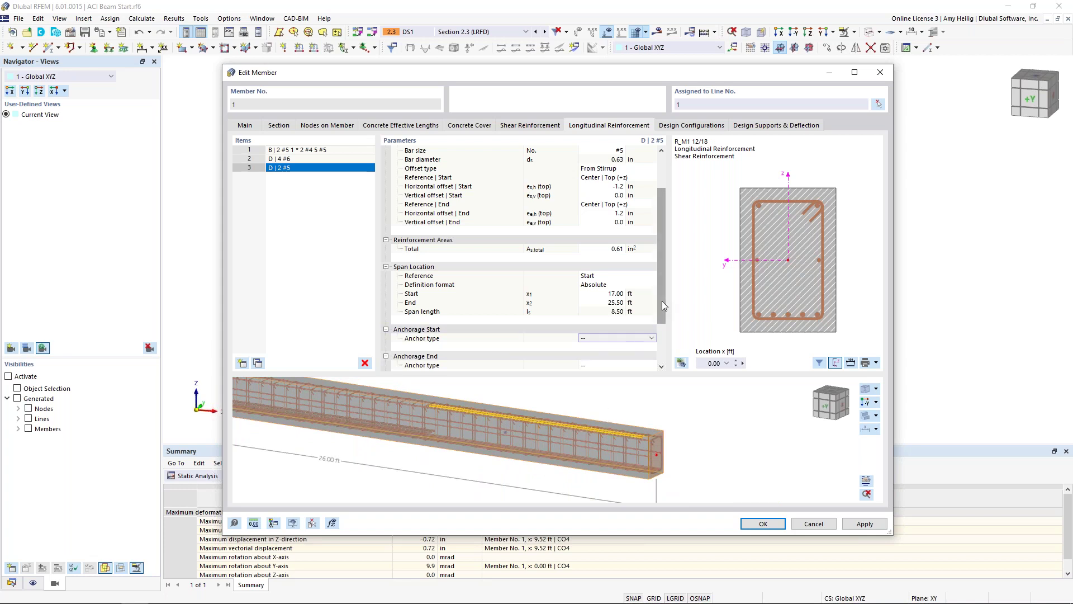
middle_drag(647, 418, 715, 432)
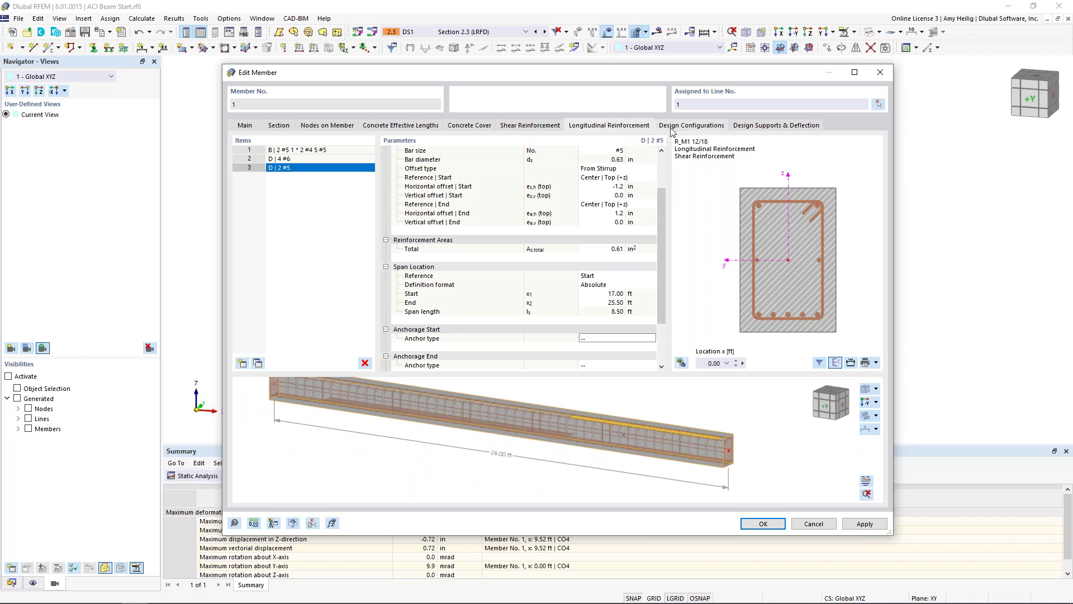
Step: Review the member and stability design parameters of the member's default strength configuration
click(677, 128)
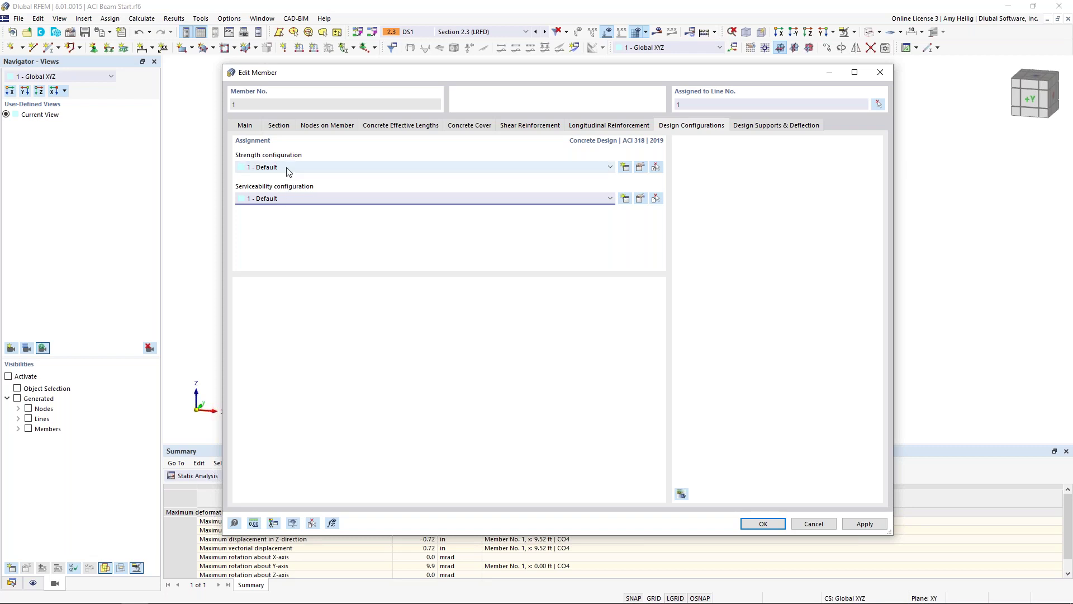
click(640, 168)
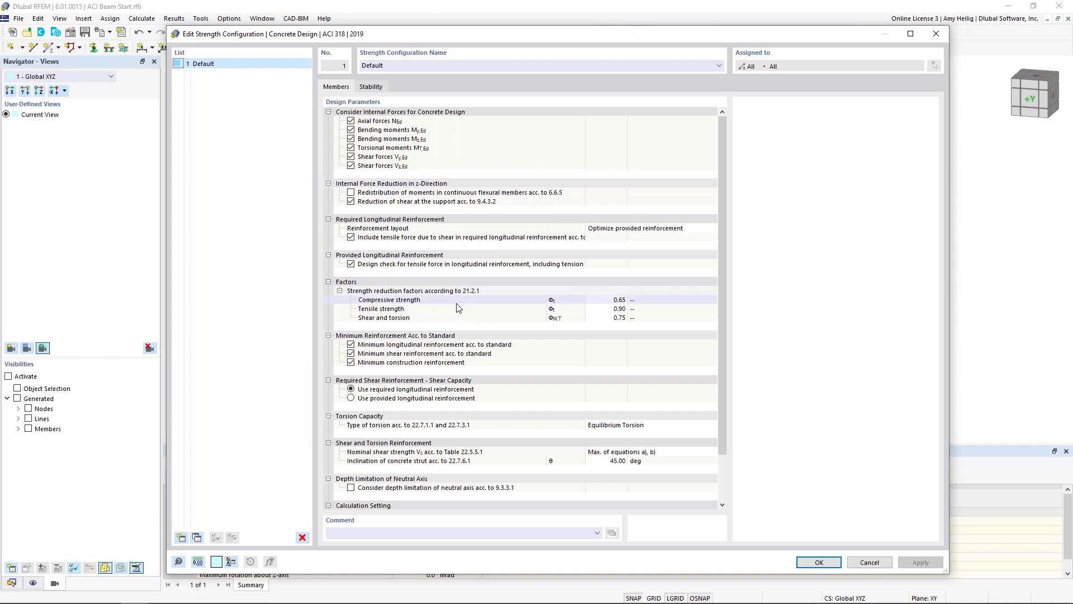
scroll(461, 306, down, 2)
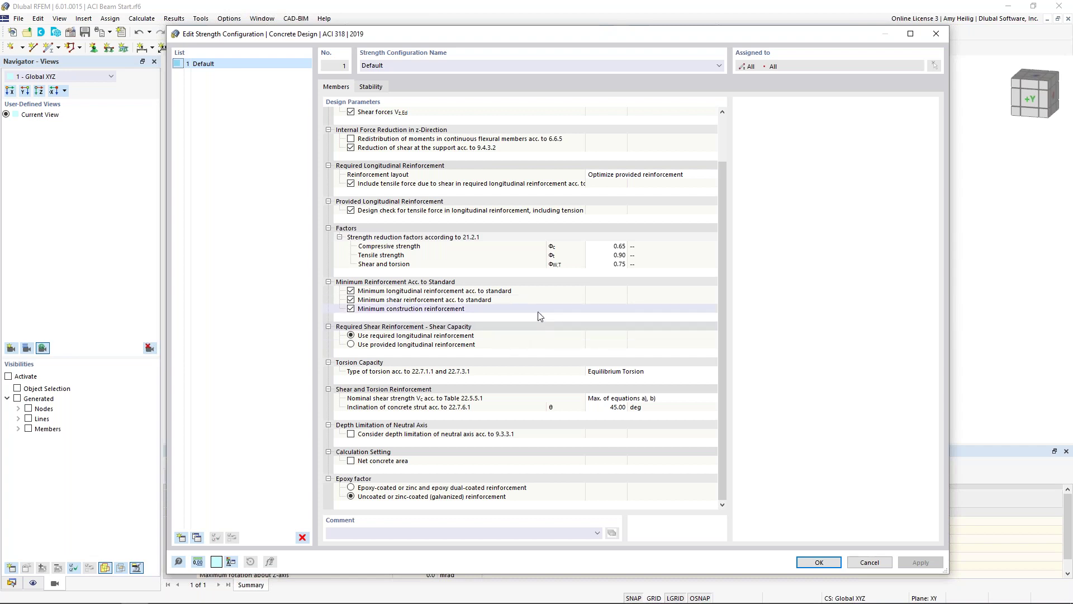
scroll(541, 316, up, 2)
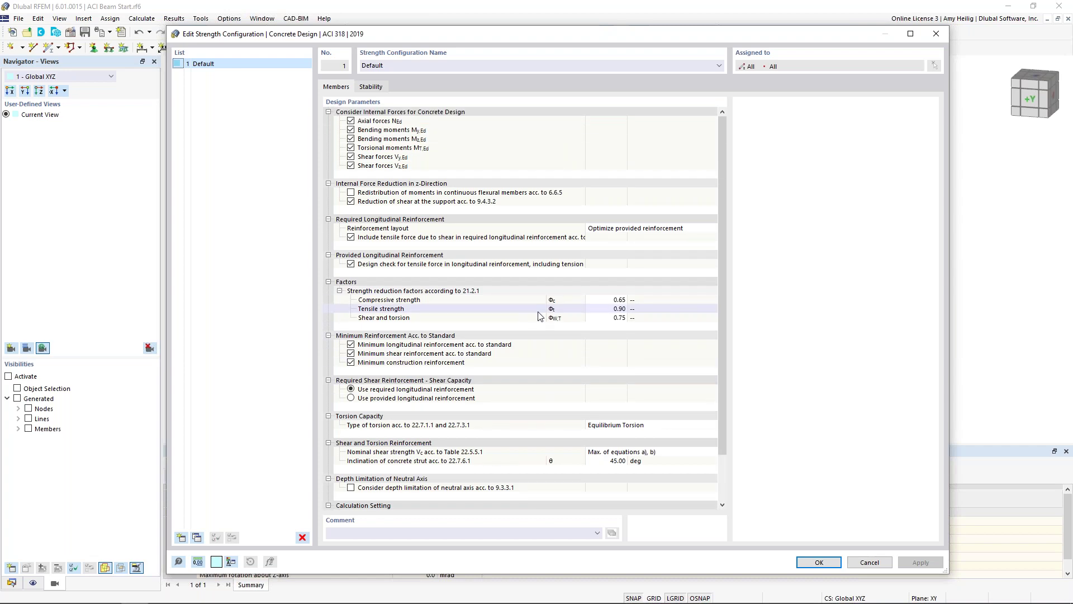
click(374, 89)
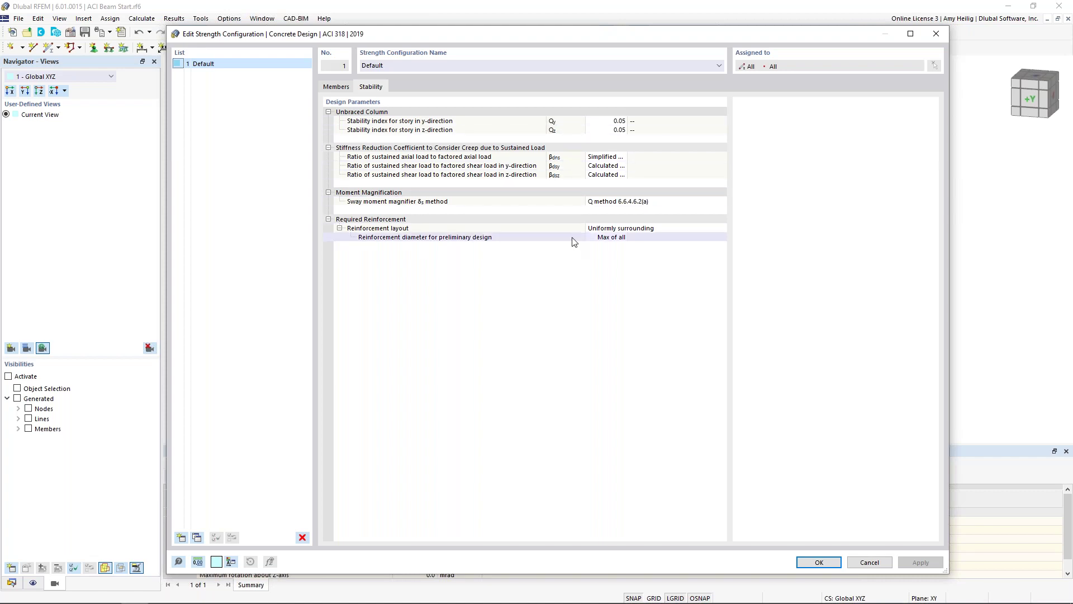
click(815, 563)
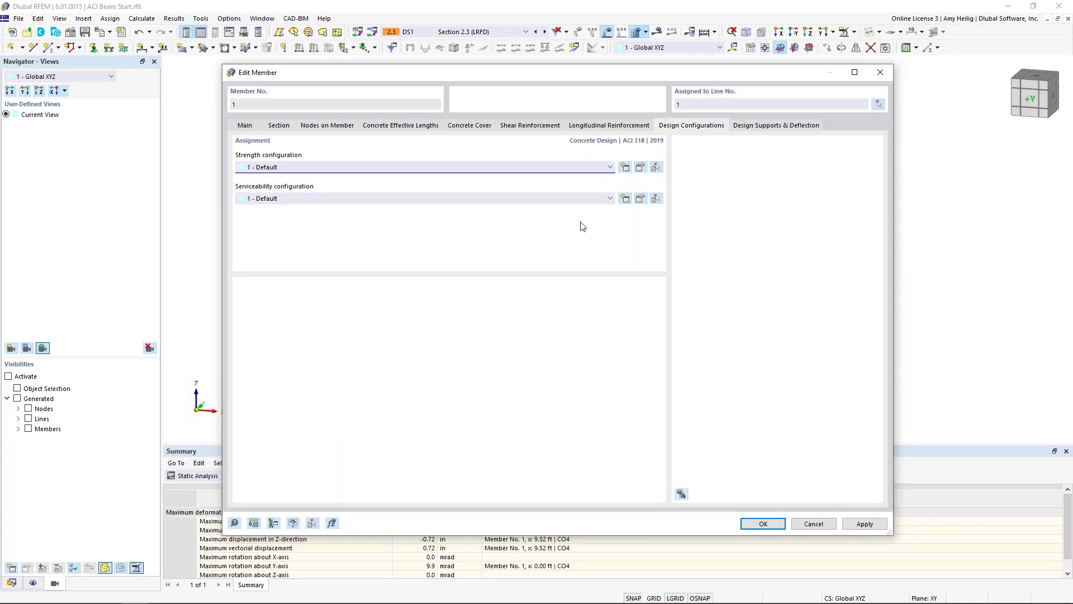
Step: Set the top and bottom crack width limits in the default serviceability configuration to 0.016, dry air or protective membrane
click(640, 199)
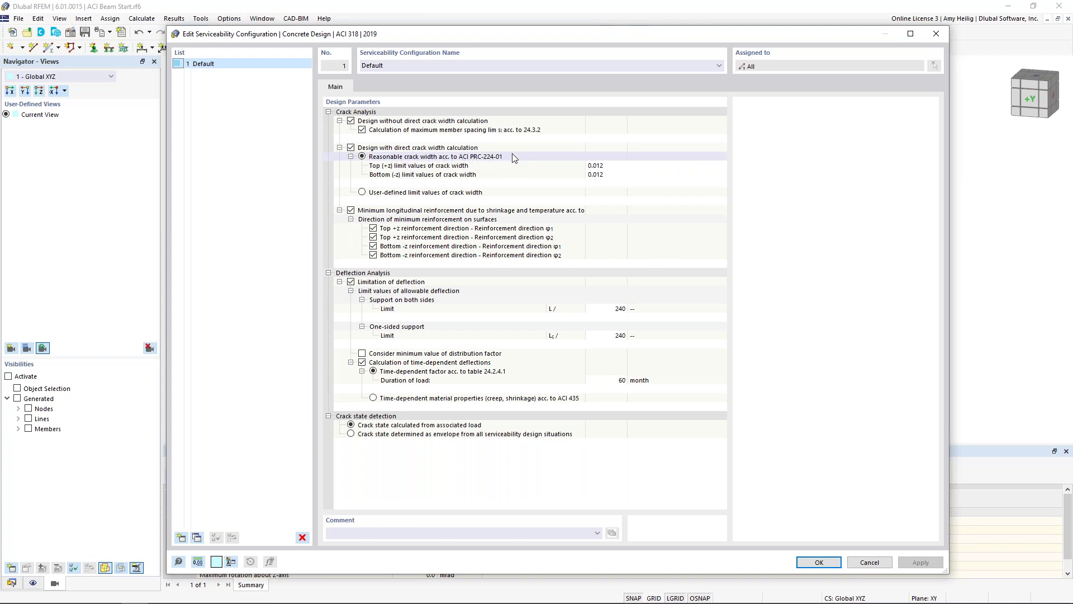
click(636, 166)
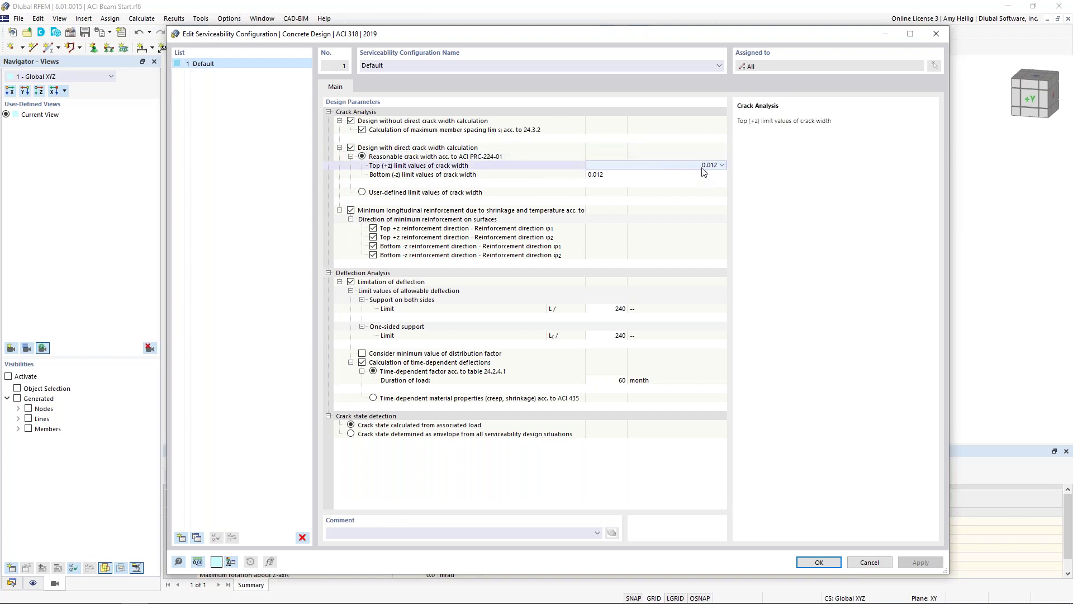
click(722, 166)
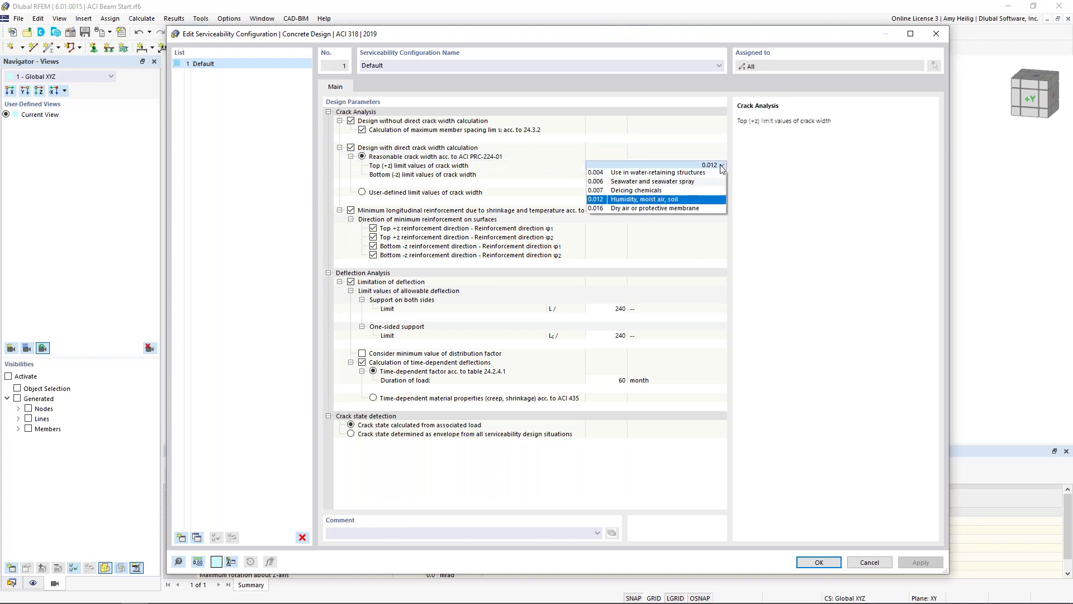
click(689, 208)
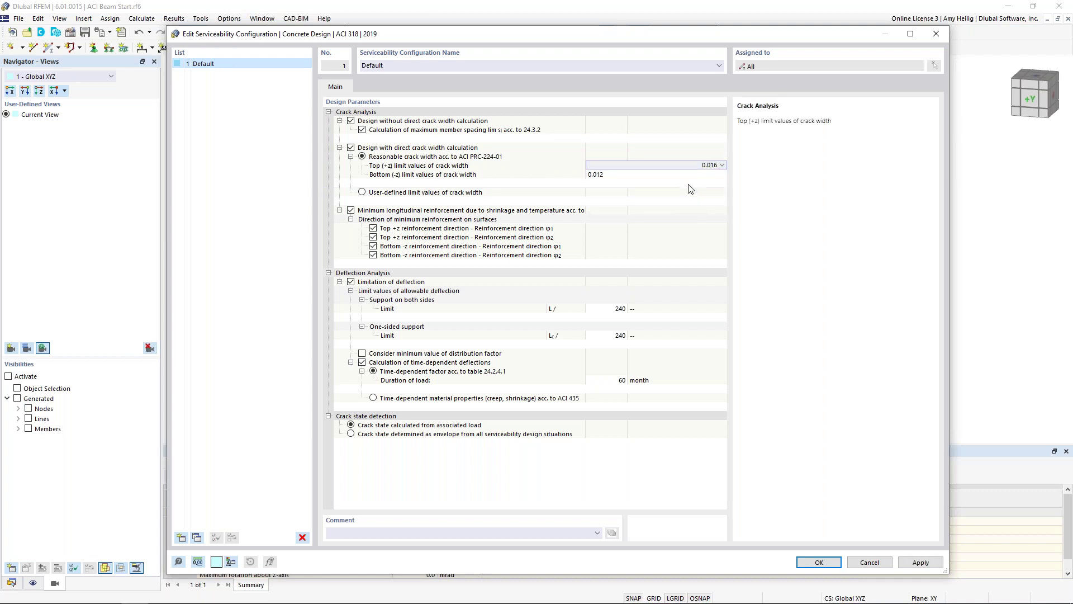
click(707, 175)
click(707, 177)
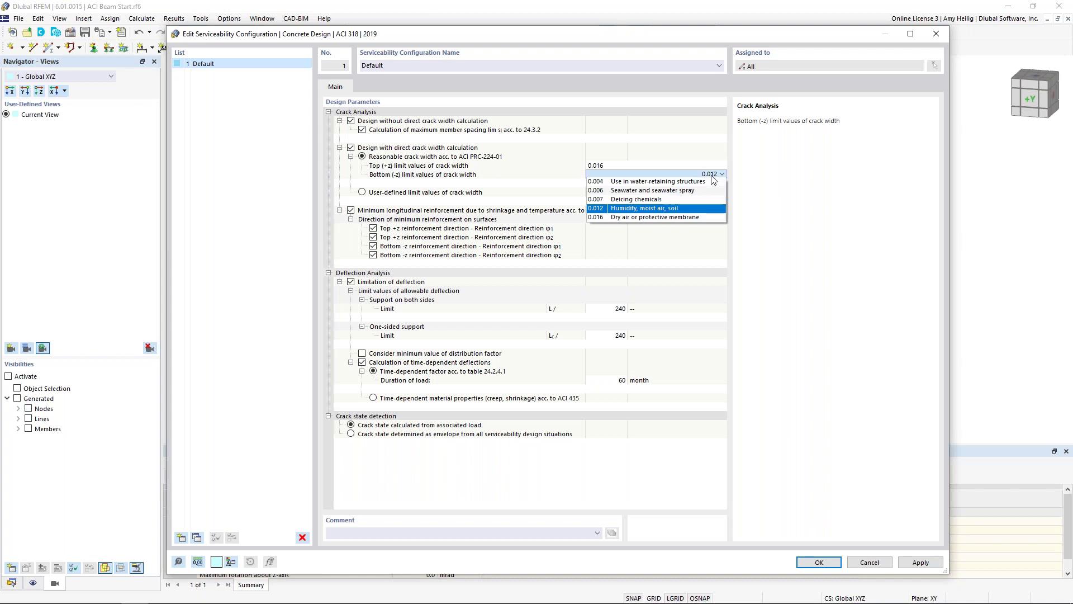
click(689, 218)
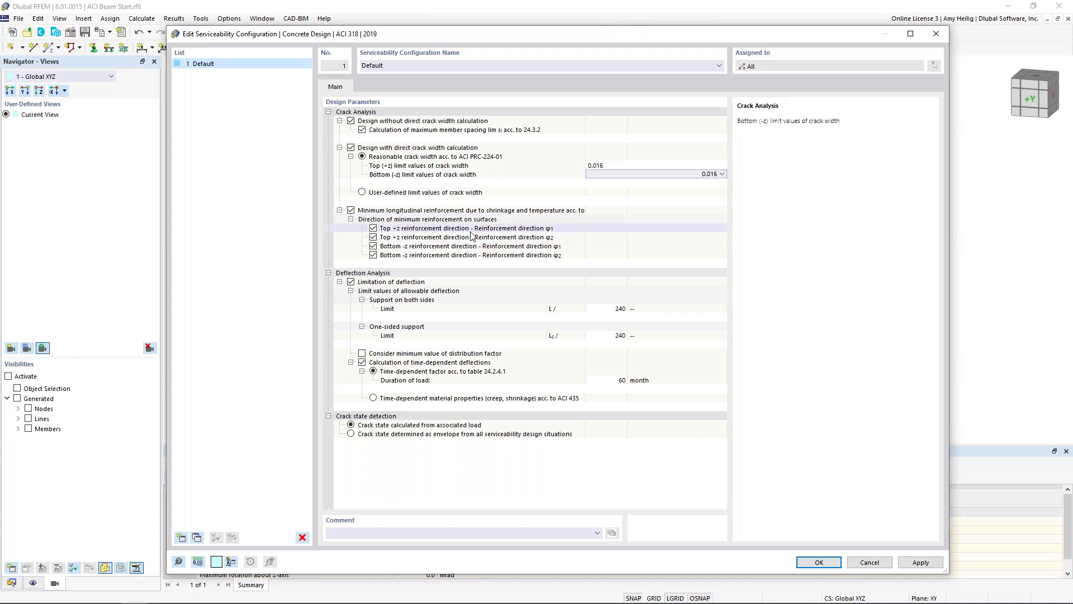
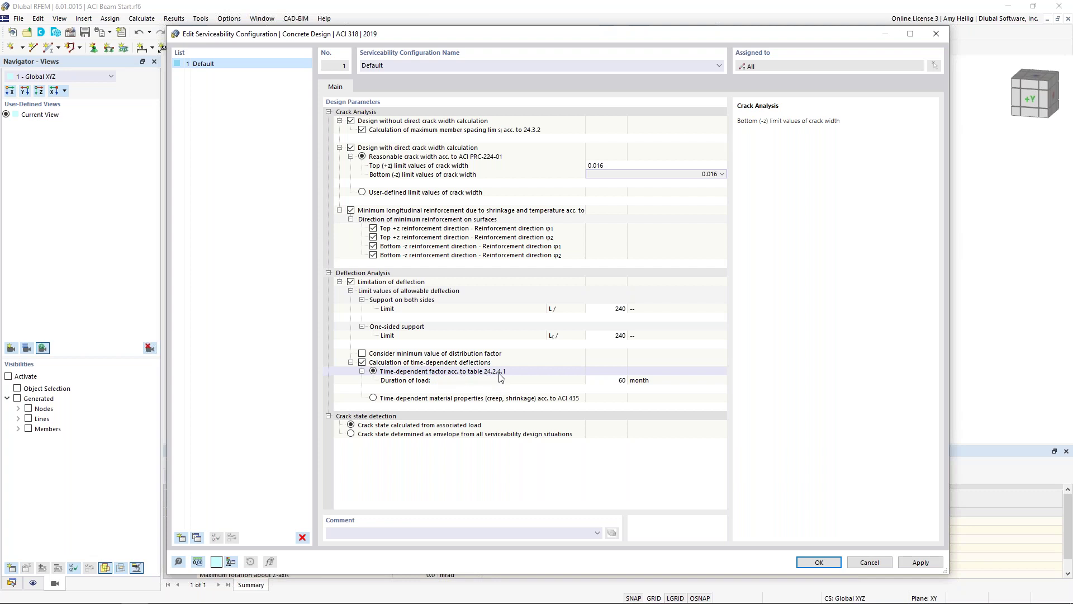
Step: Turn off the calculation of time-dependent deflections and accept the serviceability configuration
click(373, 398)
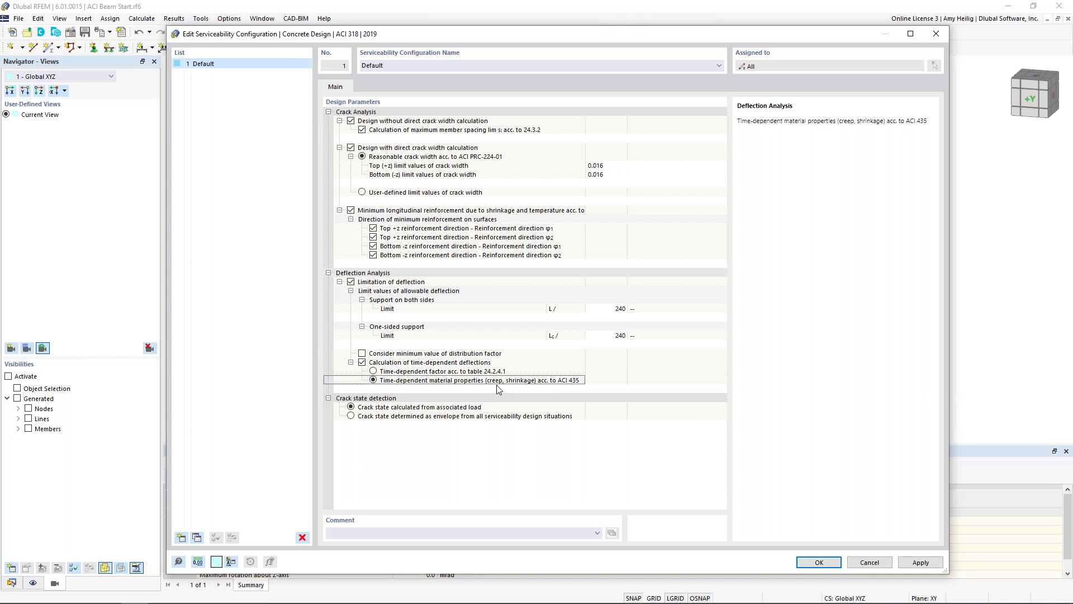
click(362, 363)
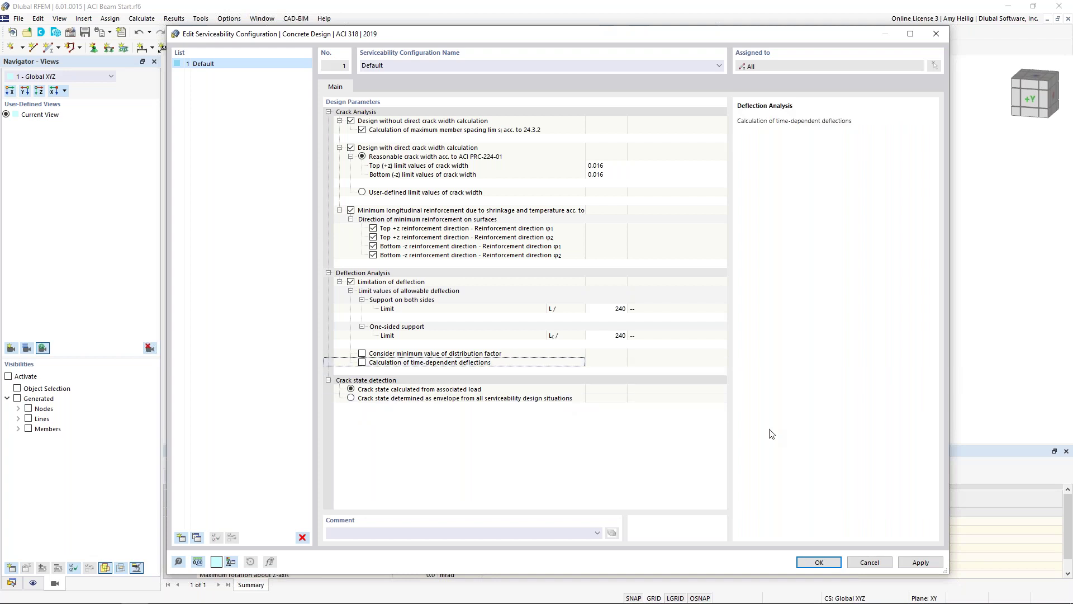
click(807, 562)
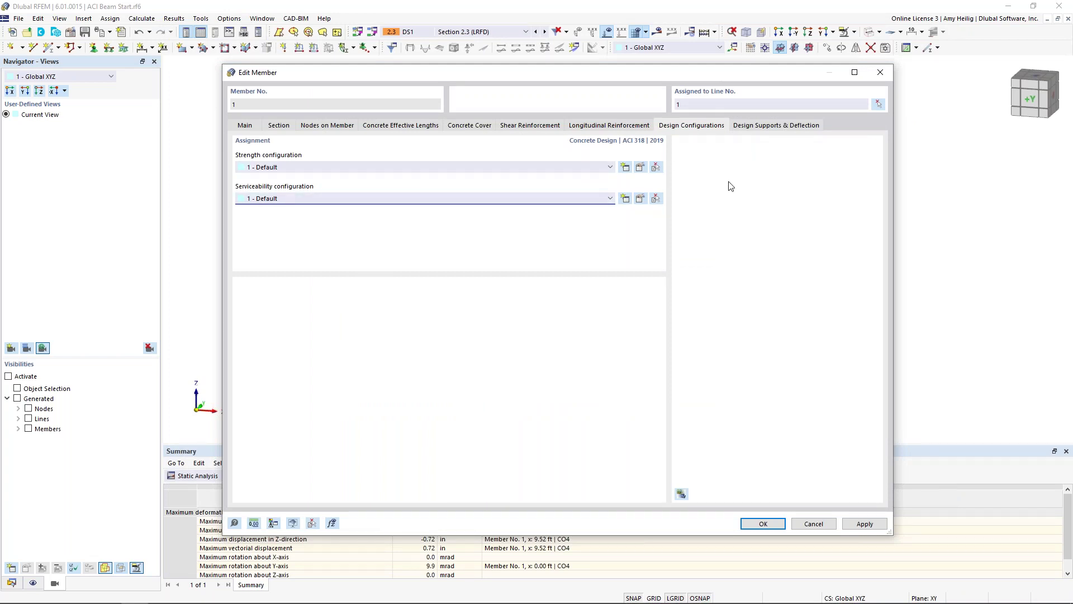
Step: Create a concrete design support with a 16 in support width at the member start
click(767, 126)
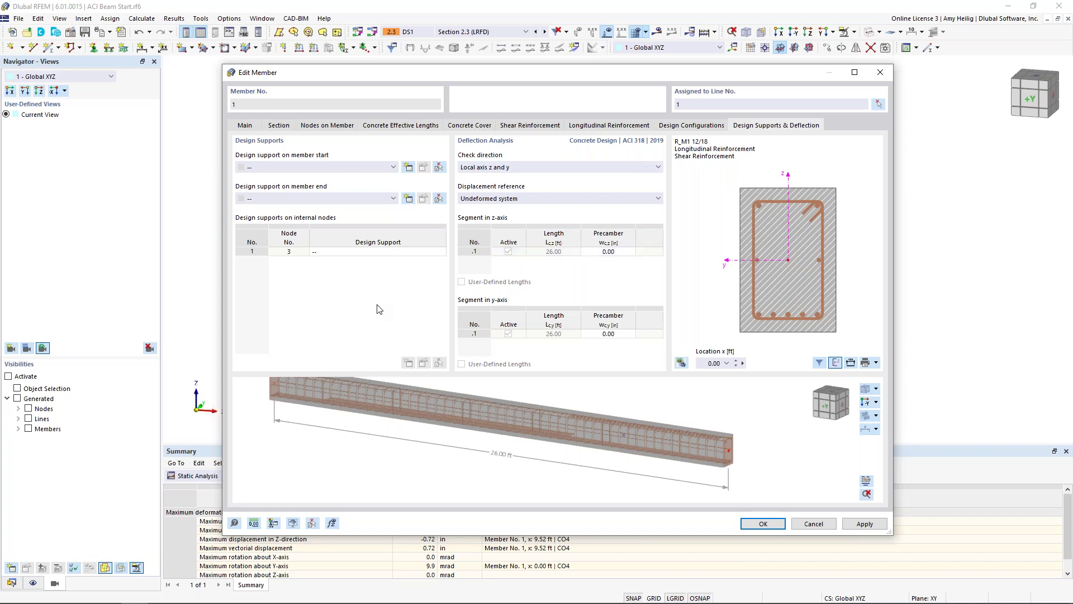
drag(642, 78, 612, 334)
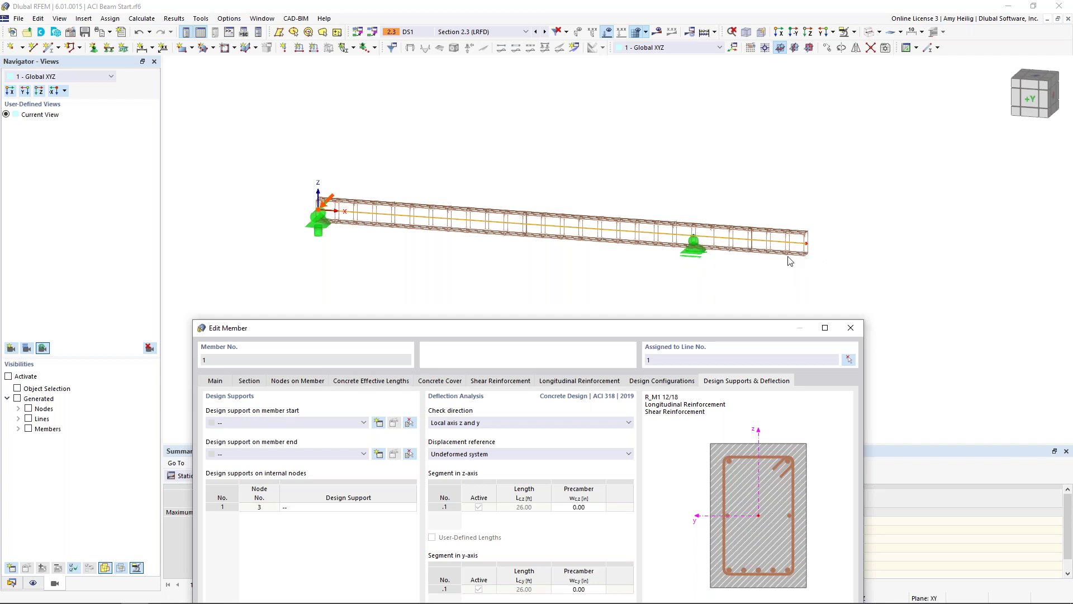
drag(754, 330, 777, 66)
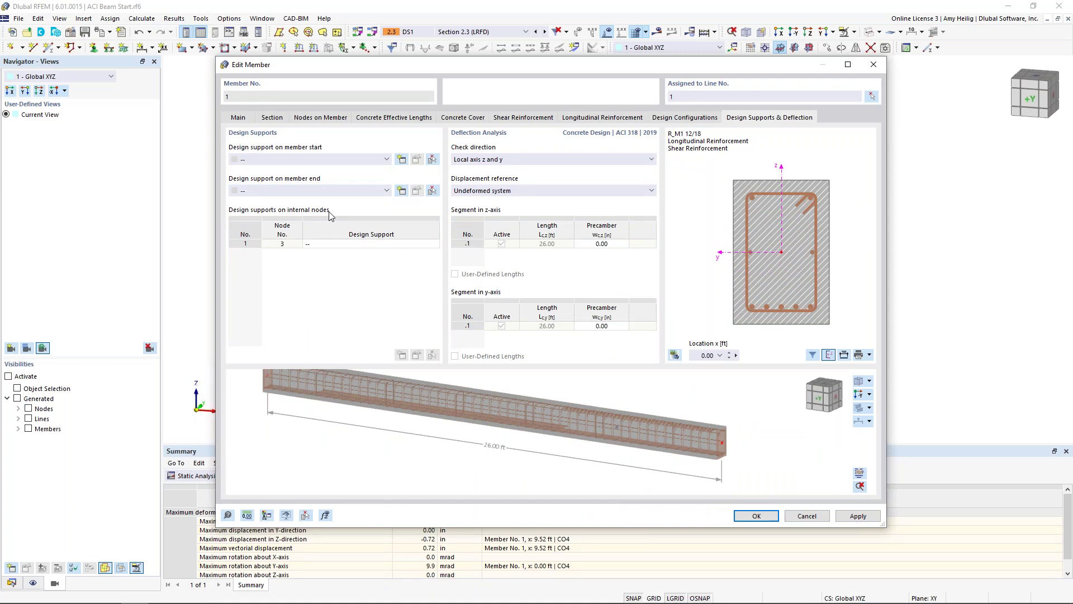
scroll(551, 391, down, 2)
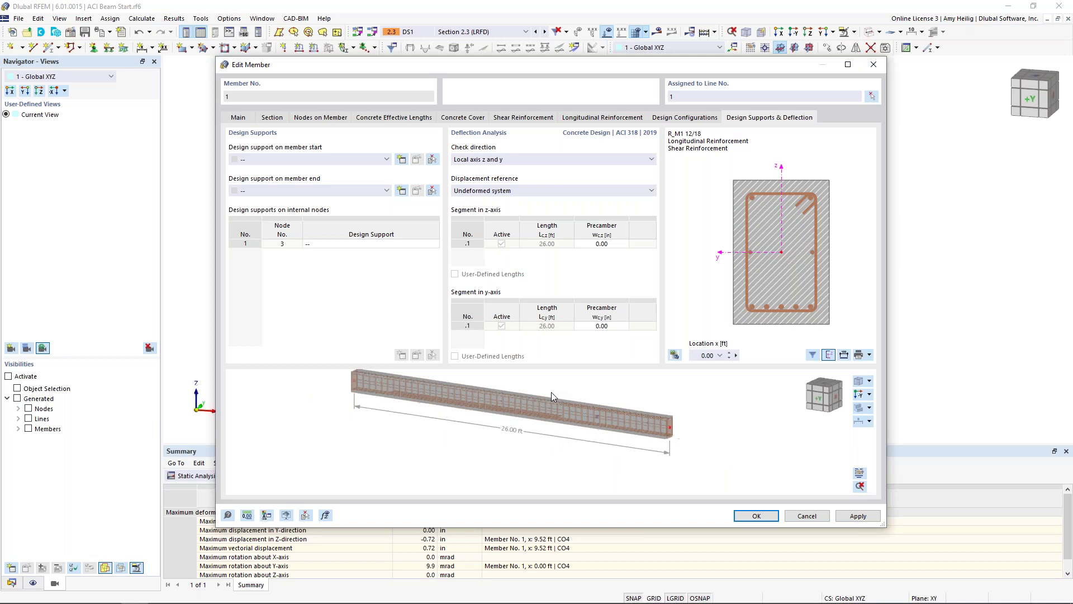
middle_drag(551, 392, 552, 404)
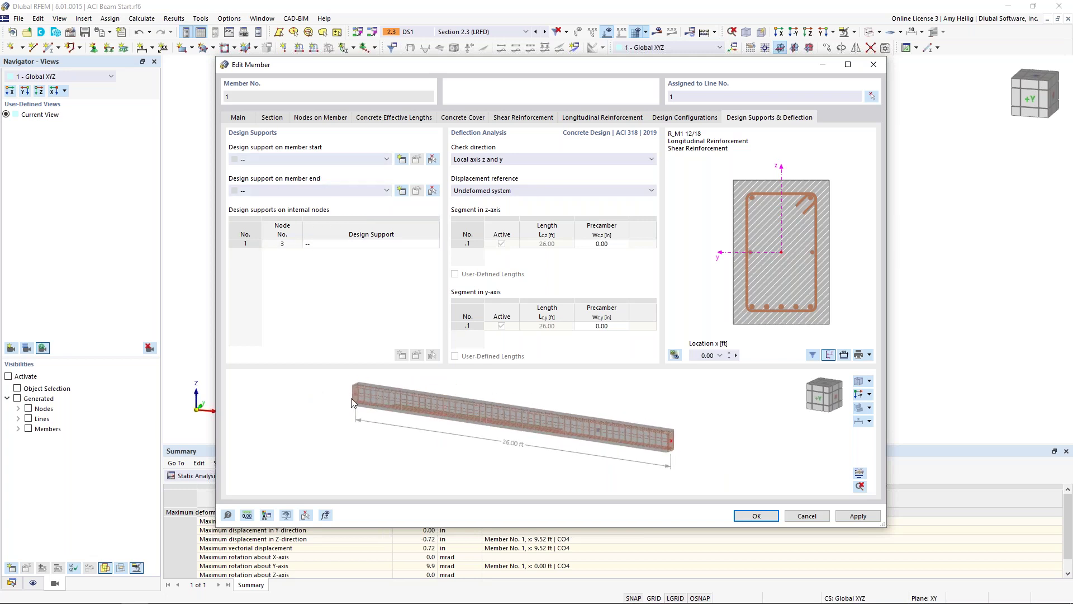
click(402, 161)
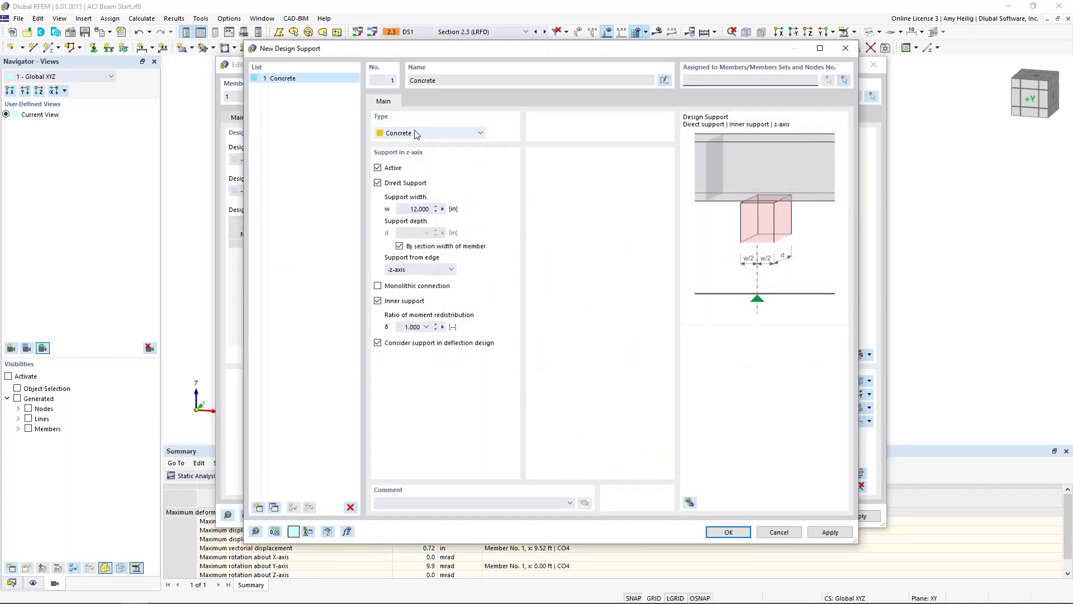
click(412, 209)
text(16)
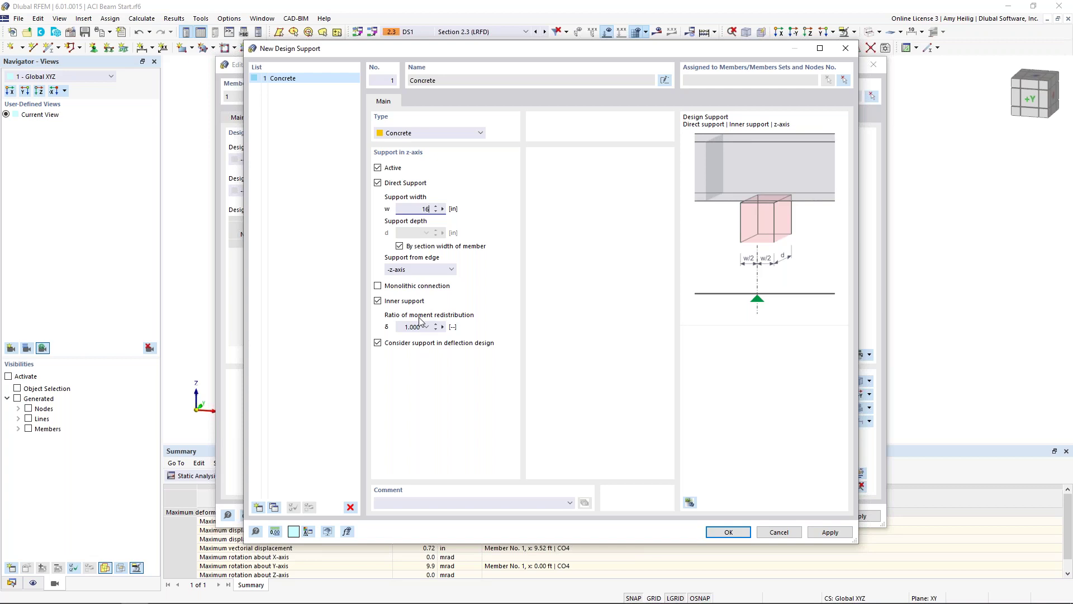
click(725, 532)
Step: Create a second concrete design support at internal node 3 with a 16 in support width and a moment redistribution ratio of 0.75
scroll(409, 413, up, 3)
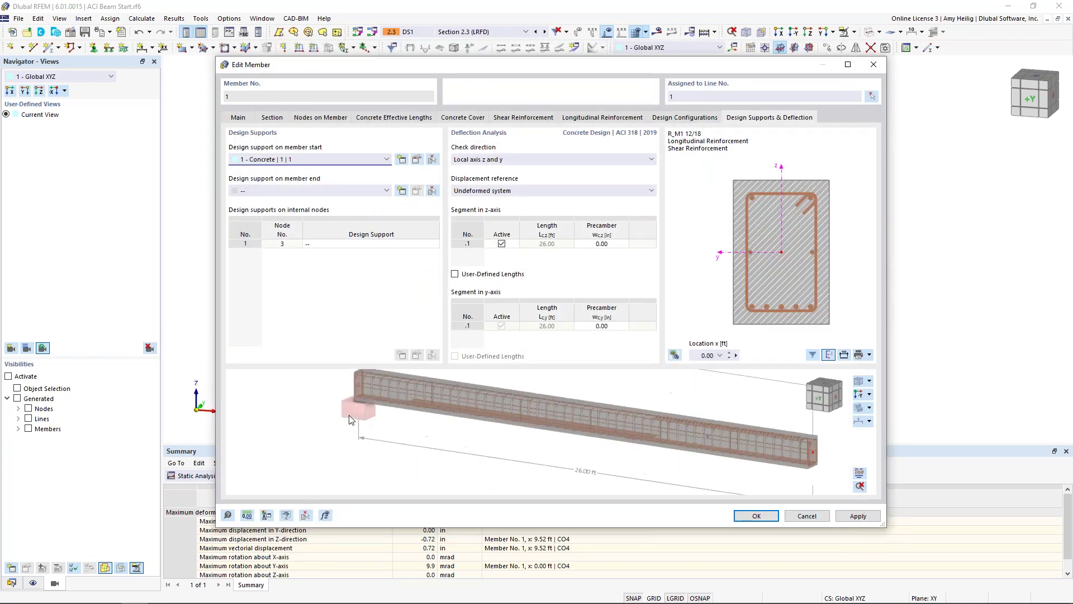
ctrl+middle_drag(409, 412, 442, 464)
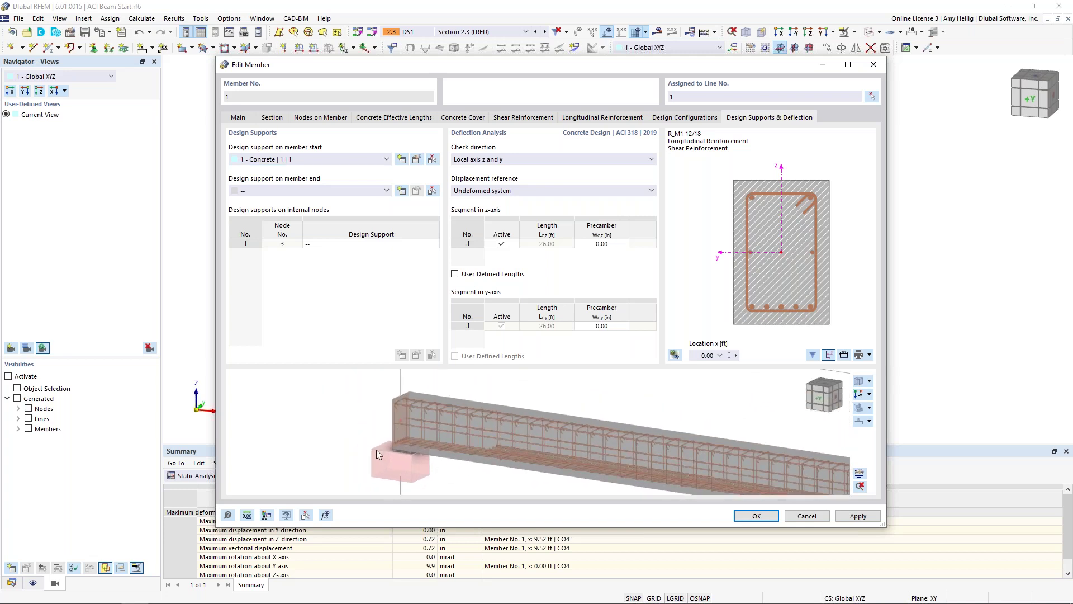
scroll(402, 444, down, 5)
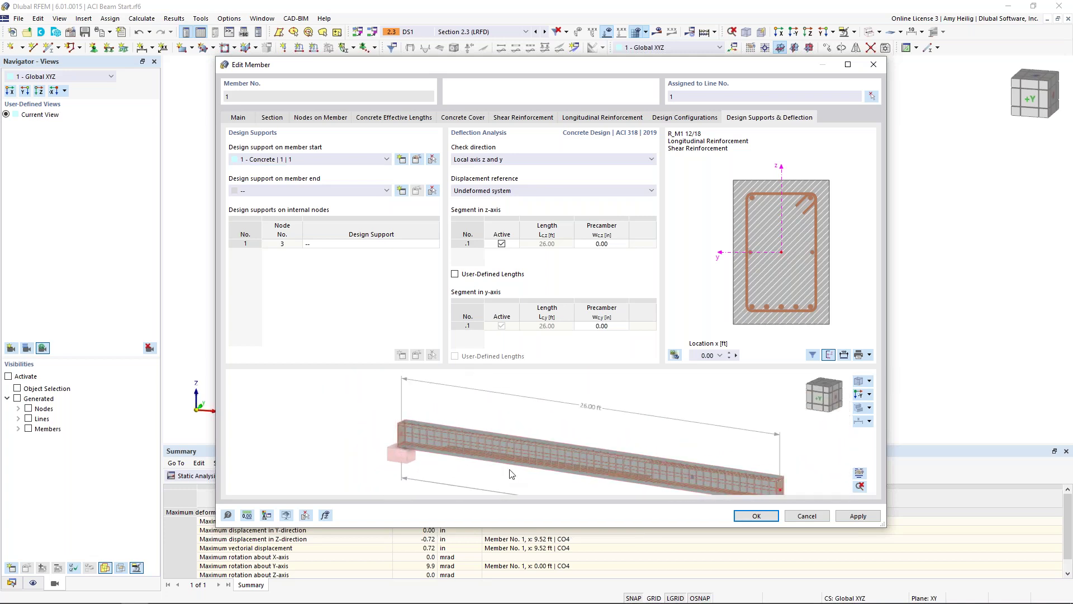
middle_drag(499, 460, 459, 452)
middle_drag(561, 423, 541, 410)
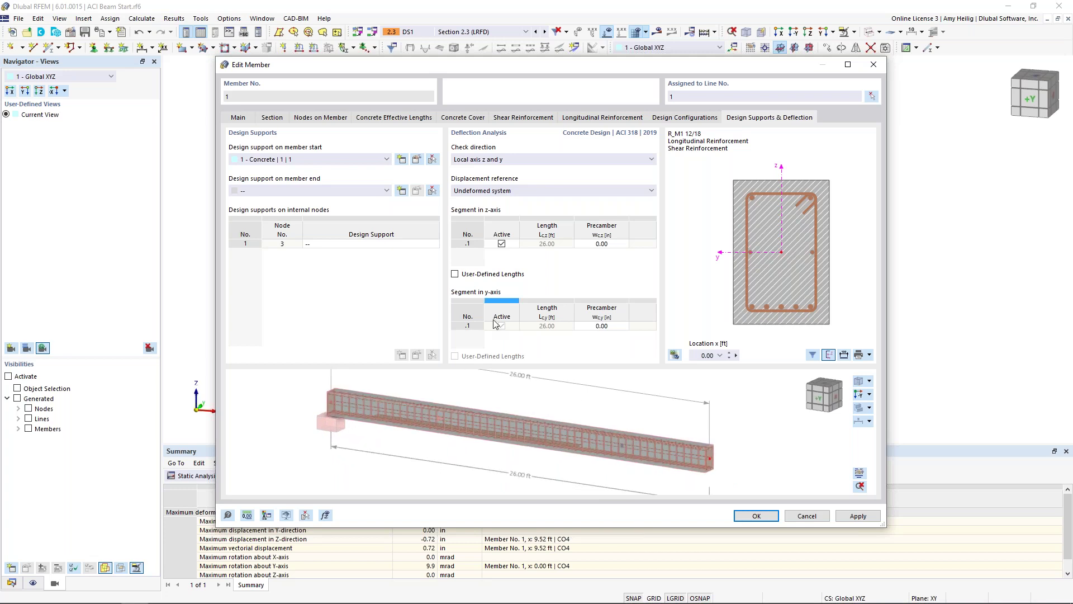
click(341, 244)
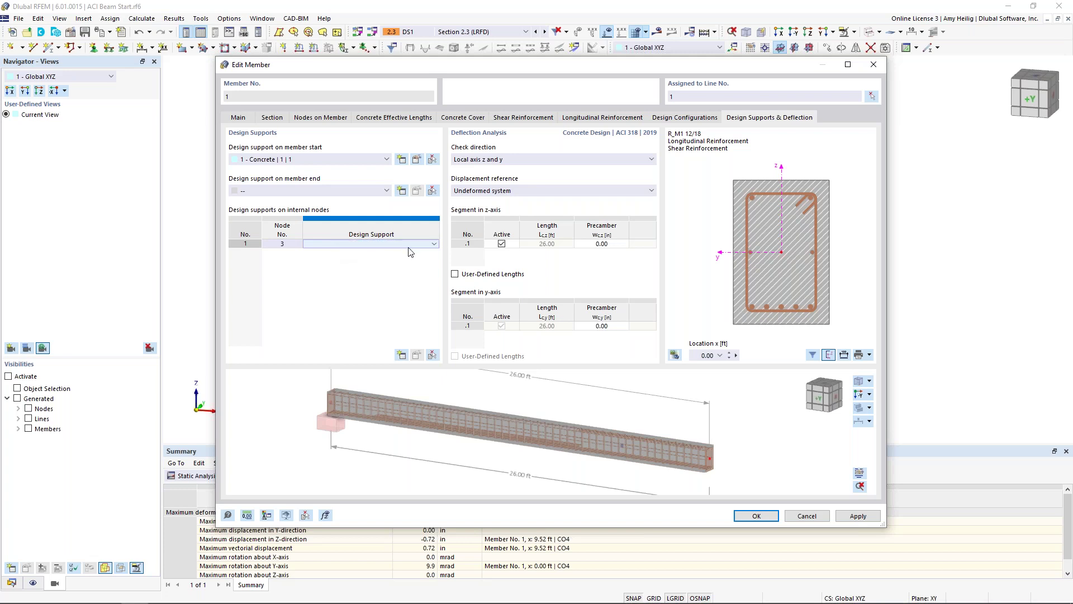
click(434, 245)
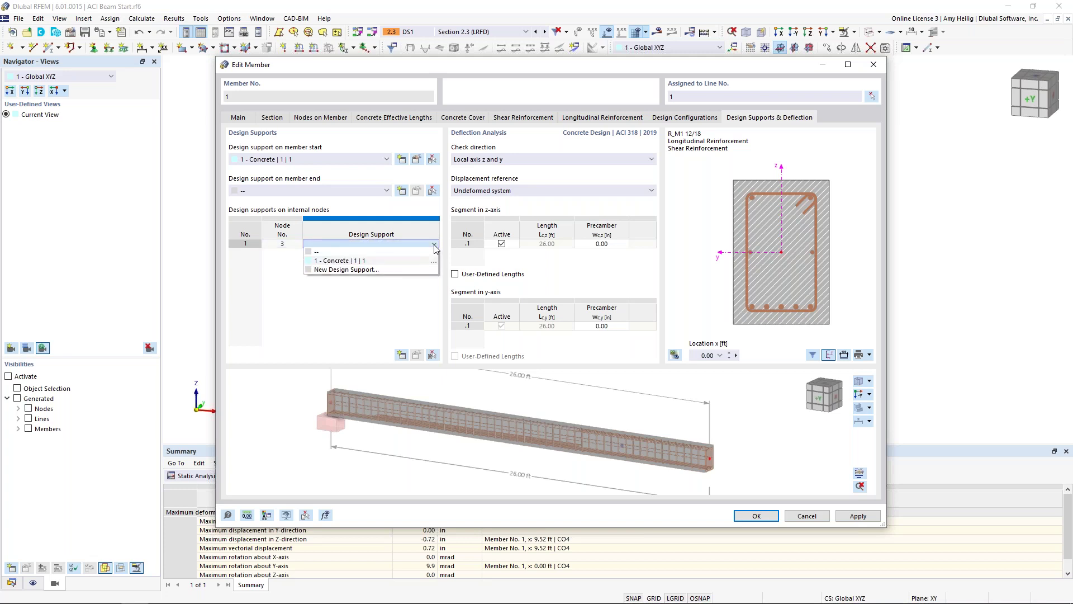
click(413, 270)
double_click(419, 209)
text(16)
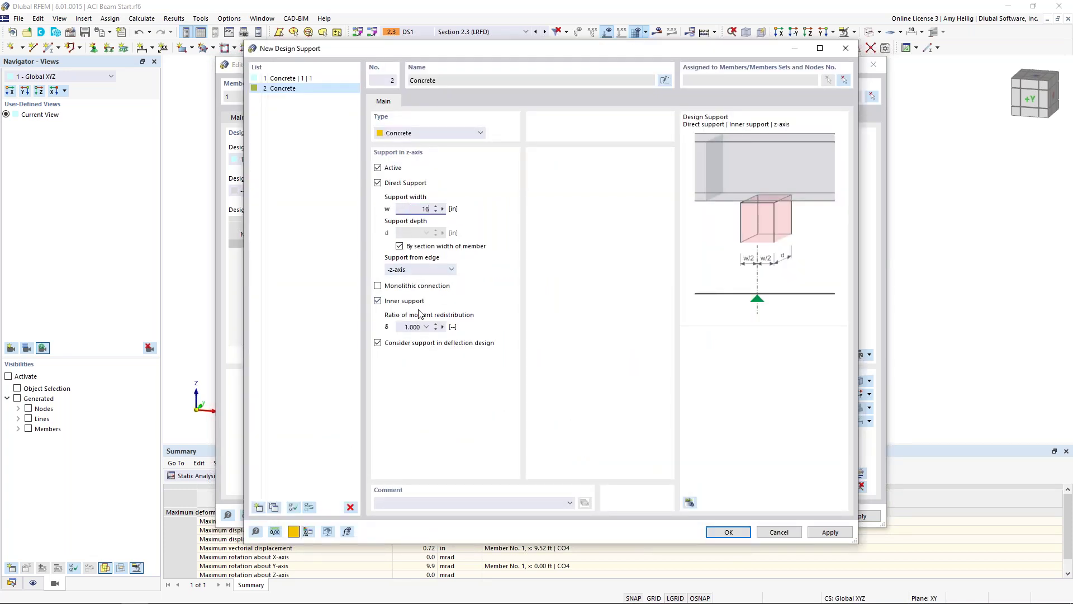
double_click(434, 326)
text(0.75)
click(728, 531)
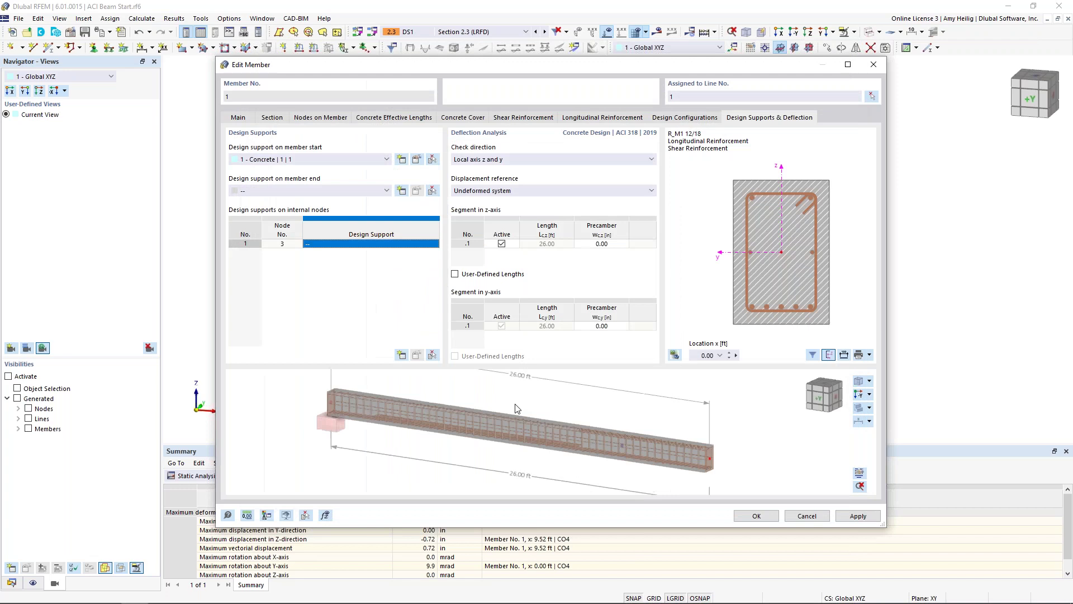
Step: Check the design supports in the member preview, review the z-axis deflection segments, and accept the member changes
scroll(629, 479, up, 4)
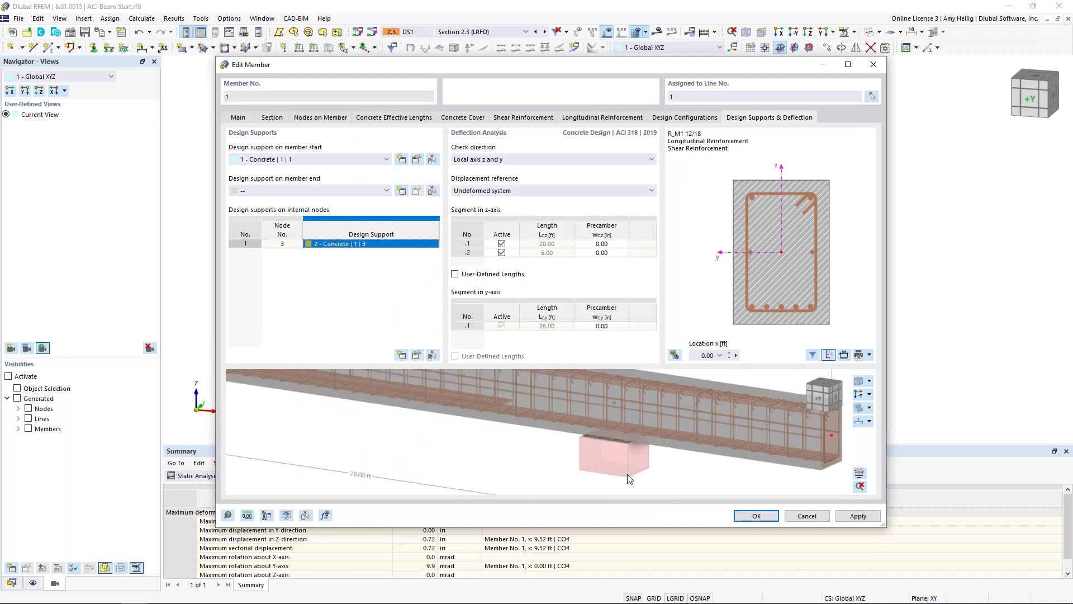
scroll(620, 454, down, 4)
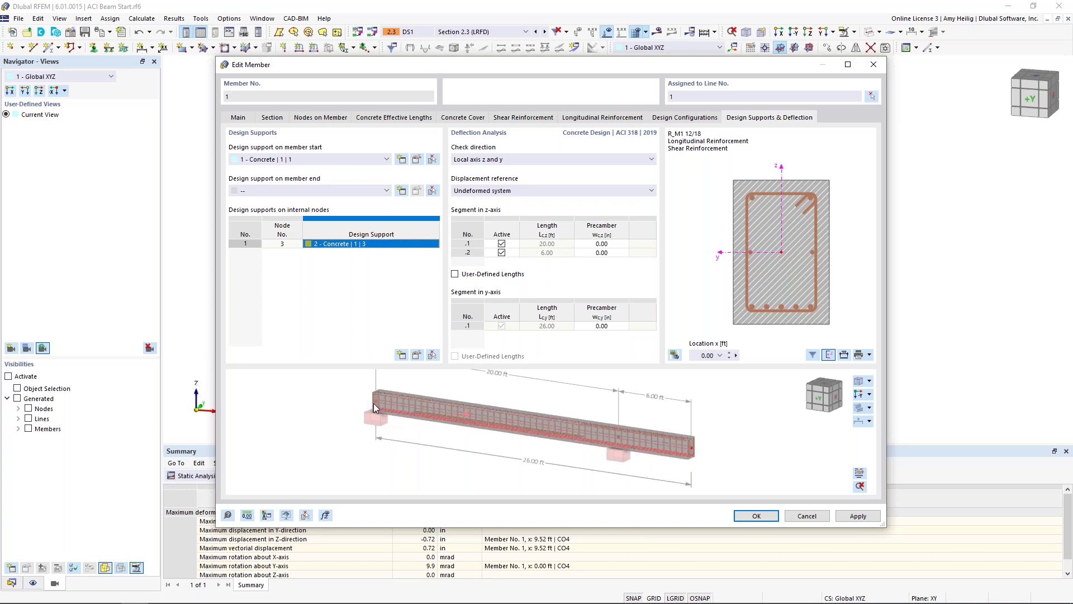
mouse_move(374, 402)
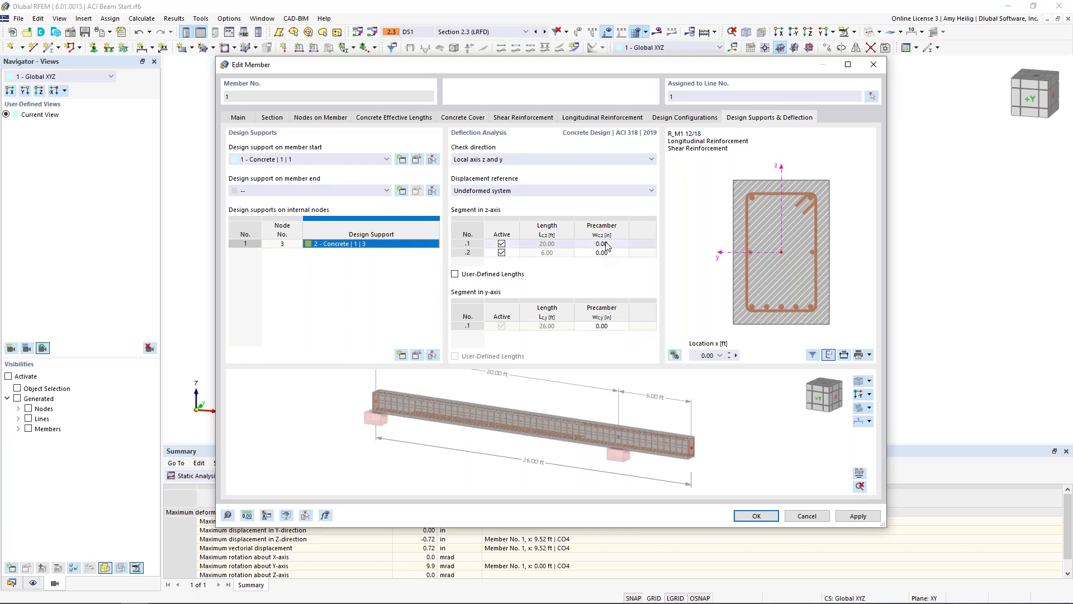
click(539, 253)
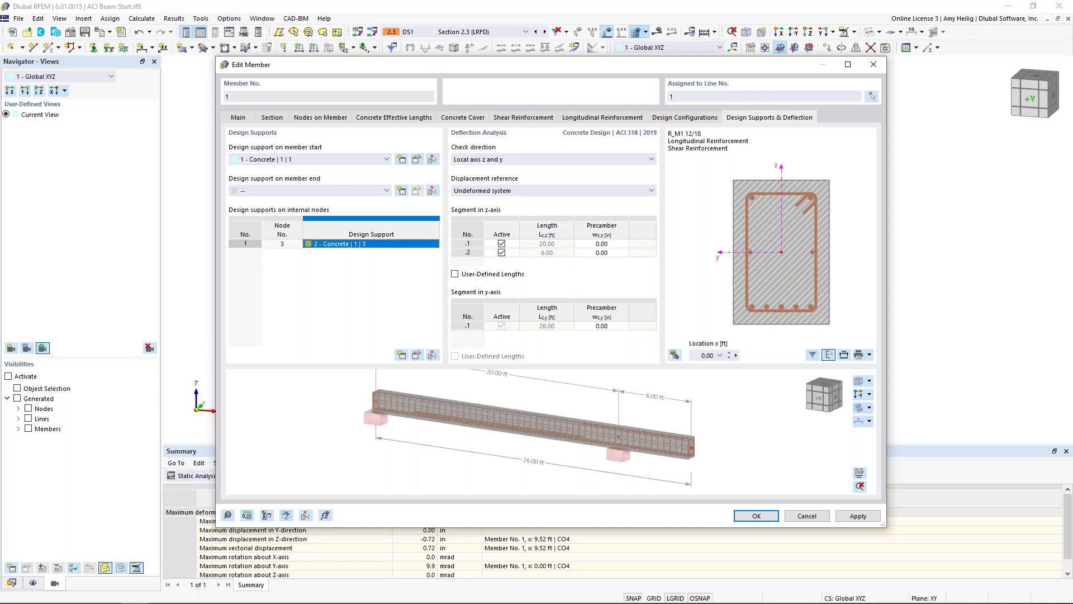
click(756, 515)
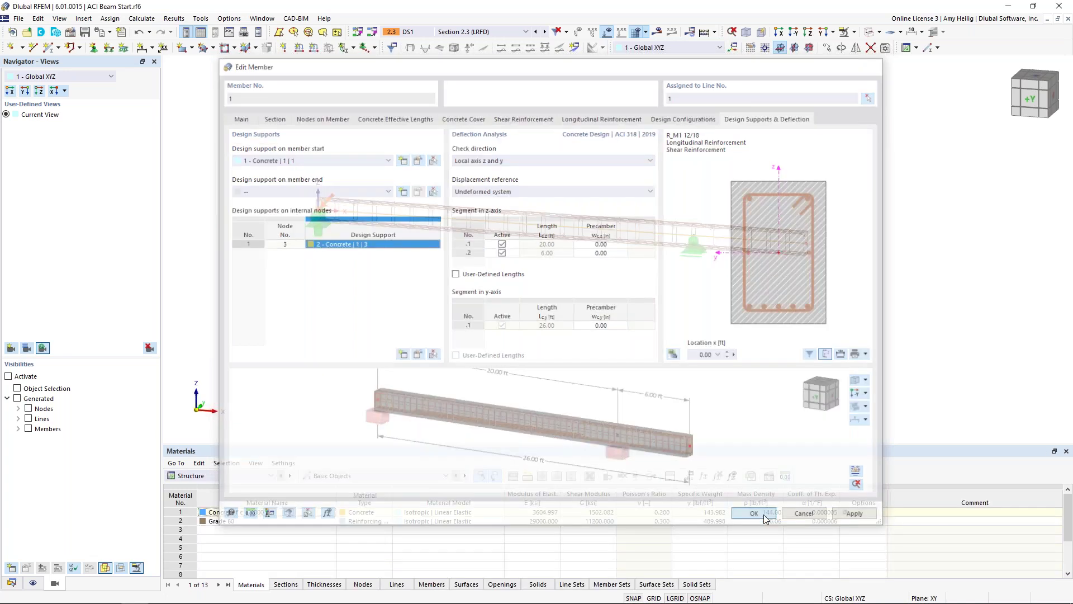
Step: Inspect the reinforced beam in the model, enlarge the table area and display the Concrete Design input data
mouse_move(697, 317)
ctrl+middle_down()
mouse_move(595, 293)
mouse_move(701, 312)
ctrl+middle_up()
scroll(468, 273, up, 3)
scroll(551, 304, down, 1)
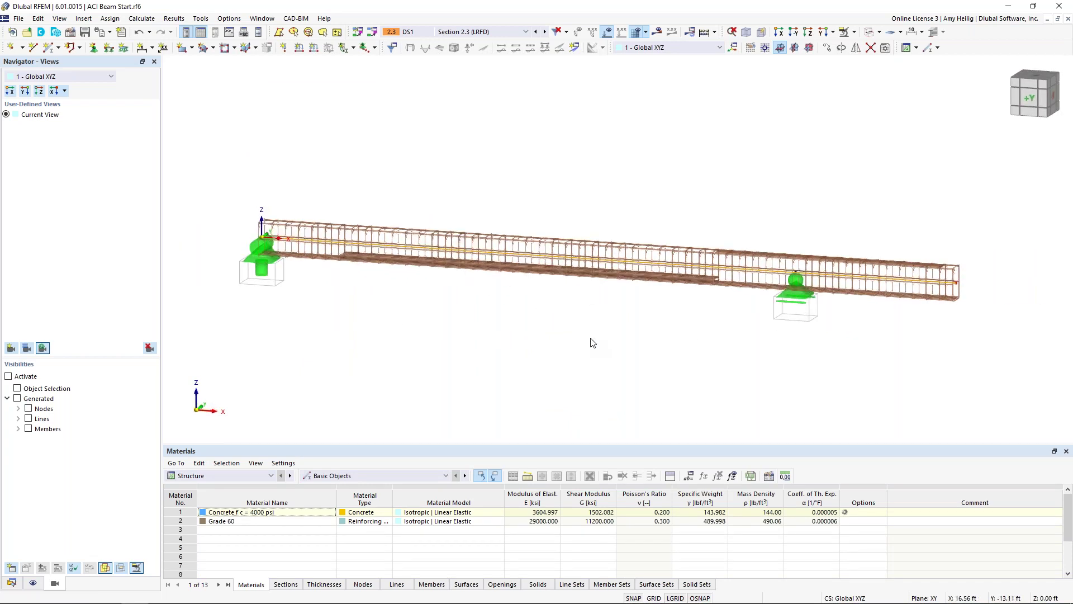
scroll(592, 343, down, 1)
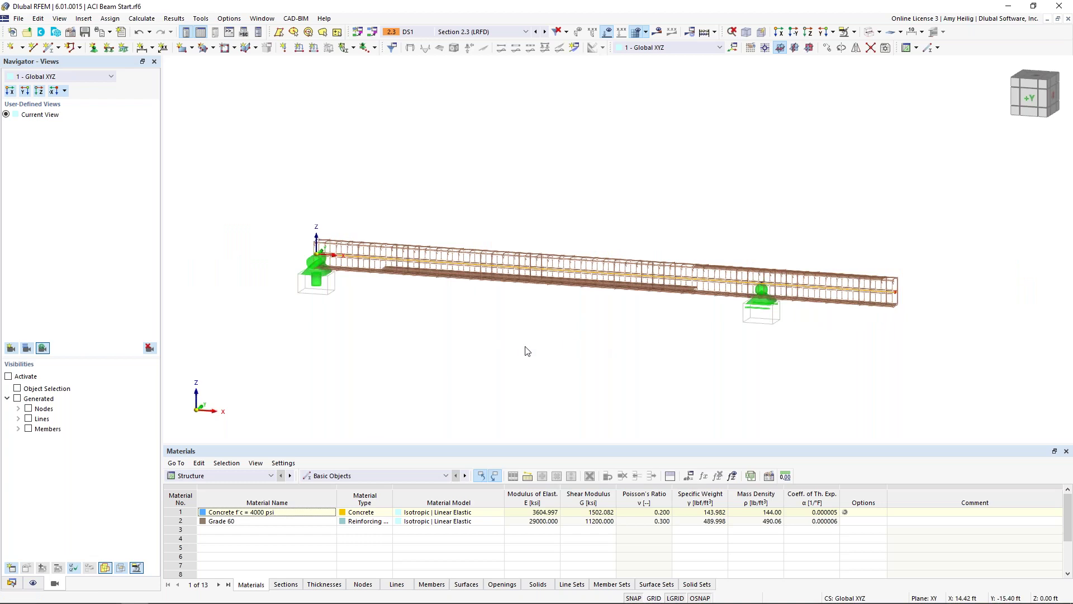
drag(381, 444, 395, 361)
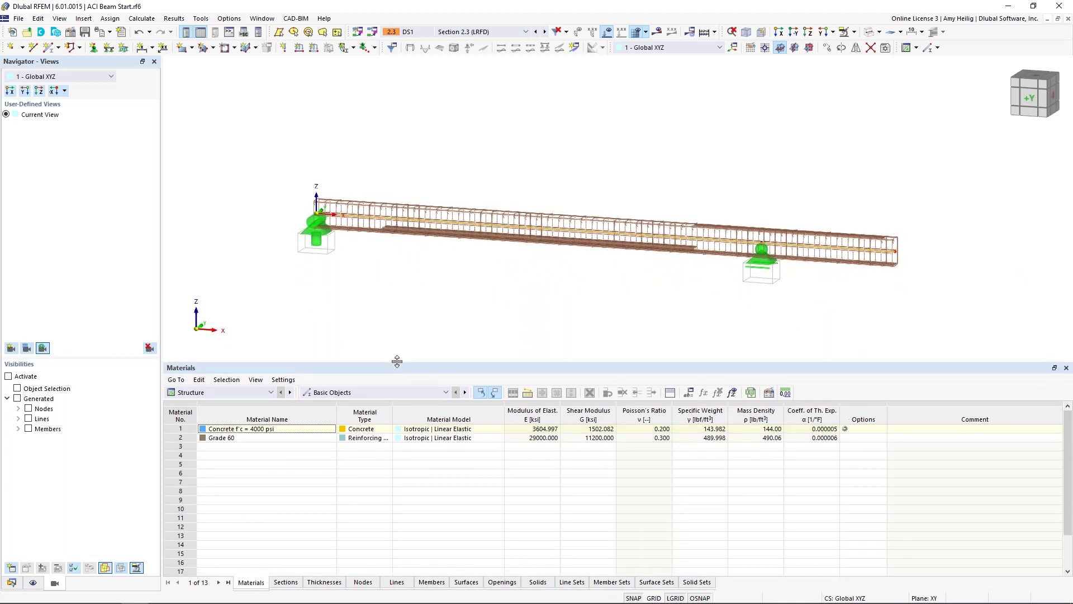
click(253, 394)
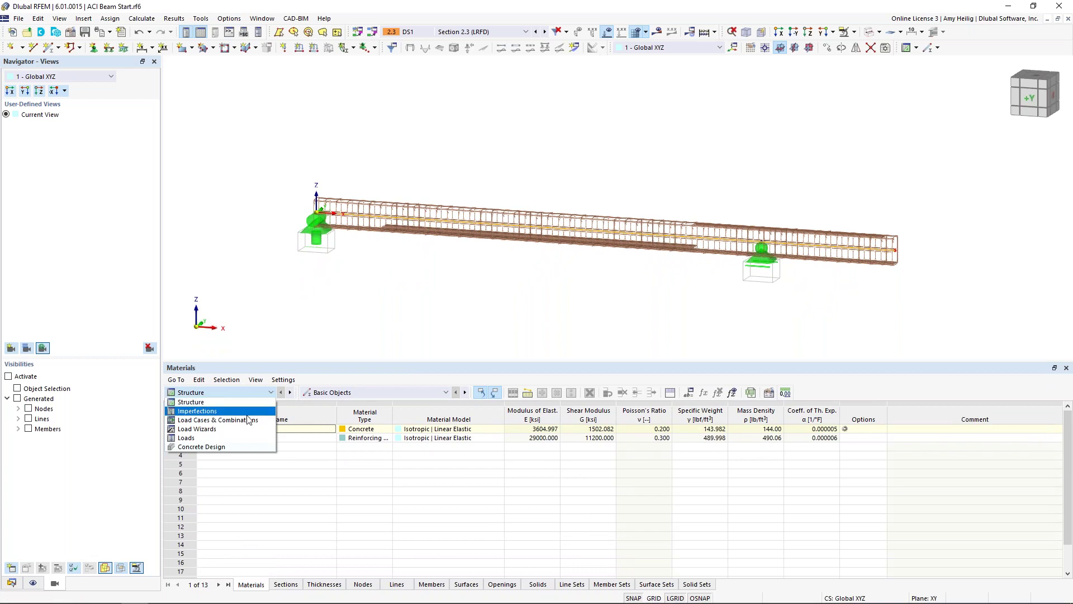
click(241, 448)
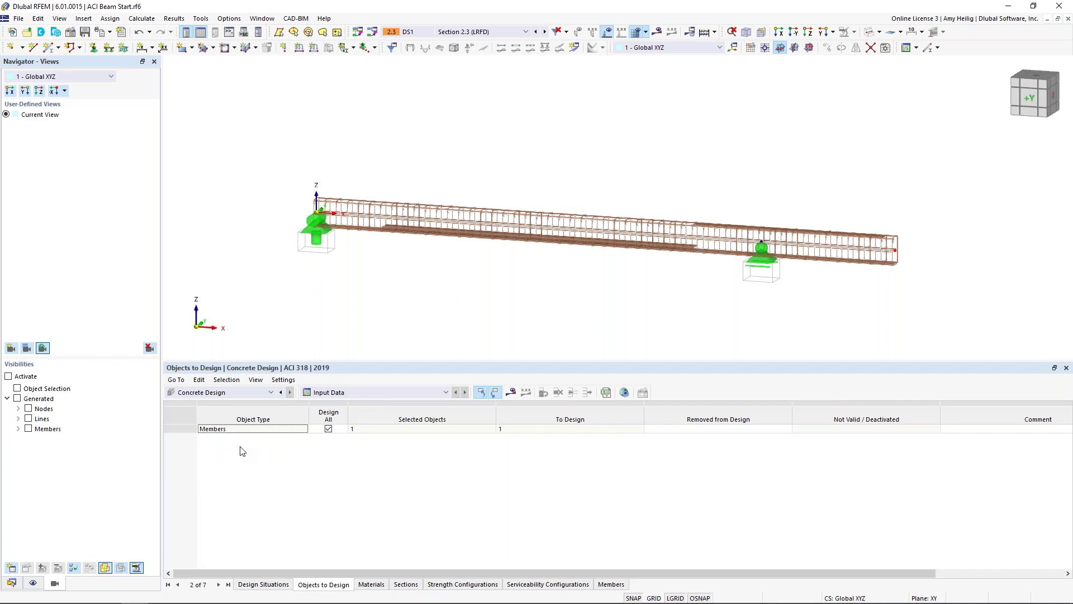
Step: Select Strength design (LRFD) as the limit state type for design situation DS1, Section 2.3 (LRFD)
click(267, 585)
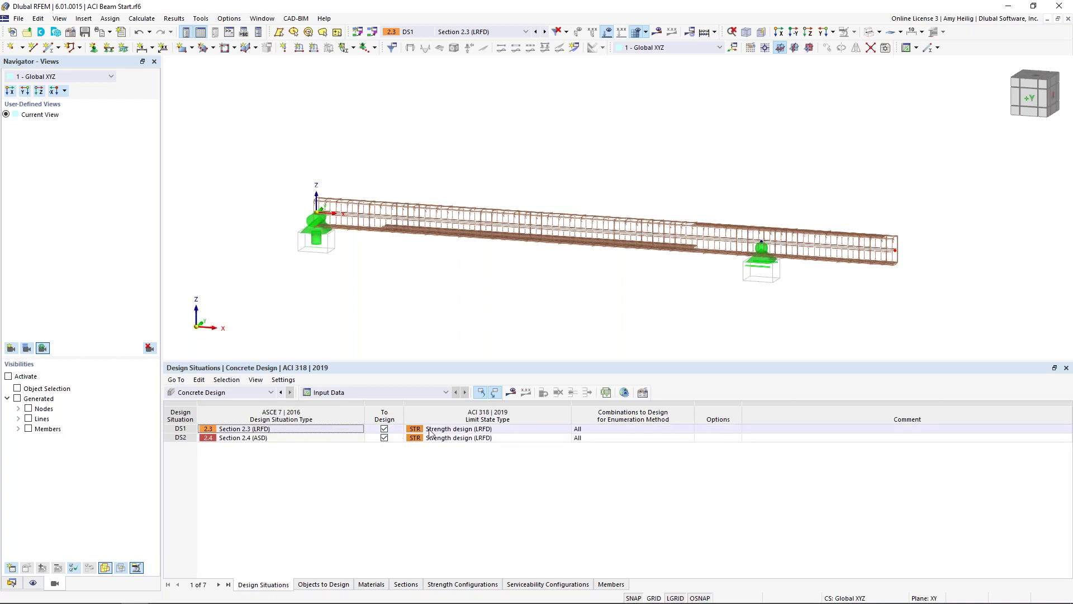
click(450, 431)
click(565, 430)
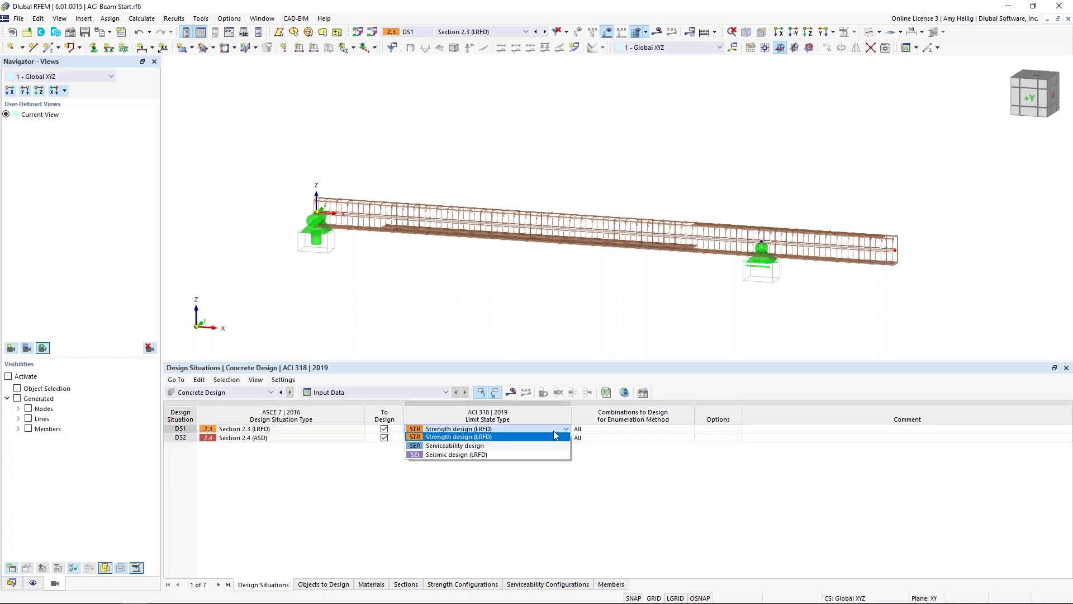
click(509, 440)
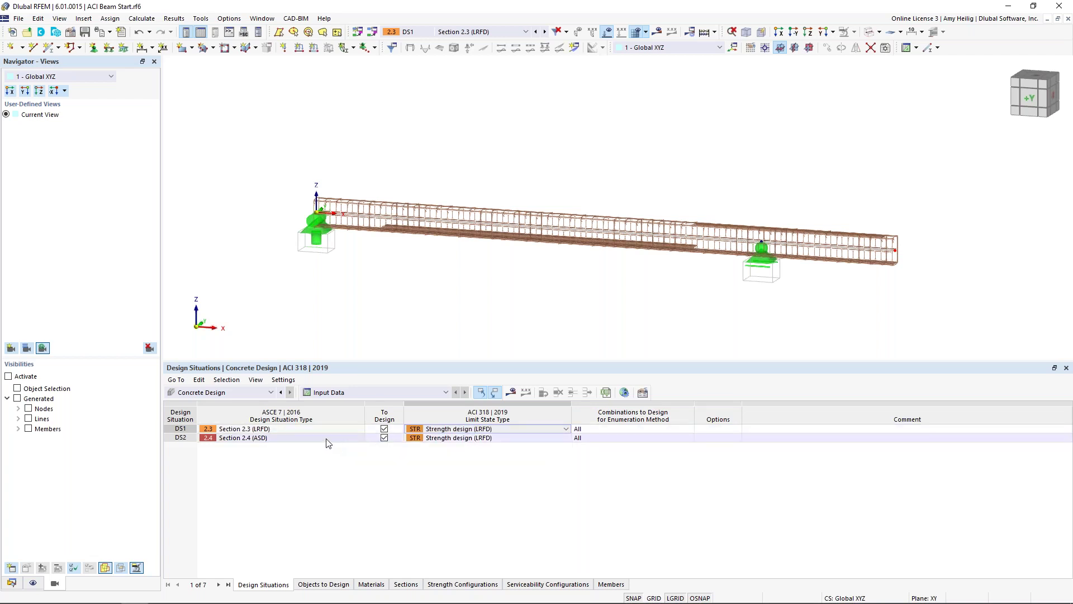
Step: Assign the Serviceability design limit state type to design situation DS2, Section 2.4 (ASD), and review the available alternatives
click(475, 441)
click(566, 439)
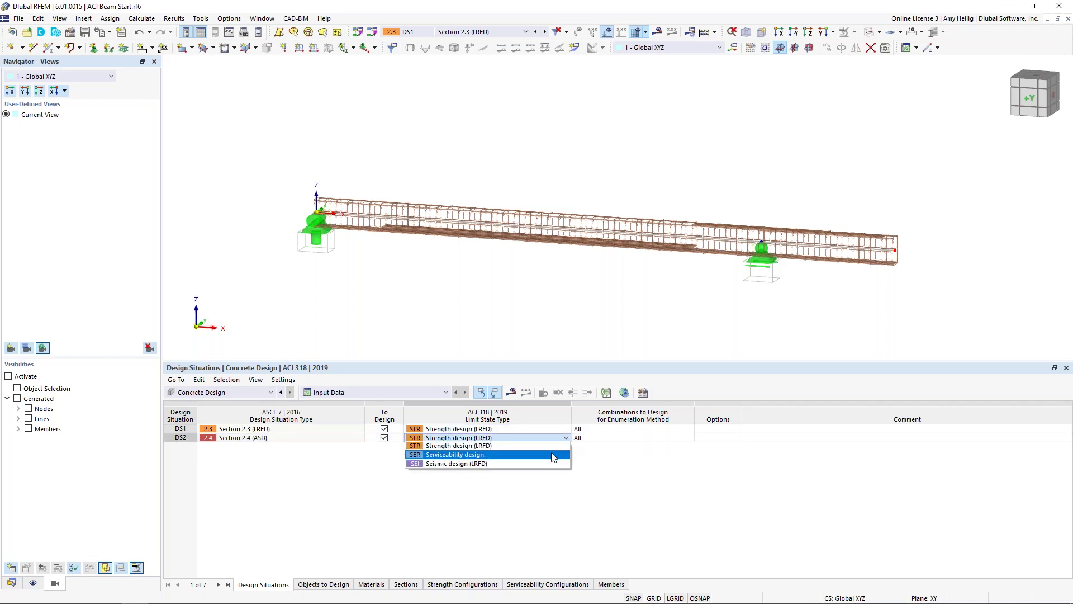
click(553, 455)
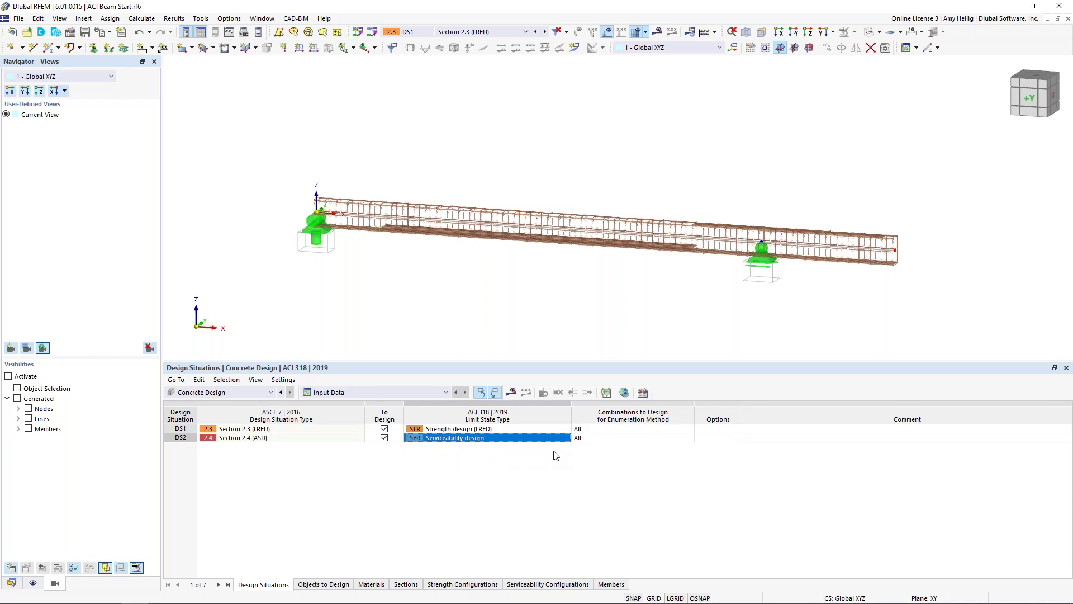
click(566, 439)
click(565, 439)
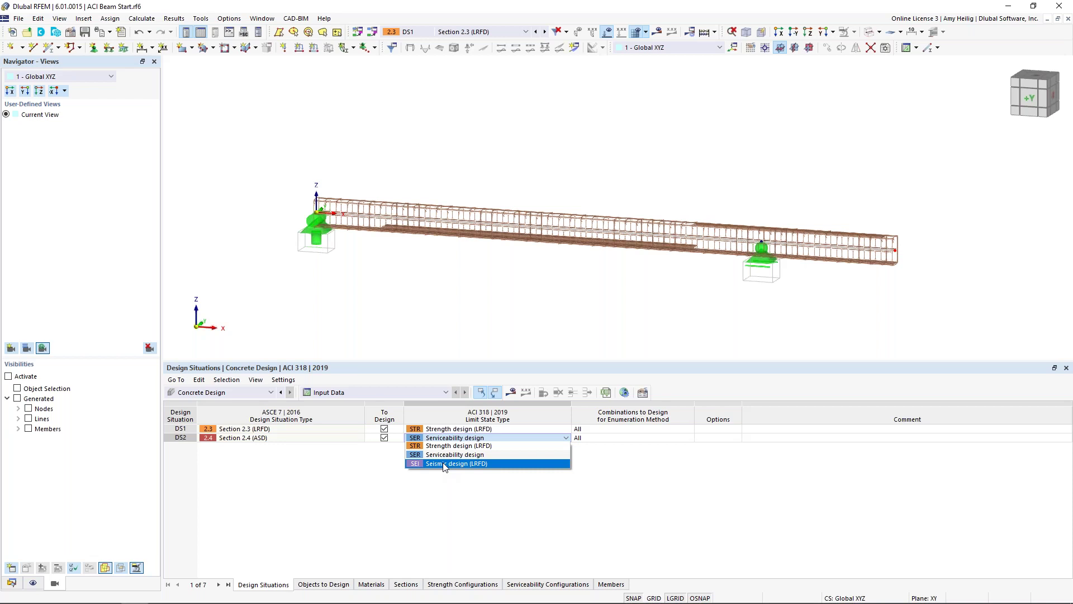
click(446, 484)
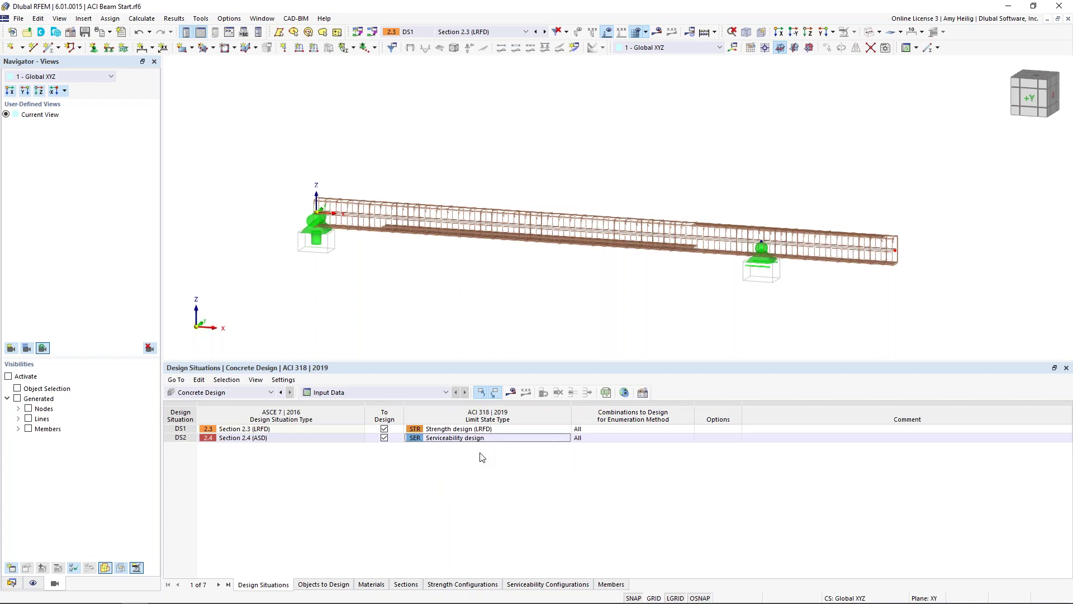
Step: Check the objects to design and run the Concrete Design calculation to get the member design ratios
click(319, 584)
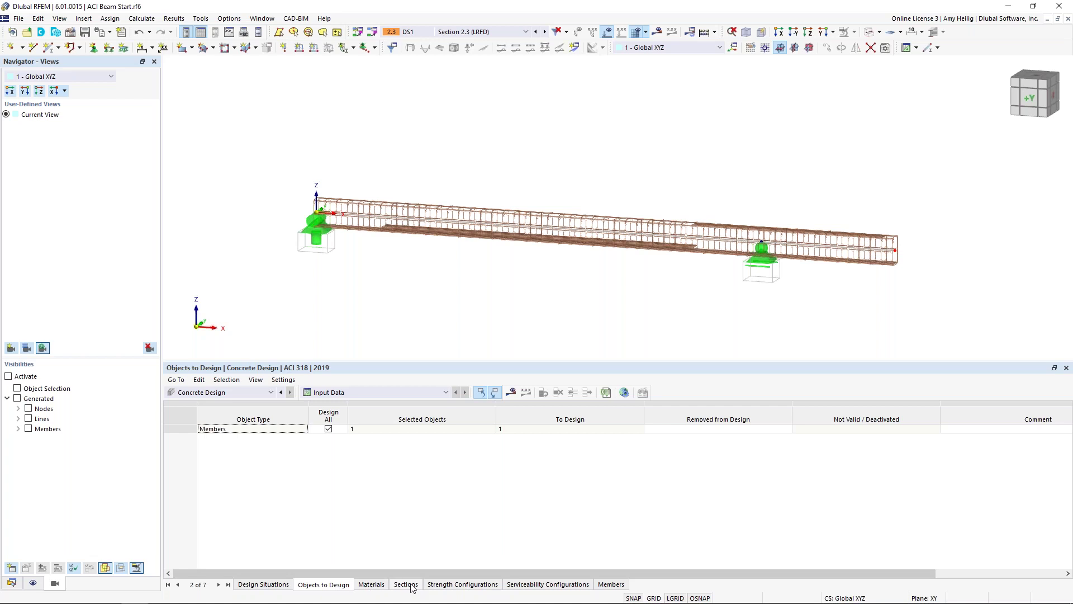
click(512, 393)
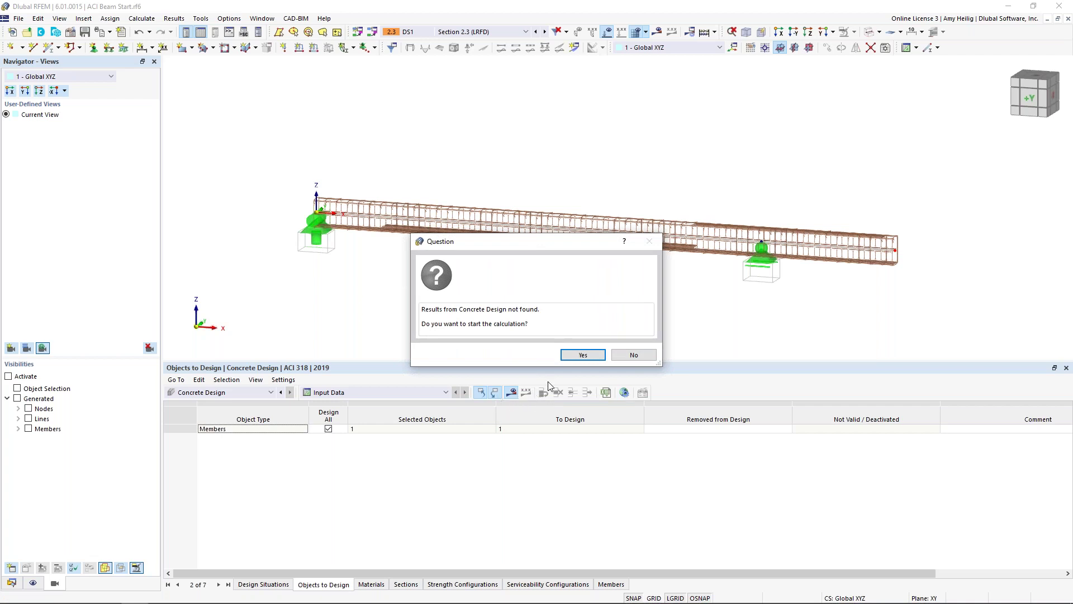
click(584, 356)
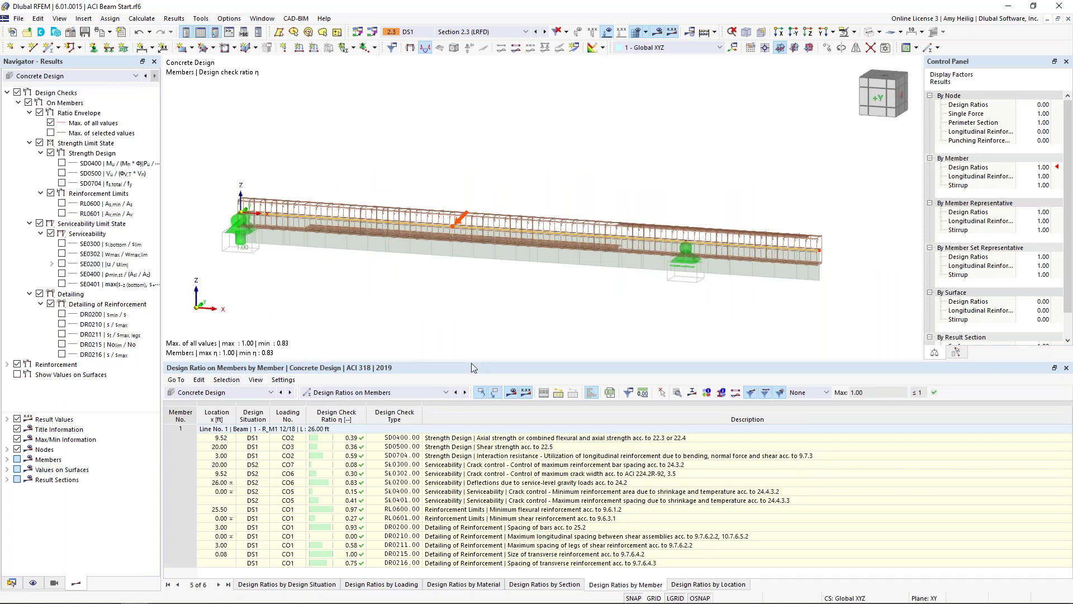
Step: Enlarge the results table area and keep the Design Ratios on Members category displayed
drag(471, 362, 495, 294)
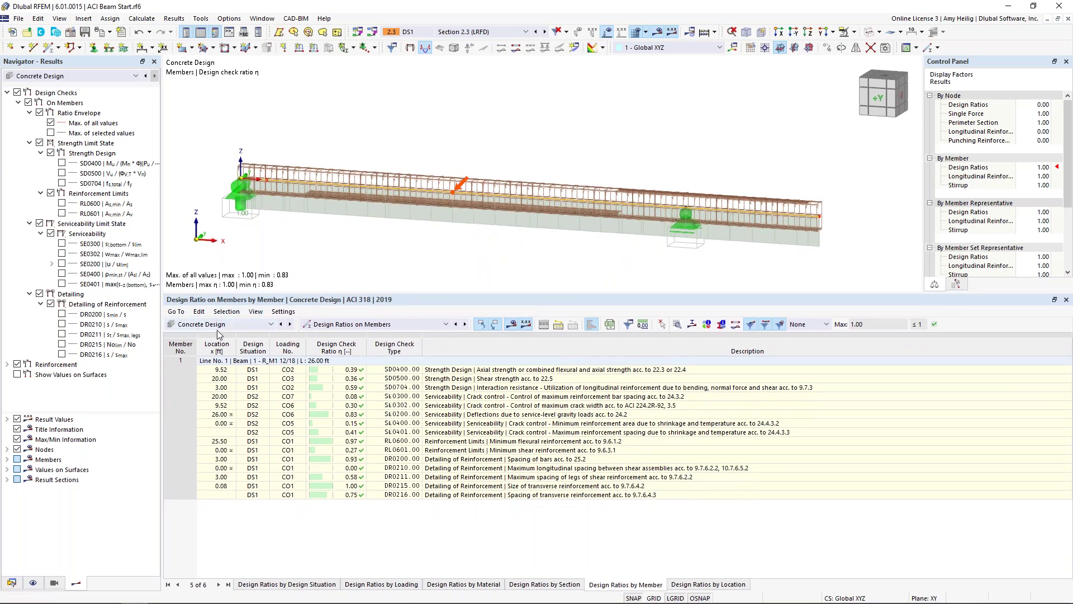
click(344, 327)
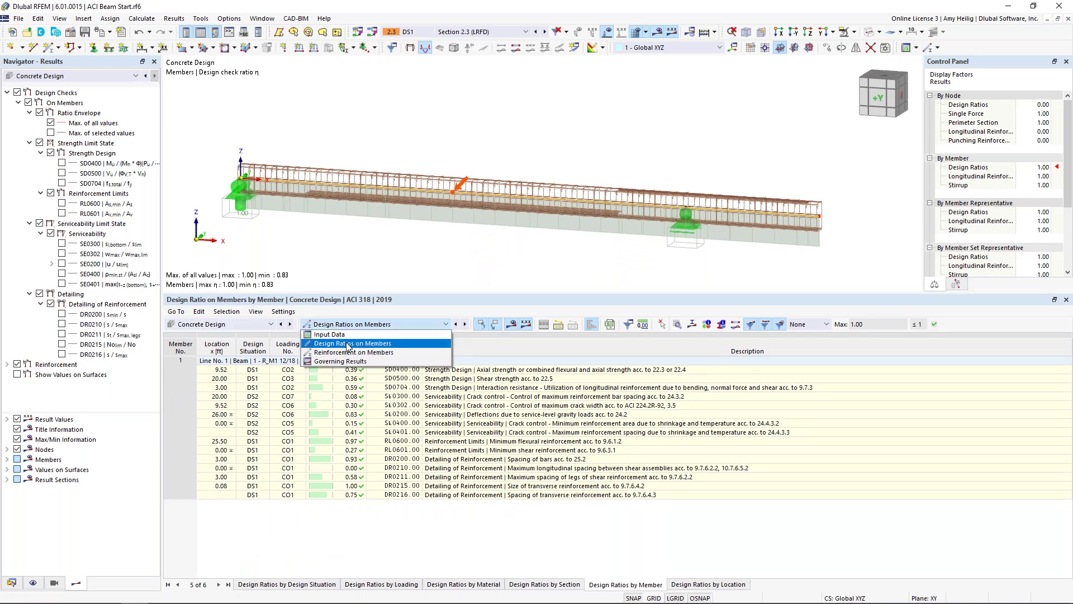
click(349, 344)
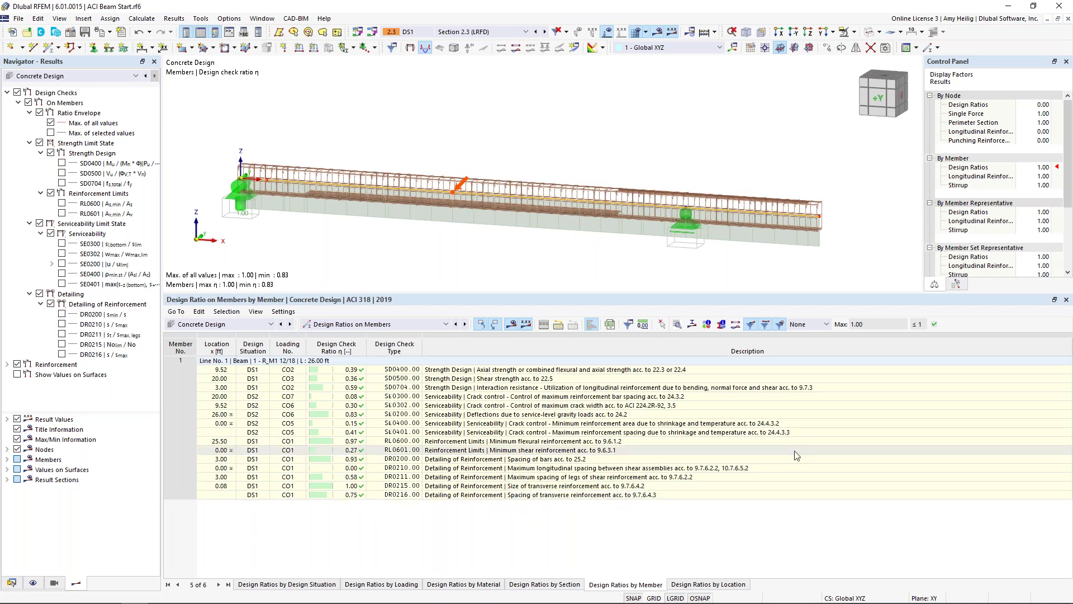
Step: Filter the member design ratios to Max to view the governing check, and reset the filter to None
click(826, 329)
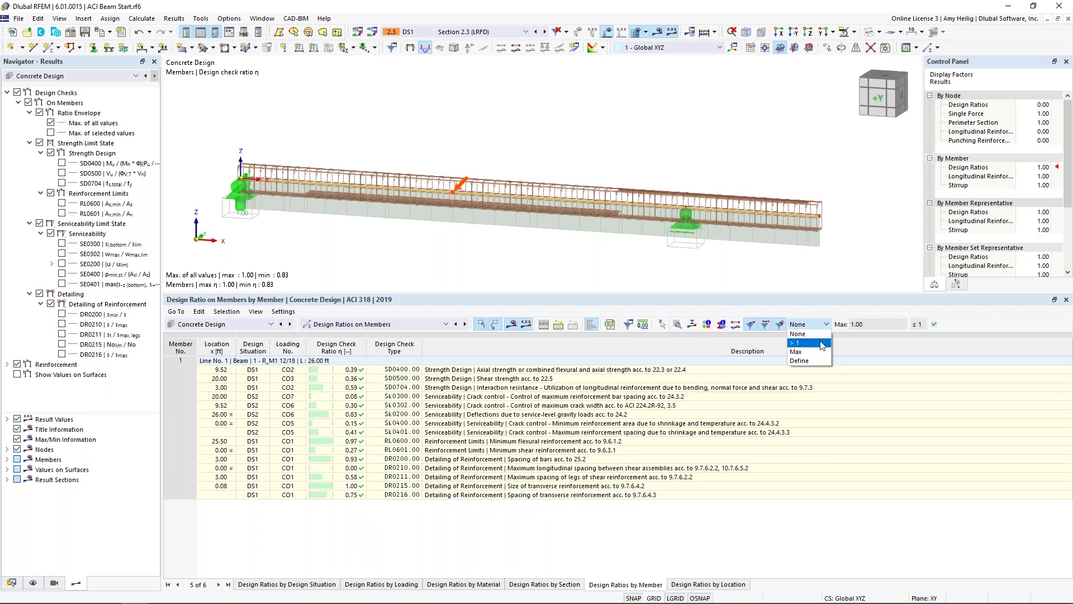
click(818, 351)
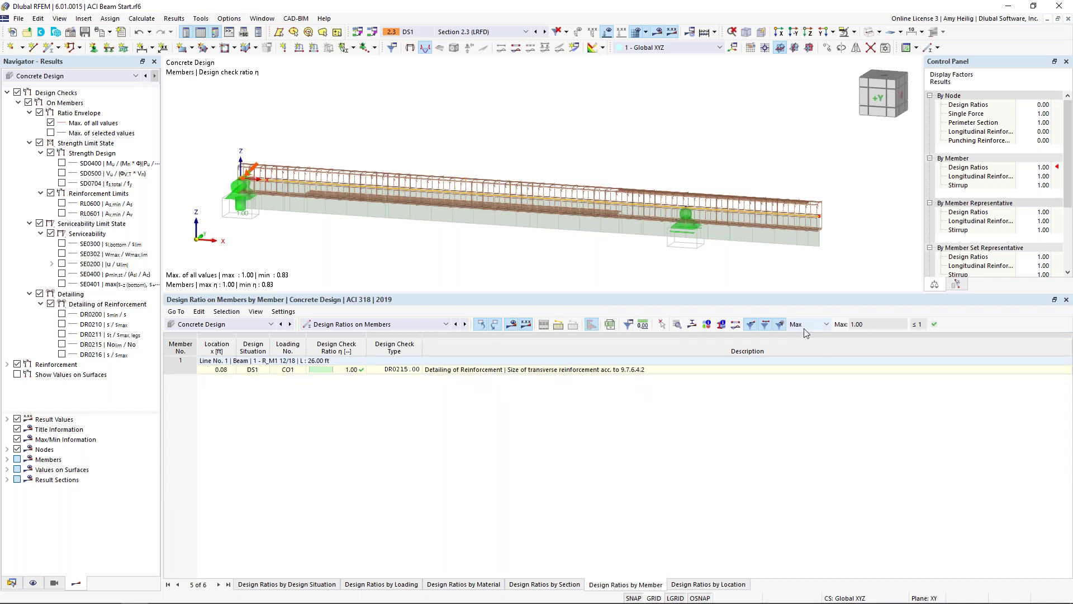
click(807, 325)
click(805, 333)
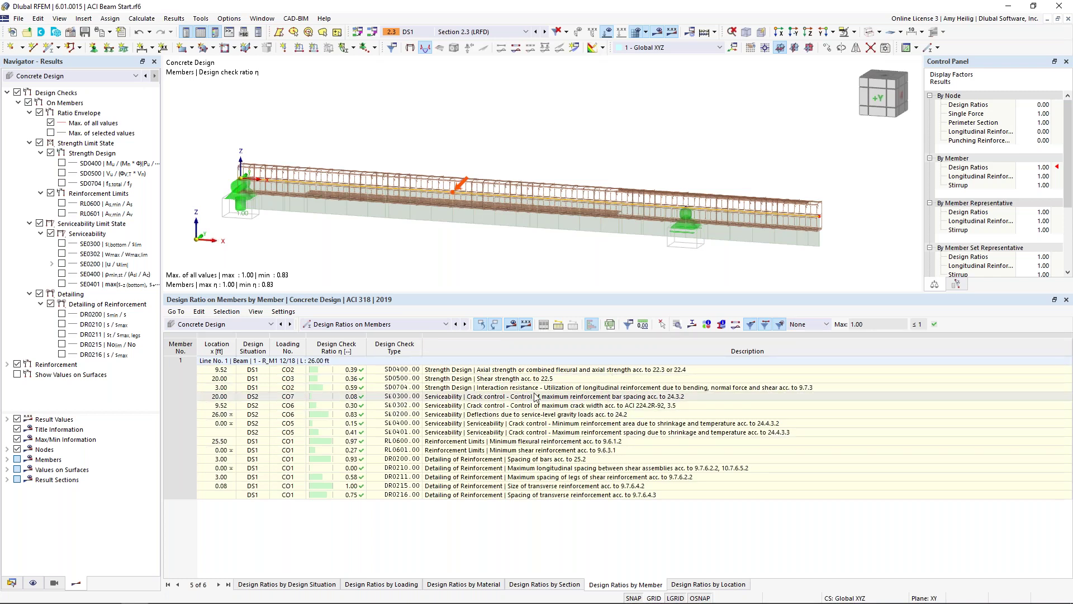
Step: Select the SE0302 crack width, SE0400 minimum reinforcement and SE0200 deflection checks in turn to locate them on the beam
click(520, 406)
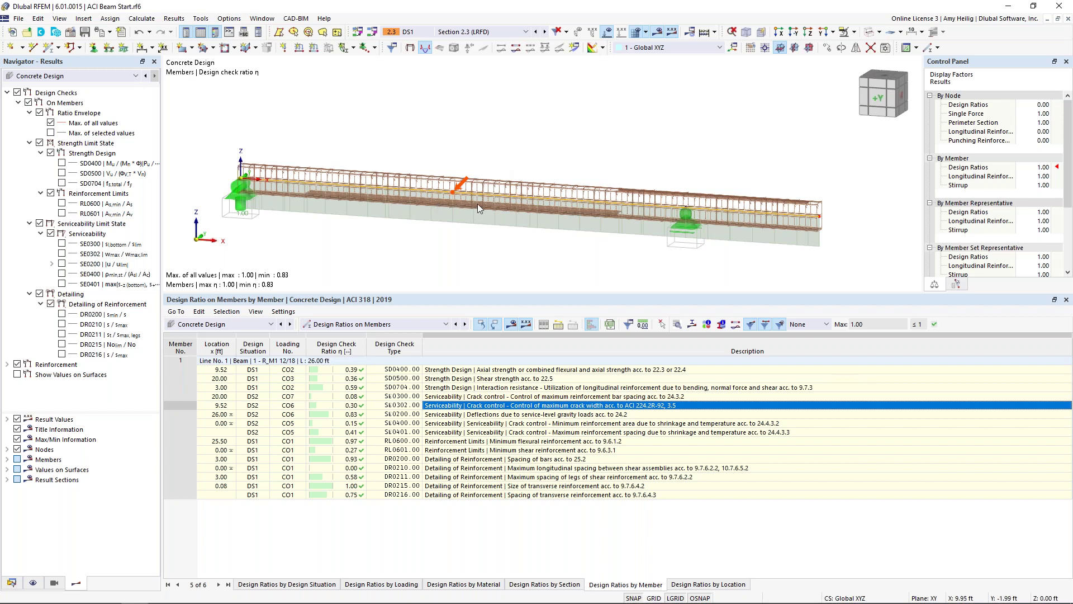
click(506, 424)
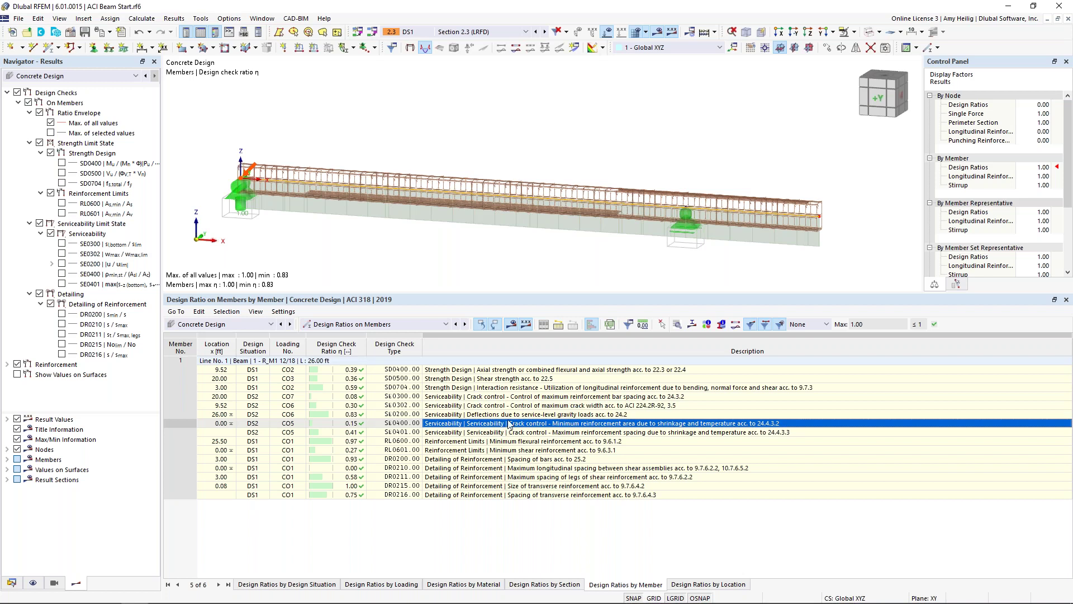
key(Up)
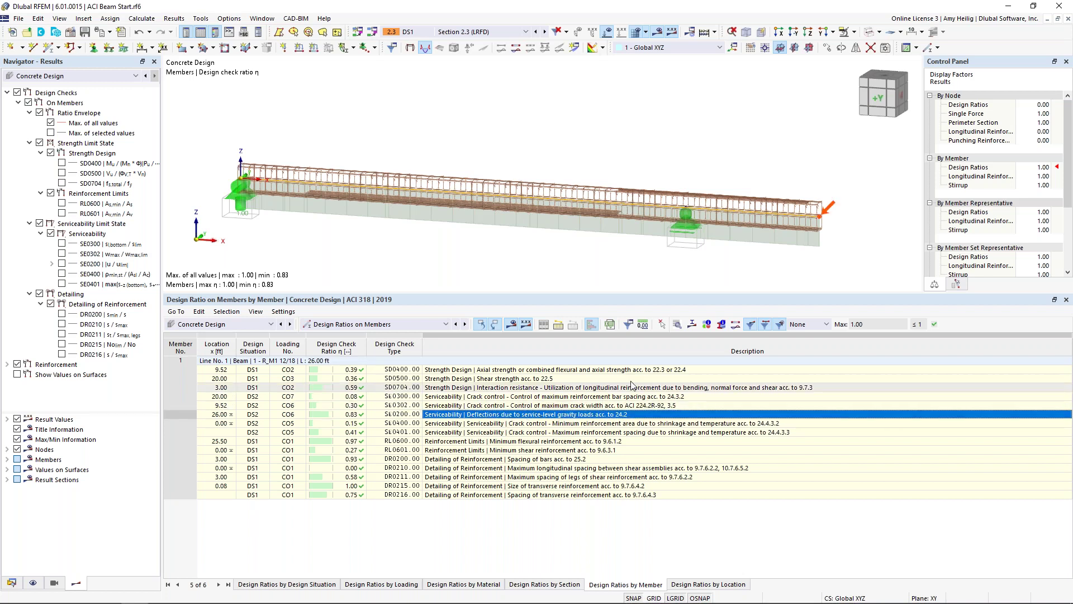
Step: Open the design check details for the SE0200 deflection check and examine its formulas and symbol descriptions
click(677, 325)
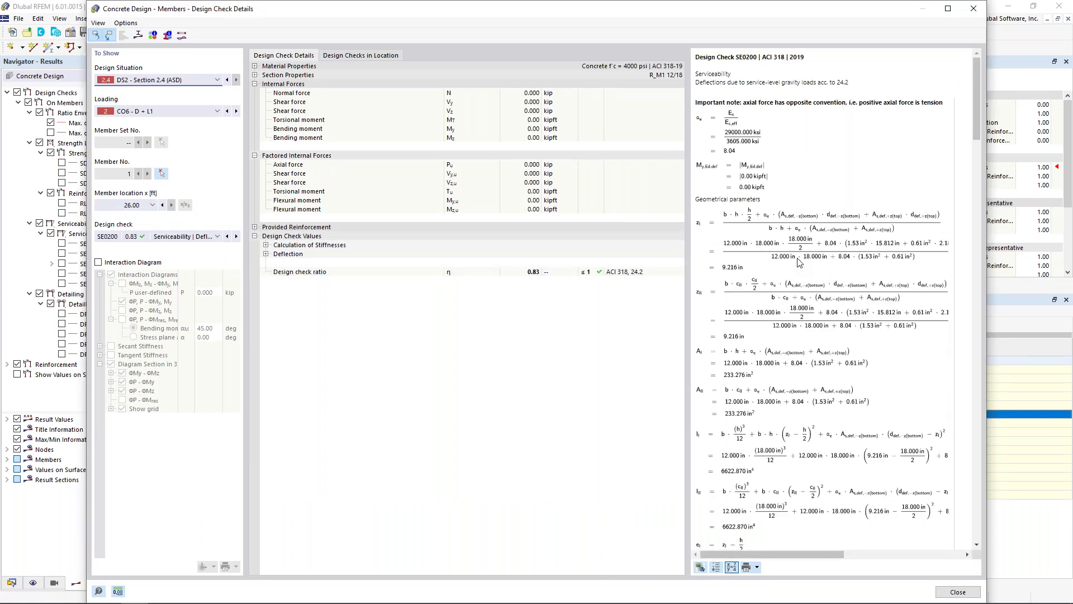
scroll(790, 344, down, 10)
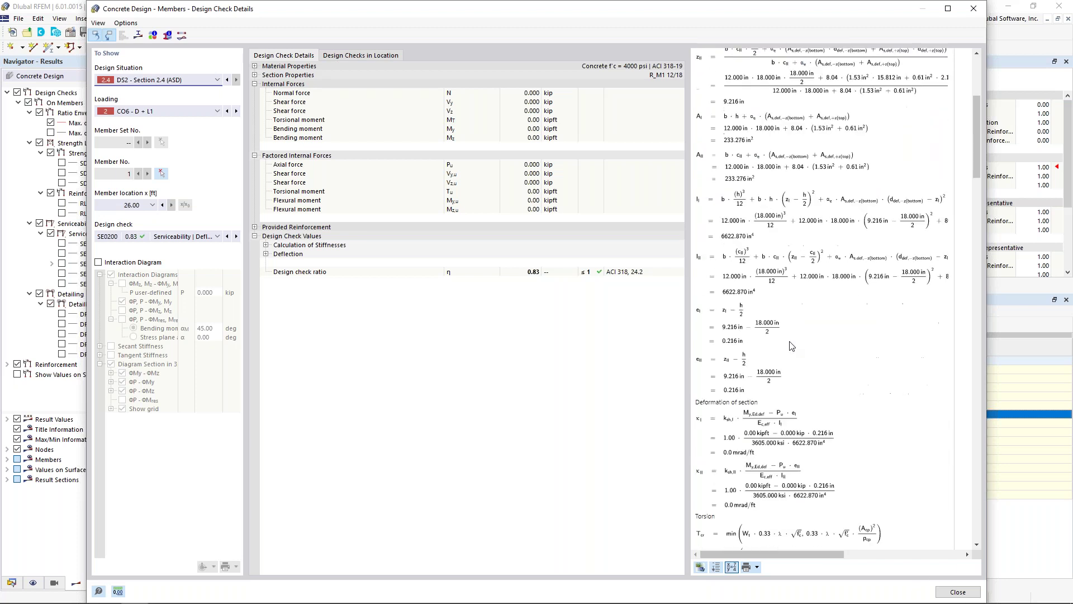
scroll(791, 345, down, 15)
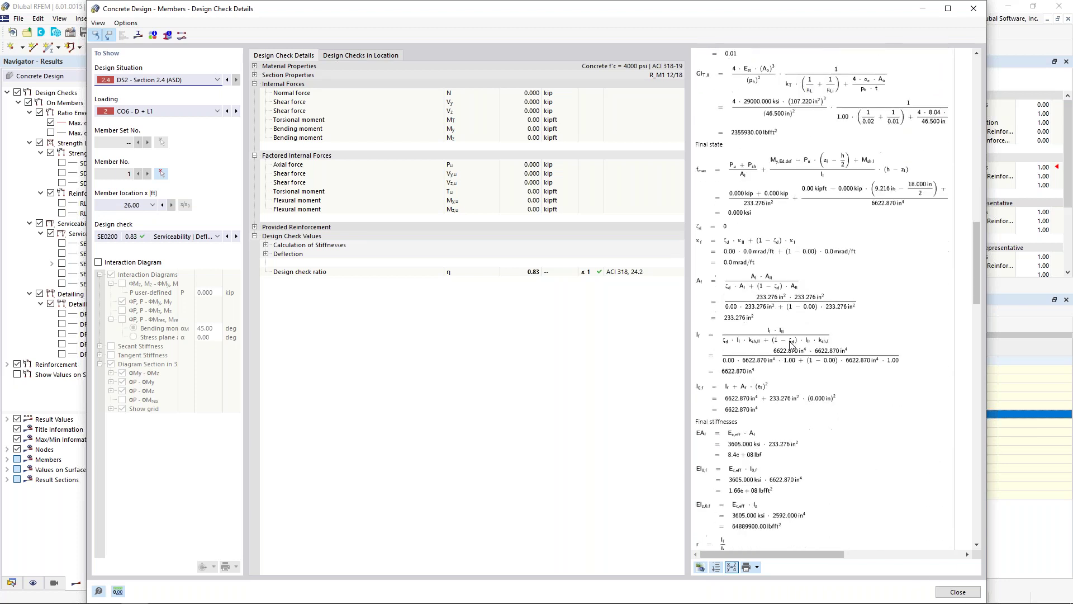
scroll(791, 345, down, 15)
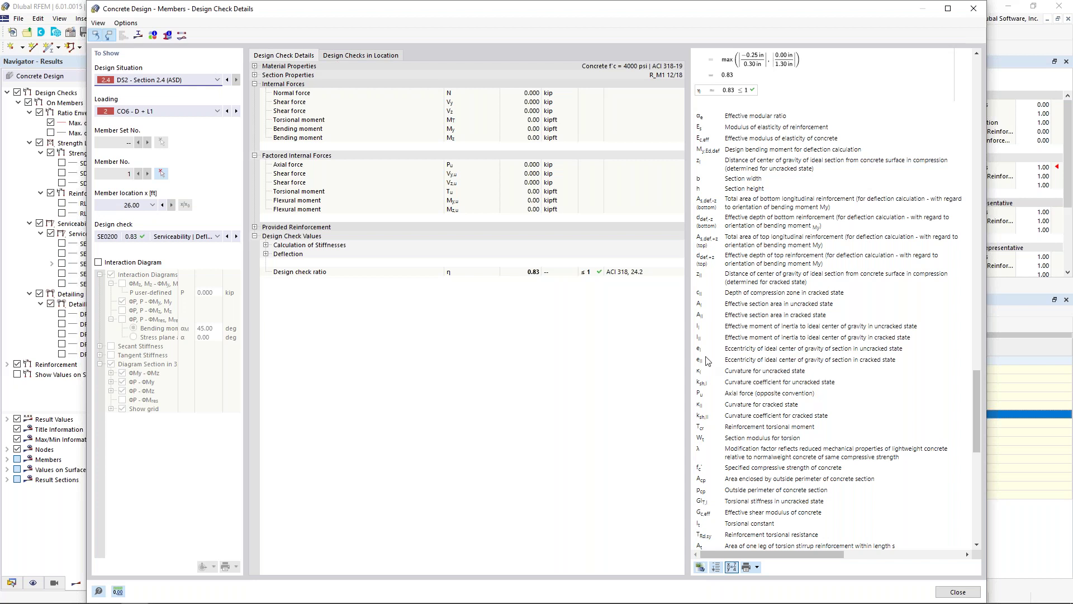
scroll(758, 356, up, 20)
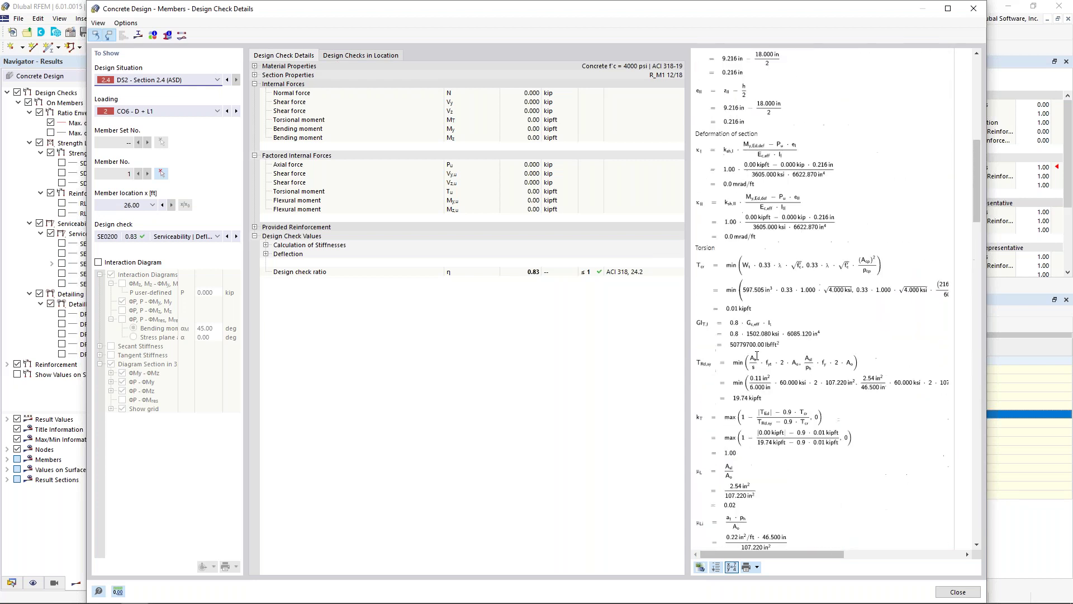
scroll(757, 356, up, 15)
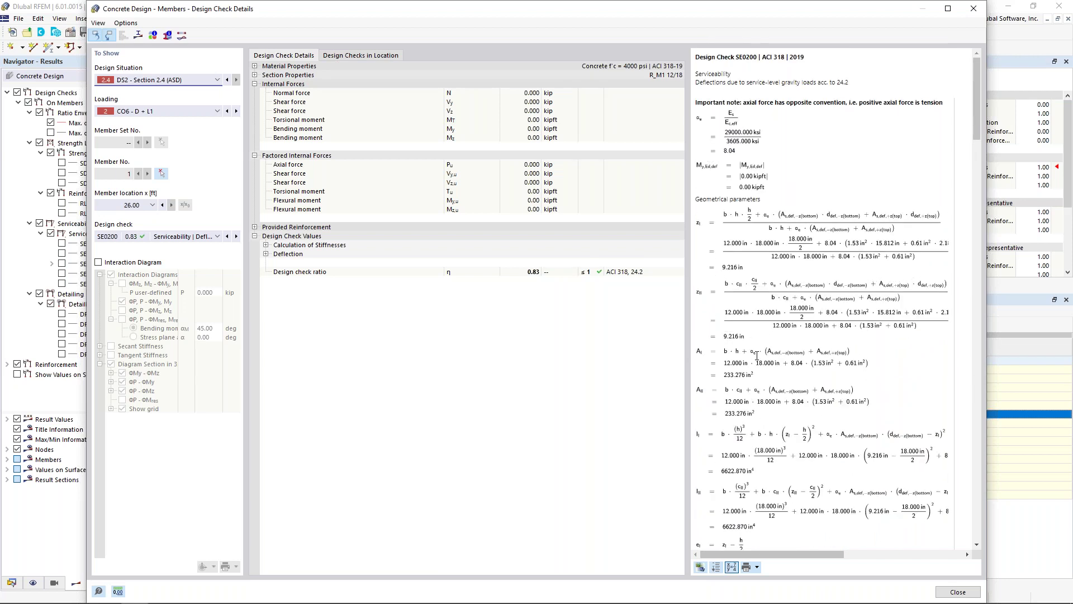
scroll(950, 343, down, 5)
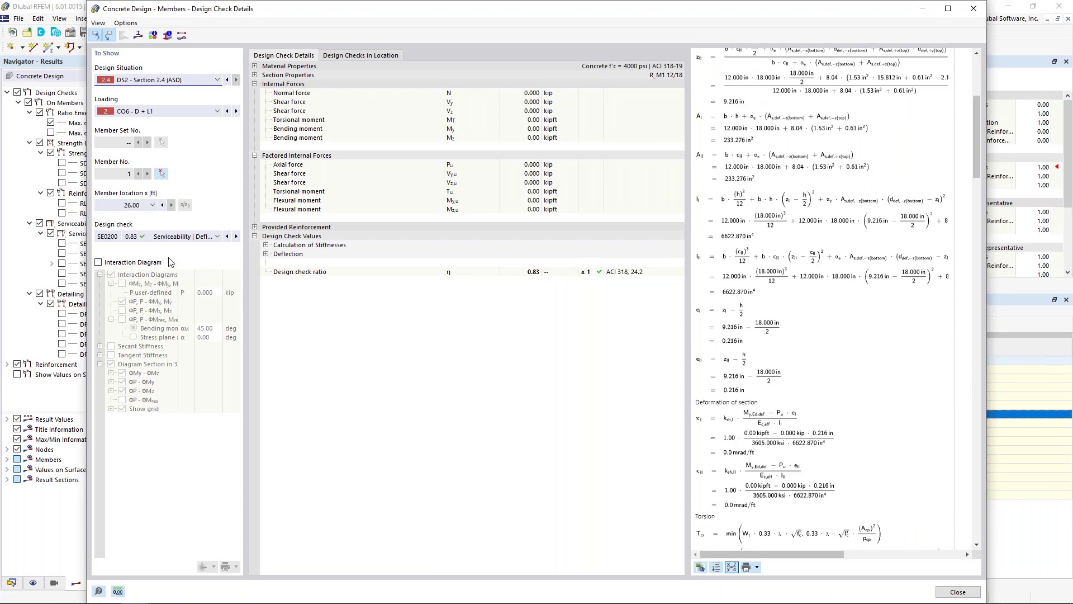
Step: View the SE0300 bar spacing and SE0400 minimum reinforcement area calculations in the design check details, and close the details
click(172, 238)
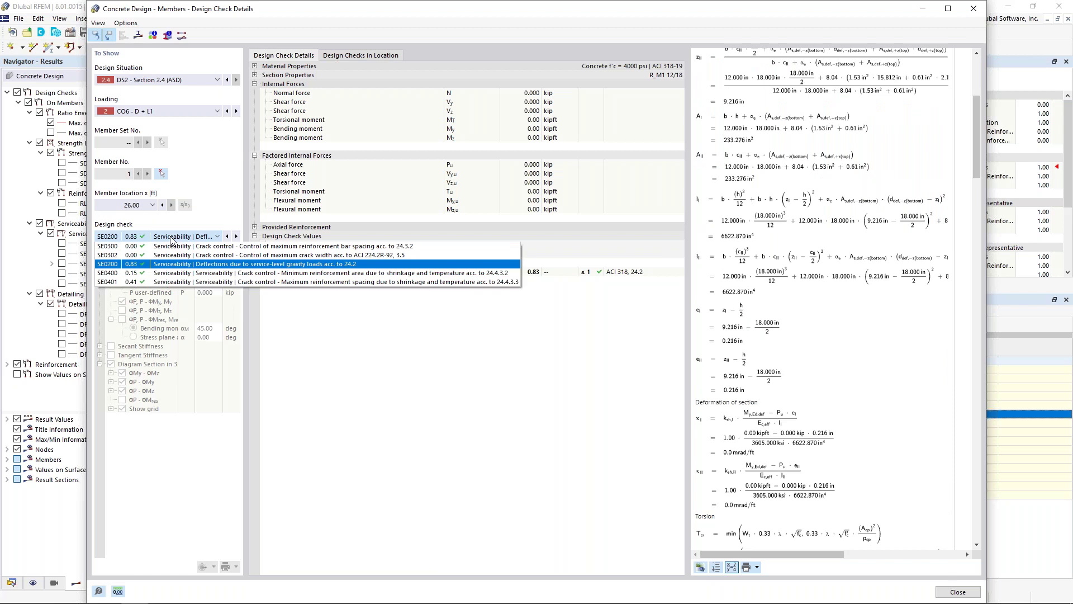
click(172, 238)
click(171, 238)
click(169, 247)
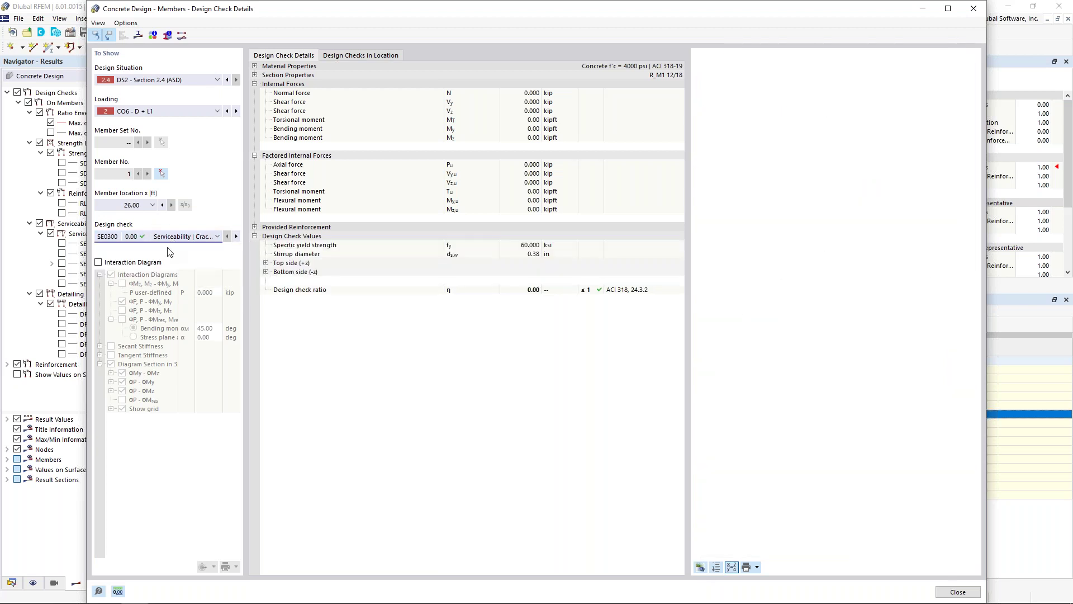
click(172, 238)
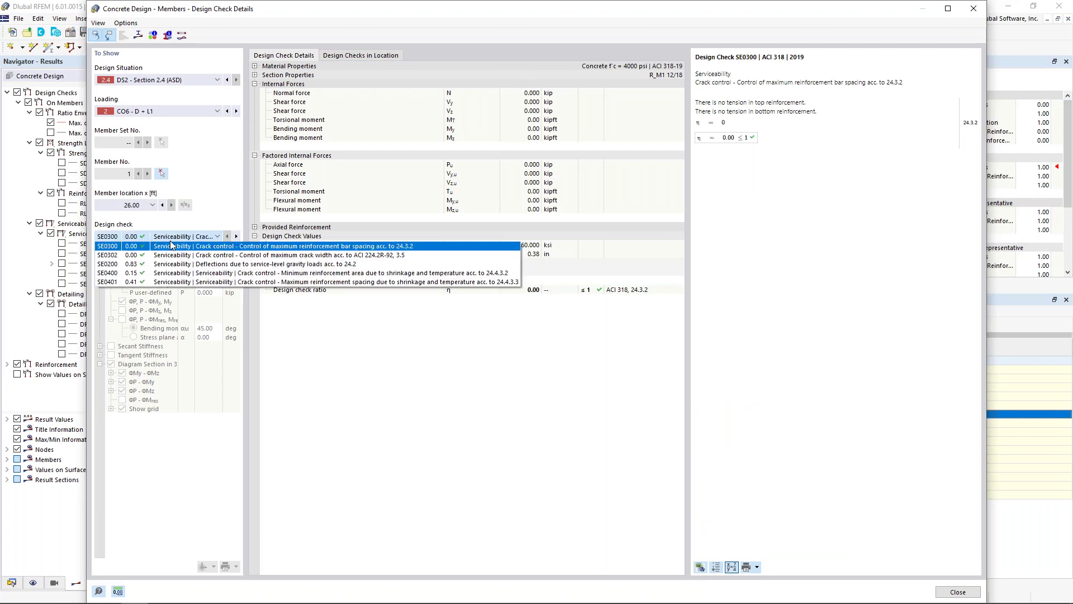
click(164, 273)
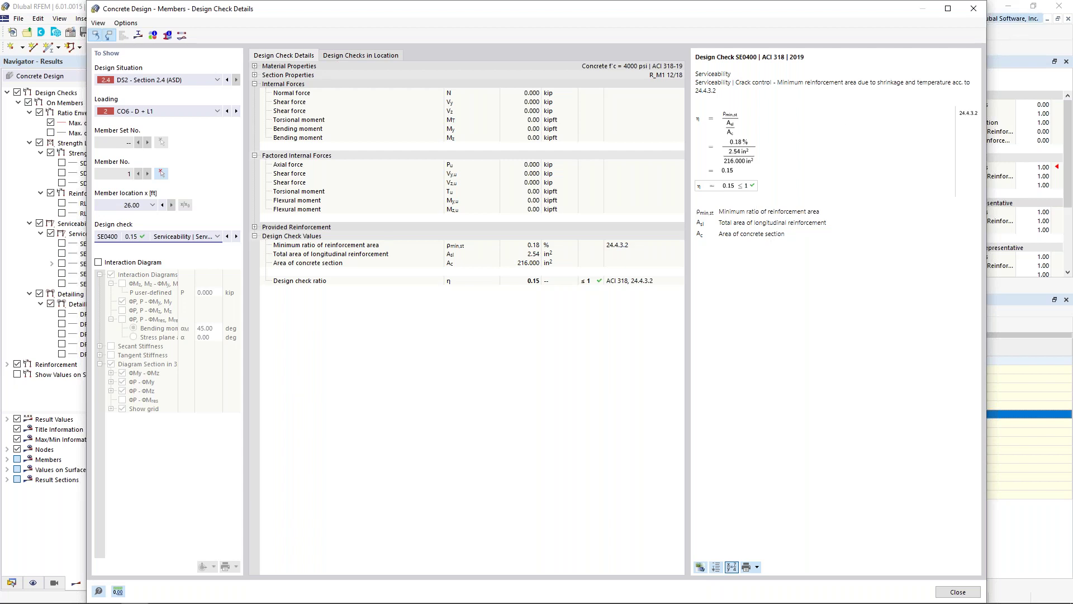
click(973, 8)
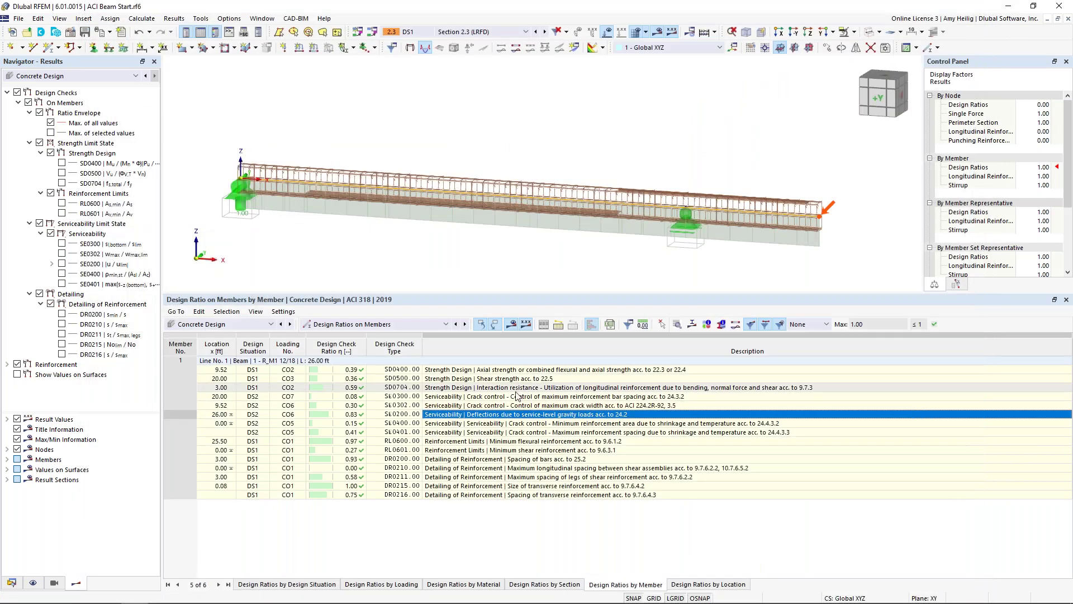
Step: Review the SD0400 axial and flexural strength check details and its stress diagrams in the section, and close both windows
click(479, 371)
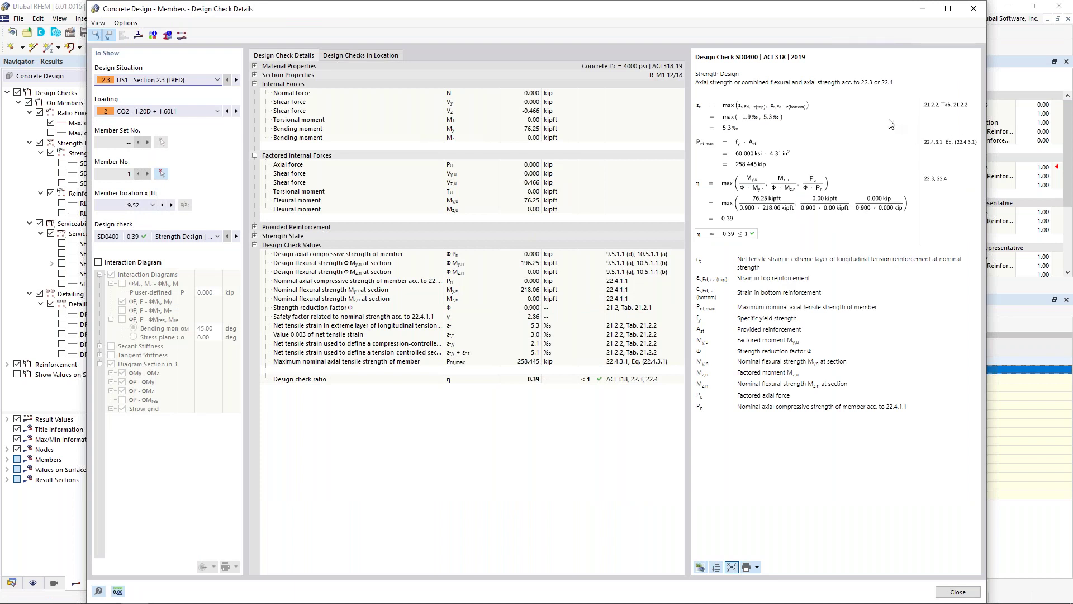
click(138, 37)
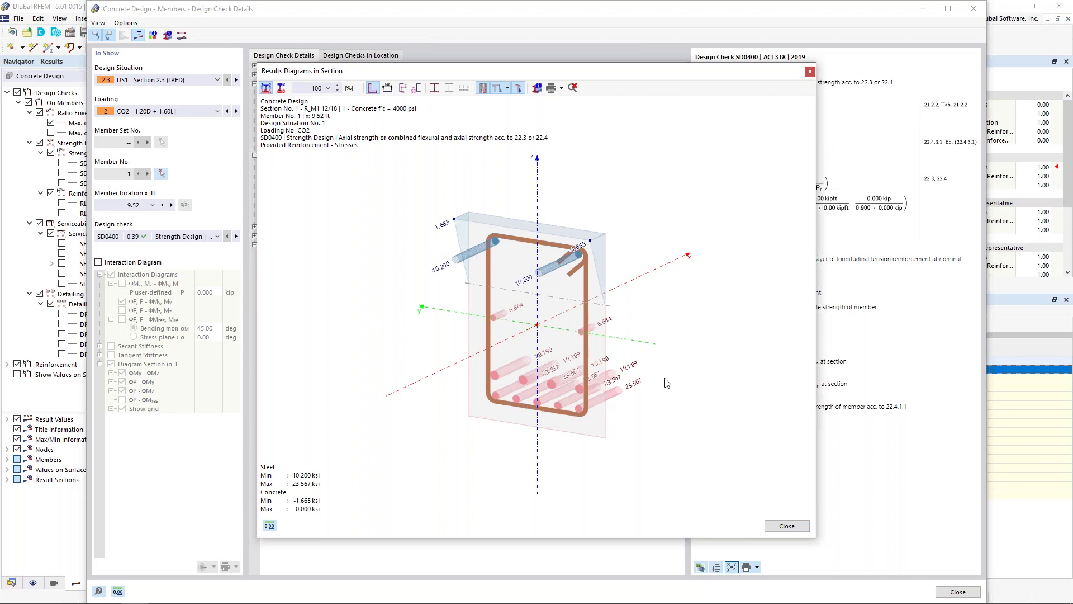
click(796, 526)
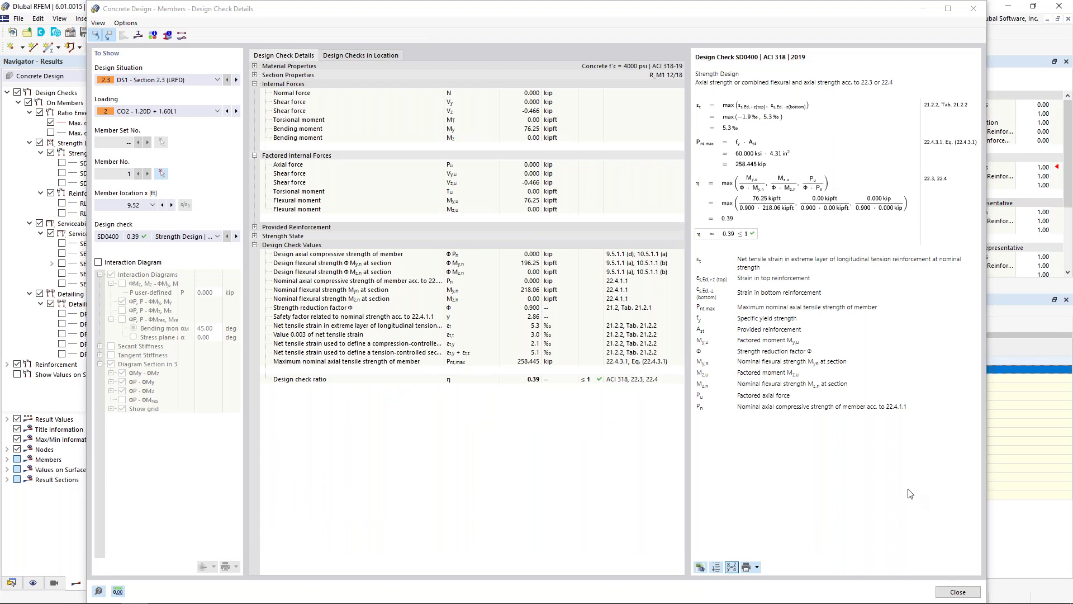
click(957, 591)
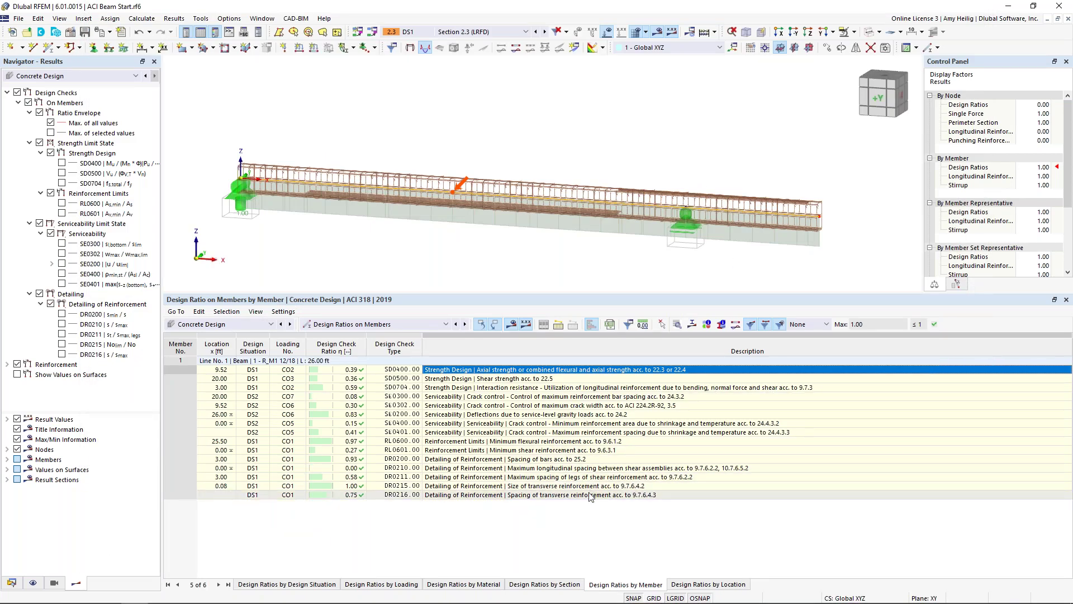
Step: Turn off the Reinforcement results for Concrete Design, leaving the Design Checks results expanded
click(32, 78)
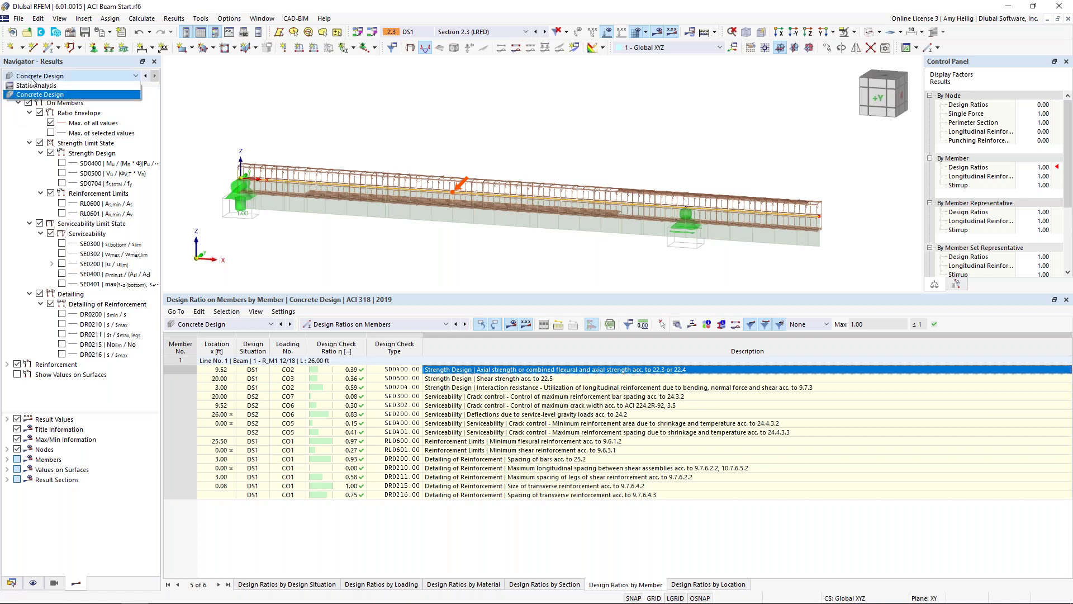
click(32, 95)
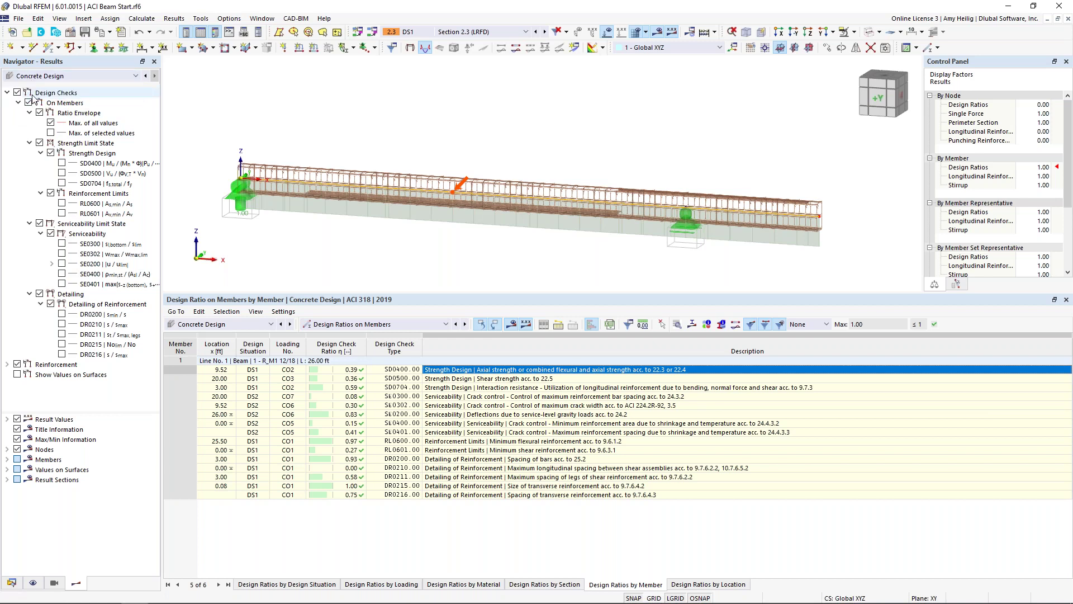
click(7, 93)
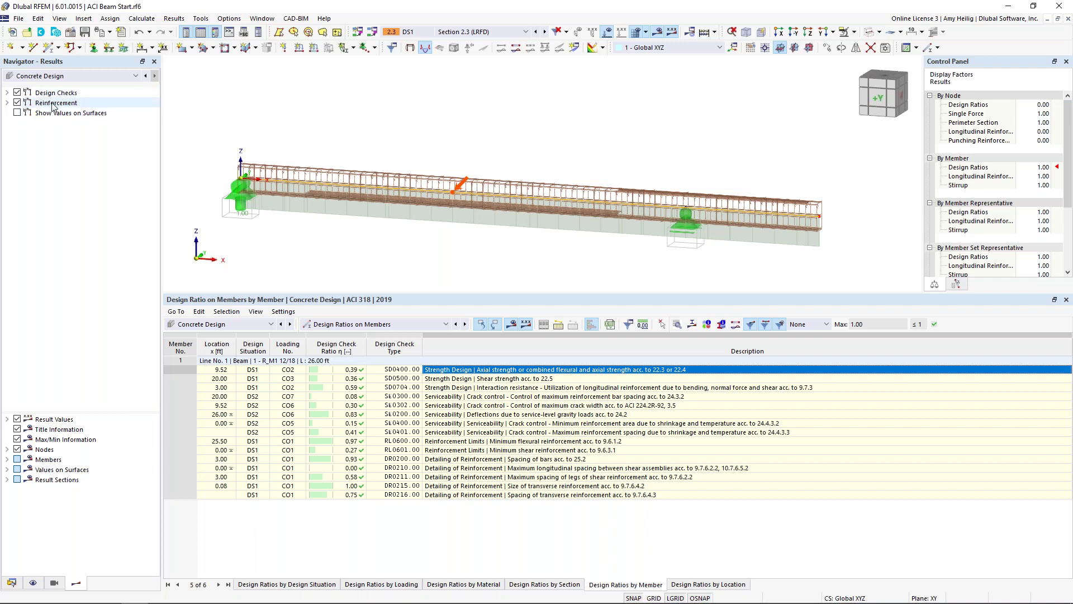
click(17, 103)
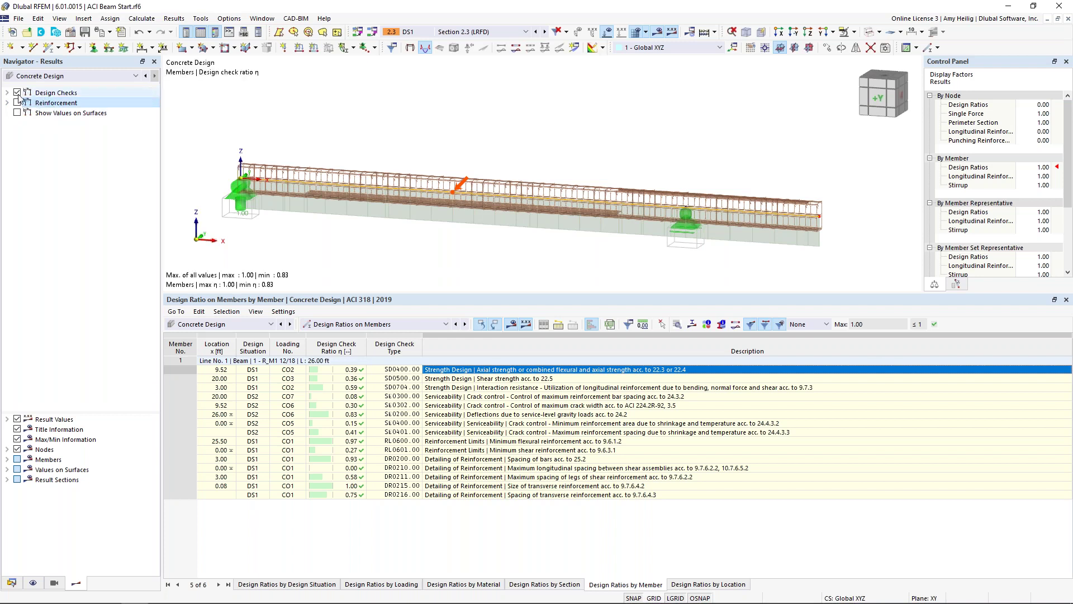
click(7, 93)
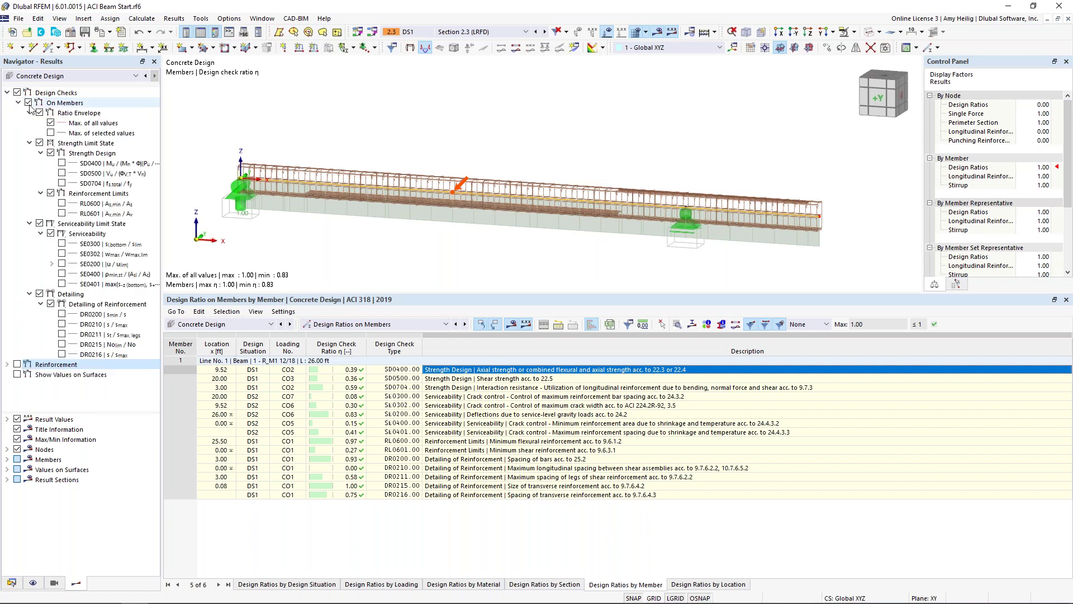
Step: Hide the Member Reinforcement in the model display under Types for Concrete Design
click(33, 583)
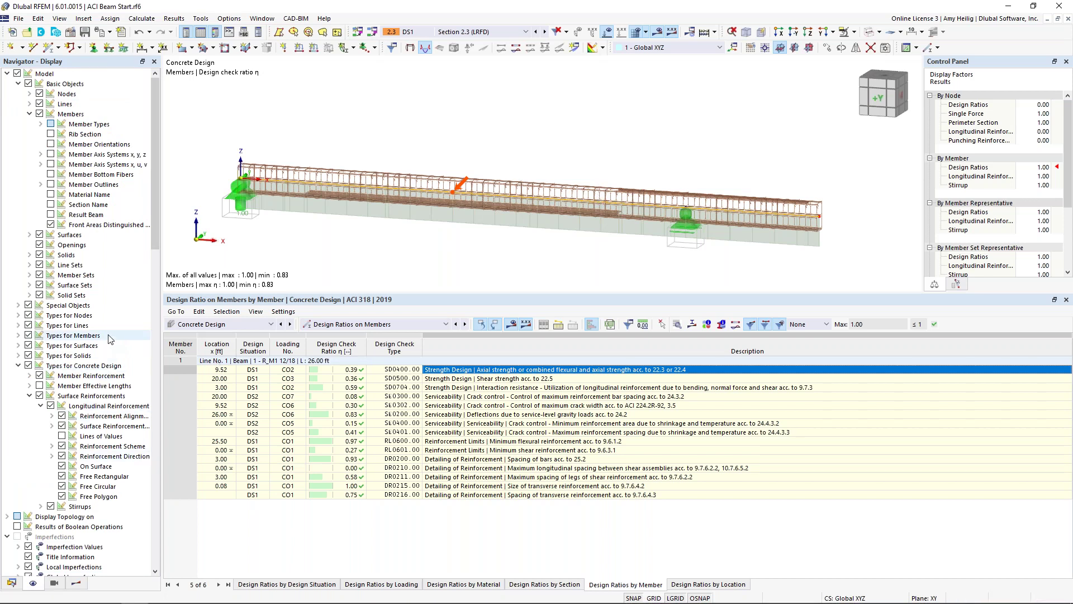
click(29, 395)
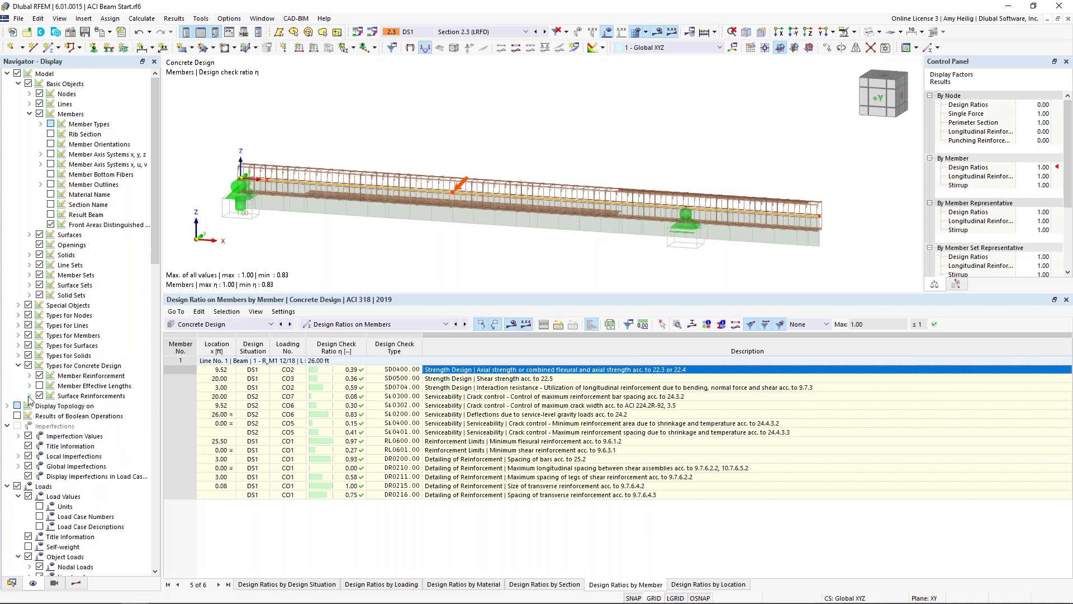
click(39, 375)
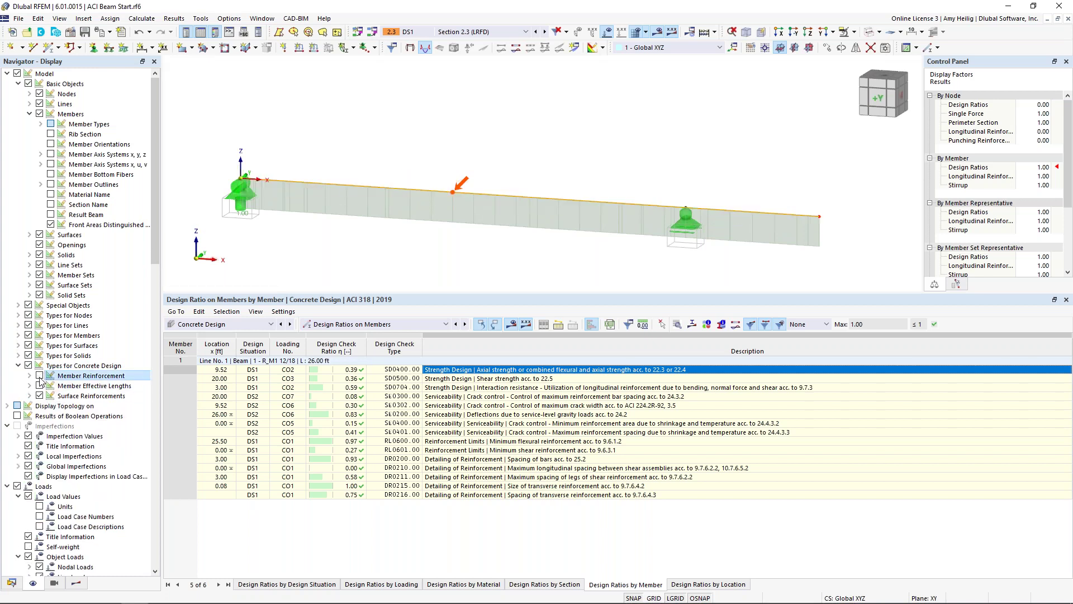
Step: In the member results, turn off the Ratio Envelope, display the SD0400 and SD0500 strength design ratios, and show their color legend
click(76, 583)
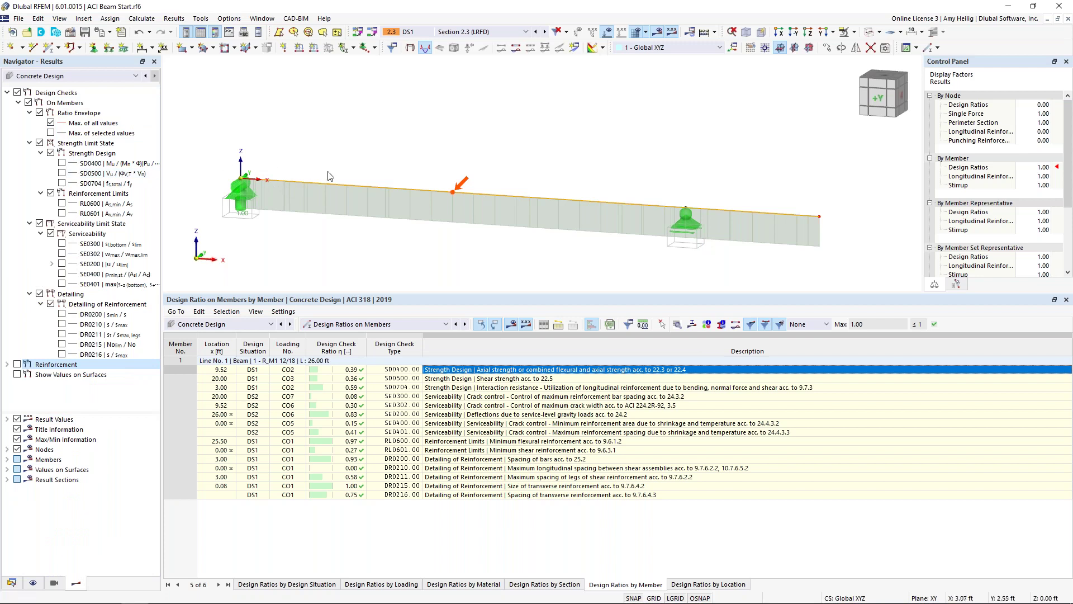
click(40, 113)
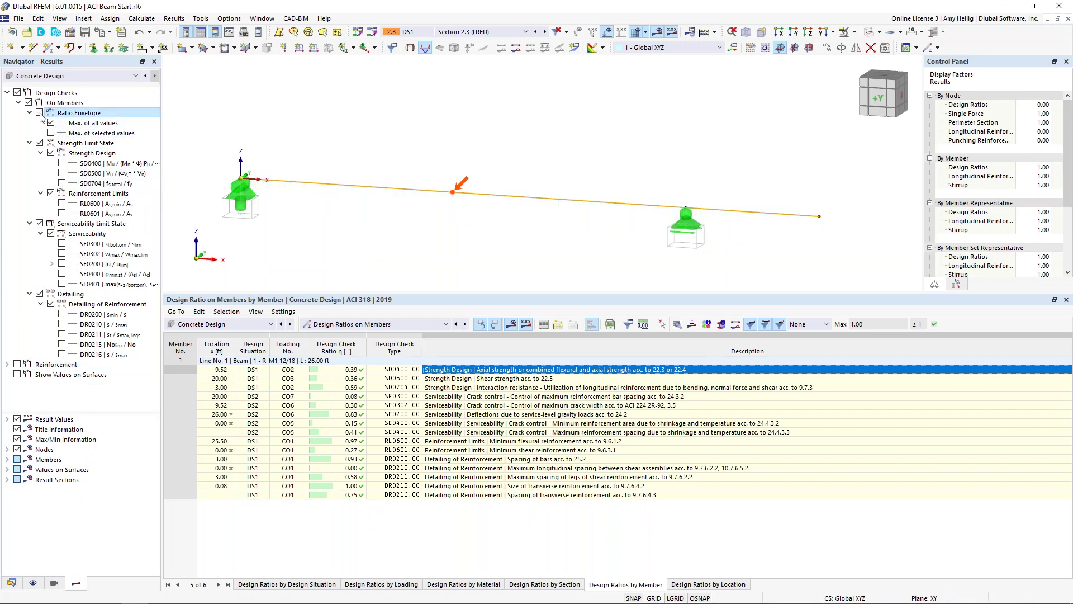
click(62, 164)
click(61, 174)
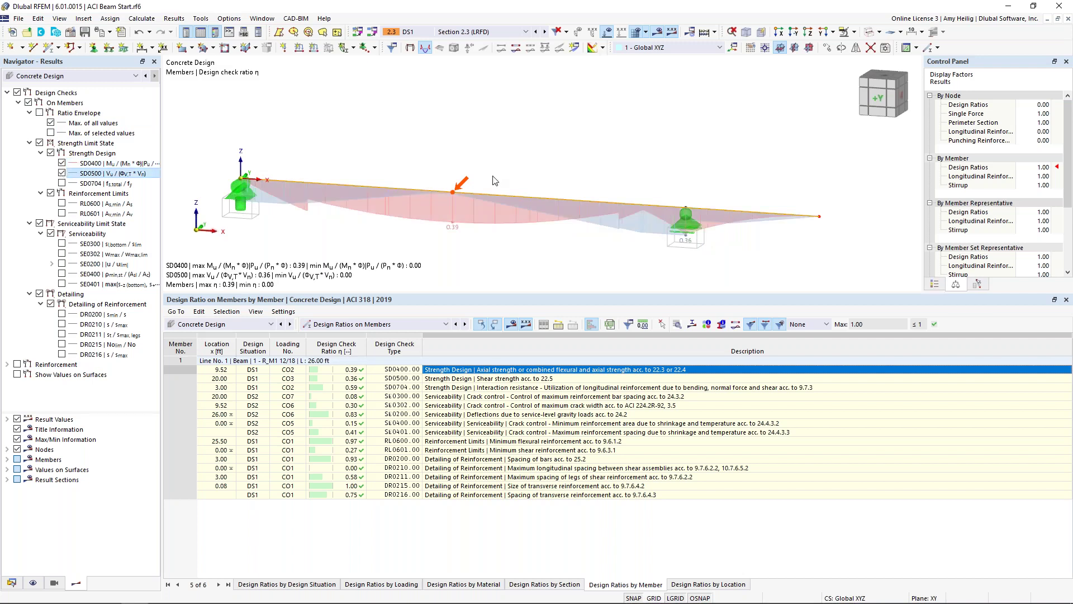
click(934, 284)
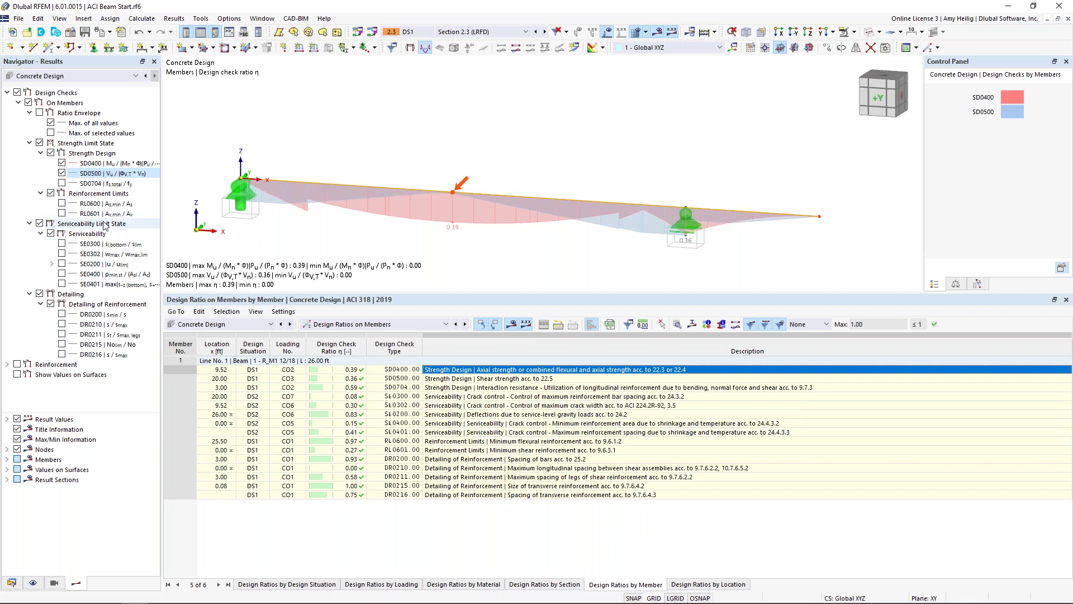
Step: Turn off the Design Checks results and turn on the Reinforcement results, expanded down to the individual member reinforcement results
click(19, 102)
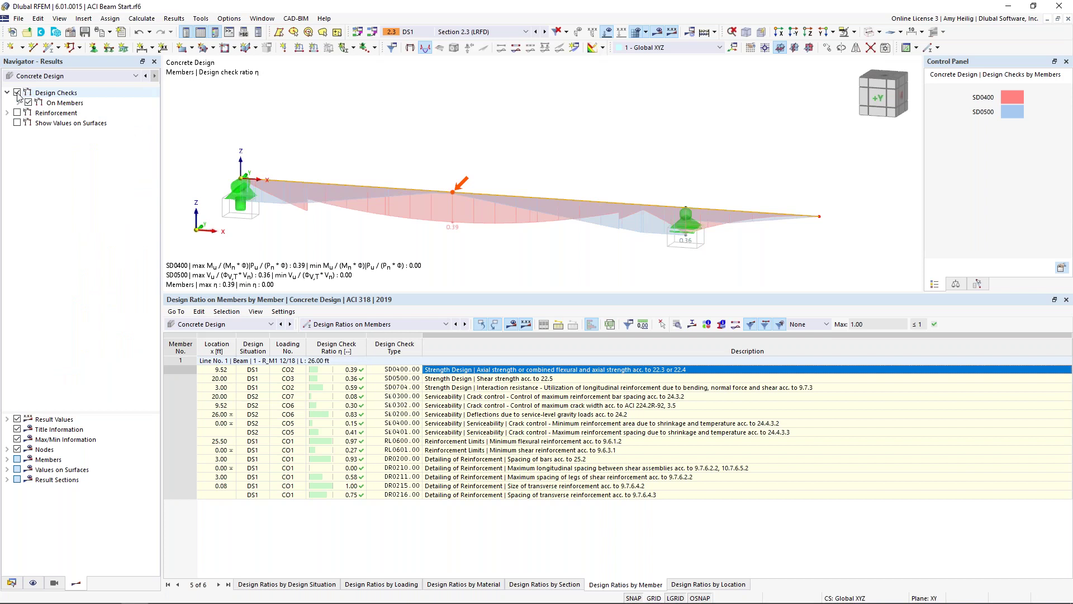
click(18, 92)
click(17, 113)
click(7, 112)
click(18, 123)
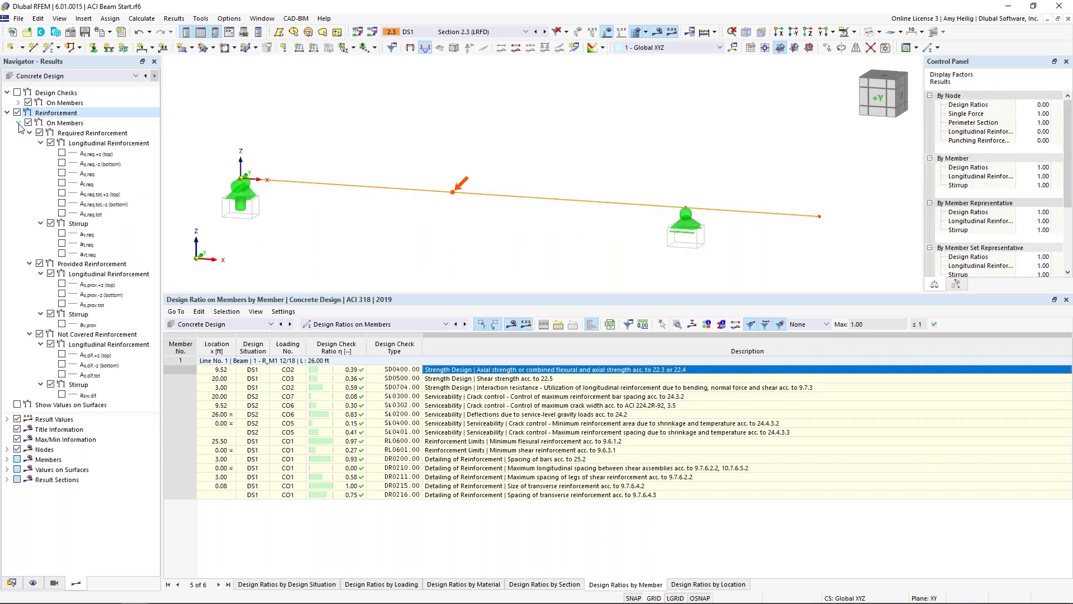
Step: Display the required and provided bottom longitudinal reinforcement together on the beam for comparison
click(62, 163)
ctrl+middle_drag(469, 231, 498, 210)
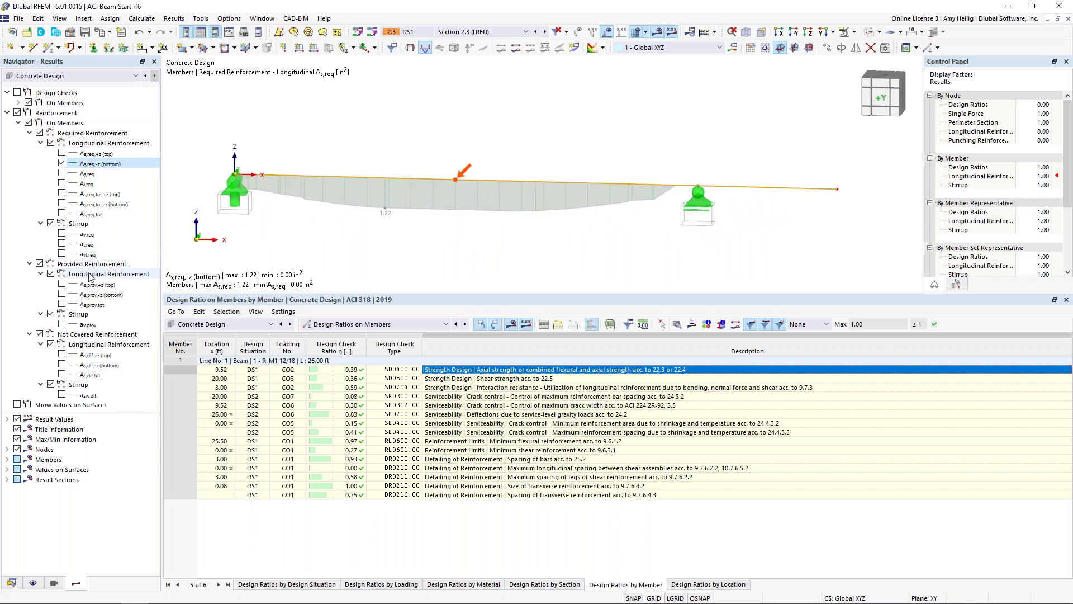
click(62, 294)
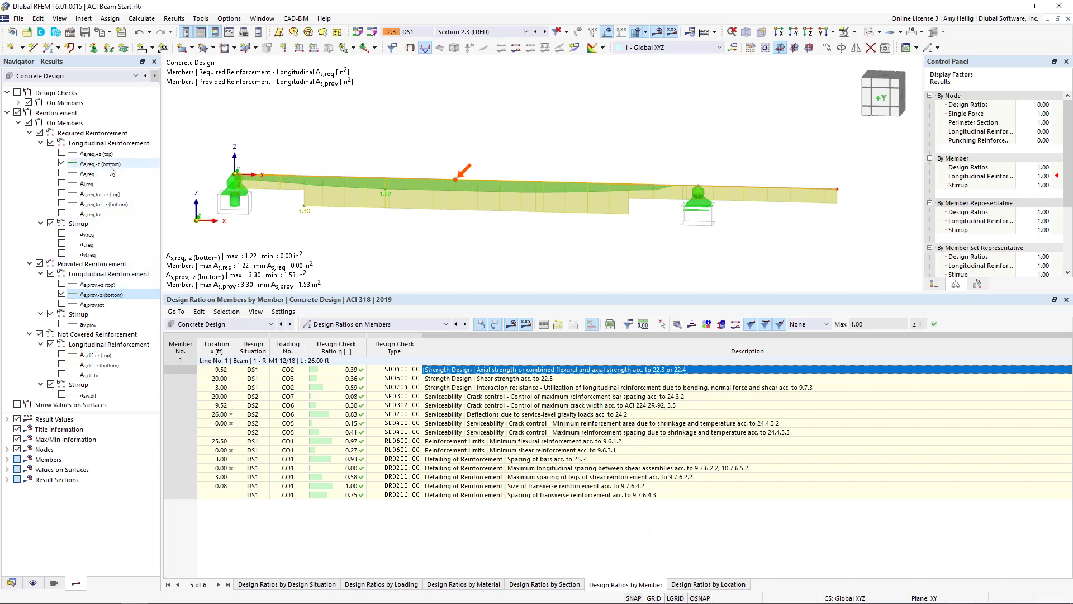
Step: Replace the bottom reinforcement diagrams with the required and provided top longitudinal reinforcement on the beam
click(61, 163)
click(61, 293)
click(61, 153)
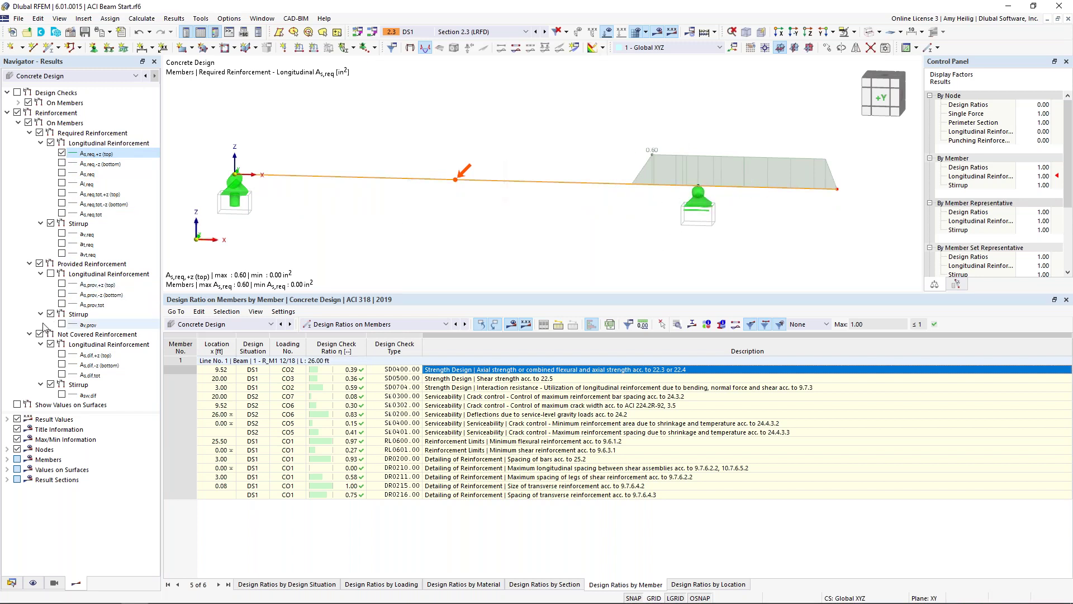
click(61, 284)
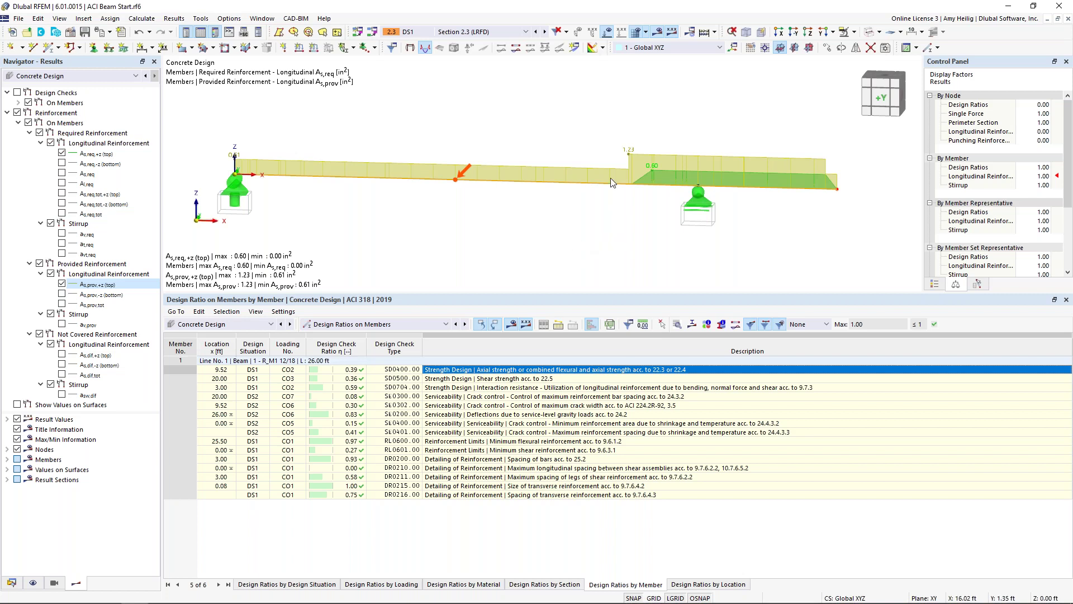
Step: Switch to the ACI Surface Start.rf6 model and shrink the results table to enlarge the model view
click(262, 18)
click(297, 162)
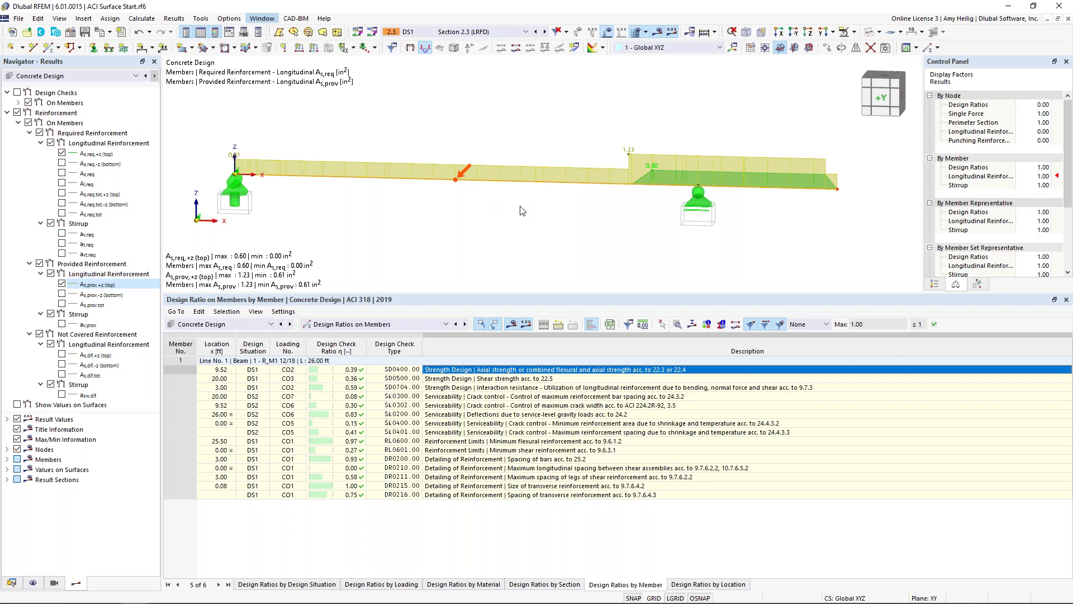
drag(539, 294, 561, 424)
scroll(566, 382, down, 1)
ctrl+middle_drag(566, 381, 541, 364)
scroll(542, 364, up, 3)
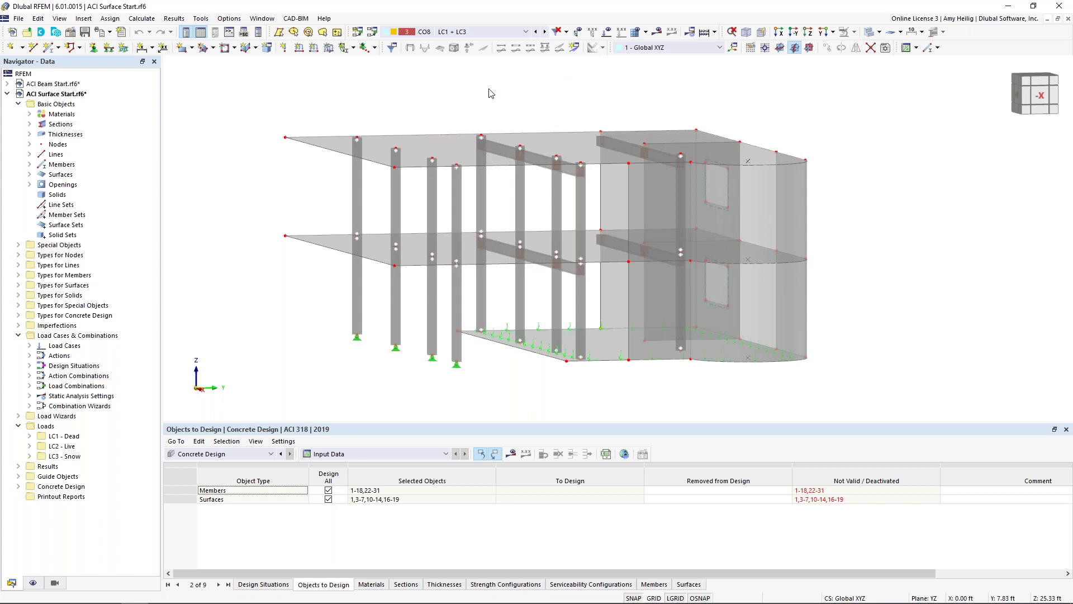
Step: Open Structure Modification 1 from the combination wizard assigned to design situation DS1, Section 2.3 (LRFD)
click(372, 32)
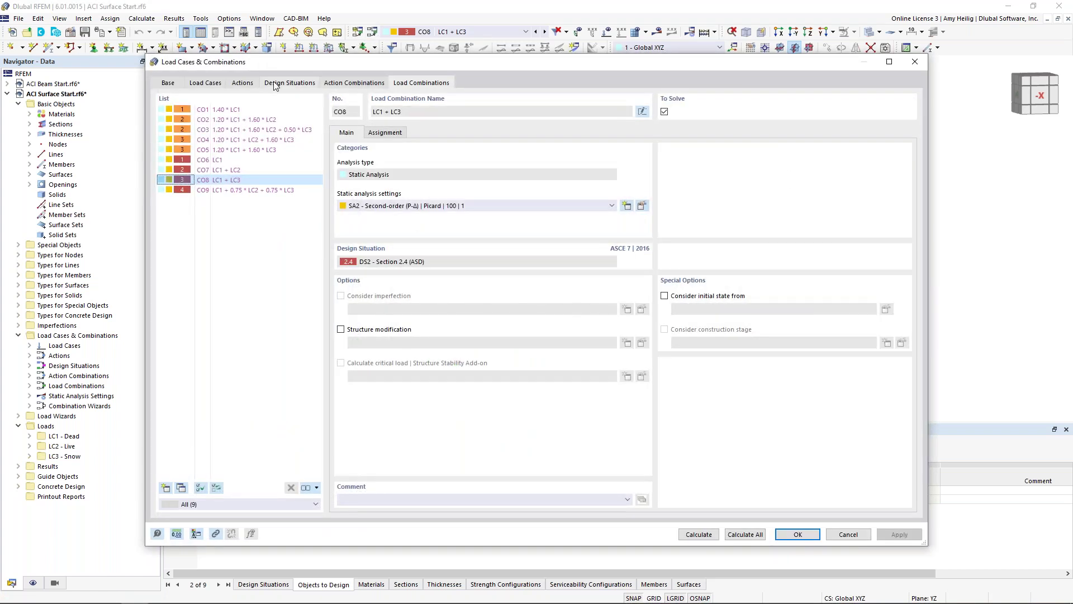
click(274, 84)
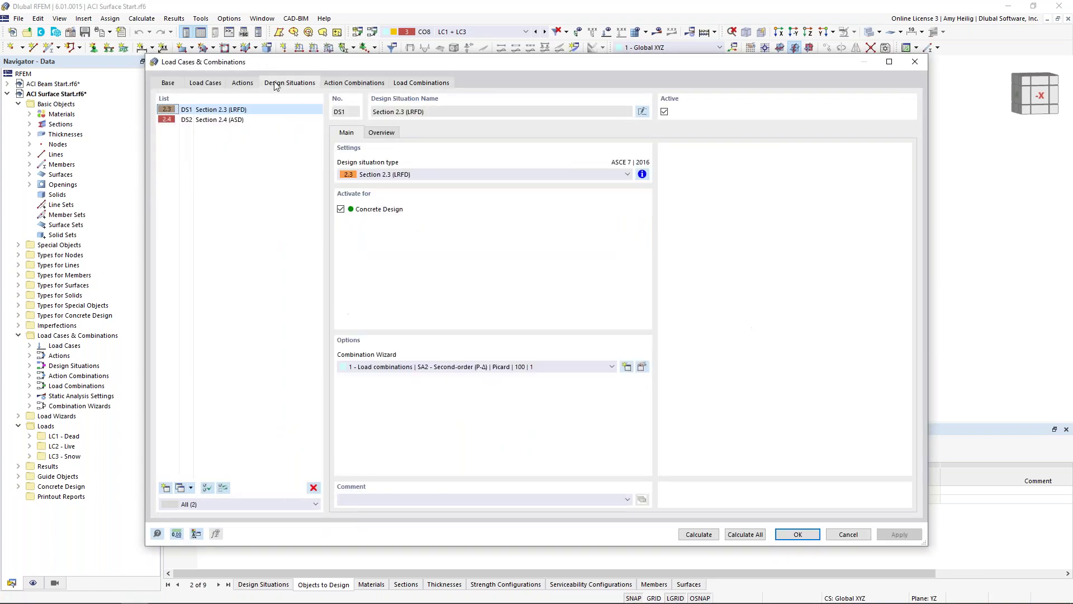
click(247, 121)
click(252, 110)
click(642, 367)
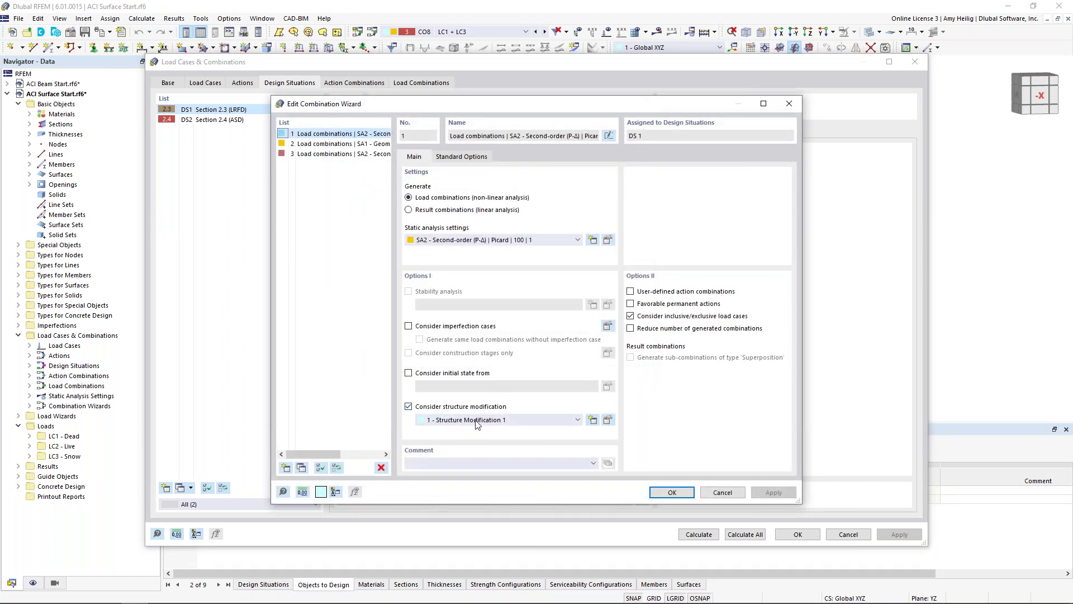
click(608, 422)
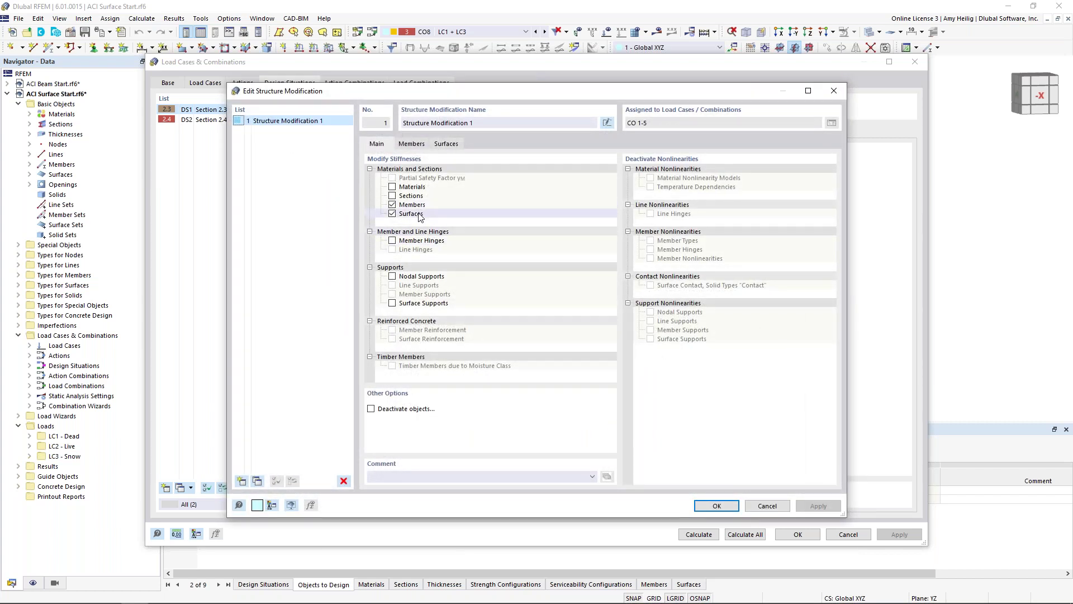
Step: Review the member and surface stiffness modifications, widening the modification columns to read the full descriptions
click(409, 146)
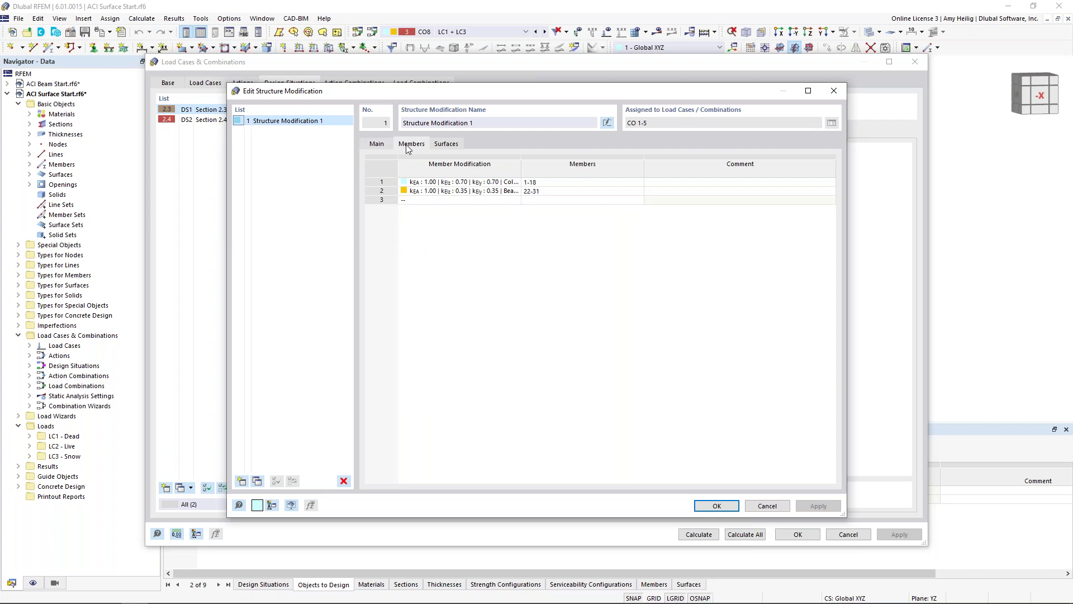
drag(522, 169, 653, 170)
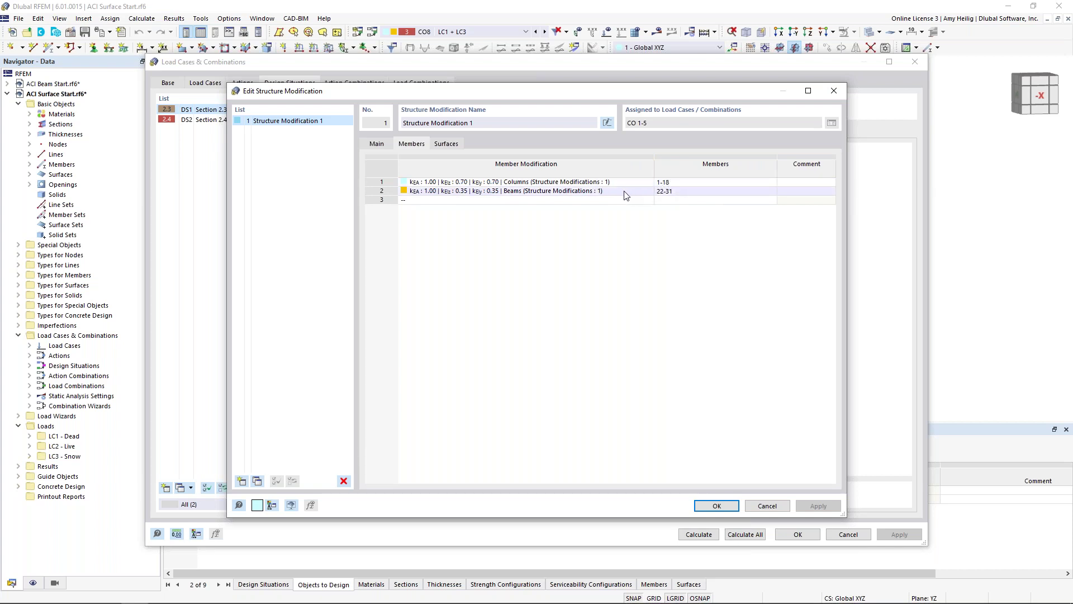
click(447, 144)
drag(521, 167, 629, 167)
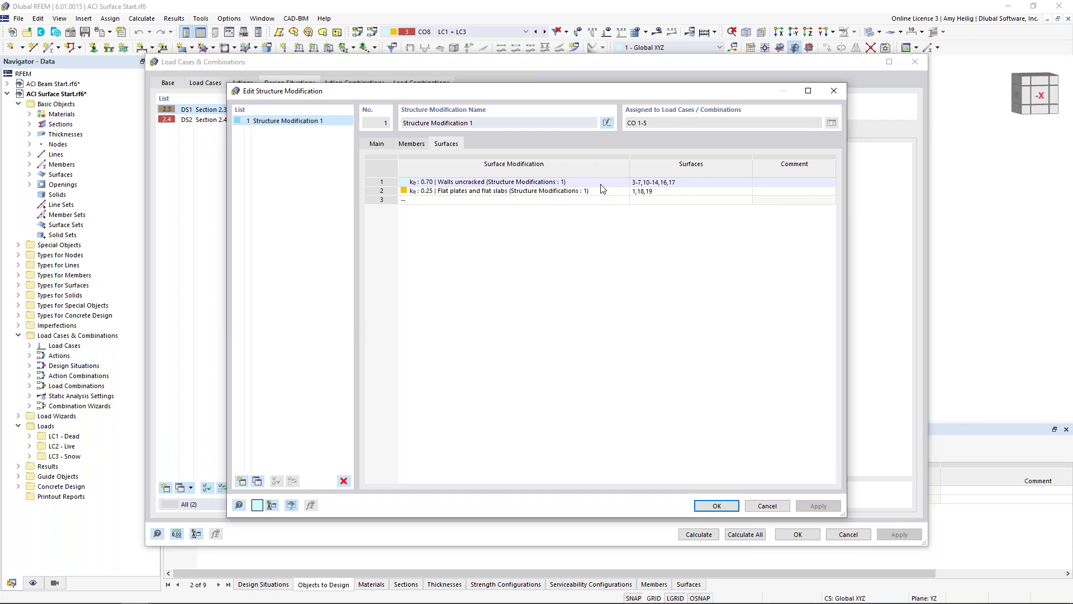
Step: View the modification types available for the flat plates and flat slabs stiffness modification, and close its settings with ACI 318-19 Table 6.6.3.1.1 (a) kept
double_click(604, 191)
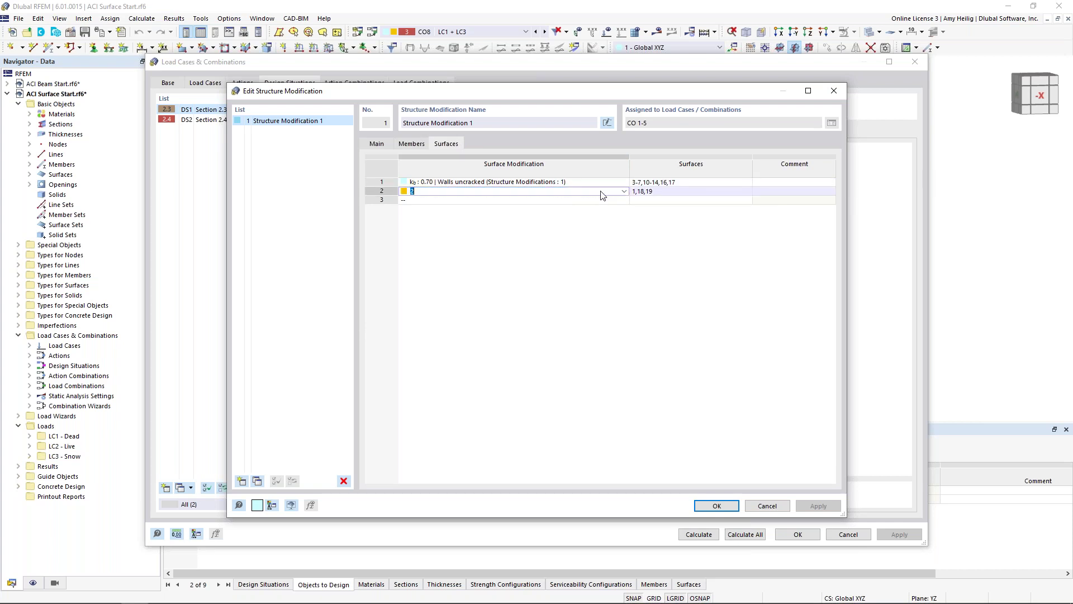
click(625, 192)
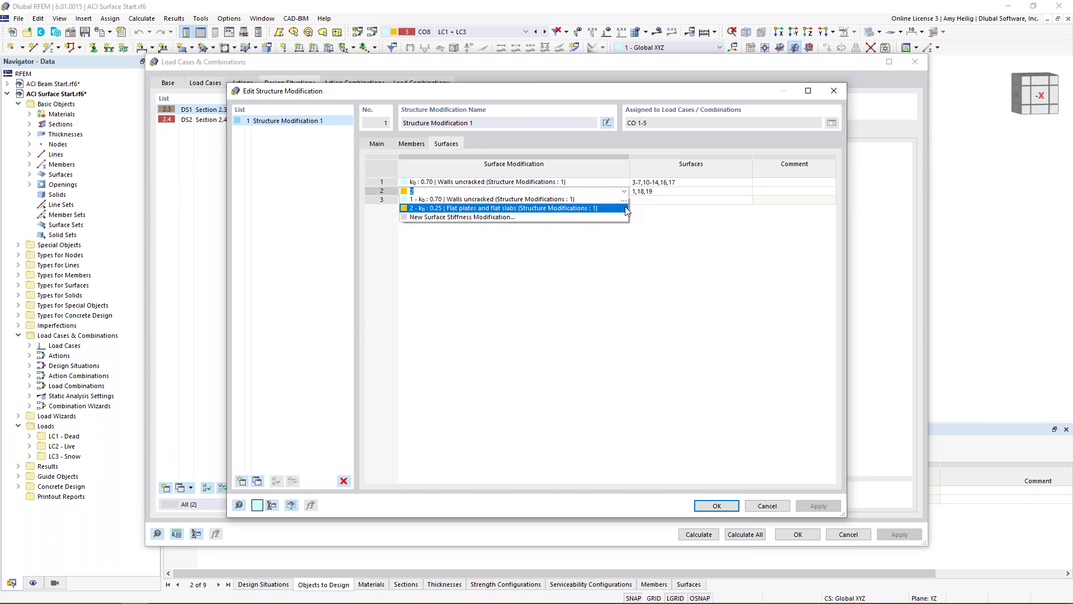
click(625, 208)
click(561, 205)
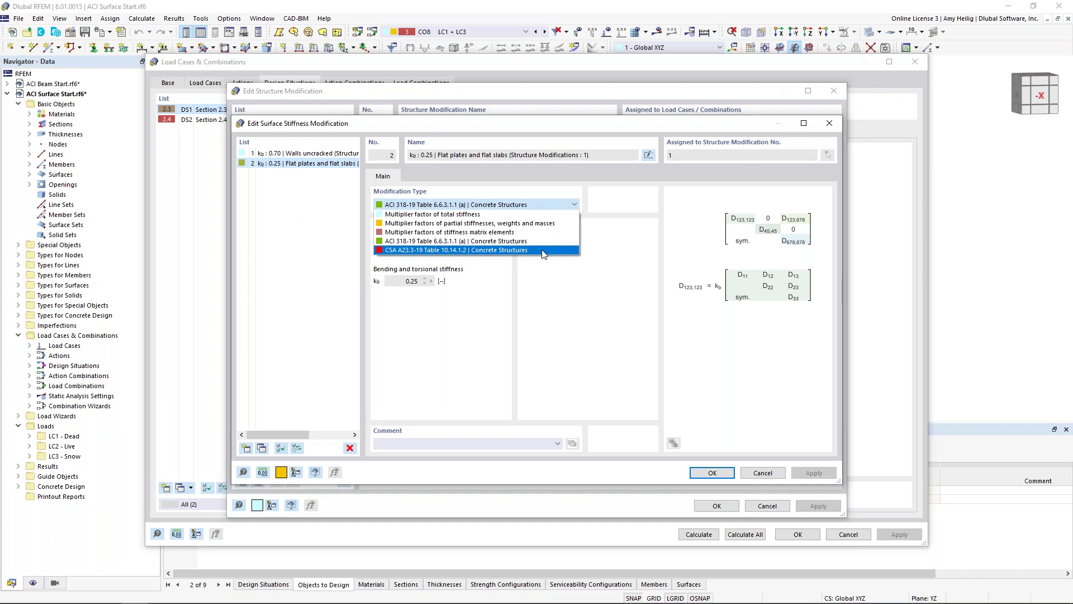
click(629, 175)
click(712, 472)
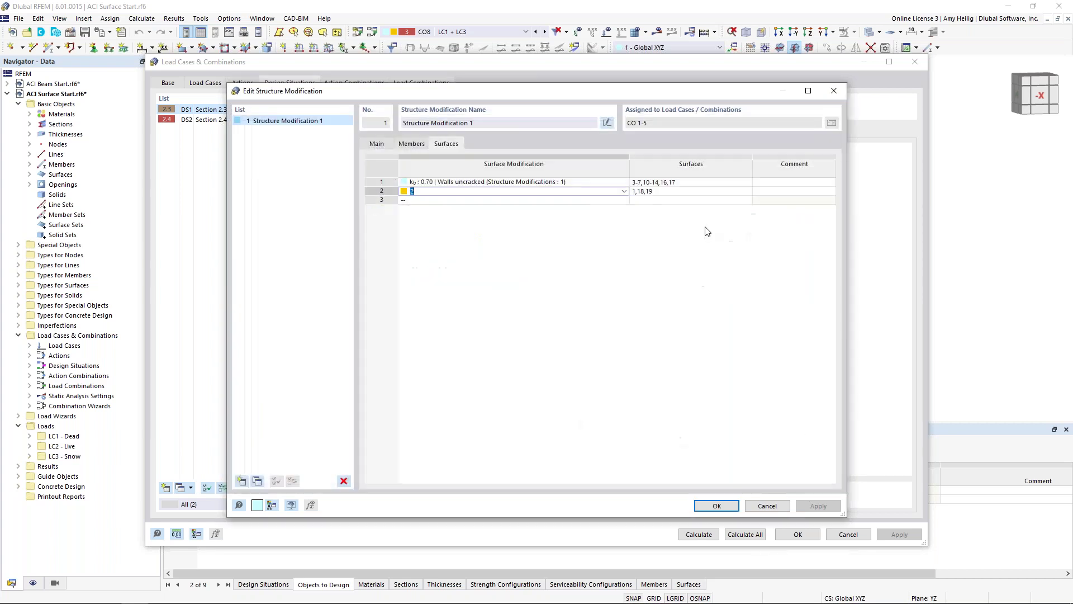
Step: Leave the structure modification and combination wizard, and review the Section 2.4 (ASD) design situation and the list of load combinations
click(767, 506)
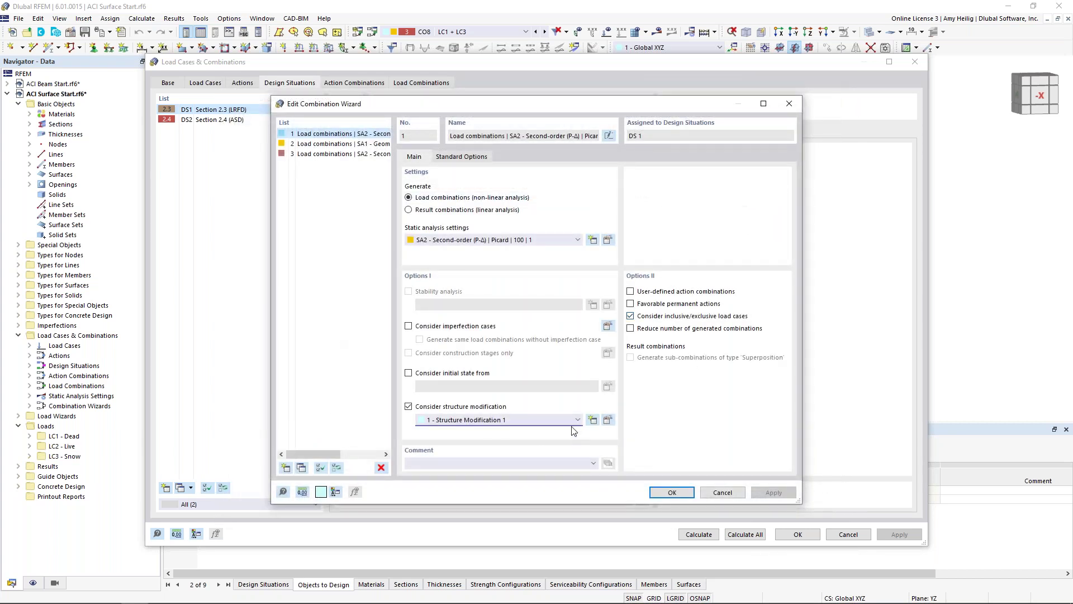
click(732, 496)
click(234, 120)
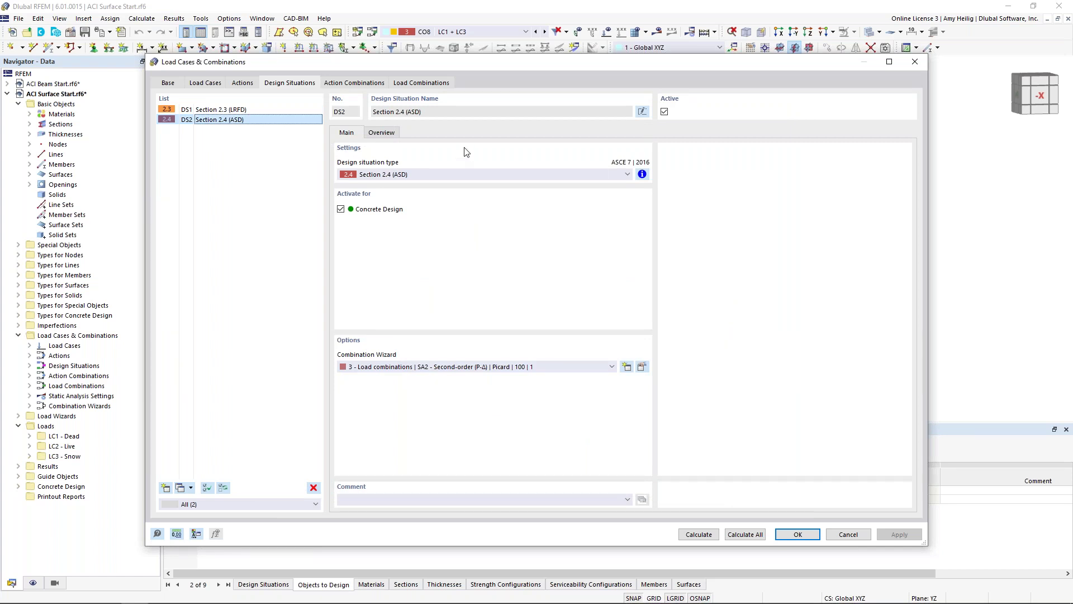
click(418, 83)
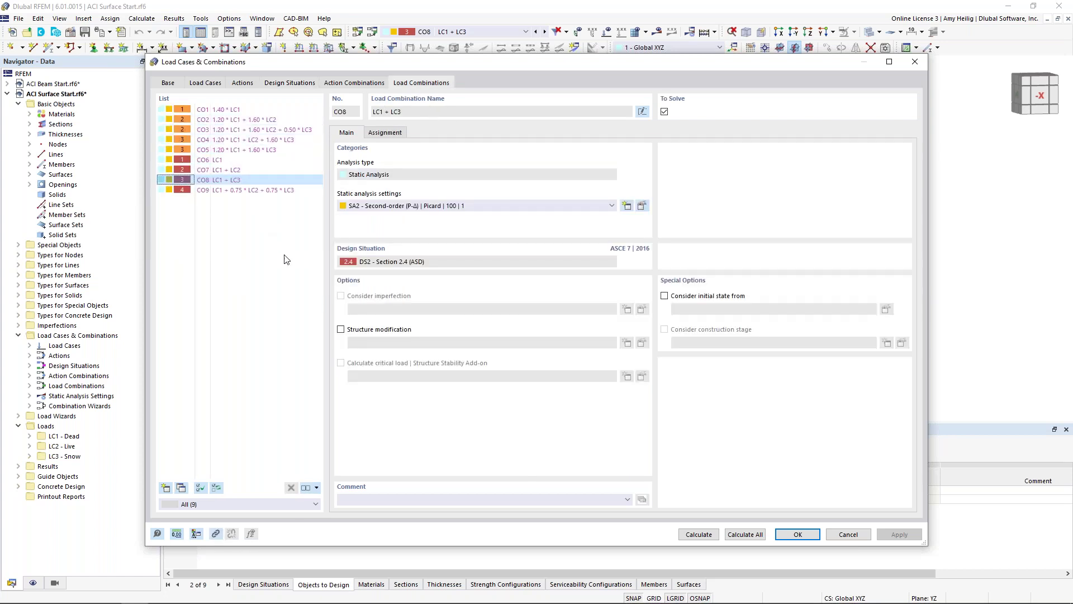
click(846, 535)
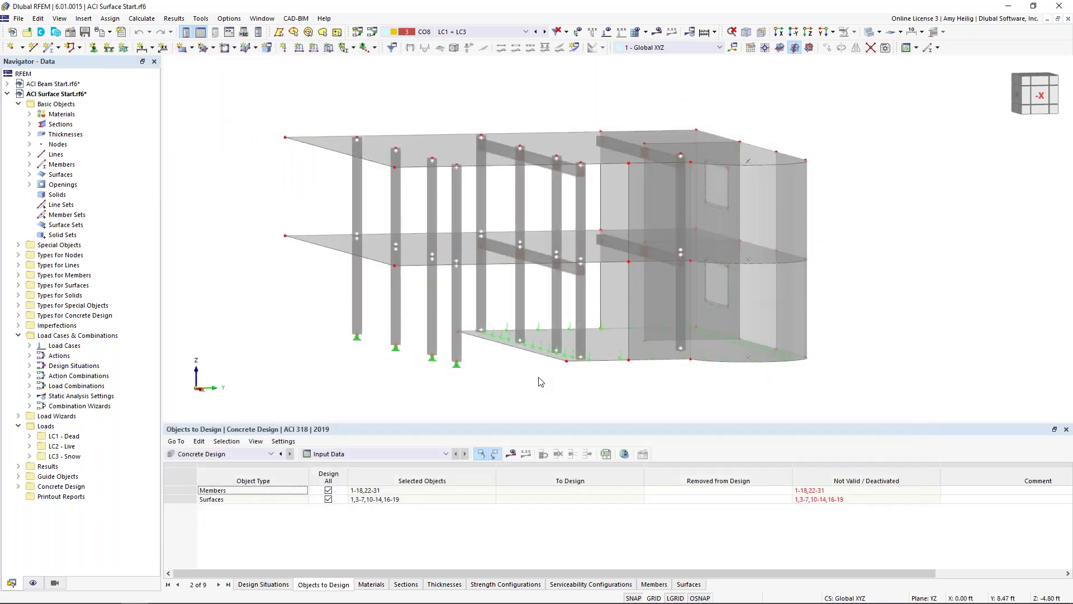
Step: Isolate the middle floor slab by showing only that surface and its related objects
ctrl+middle_drag(539, 382, 544, 378)
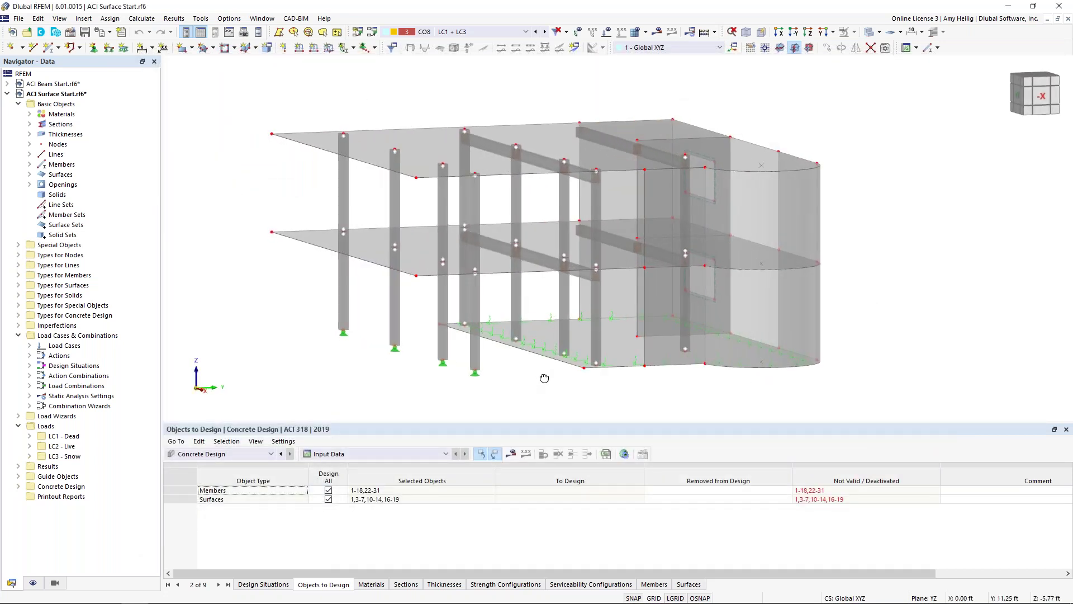
click(423, 269)
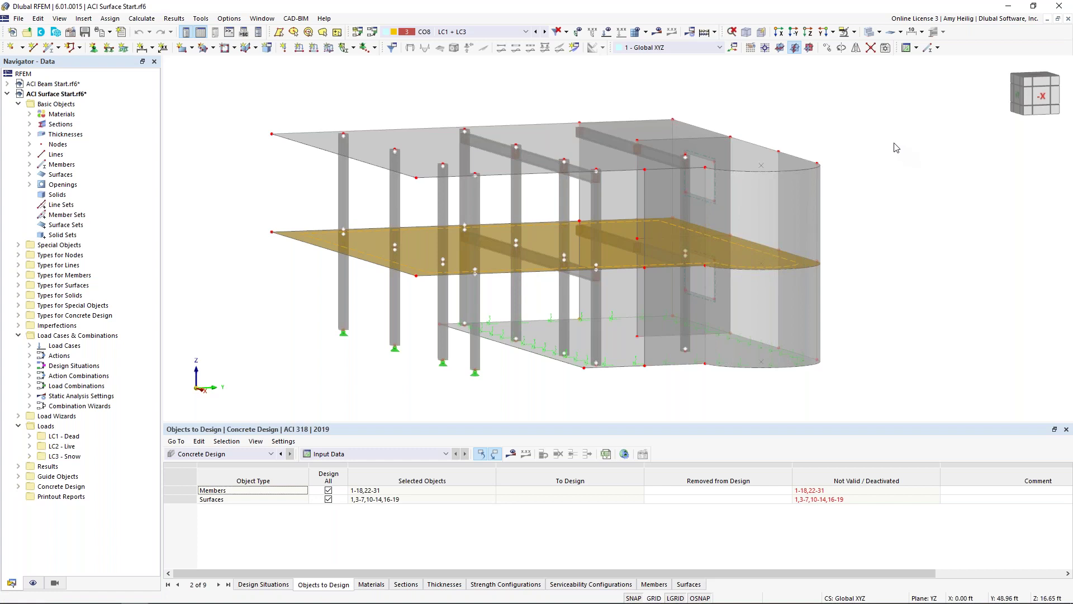
click(855, 34)
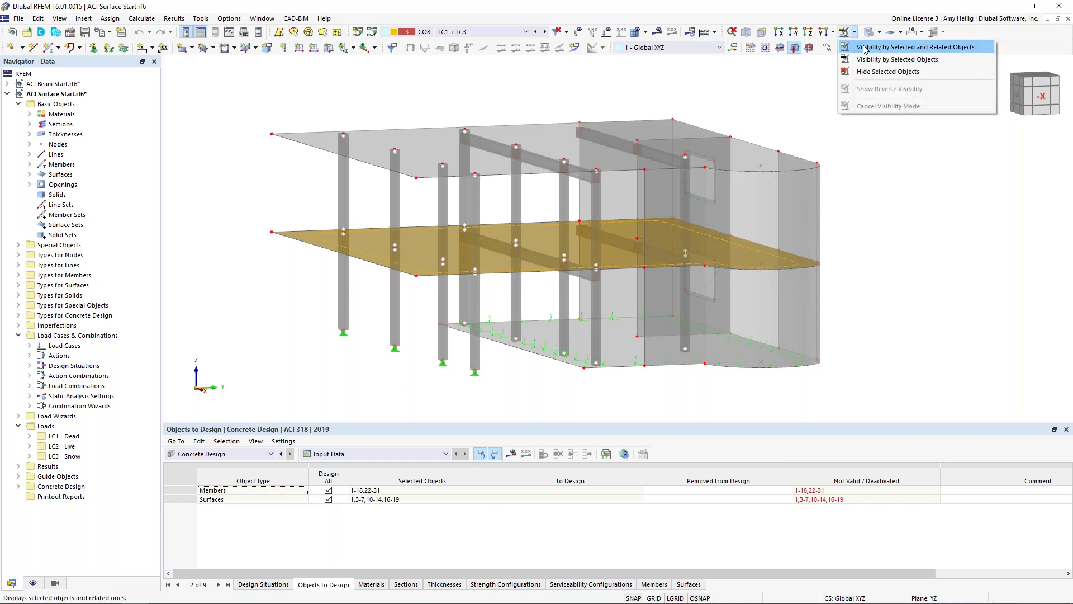
click(863, 43)
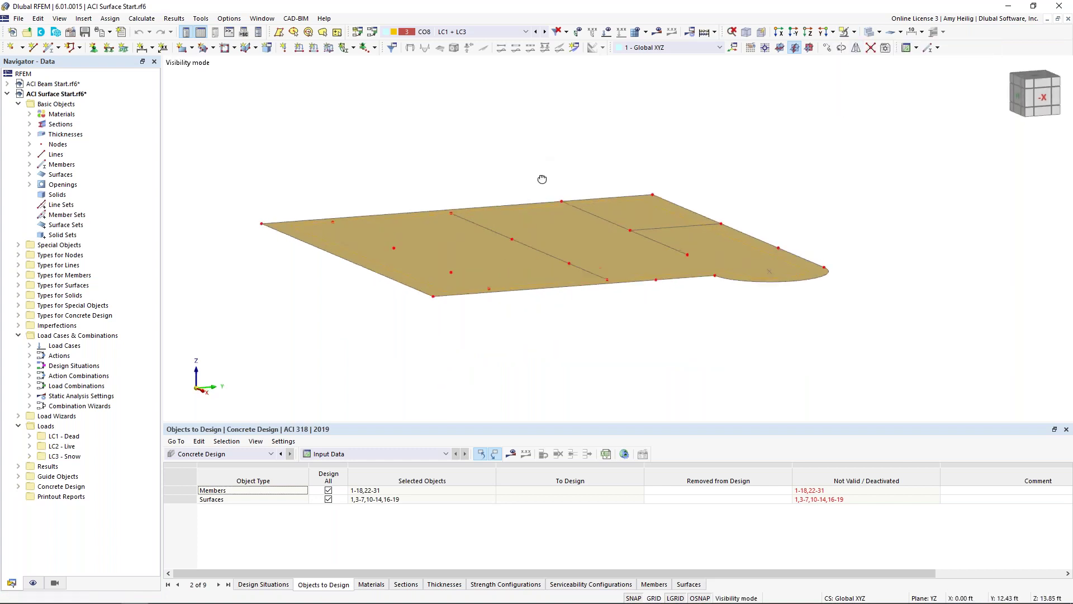
click(526, 158)
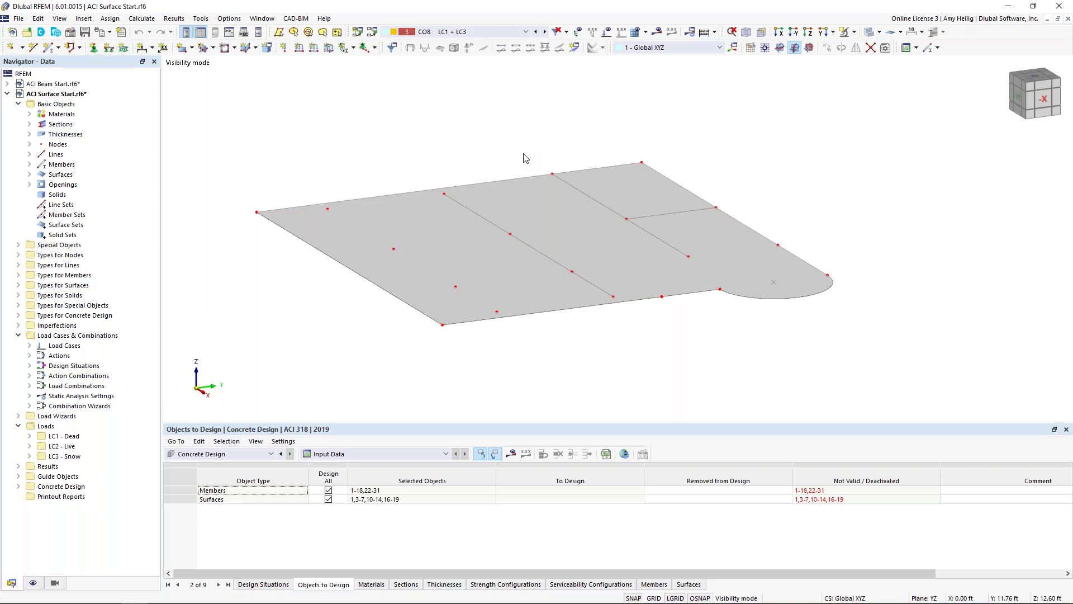
Step: Display the slab's local axis system and switch the model display to wireframe
right_click(540, 190)
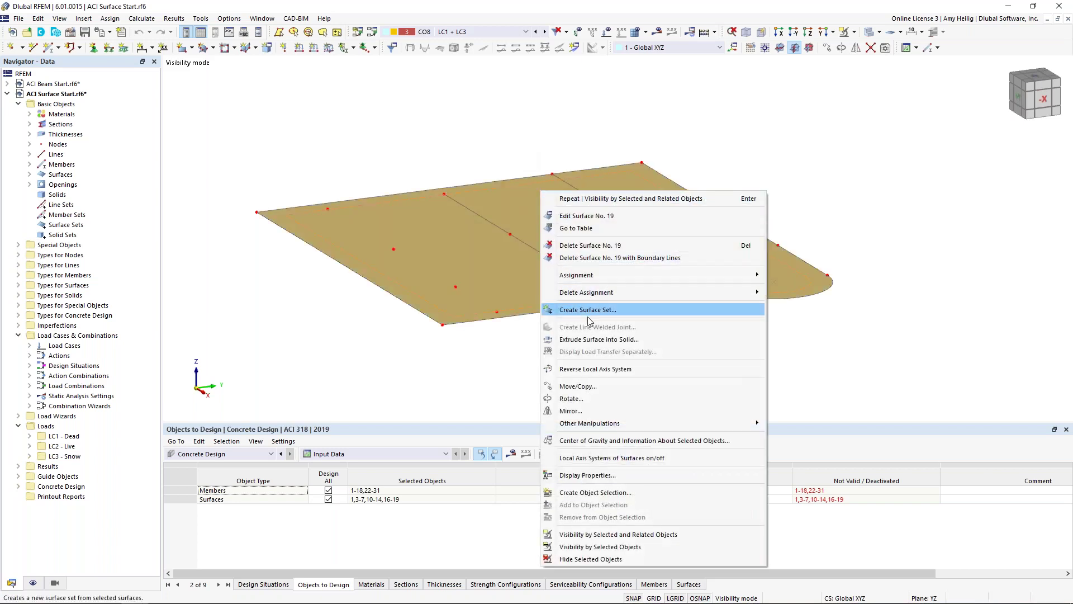
click(584, 458)
click(558, 379)
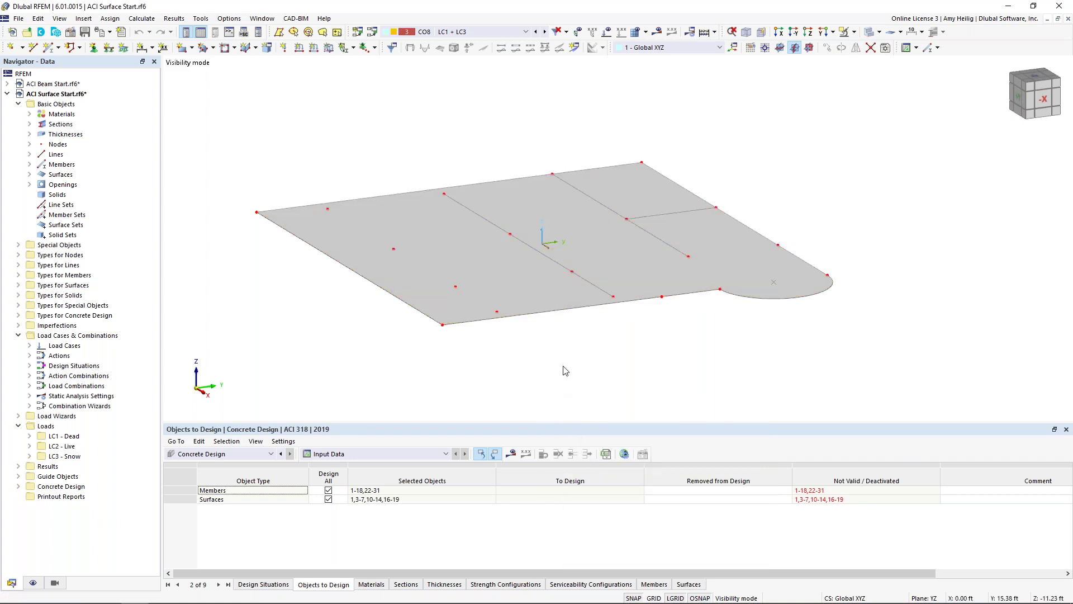
click(869, 32)
scroll(541, 251, up, 1)
scroll(540, 254, up, 1)
middle_drag(554, 249, 584, 222)
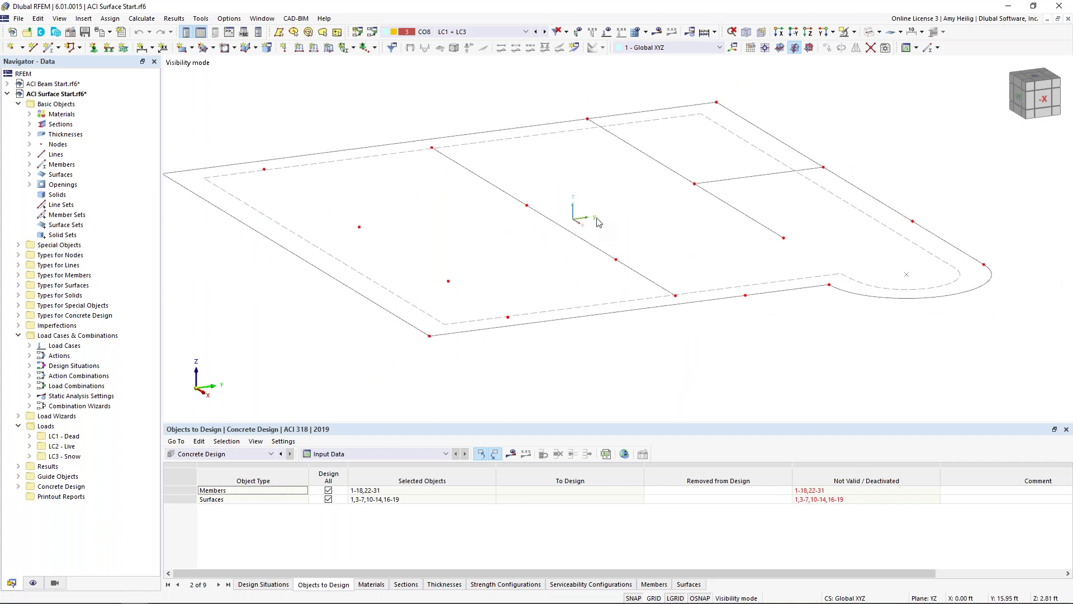
middle_drag(519, 257, 498, 192)
scroll(498, 192, down, 1)
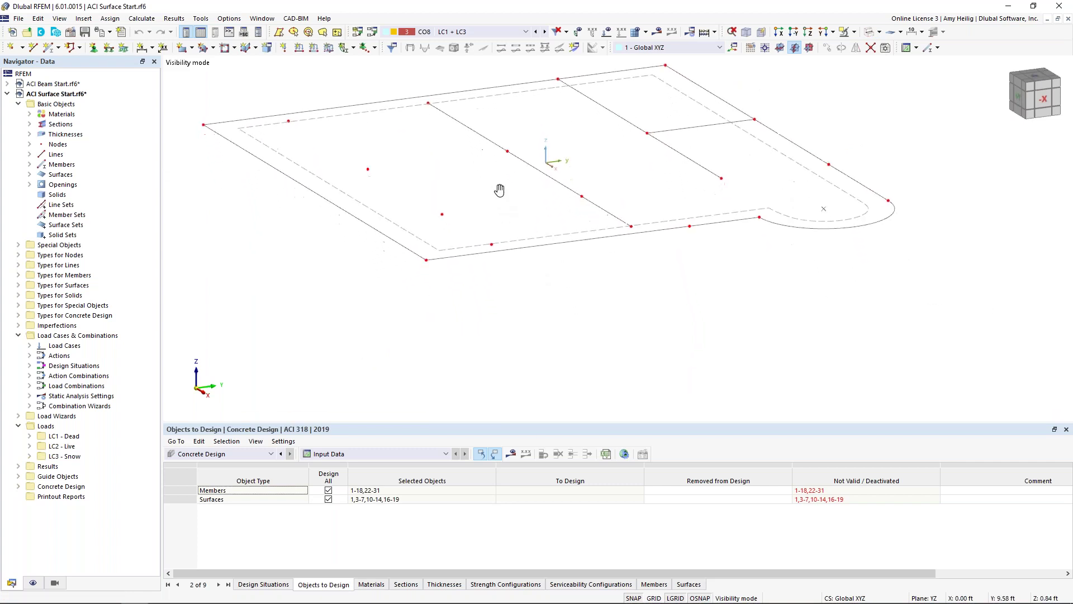
Step: Activate concrete design properties for surface 19 and set its top and bottom concrete cover to 0.75 in
double_click(380, 218)
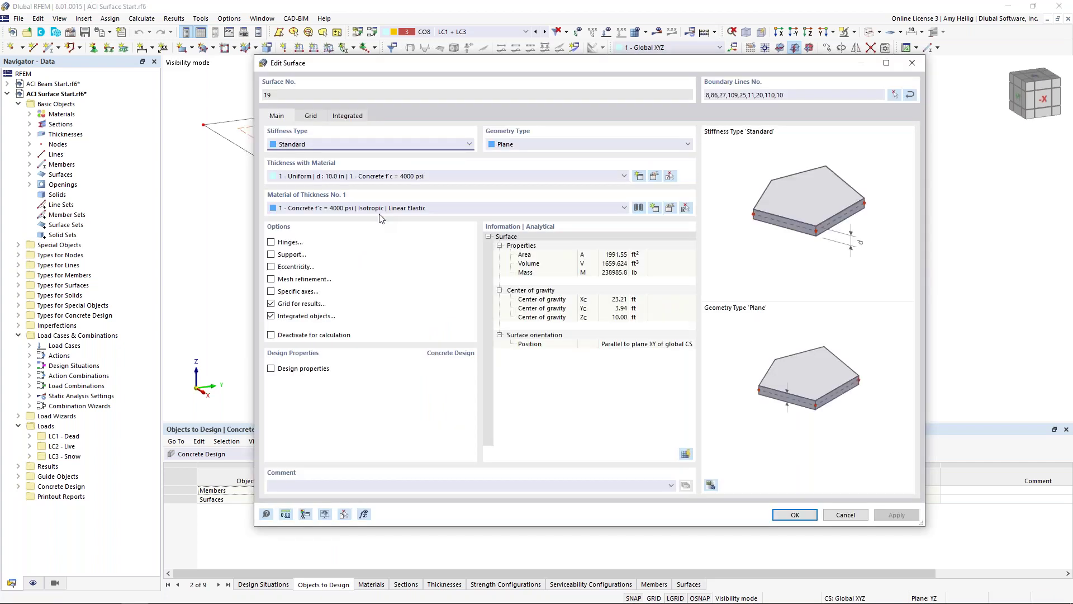
click(295, 369)
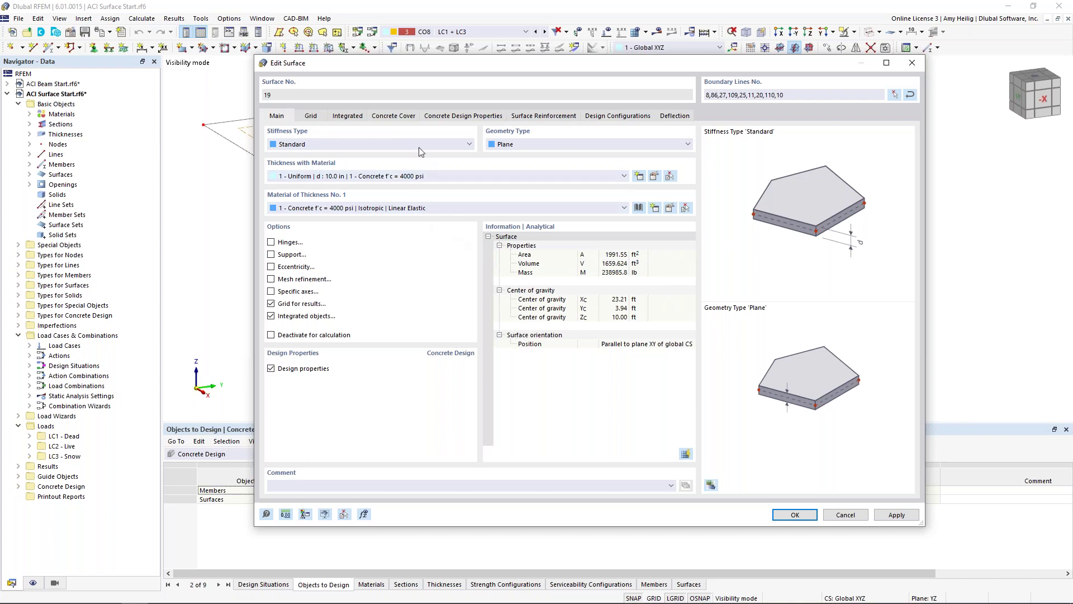
click(405, 116)
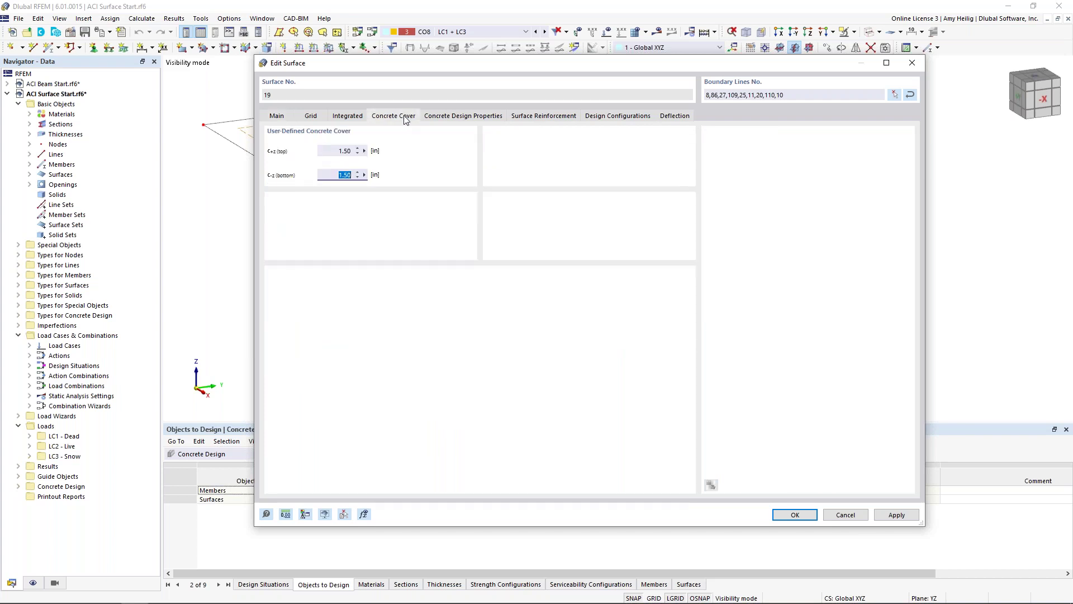
click(344, 151)
text(0.75)
key(Tab)
text(0.)
key(BackSpace)
key(BackSpace)
text(0.75)
Step: Create a reinforcement direction of type First Reinforcement Direction in x and assign it to the slab's top and bottom sides
click(472, 116)
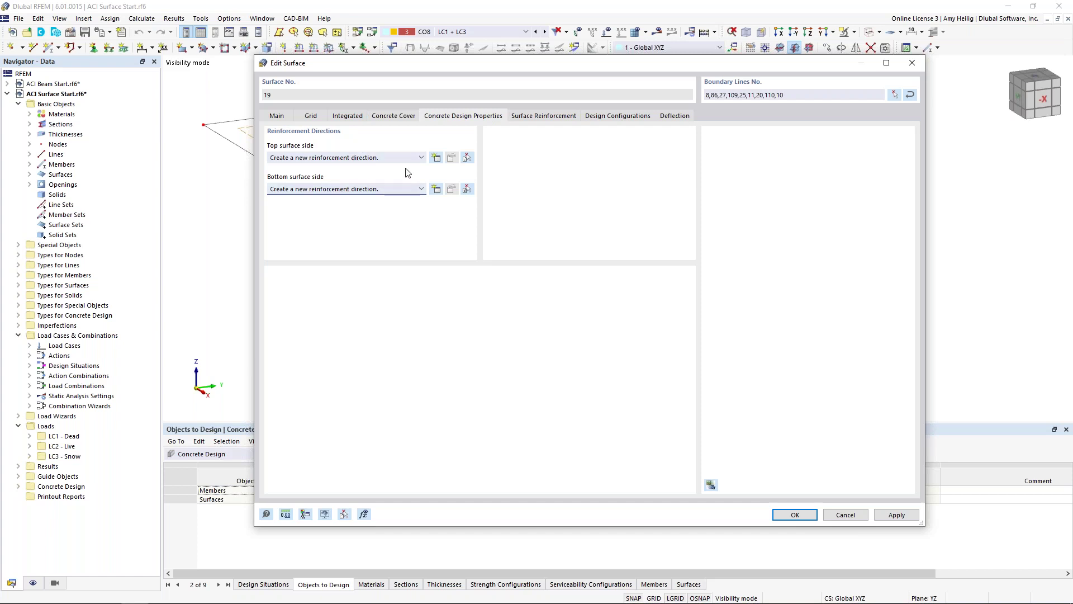
click(436, 158)
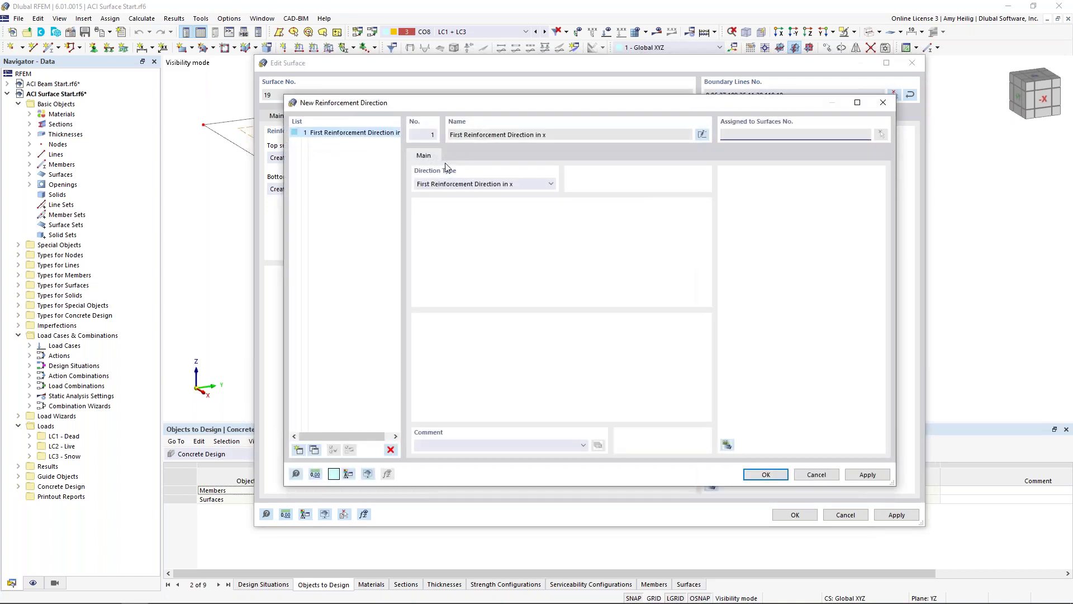
click(476, 184)
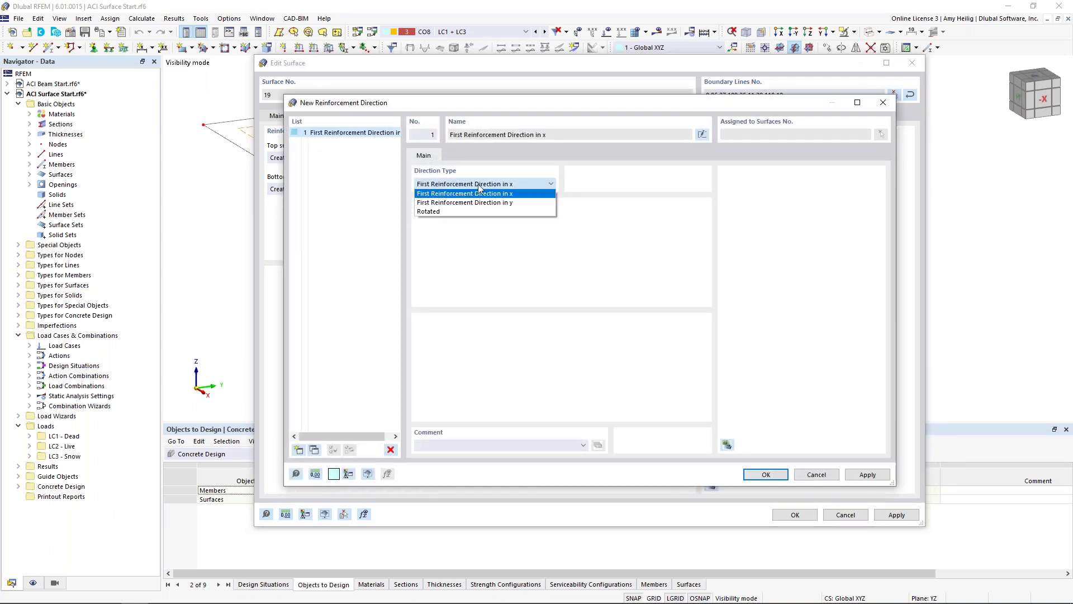
click(516, 193)
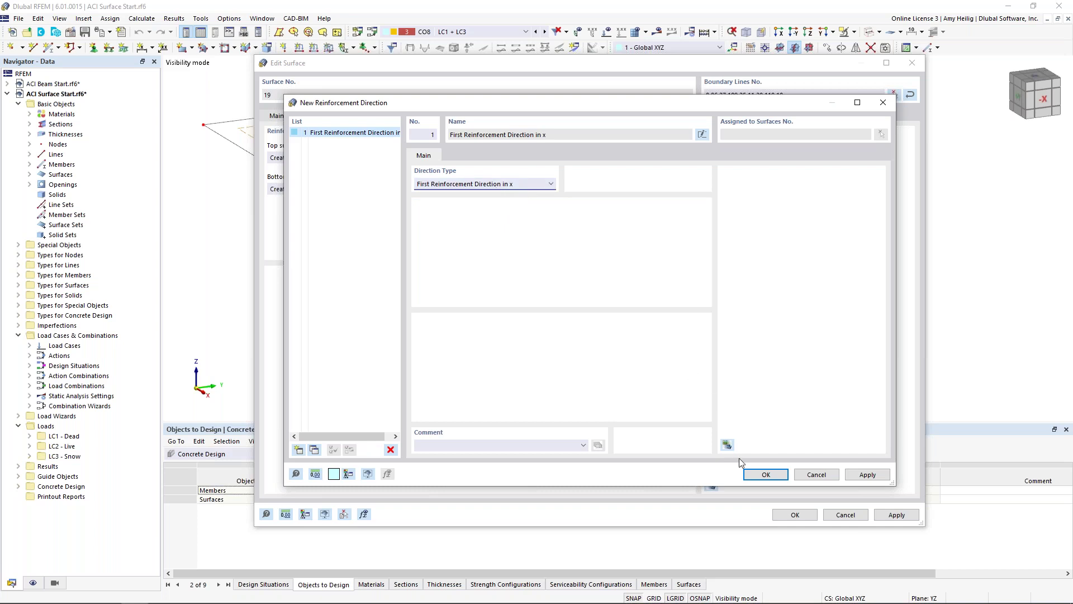
click(750, 475)
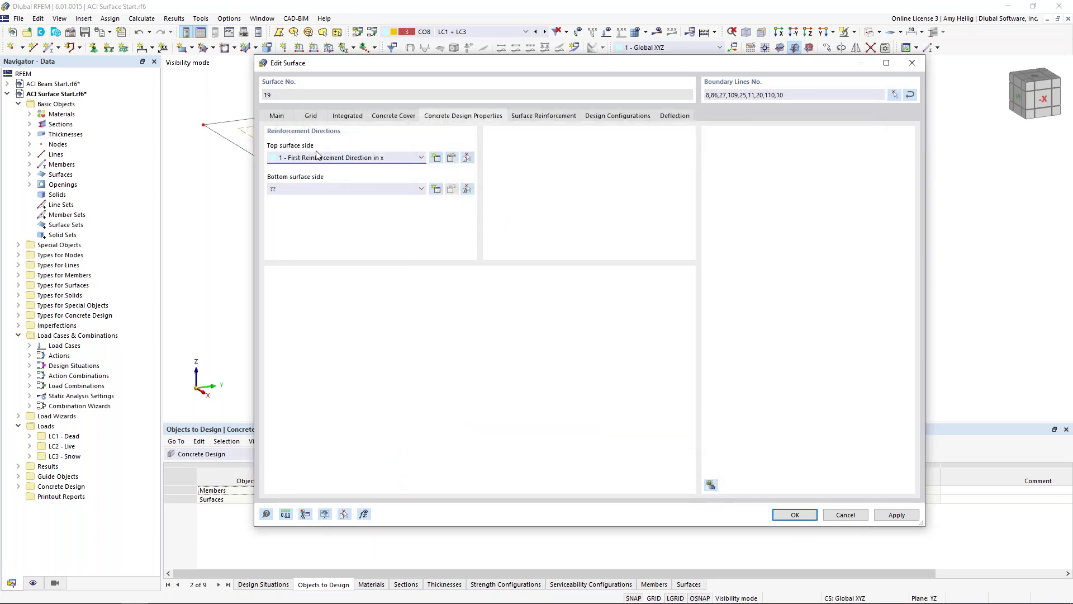
click(323, 188)
click(330, 200)
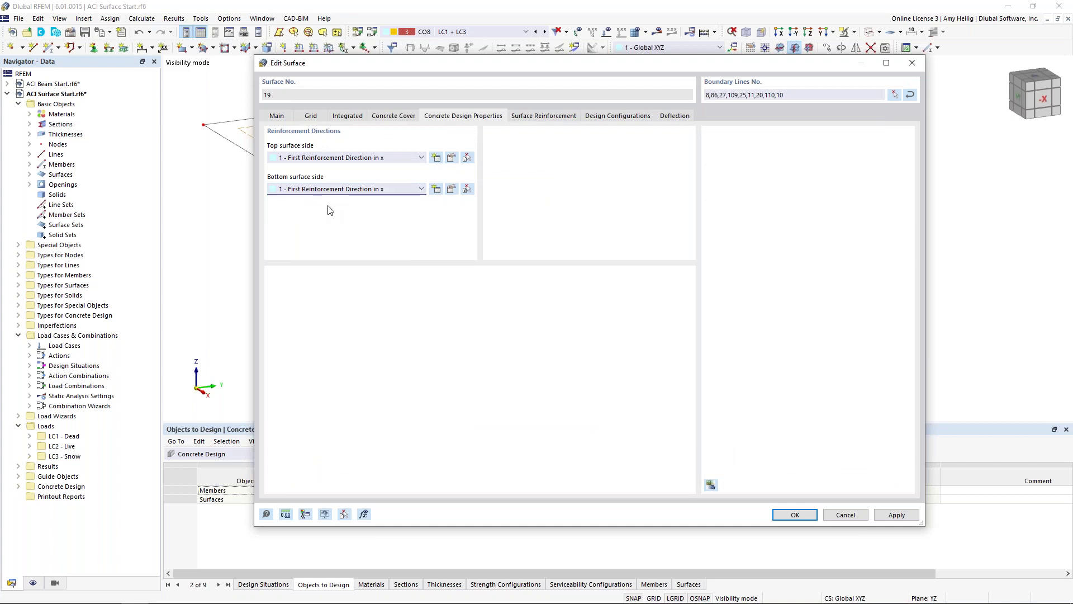
drag(465, 63, 455, 281)
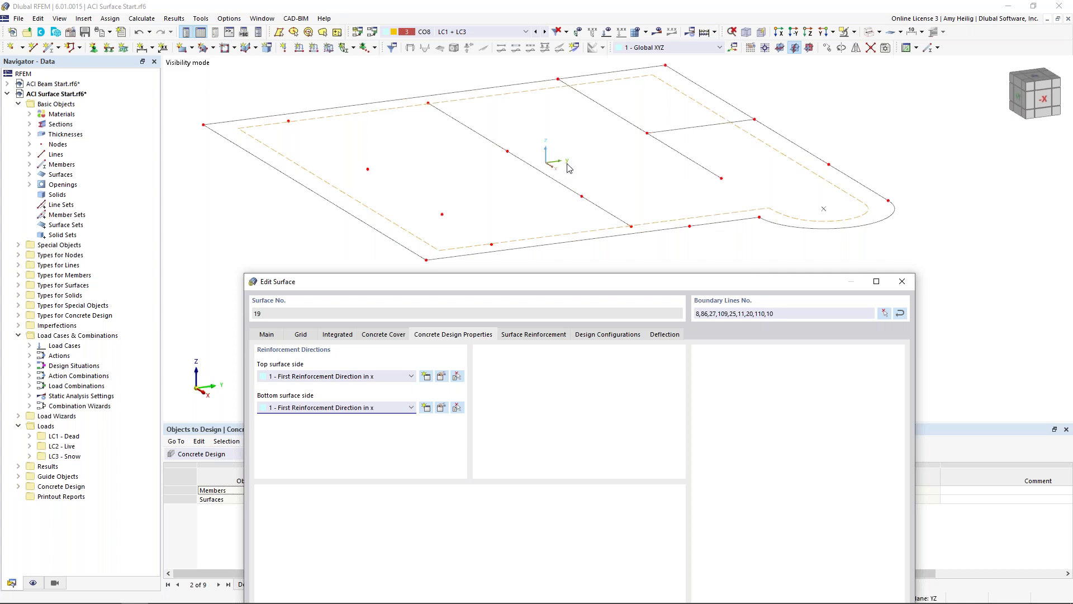
drag(587, 281, 591, 65)
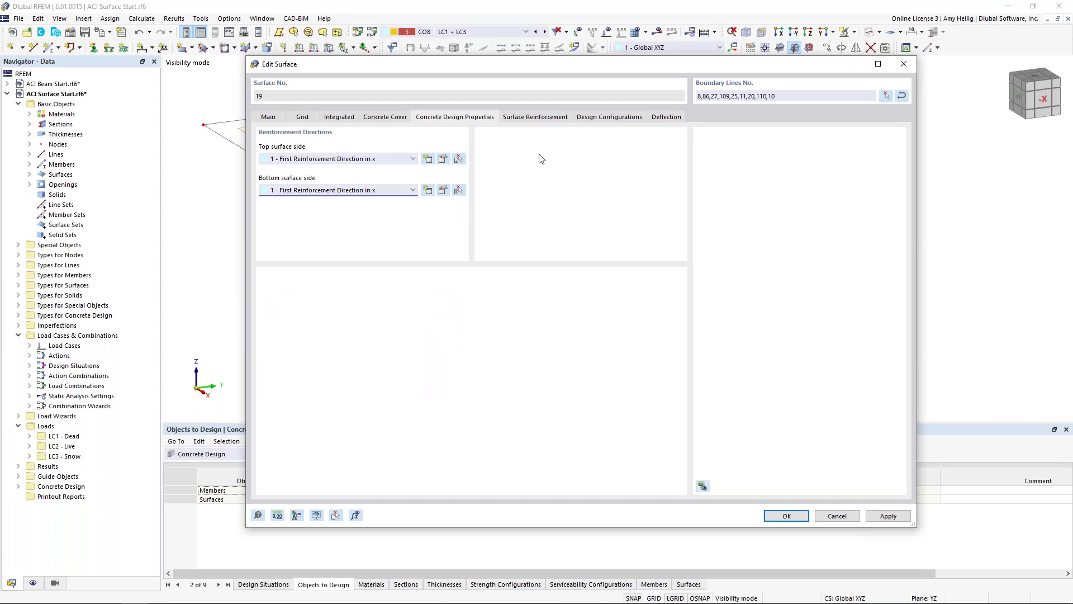
Step: Add a surface reinforcement of type Rebar to surface 19 with #5 bars spaced at 1 ft
click(541, 118)
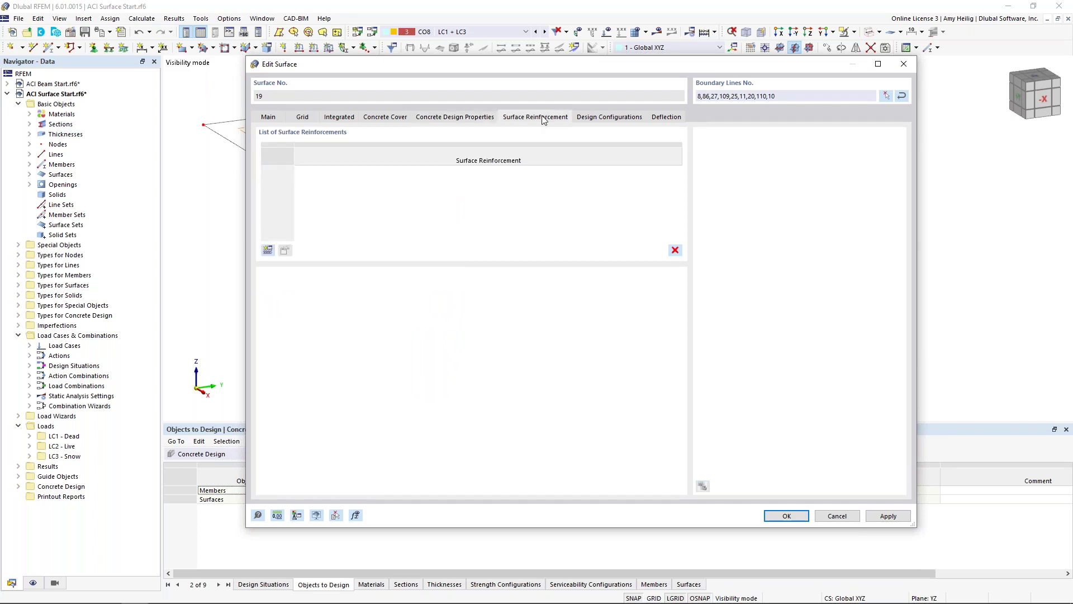
click(268, 250)
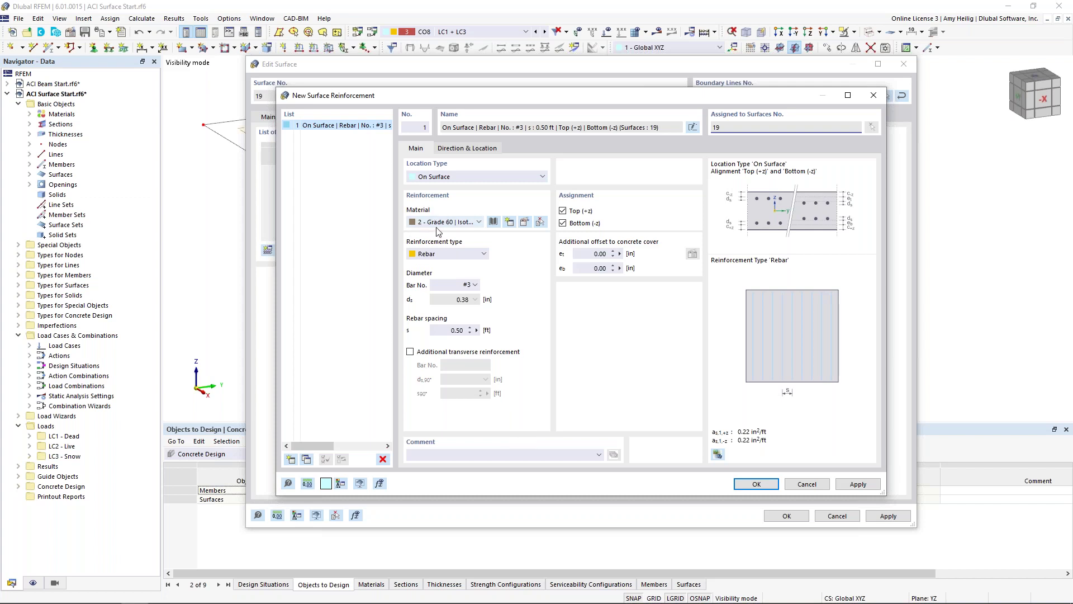
click(447, 254)
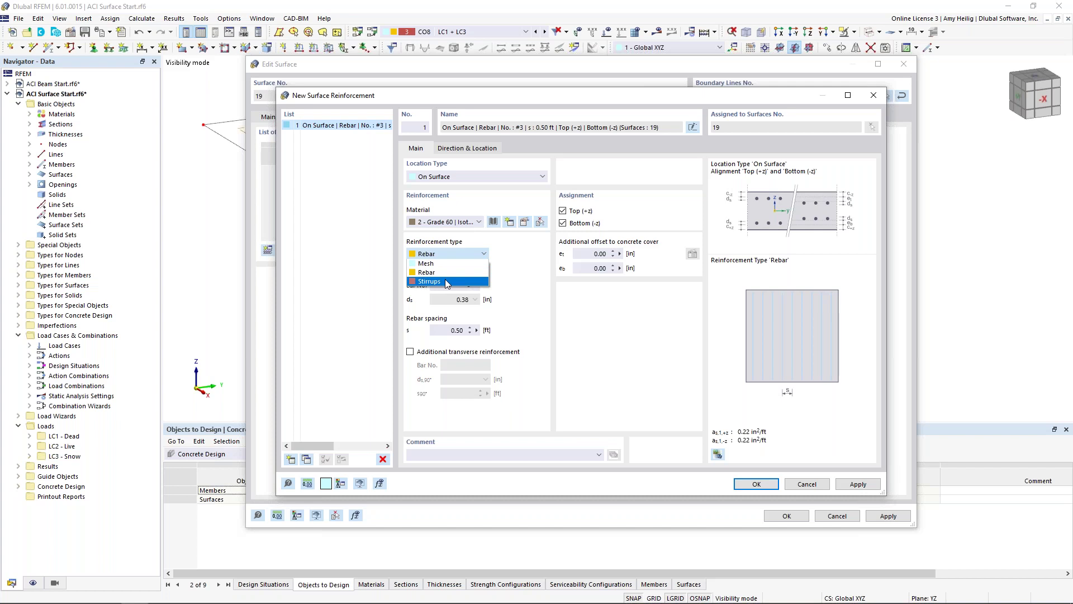
click(444, 275)
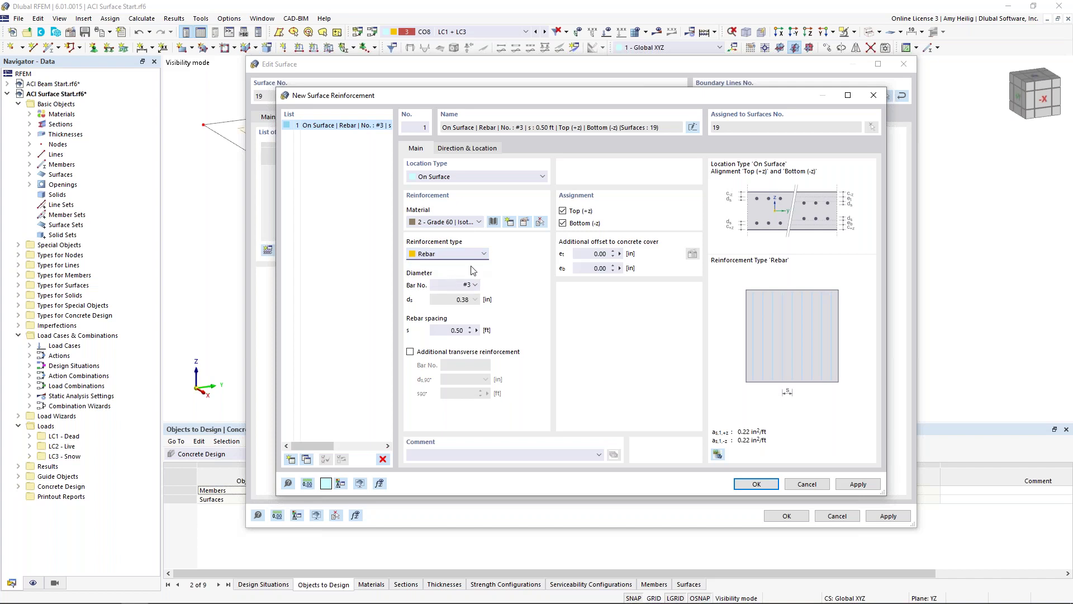
click(474, 285)
click(469, 361)
key(Down)
key(Down)
key(Tab)
text(1)
Step: Include additional transverse reinforcement with #5 bars at 1 ft spacing and confirm the surface reinforcement
click(411, 352)
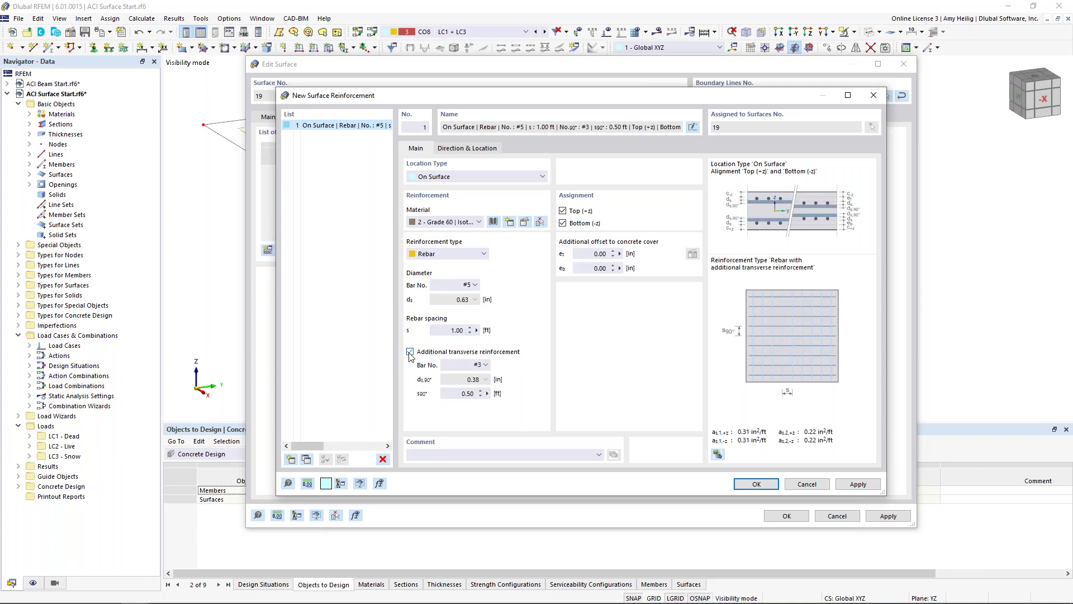
click(480, 365)
click(477, 436)
click(467, 393)
text(1)
click(756, 484)
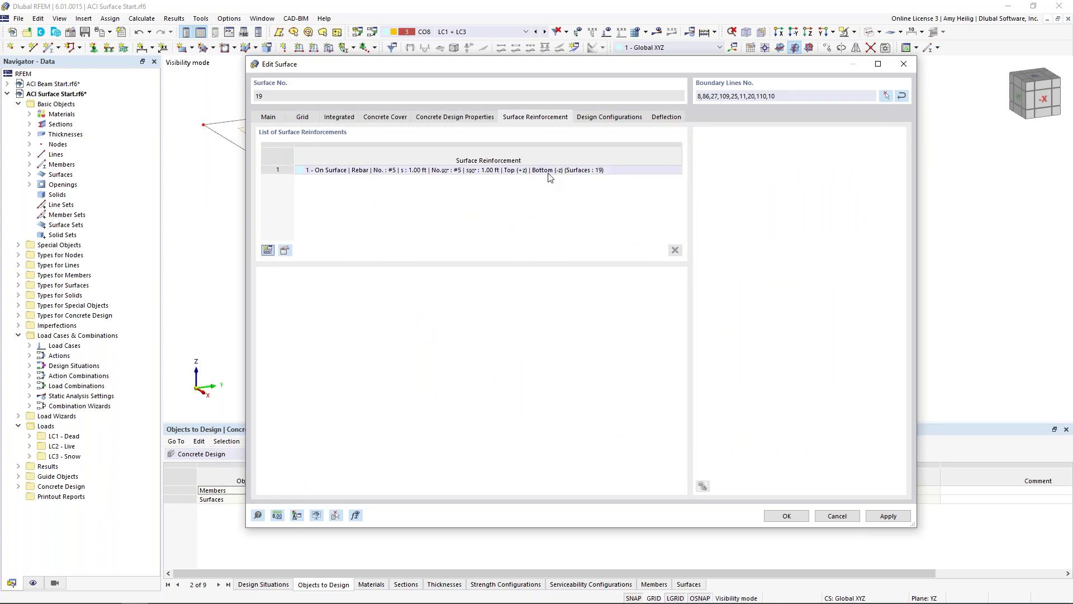
Step: Review the surface parameters of the Default strength configuration and the settings of the Default serviceability configuration
click(626, 118)
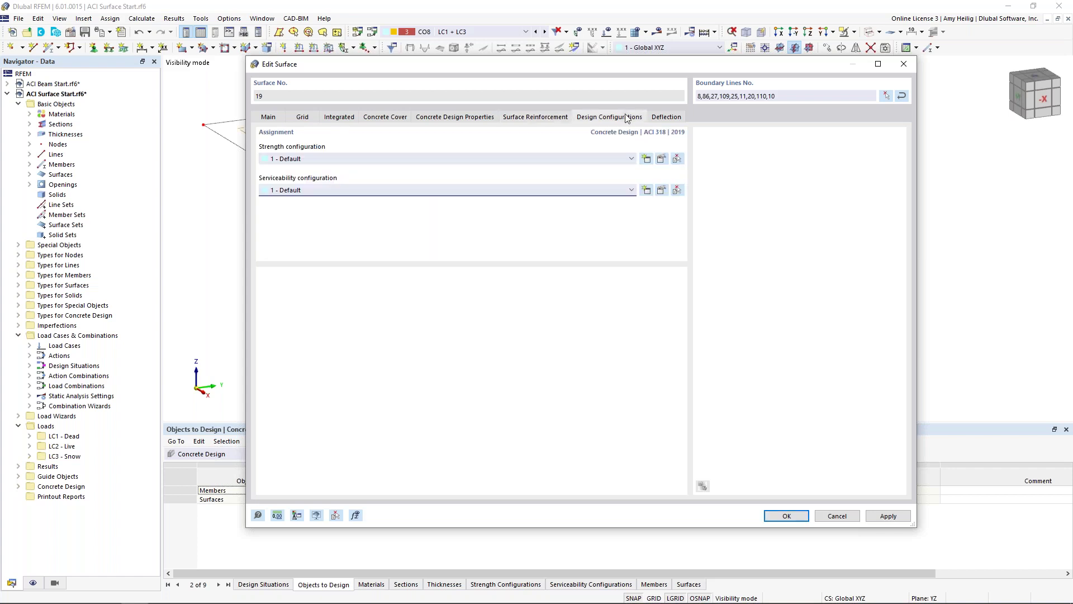
click(661, 159)
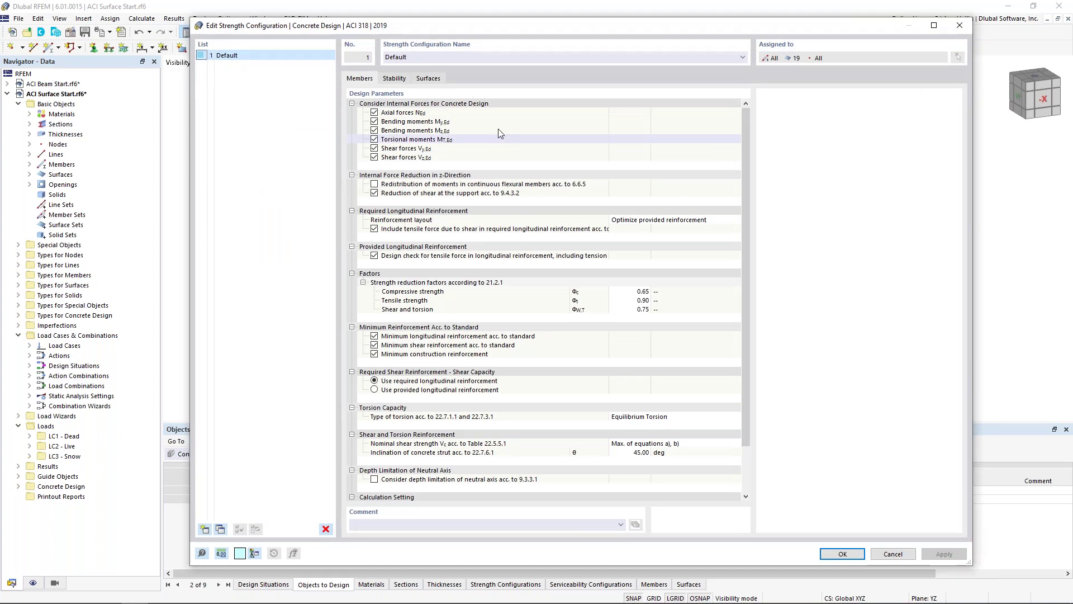
click(435, 79)
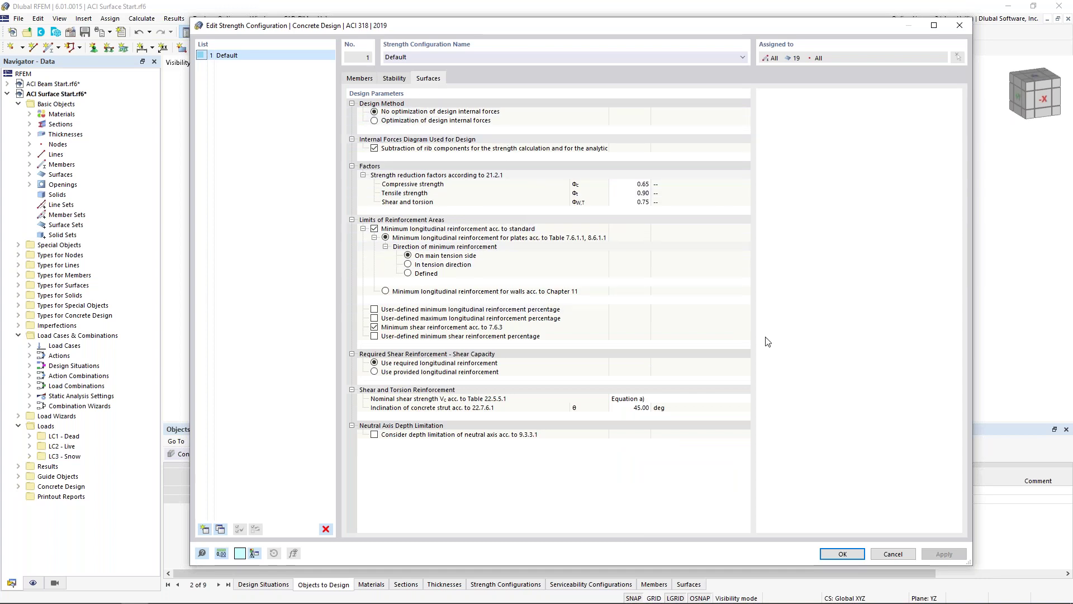
click(893, 554)
click(662, 191)
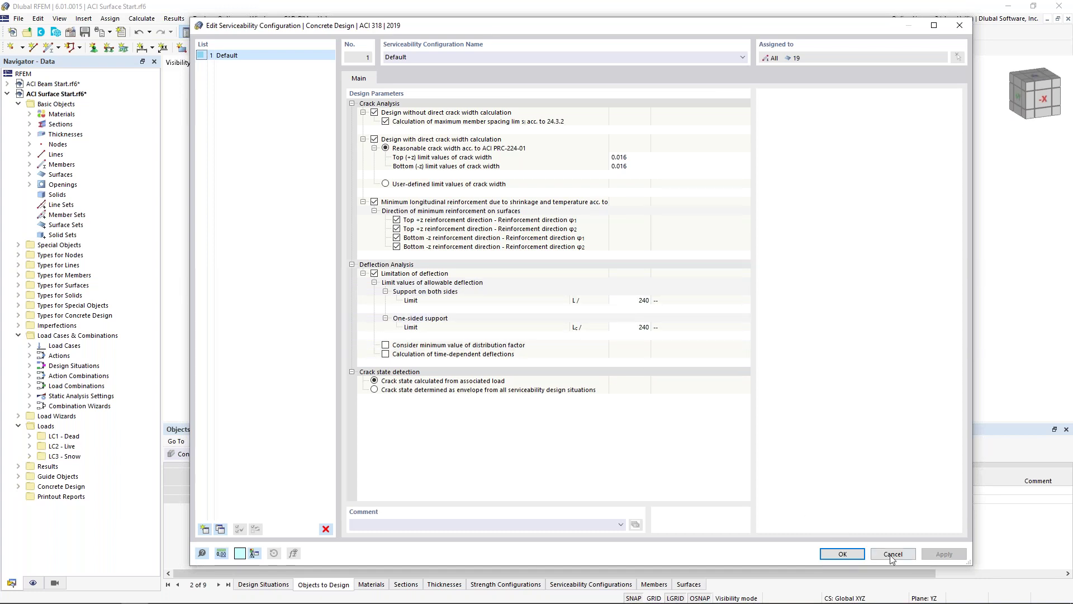
click(842, 553)
Step: Check the slab's deflection settings, keeping Double-supported and the reference length by maximum boundary line, and confirm the surface edits
click(667, 118)
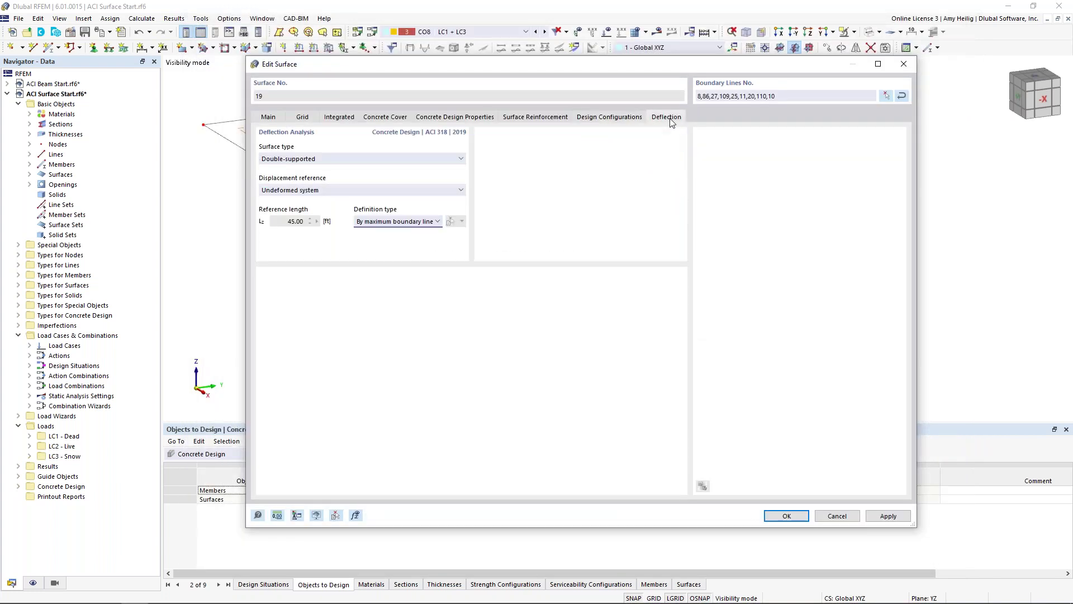
click(425, 158)
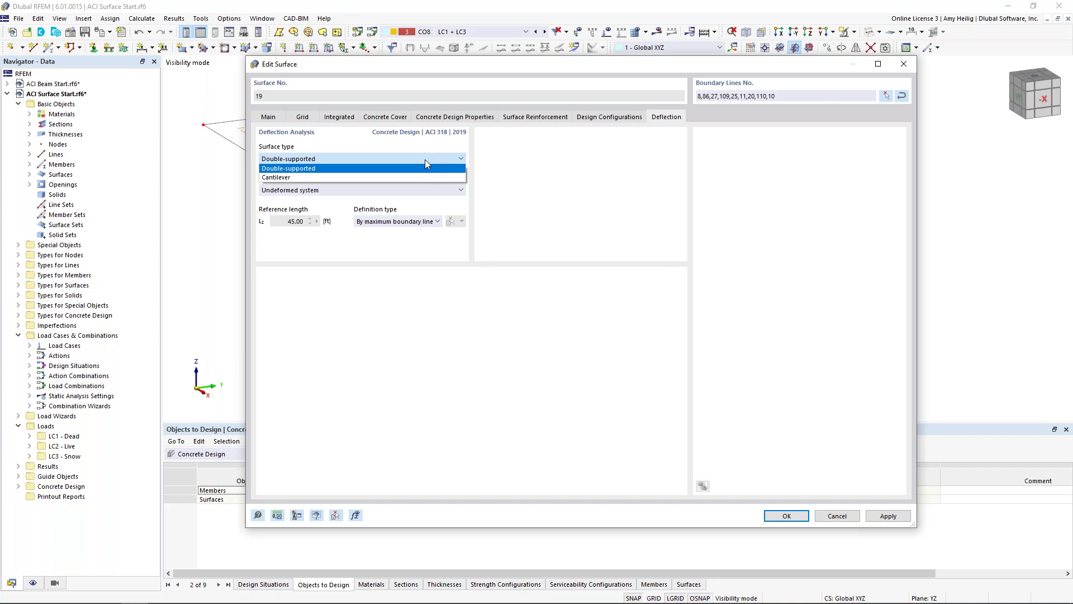
click(599, 186)
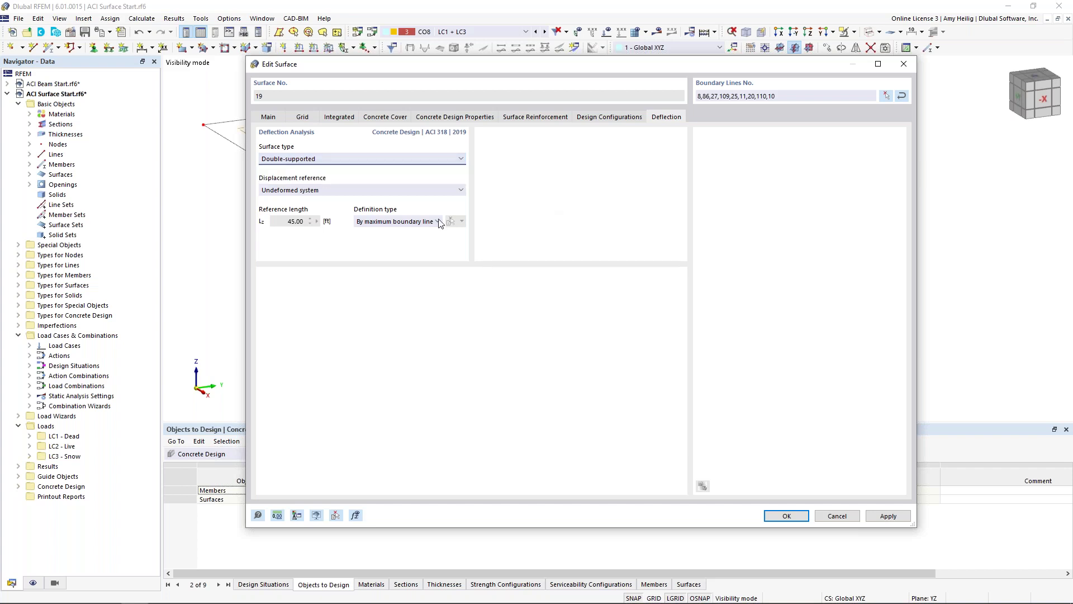
click(389, 223)
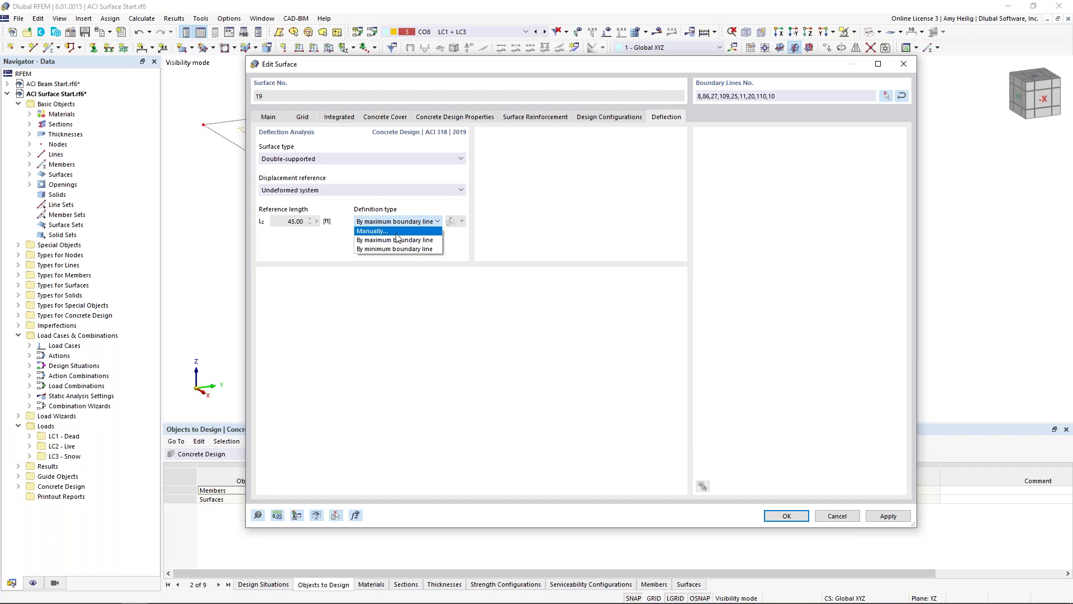
click(552, 238)
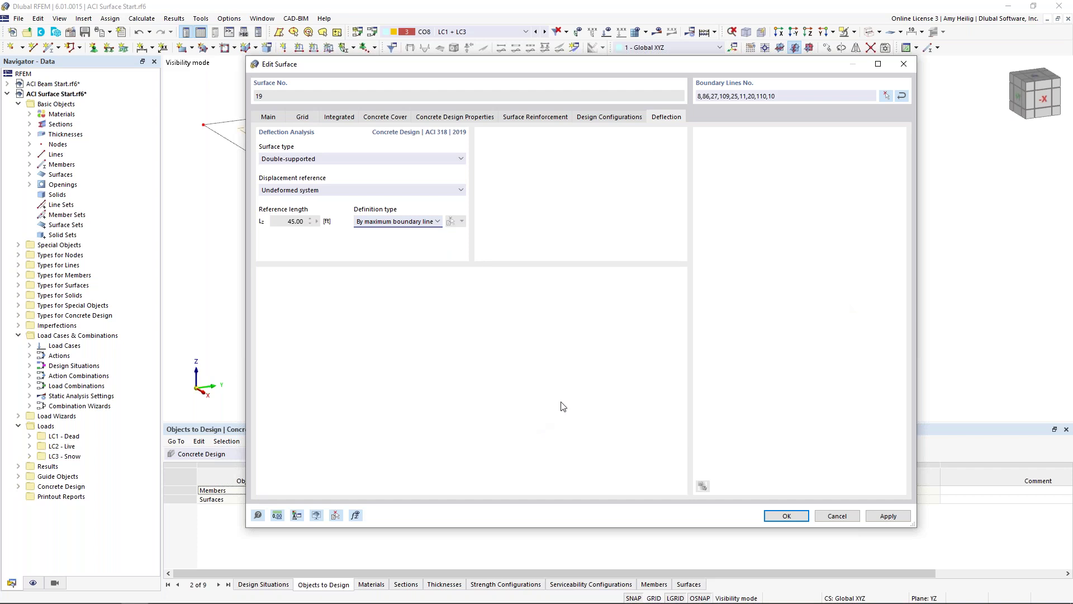
click(785, 515)
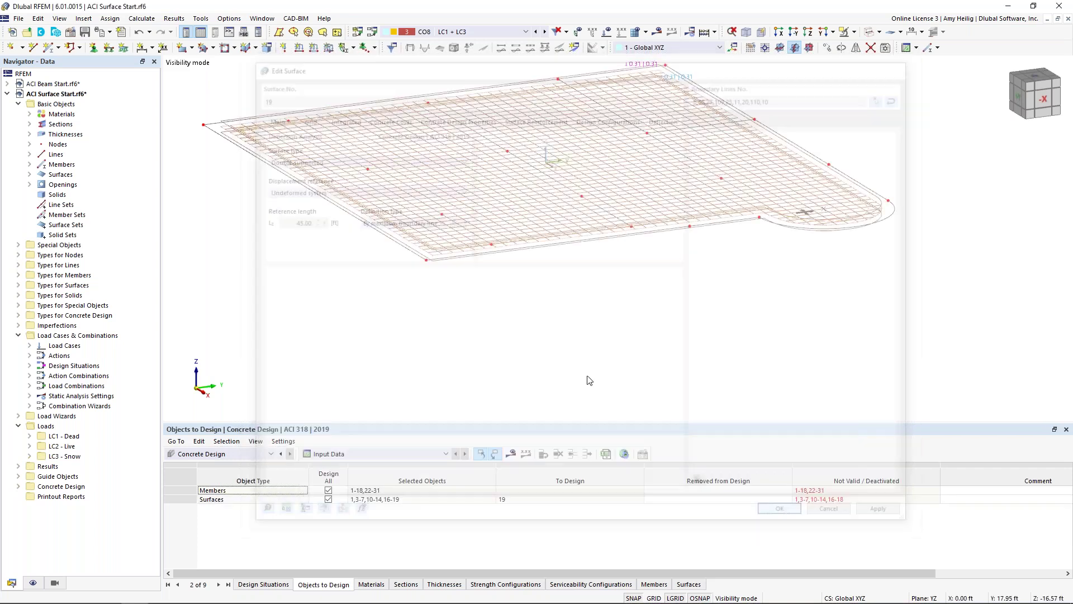
Step: Show the hidden objects in the background and view the reinforced slab together with its supporting columns and walls
scroll(643, 303, down, 2)
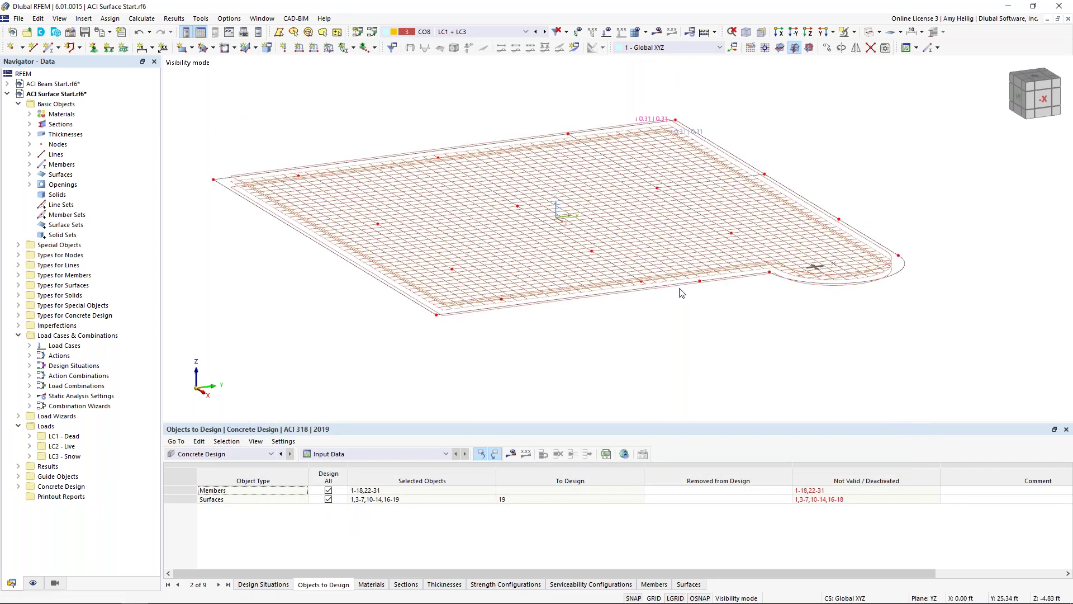
right_click(650, 328)
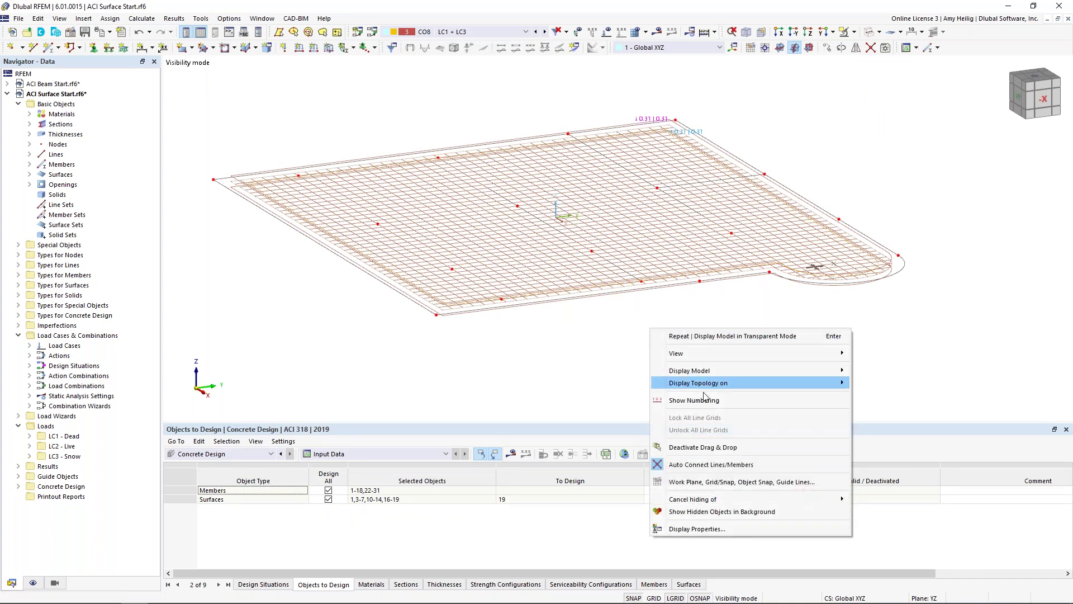
click(713, 512)
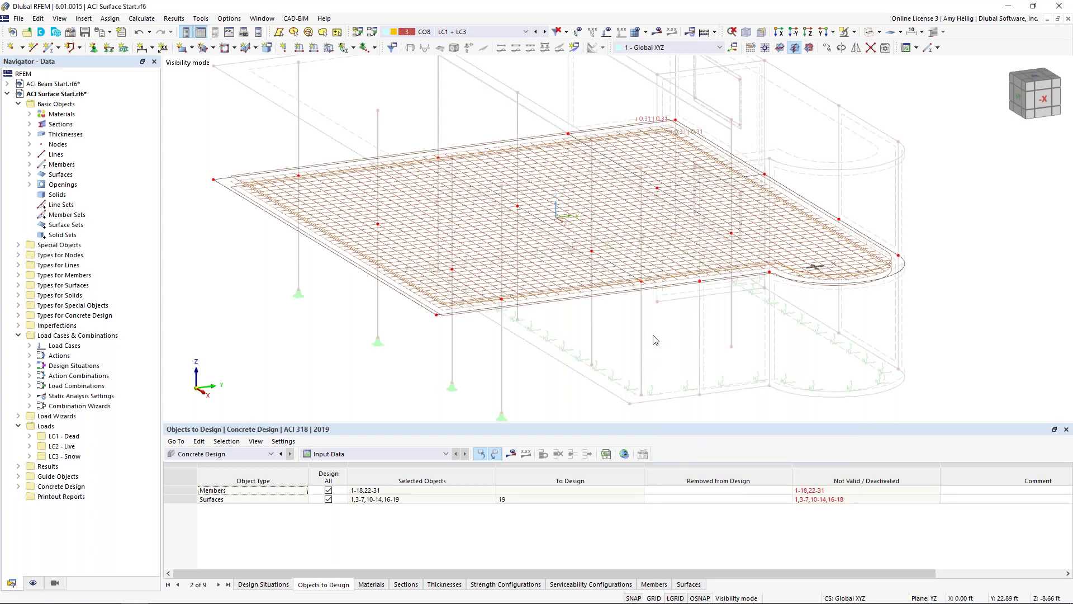
scroll(656, 340, down, 1)
ctrl+middle_drag(656, 340, 430, 354)
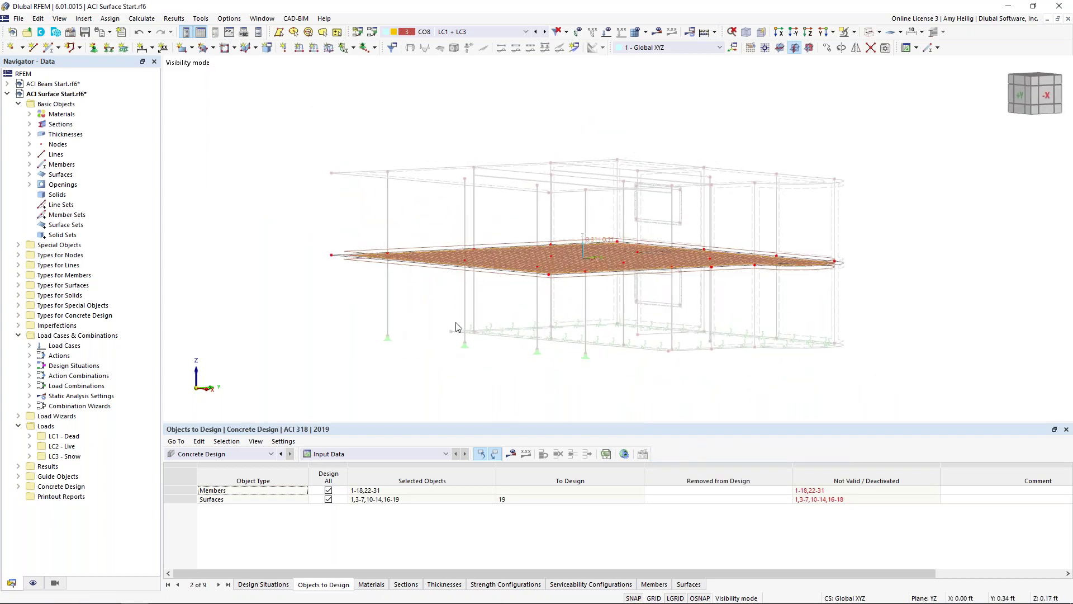
scroll(466, 271, up, 1)
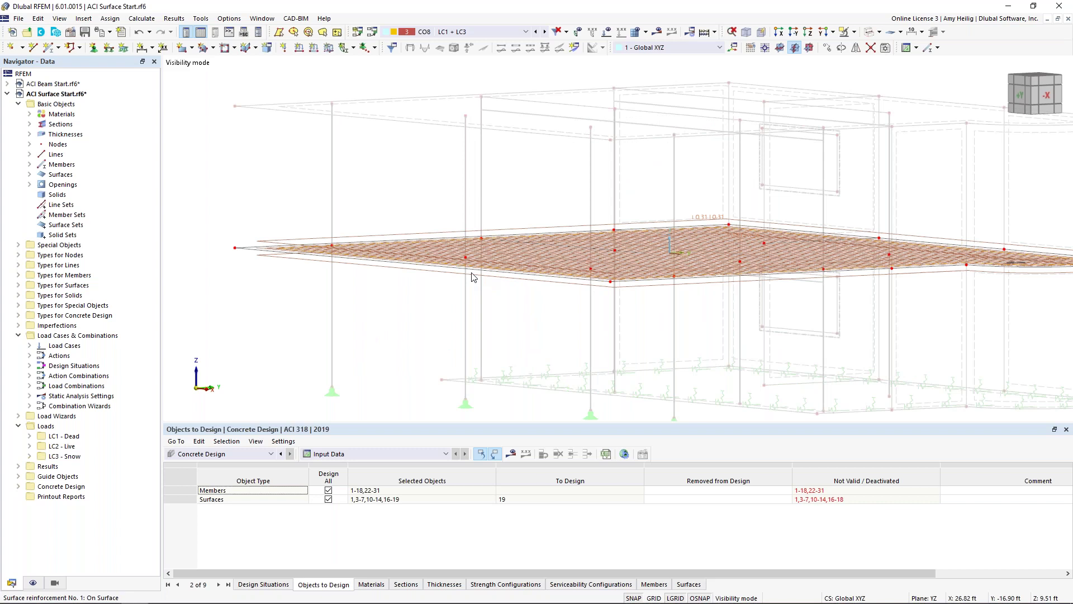
ctrl+middle_drag(496, 290, 471, 313)
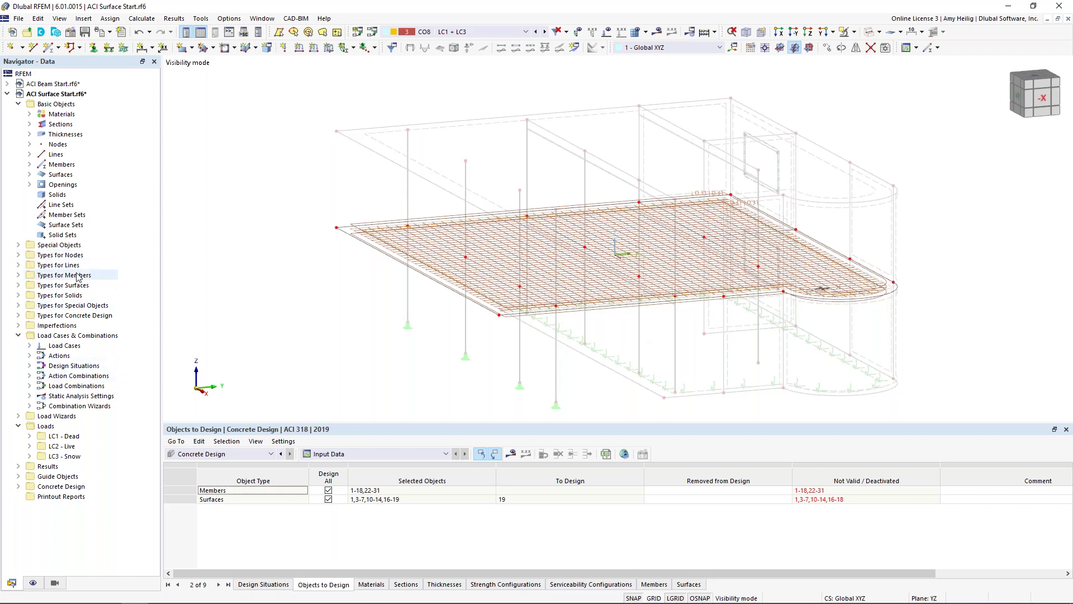
Step: Start a new surface reinforcement for the concrete design with the Free Rectangular location type
click(18, 315)
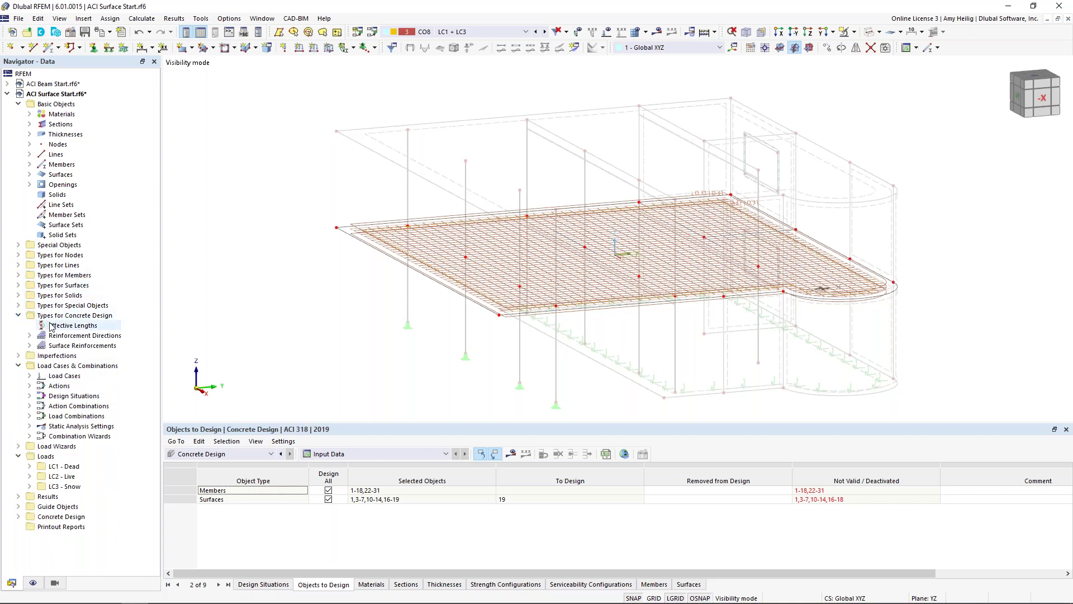
double_click(72, 346)
click(73, 355)
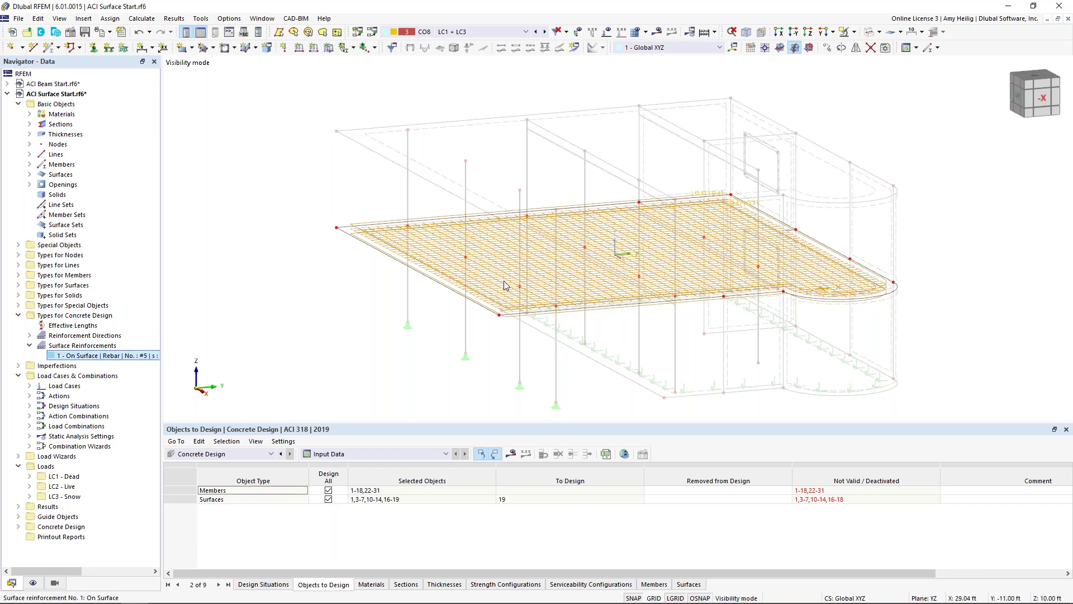
mouse_move(501, 290)
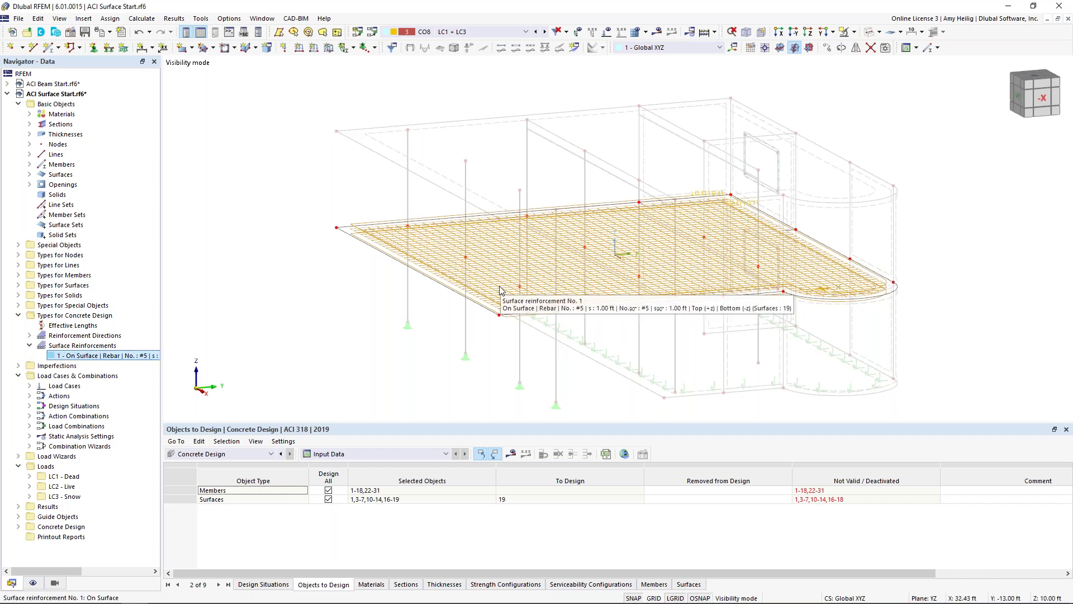
right_click(101, 346)
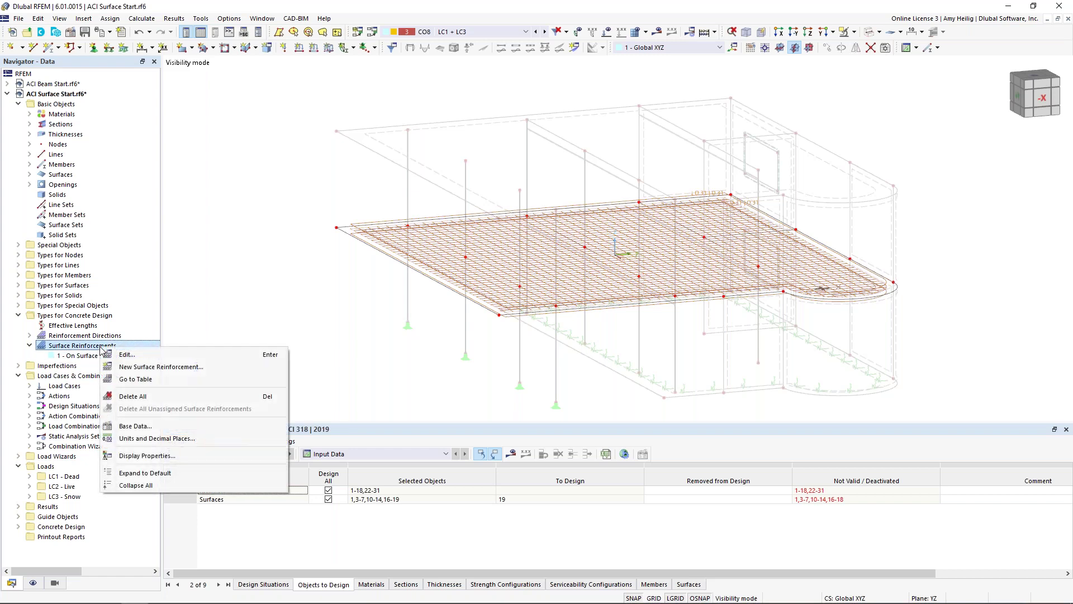
click(134, 367)
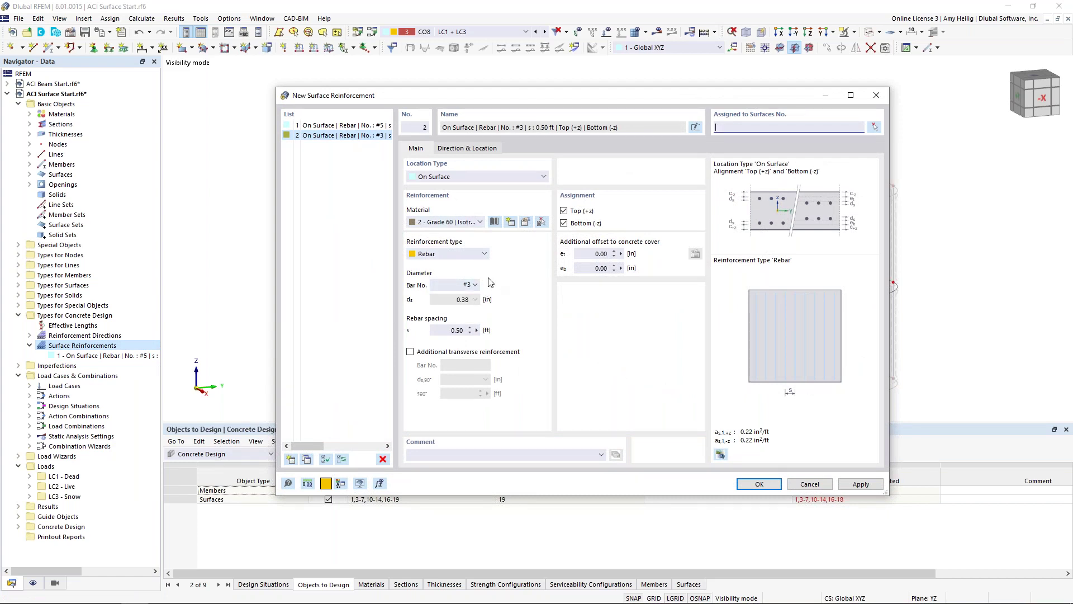
click(484, 177)
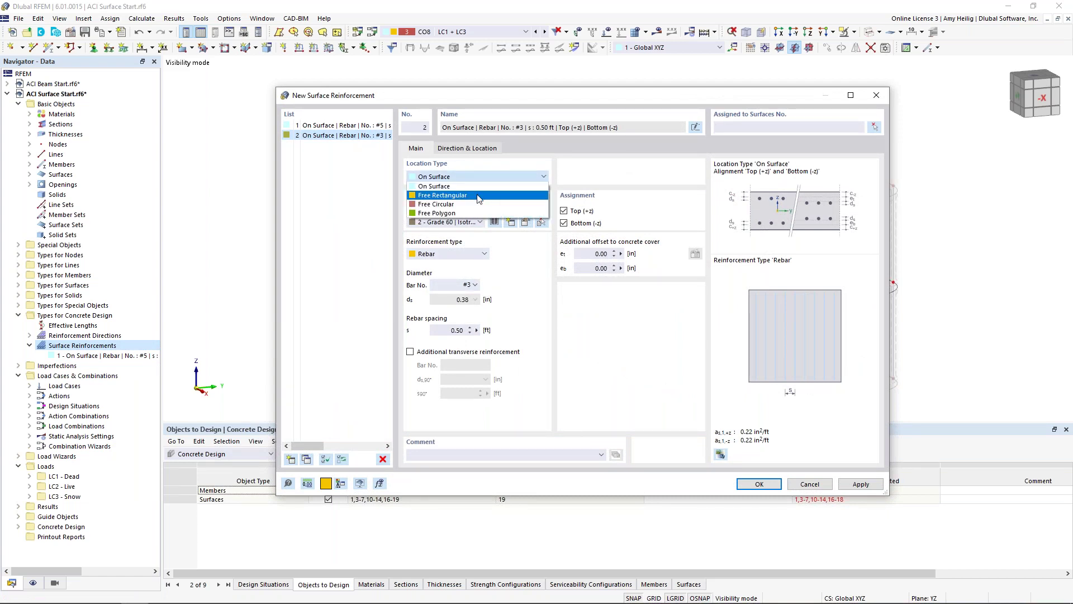
click(479, 195)
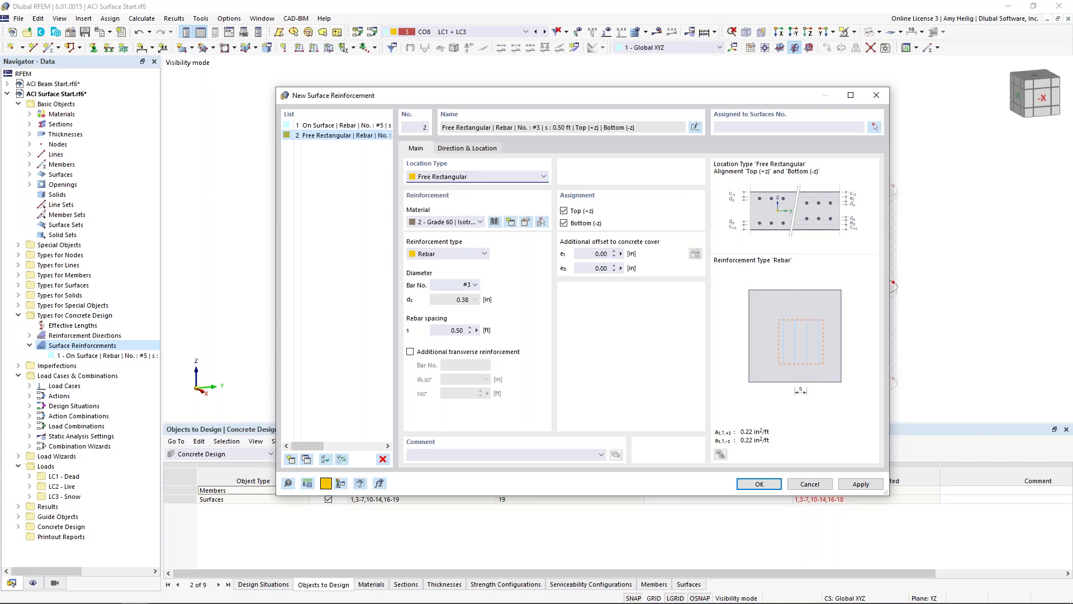
Step: Set the free rectangular reinforcement to #5 bars with a rebar spacing of 1 ft
click(474, 285)
click(454, 330)
double_click(454, 331)
text(1)
Step: Include additional transverse reinforcement of #5 bars at 1 ft spacing and limit the assignment to the top (+z) side
click(410, 352)
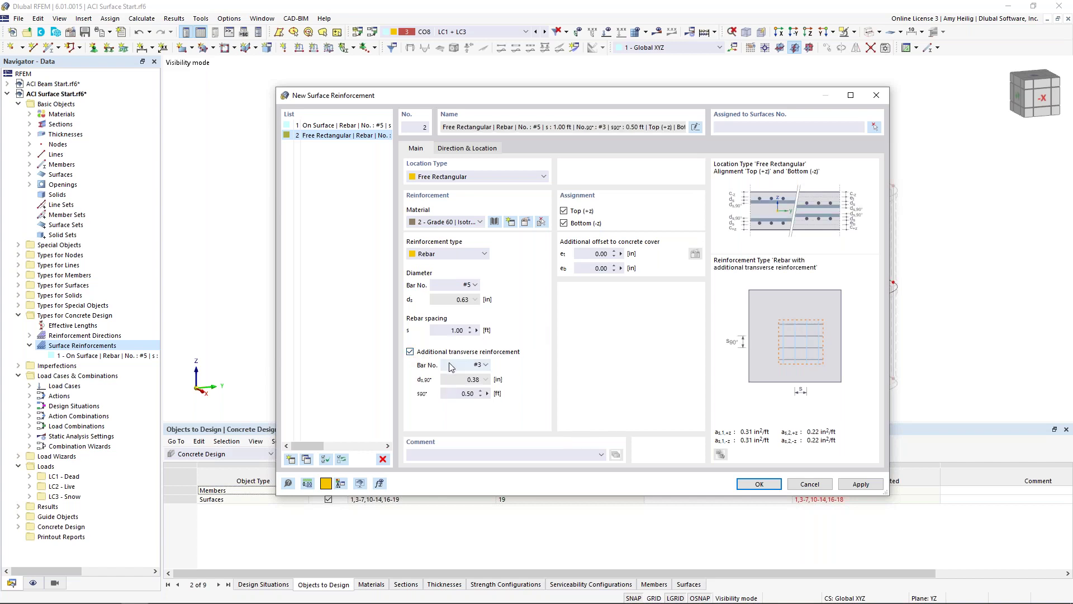
click(453, 366)
click(460, 438)
double_click(467, 393)
text(1)
click(564, 223)
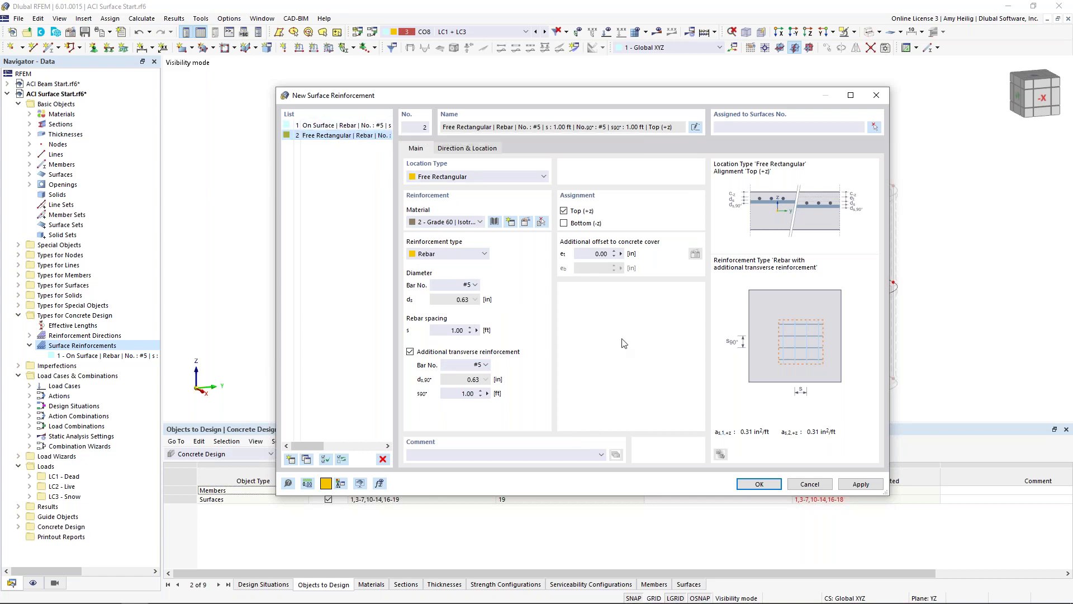
Step: Locate the reinforcement by center and sides of rectangle, centred on the column node at X 18 ft, Y -11 ft, with 6 ft sides
click(484, 149)
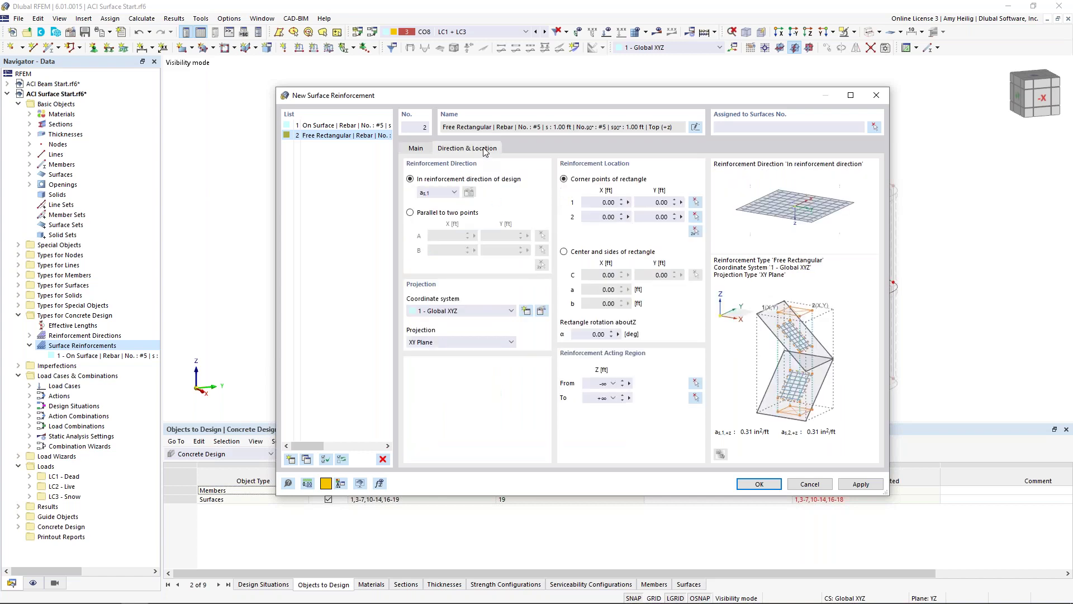
click(564, 252)
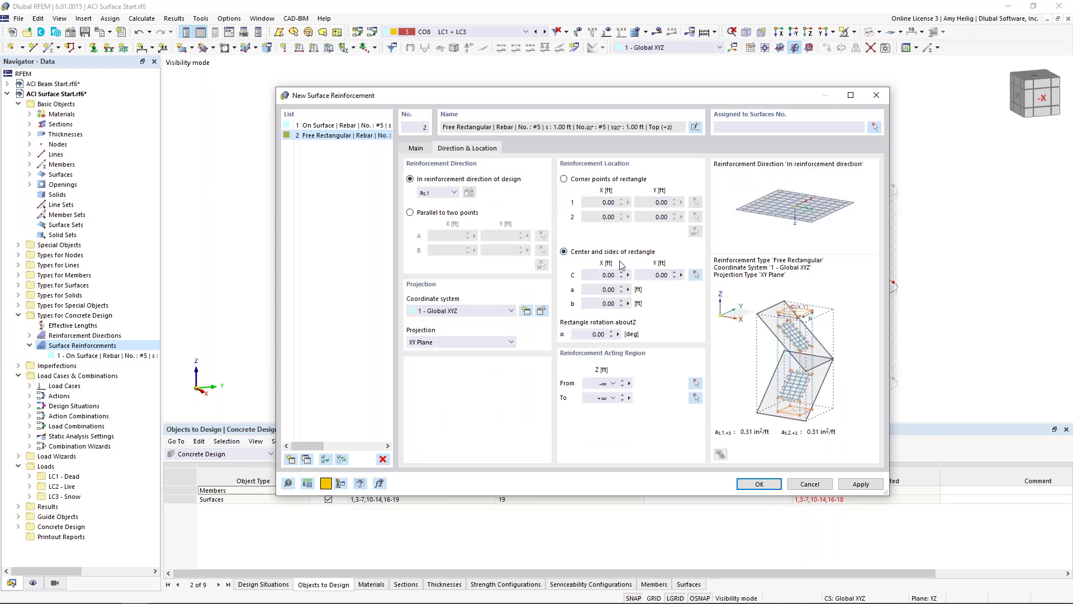
click(696, 274)
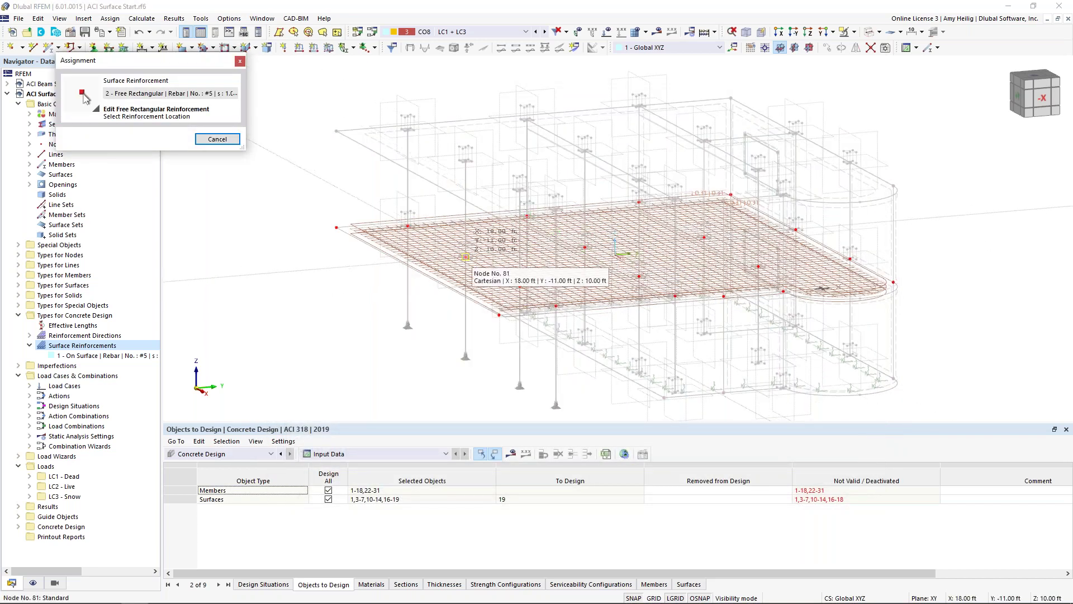
click(466, 257)
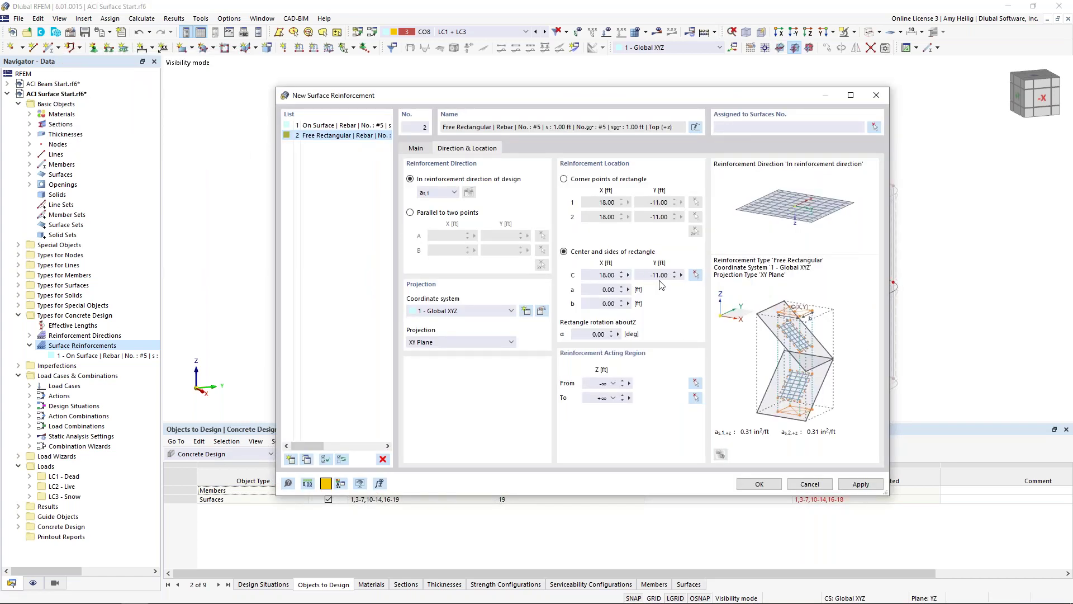
key(Tab)
text(6)
key(Tab)
text(6)
key(Tab)
Step: Assign the free rectangular reinforcement to the floor slab surface and confirm the new reinforcement
click(875, 127)
click(491, 289)
click(166, 176)
click(748, 486)
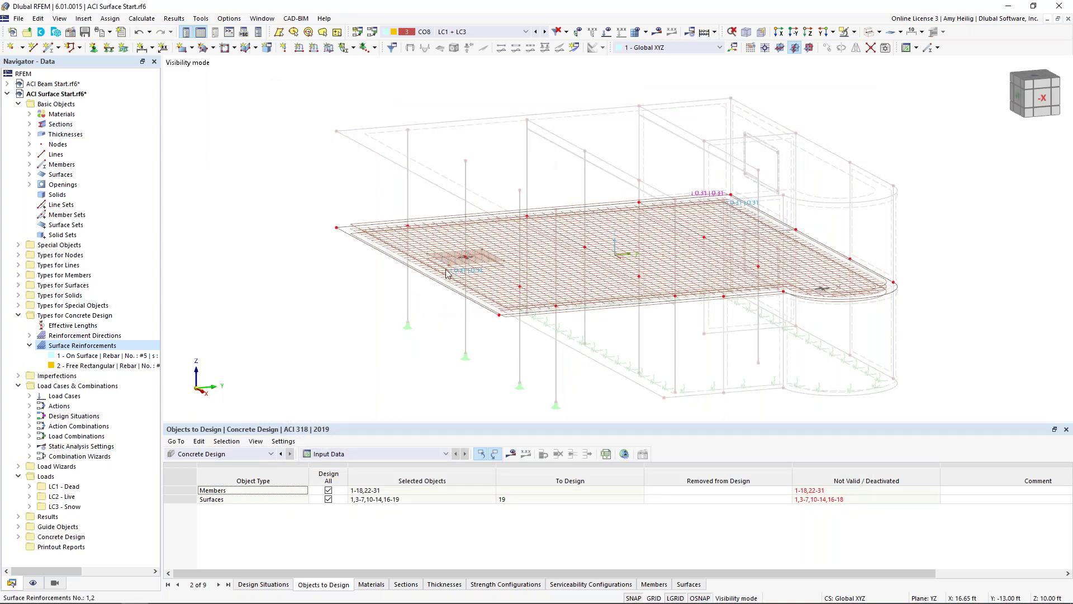
Step: Turn off the display of On Surface longitudinal reinforcement, leaving the free rectangular reinforcement shown
click(32, 583)
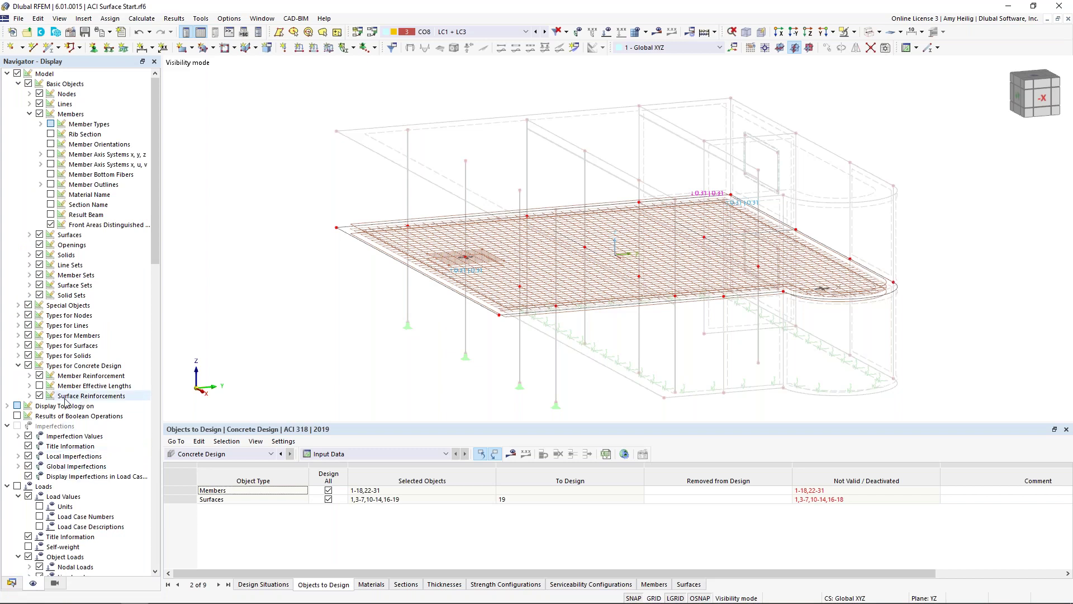
click(29, 395)
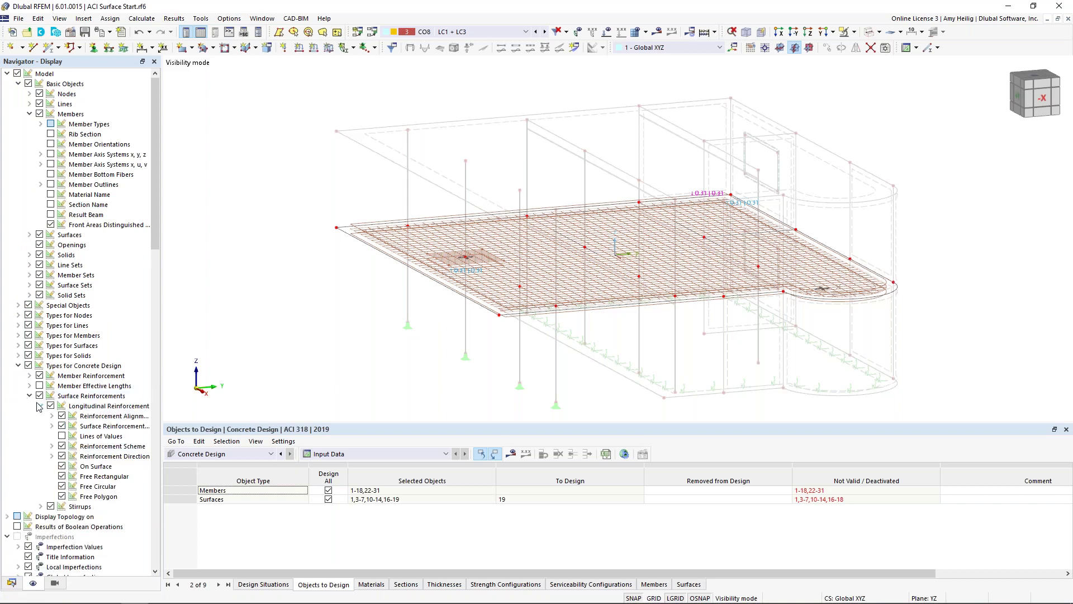
click(61, 466)
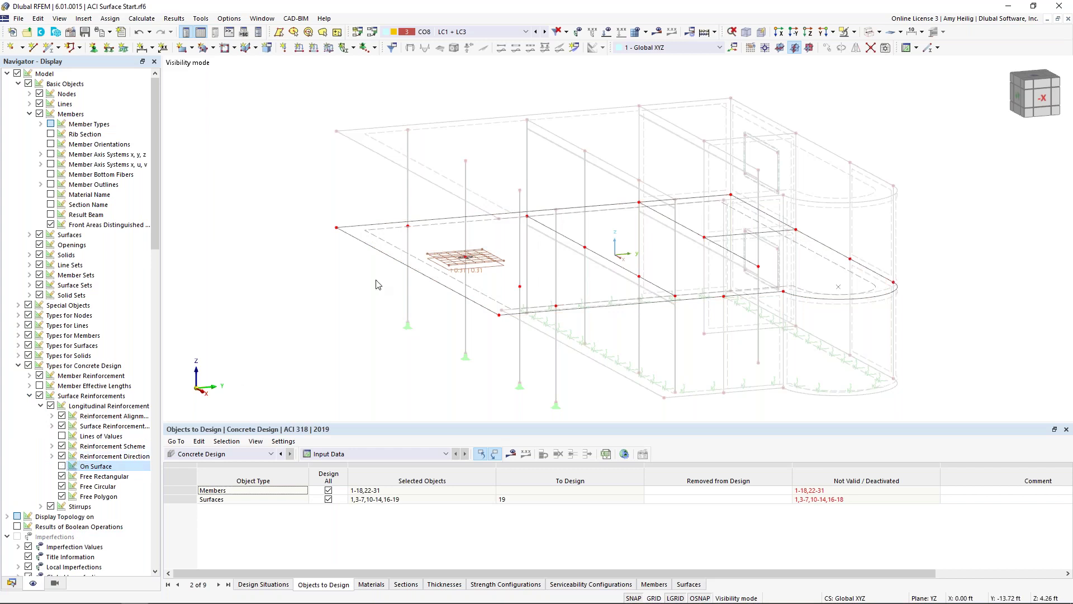
Step: Copy the free rectangular reinforcement from its column node onto four other column nodes of the slab
scroll(458, 271, up, 5)
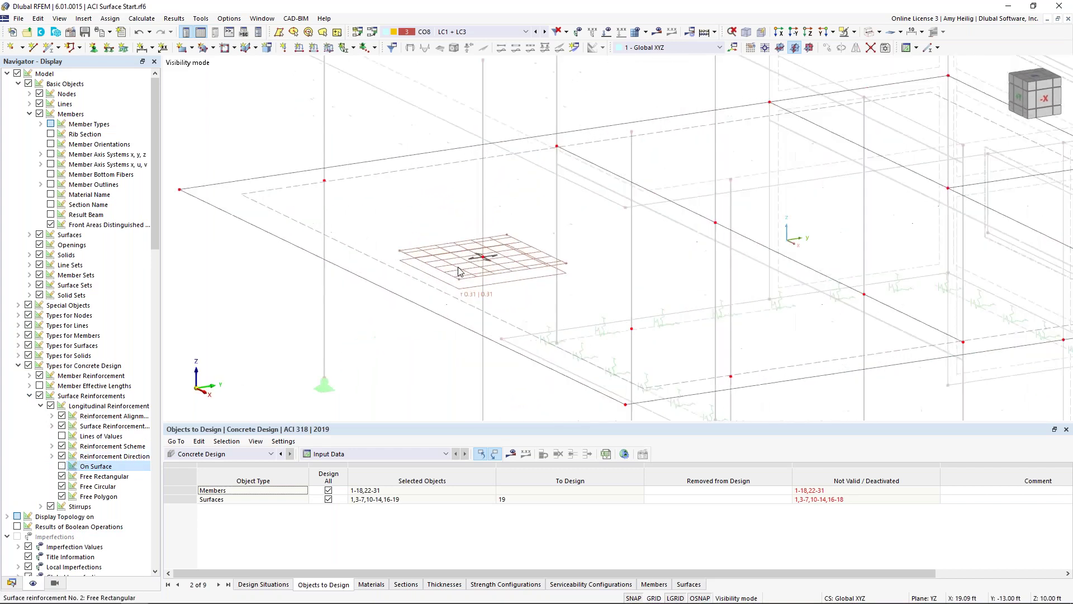
scroll(458, 271, up, 1)
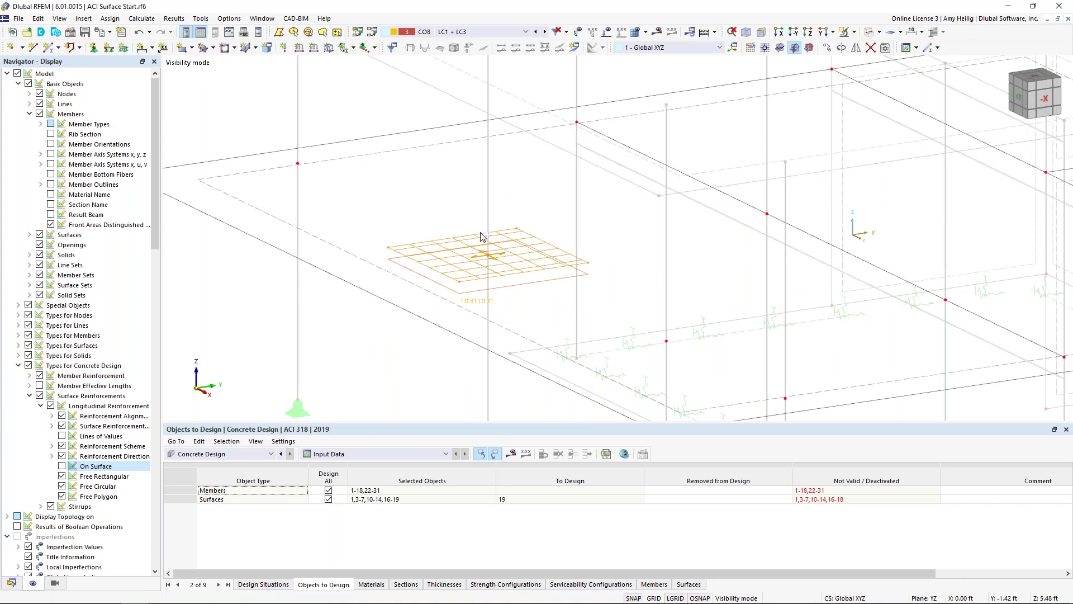
ctrl+drag(492, 255, 627, 285)
scroll(299, 166, down, 2)
middle_drag(699, 302, 470, 306)
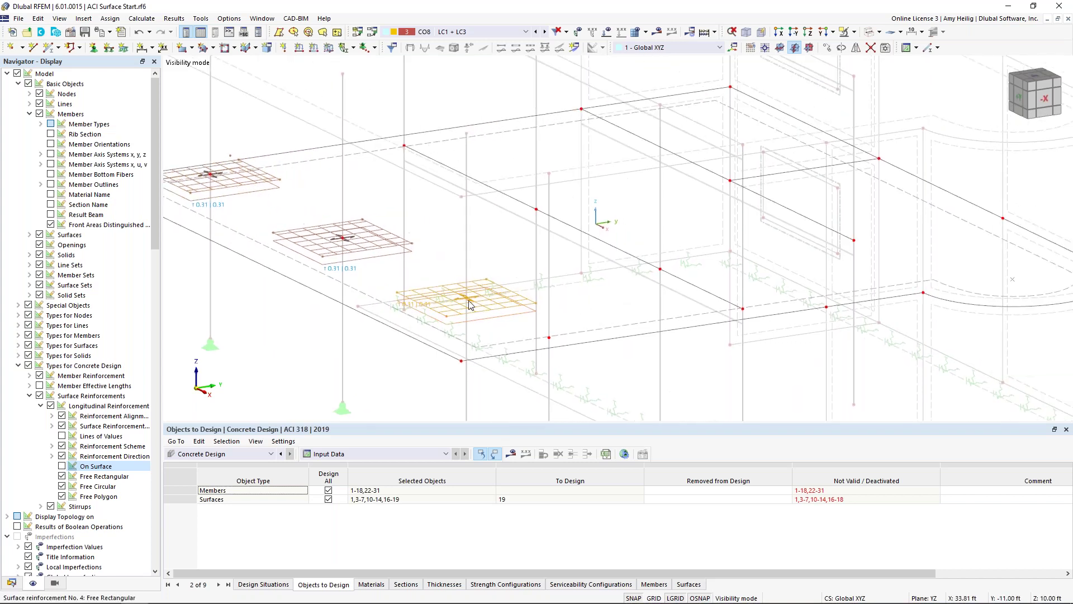
ctrl+drag(470, 304, 857, 246)
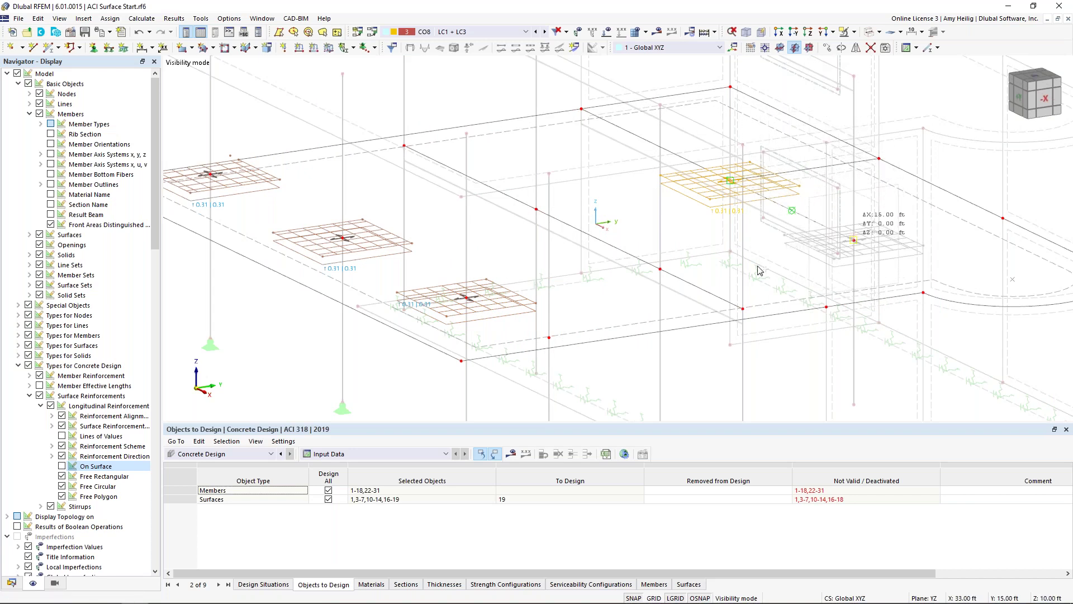
scroll(758, 271, down, 3)
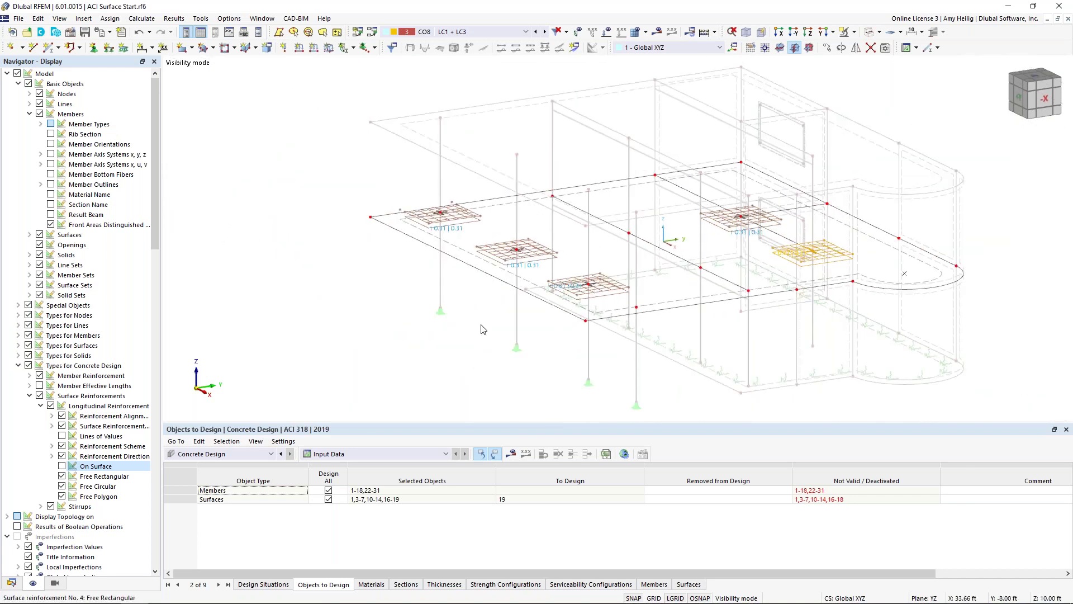
click(384, 369)
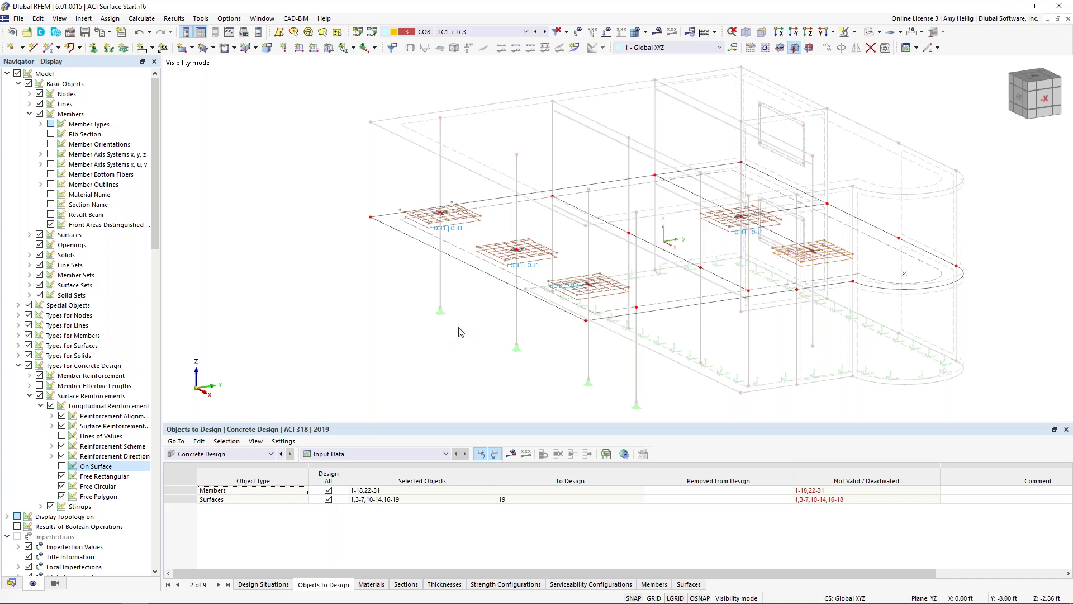
Step: Turn off the display of Free Rectangular longitudinal surface reinforcement
ctrl+middle_drag(533, 338, 491, 333)
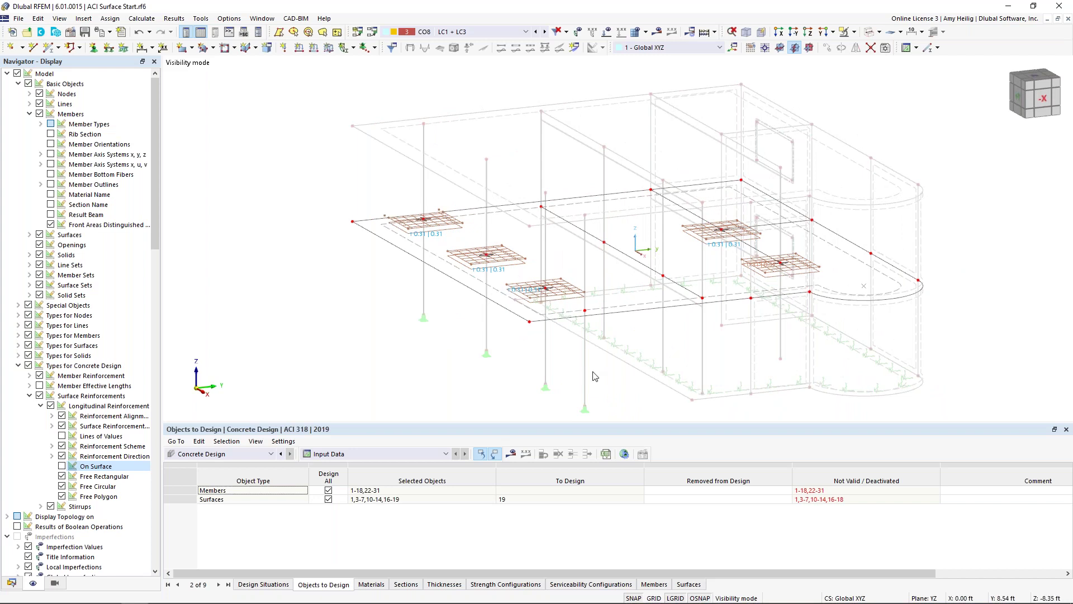
middle_drag(707, 341, 584, 335)
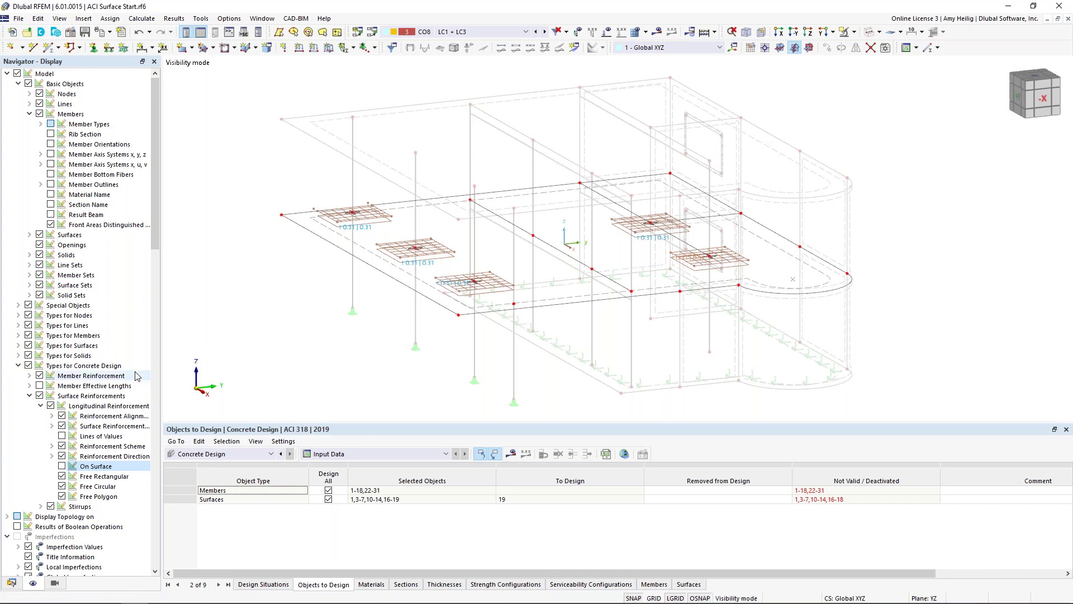
click(61, 476)
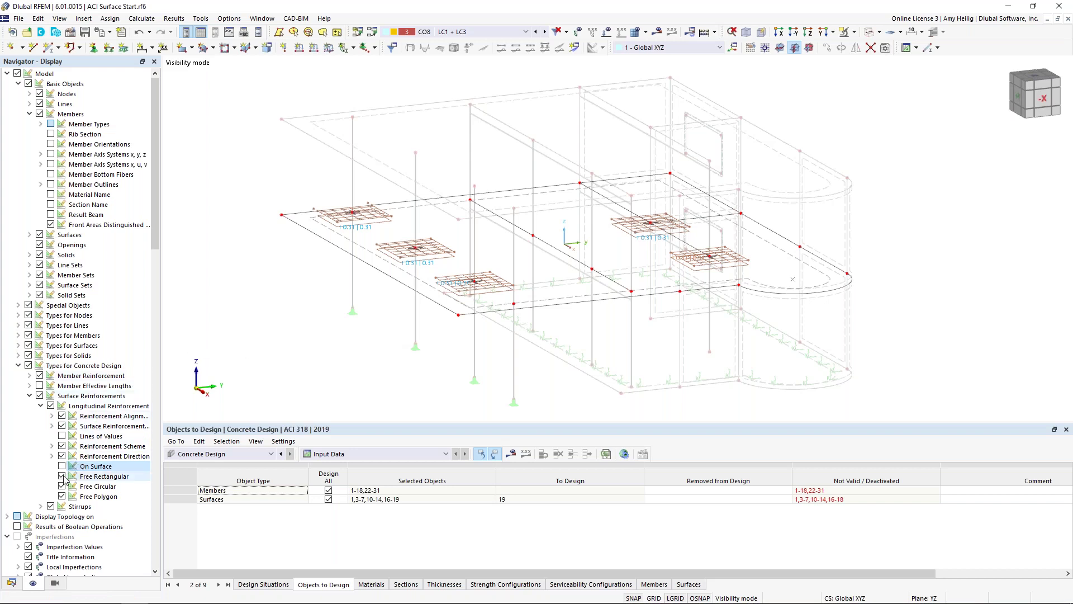
right_click(547, 304)
click(615, 268)
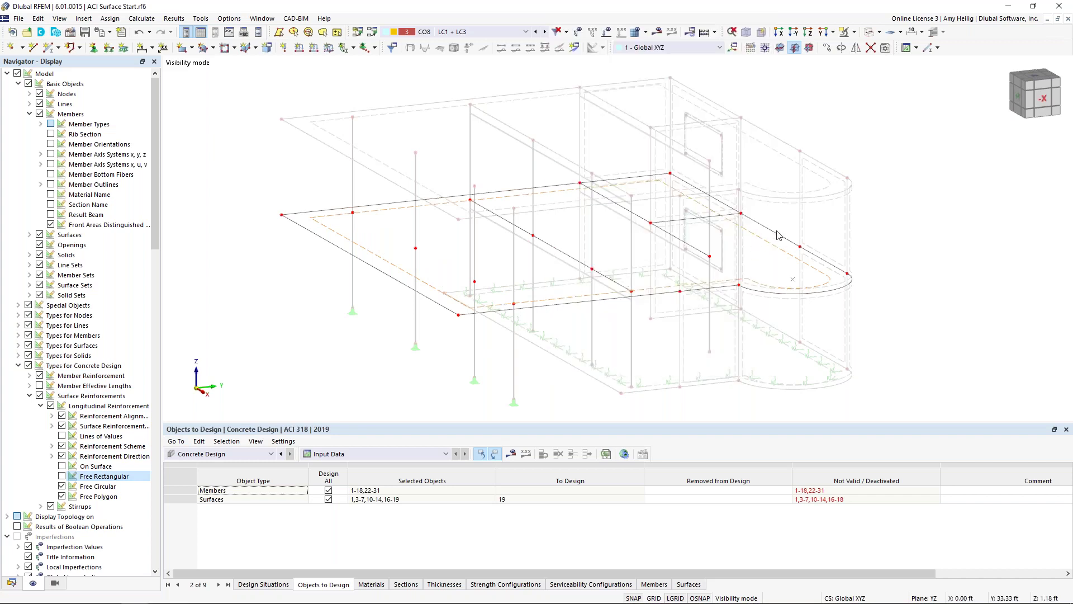
Step: Cancel the visibility mode to restore the whole structure and display it as a transparent model
click(859, 46)
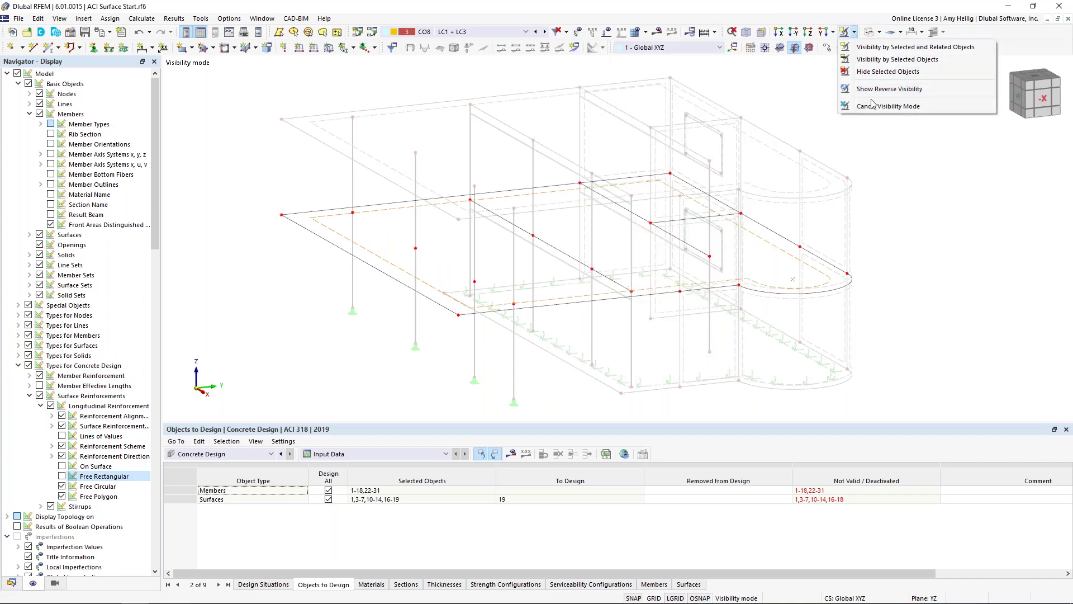
click(875, 106)
click(878, 32)
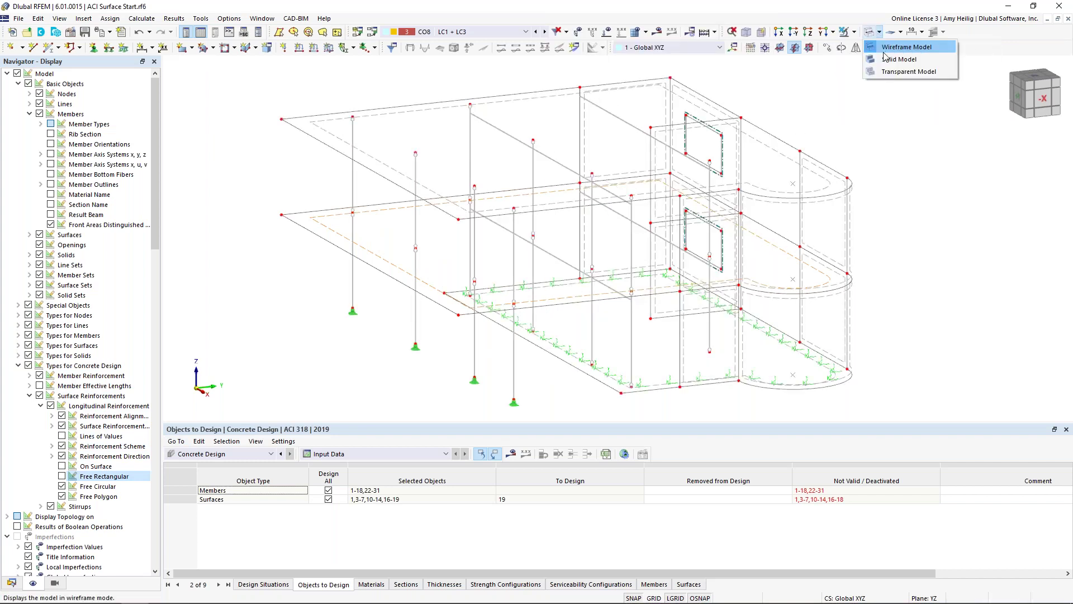
click(889, 74)
Step: Open the rib flange dimensions of floor-slab member 29 and set its preview to an isometric view
ctrl+middle_drag(939, 276, 699, 260)
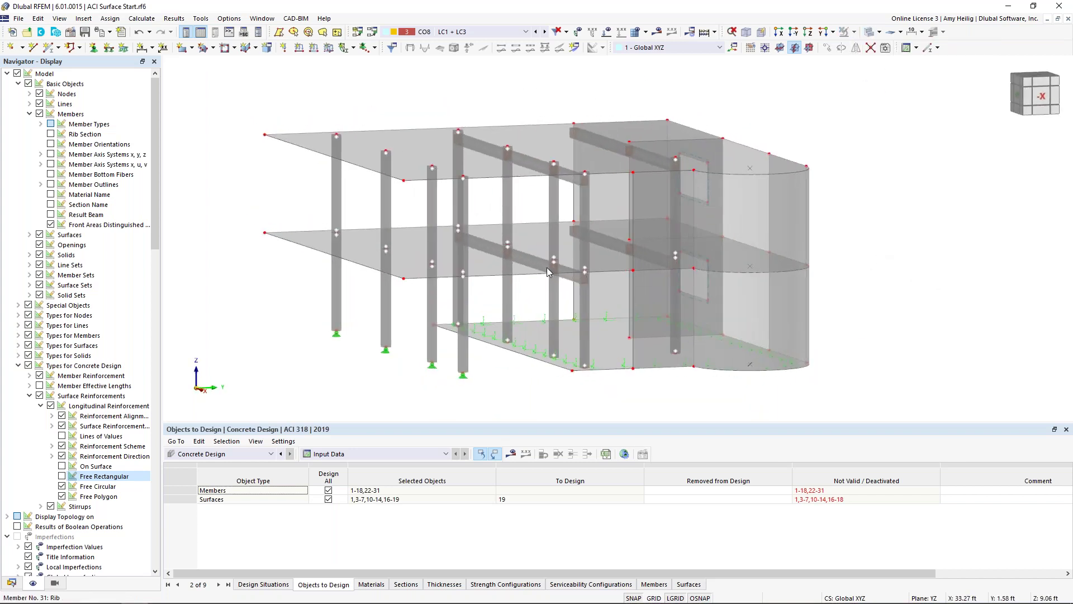
scroll(528, 262, up, 3)
mouse_move(529, 261)
ctrl+middle_down()
mouse_move(526, 349)
mouse_move(546, 299)
mouse_move(535, 273)
ctrl+middle_up()
scroll(530, 335, down, 5)
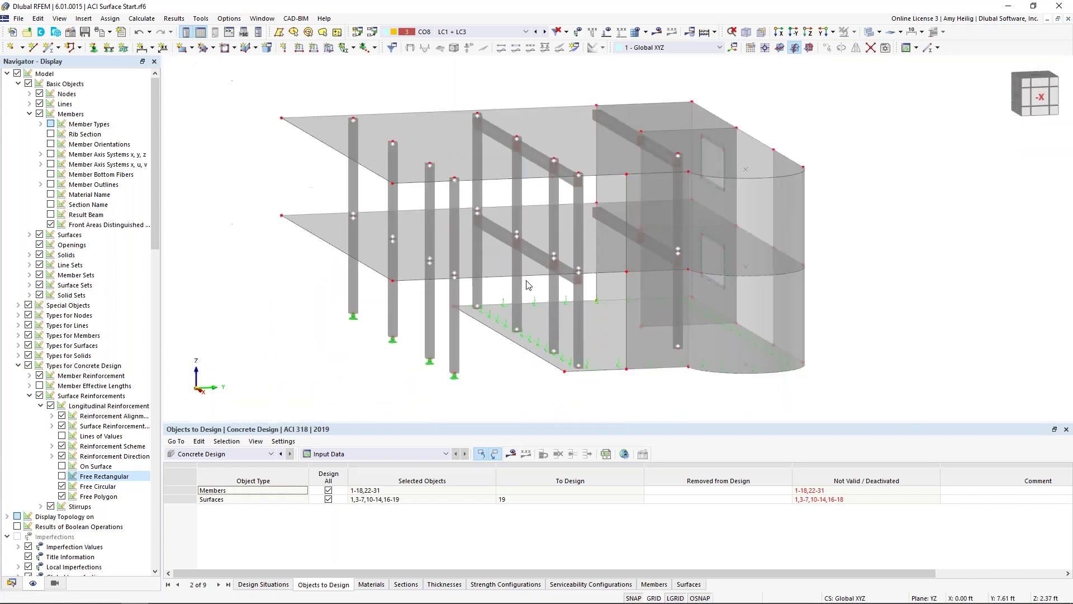
double_click(503, 239)
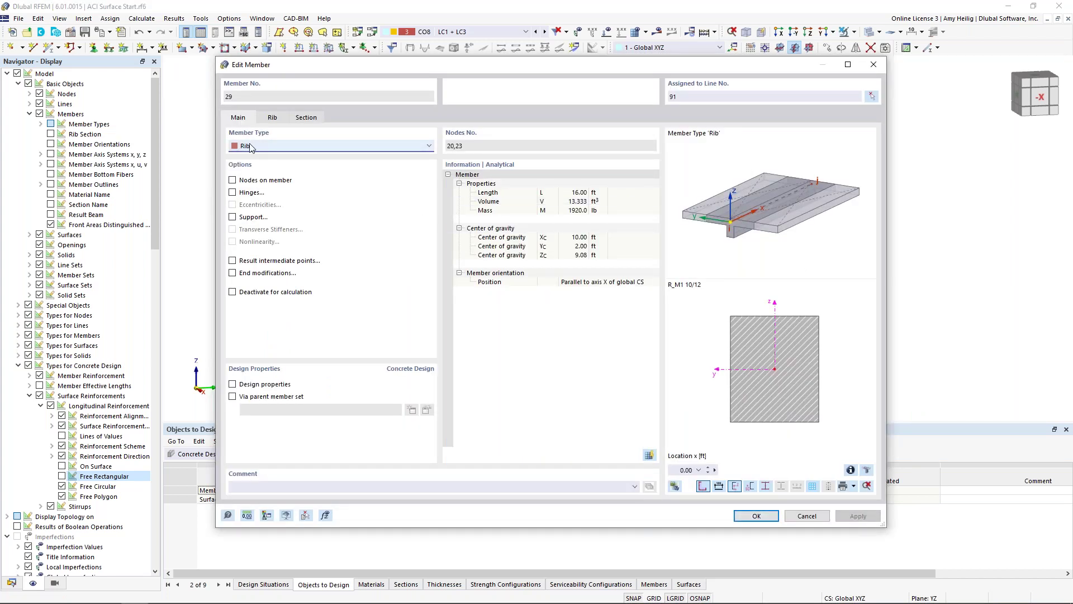
click(273, 118)
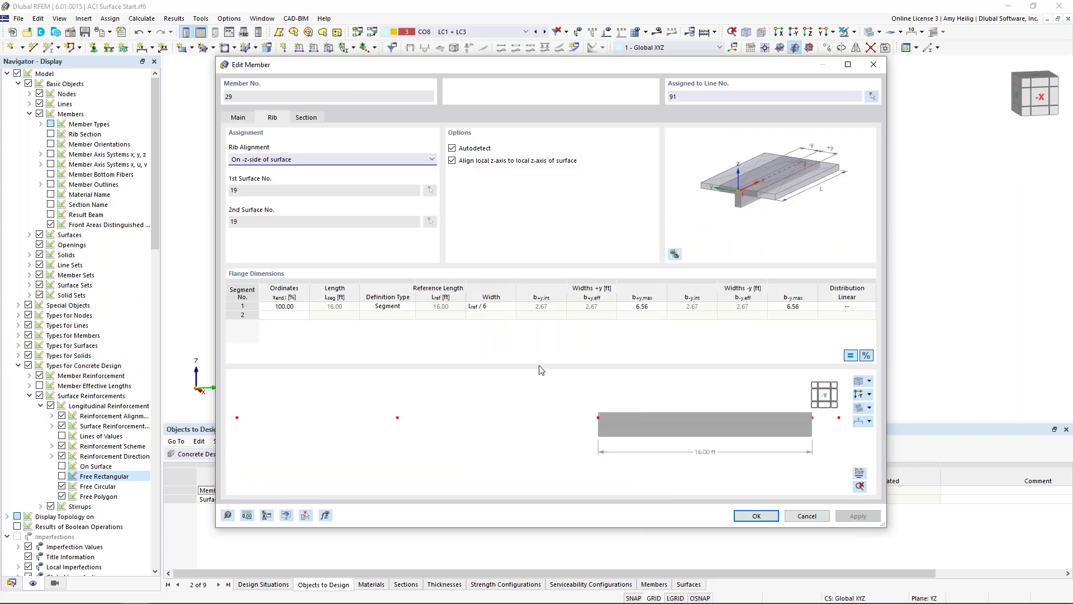
click(859, 381)
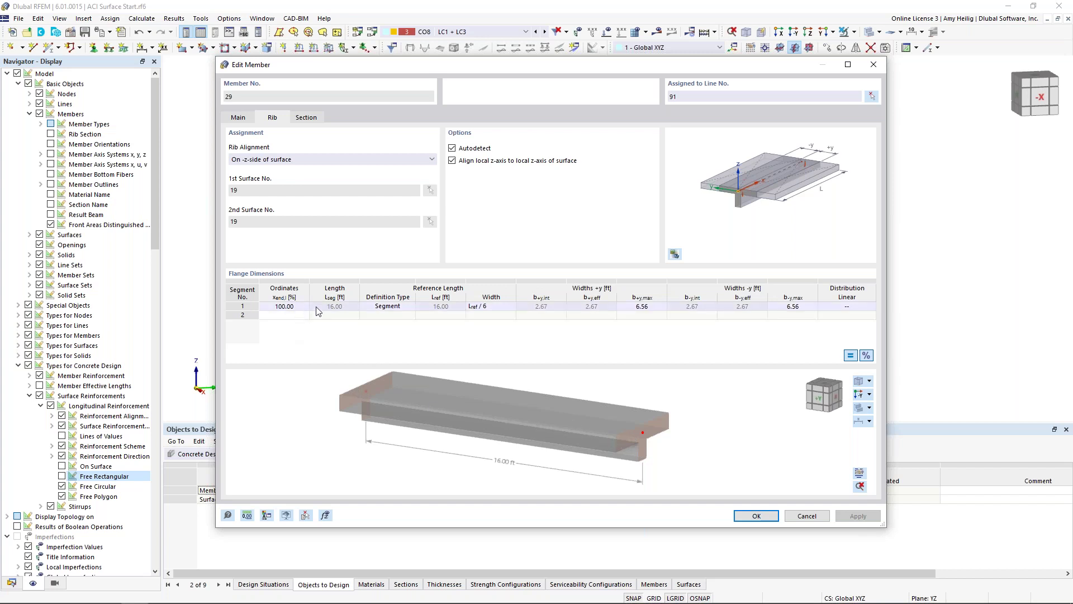
Step: End member 29's first flange segment at 85 % of the length and set its width to Lref/8
click(296, 311)
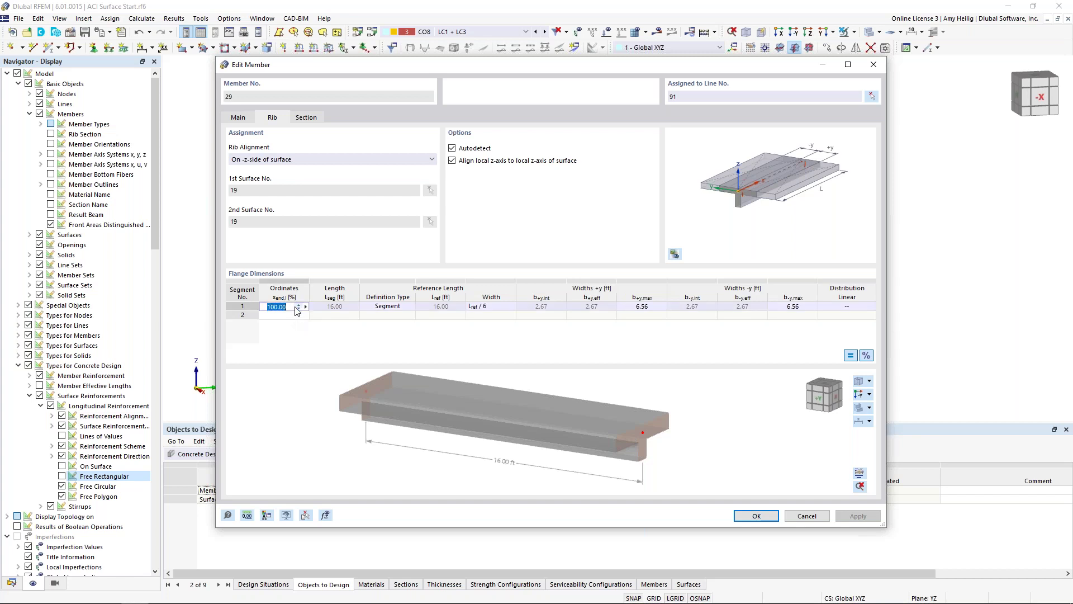
text(85)
click(394, 307)
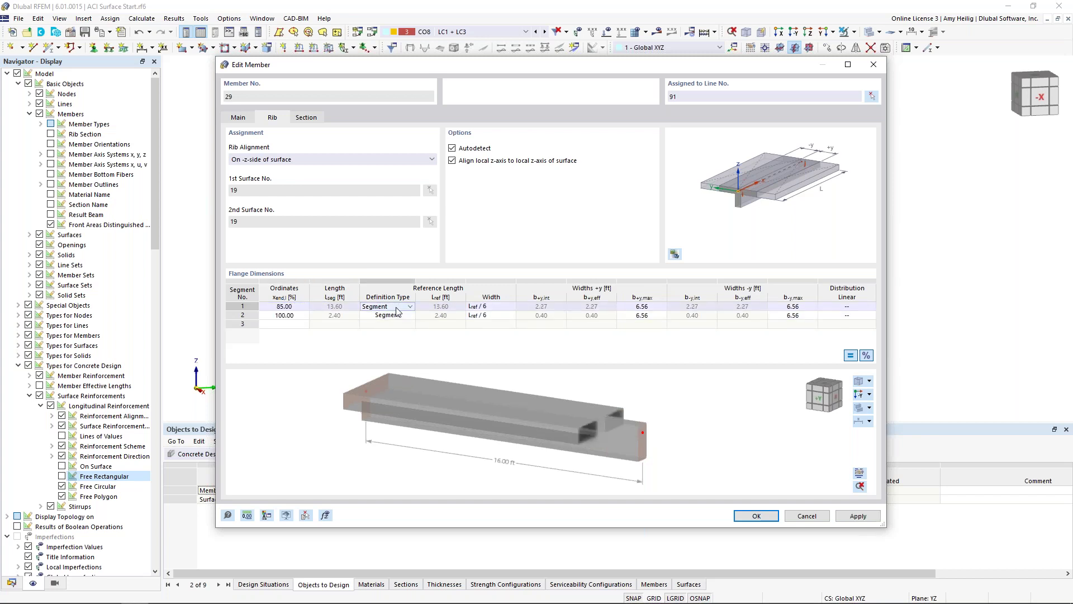
click(484, 308)
click(511, 306)
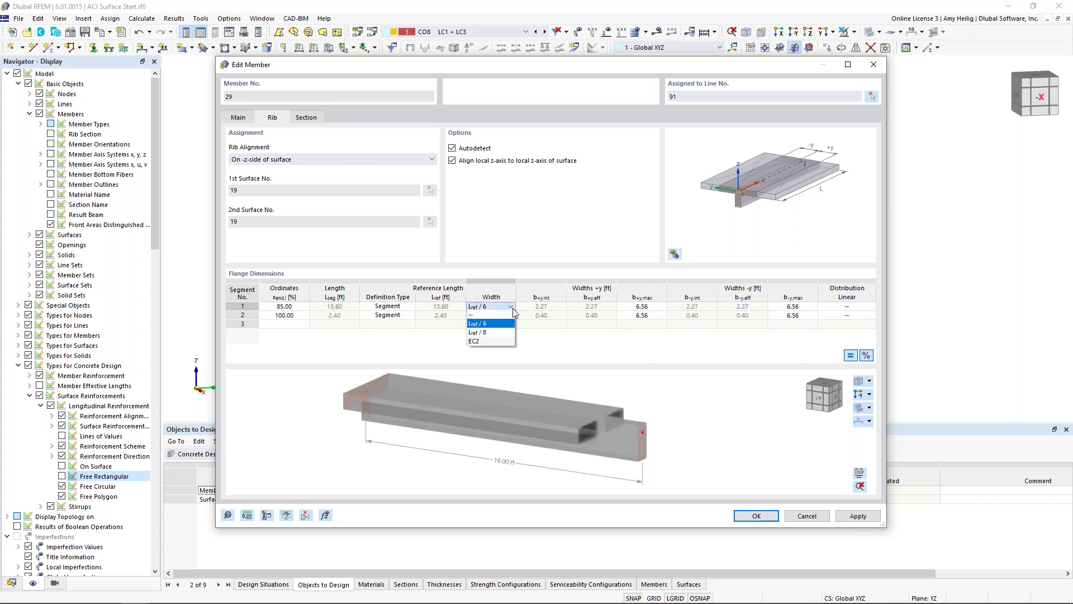
click(501, 332)
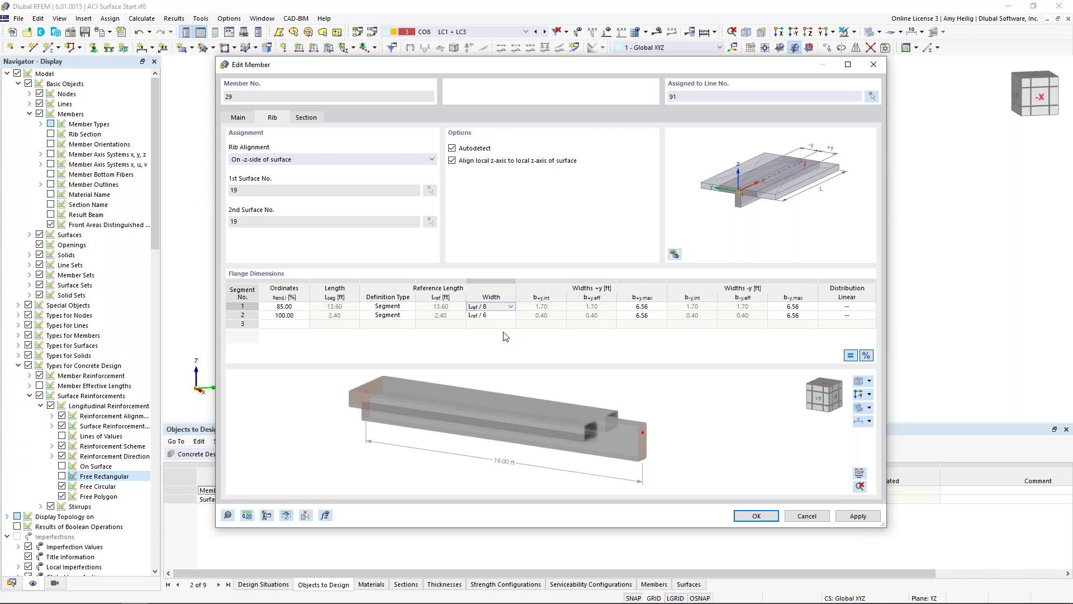
Step: Give member 29's second flange segment a user-defined reference length of 6 ft and a width of Lref/8
click(380, 317)
click(390, 316)
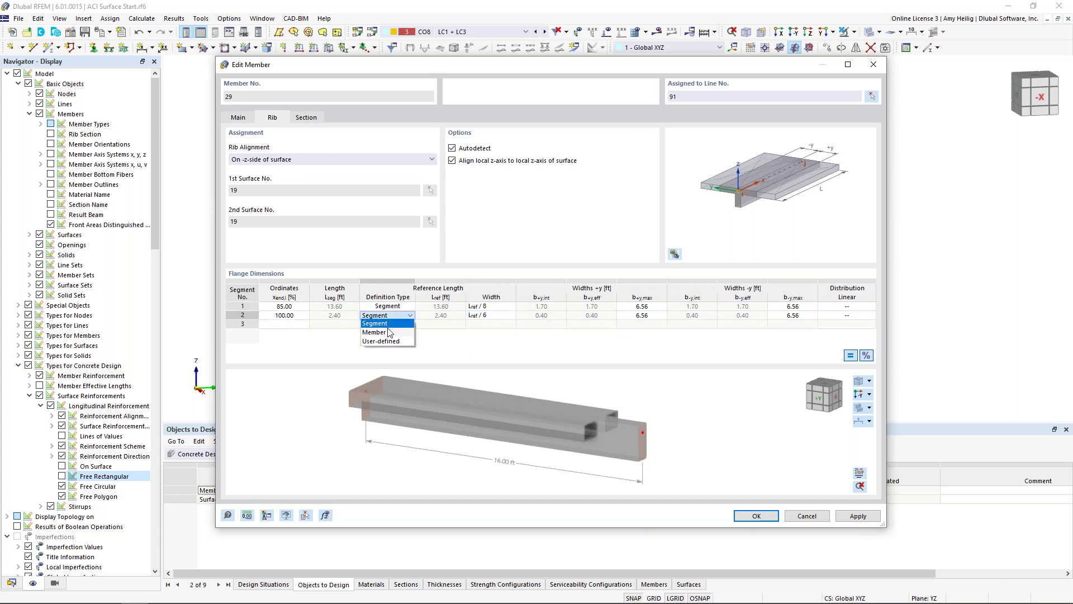
click(391, 341)
key(Tab)
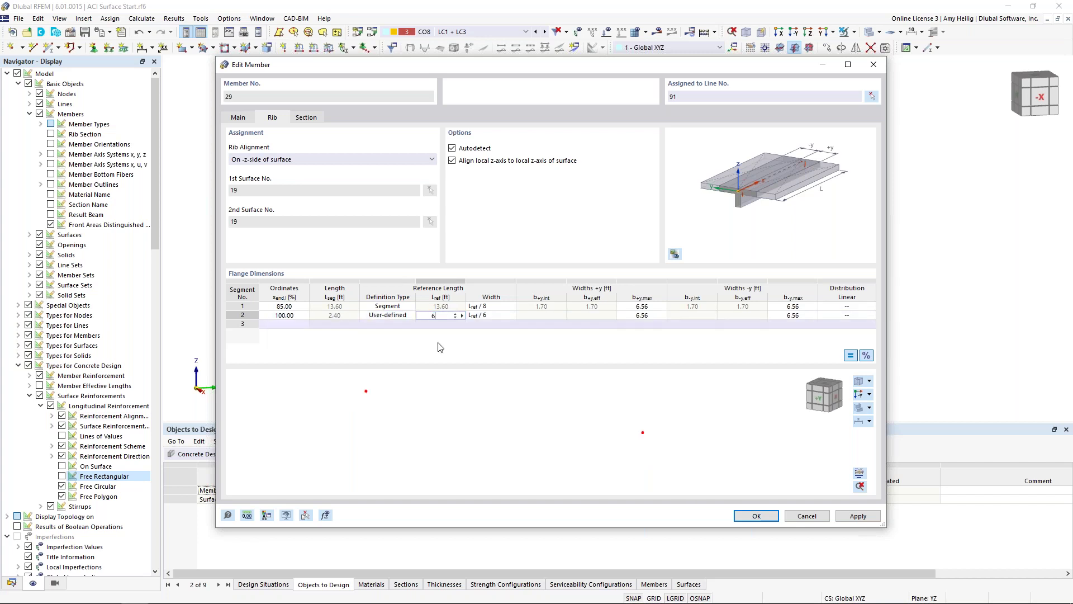
click(482, 316)
click(511, 317)
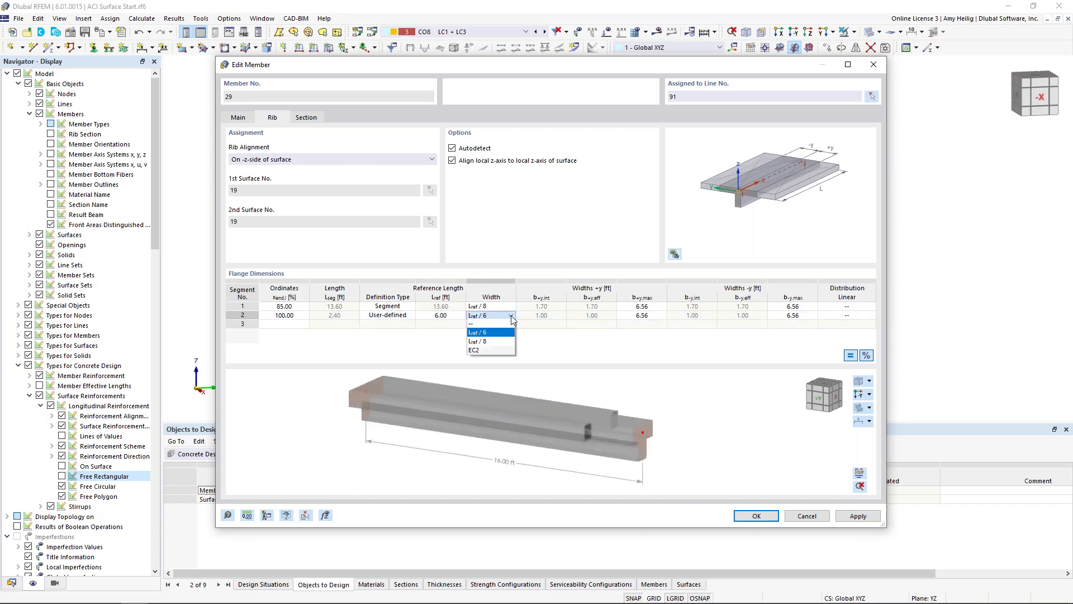
click(506, 341)
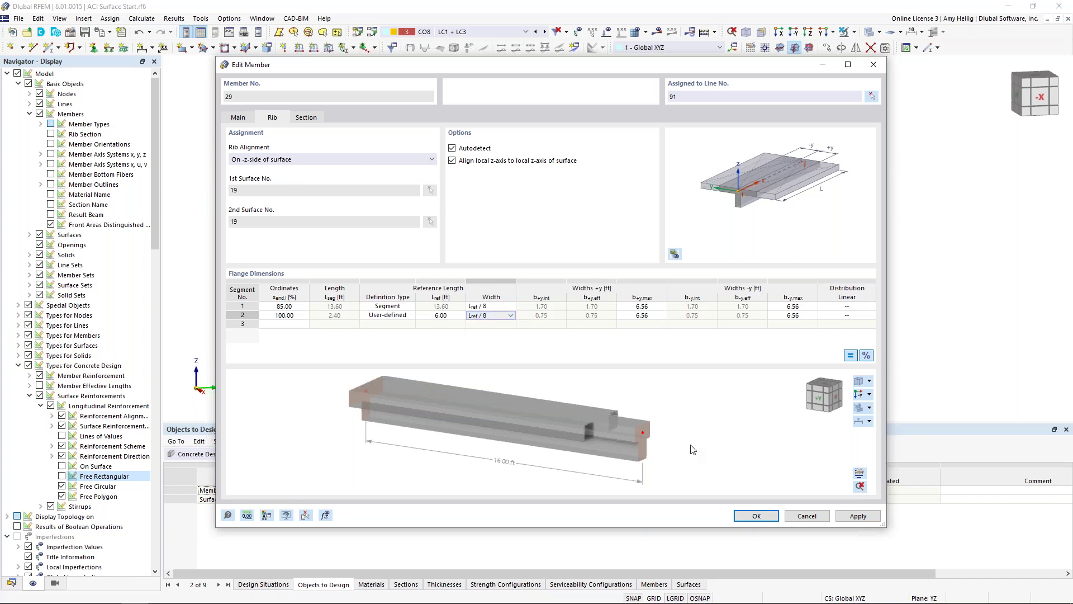
Step: Set the second flange segment's linear distribution to To End and confirm the changes to member 29
scroll(687, 451, up, 1)
scroll(595, 414, up, 3)
scroll(594, 413, down, 2)
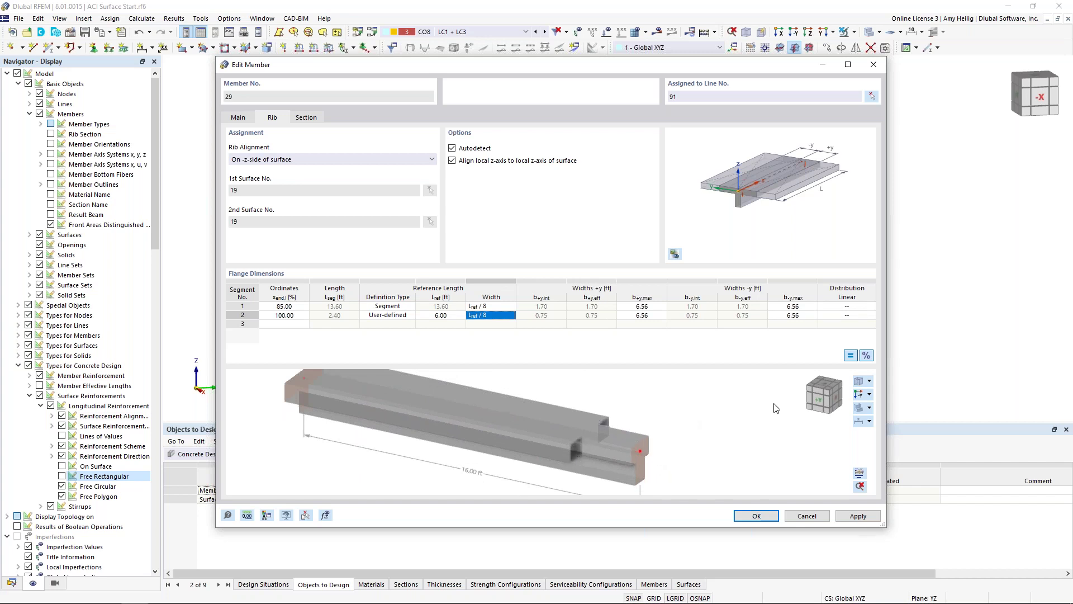
click(847, 316)
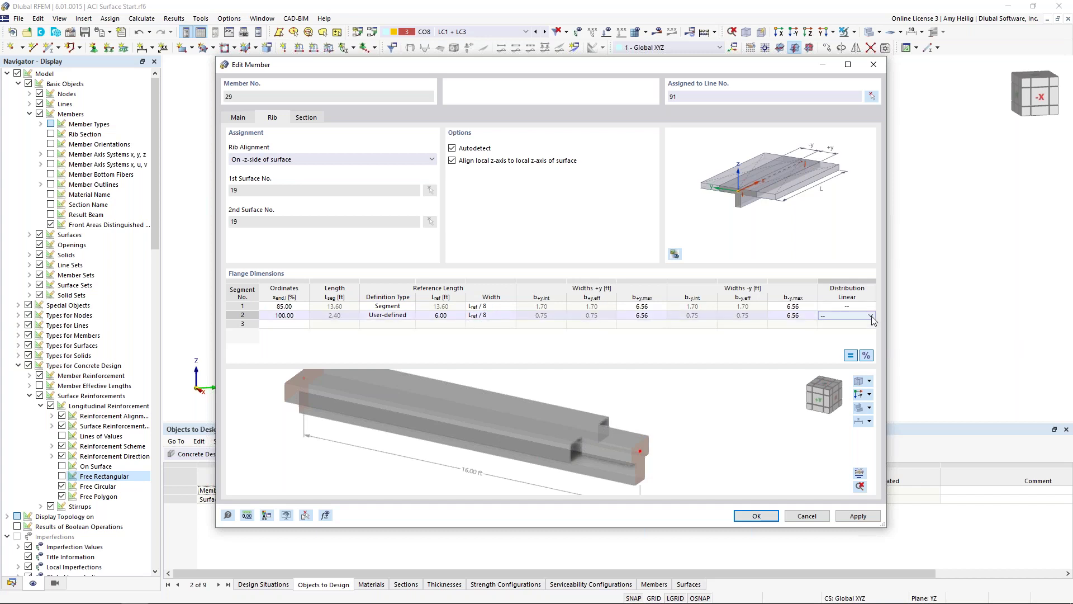
click(871, 317)
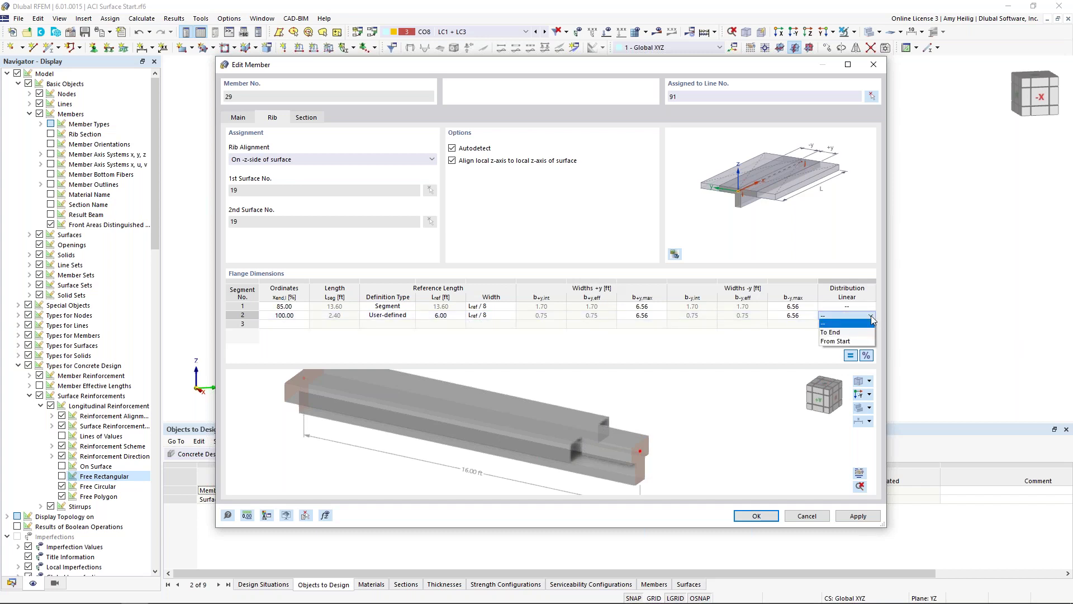
click(852, 333)
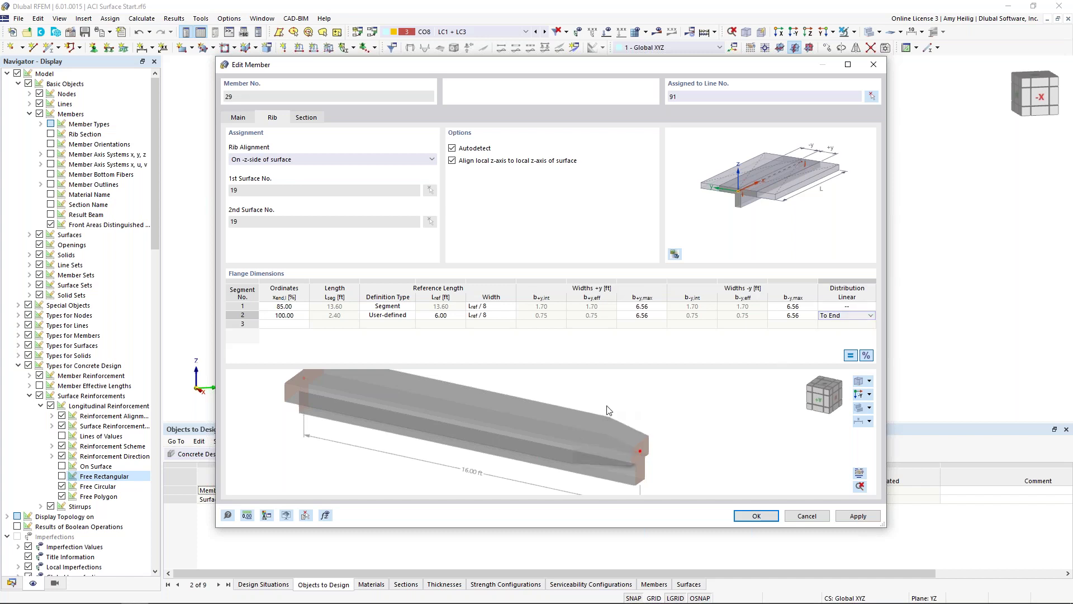
middle_drag(575, 443, 569, 426)
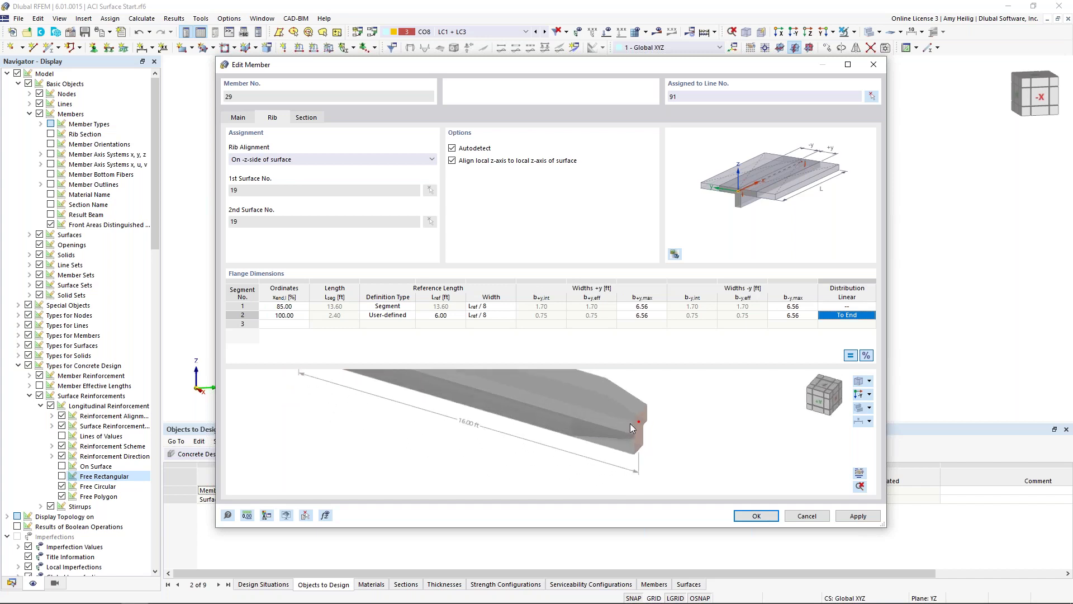
scroll(630, 427, down, 3)
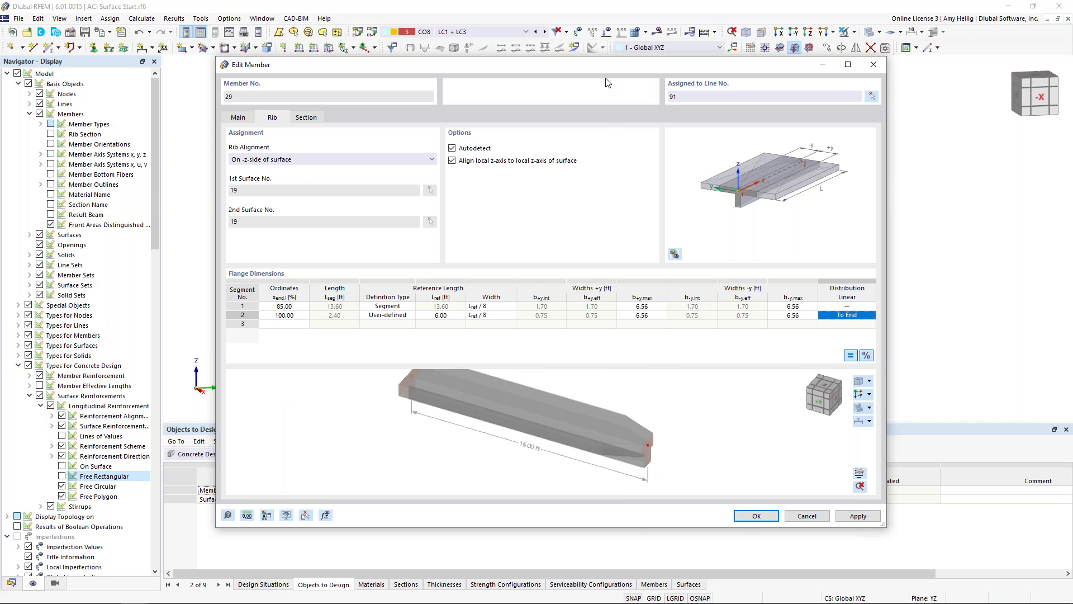
drag(609, 72, 559, 100)
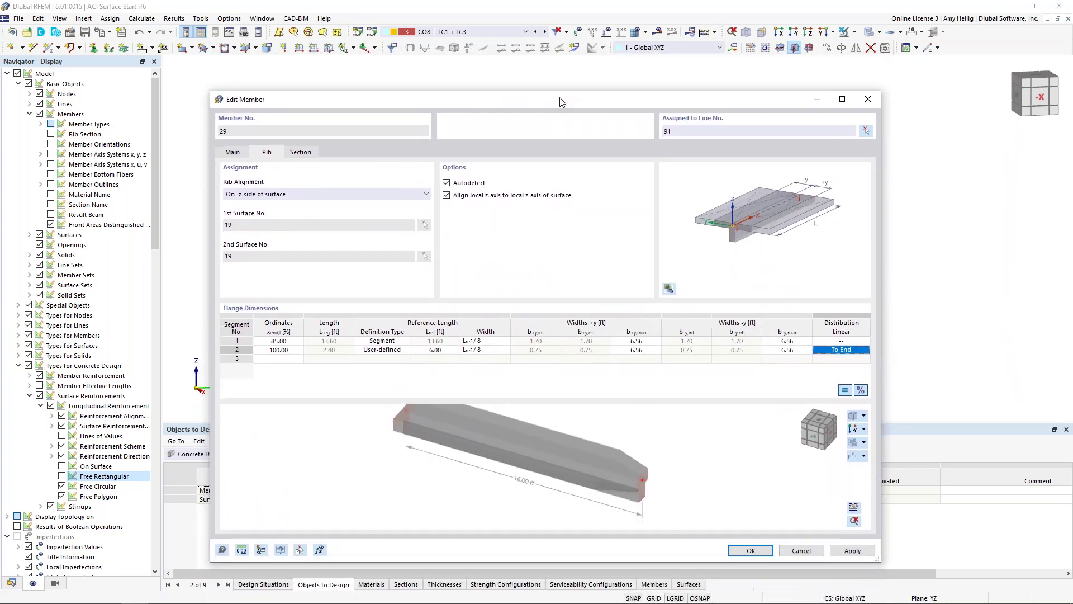
click(748, 550)
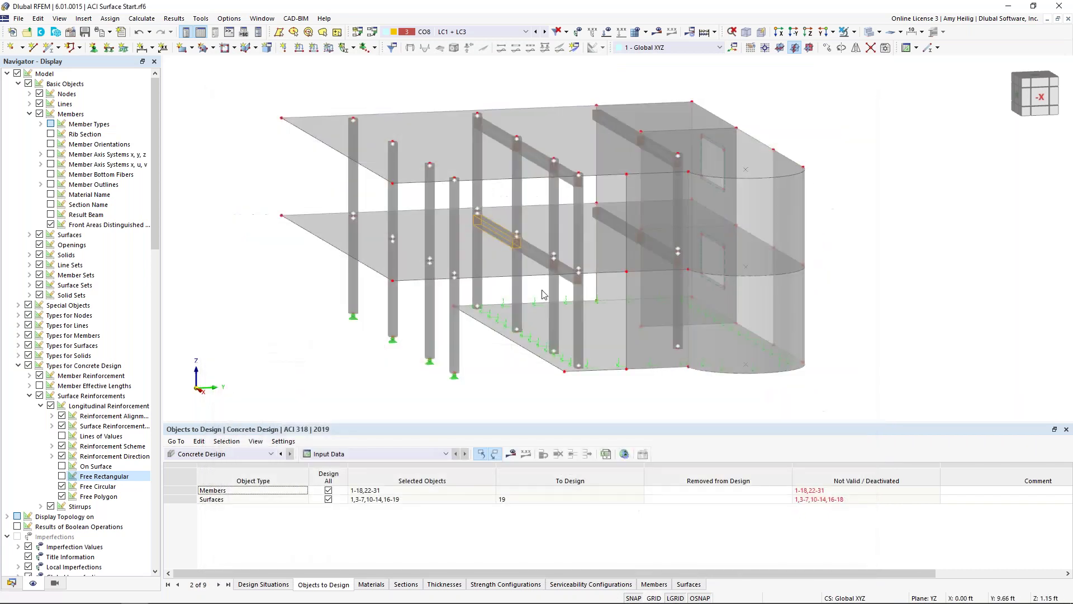
Step: Review the three flange segments and tapered rib preview of adjacent floor-slab member 30, then close its settings
double_click(531, 255)
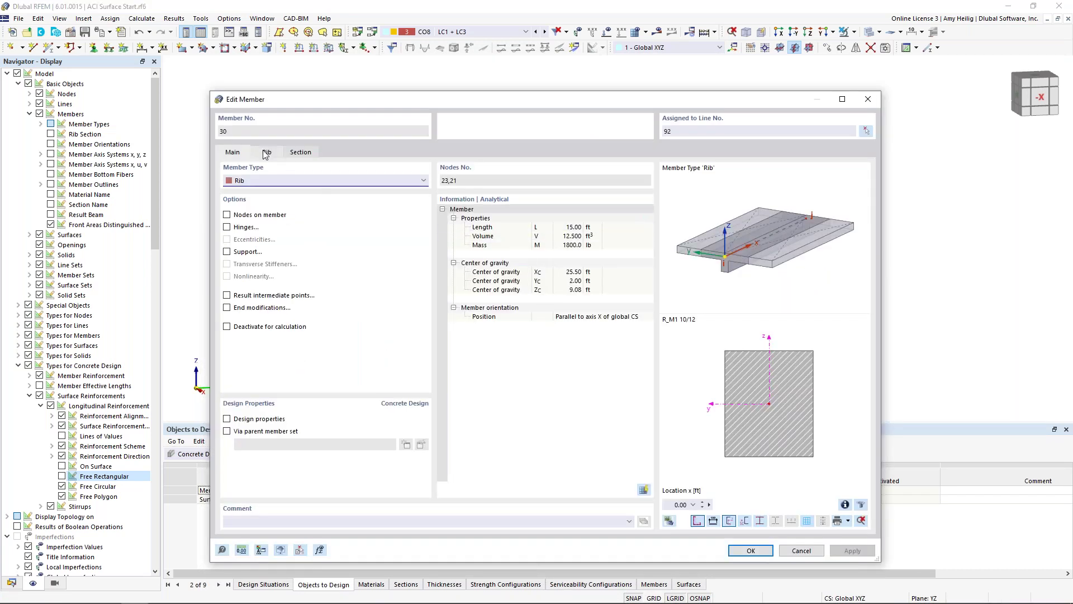
click(266, 152)
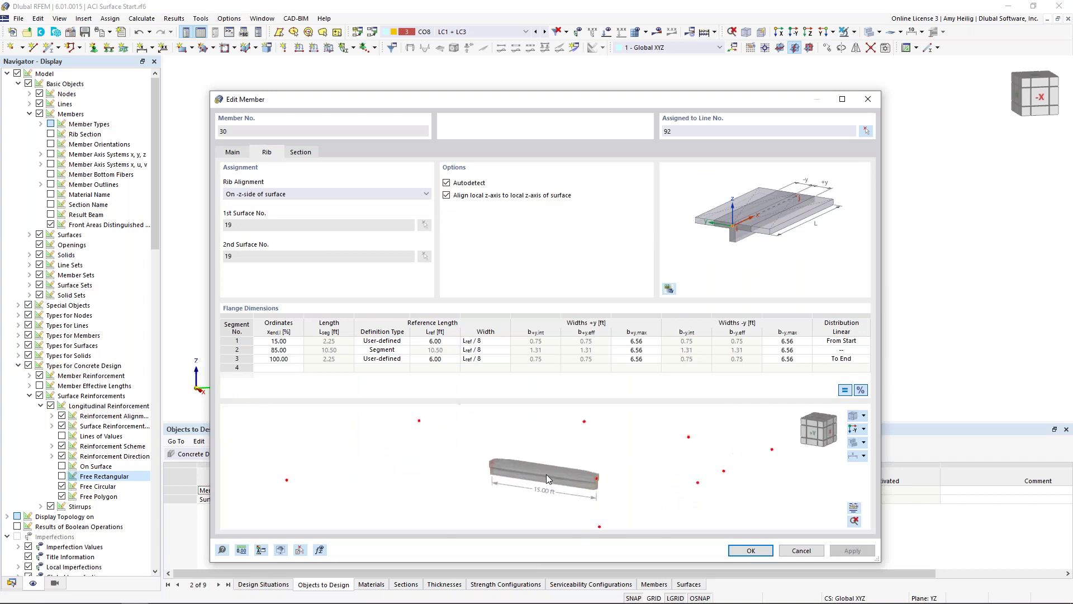
middle_drag(544, 471, 467, 459)
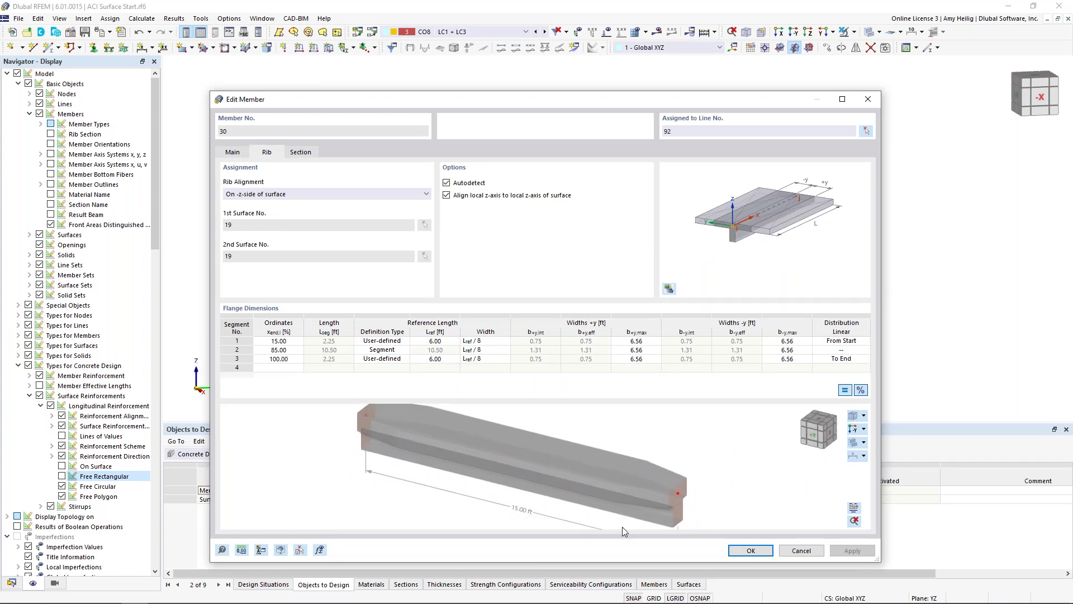
drag(618, 101, 570, 102)
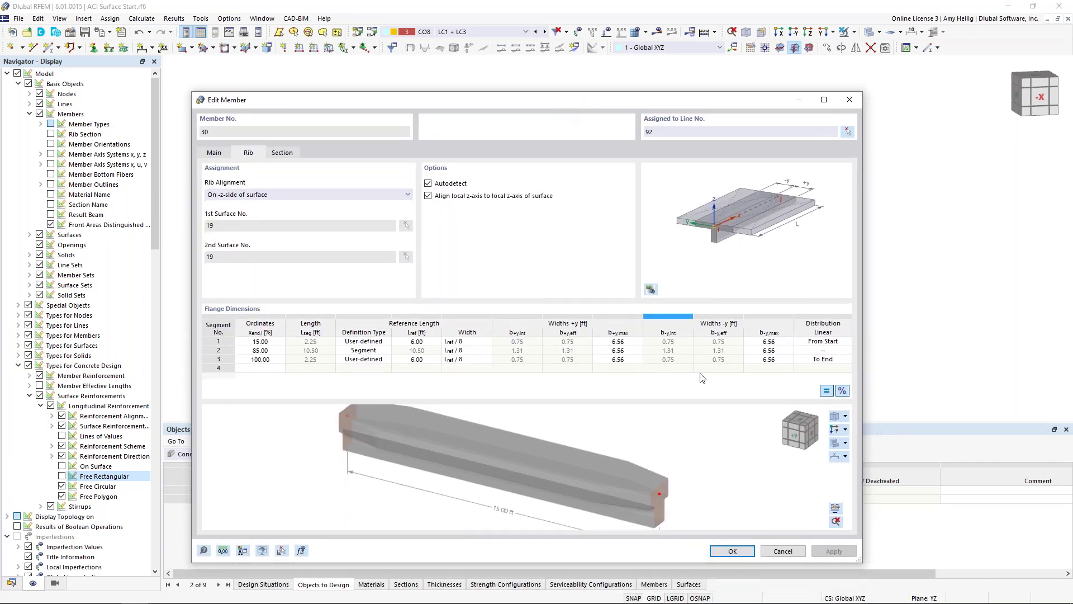
click(739, 555)
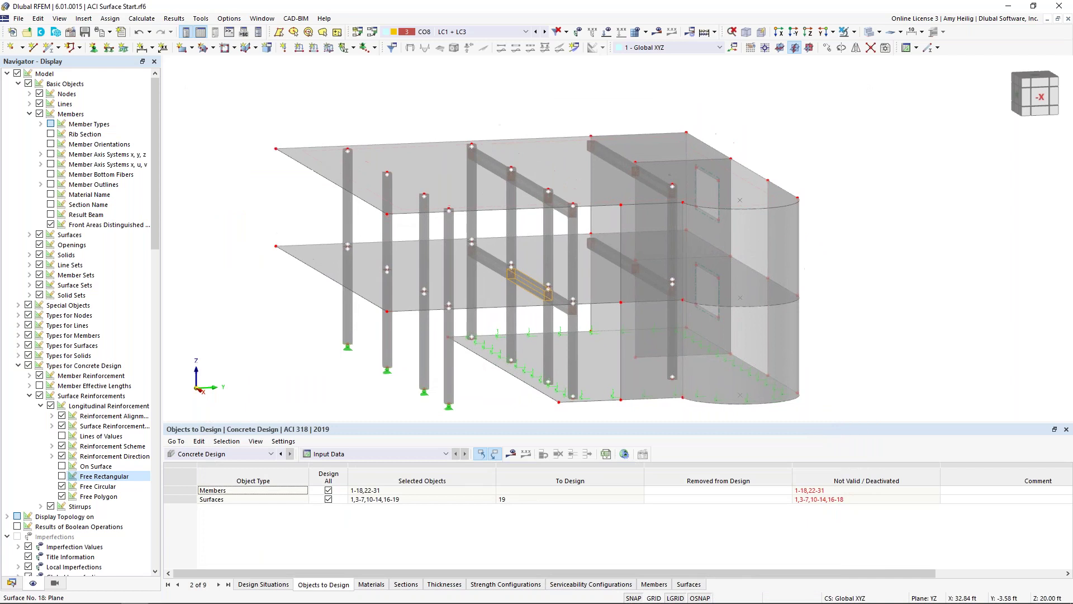
Step: Review the flange segments and 3D rib preview of member 22 in the upper slab, then close its settings
double_click(501, 173)
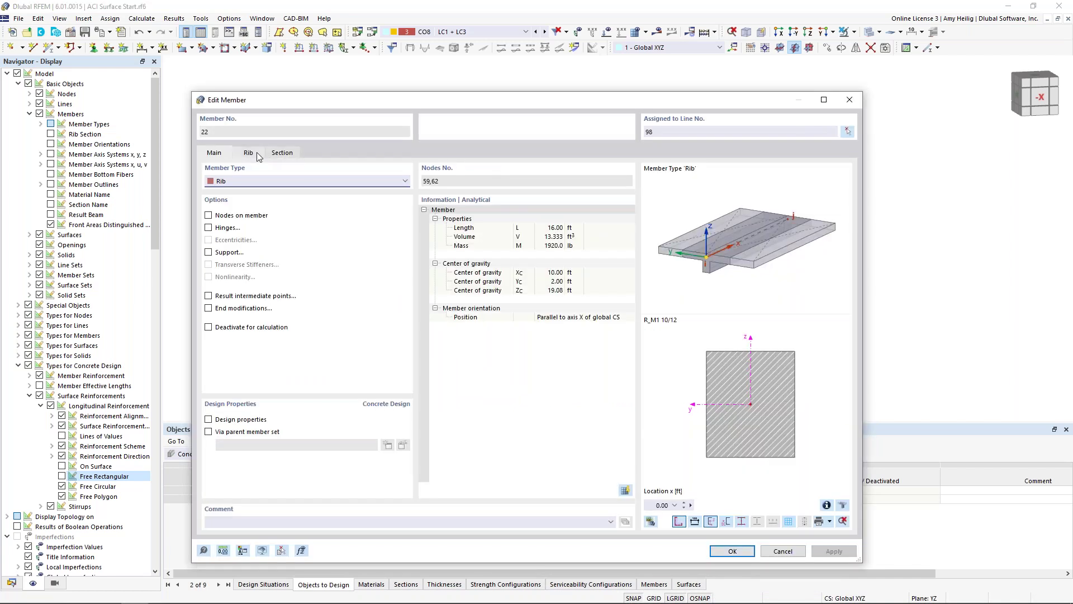
click(248, 153)
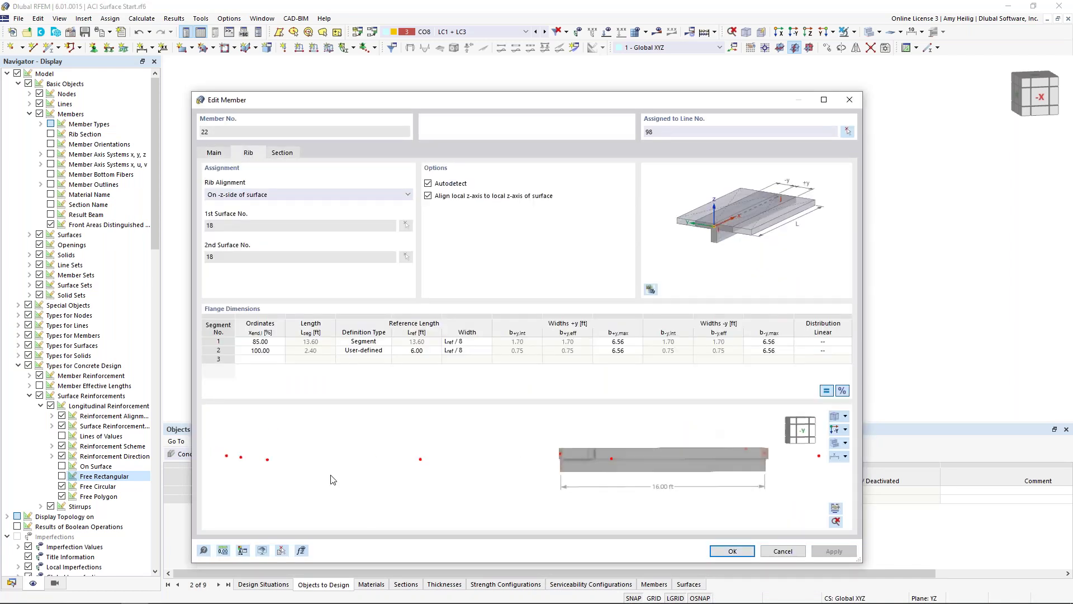
scroll(430, 481, up, 5)
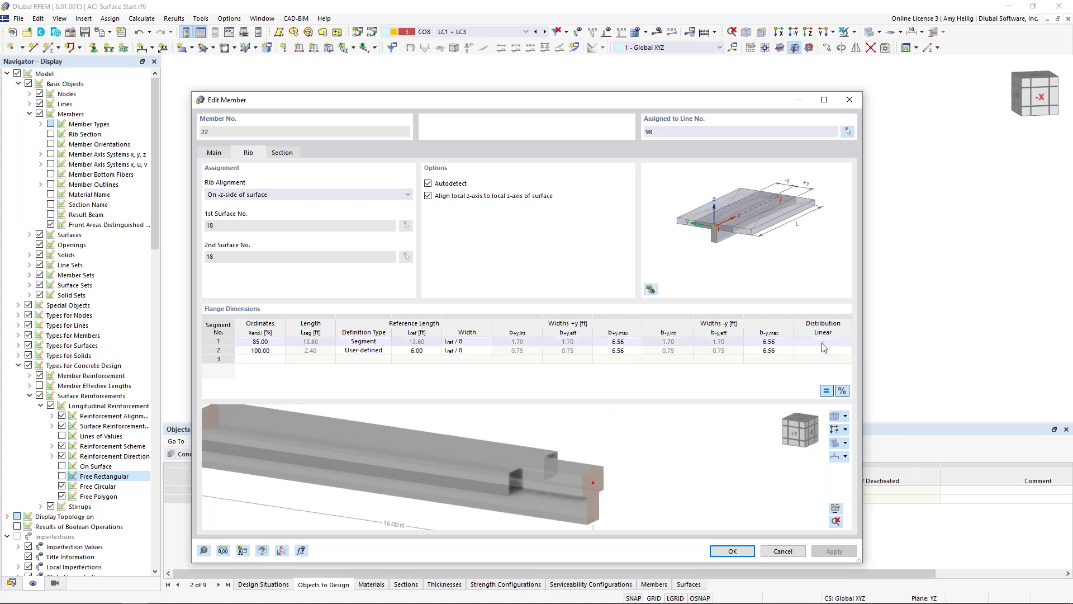
scroll(506, 484, down, 3)
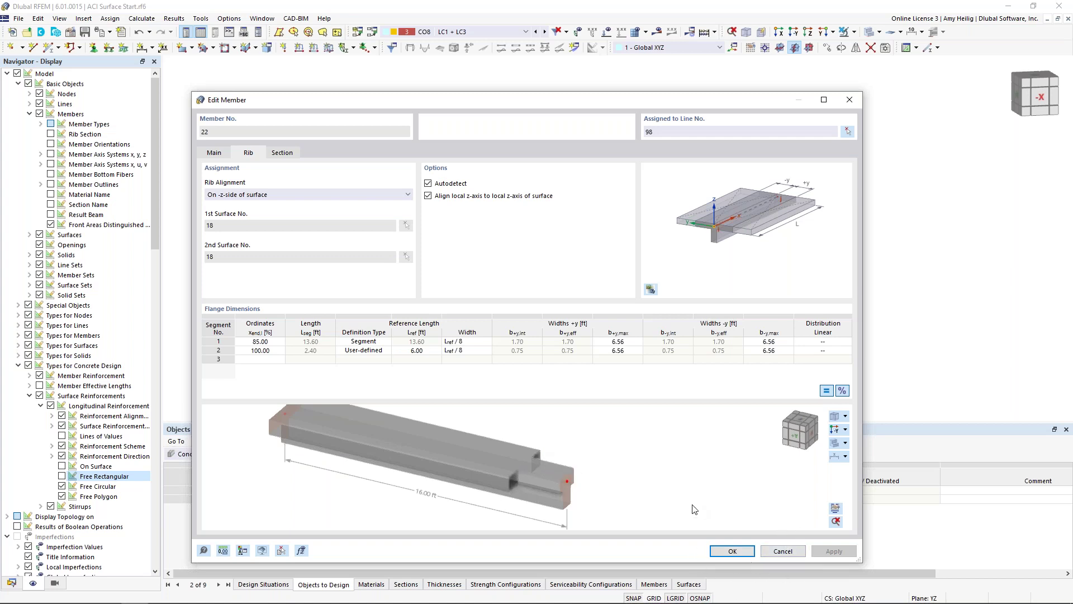
click(732, 551)
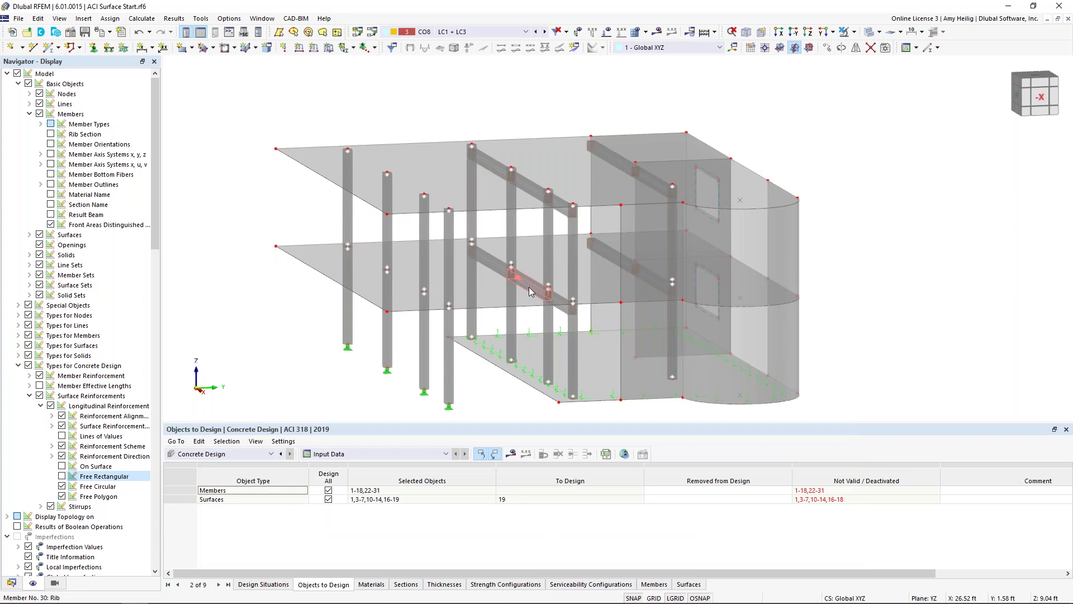
Step: Activate the concrete design properties of floor-slab rib member 30 and check its user-defined concrete cover
double_click(530, 288)
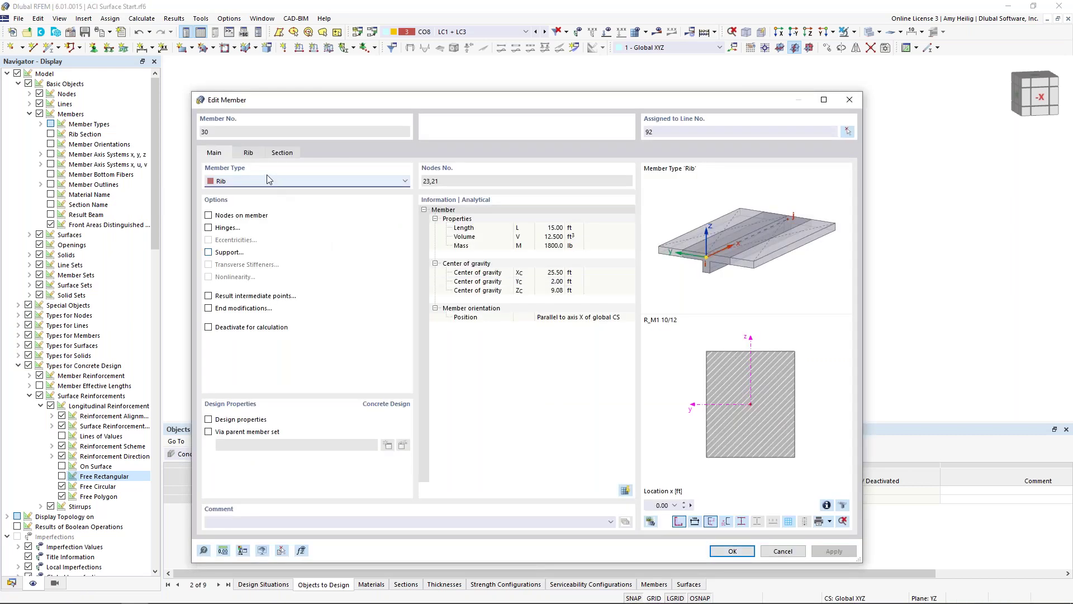
click(208, 420)
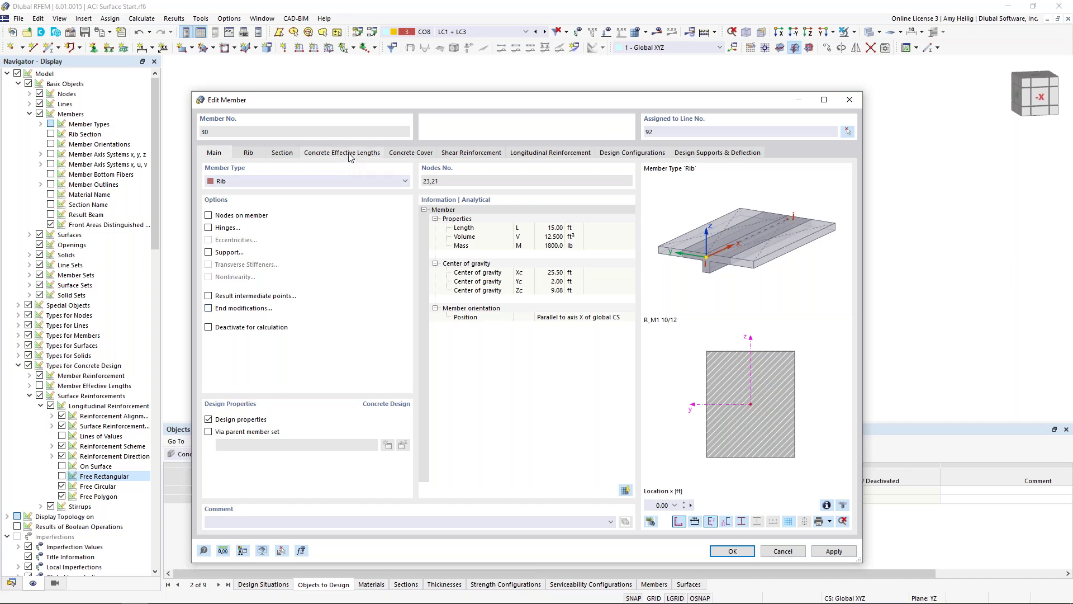
click(408, 154)
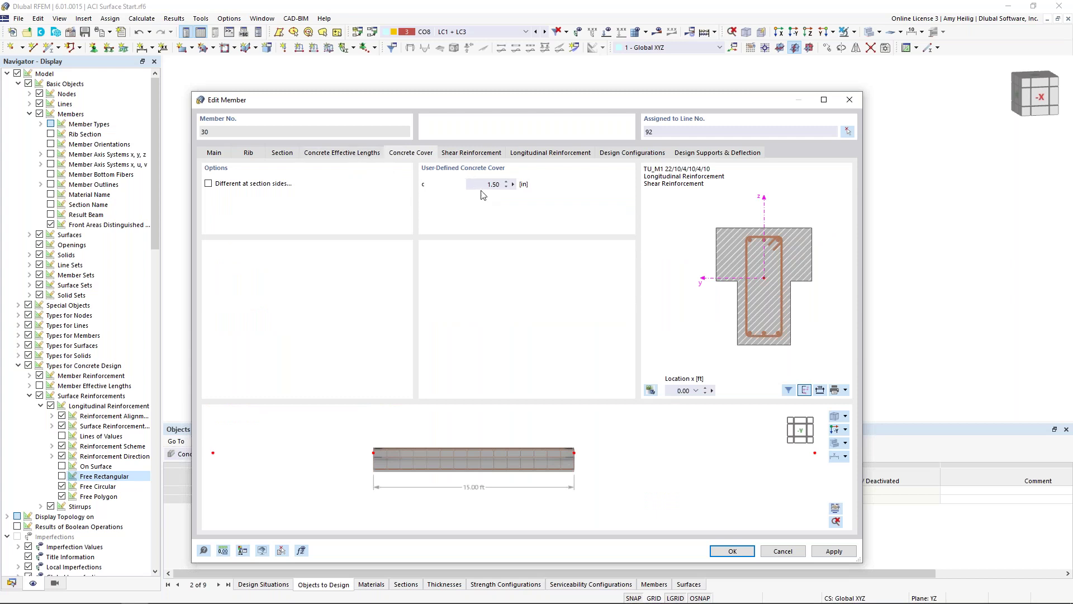
Step: Divide member 30's shear reinforcement into three stirrup spans by adding two spans
click(462, 154)
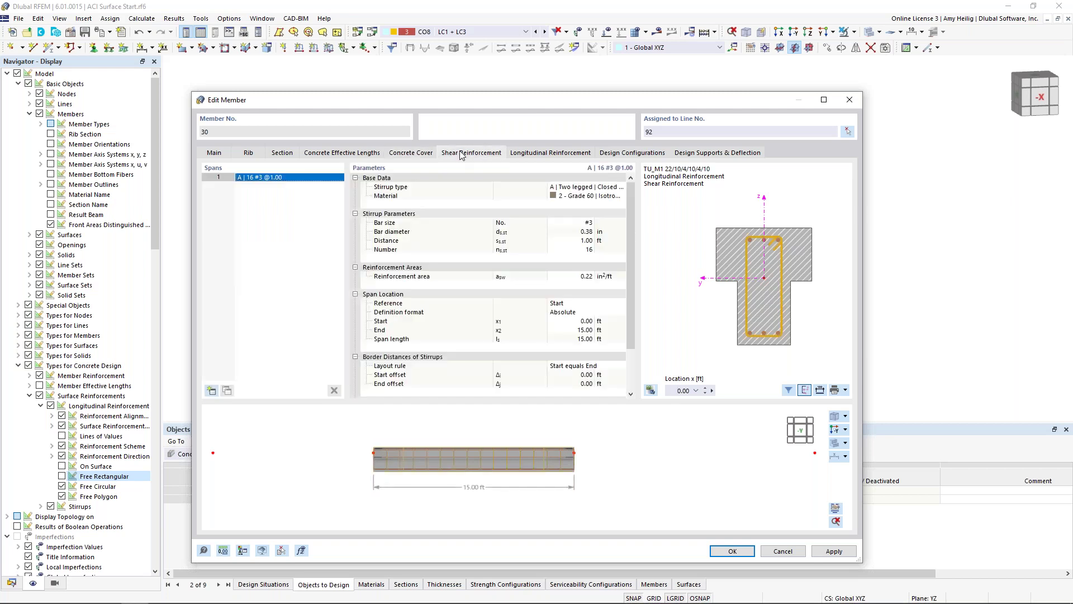
click(211, 392)
click(210, 391)
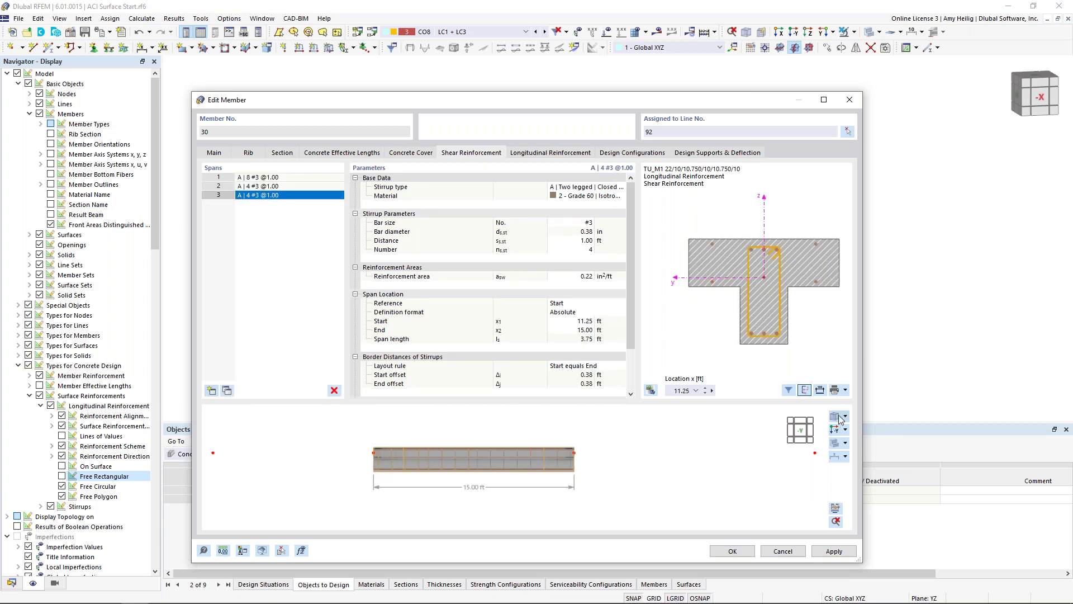
ctrl+middle_drag(428, 457, 513, 490)
scroll(515, 493, up, 5)
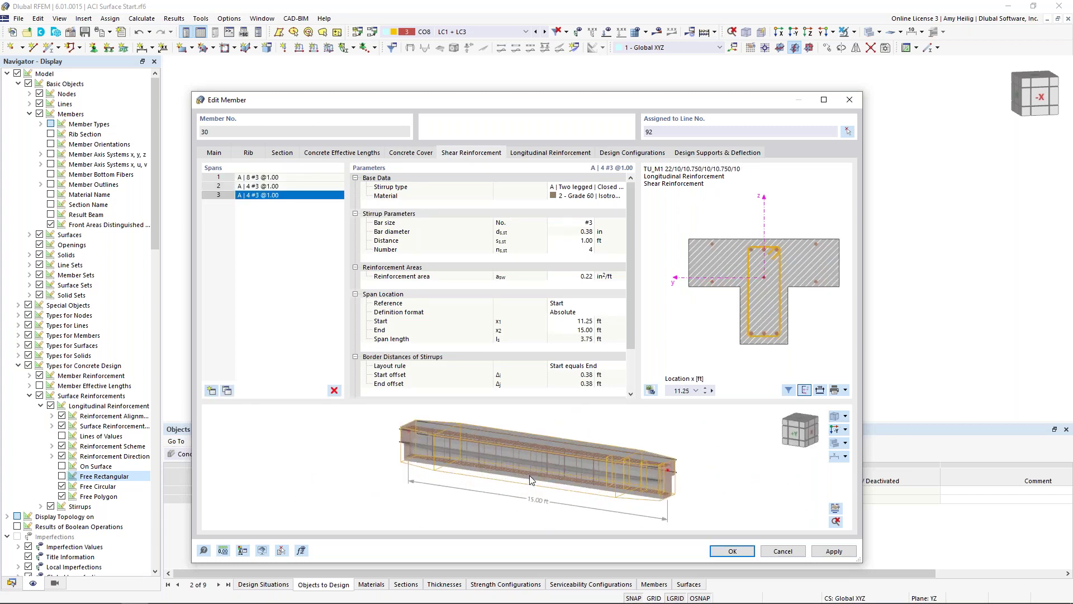
Step: Set the first stirrup span's spacing to 0.33 ft and its extent from 0 to 3 ft
click(287, 178)
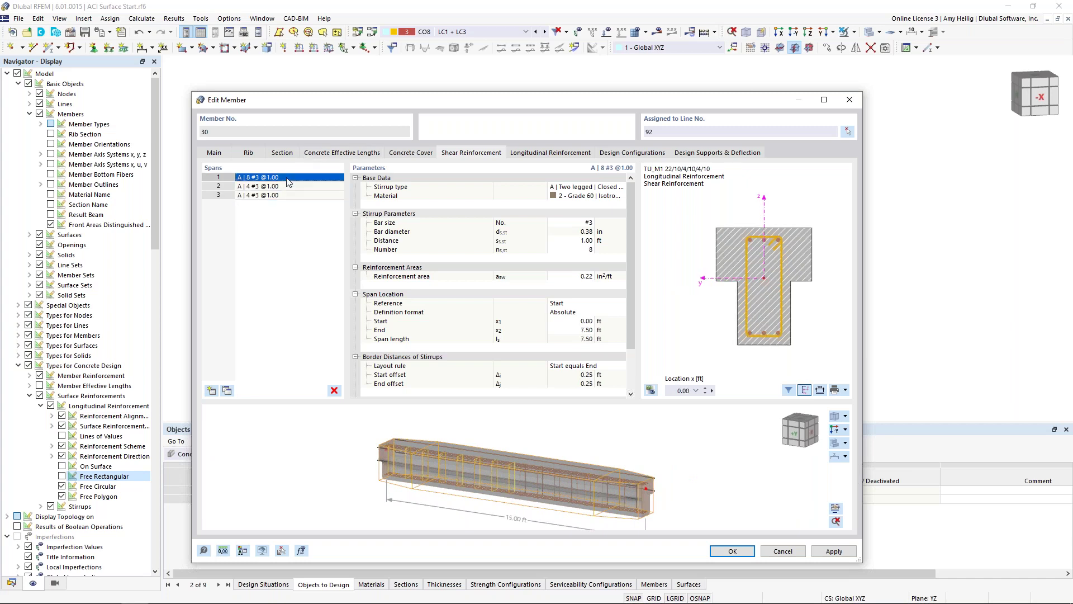
click(584, 241)
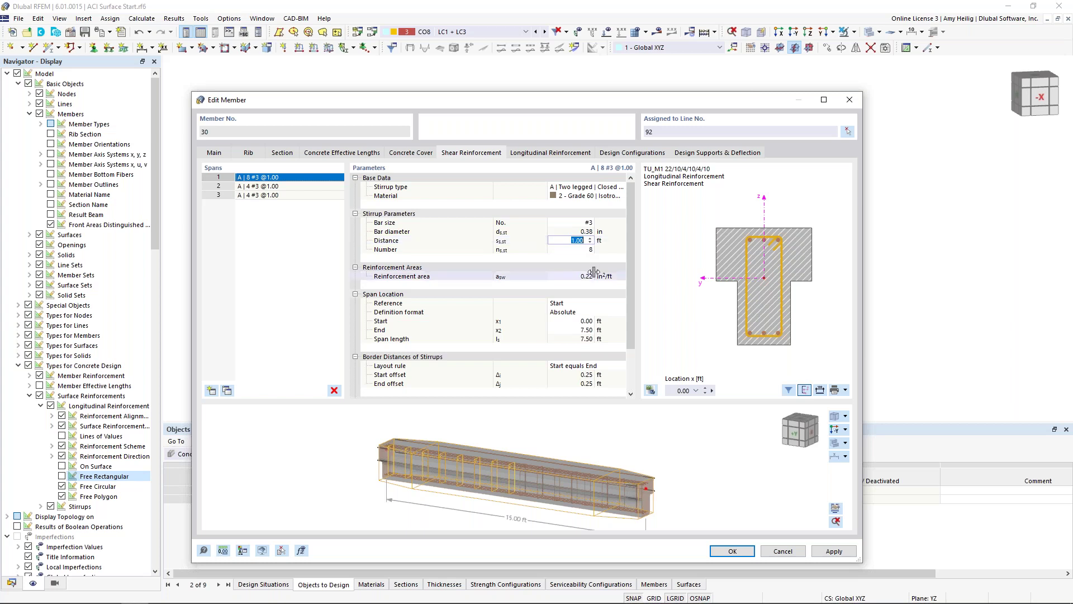
text(0.33)
click(581, 250)
click(581, 322)
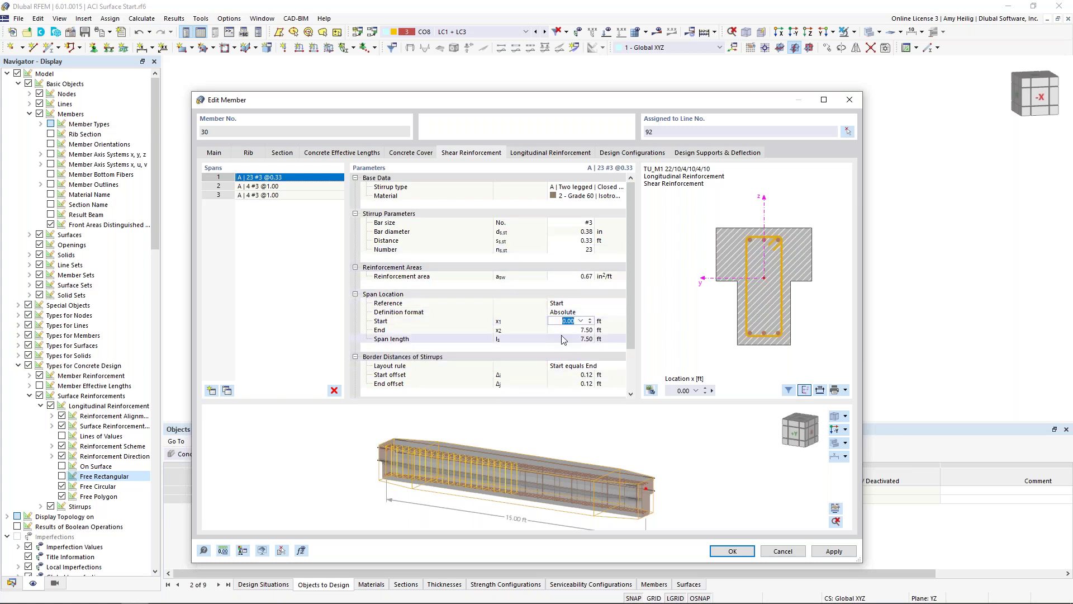
text(0)
key(Tab)
text(3)
key(Tab)
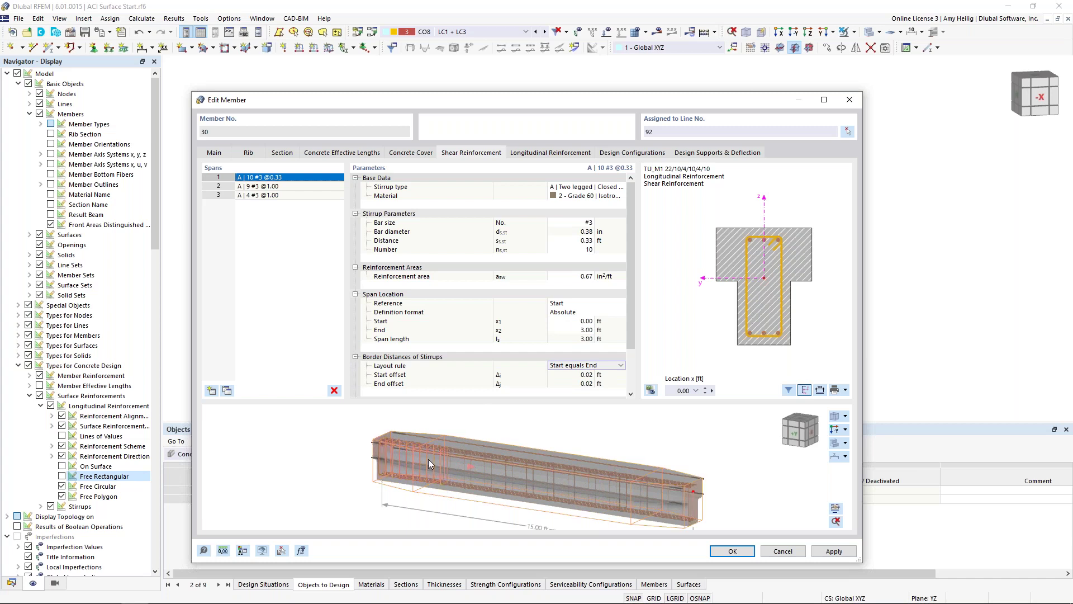
Step: Set the second stirrup span's spacing to 0.5 ft and its end location to 12 ft
click(286, 188)
key(Tab)
key(Tab)
key(Tab)
key(Tab)
key(Tab)
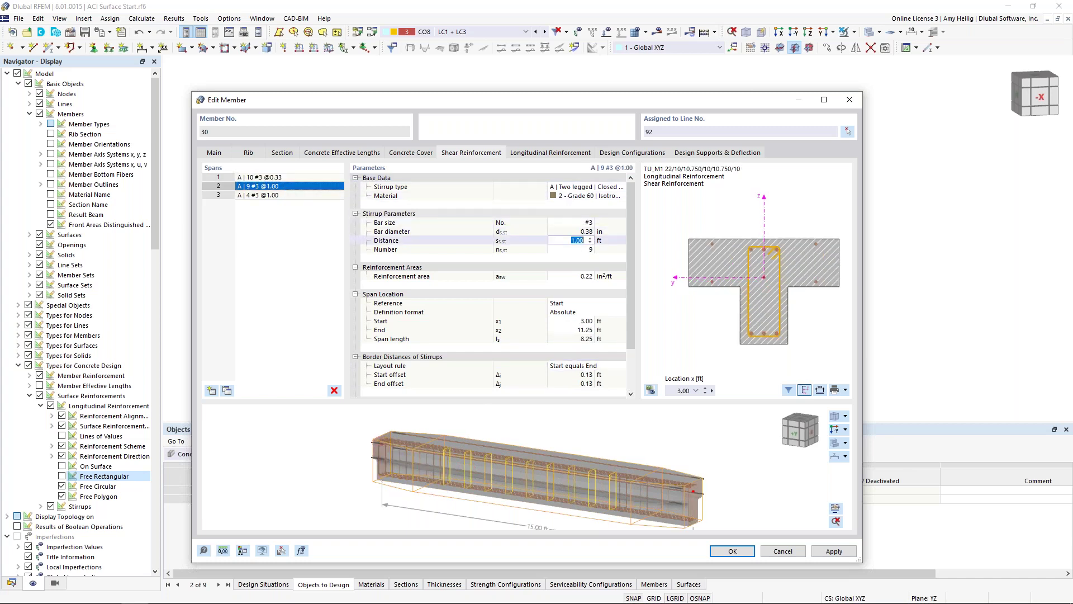
text(0.5)
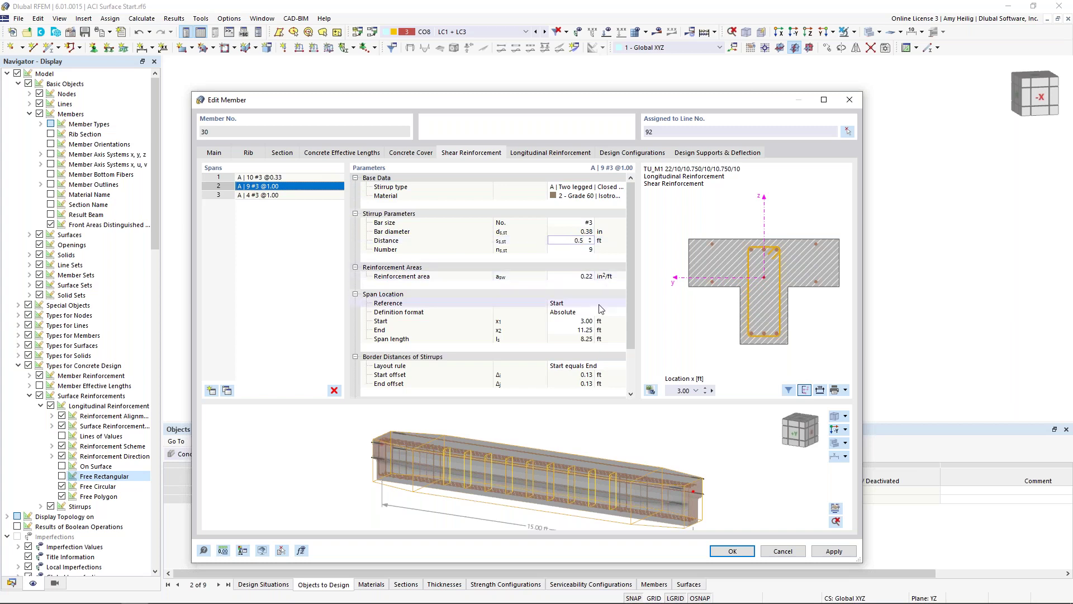
click(591, 331)
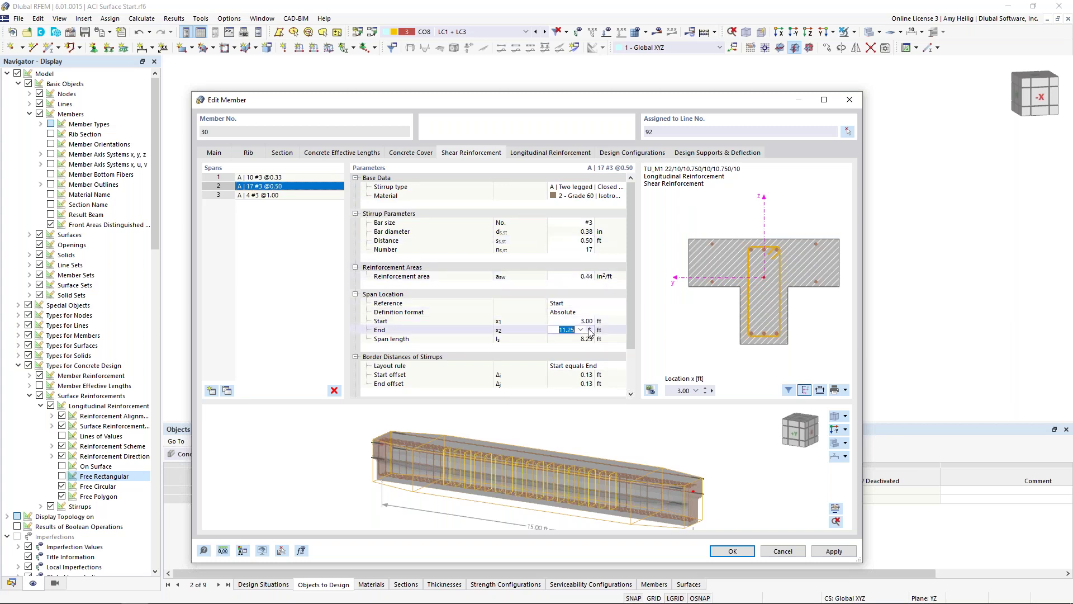
text(12)
key(Return)
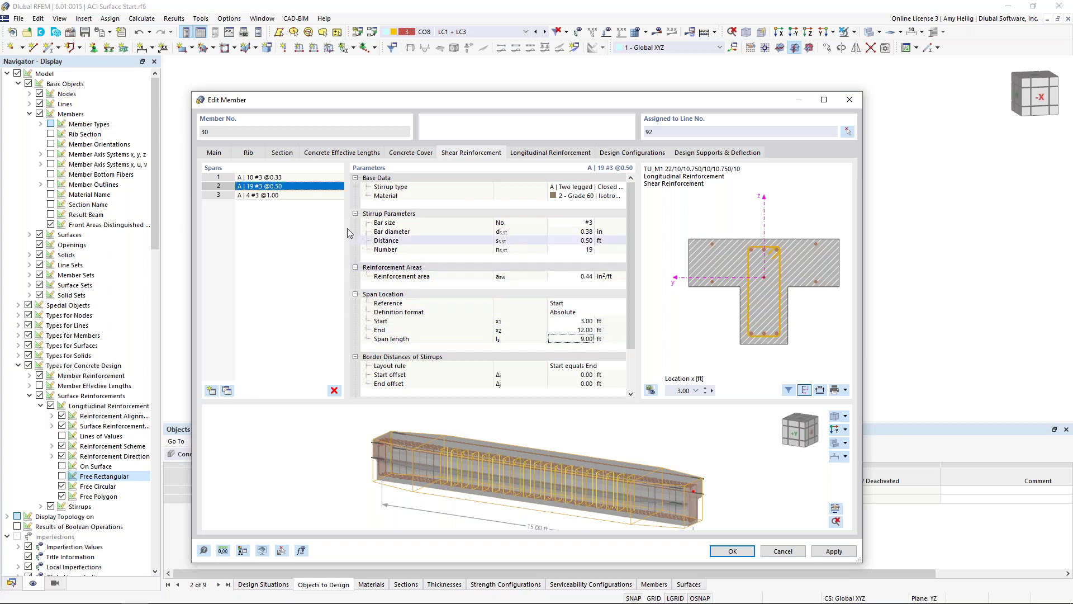
Step: Set the third stirrup span's spacing to 0.33 ft and inspect the stirrups in the 3D preview
click(289, 195)
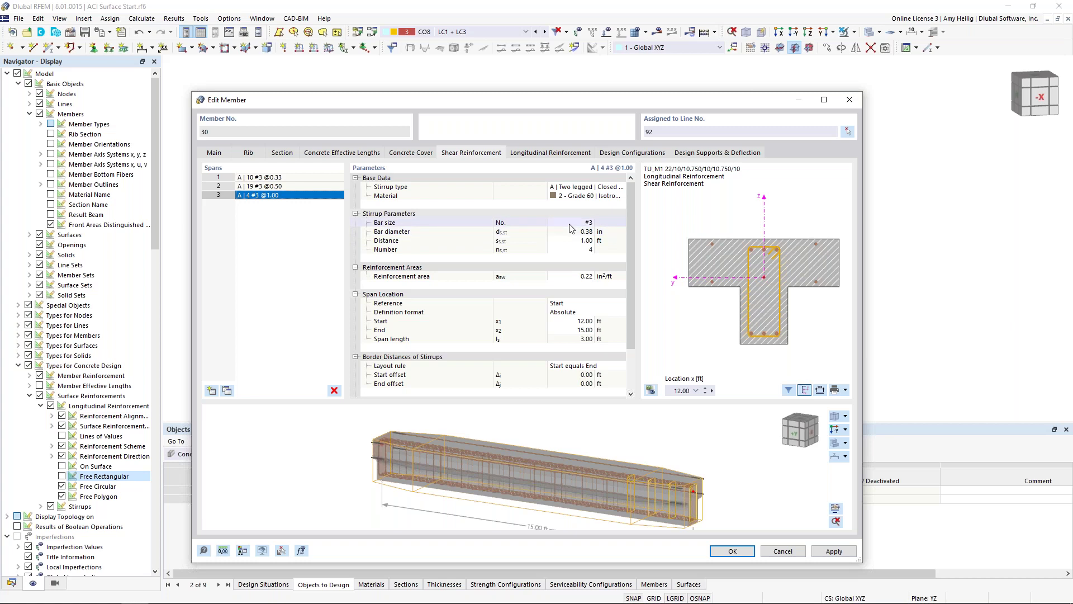
click(578, 241)
text(0)
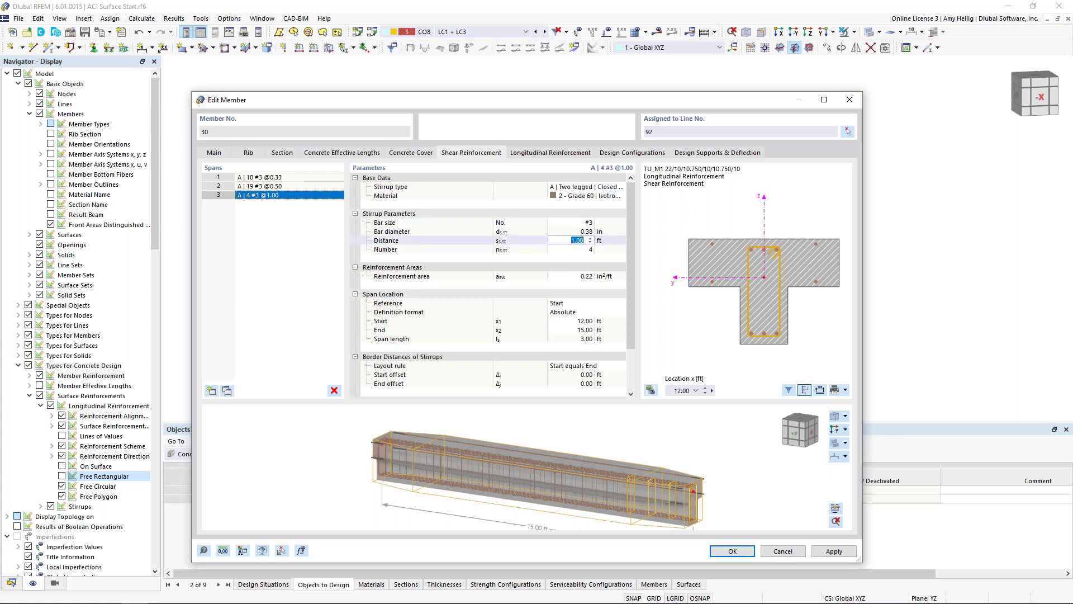
text(.33)
click(593, 322)
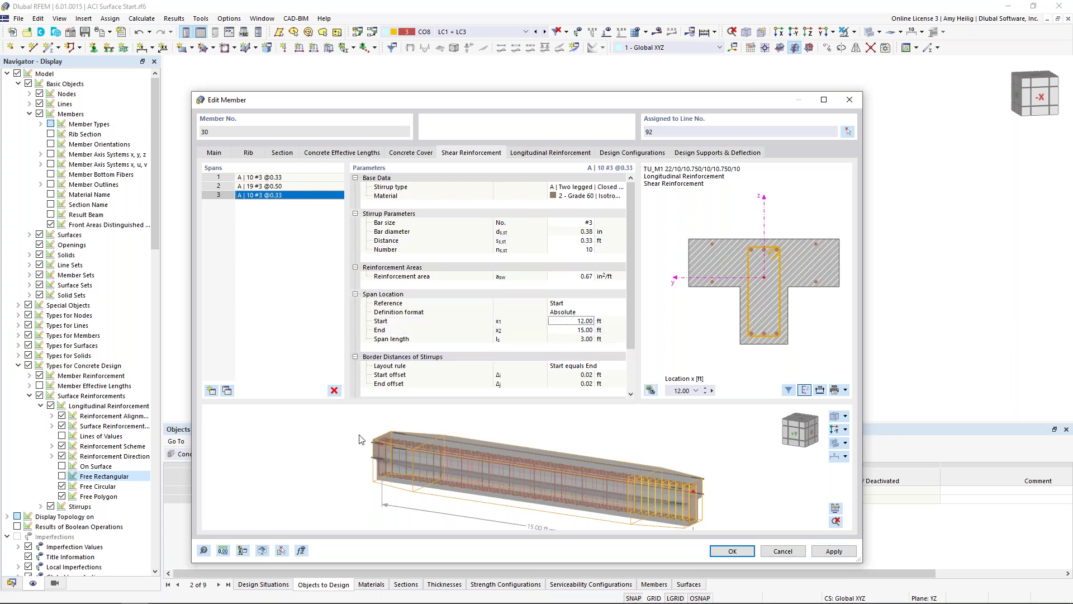
ctrl+middle_drag(646, 495, 671, 442)
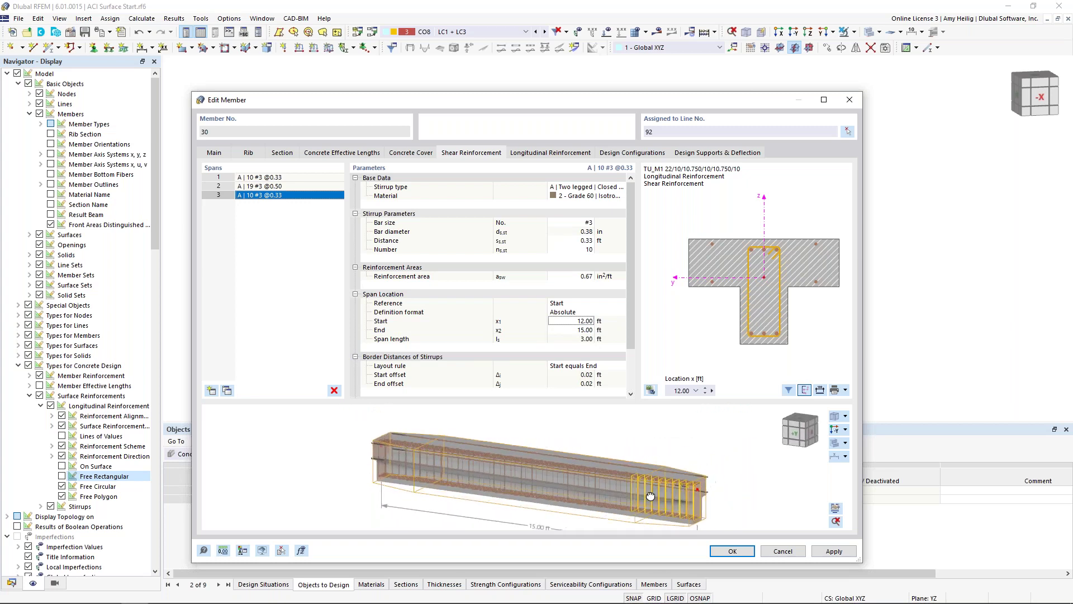
Step: View member 30's longitudinal reinforcement in section at x = 4 ft and turn off the surface reinforcement items
click(532, 154)
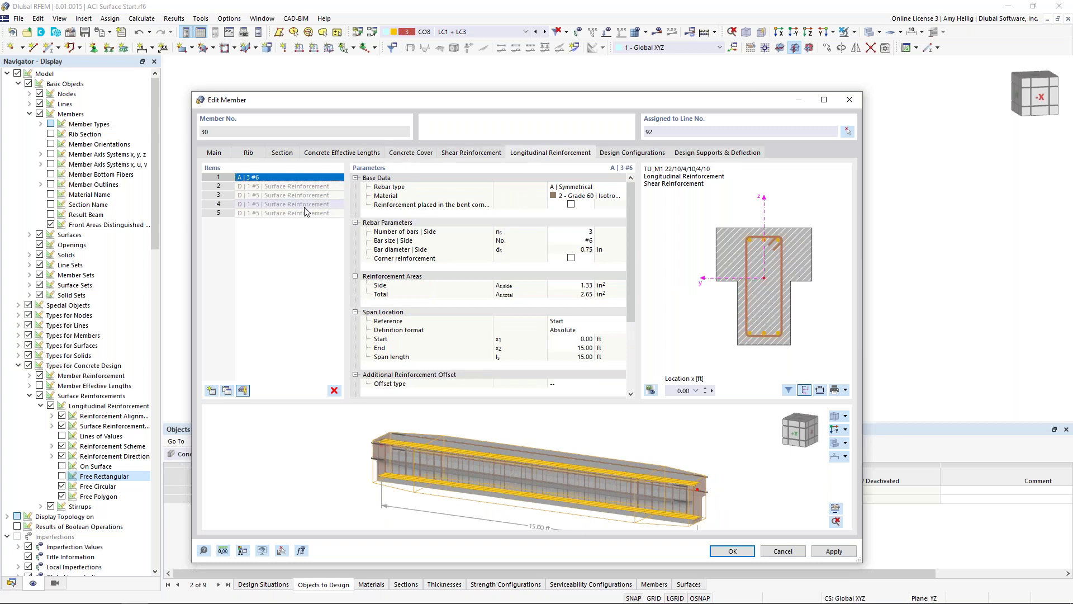
click(705, 388)
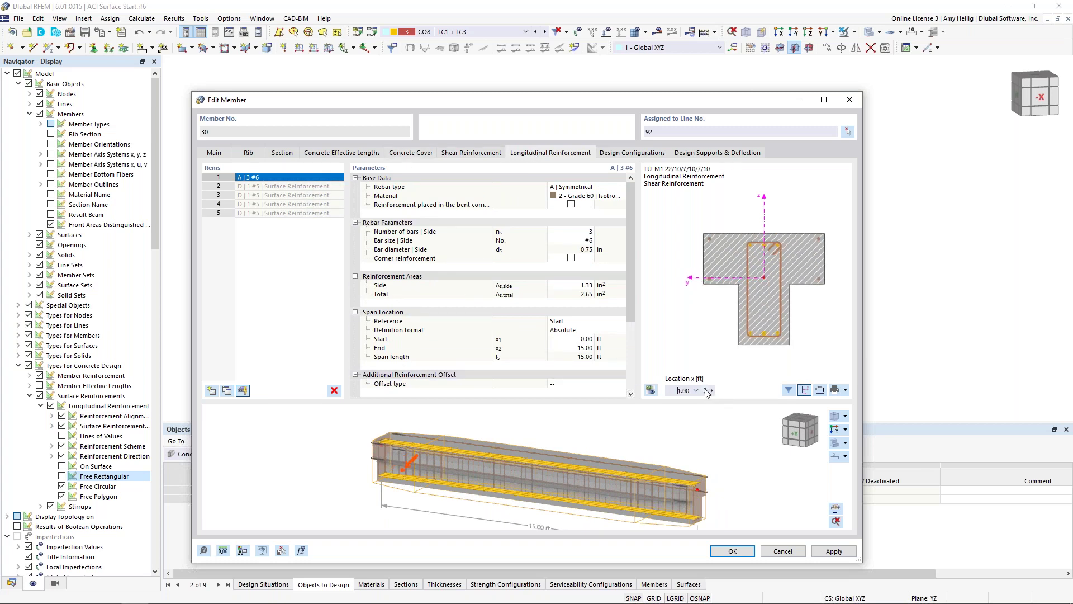
click(705, 388)
click(705, 388)
click(706, 388)
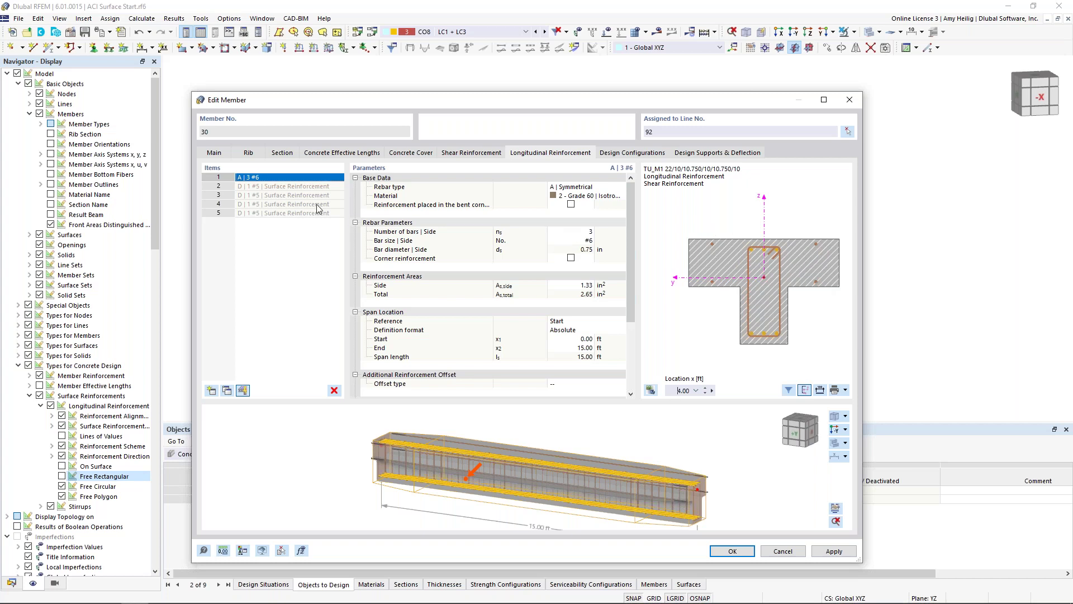
click(242, 390)
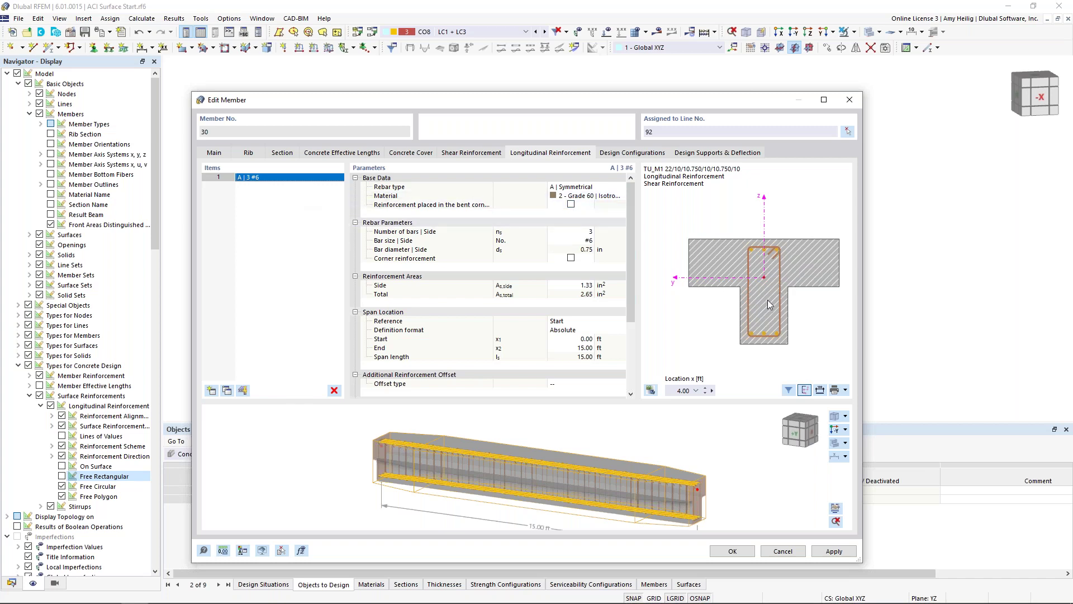
Step: Add a second longitudinal reinforcement item to member 30 with the rebar type D | Line
click(603, 188)
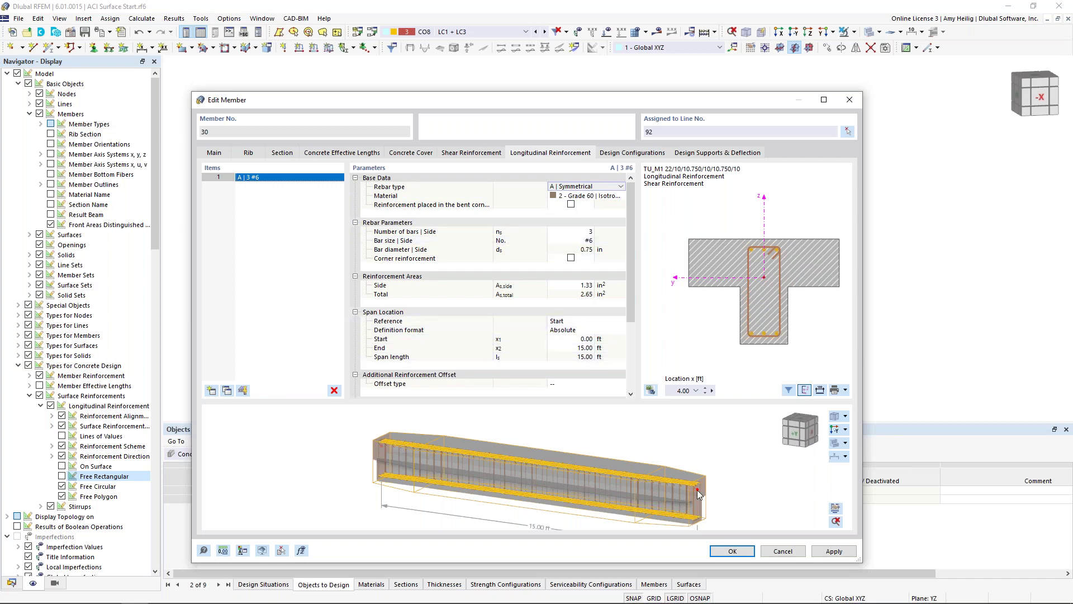
click(210, 392)
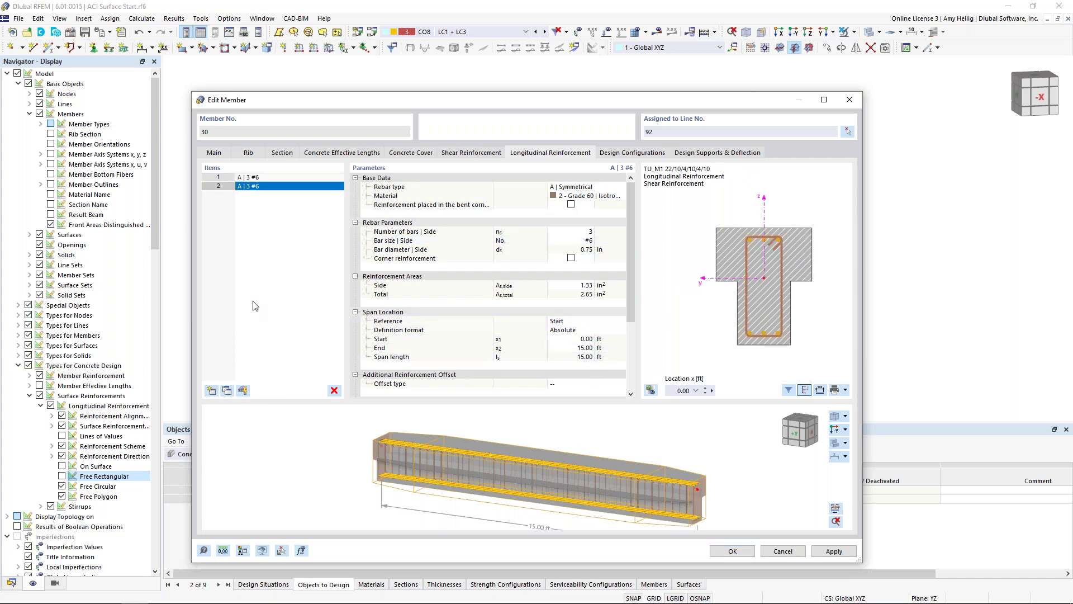
click(597, 187)
click(620, 187)
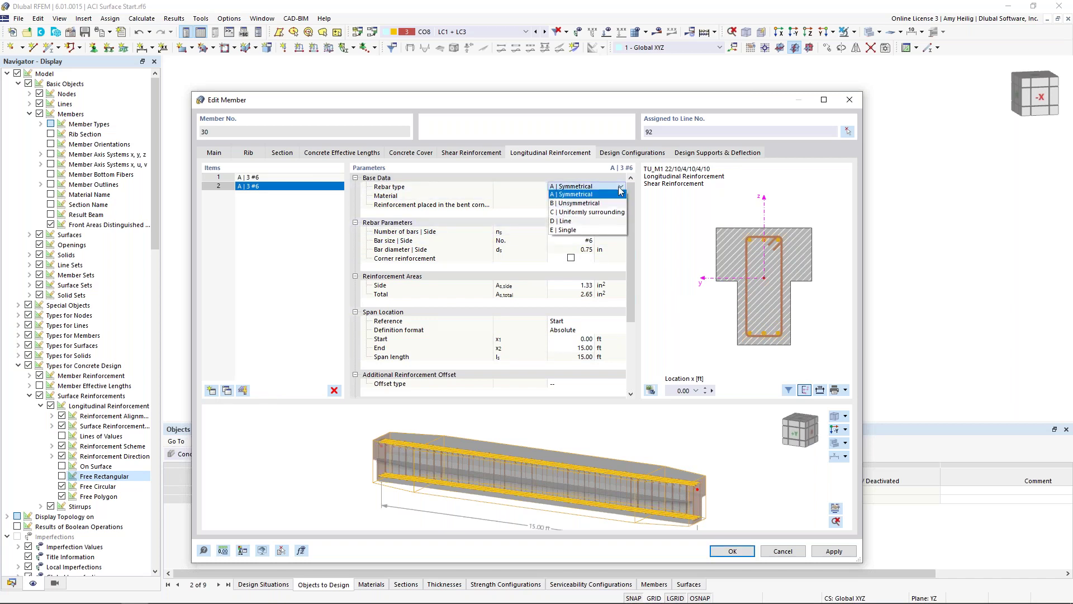
click(588, 221)
Step: Set the line reinforcement item to 4 bars of size #5
click(590, 224)
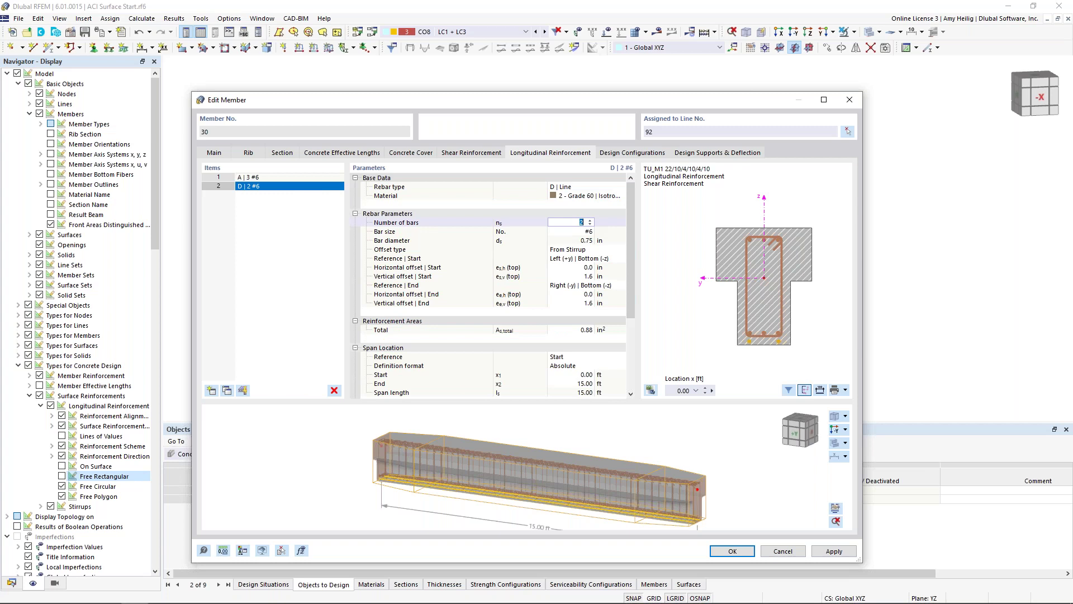
click(590, 220)
click(587, 231)
click(590, 231)
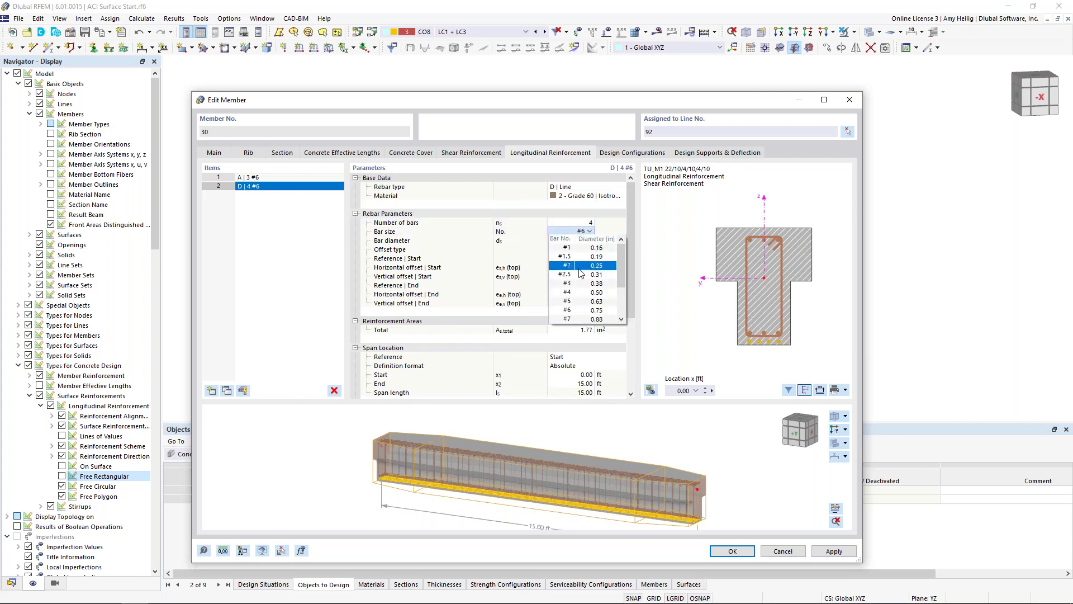
click(581, 301)
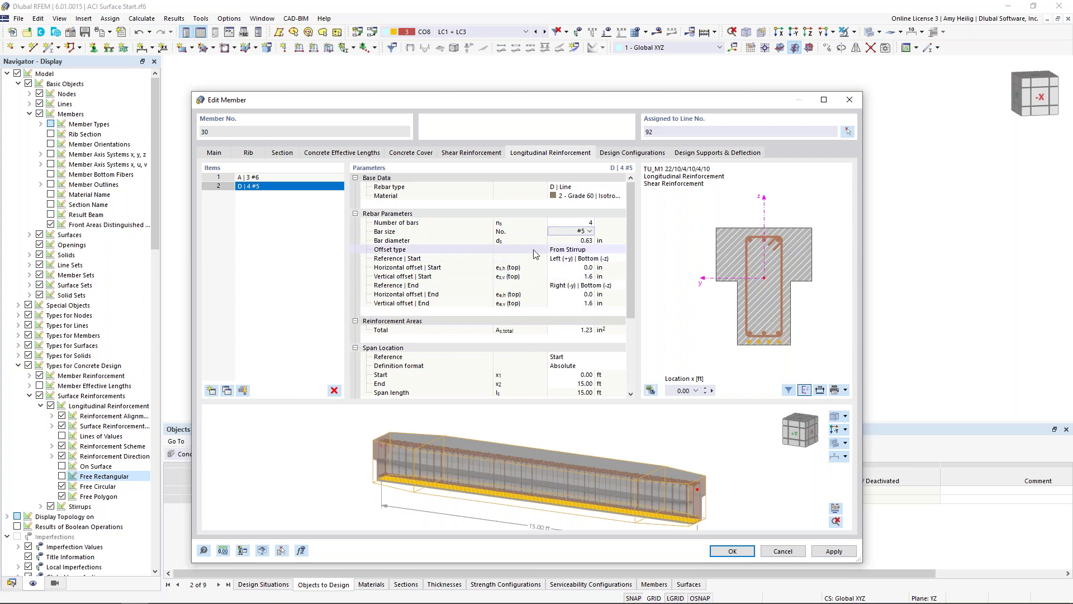
Step: Set the line item's start reference to Left (+y) | Top (+z) with a -1.0 in horizontal and 0.0 in vertical offset
click(579, 259)
click(621, 258)
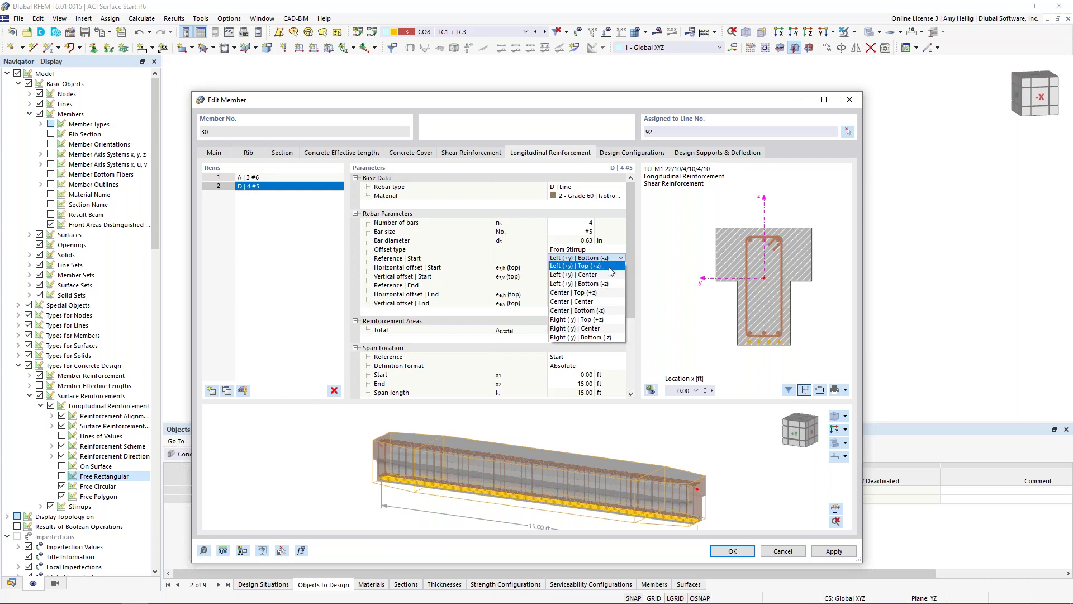
click(609, 266)
key(Tab)
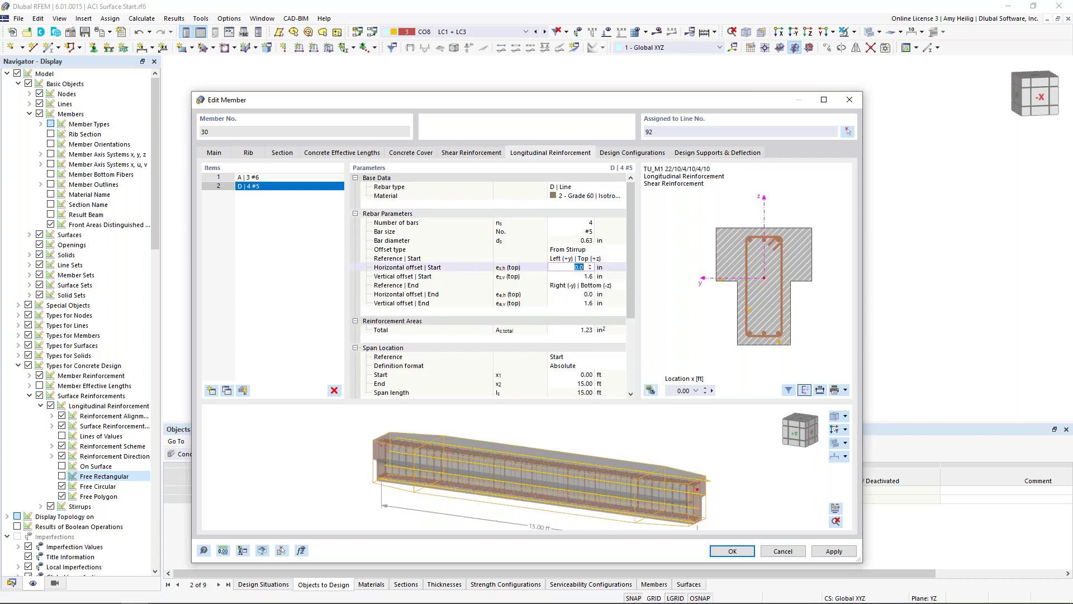
text(-1)
key(Tab)
text(0)
key(Tab)
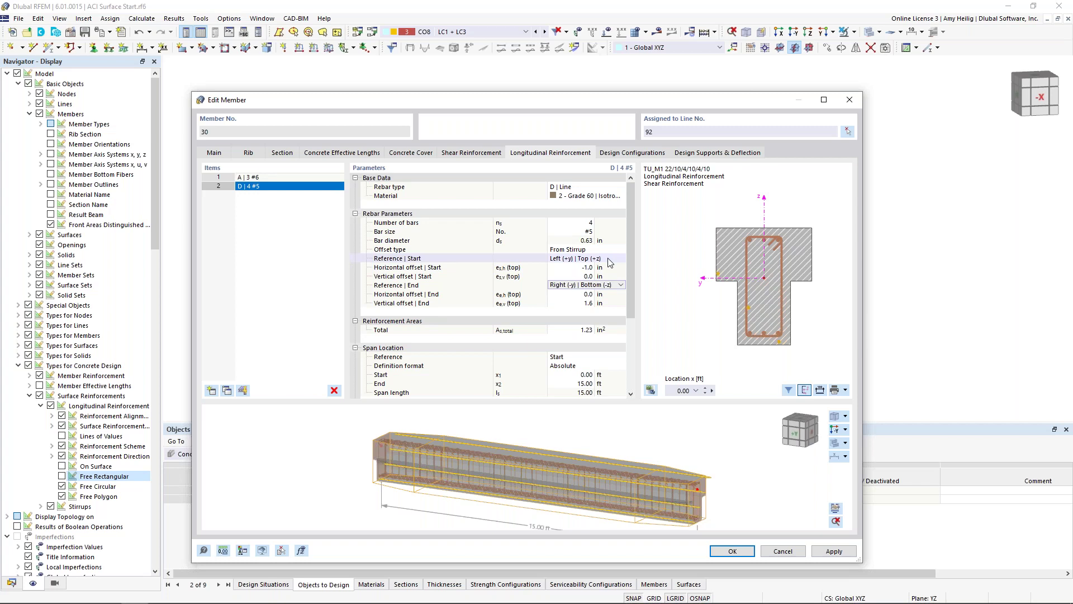
Step: Set the end reference to Right (-y) | Top (+z) with offsets 1.0 in horizontal and 0.0 in vertical, and check the section at x = 4 ft
click(600, 286)
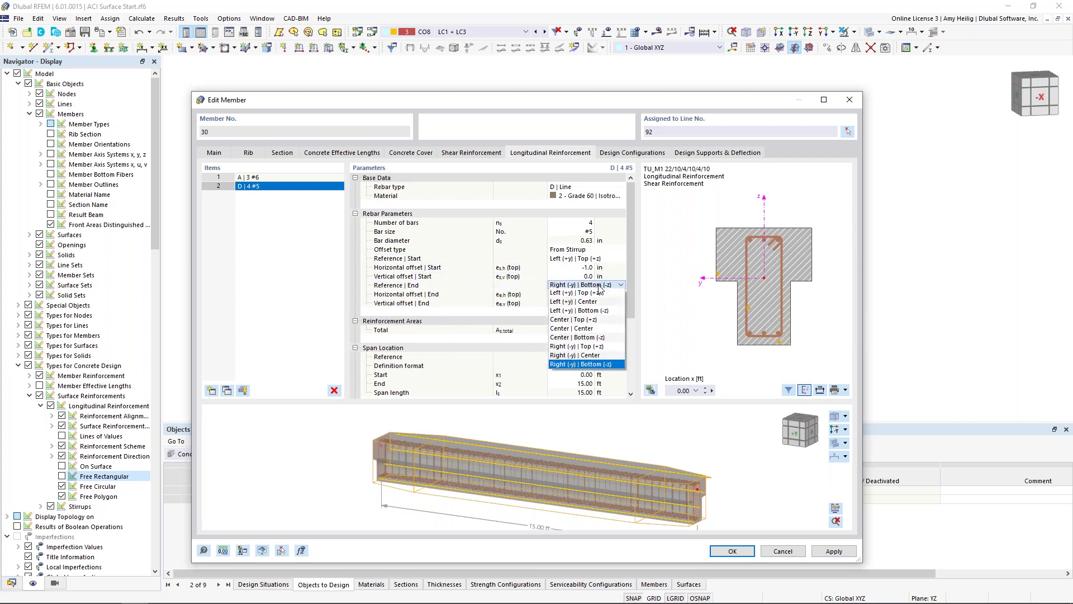
click(585, 347)
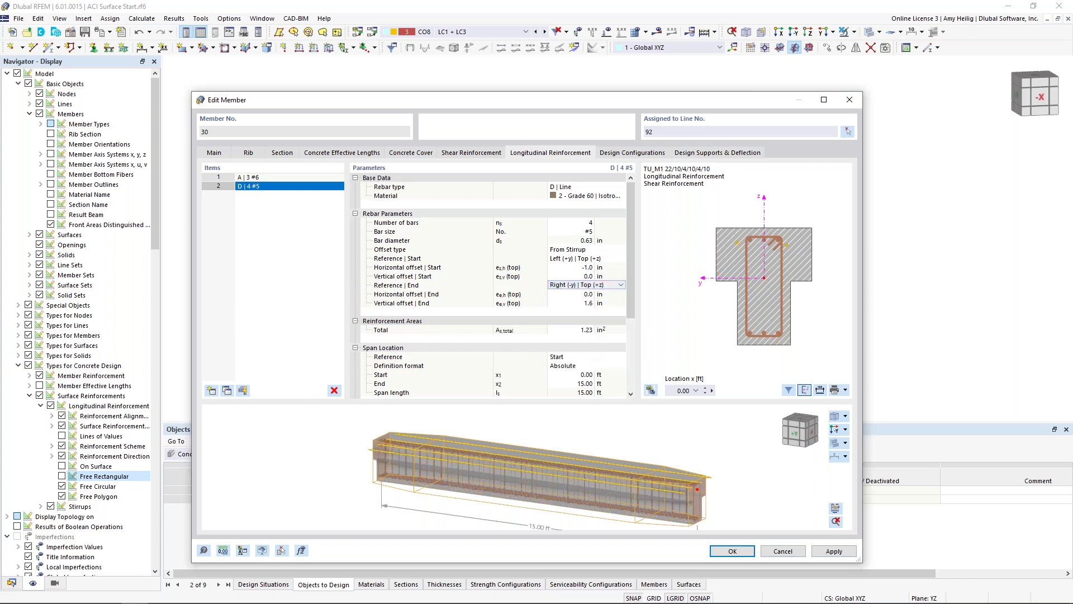
click(586, 294)
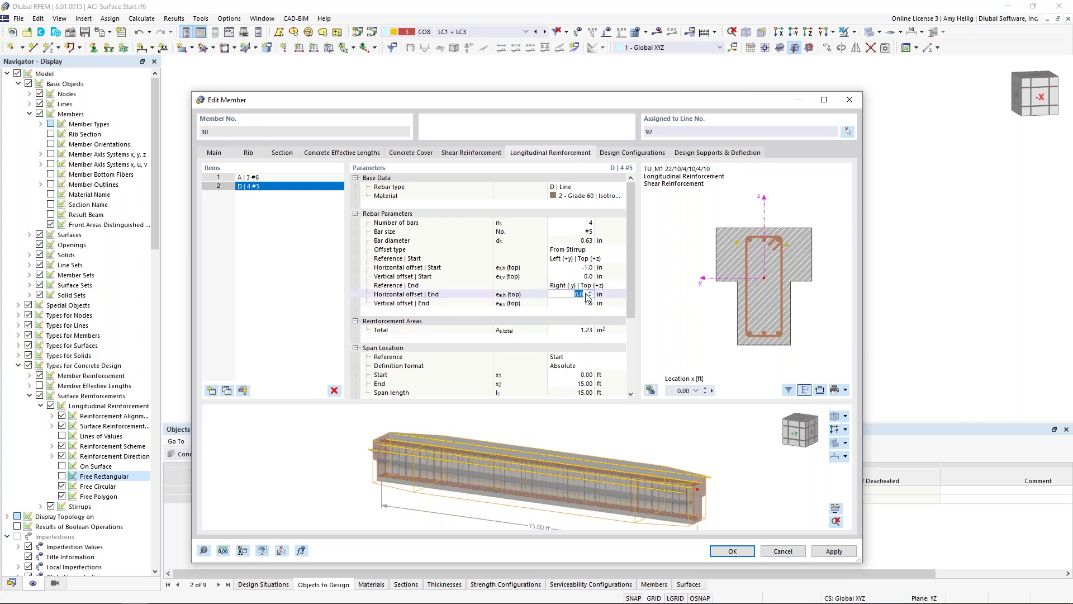
text(1)
key(Tab)
text(0)
key(Tab)
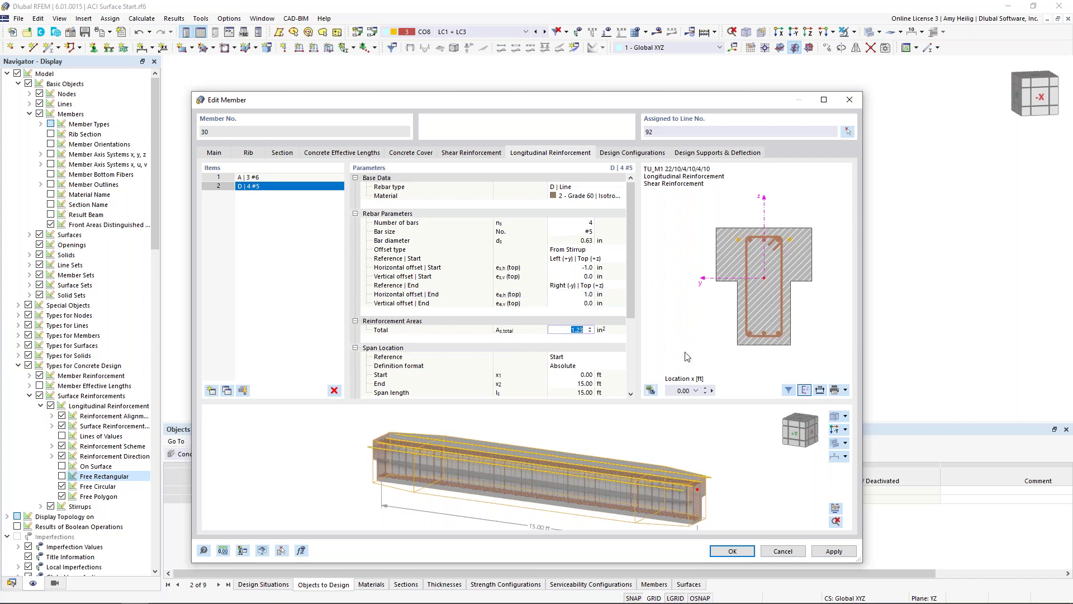
click(705, 387)
click(705, 388)
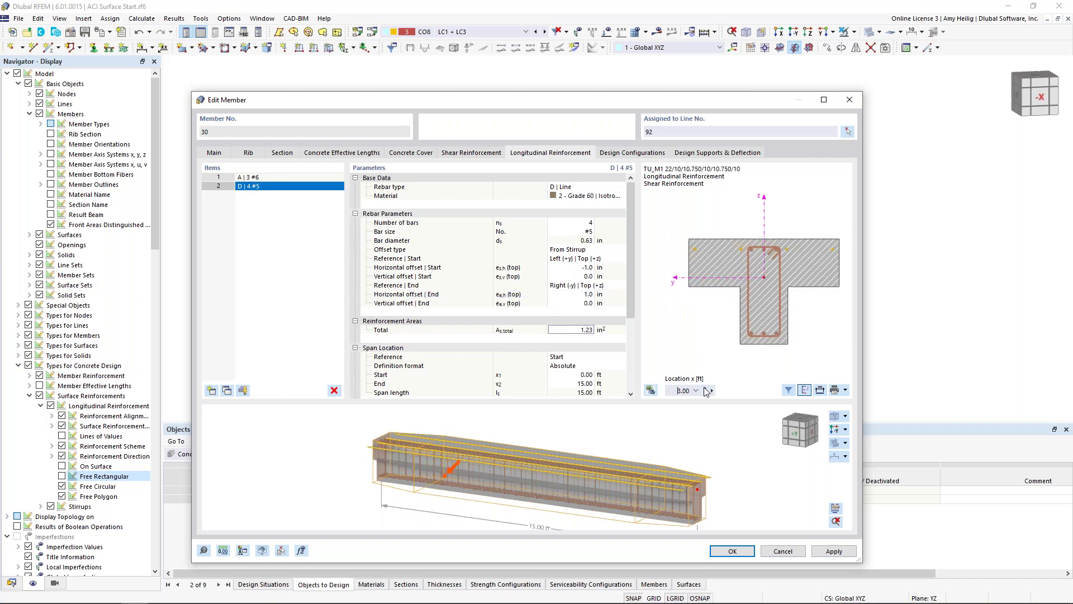
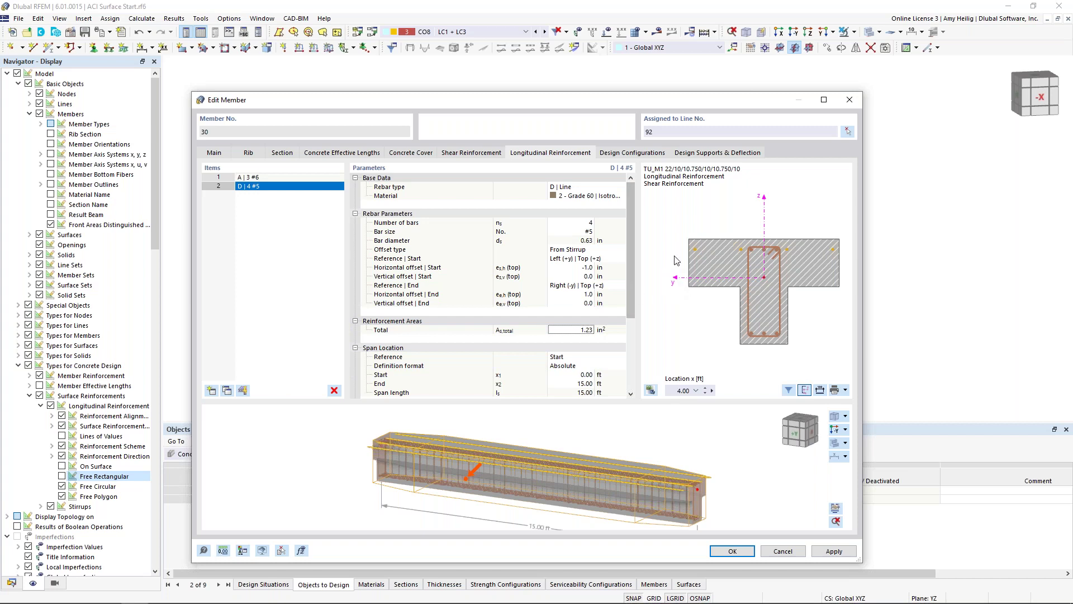
Step: Review member 30's design configurations and its design support and deflection settings, and accept the member's changes
click(650, 153)
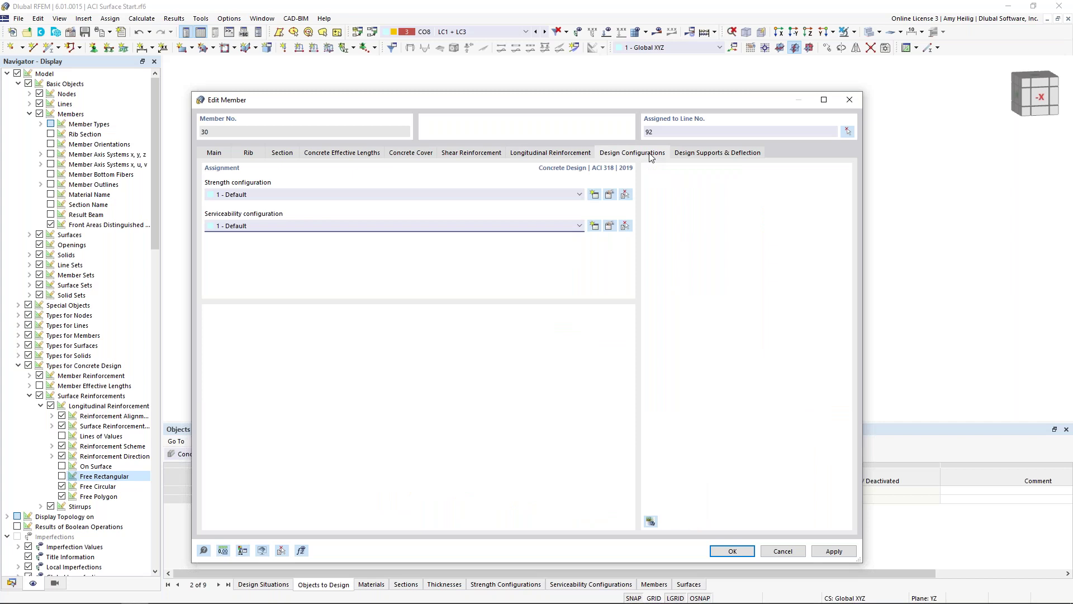
click(684, 154)
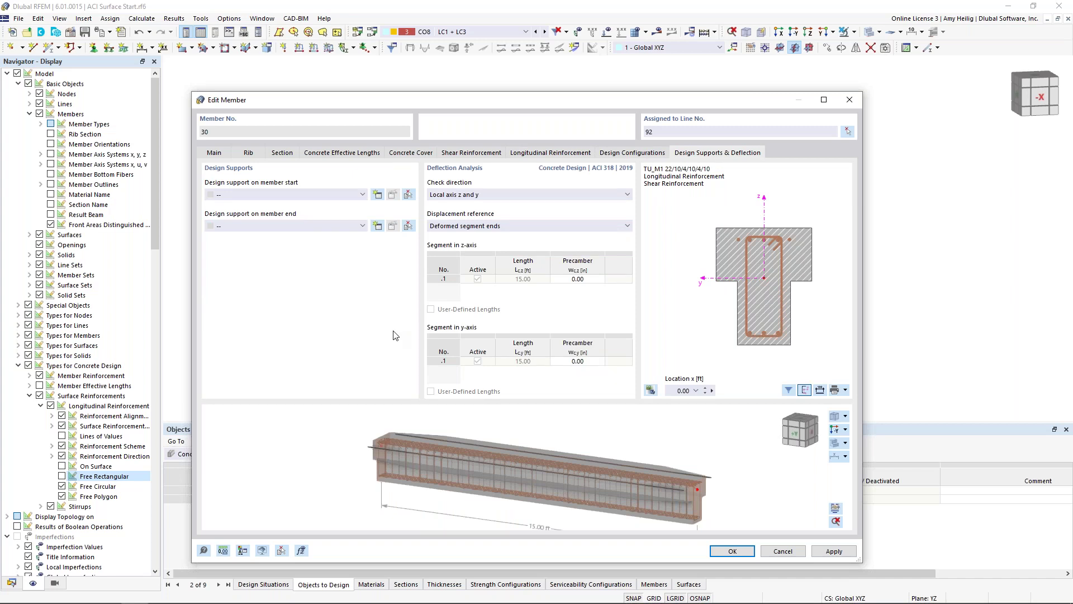
drag(507, 109, 598, 80)
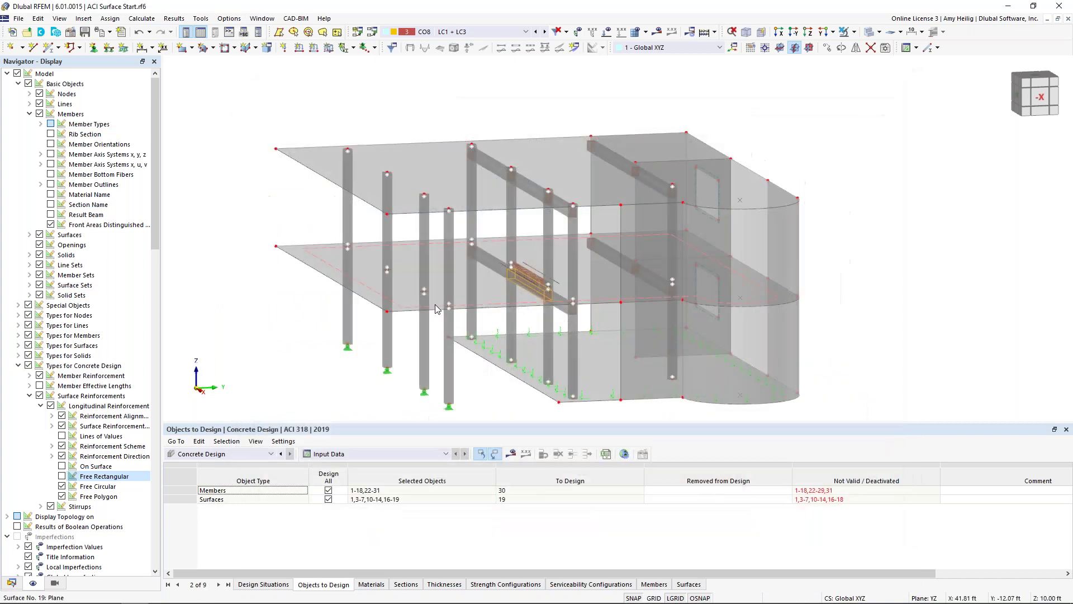
click(789, 532)
Step: Display the model as a wireframe and examine member 30's reinforcement cage
click(869, 33)
scroll(526, 287, up, 1)
scroll(526, 286, up, 4)
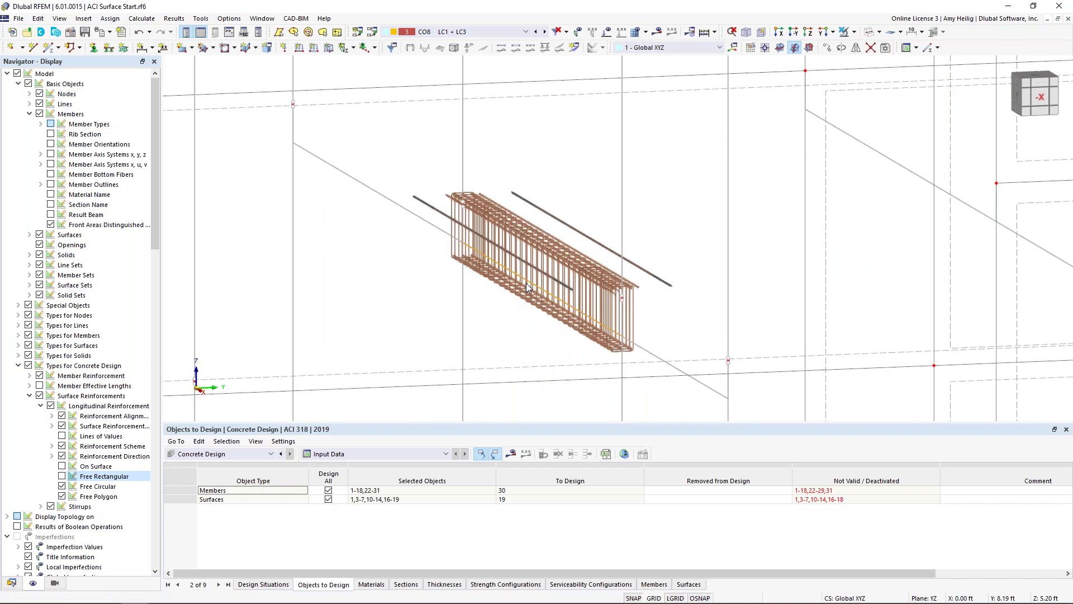
scroll(570, 329, down, 6)
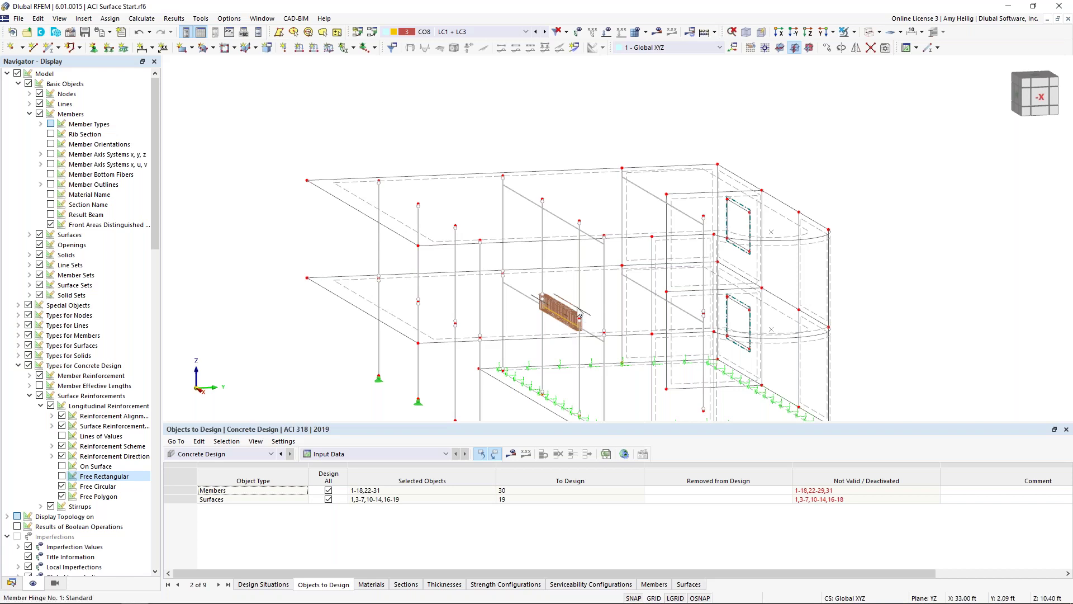
ctrl+middle_drag(514, 321, 512, 263)
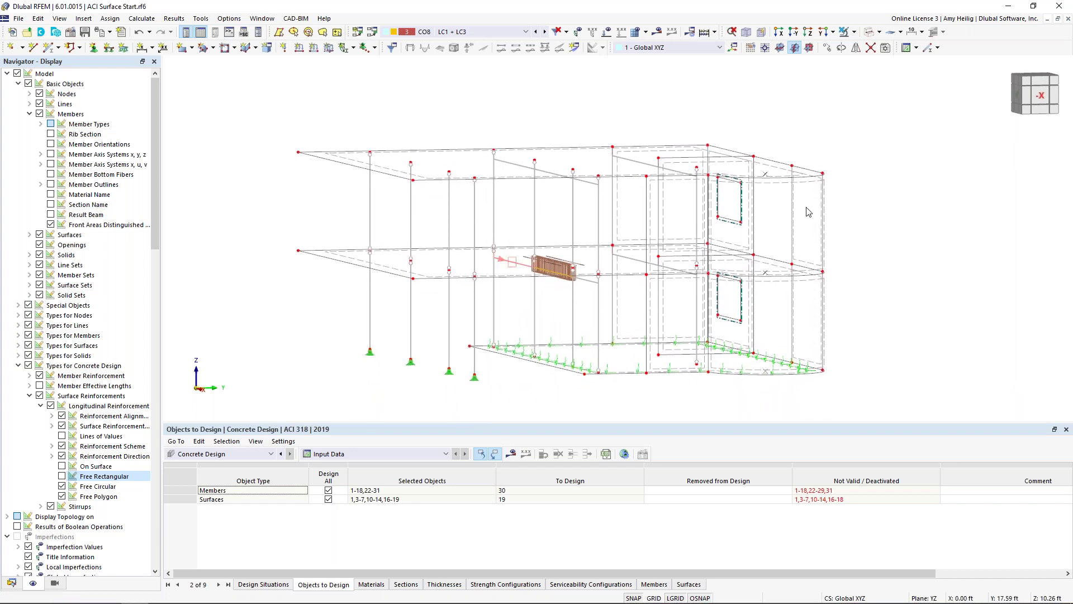
click(855, 32)
click(910, 226)
Step: Activate Member Representatives in the base data of ACI Surface Start, keeping the preset member properties to consider
click(11, 583)
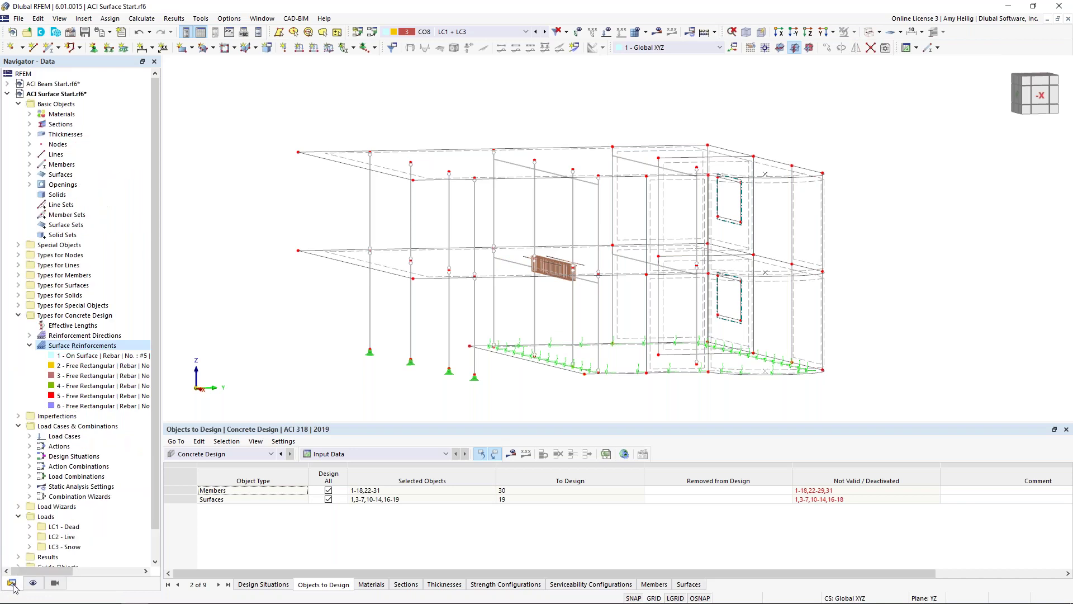
right_click(78, 95)
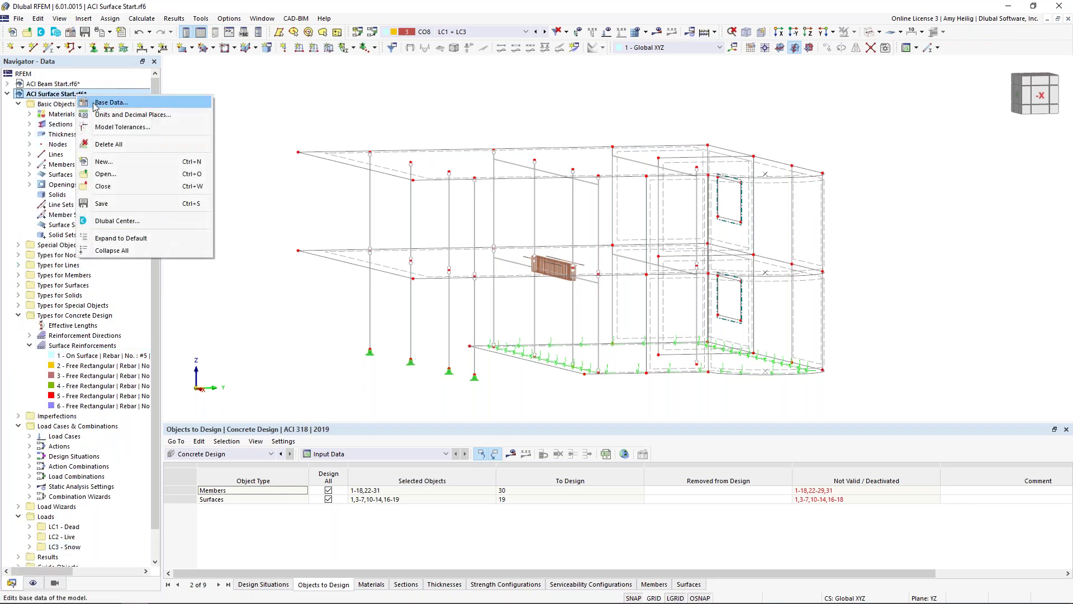
click(106, 103)
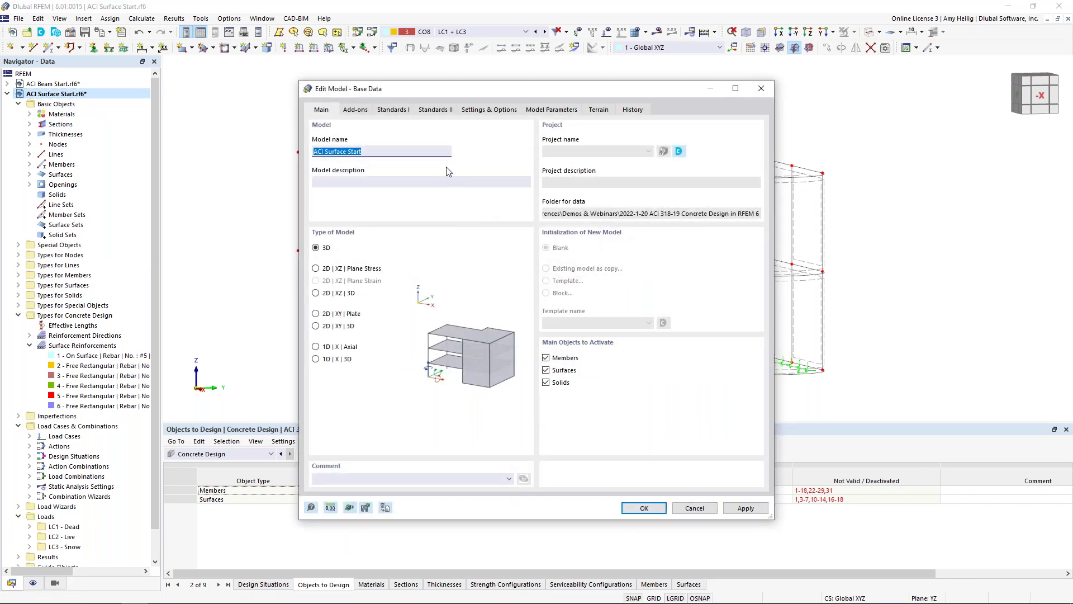
click(488, 111)
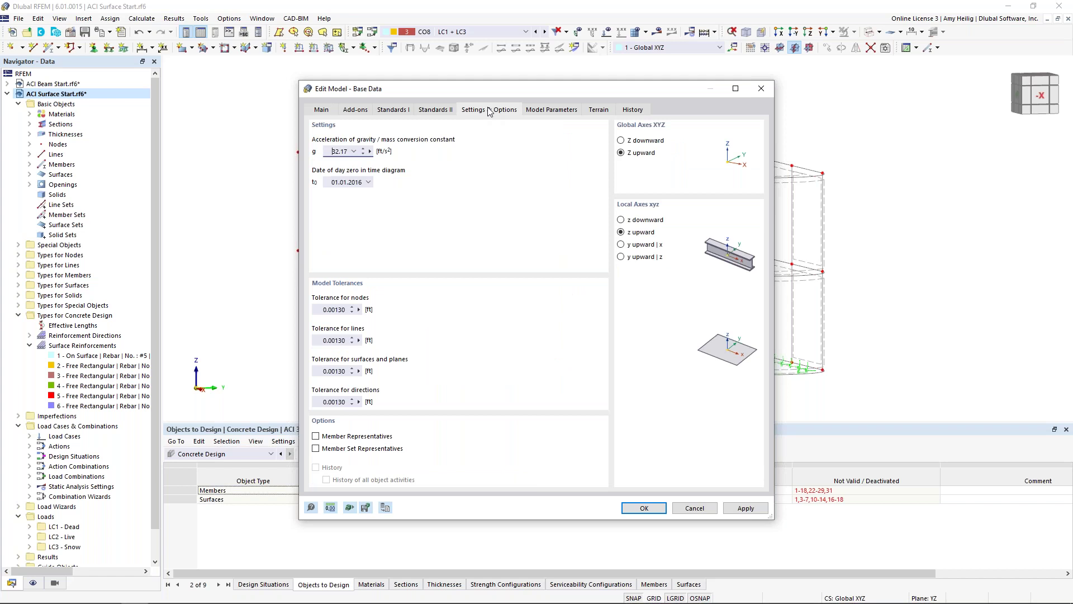
click(316, 436)
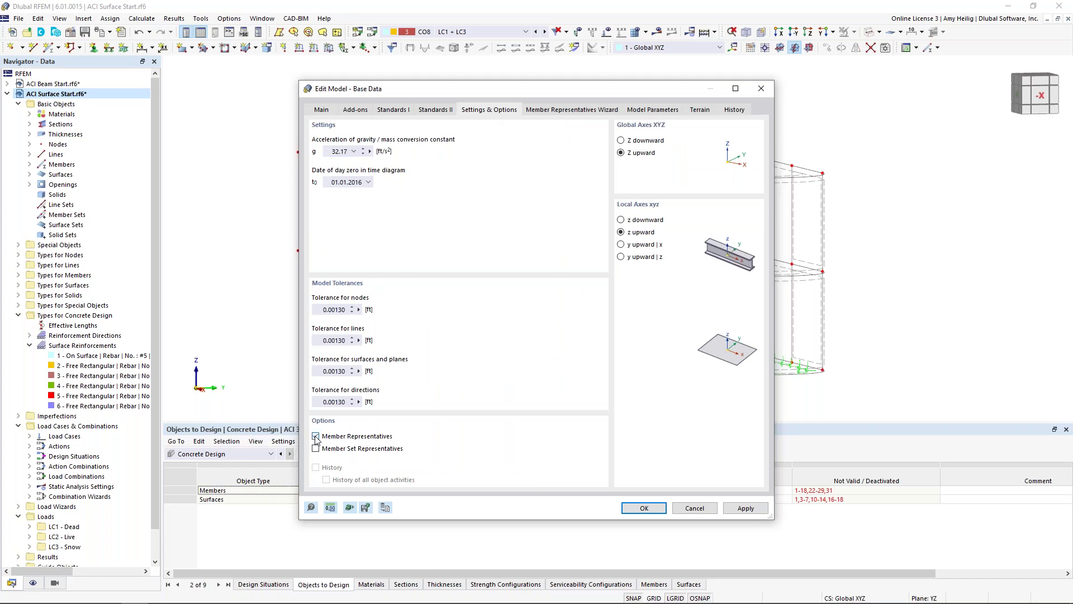
click(591, 111)
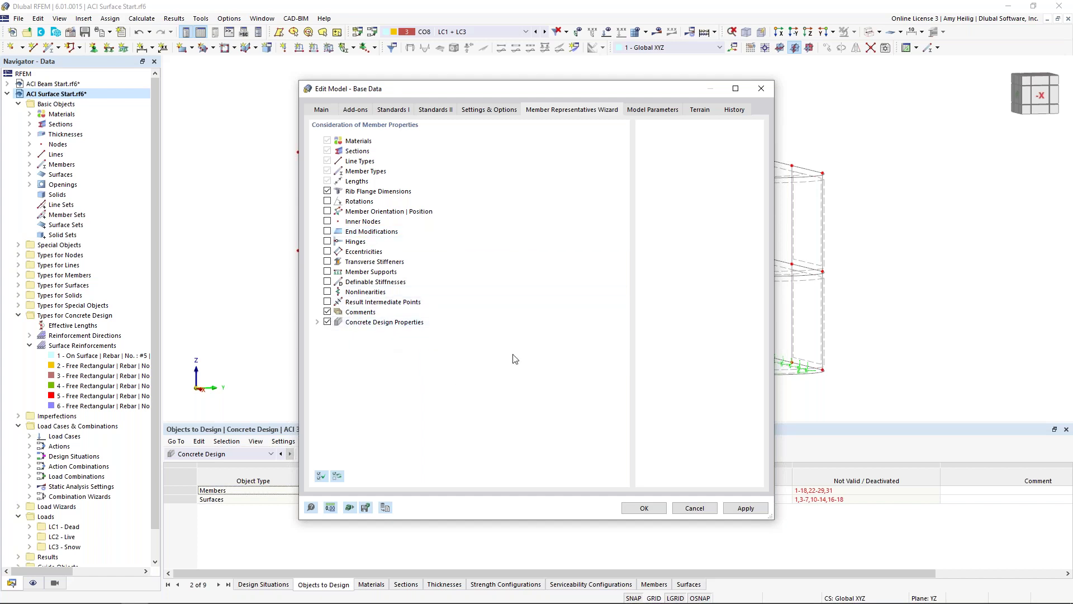
click(644, 508)
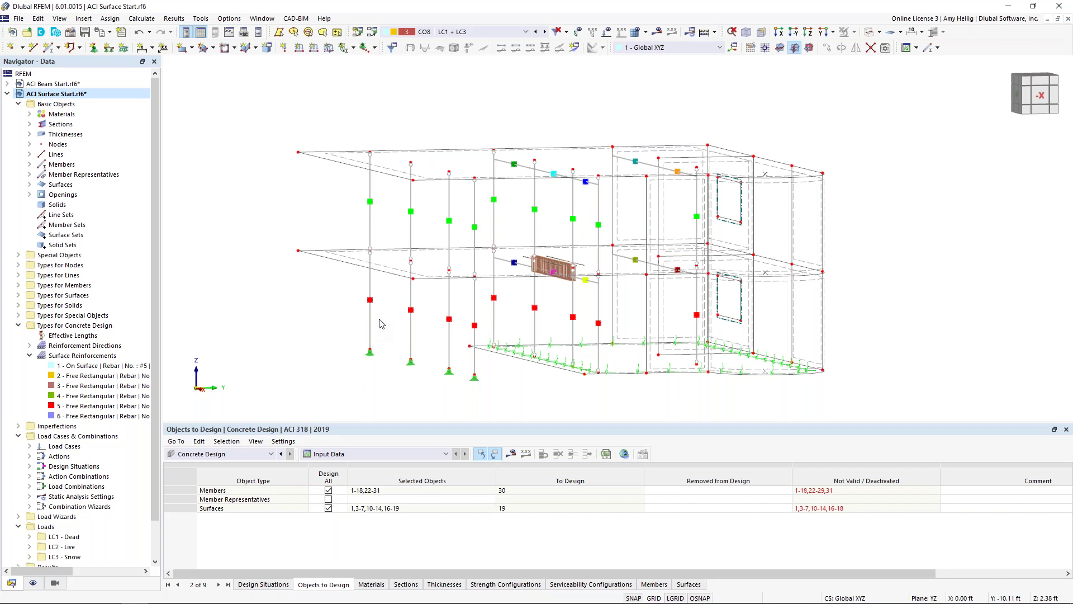
Step: Activate design properties for the second-floor columns 6-10,15-18 by editing the members of representative 2
double_click(371, 235)
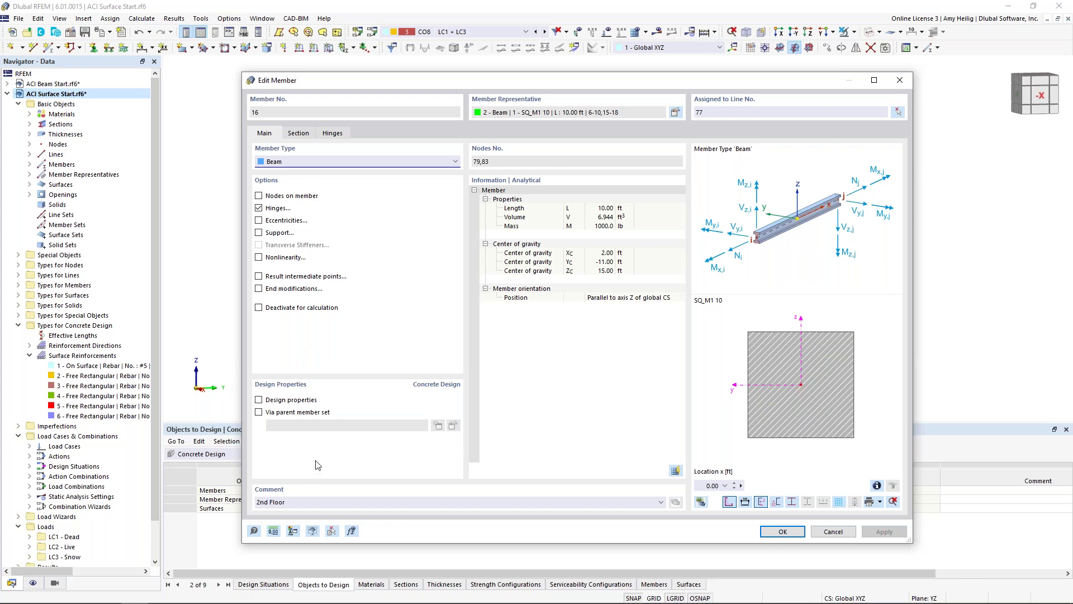
click(833, 531)
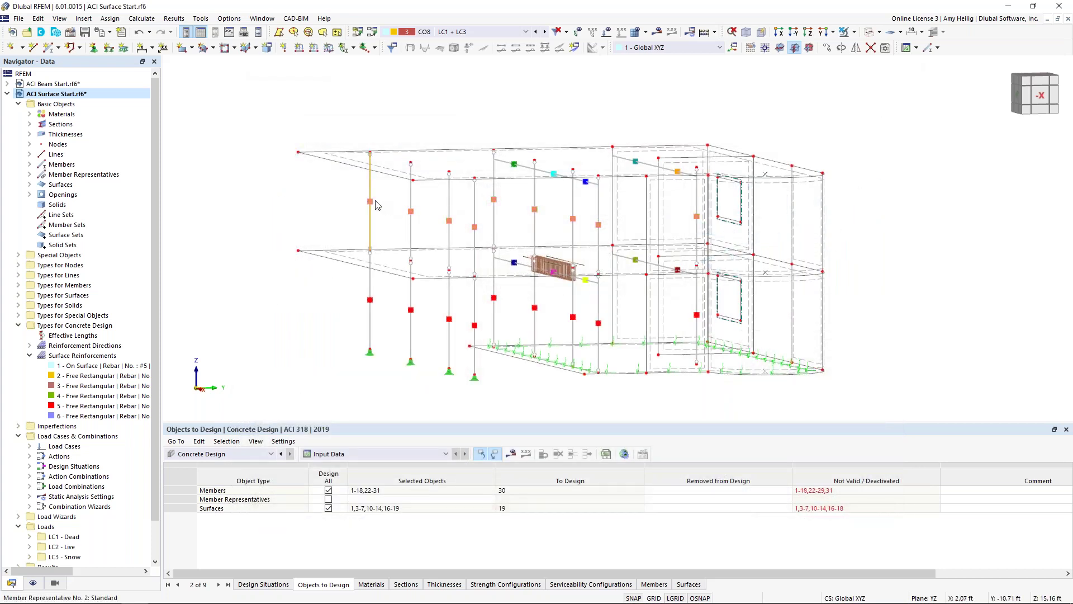
click(372, 203)
double_click(372, 203)
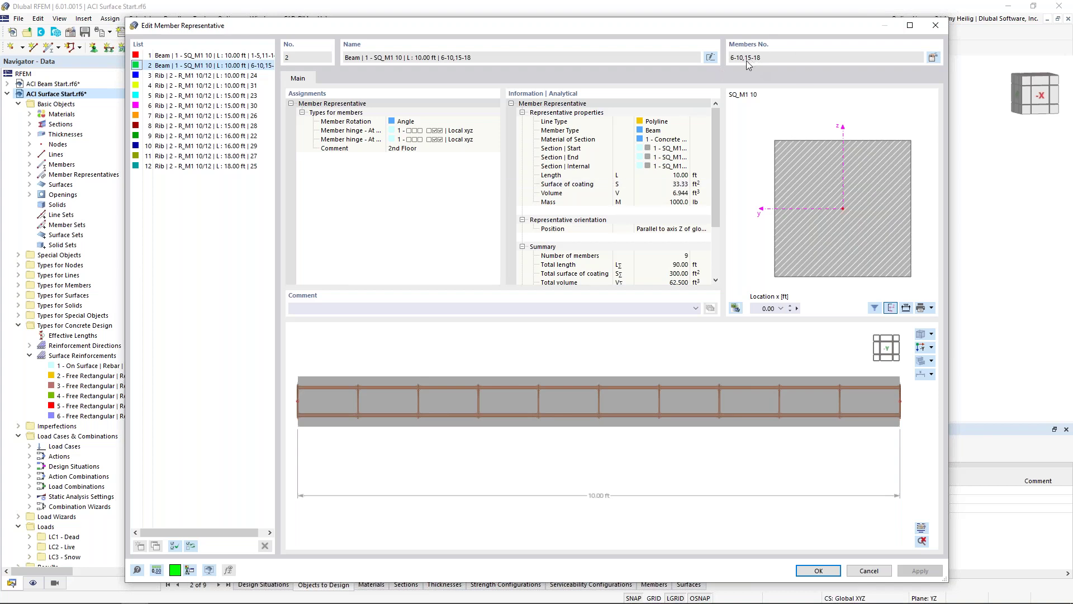
click(934, 59)
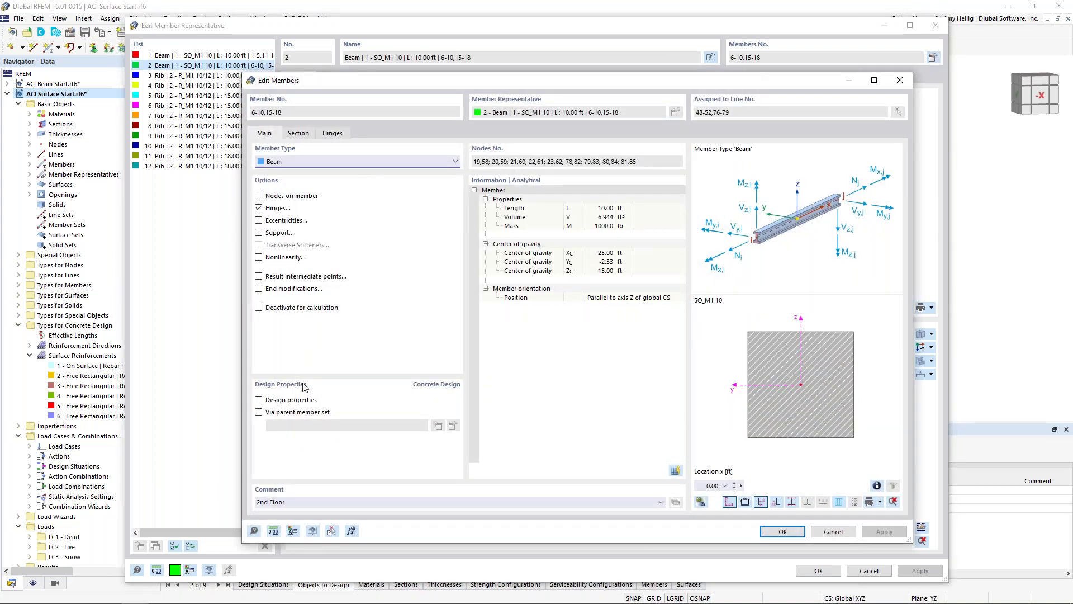
click(291, 400)
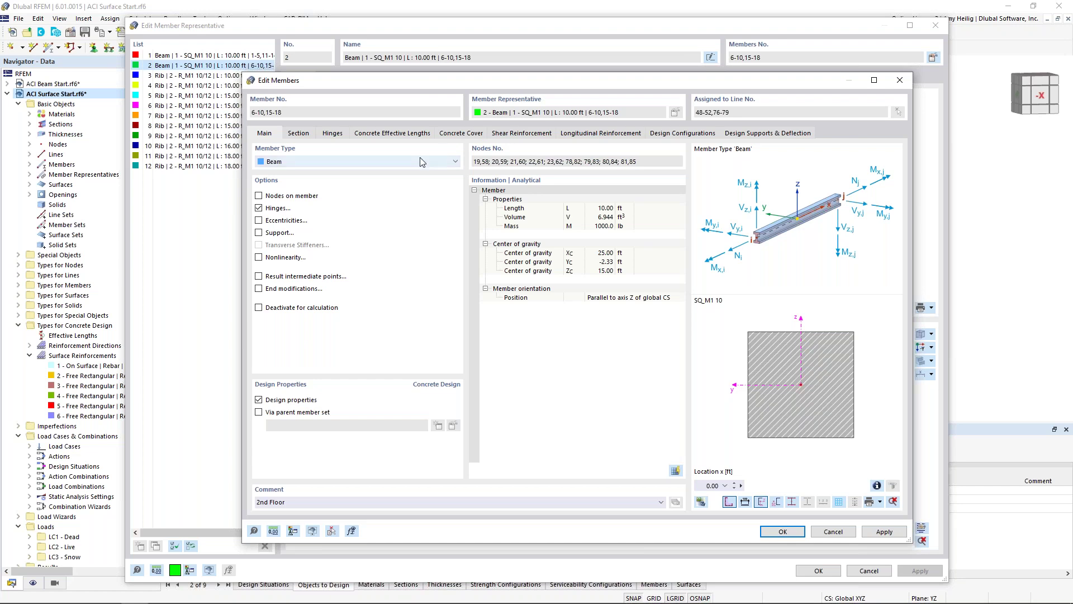
click(782, 532)
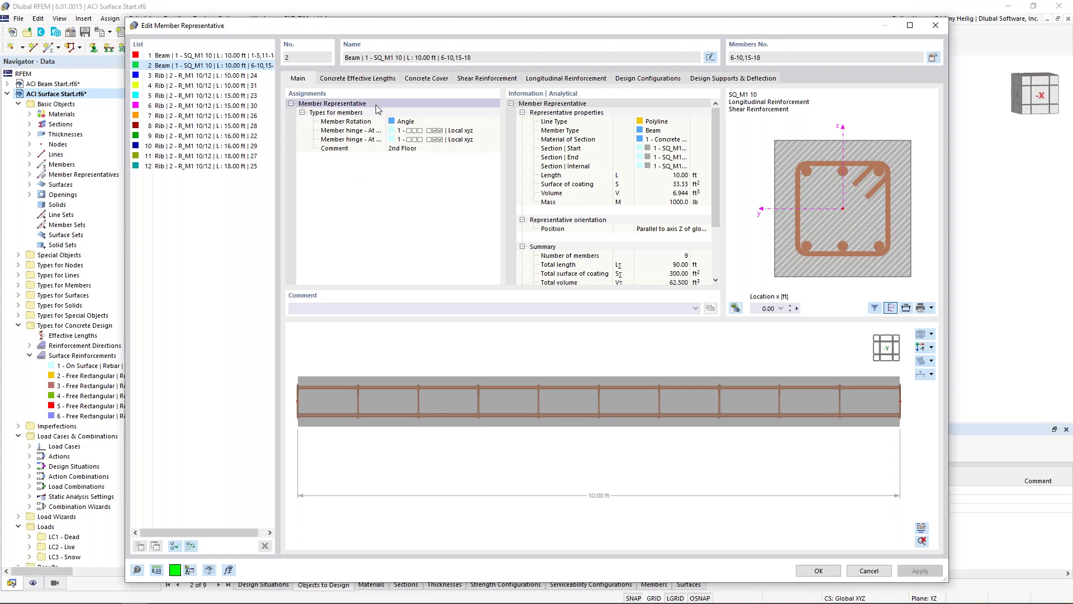
Step: Check member representative 2's concrete cover and set its stirrup distance to 0.50 ft
click(416, 82)
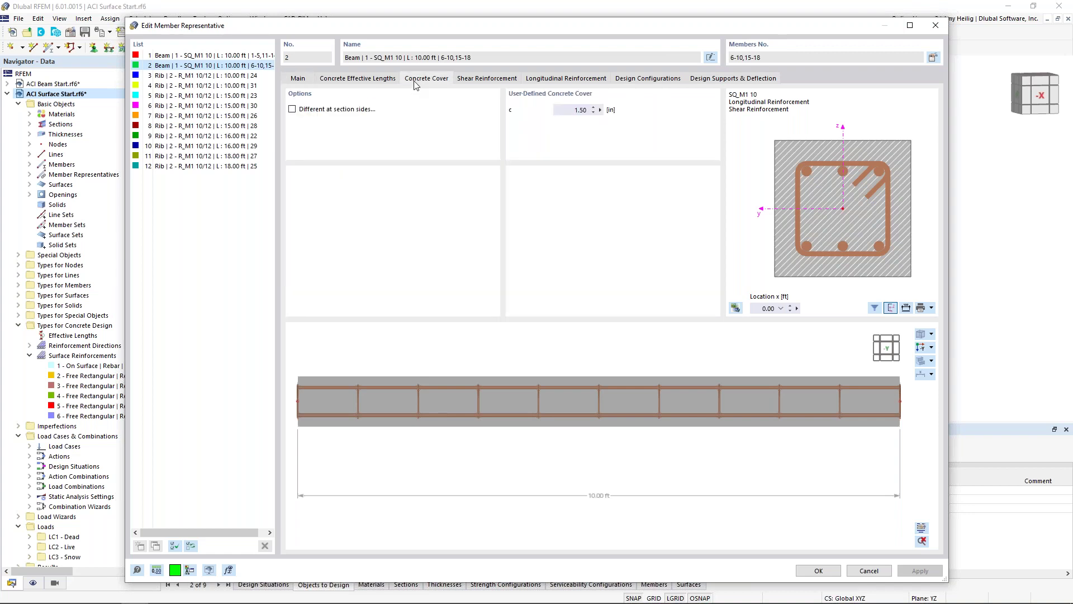
click(498, 80)
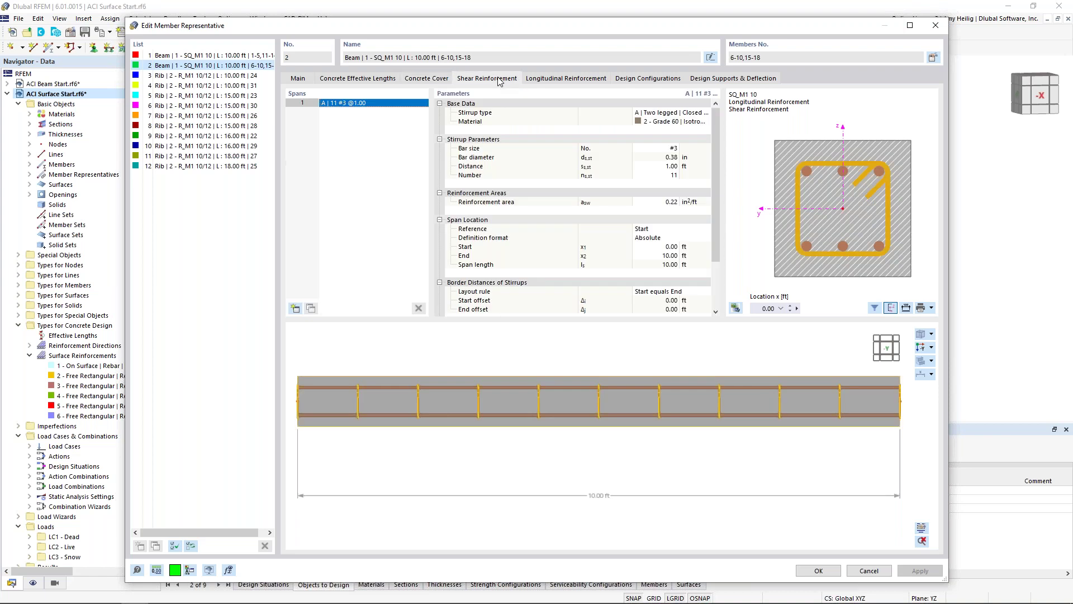
click(660, 166)
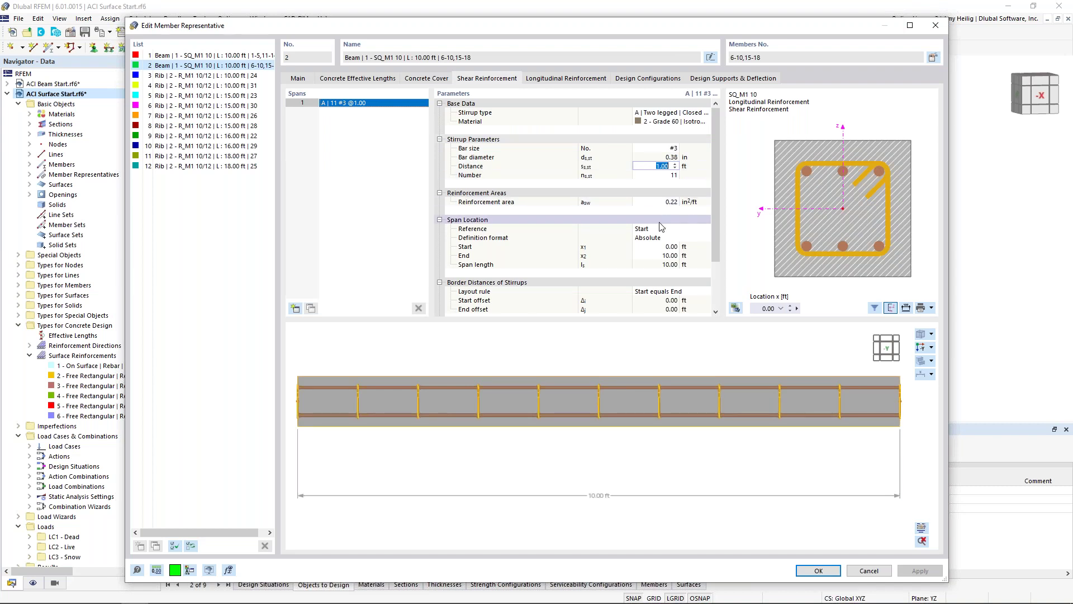
text(0.5)
key(Tab)
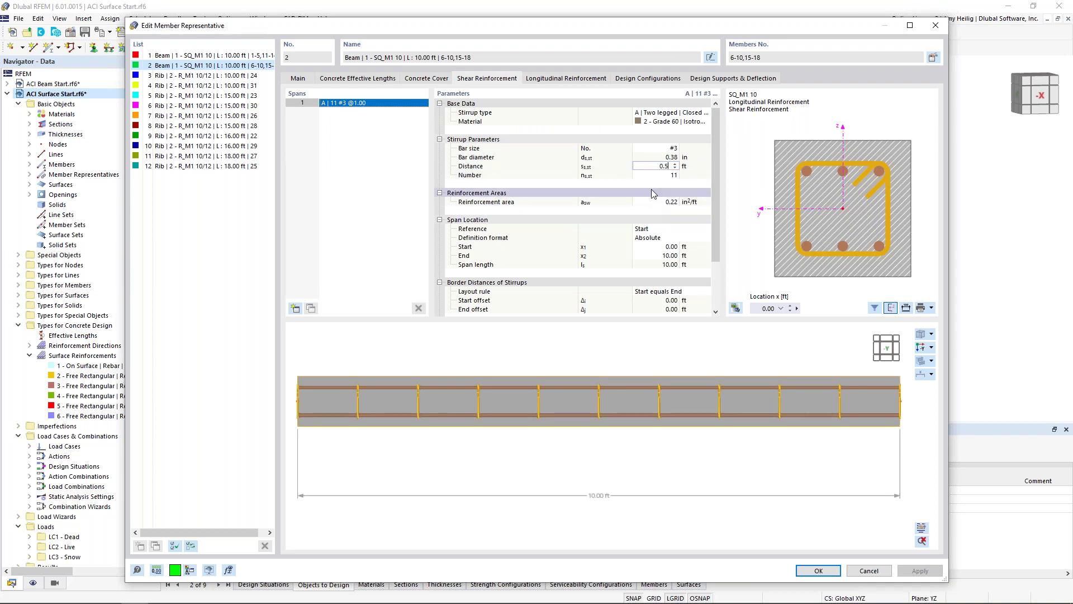
ctrl+middle_drag(815, 423, 746, 400)
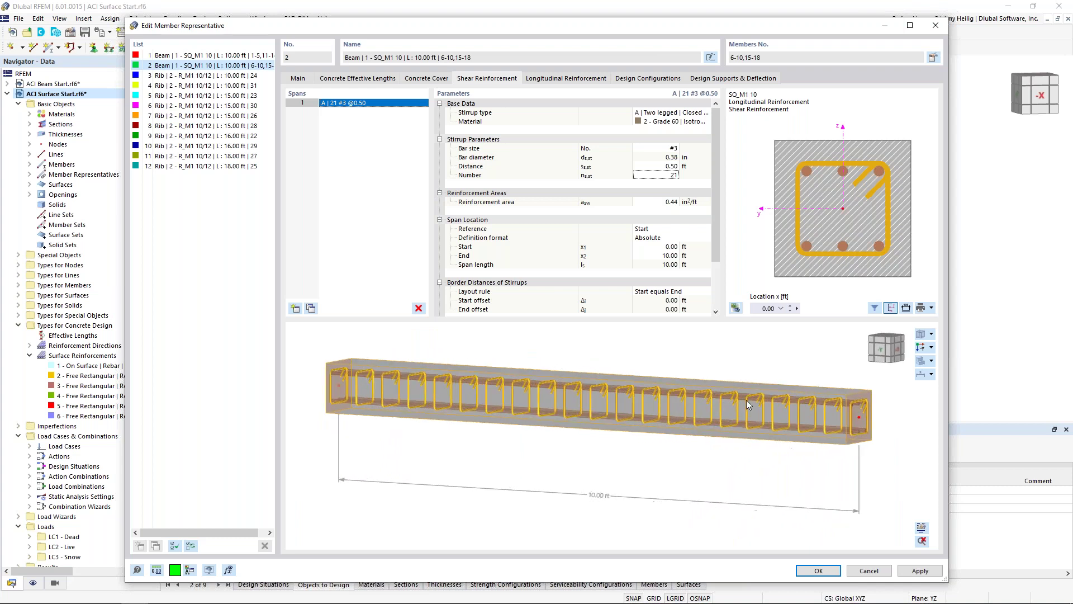
Step: Change member representative 2's longitudinal rebar type to C | Uniformly surrounding
click(557, 79)
click(665, 113)
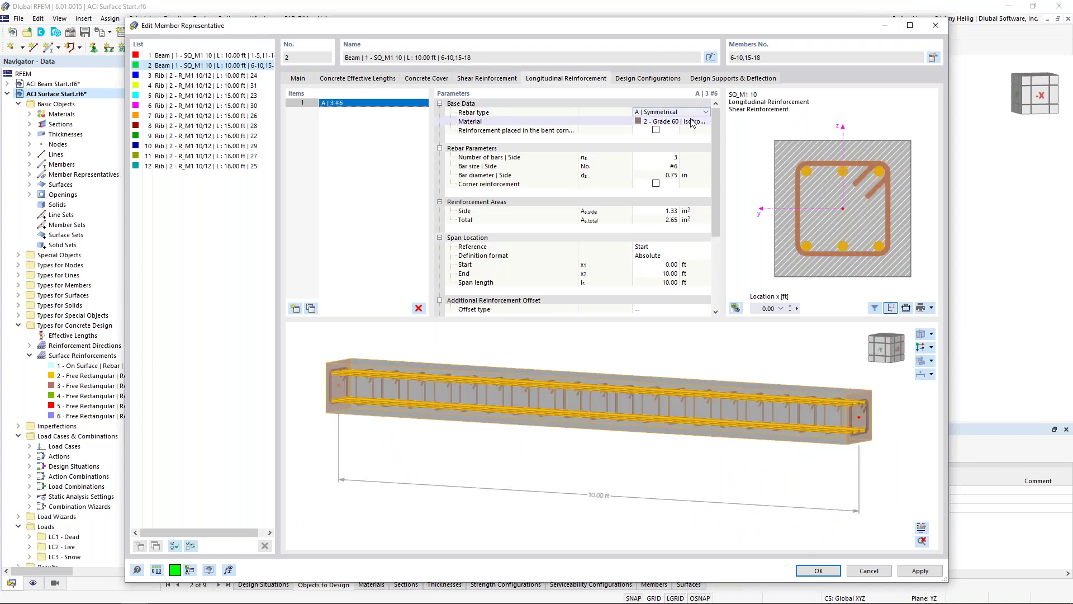
click(706, 113)
click(699, 137)
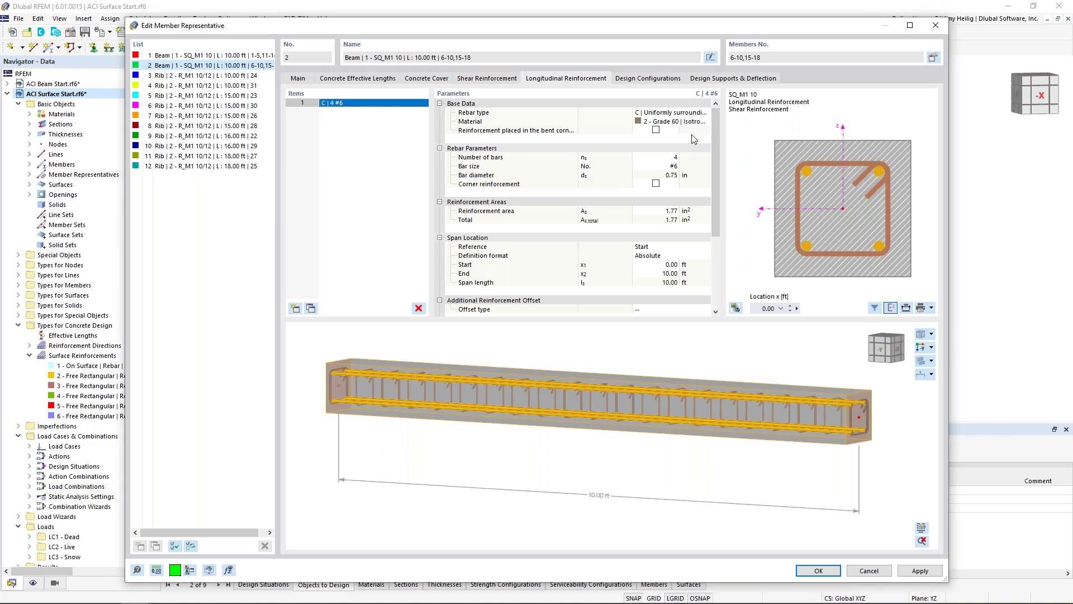
Step: Set member representative 2's longitudinal reinforcement to 8 bars, inspect the rebar layout, and accept the representative's settings
click(673, 157)
text(8)
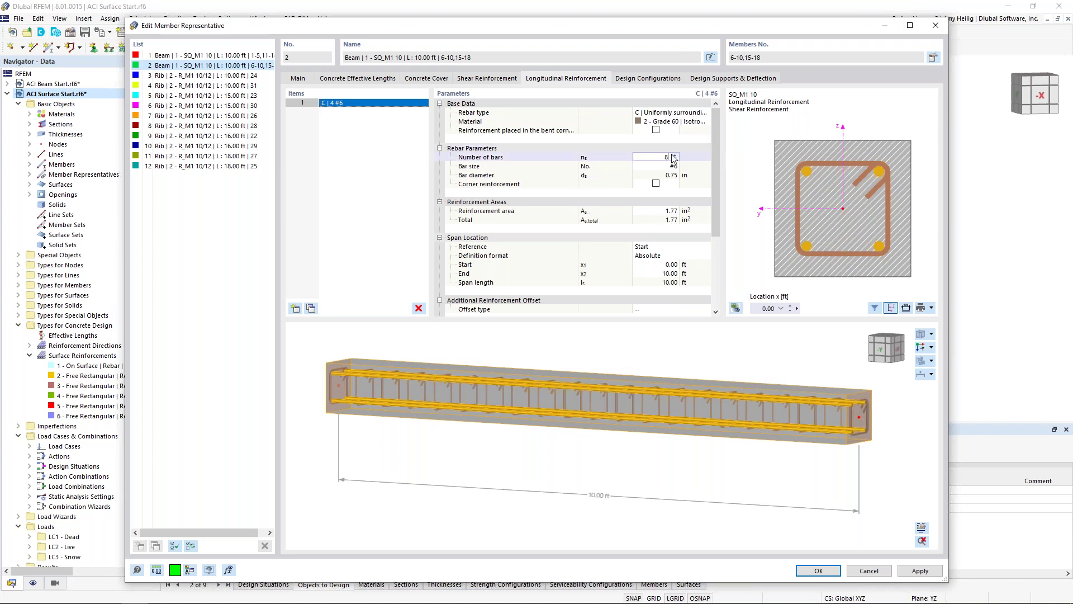
key(Return)
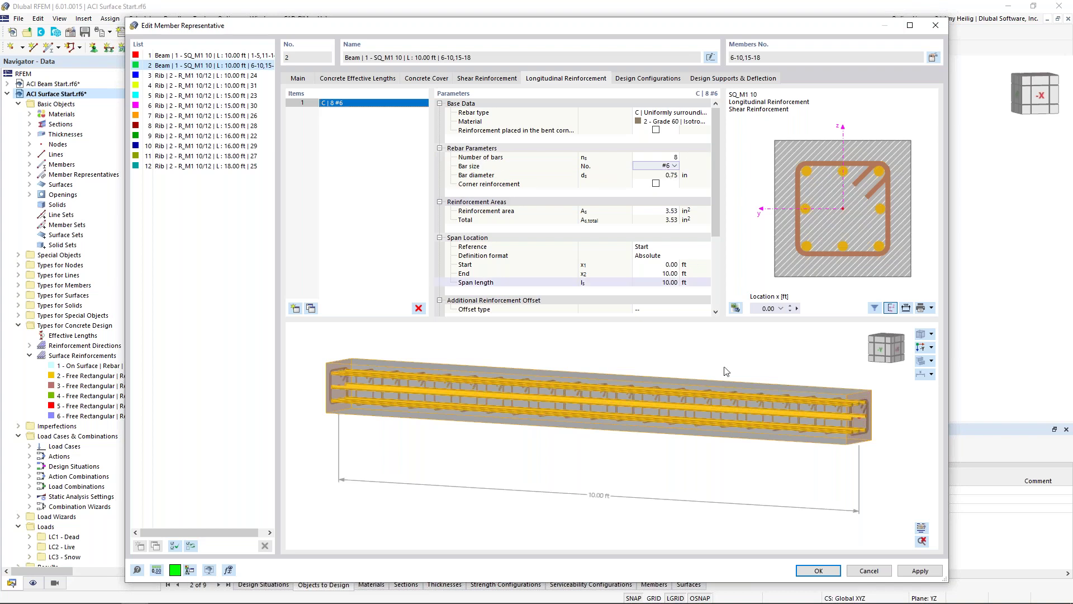
ctrl+middle_drag(794, 428, 741, 432)
scroll(702, 398, up, 5)
scroll(705, 423, down, 5)
scroll(768, 444, up, 2)
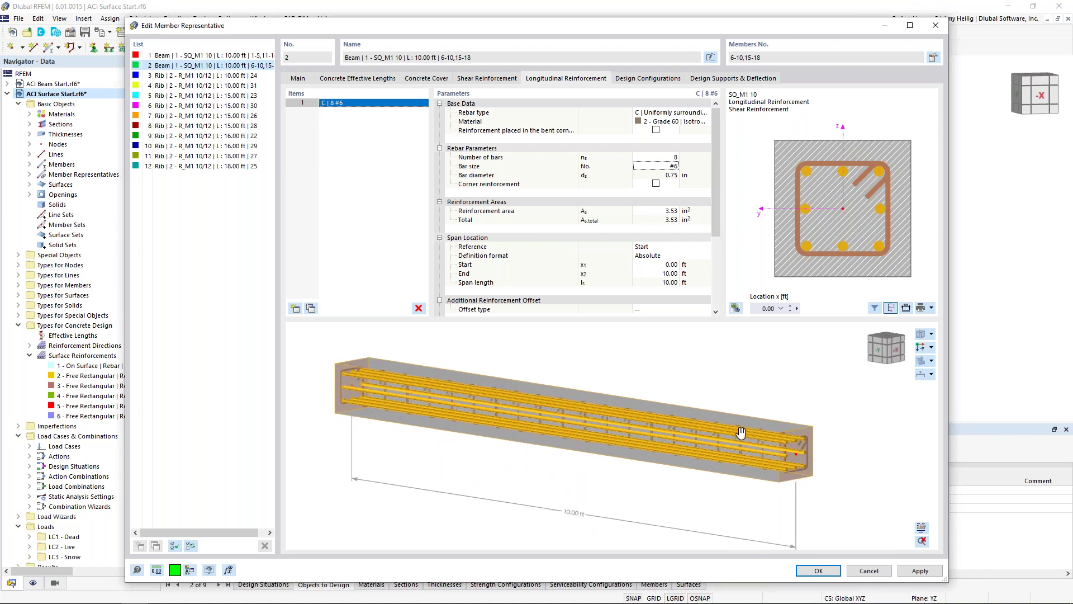
click(818, 570)
Step: Examine the reinforcement applied to the second-floor columns in the 3D model
ctrl+middle_drag(487, 255, 533, 268)
click(287, 204)
scroll(328, 203, up, 3)
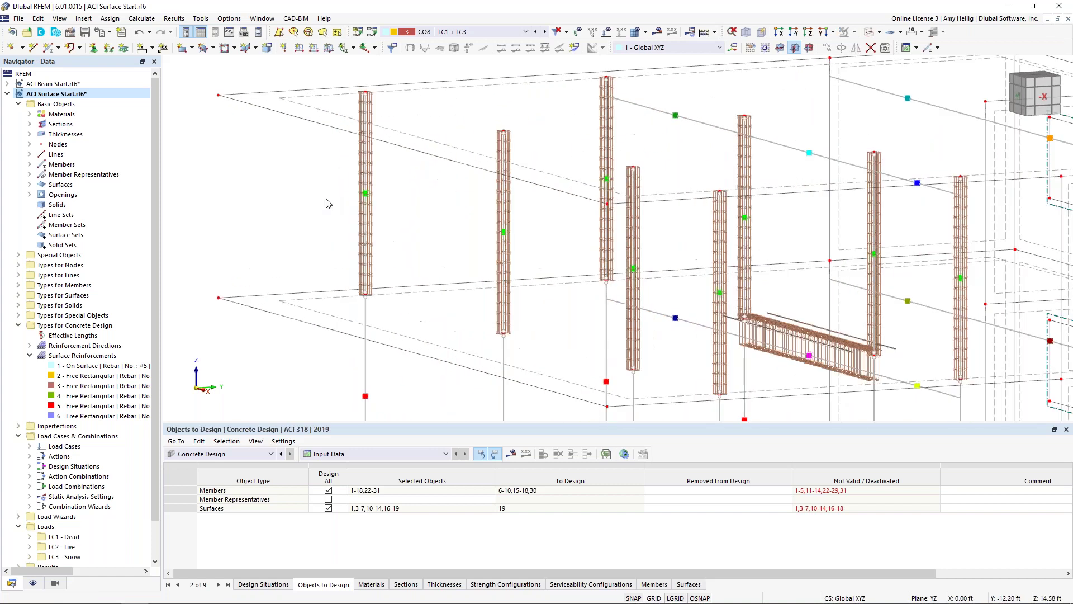
middle_drag(908, 300, 813, 272)
scroll(726, 256, down, 5)
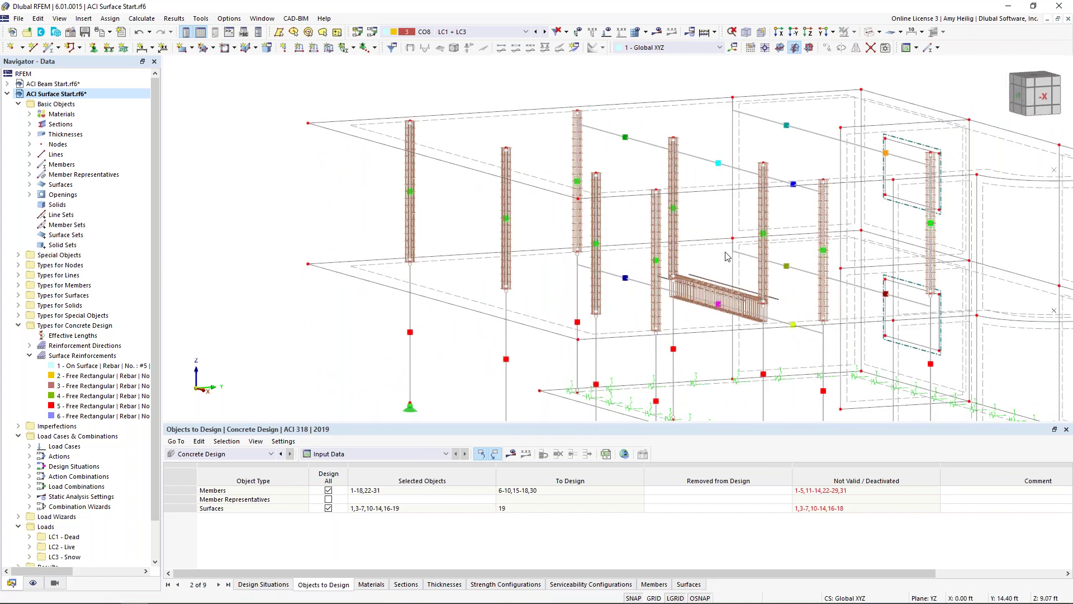
middle_drag(726, 257, 698, 247)
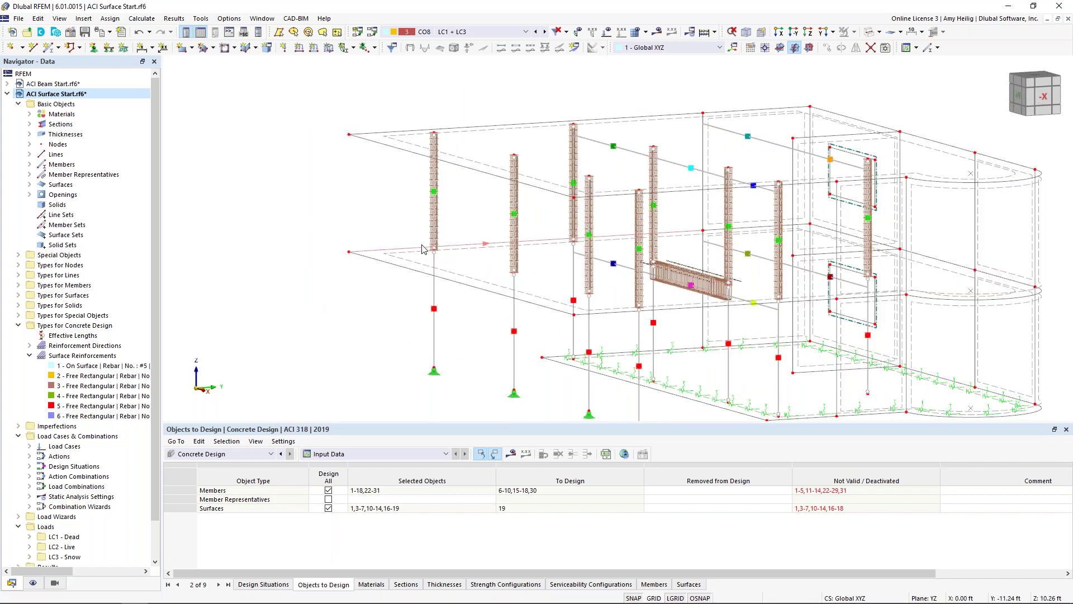
middle_drag(501, 237, 405, 217)
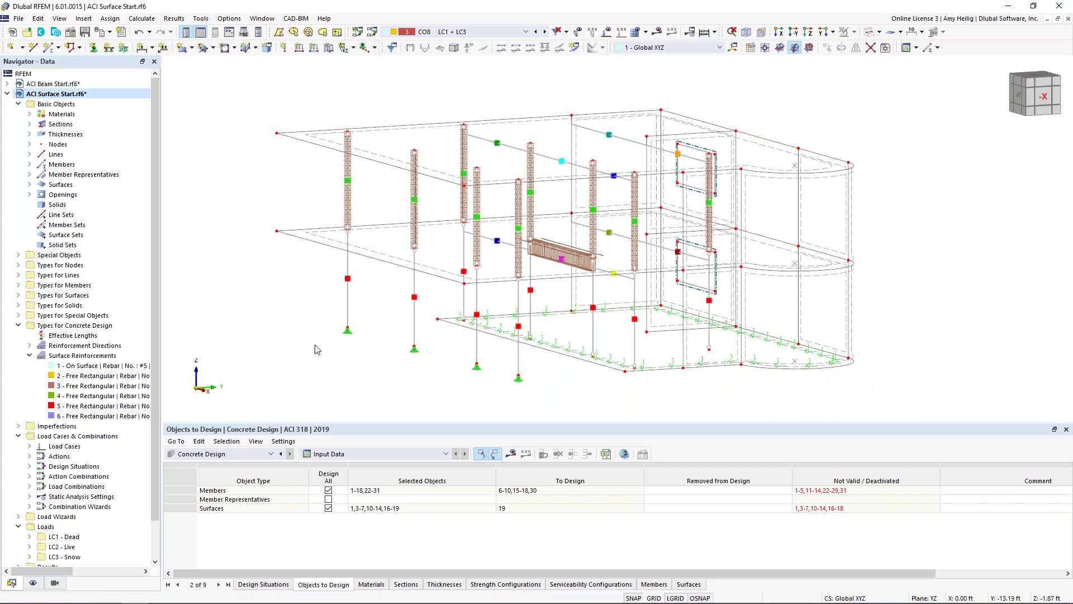
Step: Review the Concrete Design design situations DS1 and DS2 with their ACI 318 limit state types
click(277, 584)
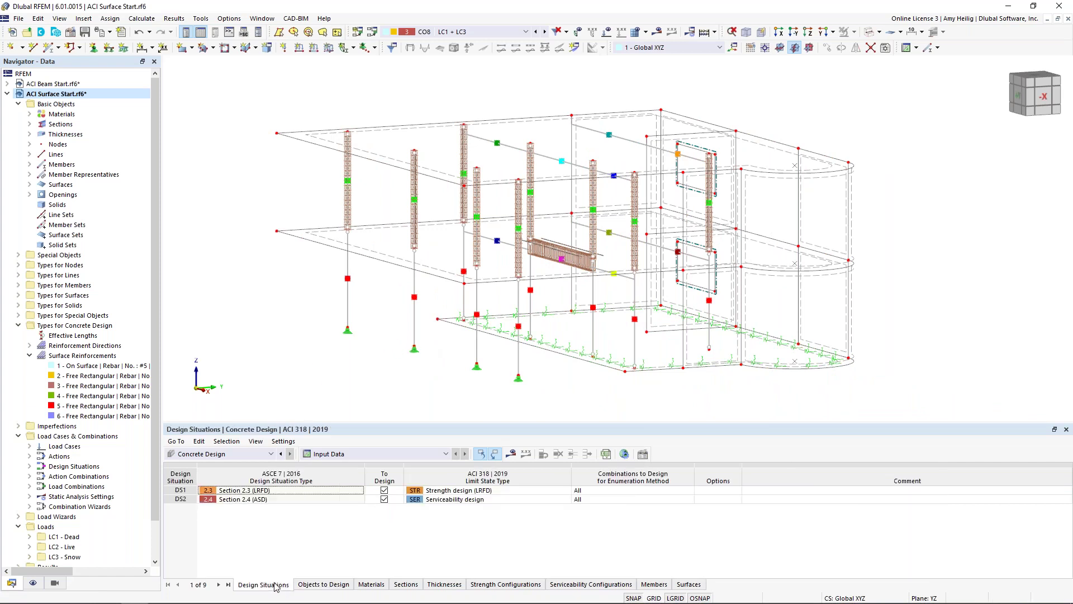
click(252, 454)
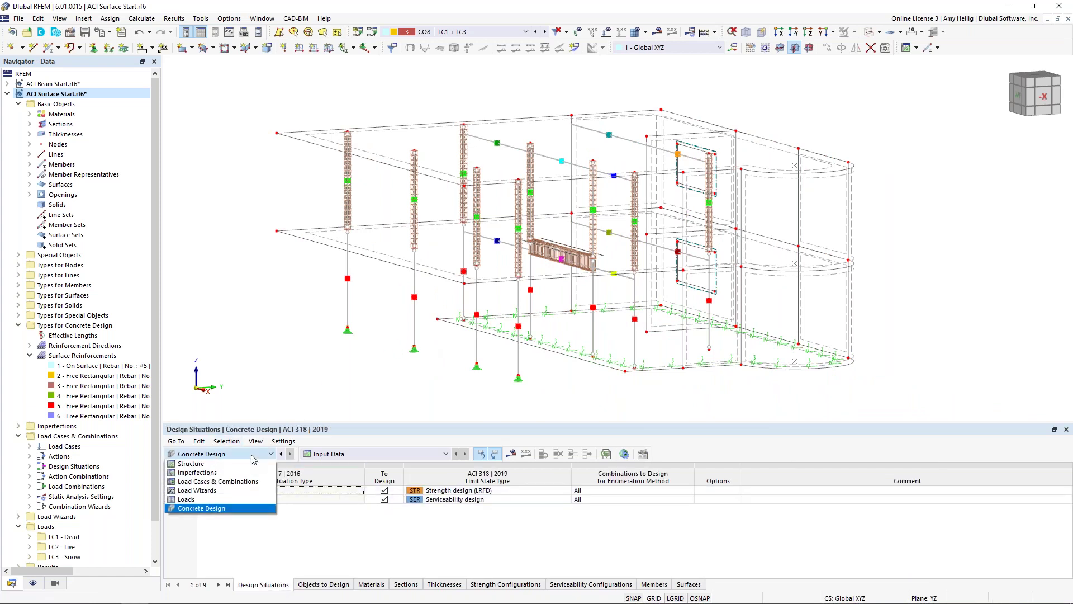
click(235, 508)
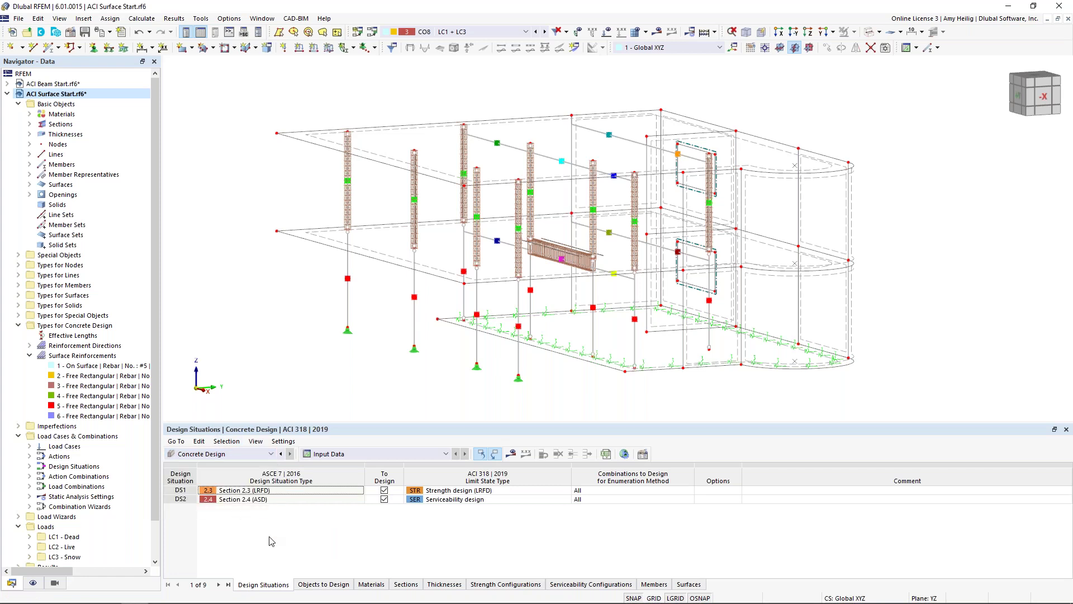
click(281, 494)
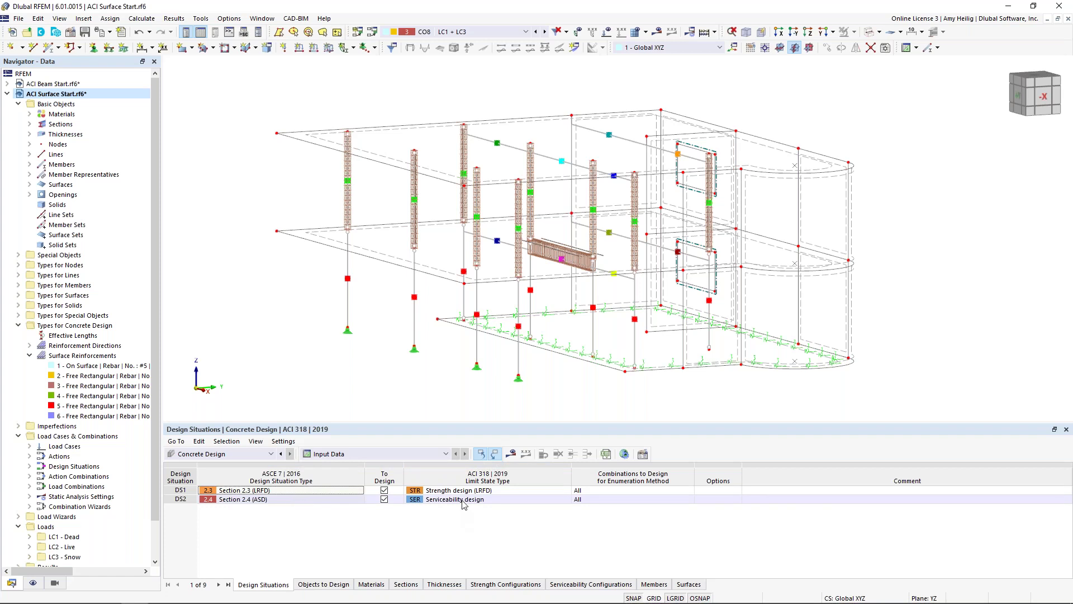
Step: Turn off Design All for members and surfaces, and select only slab surface 19 from the model for design
click(325, 585)
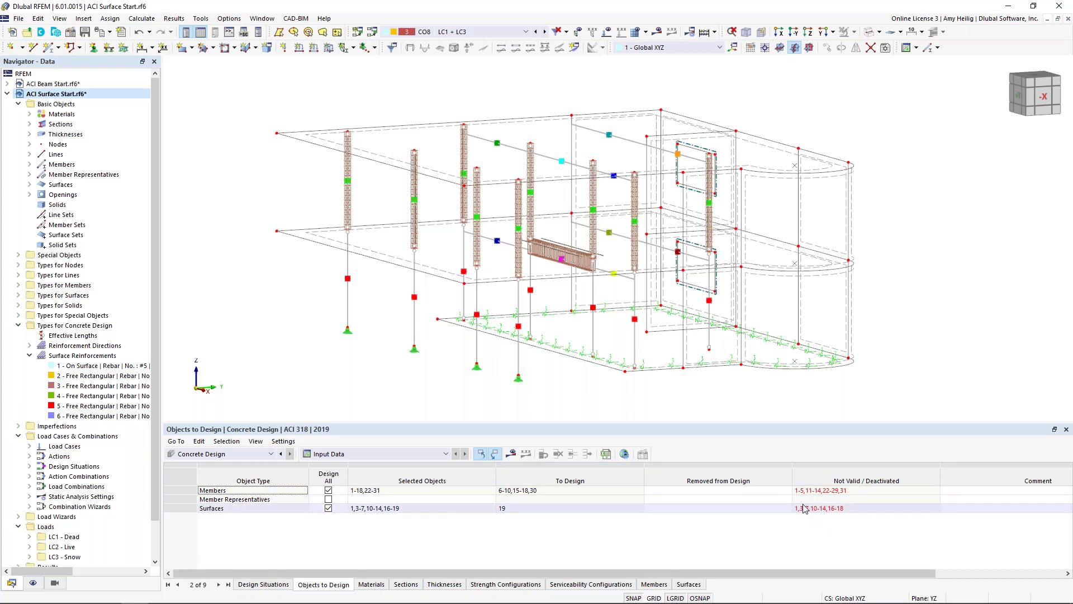
click(328, 490)
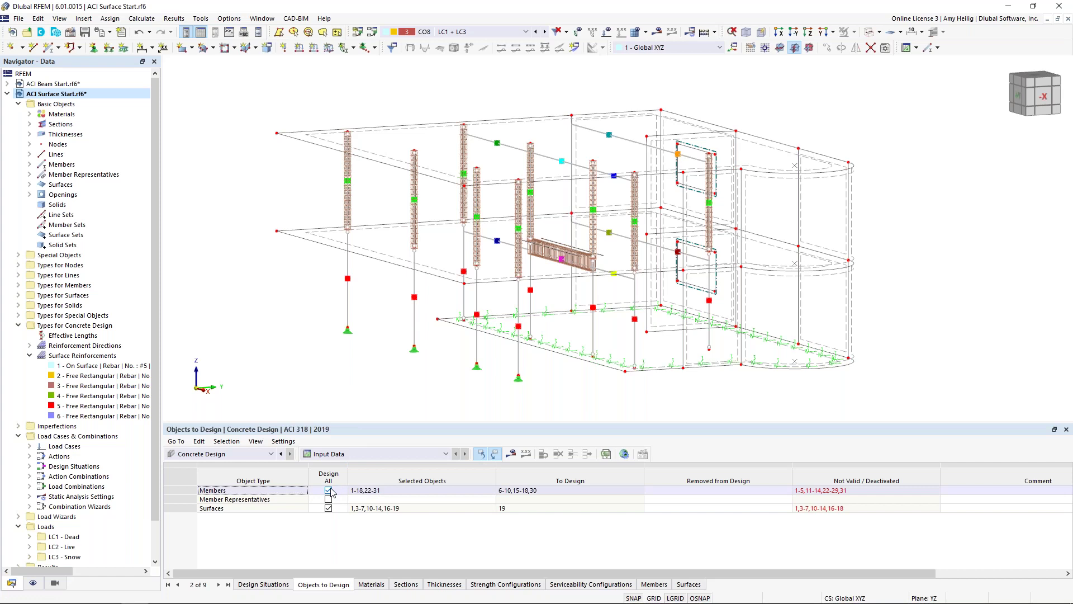
click(328, 508)
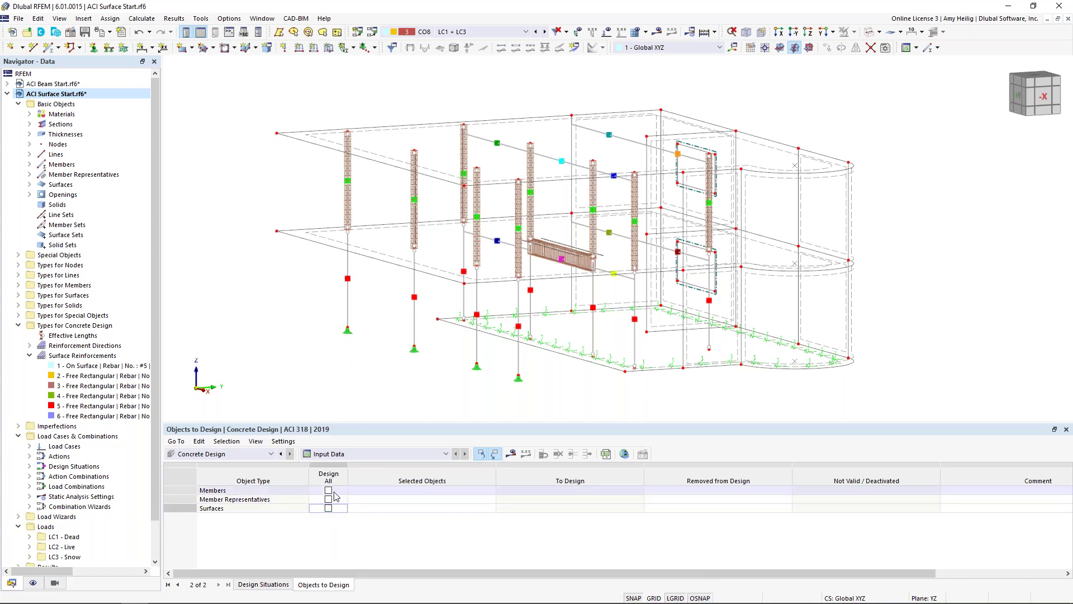
click(484, 510)
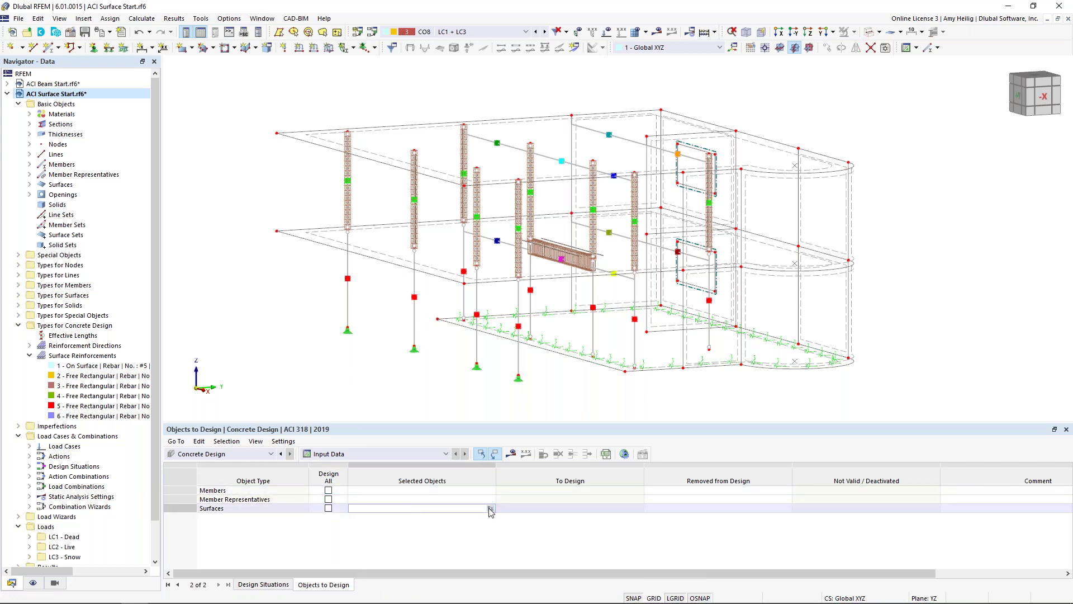
click(490, 508)
click(445, 286)
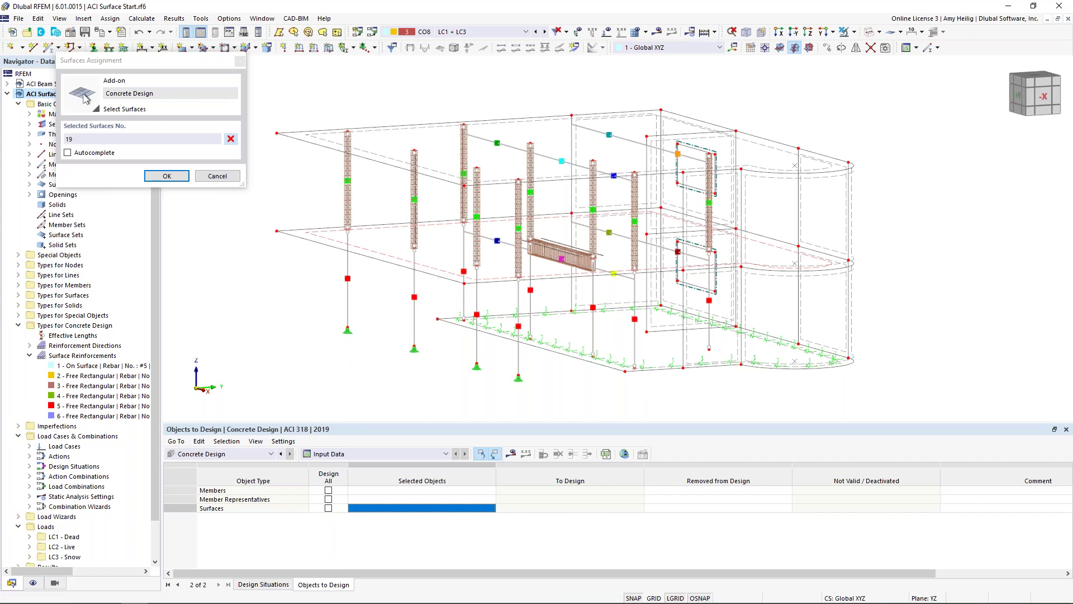
click(167, 176)
Step: Select the second-floor columns and the rib, members 6-10,15-18,30, as the members to design
click(422, 490)
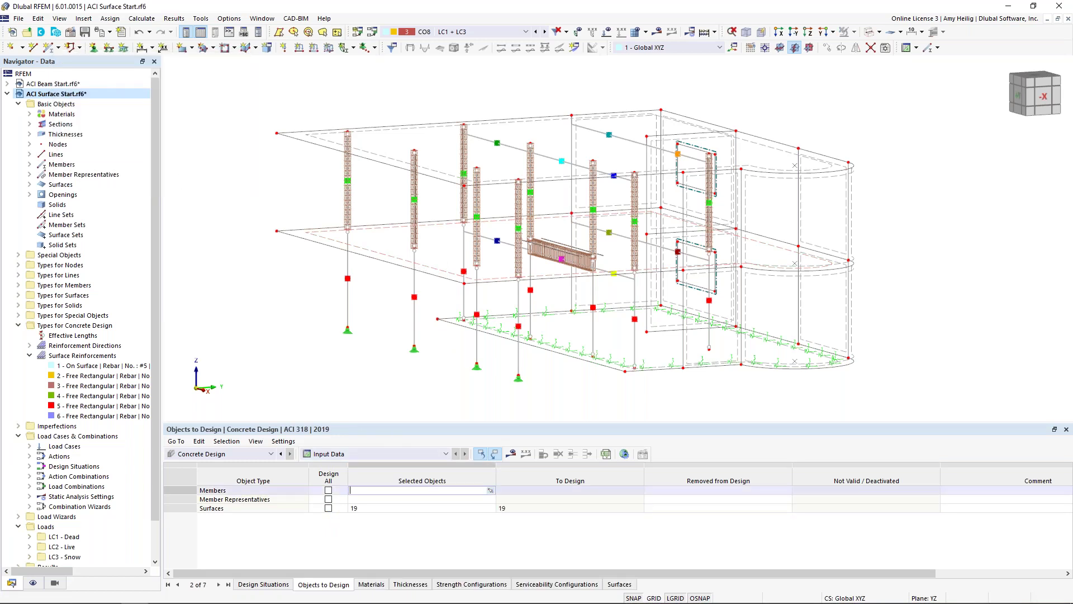
click(490, 490)
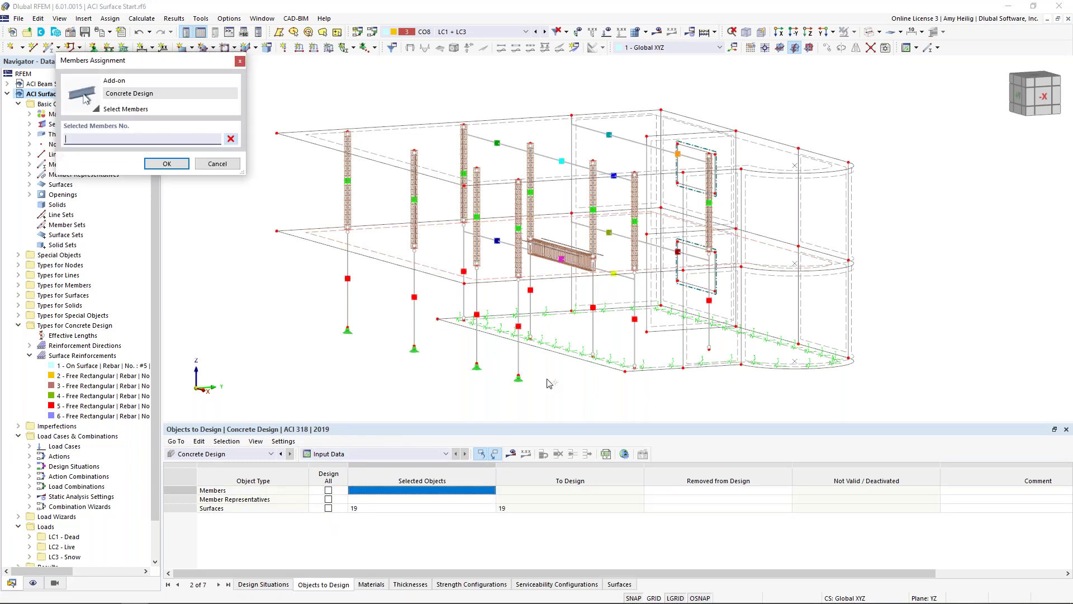
click(578, 261)
ctrl+middle_drag(685, 316, 645, 305)
drag(723, 222, 405, 183)
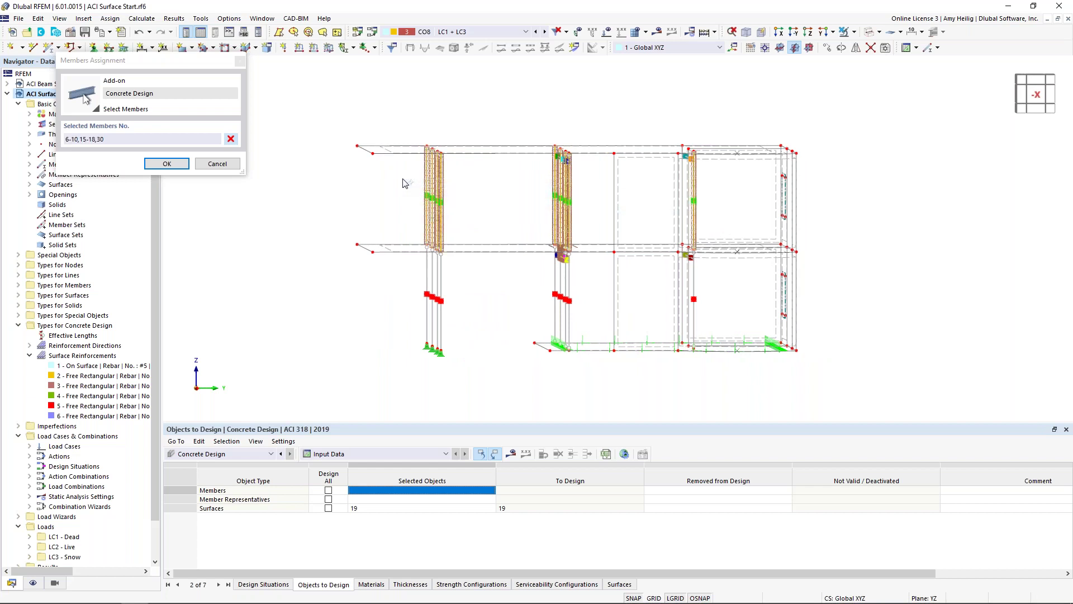
click(166, 163)
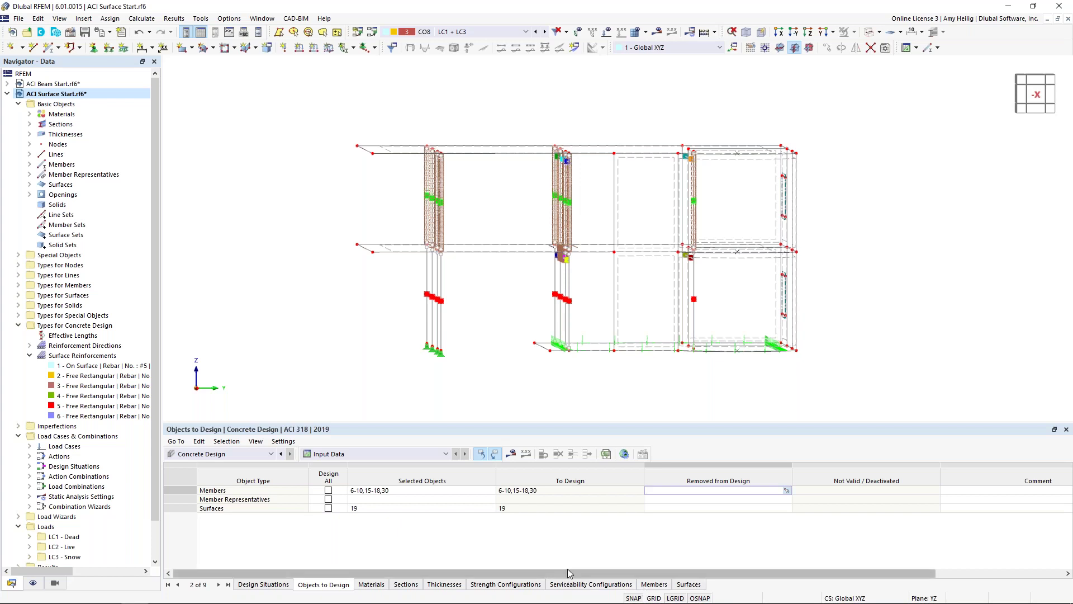
Step: Show the Concrete Design results and agree to start the calculation
click(511, 453)
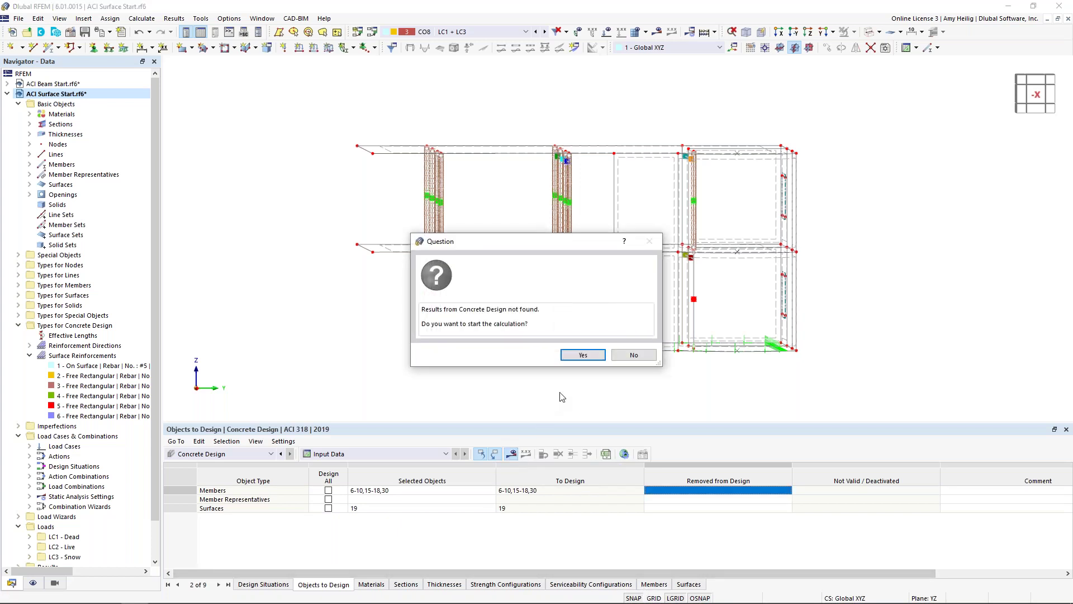
click(582, 355)
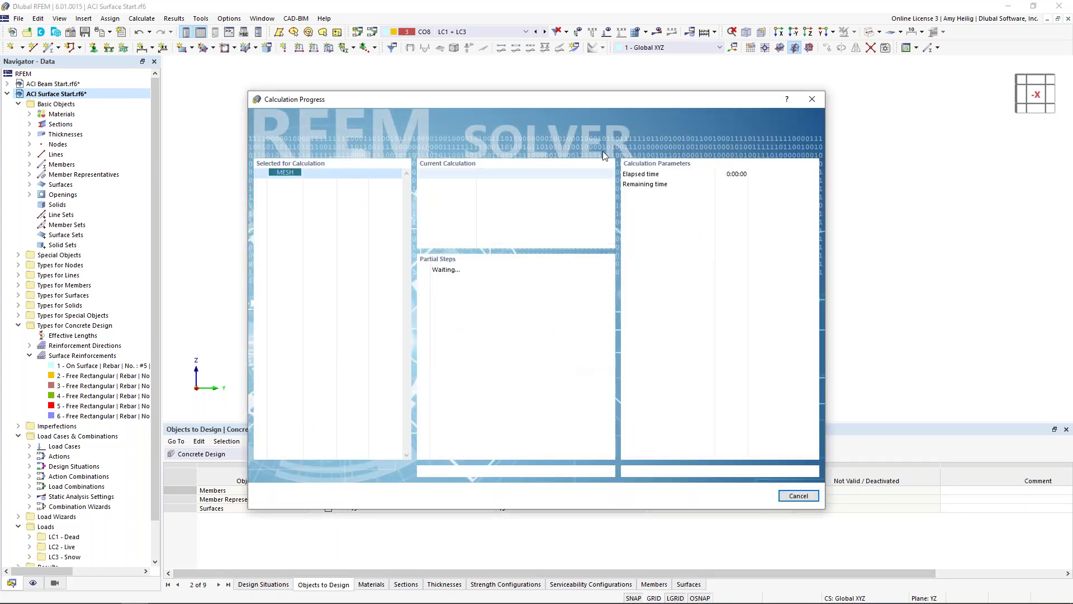
drag(598, 100, 594, 68)
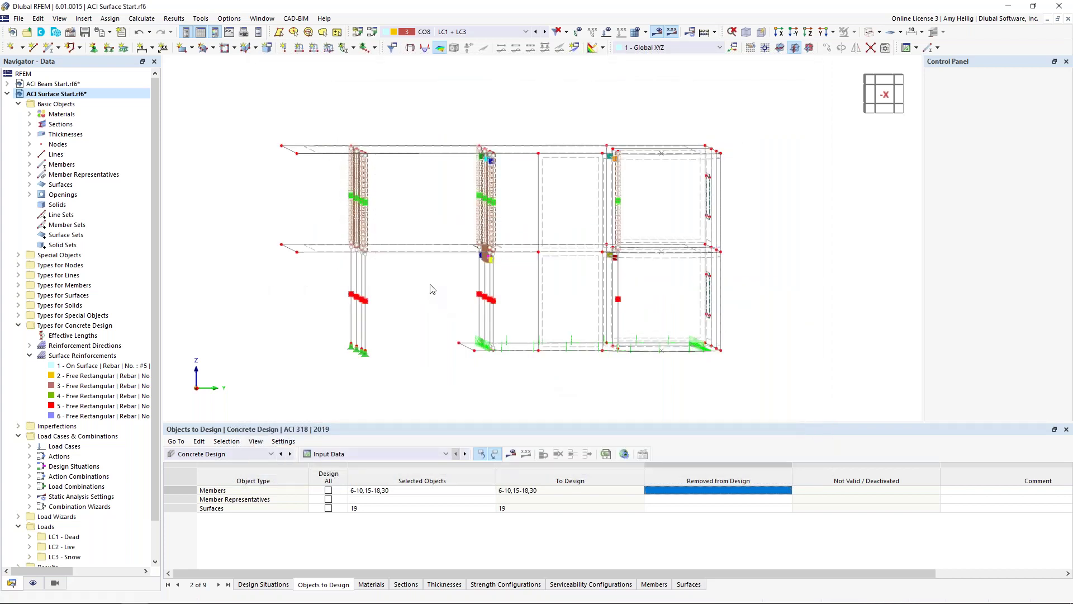
Step: Review the calculation's errors and warnings, and display the Design Ratios on Surfaces table enlarged to show all checks
ctrl+middle_drag(432, 264, 482, 296)
drag(433, 421, 427, 345)
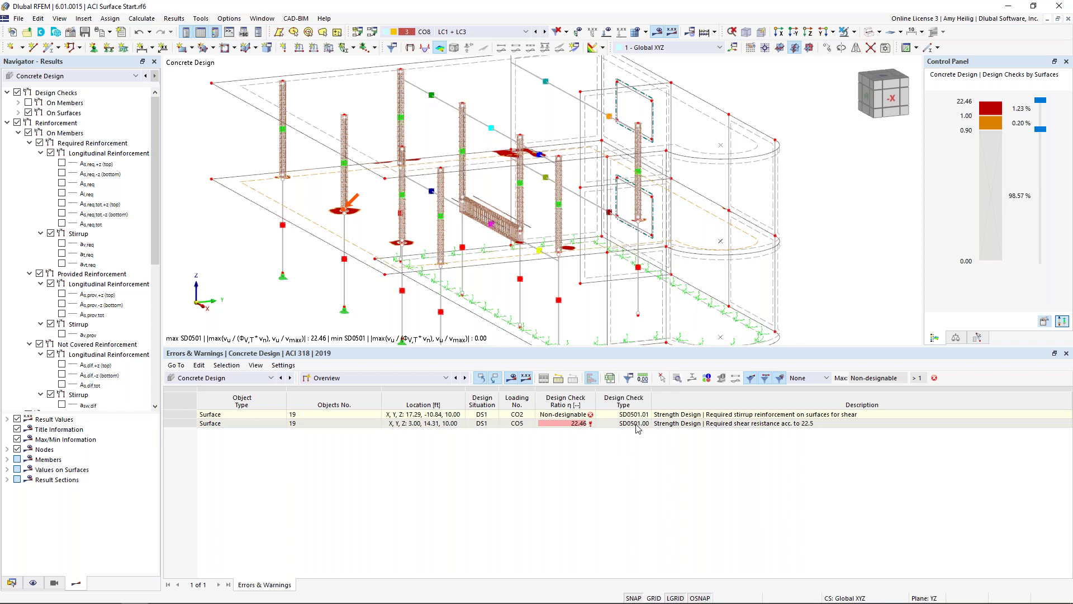
click(424, 379)
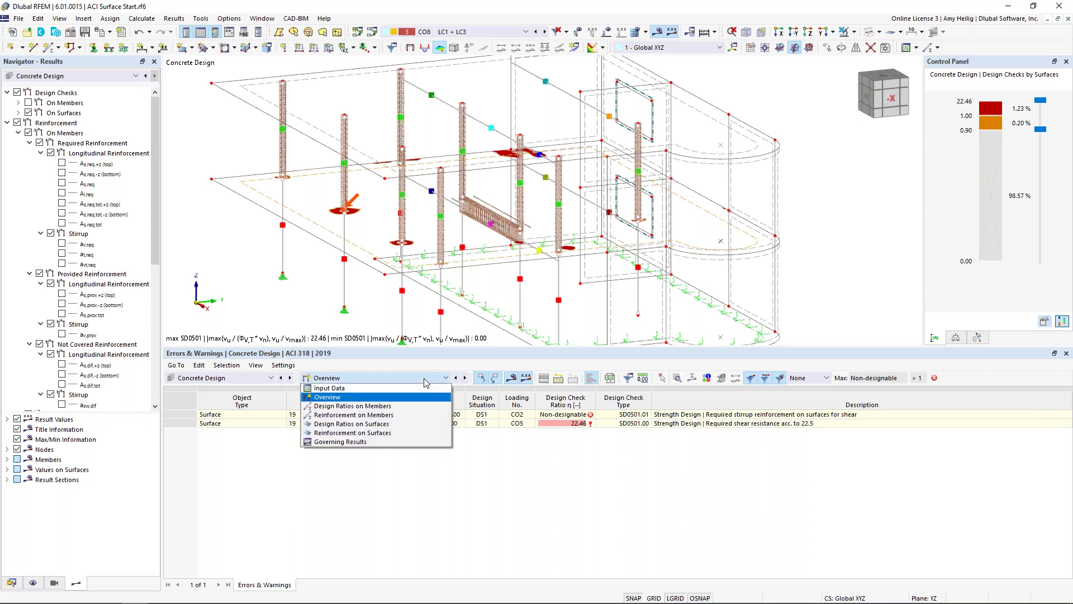
click(406, 426)
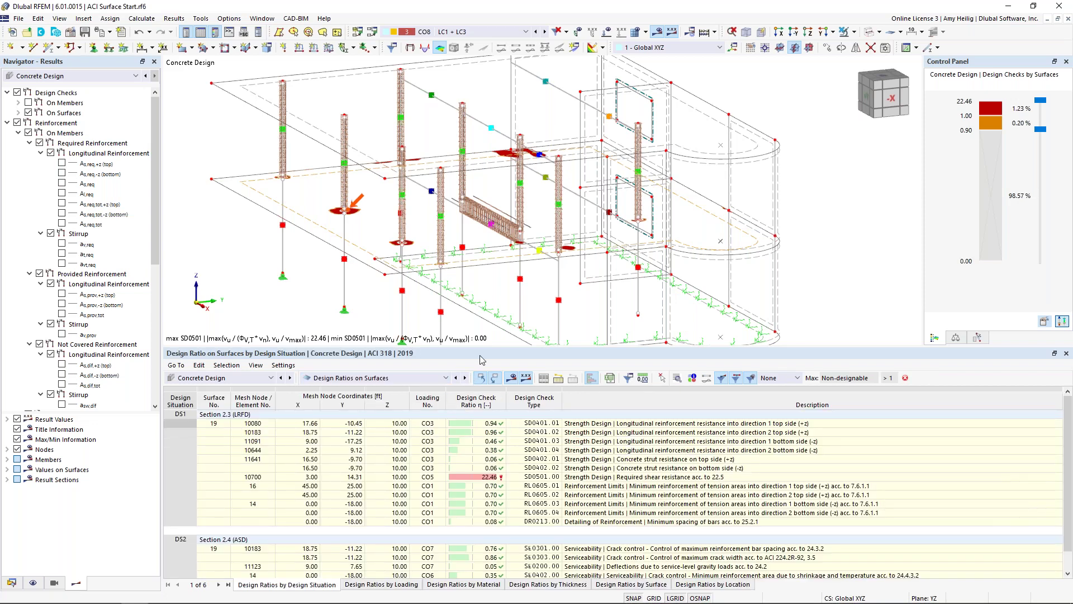
drag(486, 352, 486, 302)
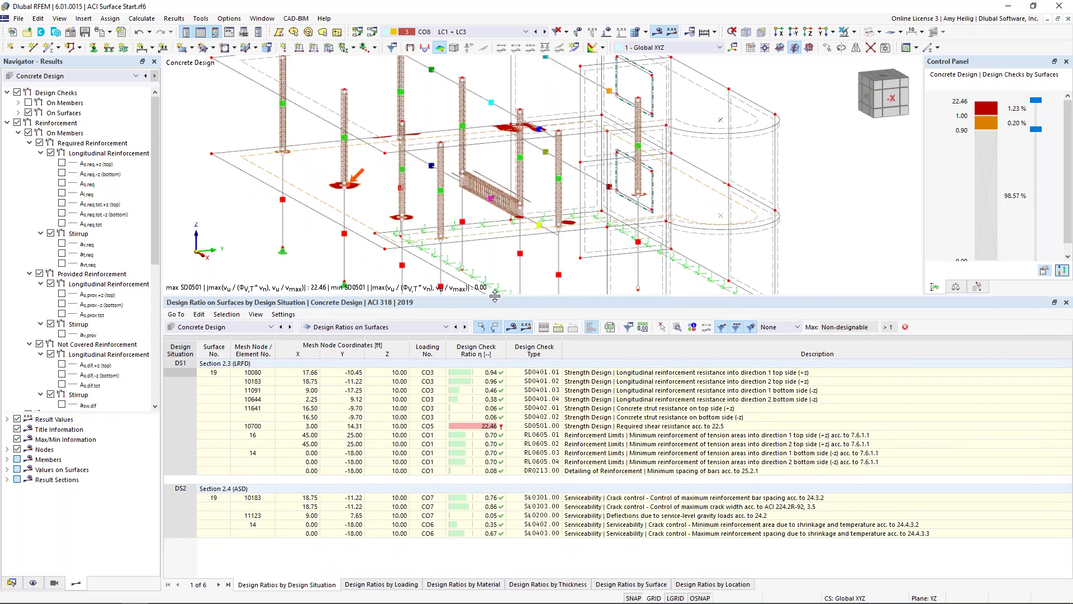
Step: Locate the SD0501.00 shear check on the slab and inspect surface 19's not covered stirrup reinforcement, then hide the surface reinforcement results
click(612, 427)
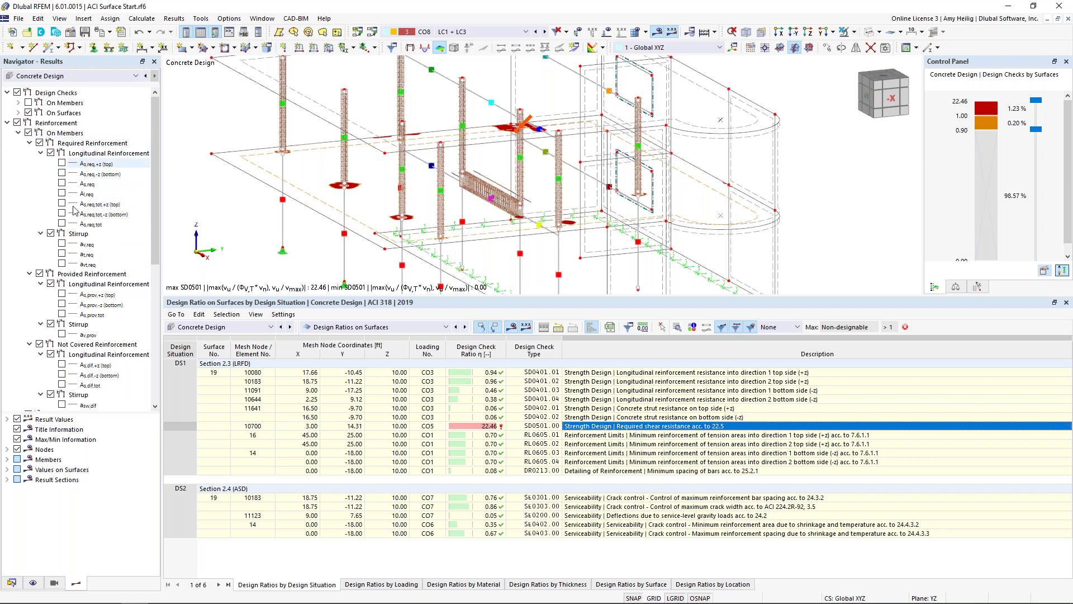
scroll(72, 285, down, 9)
click(62, 395)
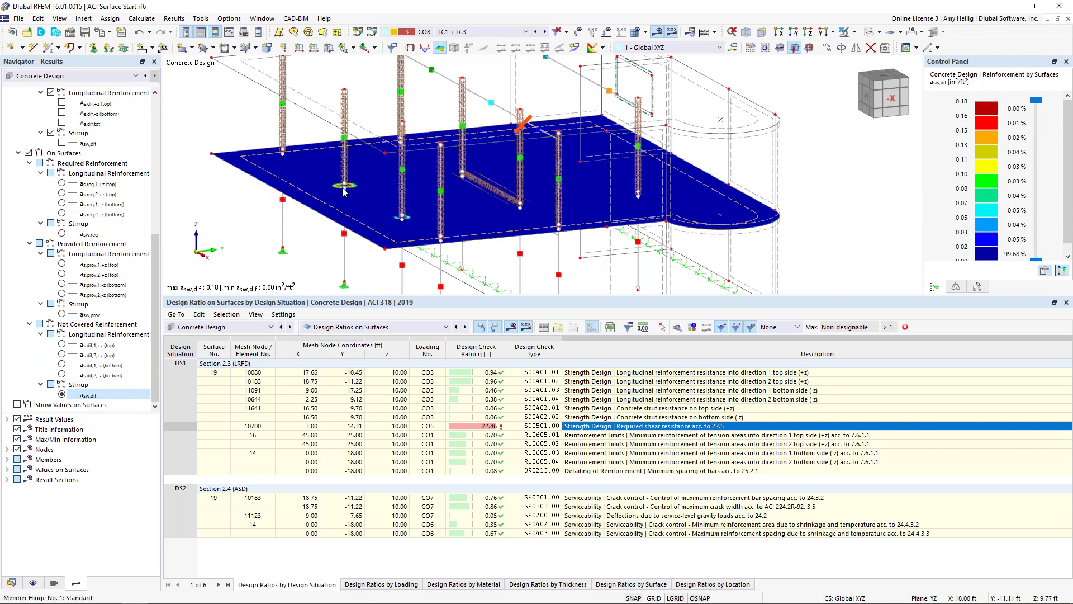
scroll(342, 187, up, 3)
scroll(347, 178, down, 2)
scroll(346, 179, down, 3)
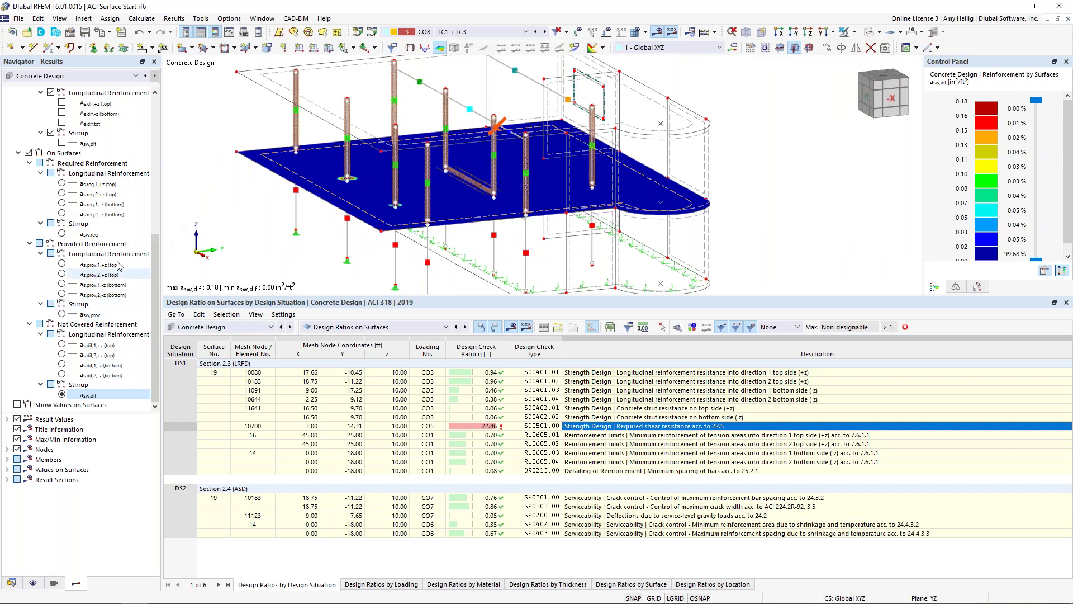
click(28, 153)
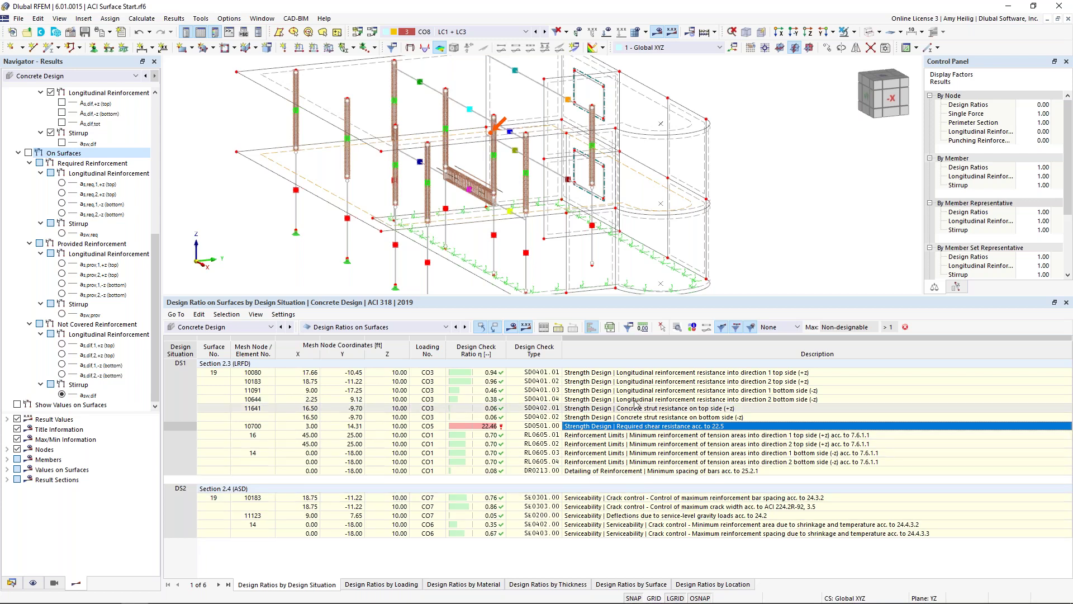
Step: Open the design check details for surface 19's SD0401.01 longitudinal reinforcement check and review its formulas in a widened view
click(647, 376)
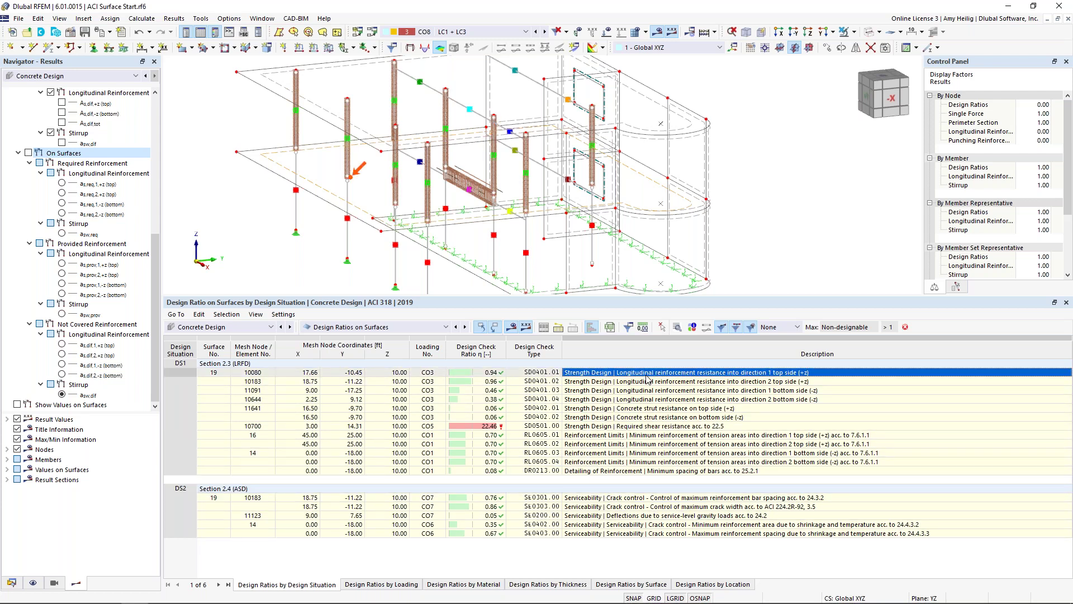
click(678, 330)
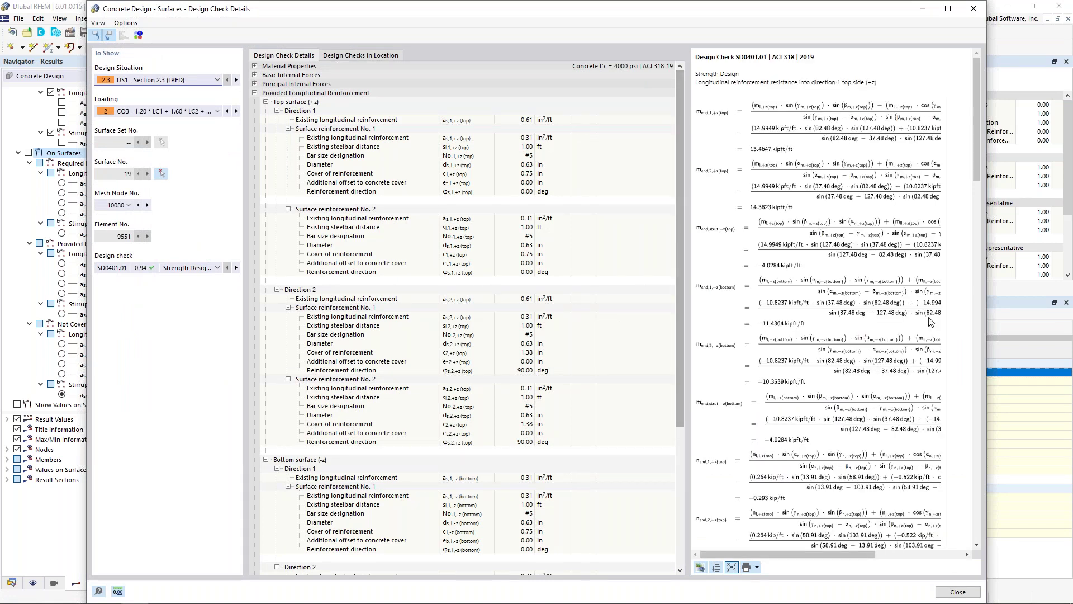
drag(689, 324, 623, 319)
scroll(799, 303, down, 6)
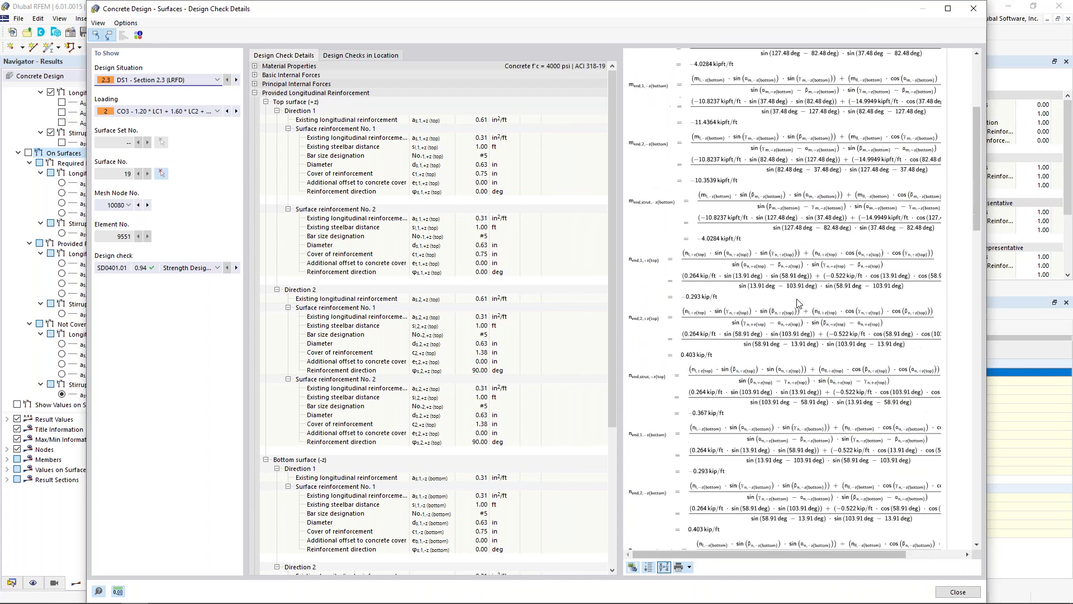
scroll(799, 303, down, 1)
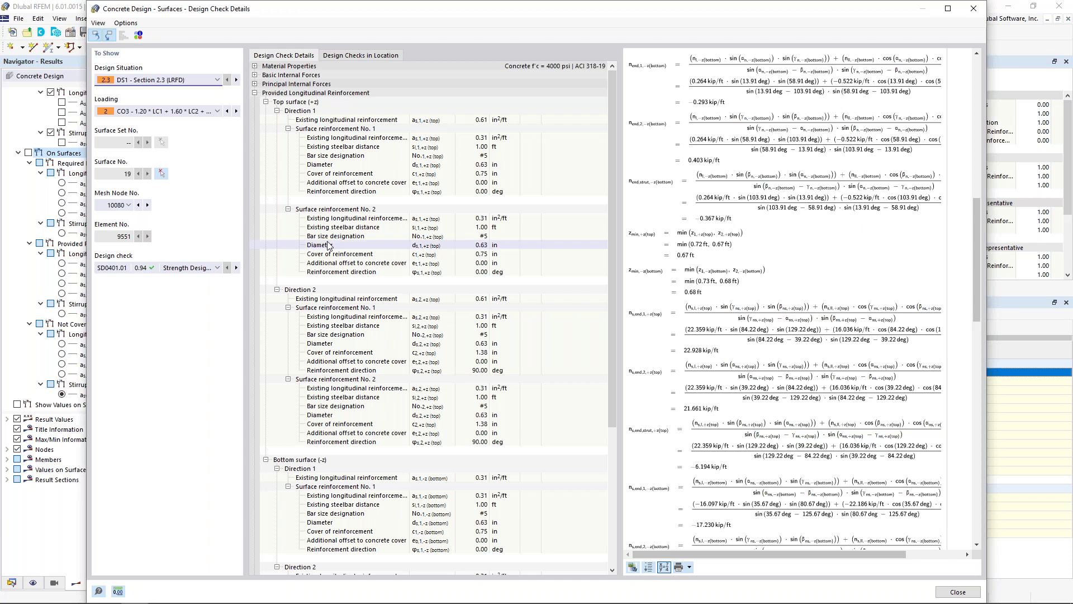
Step: Review surface 19's RL0605.02 minimum reinforcement check for direction 2 top side, and close the design check details
click(202, 269)
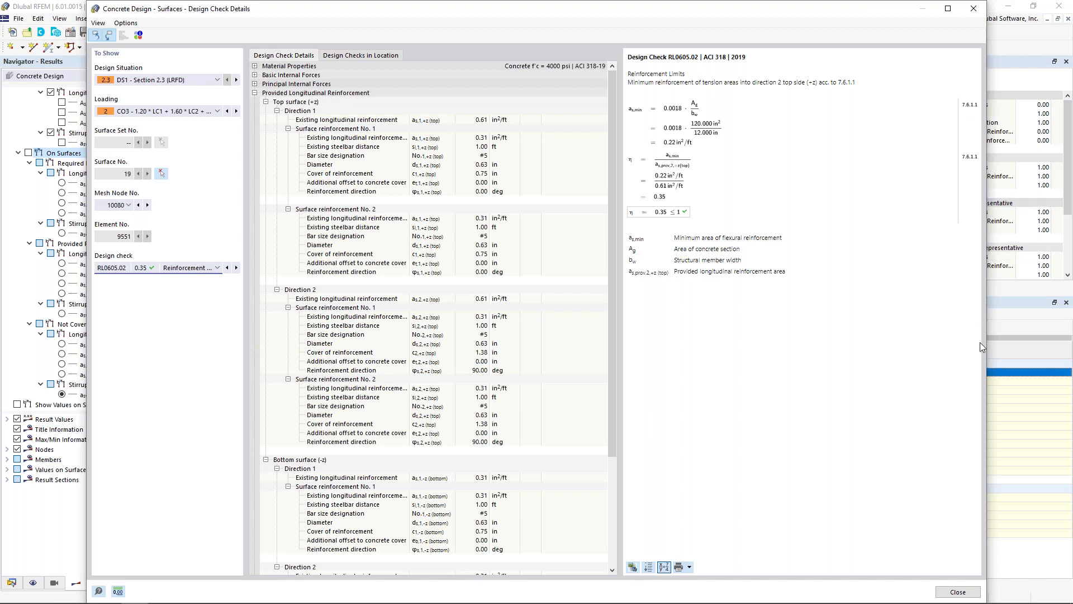
click(957, 592)
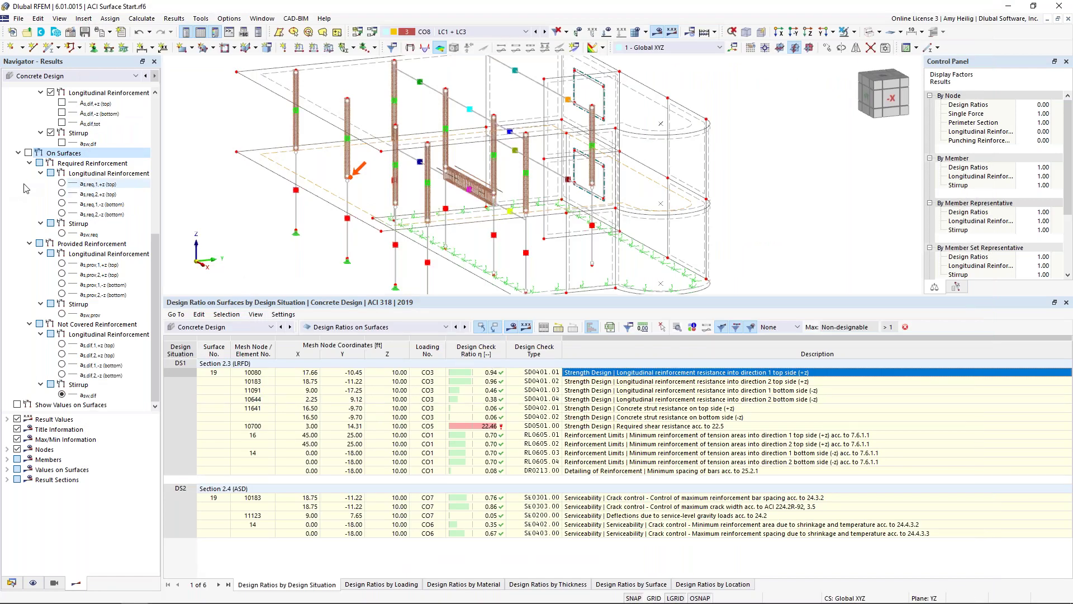
Step: Reduce the results table's height and isolate slab surface 19 together with its related objects in the model view
scroll(24, 188, up, 9)
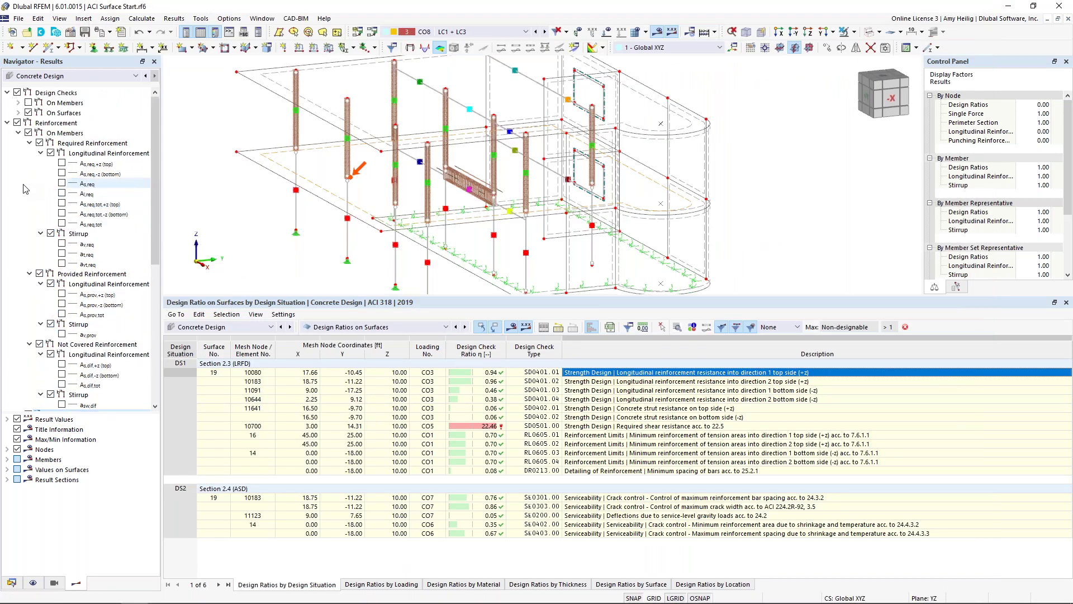
middle_drag(277, 220, 349, 228)
drag(433, 295, 433, 384)
click(398, 250)
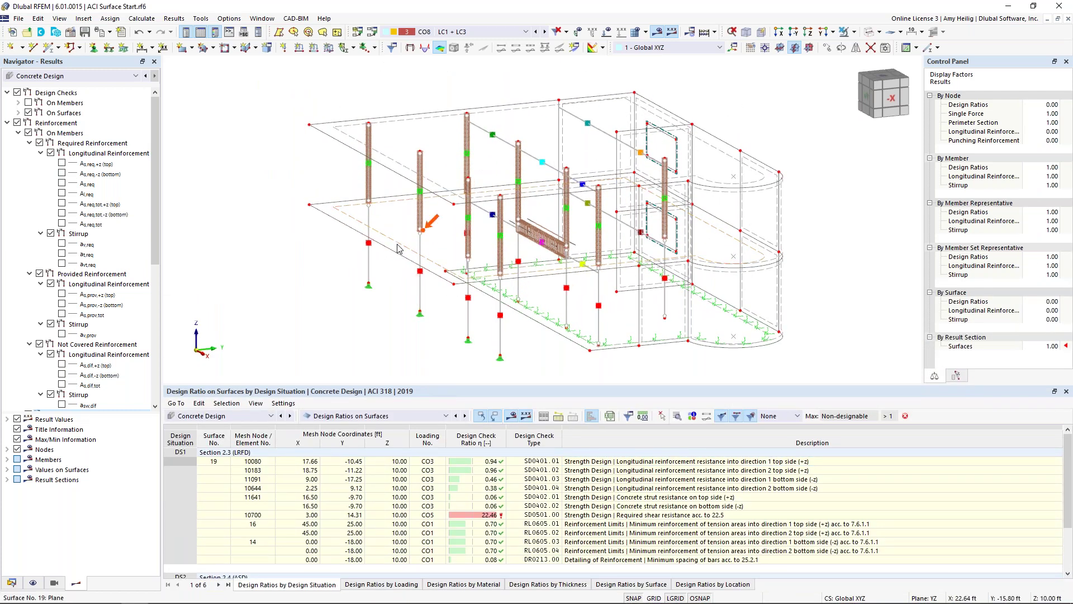
click(845, 32)
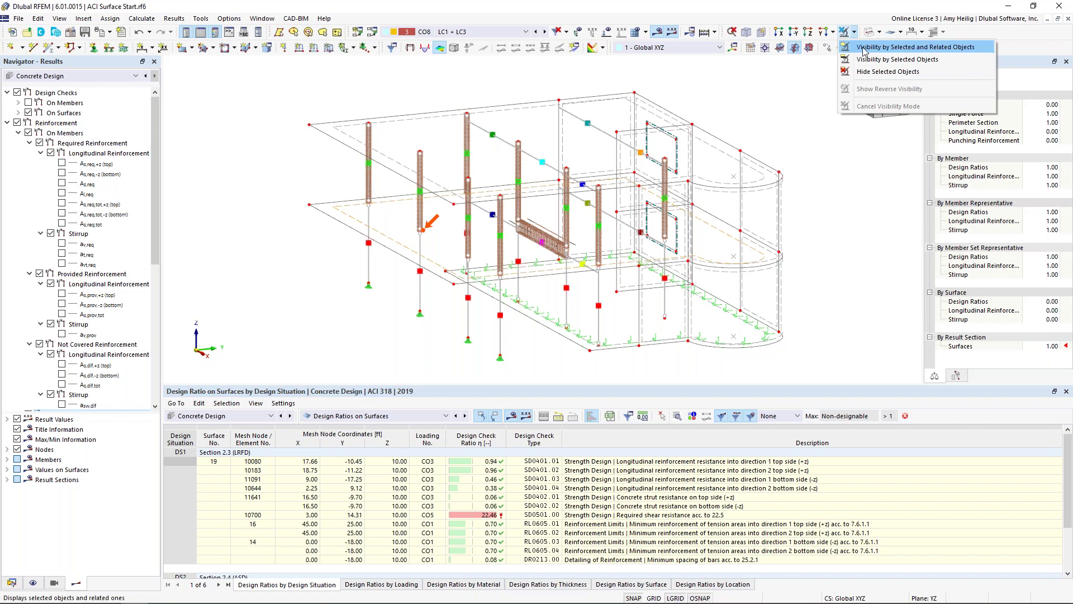
click(872, 47)
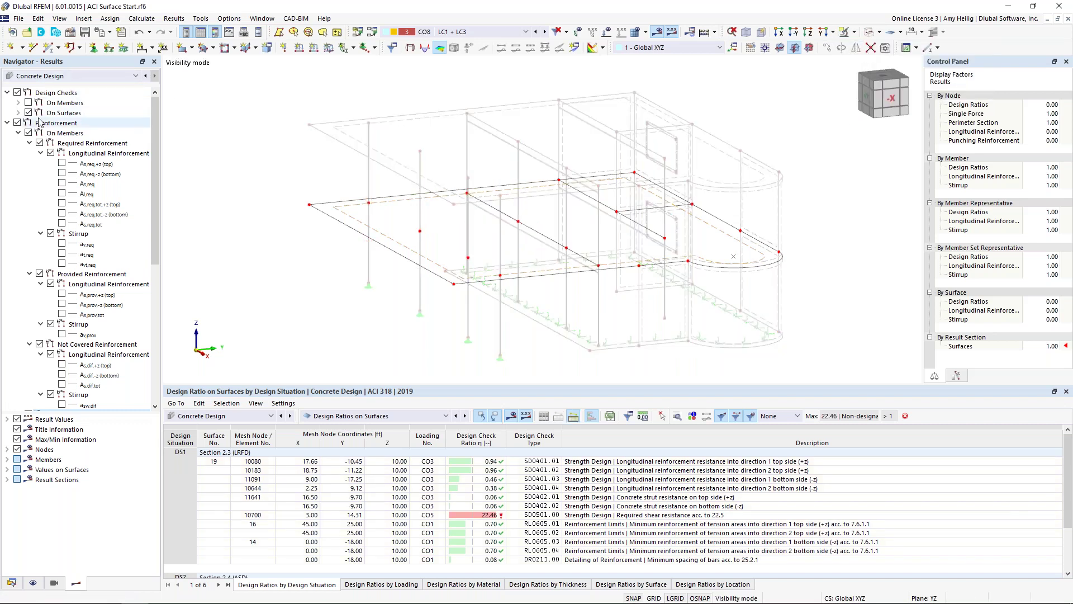
Step: Display the SD0401.01 strength design ratios on the slab and extend the colour scale down to 0.00
click(8, 123)
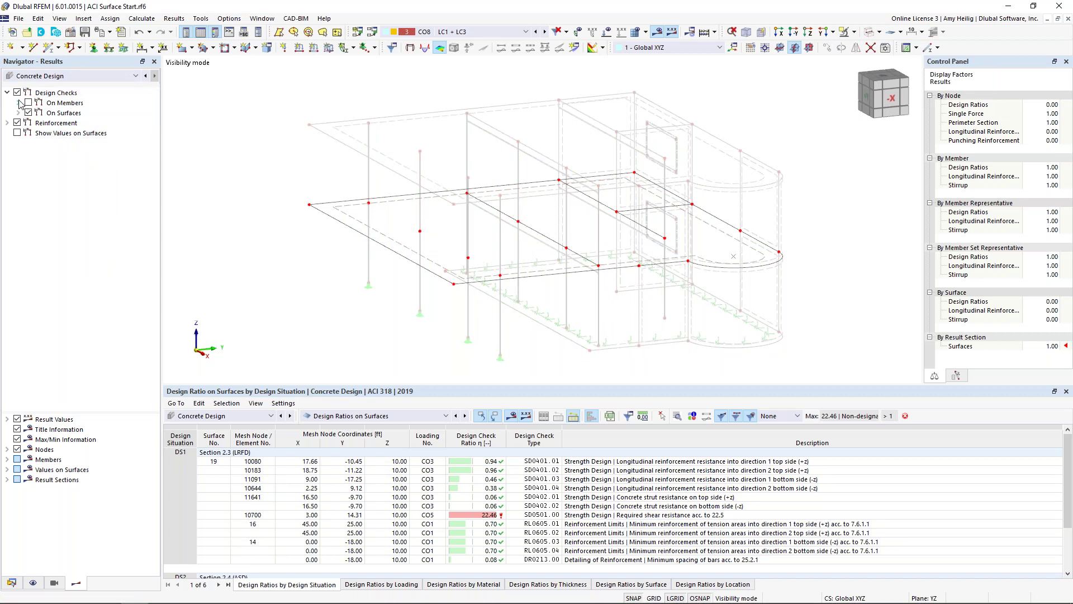
click(19, 113)
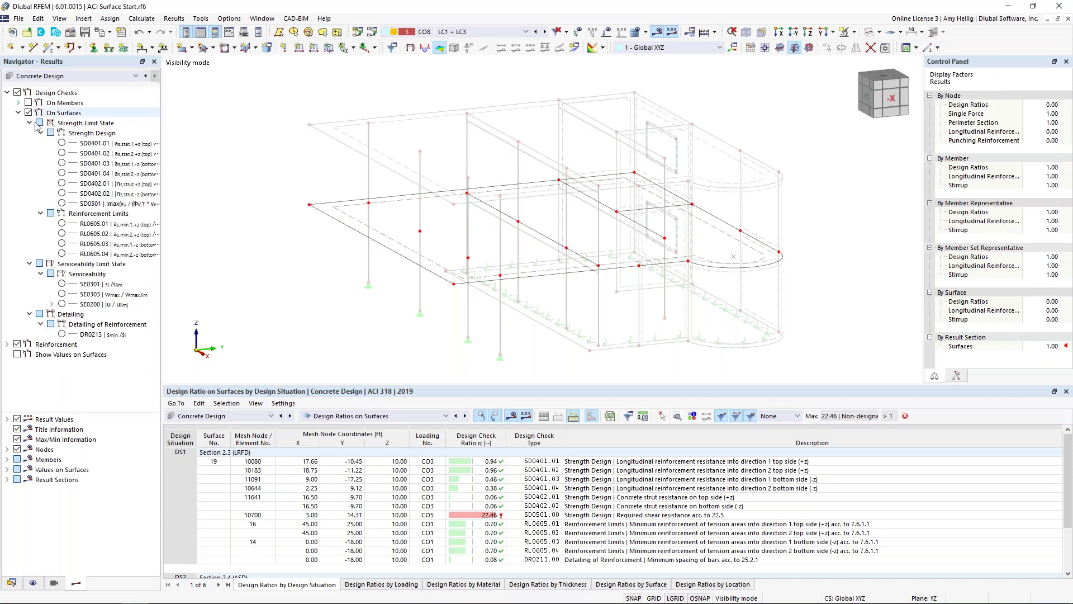
click(62, 143)
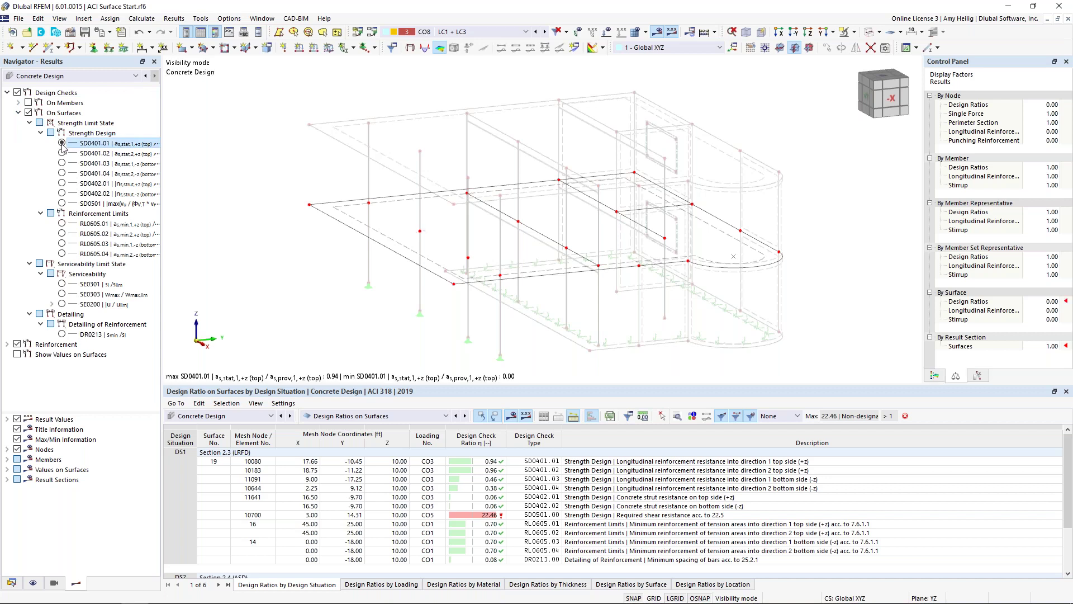
click(935, 376)
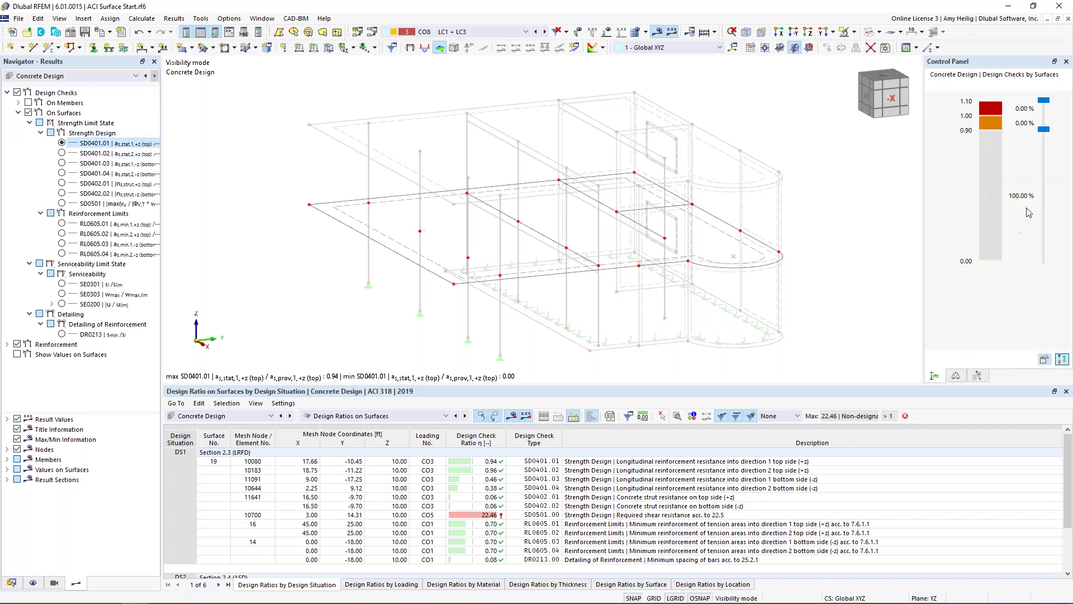
drag(1043, 129, 1040, 260)
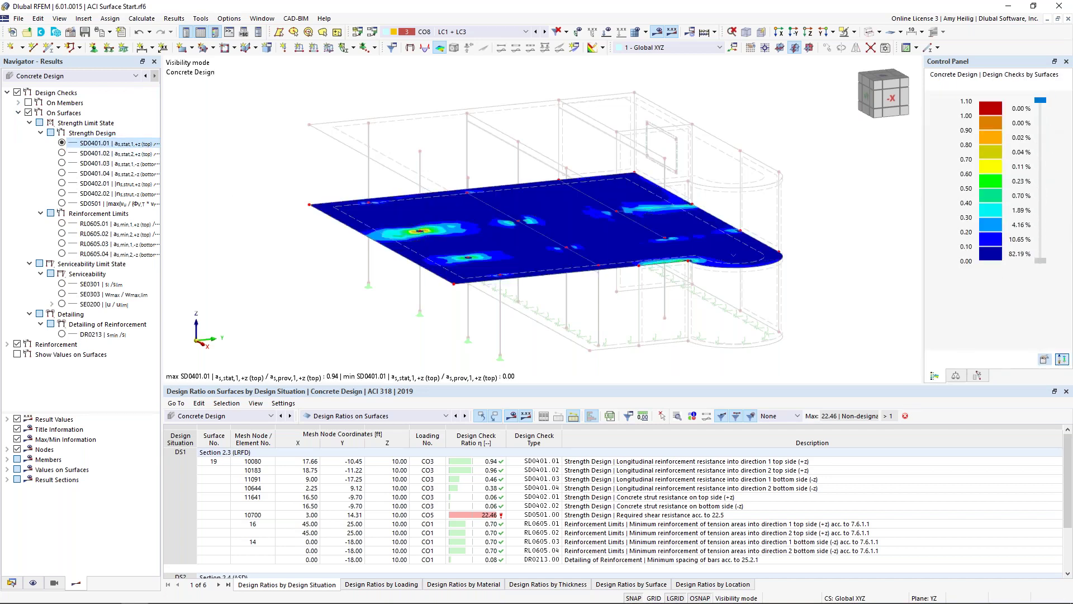
Step: View the slab's SD0401.02, SD0401.03 and SD0401.04 longitudinal reinforcement design ratios one after another
click(62, 153)
click(61, 163)
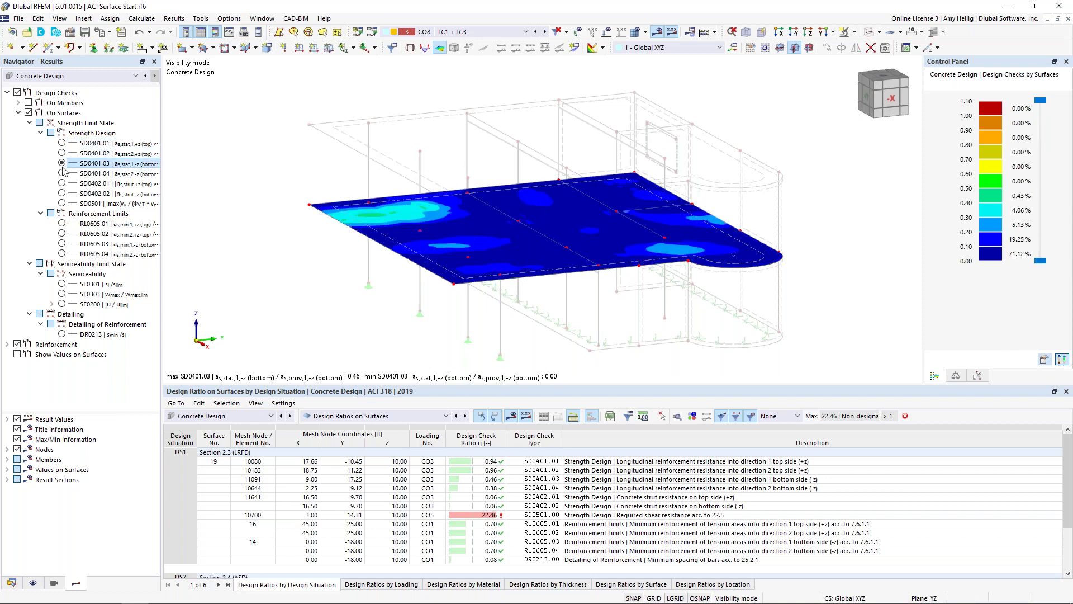
click(62, 173)
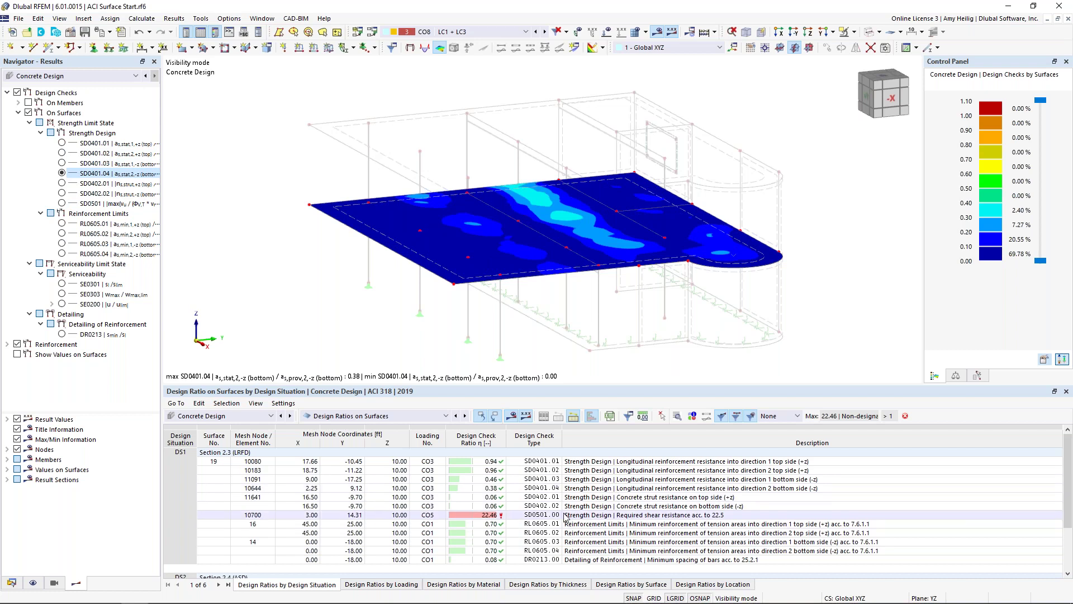
Step: Hide the design checks and display the slab's required top longitudinal reinforcement in direction 1 over the full colour scale
click(18, 113)
click(17, 92)
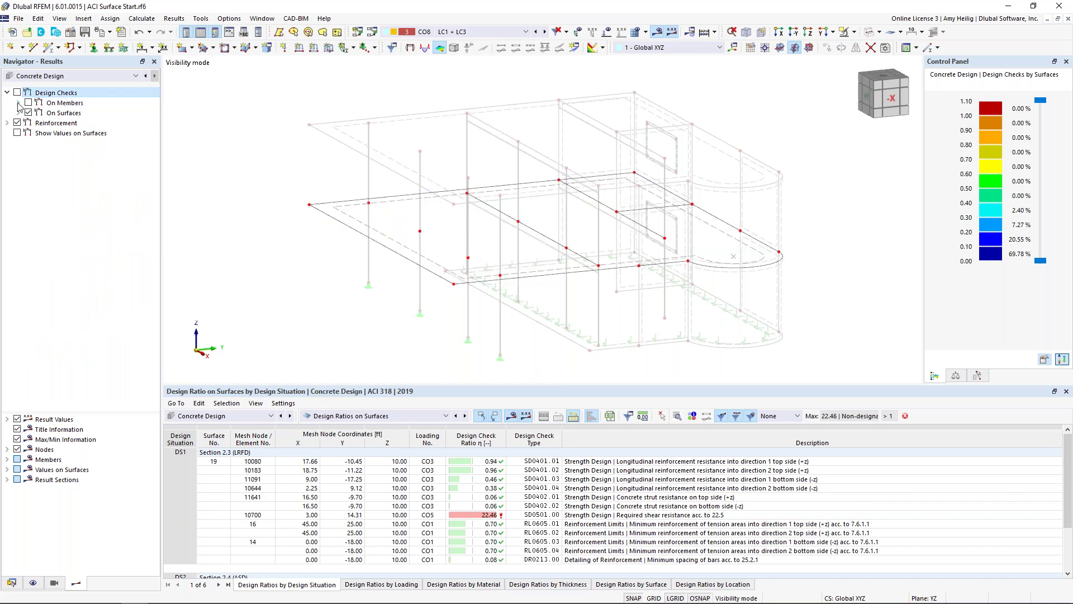
click(8, 124)
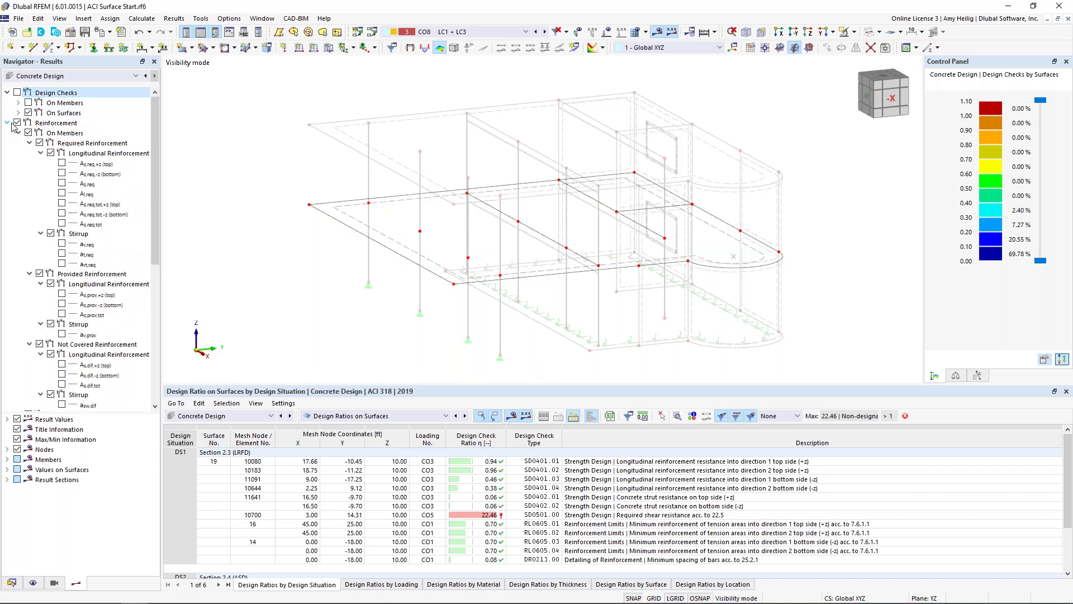
click(19, 133)
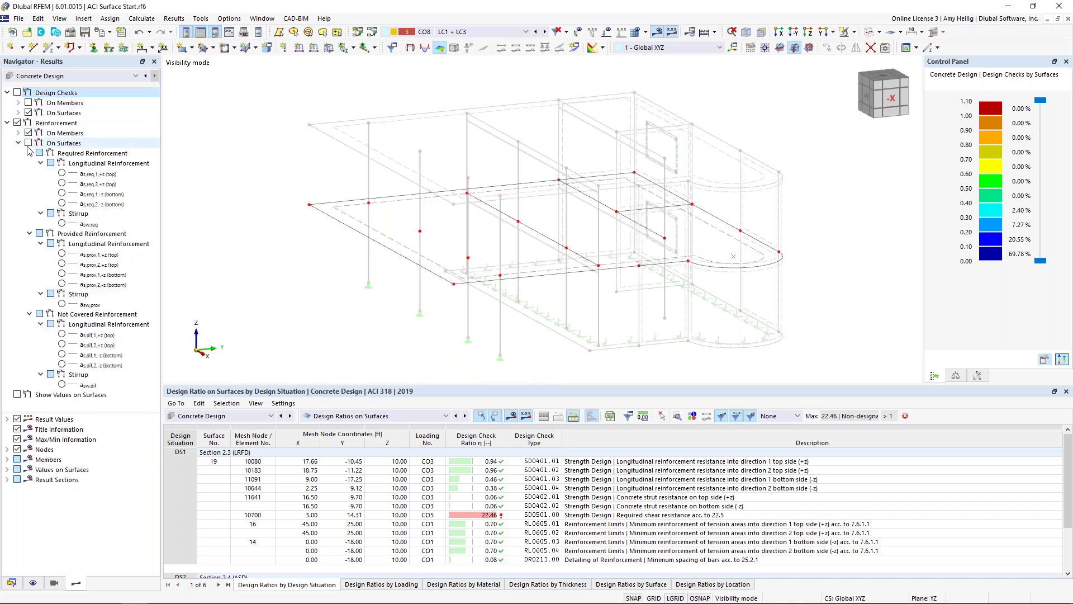
click(62, 173)
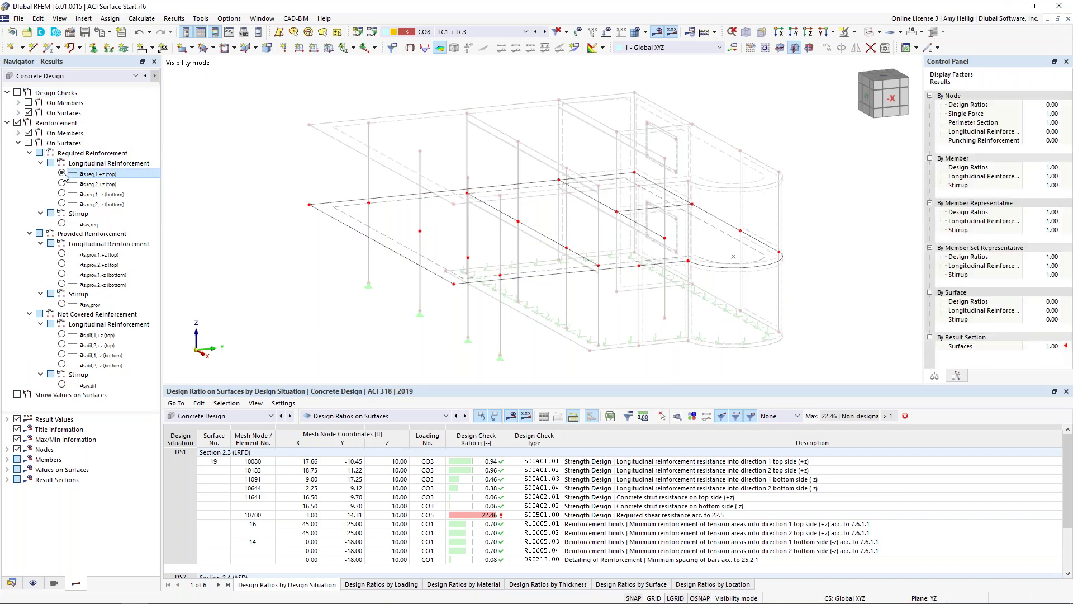
click(28, 143)
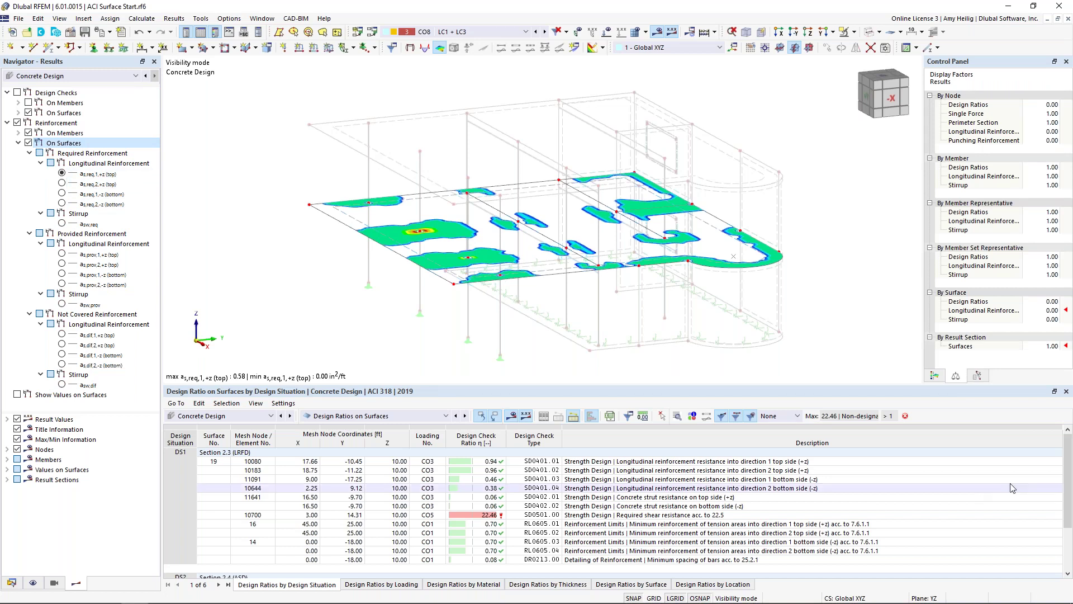
click(934, 376)
drag(1038, 249, 1040, 261)
Step: View the slab's required reinforcement for direction 2 top, direction 1 bottom and direction 2 bottom one after another
click(62, 183)
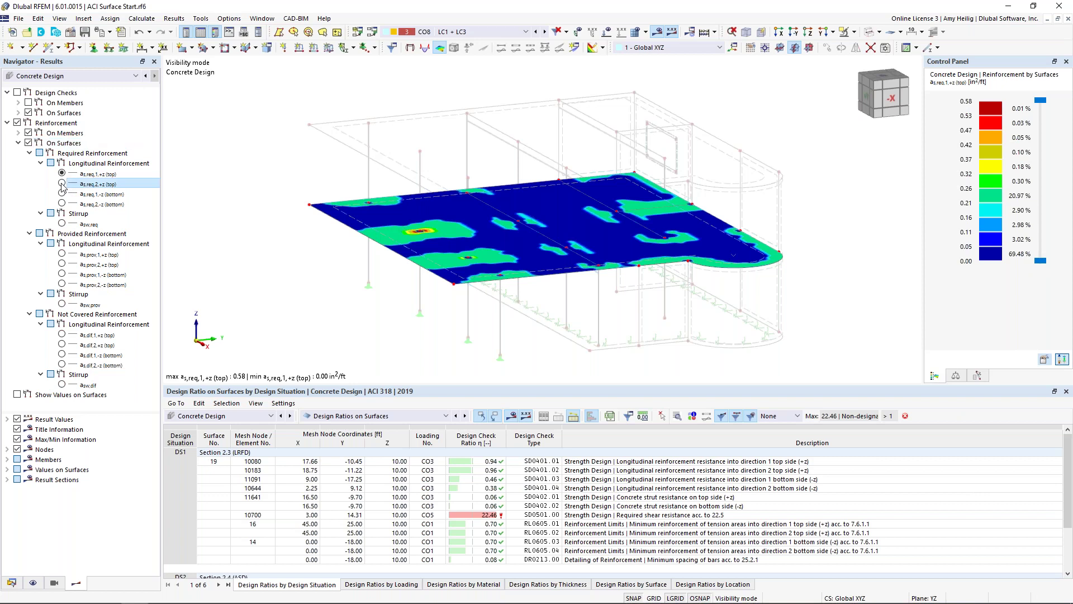
click(63, 194)
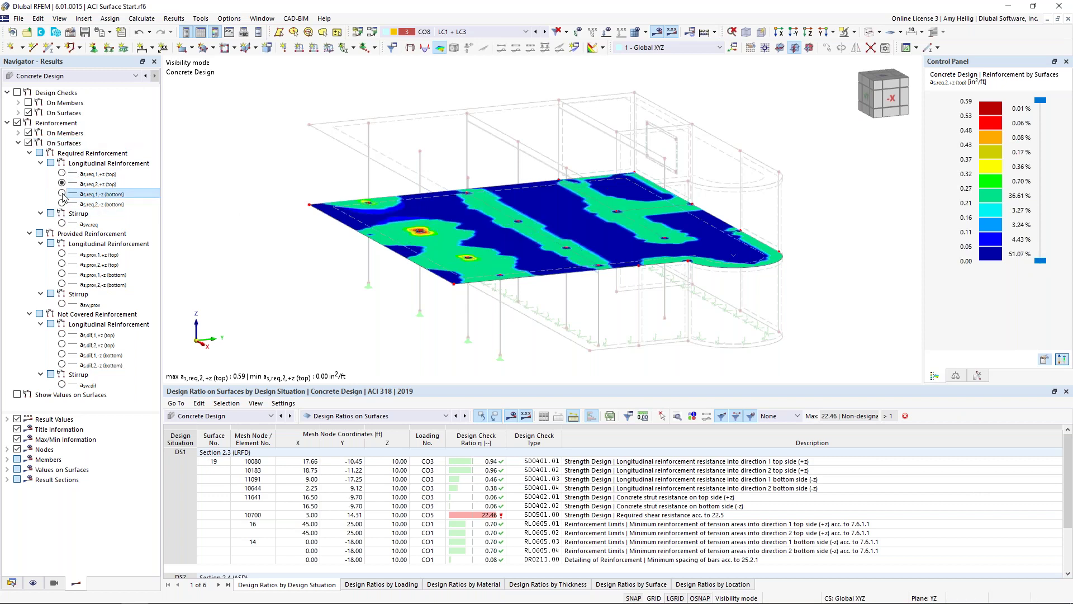
click(63, 203)
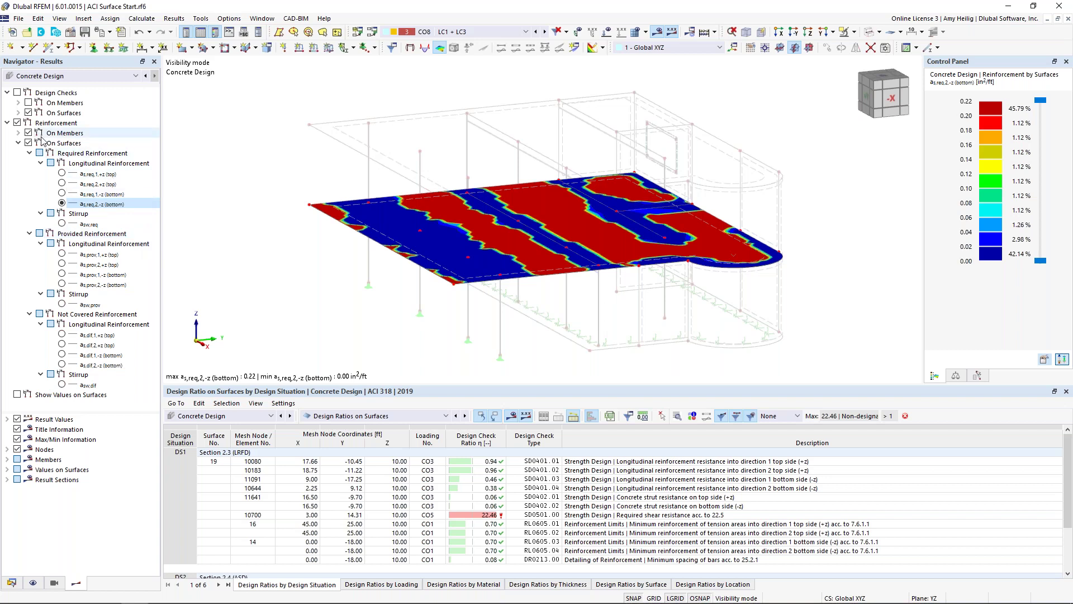
Step: Cancel the visibility mode to show the whole model, and hide the reinforcement results
click(7, 123)
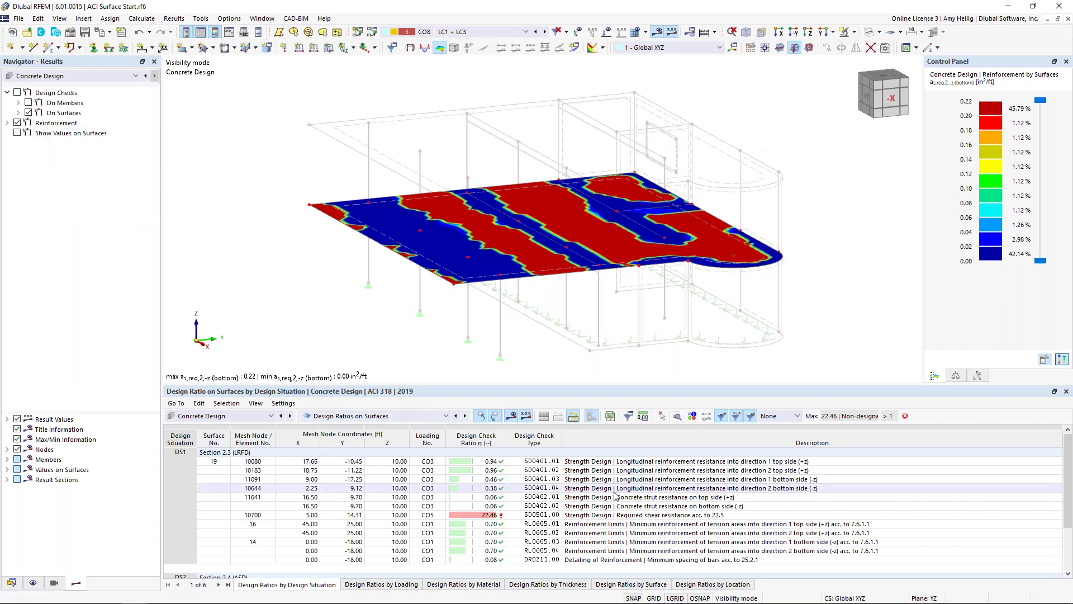
click(854, 32)
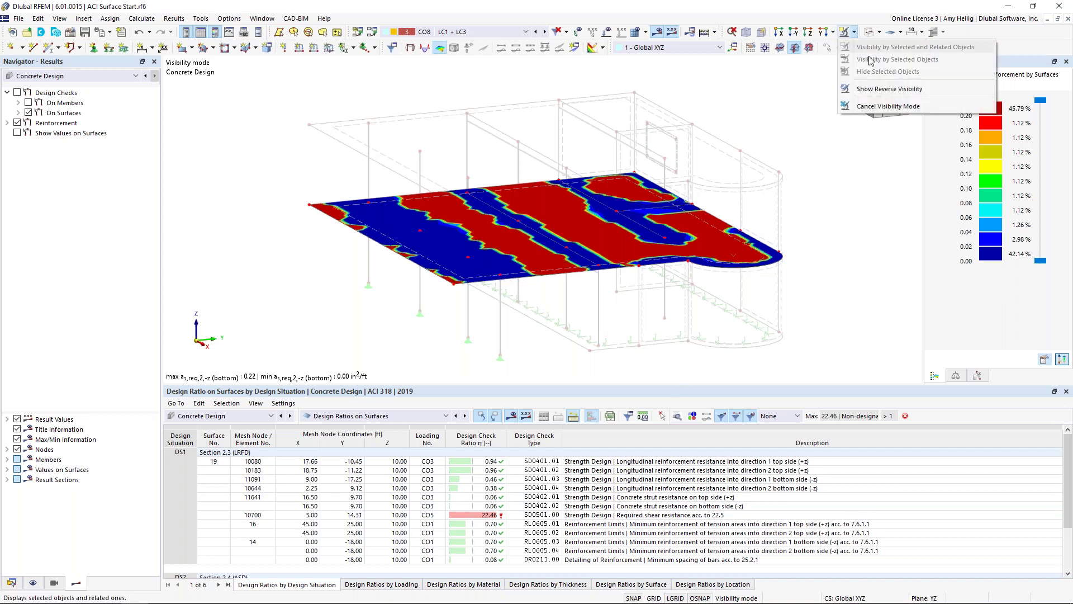
click(885, 107)
click(17, 123)
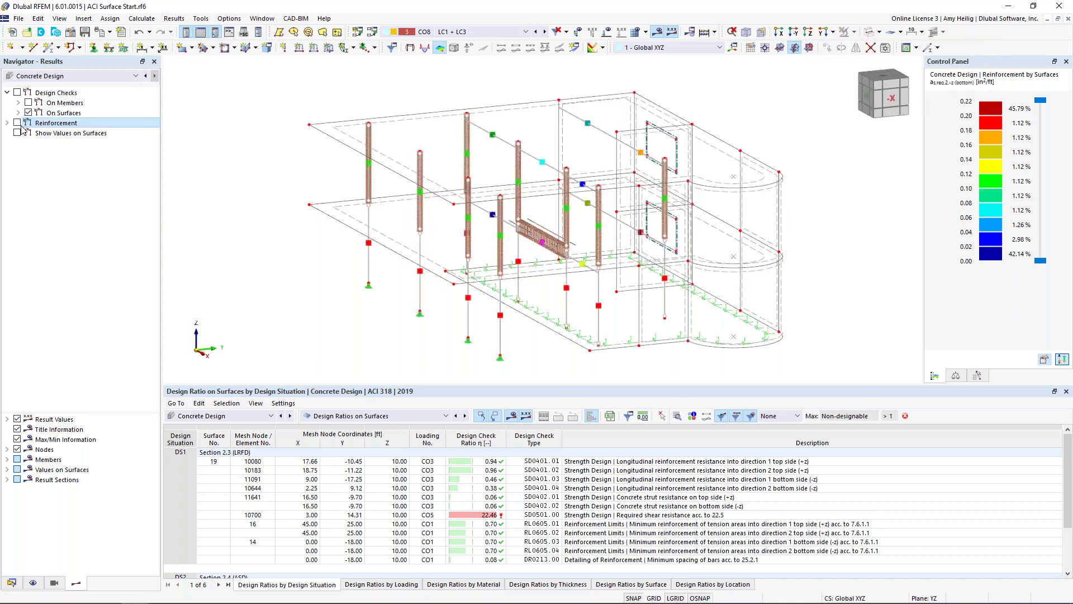
Step: Show the Design Ratios on Members table enlarged and examine member 6's deflection and reinforcement spacing serviceability checks
click(400, 415)
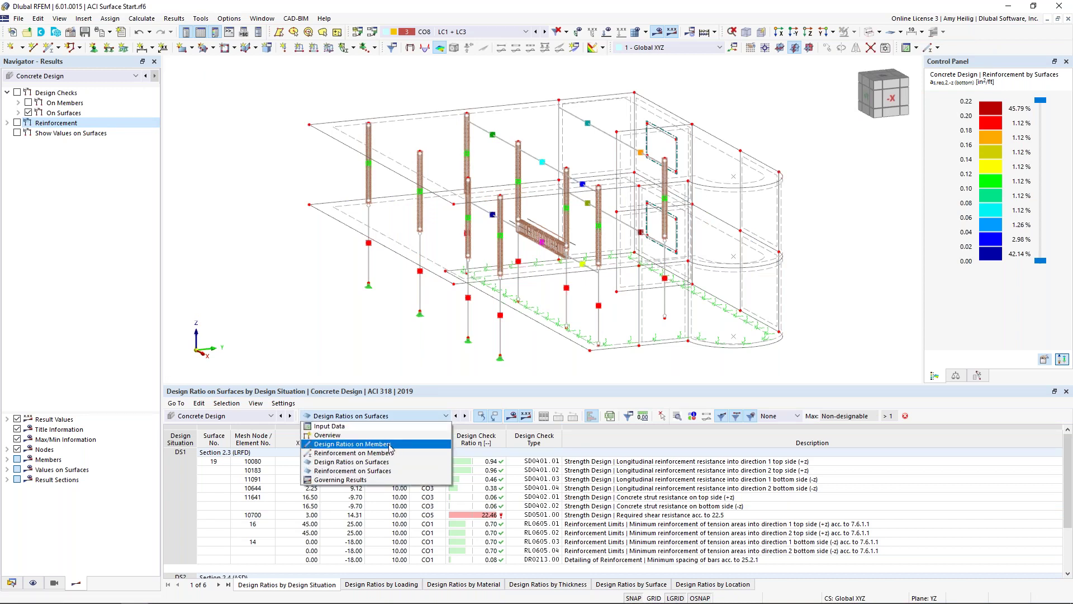
click(390, 444)
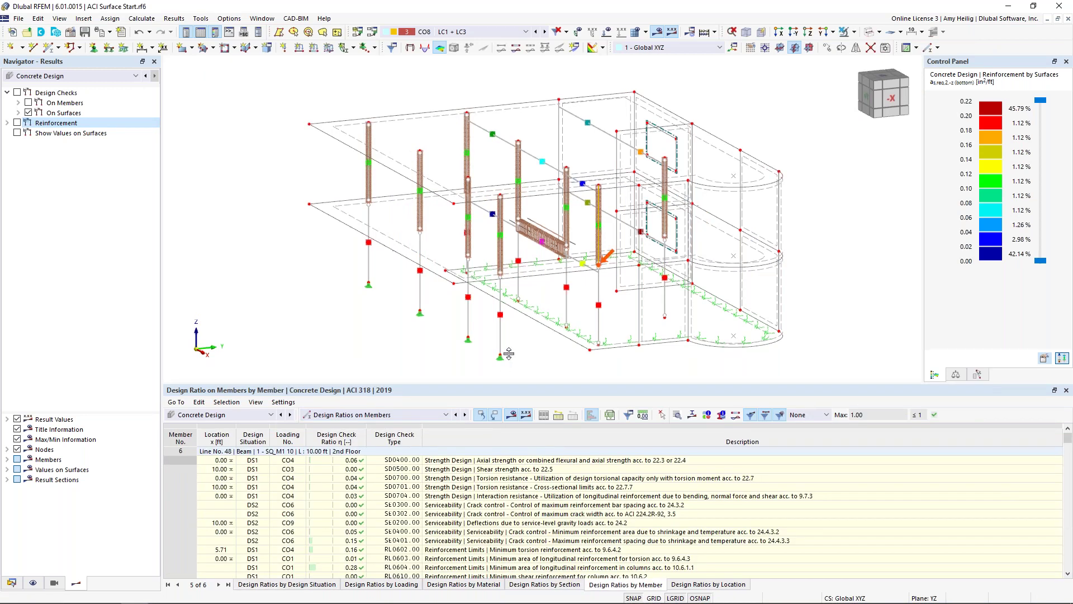
drag(501, 384, 501, 304)
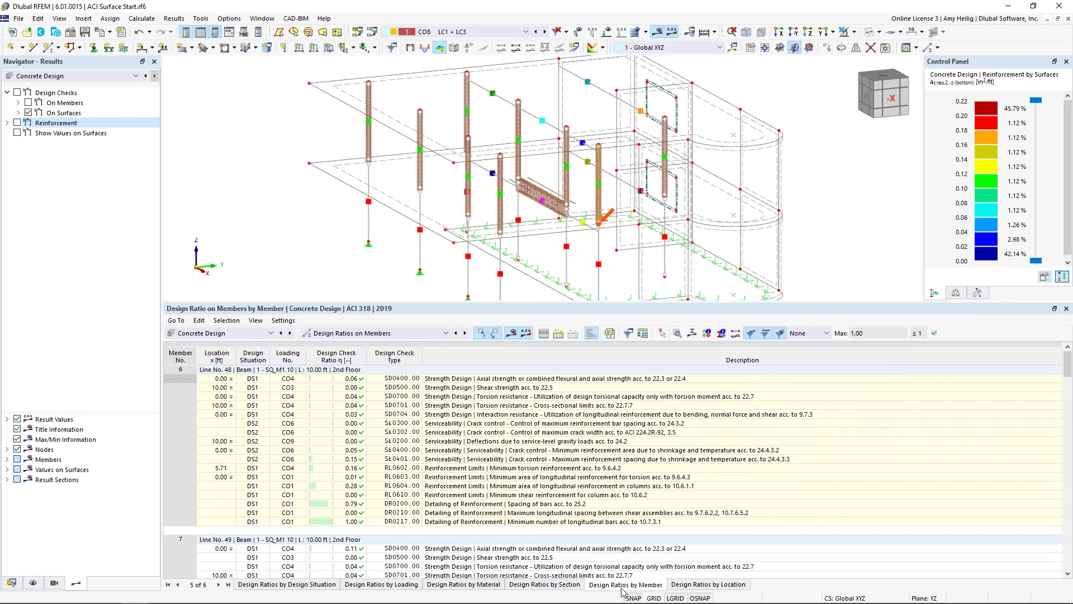
click(573, 441)
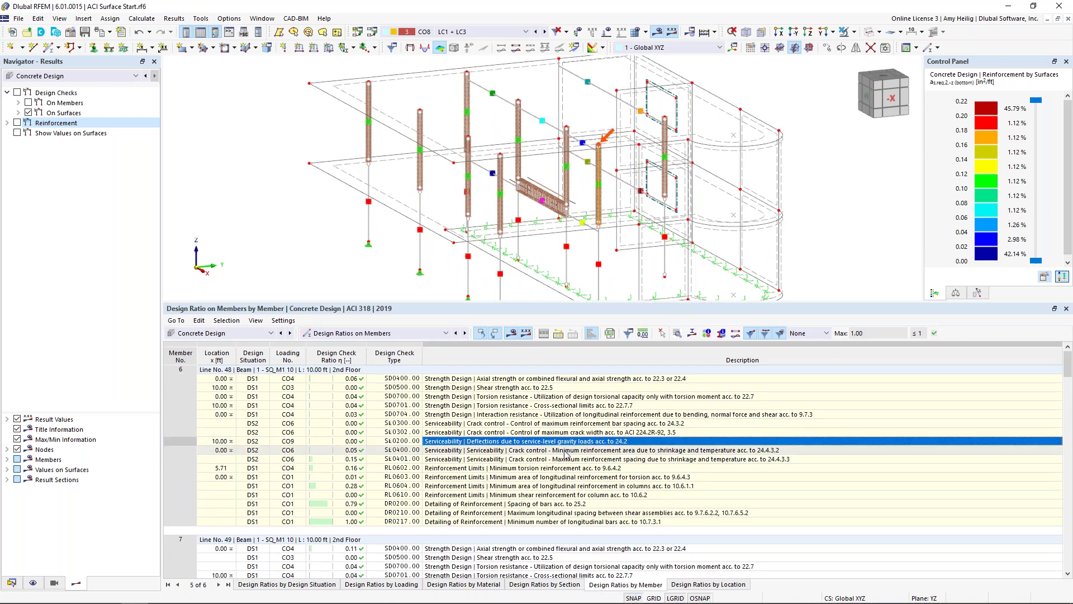
click(566, 459)
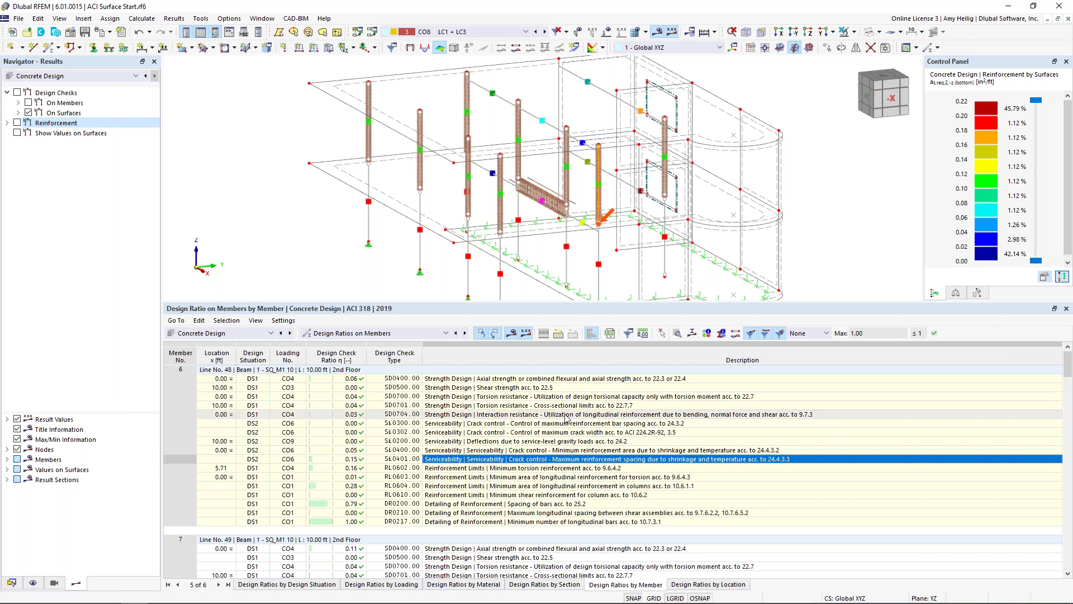
scroll(613, 210, up, 4)
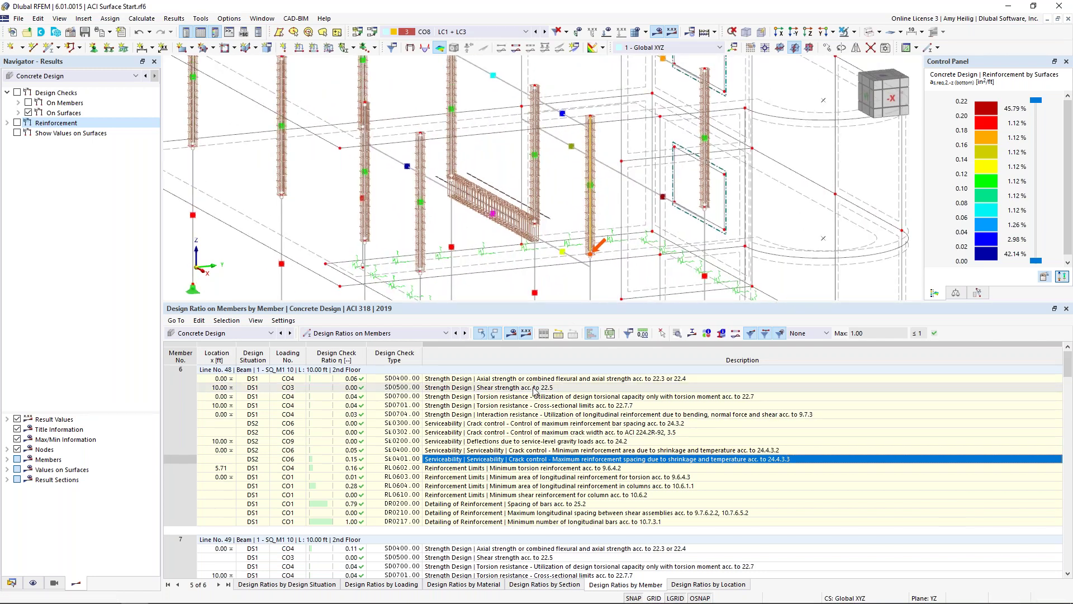
Step: Open the design check details for member 6's DR0200 bar spacing check, enable the interaction diagram and inspect it in 3D
click(508, 505)
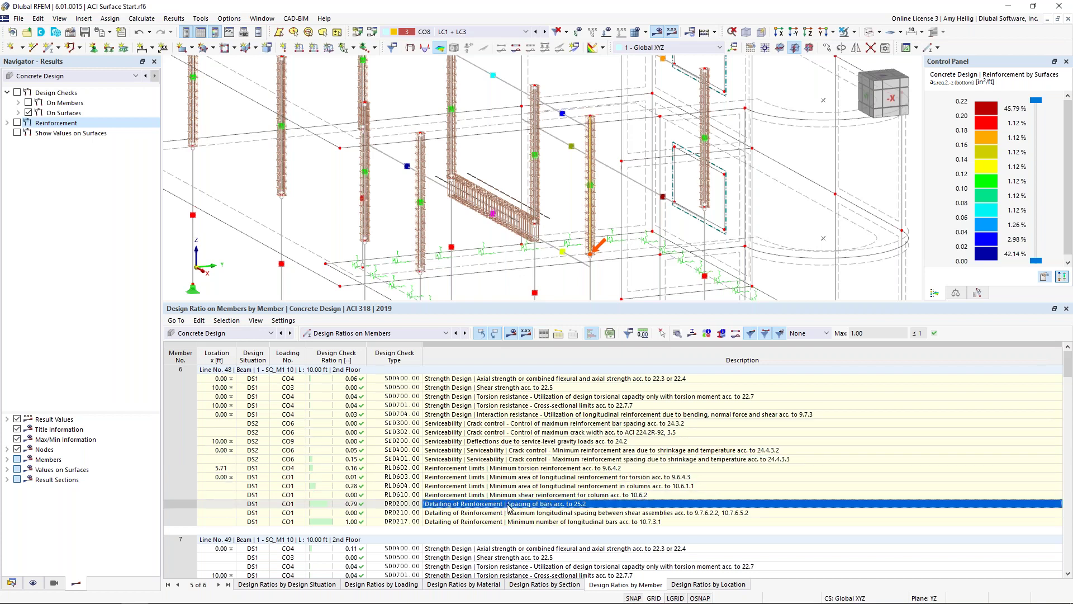
click(677, 334)
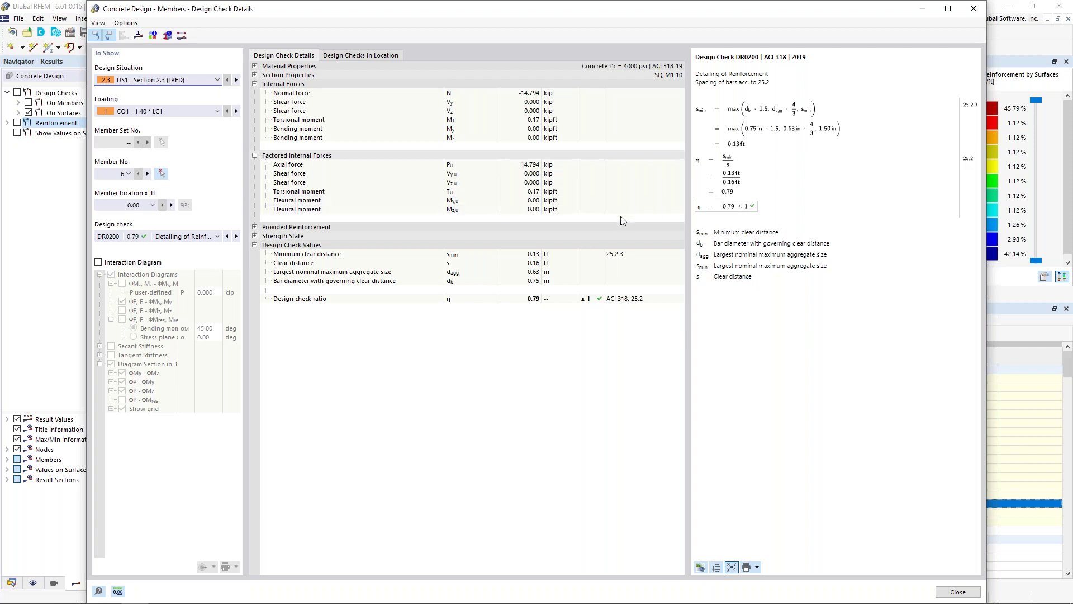
click(99, 262)
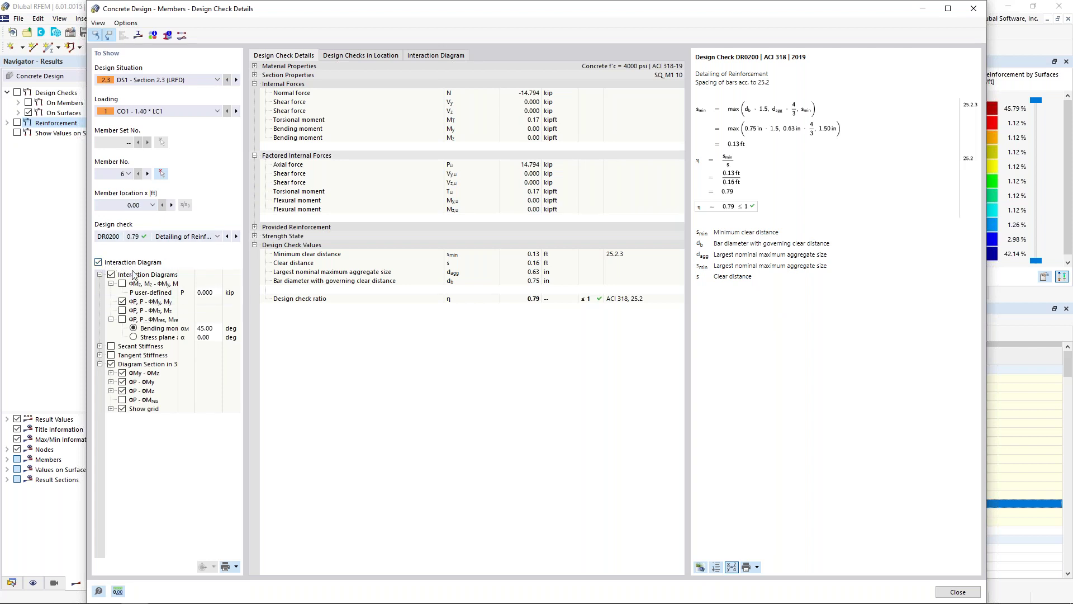
click(434, 56)
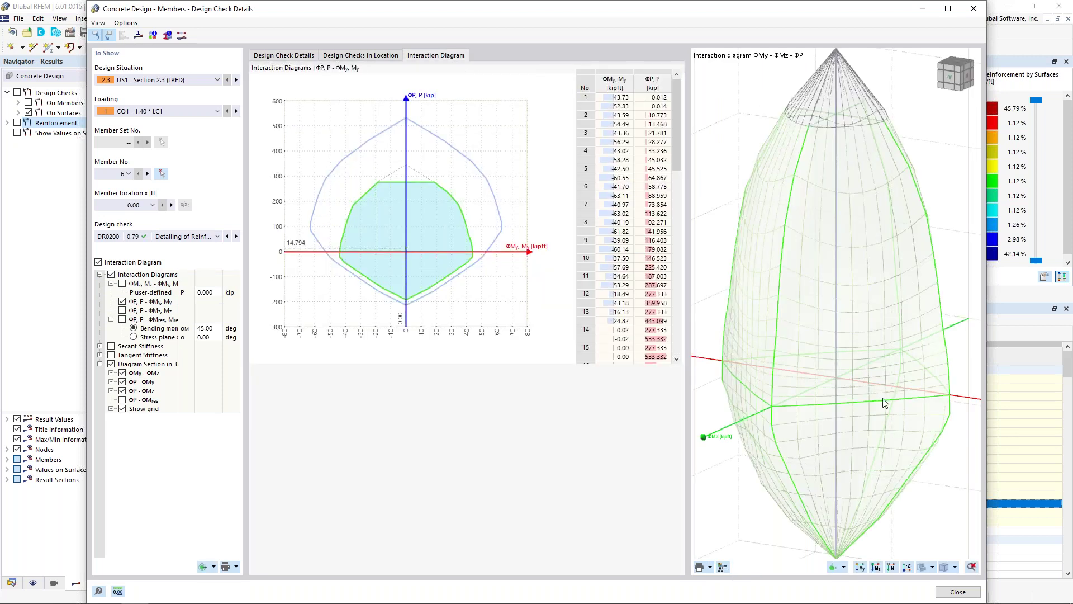
scroll(870, 367, down, 3)
ctrl+middle_drag(906, 387, 890, 407)
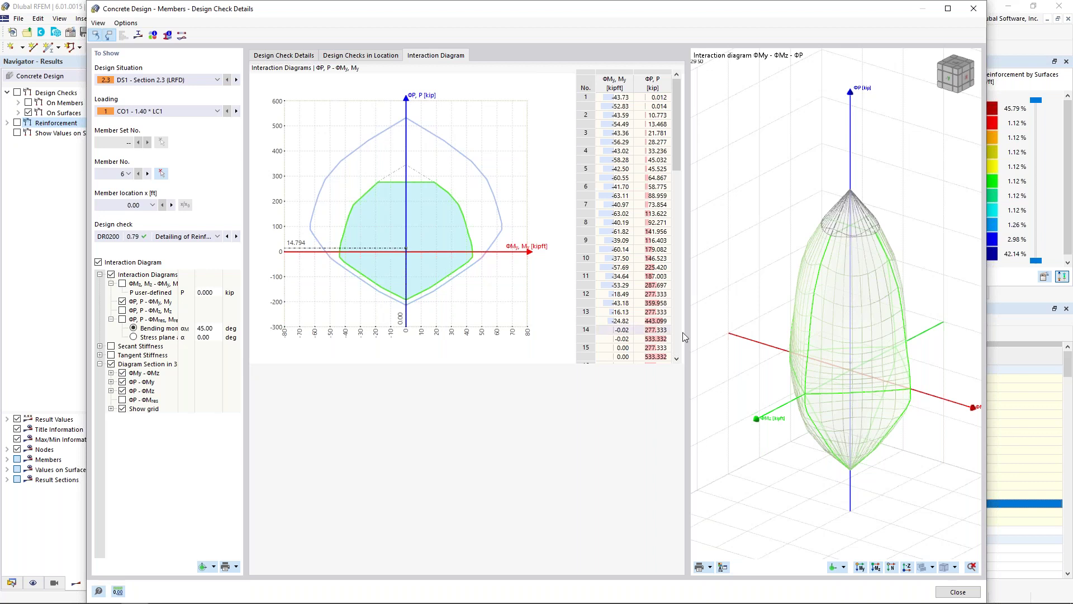
Step: Close member 6's design check details, reduce the height of the results table and bring the whole model into view
ctrl+middle_drag(783, 384, 794, 361)
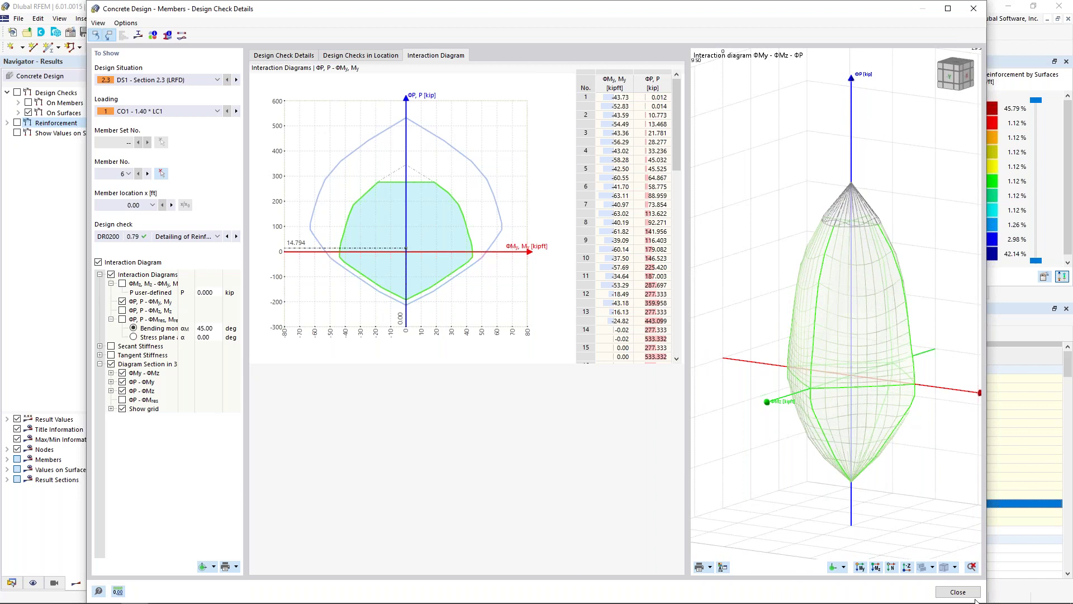
click(958, 591)
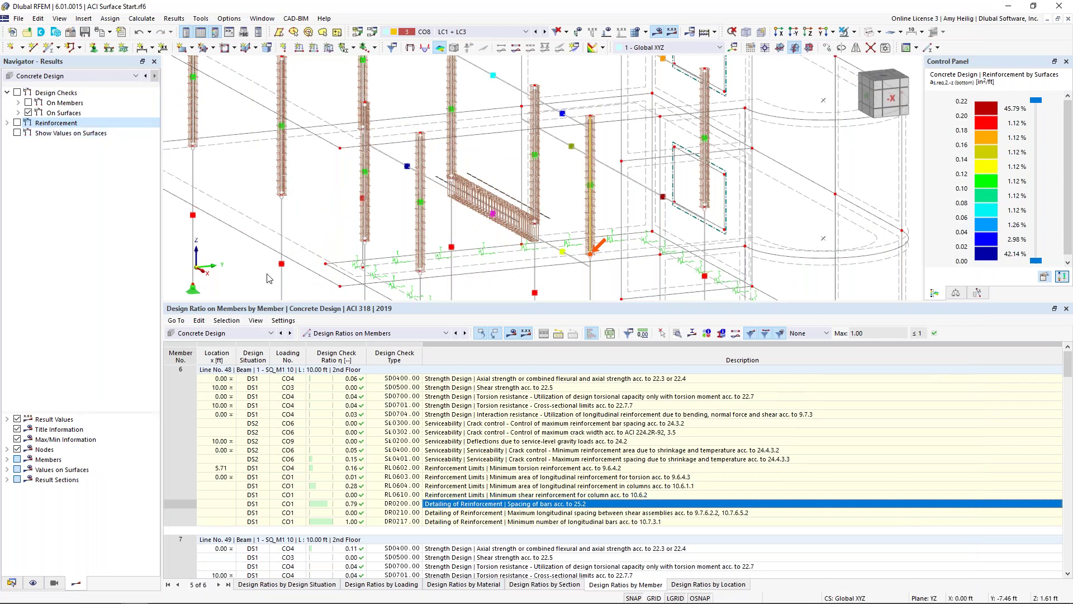
drag(408, 307, 424, 386)
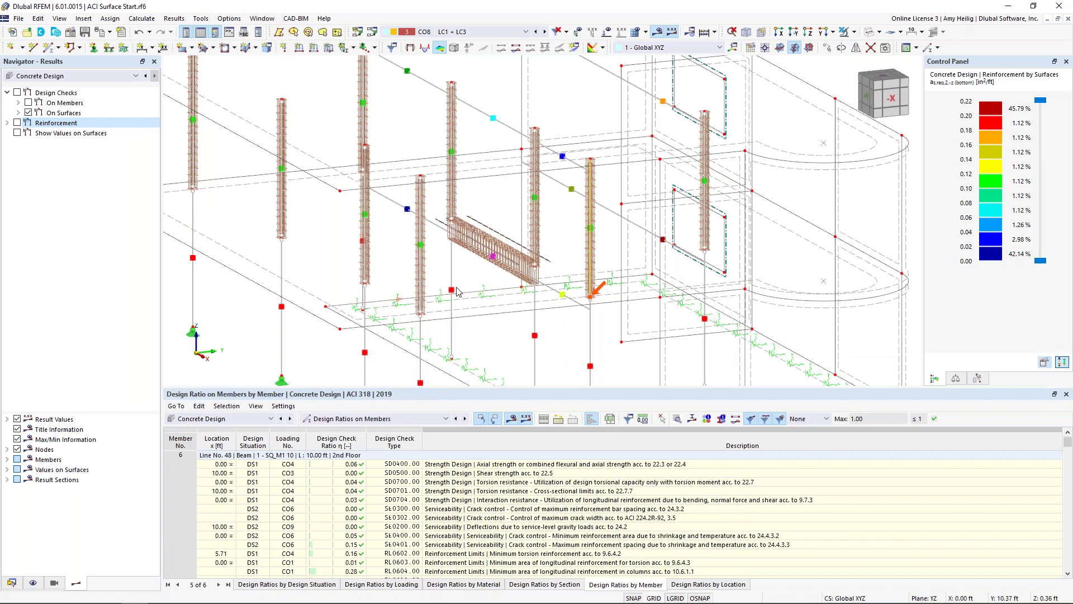
scroll(342, 343, down, 2)
middle_drag(403, 336, 507, 279)
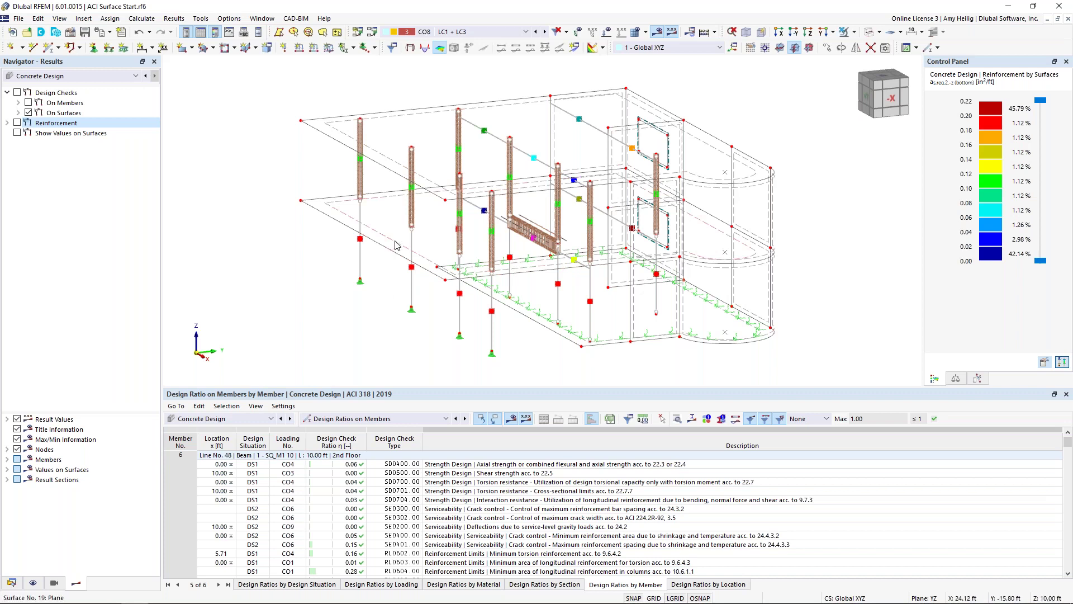
Step: Isolate slab surface 19 with its related objects, turn off hidden objects in the background and view it in direction -Z
click(854, 32)
click(869, 48)
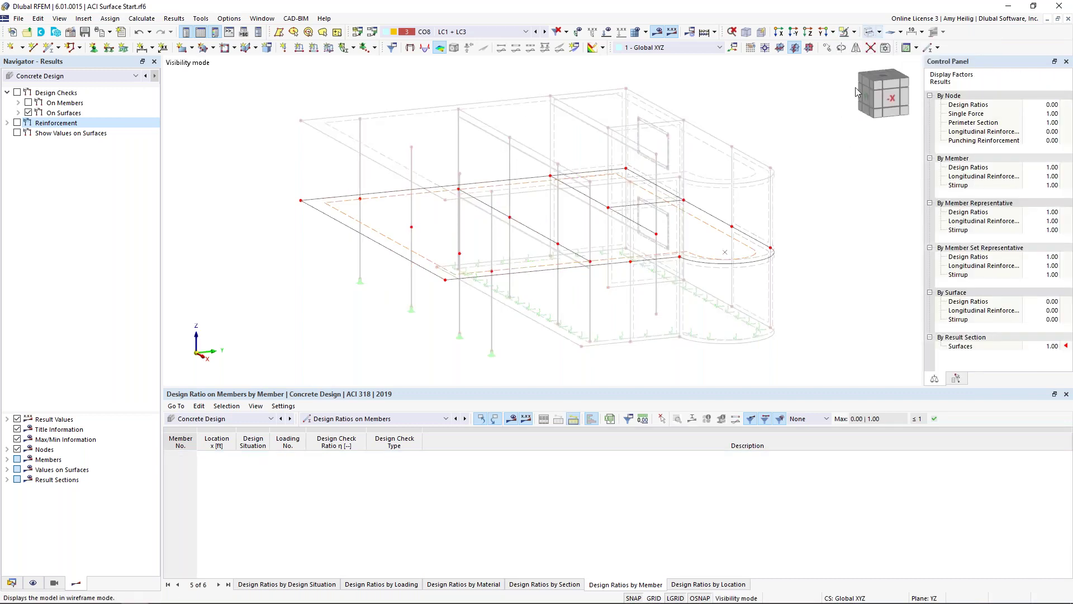
right_click(827, 172)
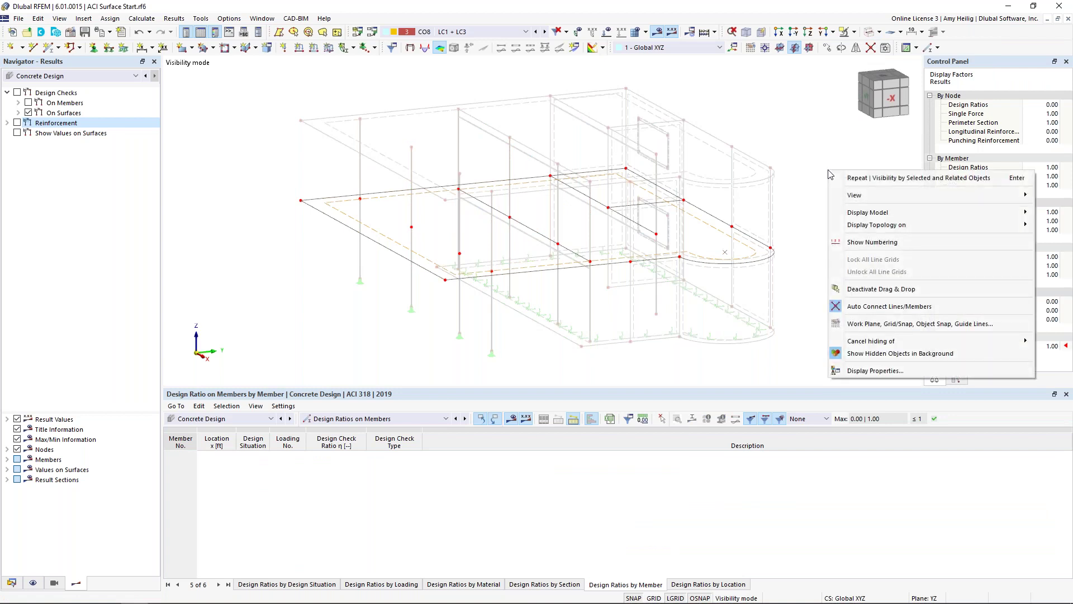
click(890, 355)
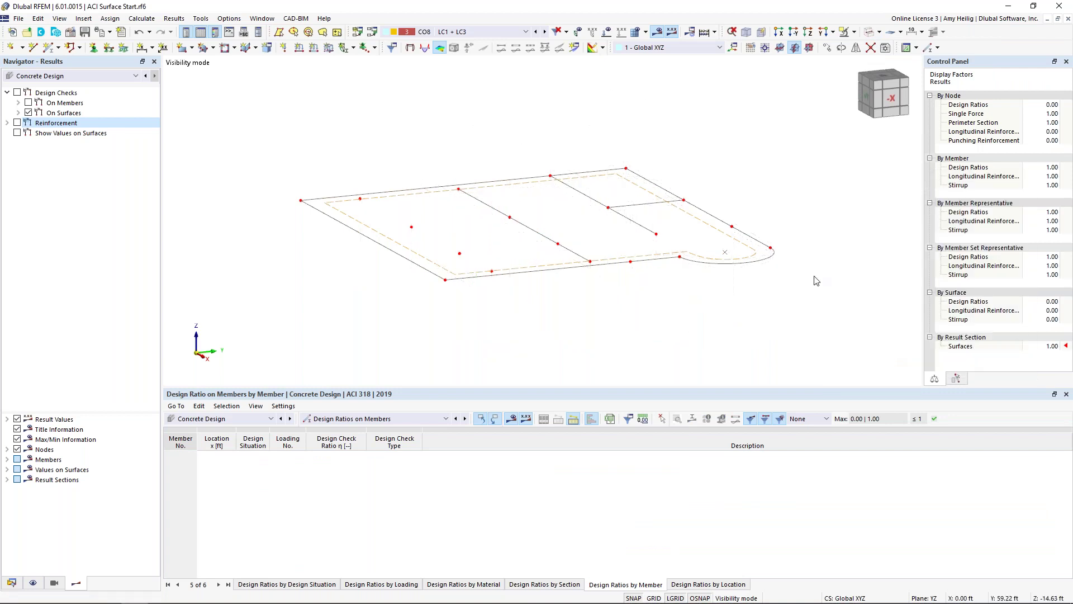
click(833, 32)
click(852, 72)
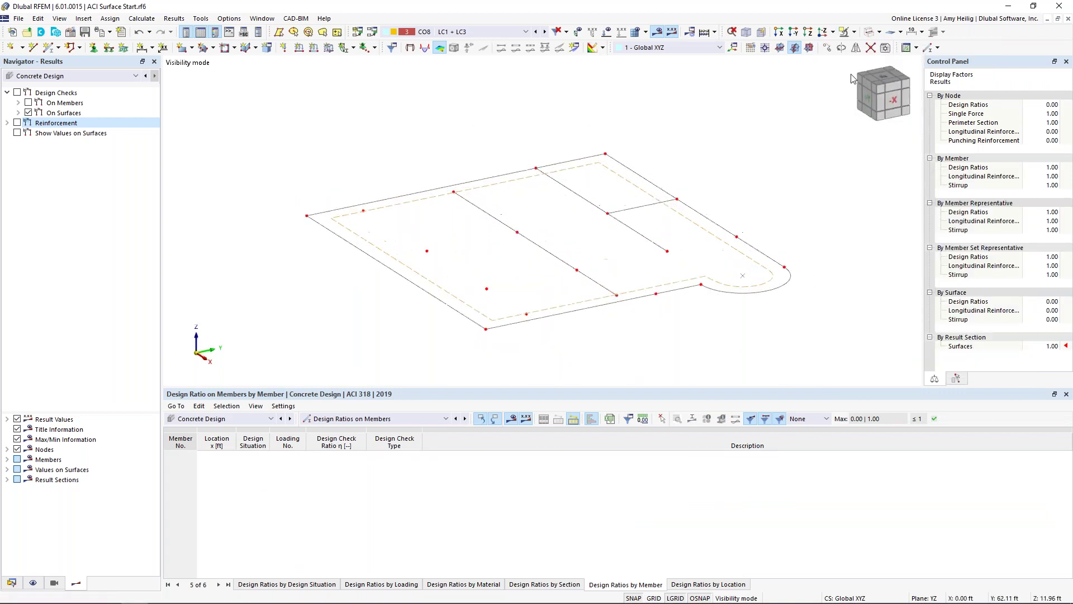
Step: Turn on the reinforcement results and view the slab's required longitudinal reinforcement for both directions, top and bottom, ending on direction 2 bottom
click(8, 123)
click(17, 123)
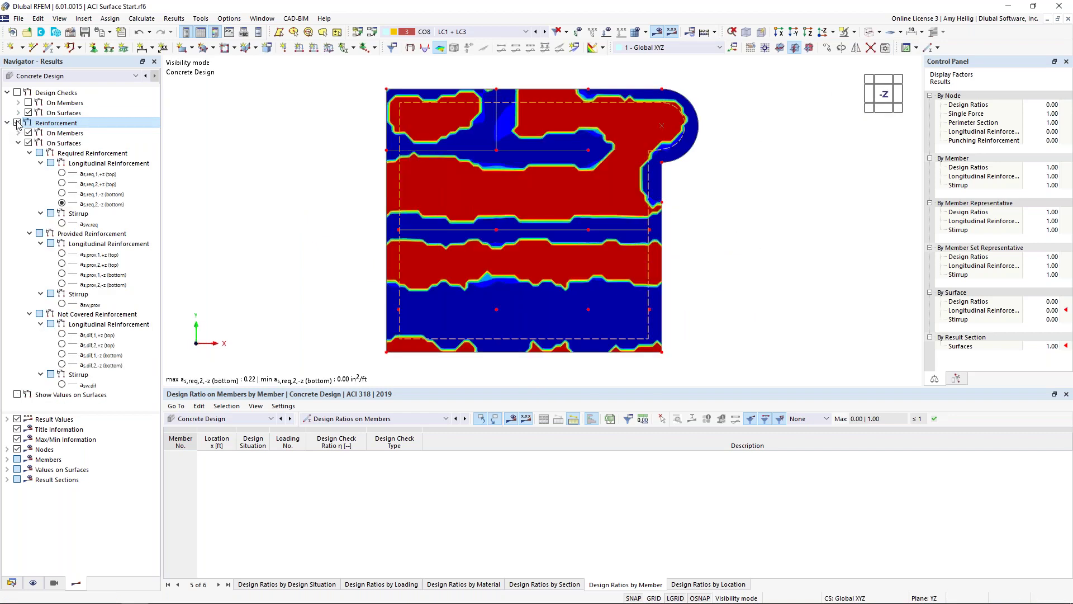
click(62, 173)
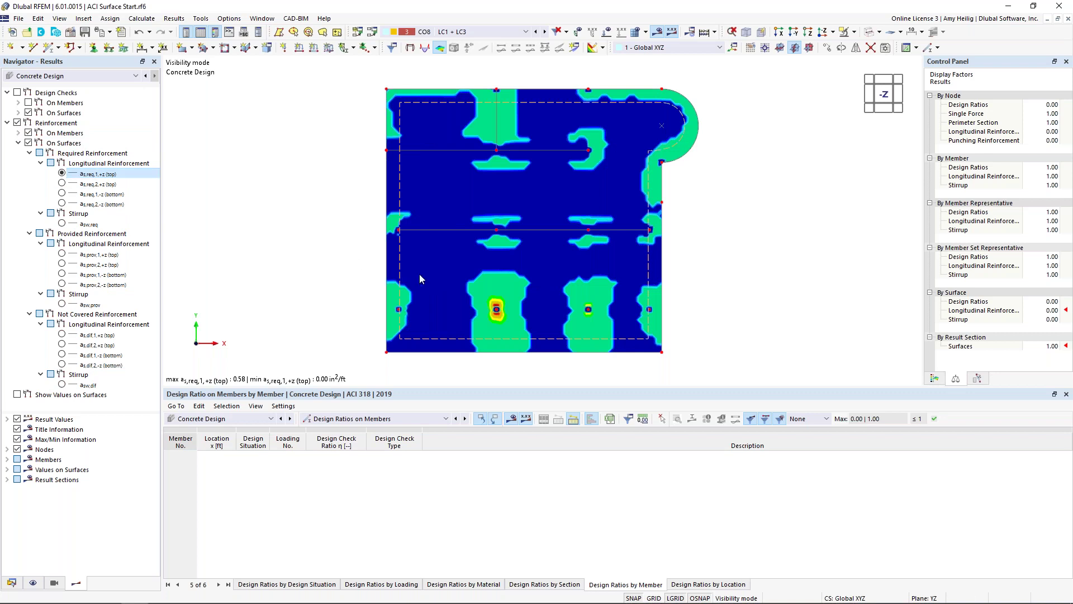
click(63, 183)
click(62, 194)
click(62, 204)
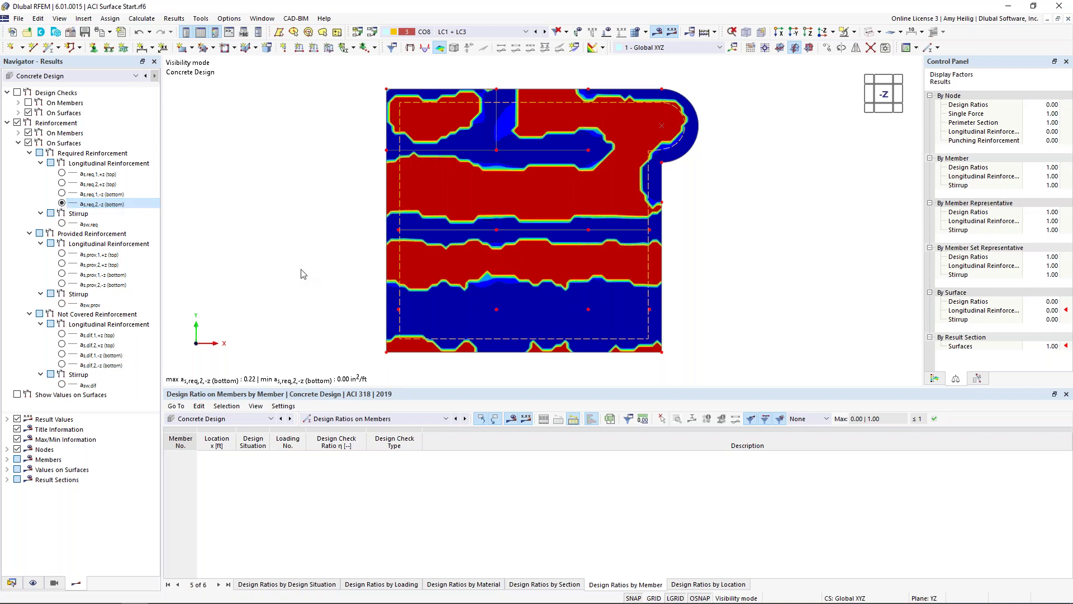
Step: Create a printout report based on the template Input data and reduced results
click(121, 34)
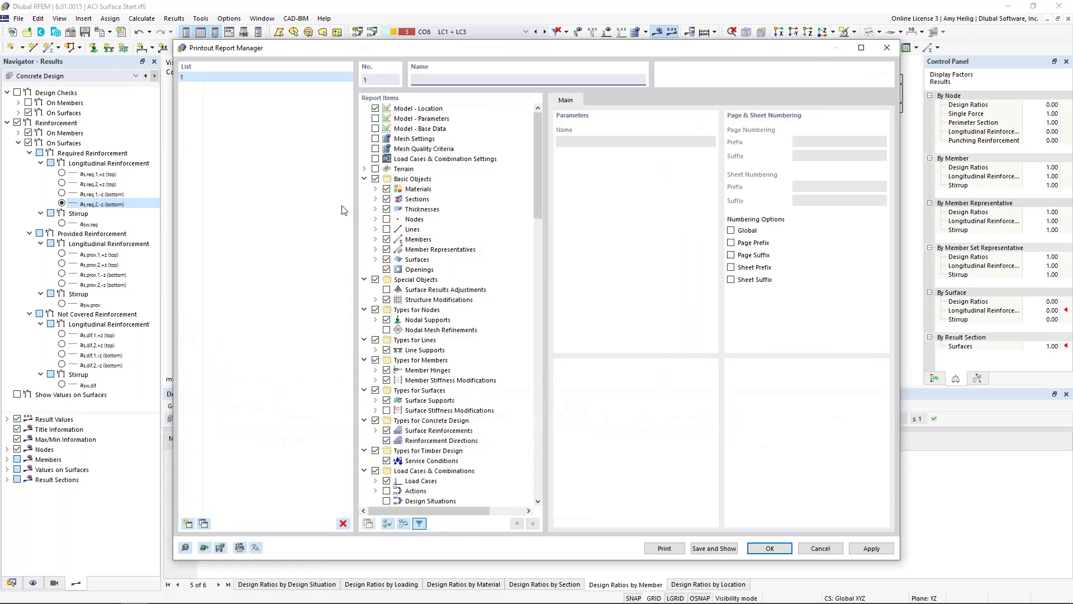
drag(536, 146, 548, 338)
drag(538, 398, 538, 123)
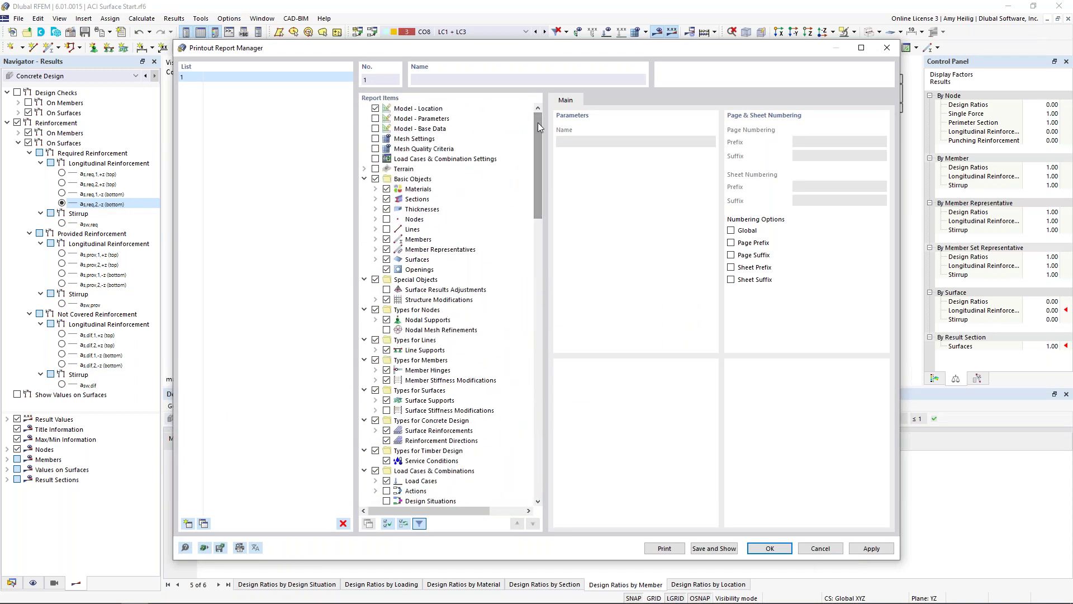
click(205, 548)
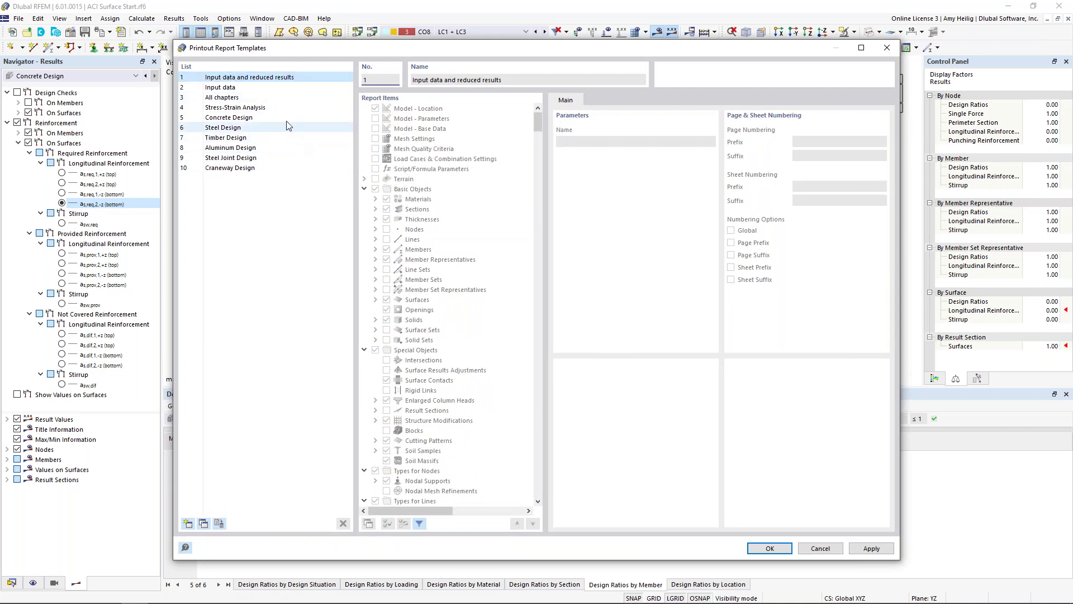
click(774, 546)
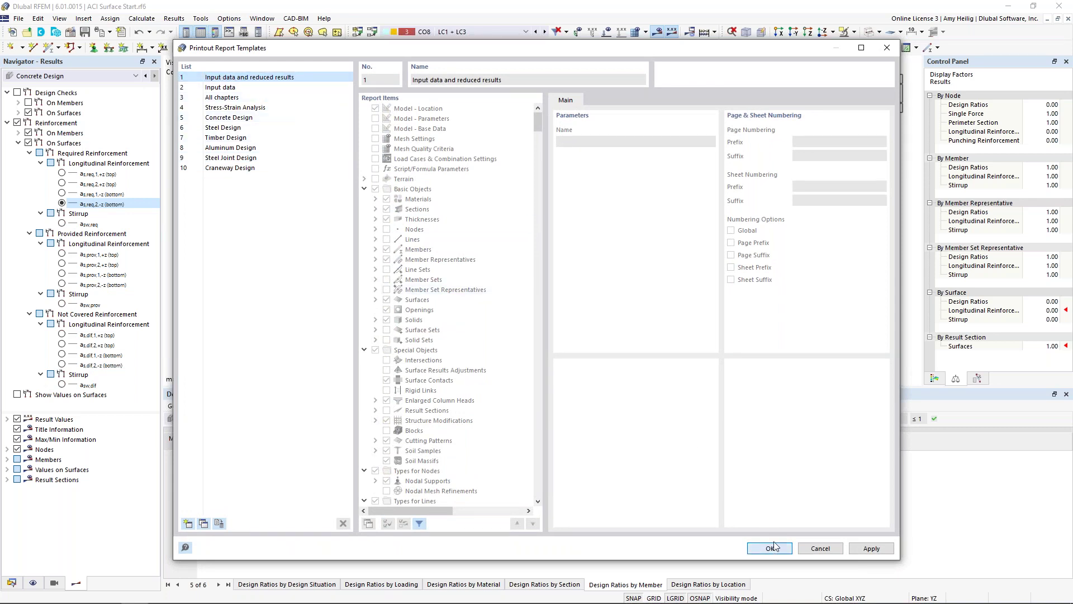
click(779, 547)
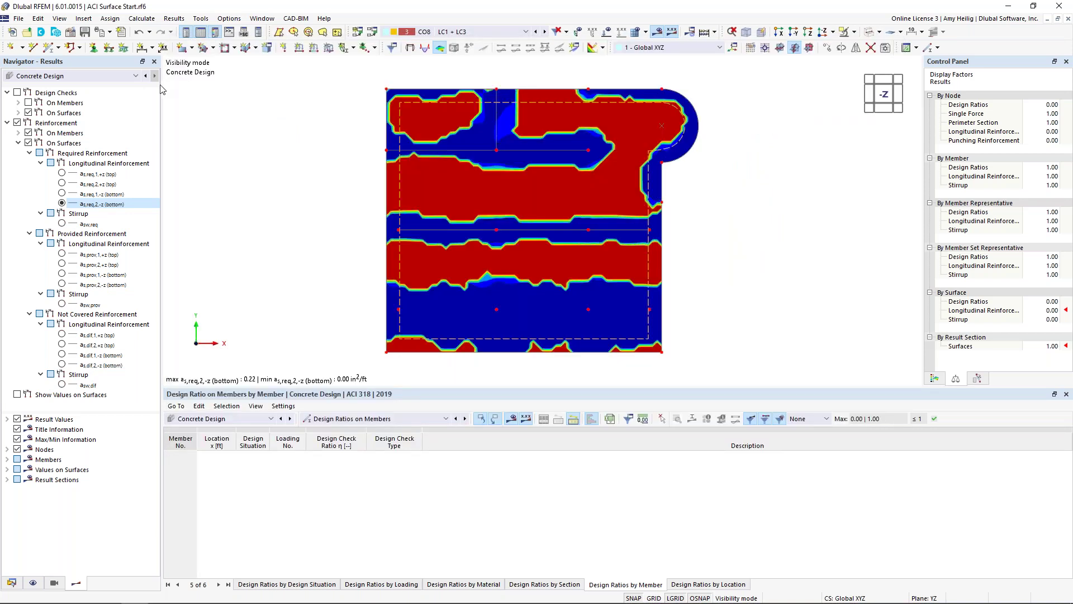
Step: Start sending graphics to the printout report, with the picture at full page height and Multi print as the window option
click(110, 33)
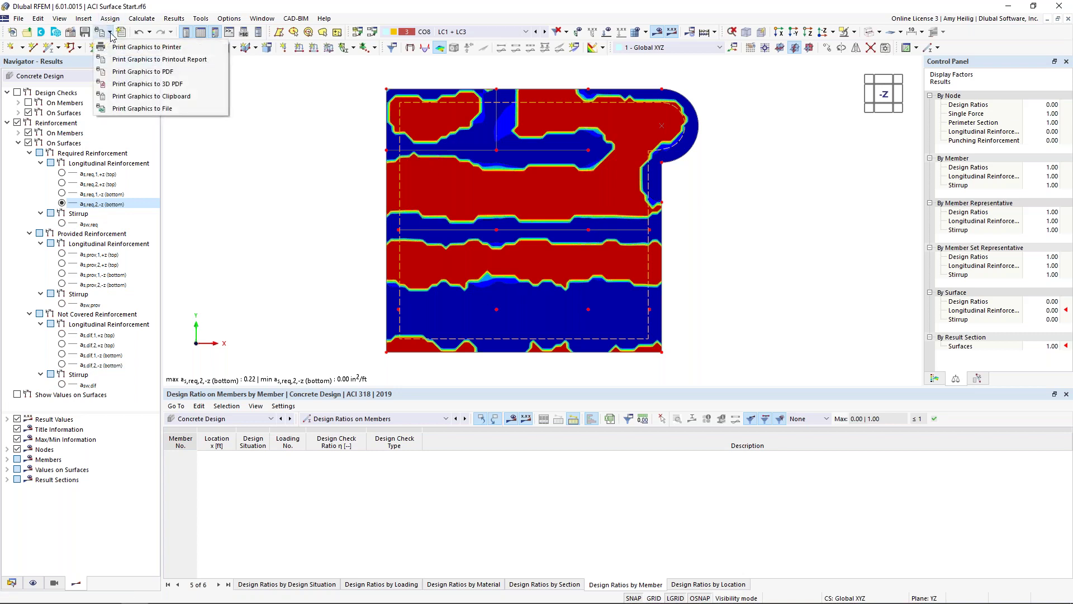
click(118, 59)
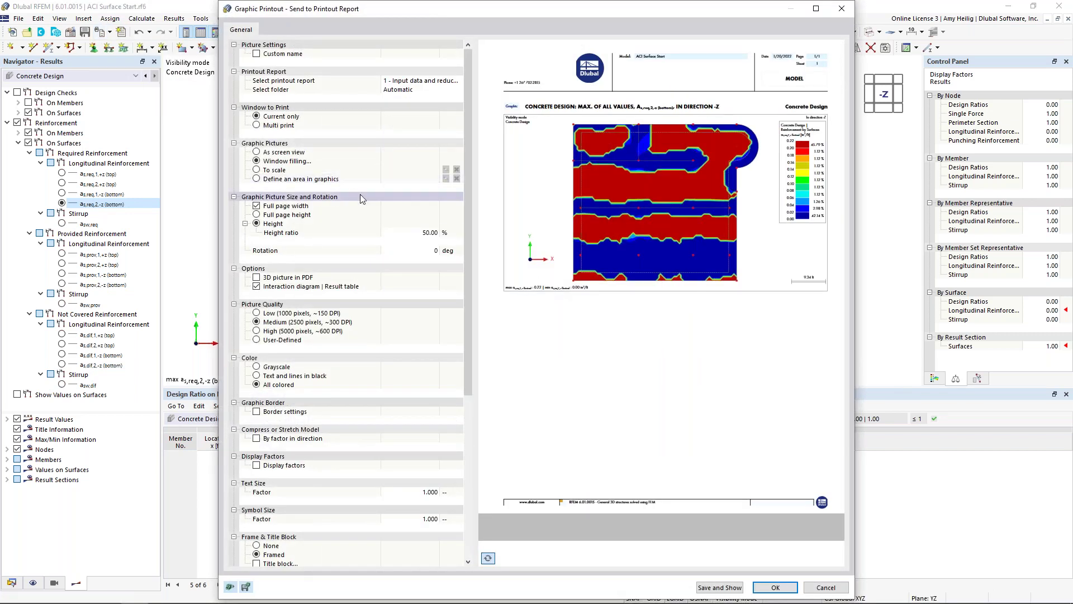
click(263, 217)
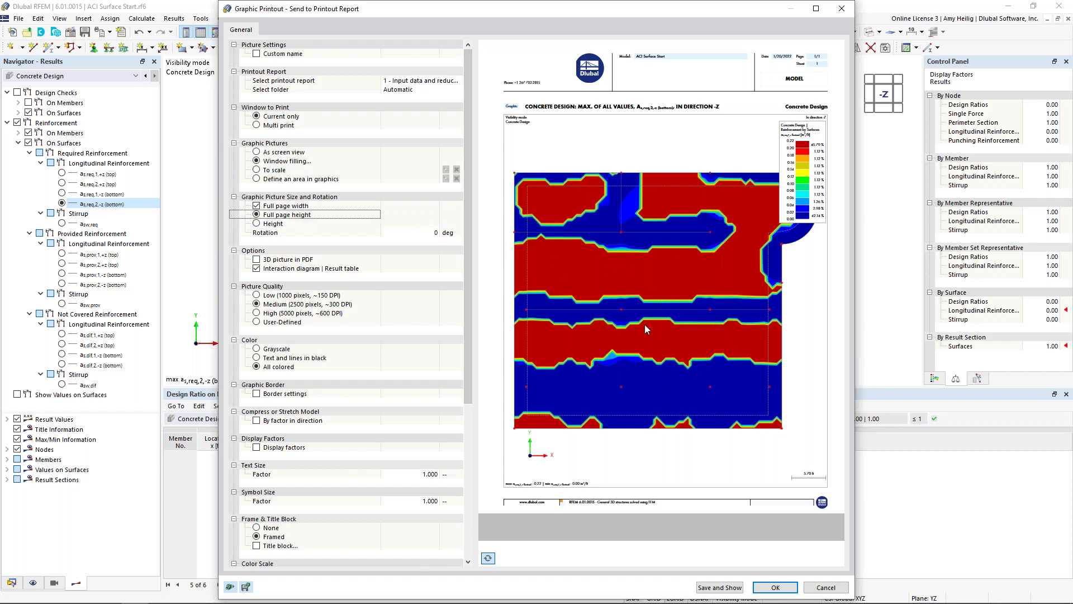
click(256, 126)
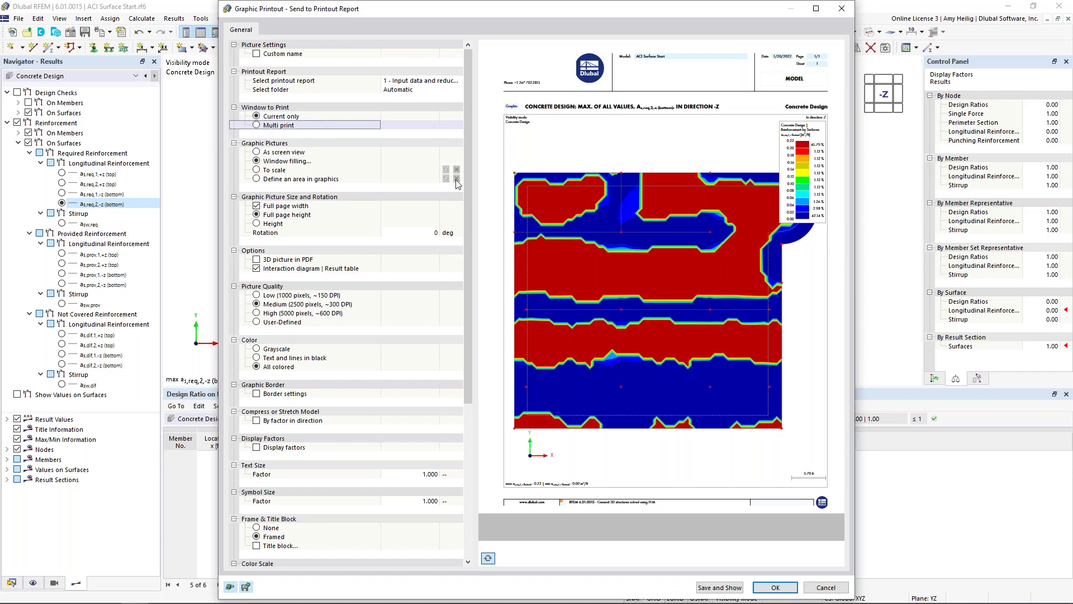
click(267, 126)
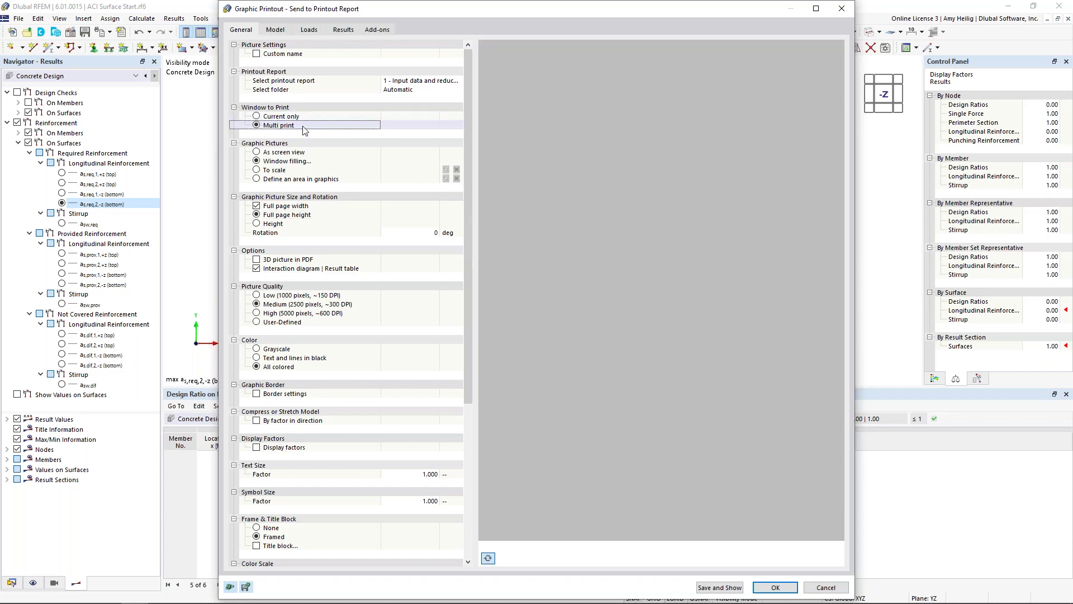
Step: Include the four surface required longitudinal reinforcement graphics, directions 1 and 2 at top and bottom, and send them to the printout report
click(380, 31)
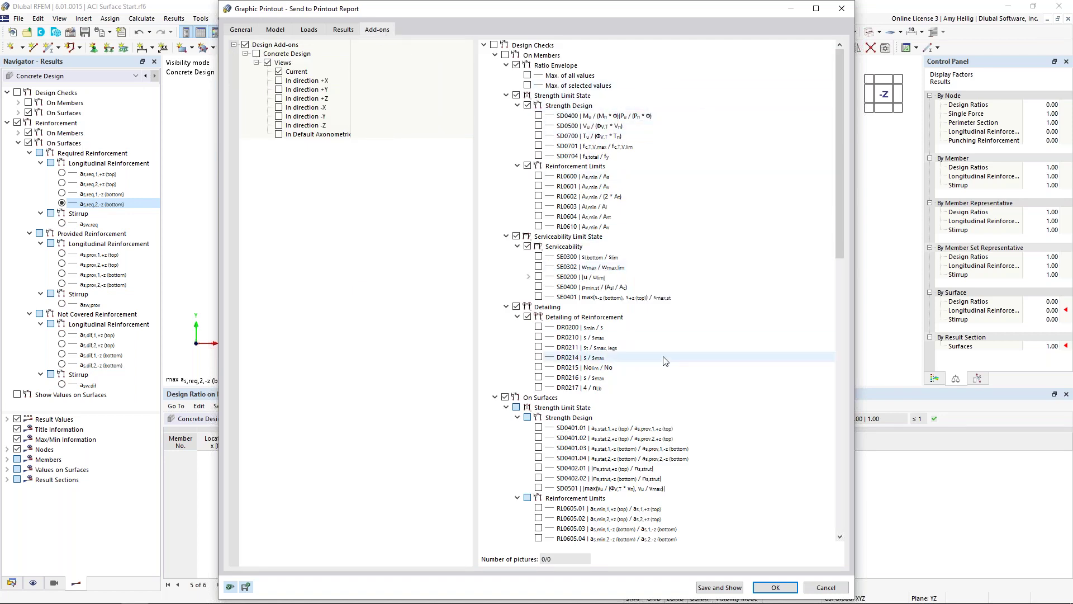
click(494, 55)
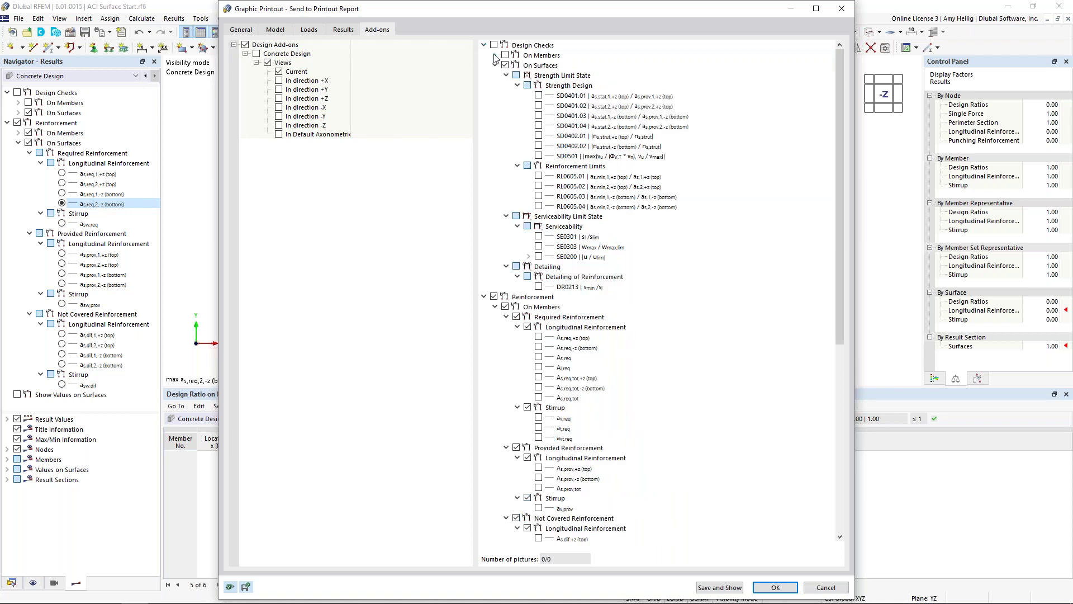
click(495, 65)
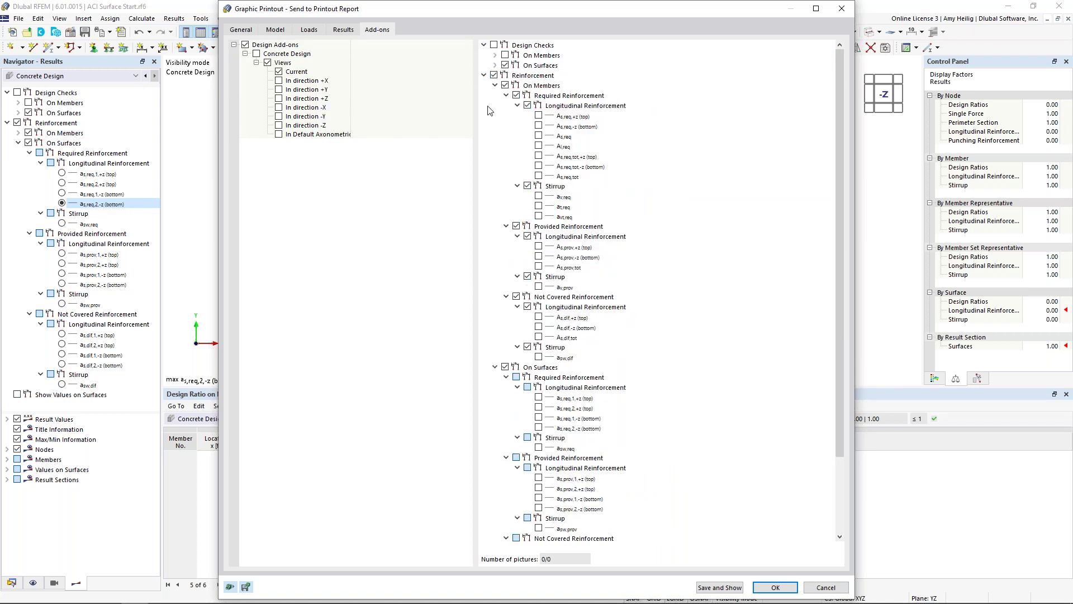
click(495, 85)
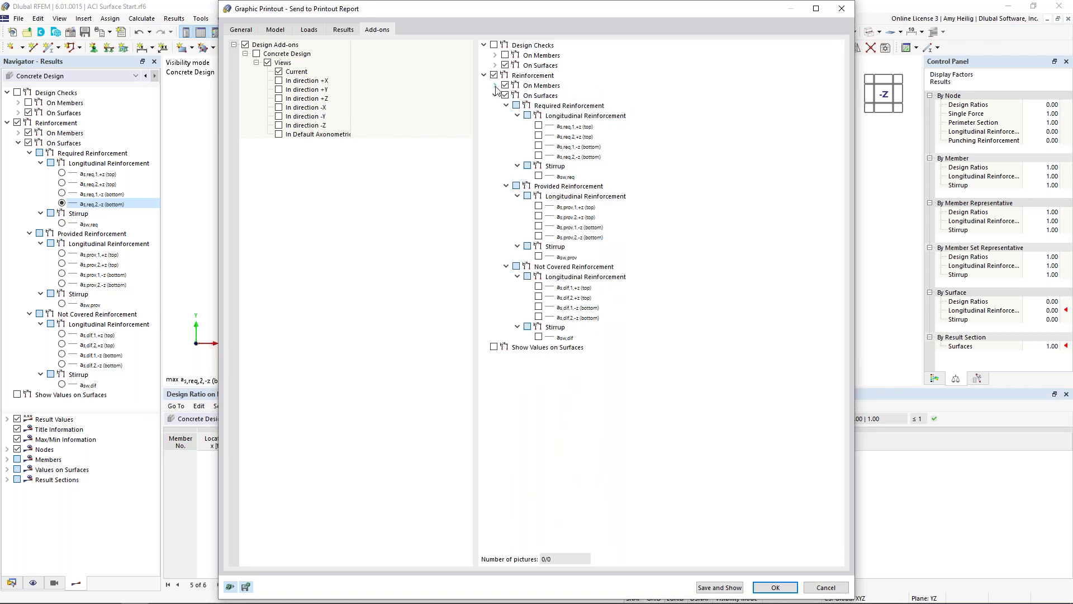
click(538, 126)
click(538, 136)
click(538, 146)
click(538, 156)
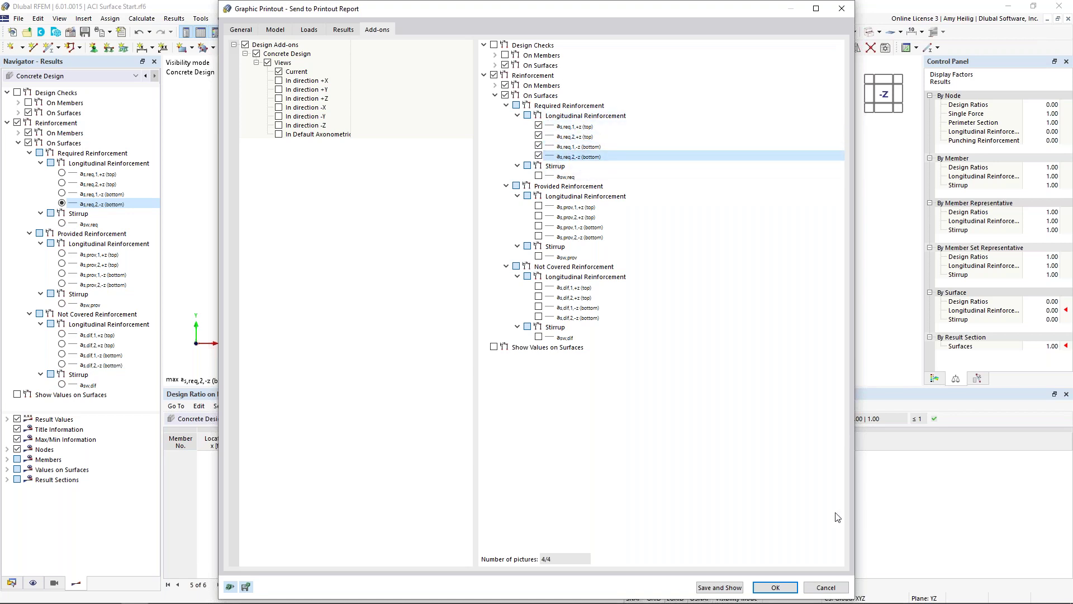
click(791, 586)
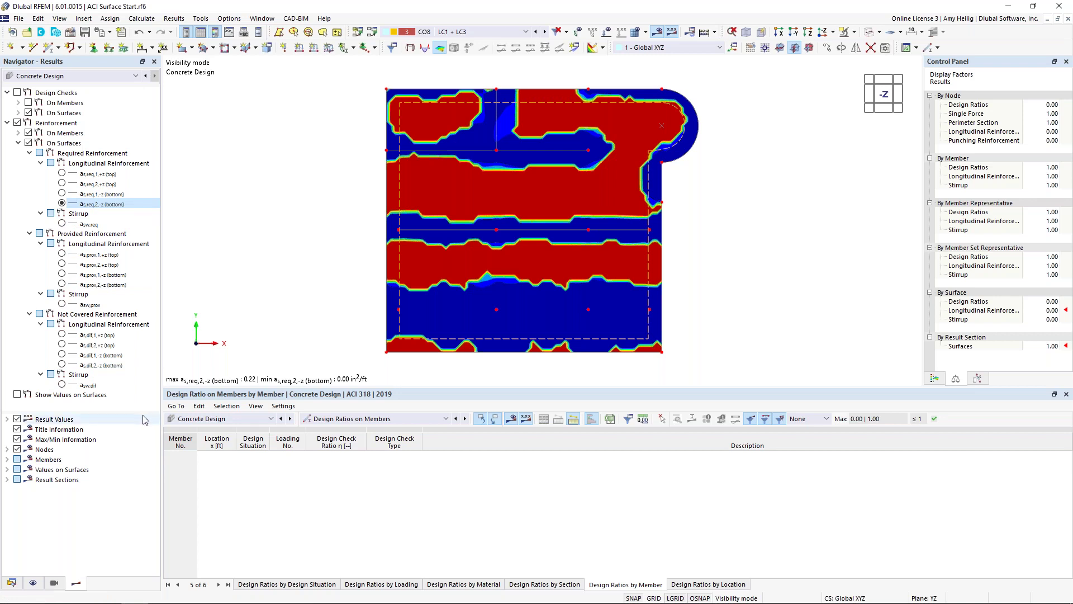
Step: Open the Input data and reduced results printout report from the model's data tree
click(11, 585)
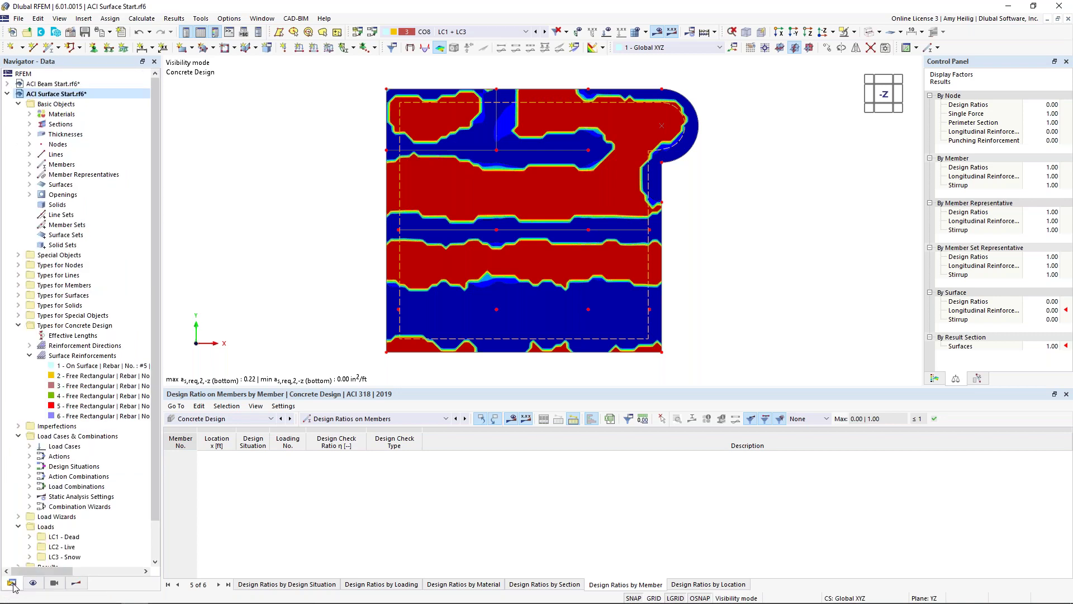
scroll(51, 492, down, 1)
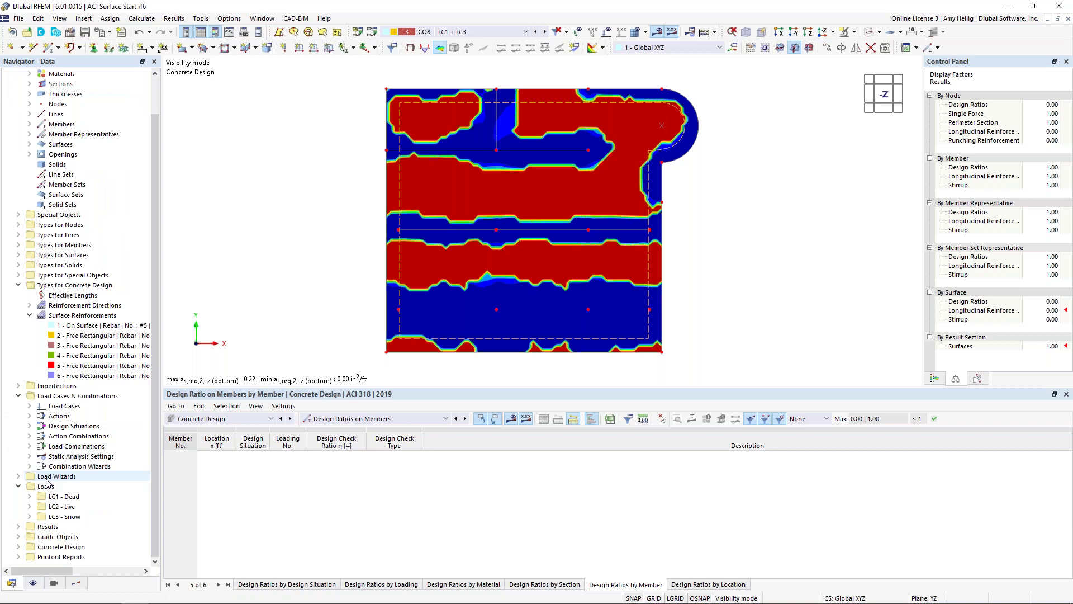
click(18, 557)
click(71, 559)
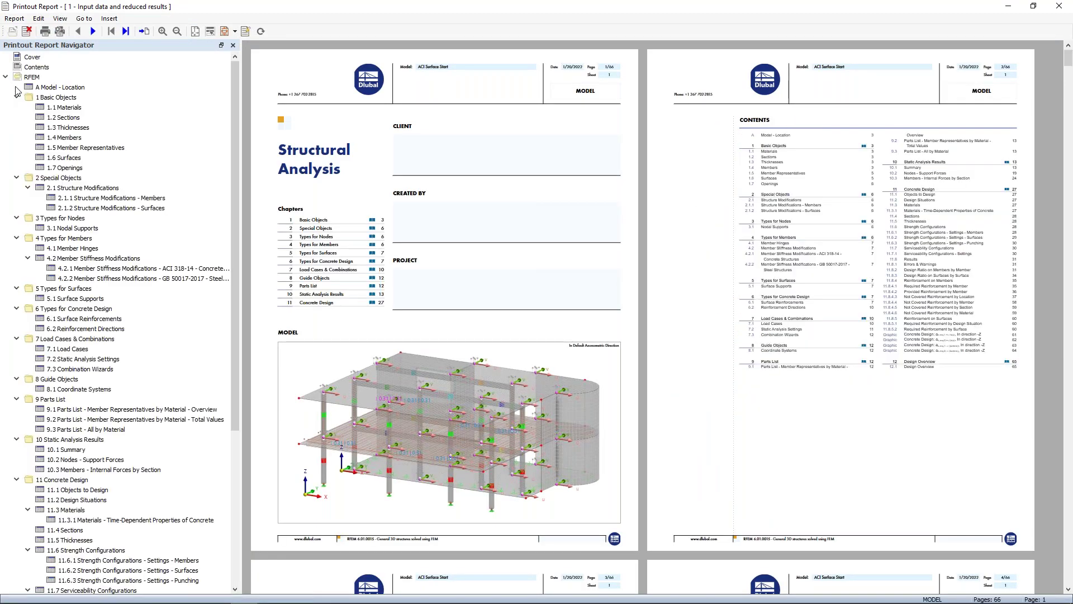
Step: Collapse report chapters 1 to 10, from Basic Objects to Static Analysis Results, leaving the Concrete Design chapter expanded
click(16, 96)
click(16, 107)
click(16, 117)
click(16, 127)
click(16, 137)
click(16, 147)
click(16, 158)
click(17, 168)
click(16, 178)
click(16, 188)
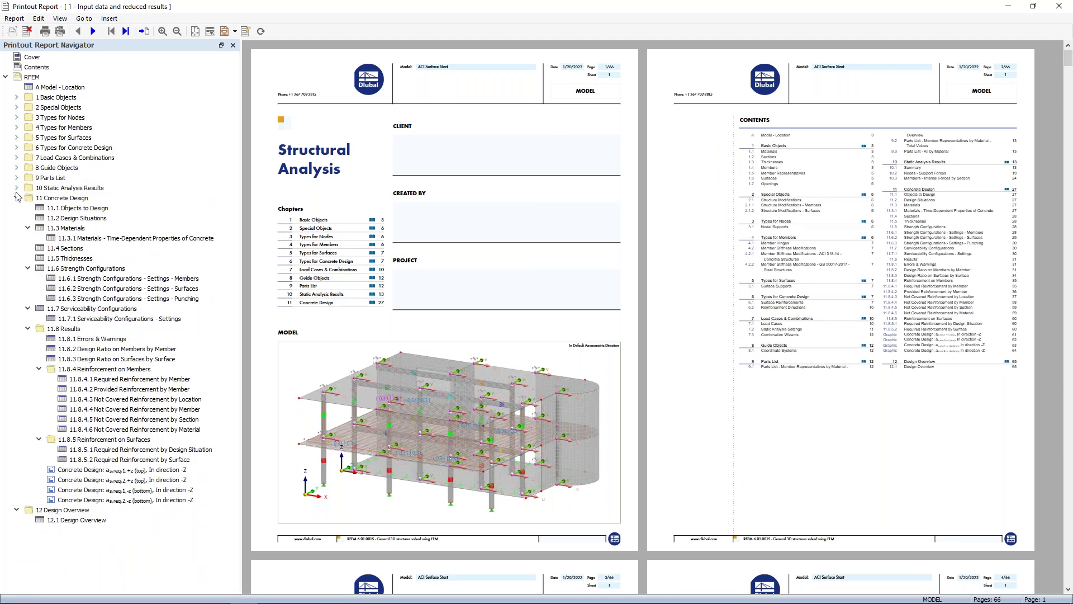
click(16, 197)
click(17, 198)
Step: Browse the report's contents, member and surface pages, and go to the Concrete Design graphic for required reinforcement direction 1 top
scroll(578, 264, down, 1)
ctrl+scroll(470, 240, up, 1)
scroll(469, 239, down, 8)
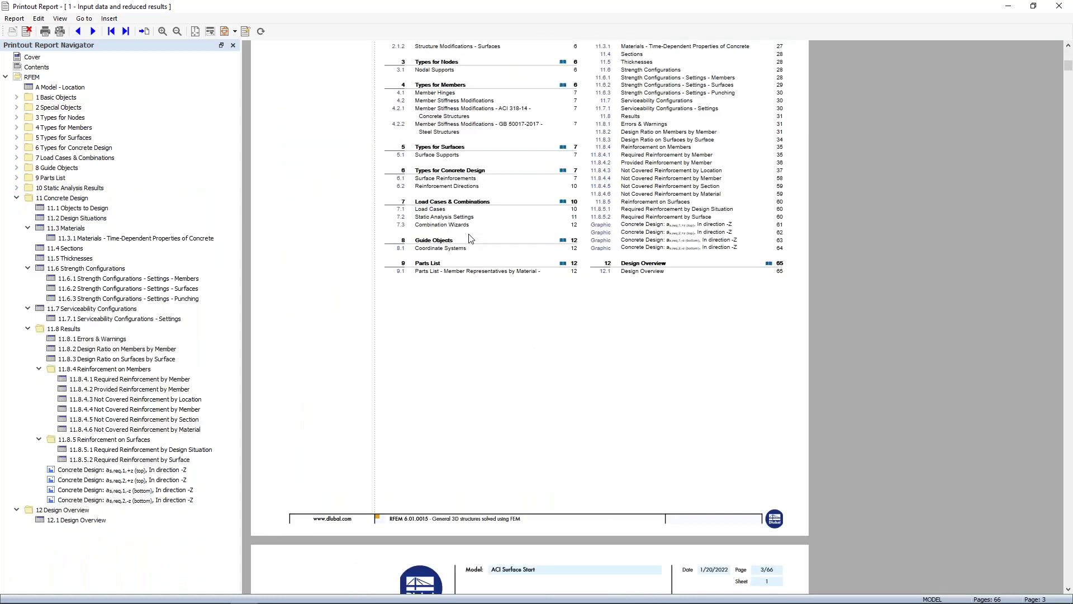
scroll(470, 239, down, 15)
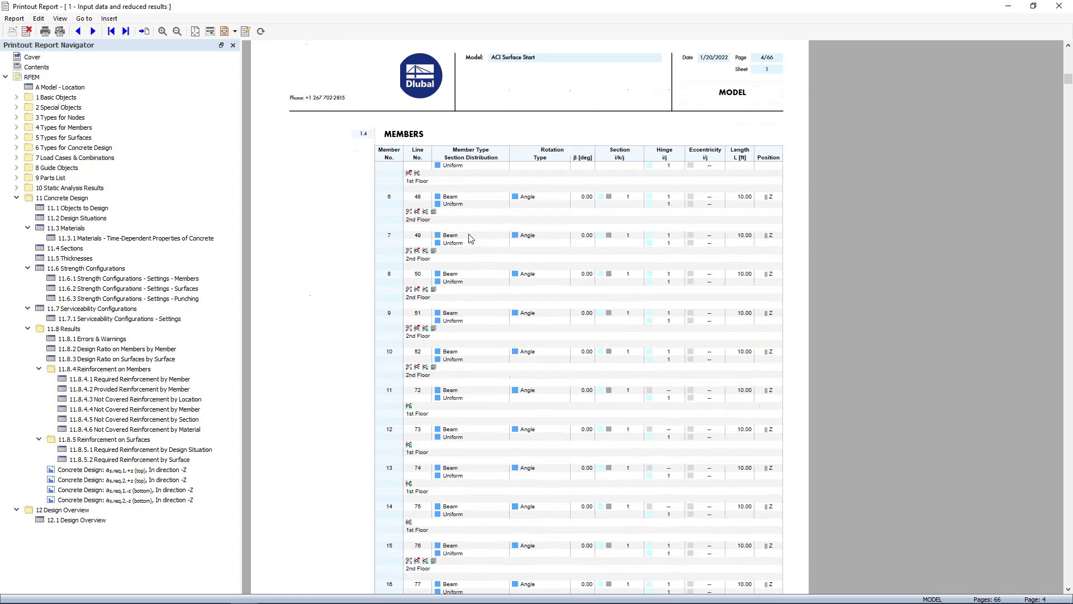
scroll(469, 240, down, 15)
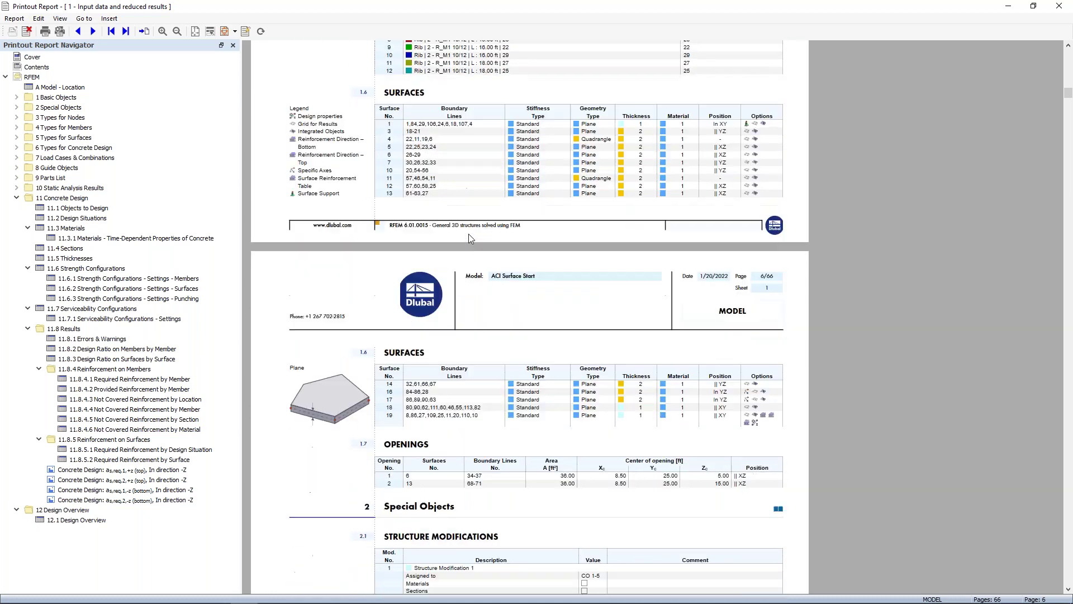
click(175, 471)
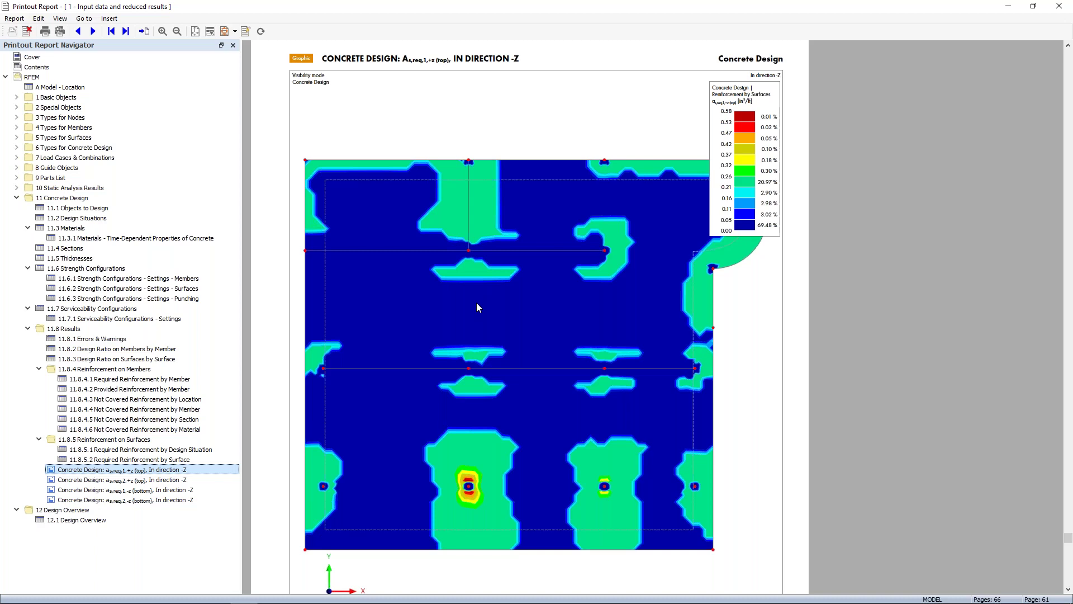
Step: Examine the four report pages showing required surface reinforcement in directions 1 and 2, top and bottom
ctrl+scroll(476, 303, down, 2)
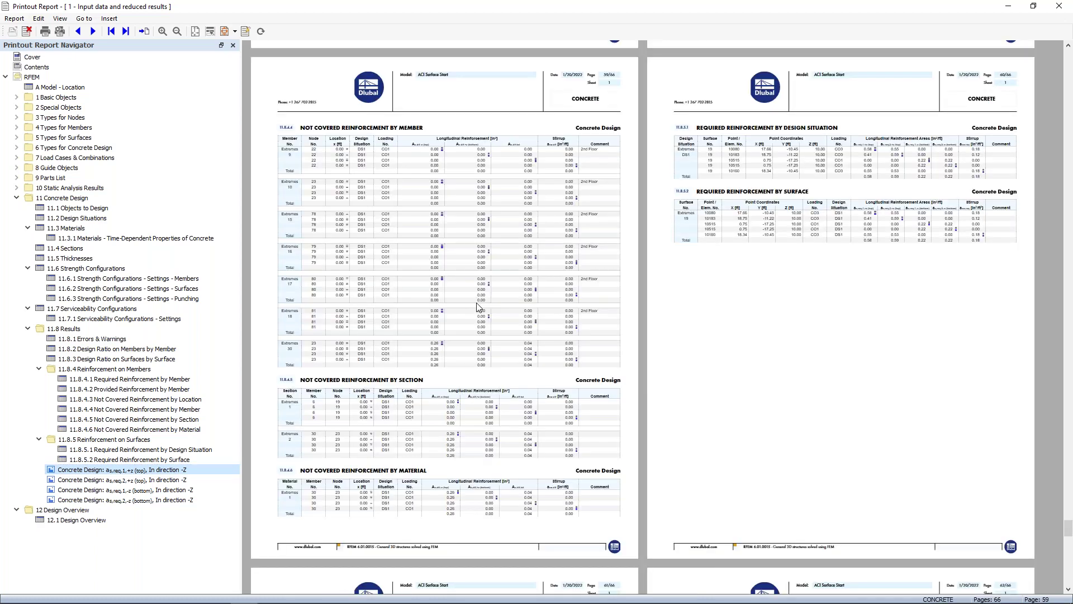
scroll(476, 305, down, 12)
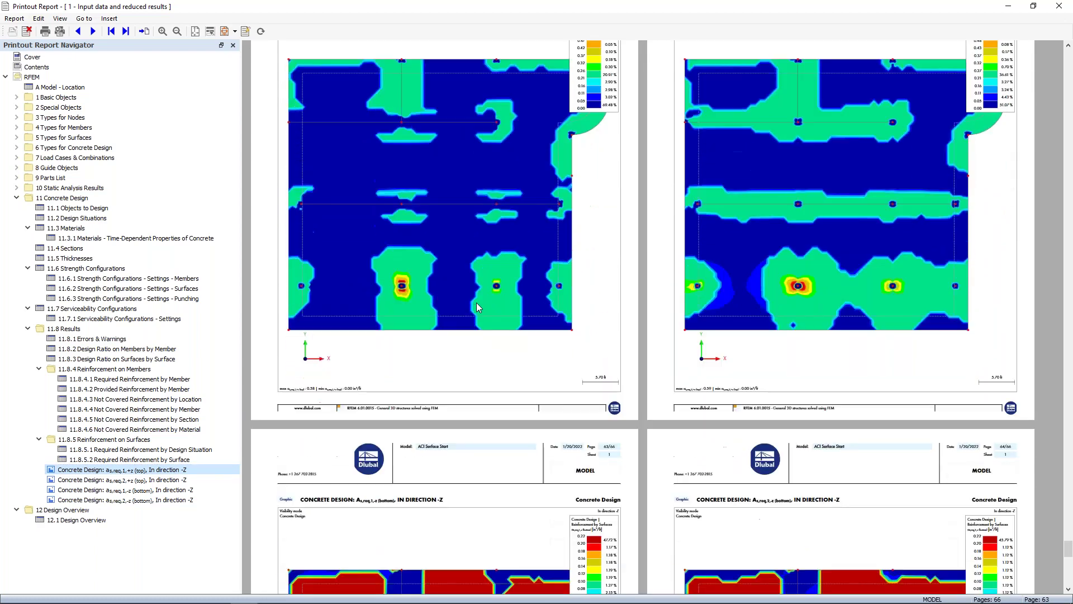
scroll(476, 302, down, 5)
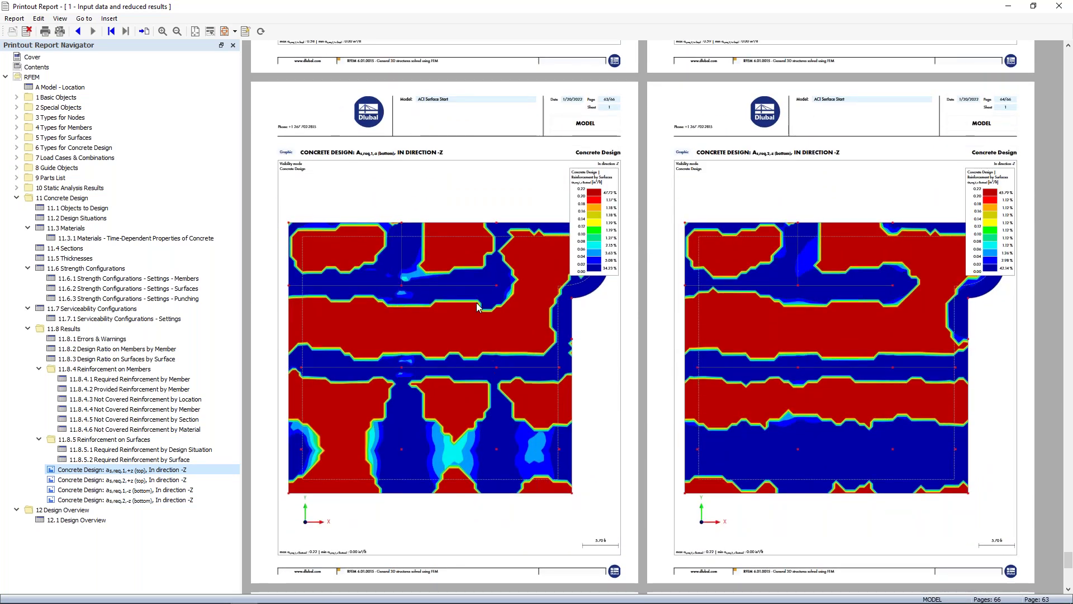
scroll(498, 277, up, 5)
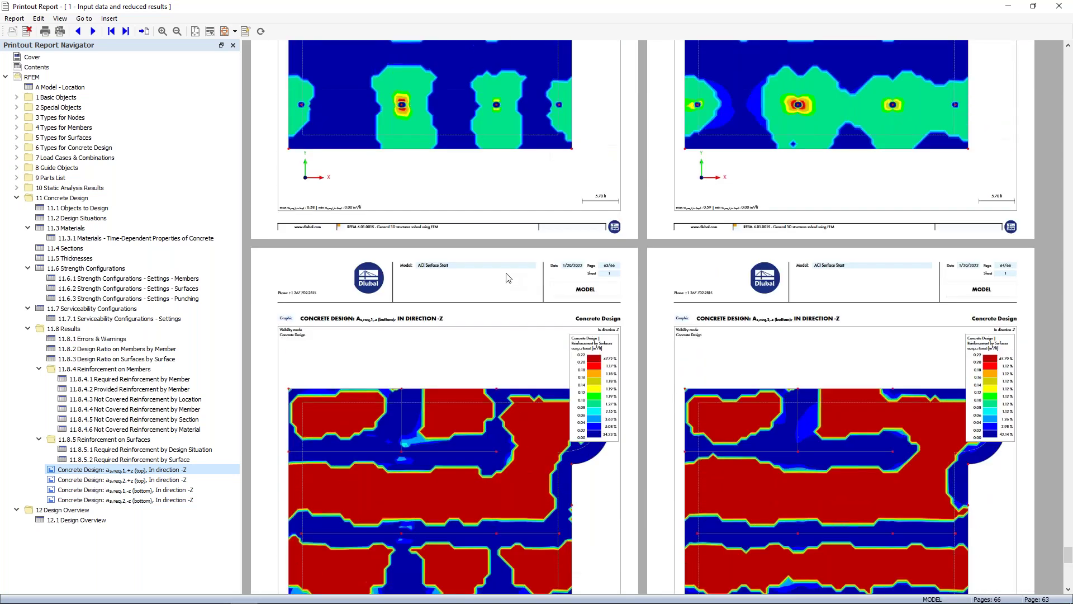
scroll(508, 277, up, 2)
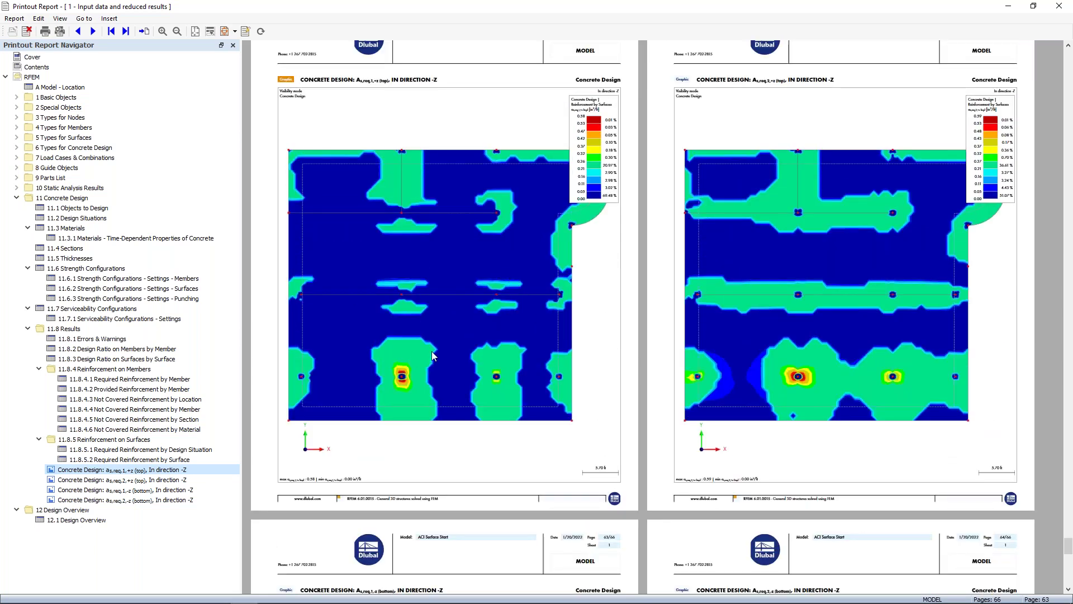
scroll(431, 351, up, 1)
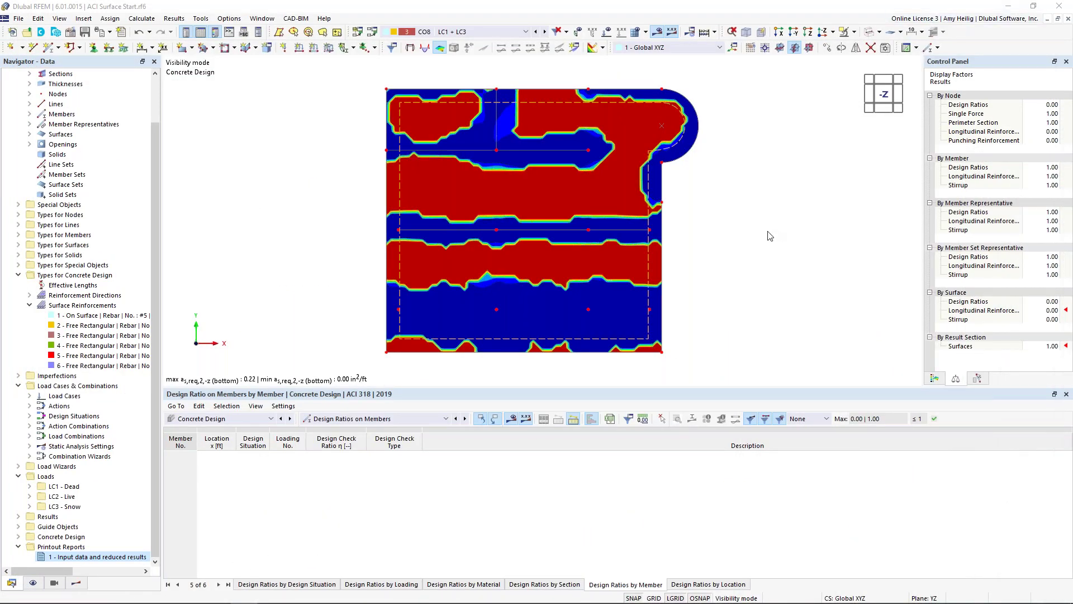
Step: Cancel the visibility mode to show the whole model and turn off the Concrete Design reinforcement results
click(853, 33)
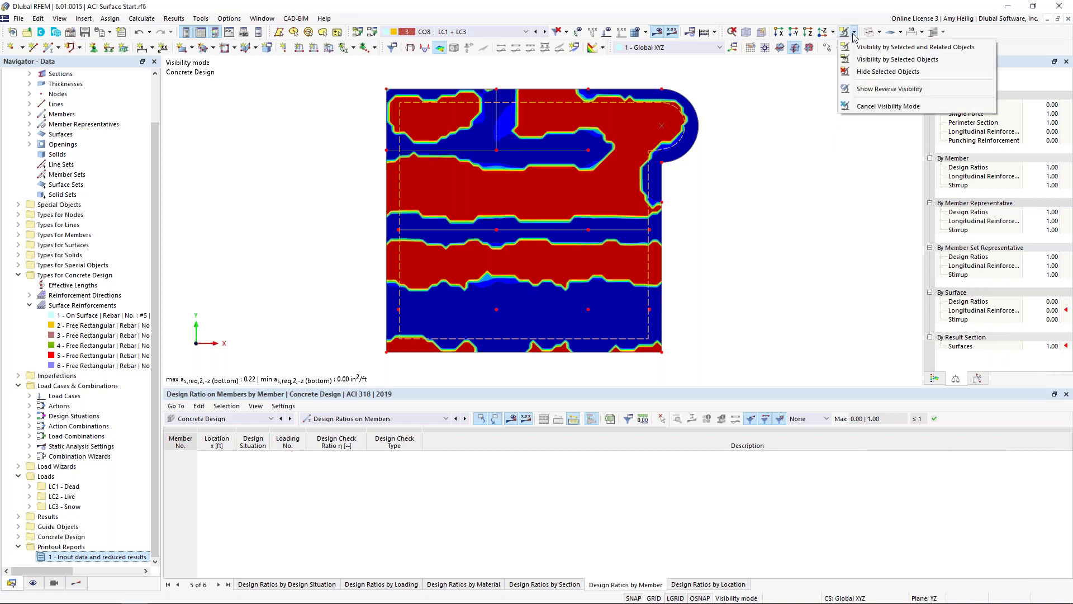
click(878, 108)
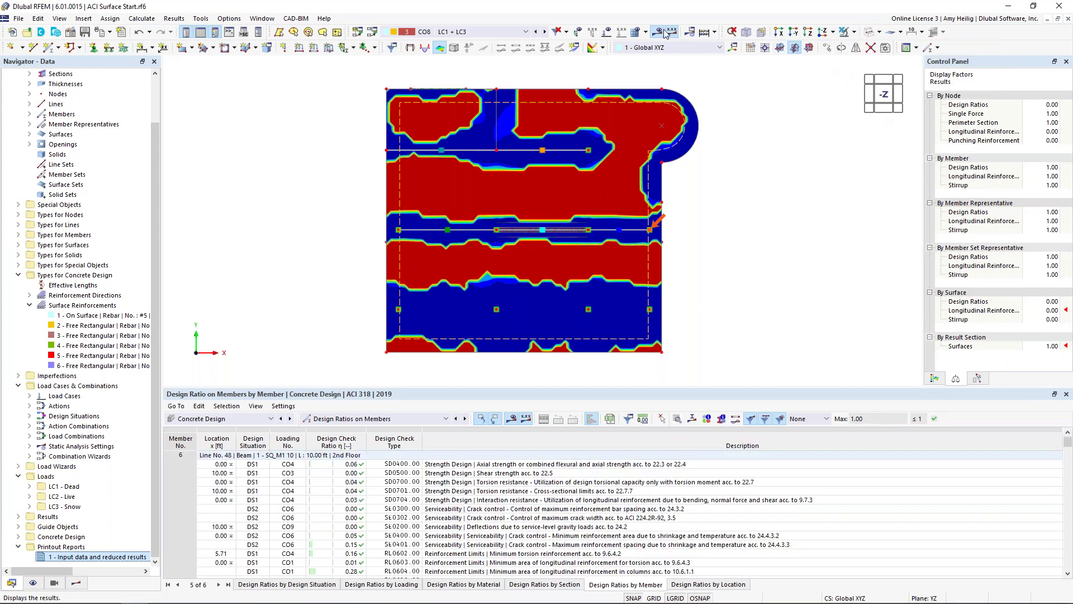
click(76, 582)
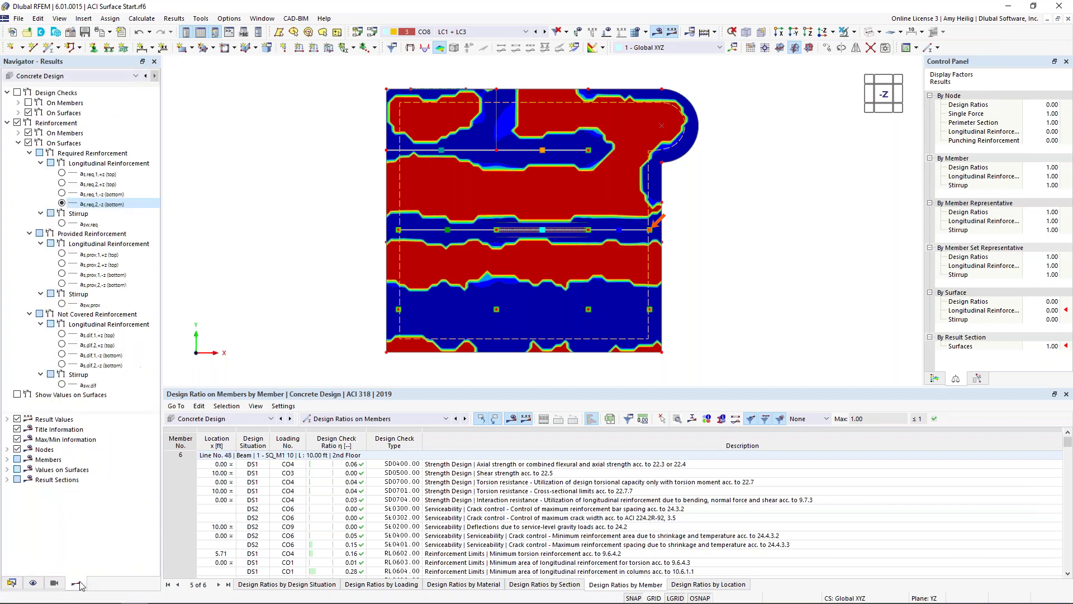
click(18, 122)
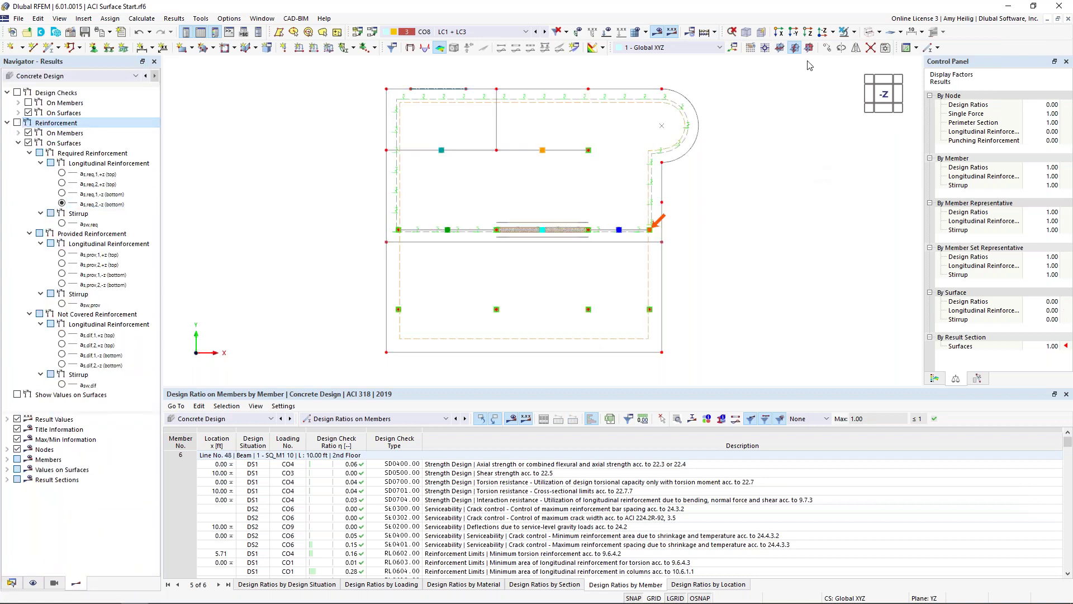
Step: In isometric view, isolate the rib member under the second-floor slab using visibility by selected and related objects
click(755, 35)
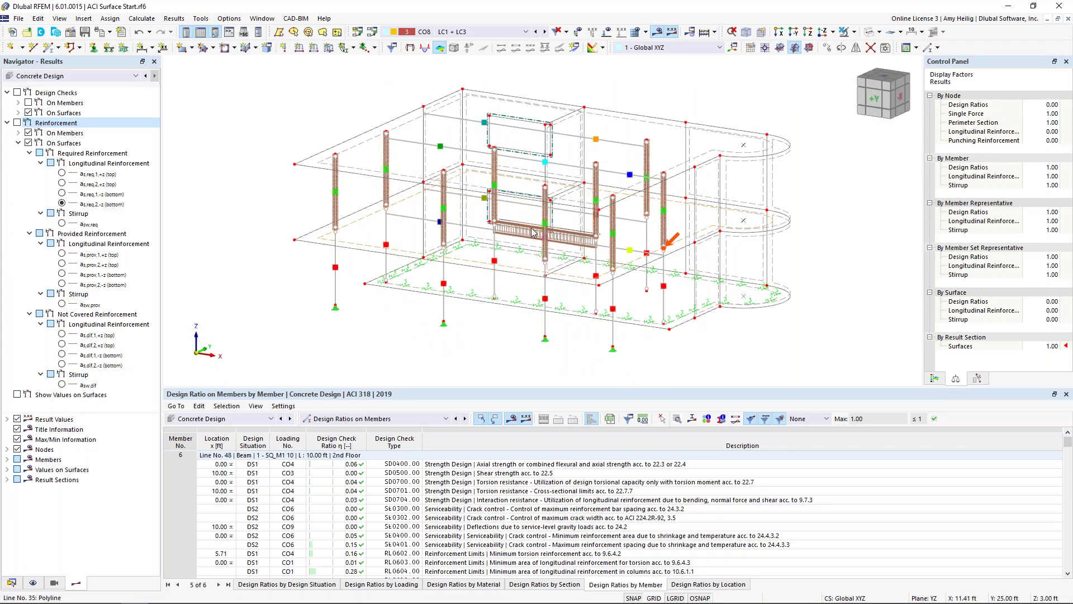
click(525, 239)
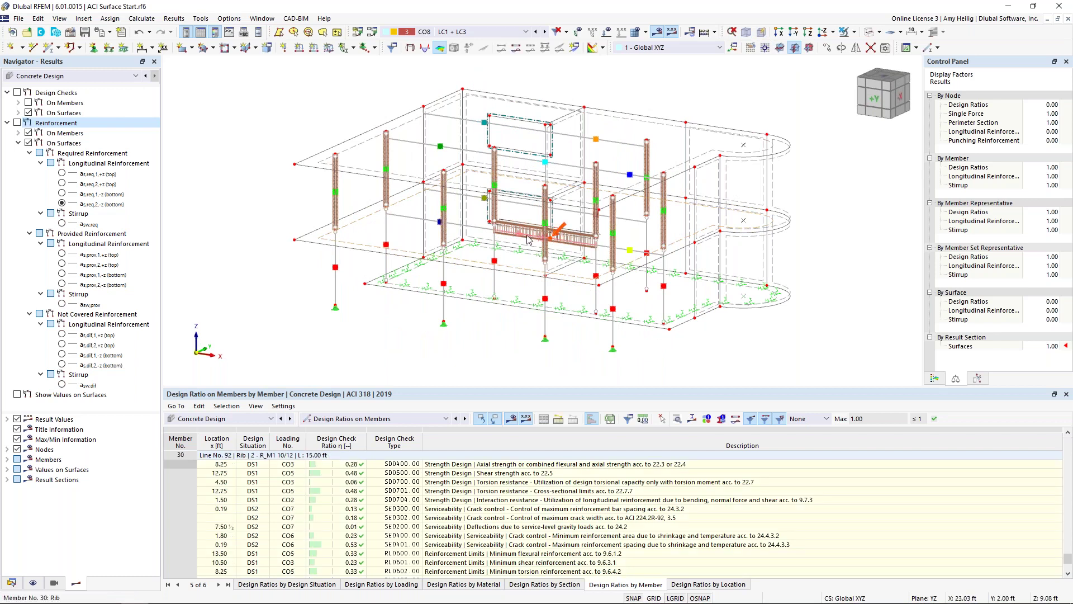
click(854, 32)
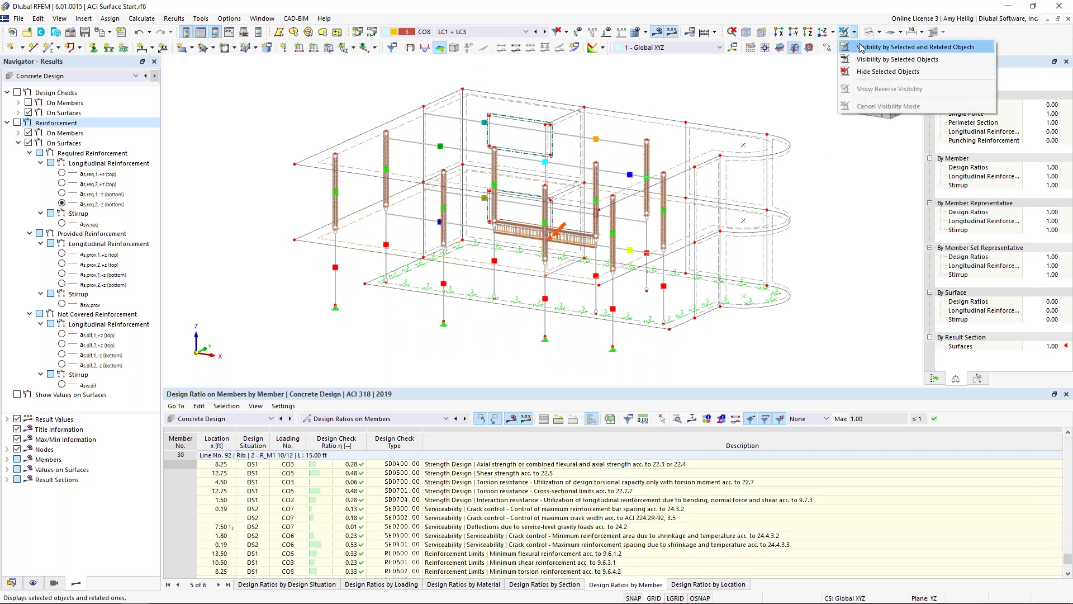
click(861, 48)
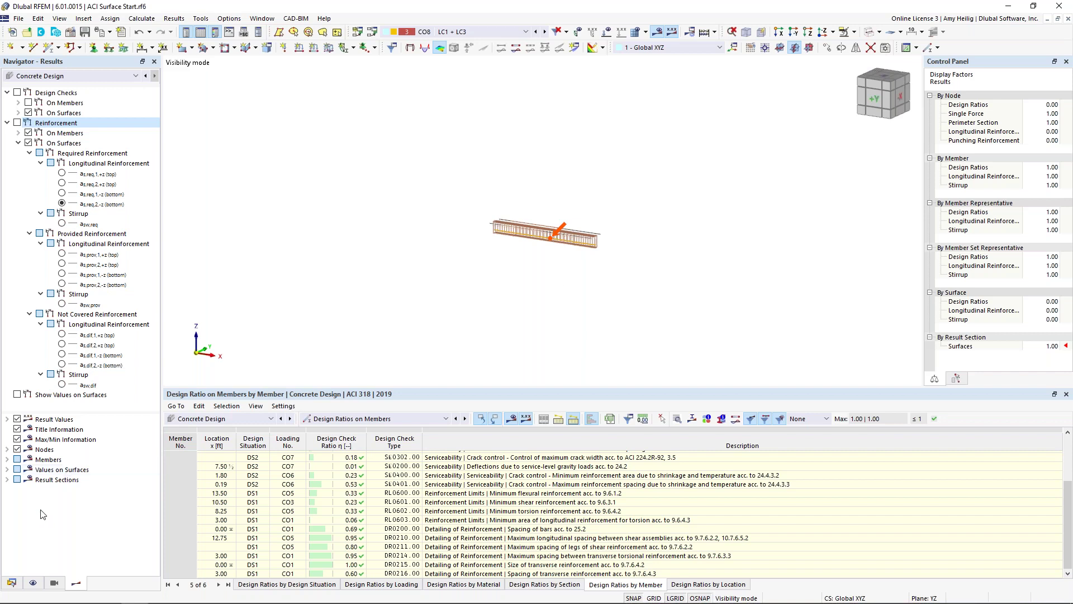
Step: Hide the member reinforcement display and view the isolated rib in the Y-direction
click(33, 583)
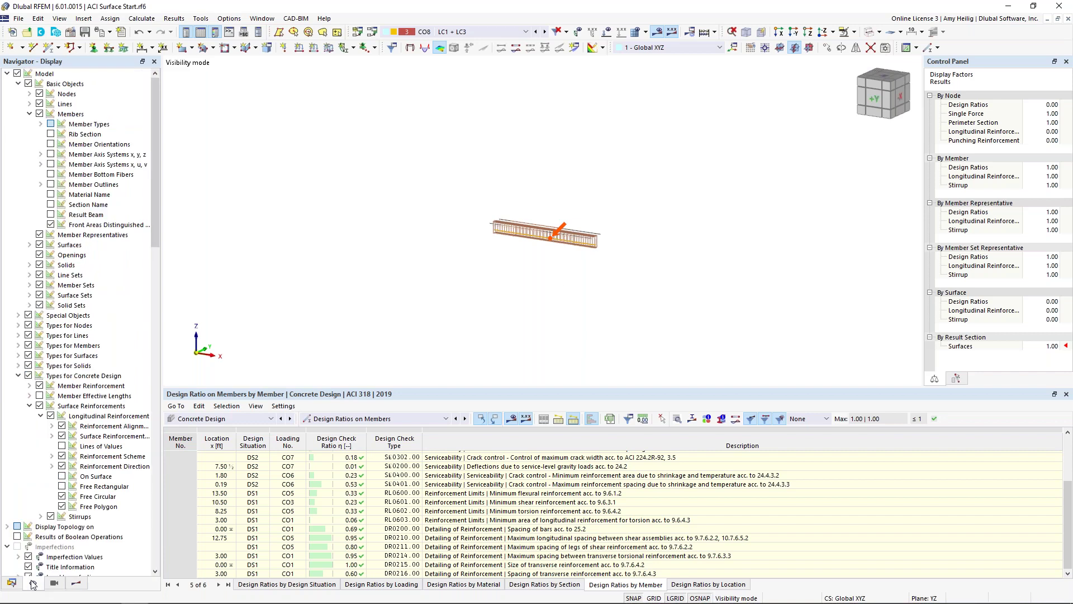
click(39, 386)
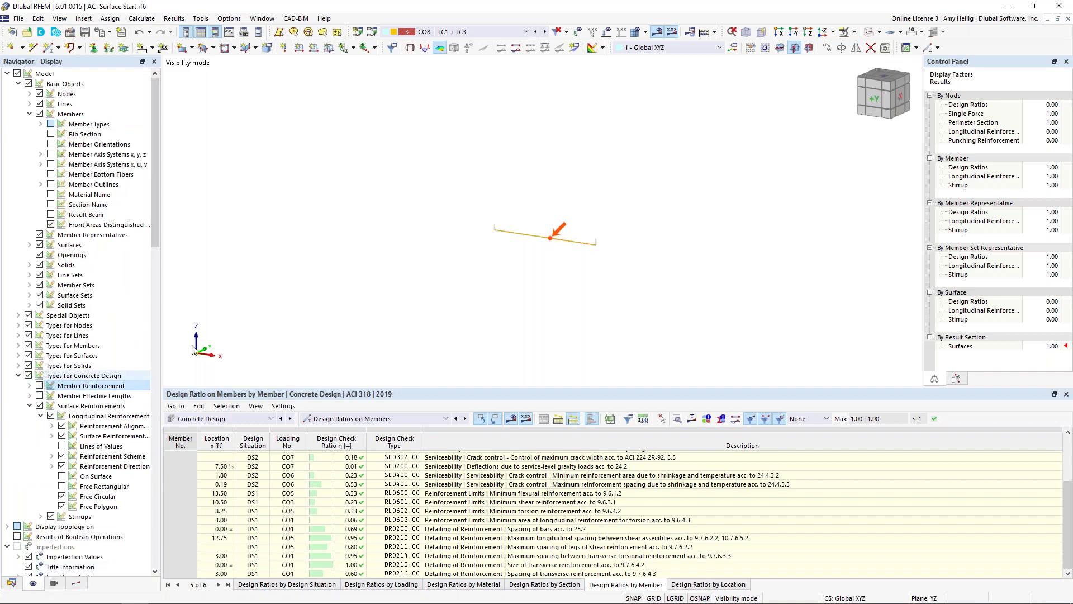
click(833, 32)
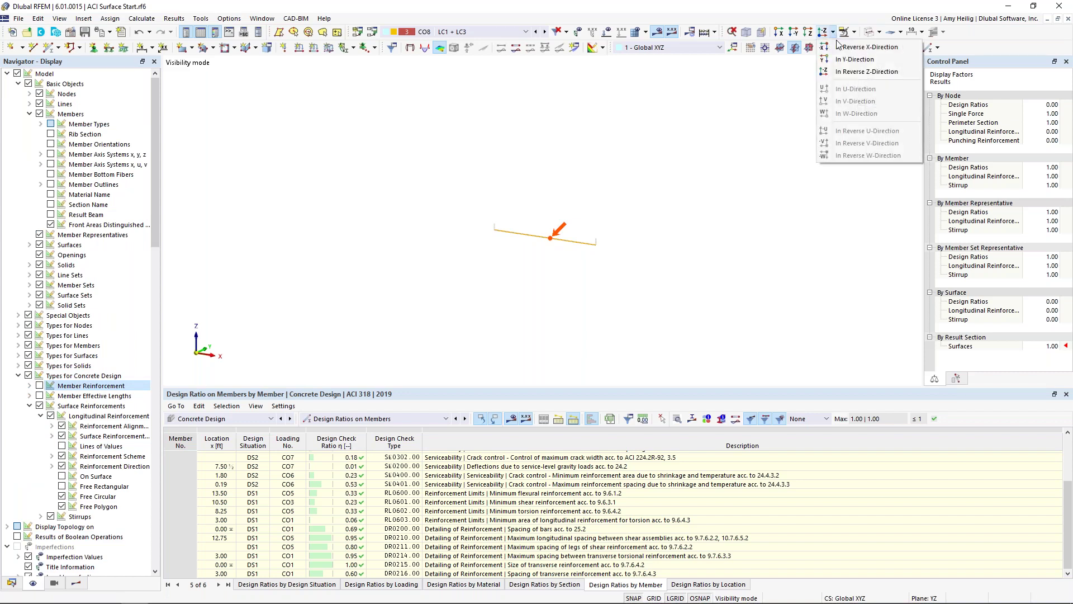
click(838, 61)
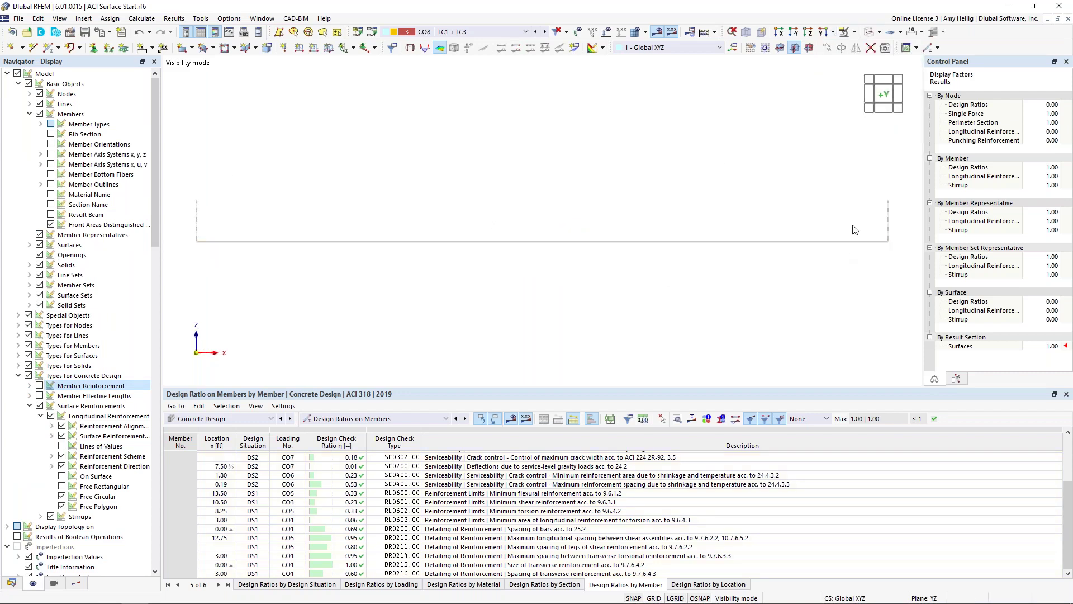
Step: Display the rib's SD0400, SD0500 and SD0700 strength design checks with the ratio envelope turned off, and show their color legend
click(76, 583)
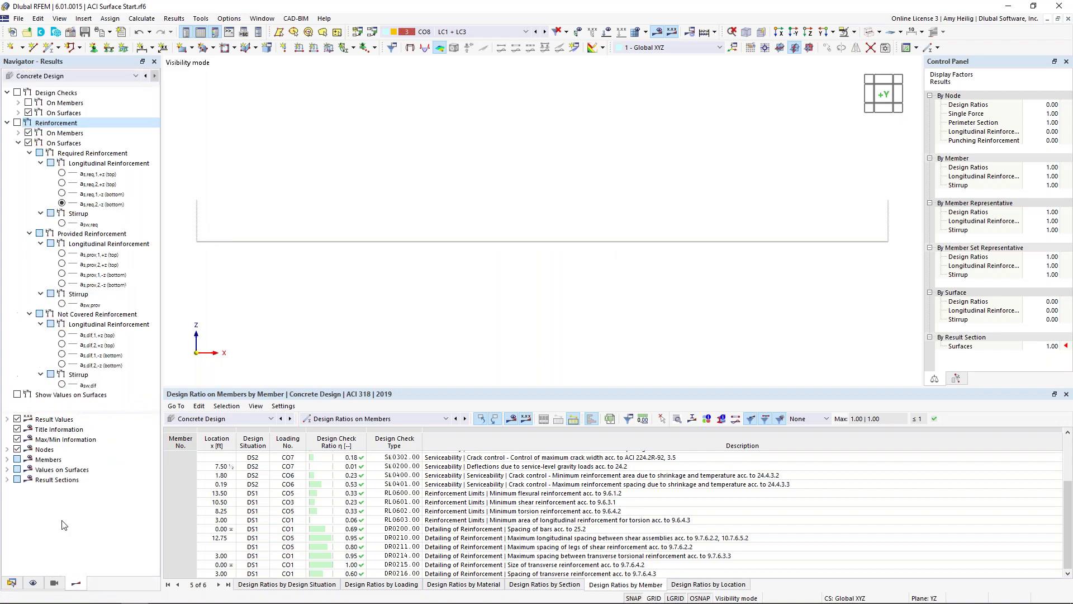
click(18, 103)
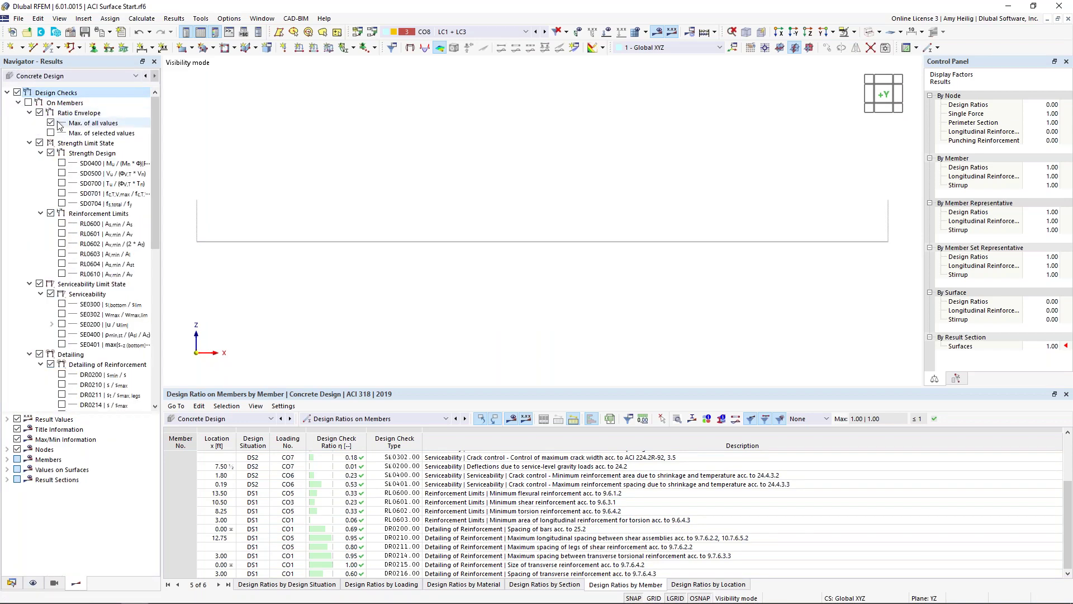
click(39, 113)
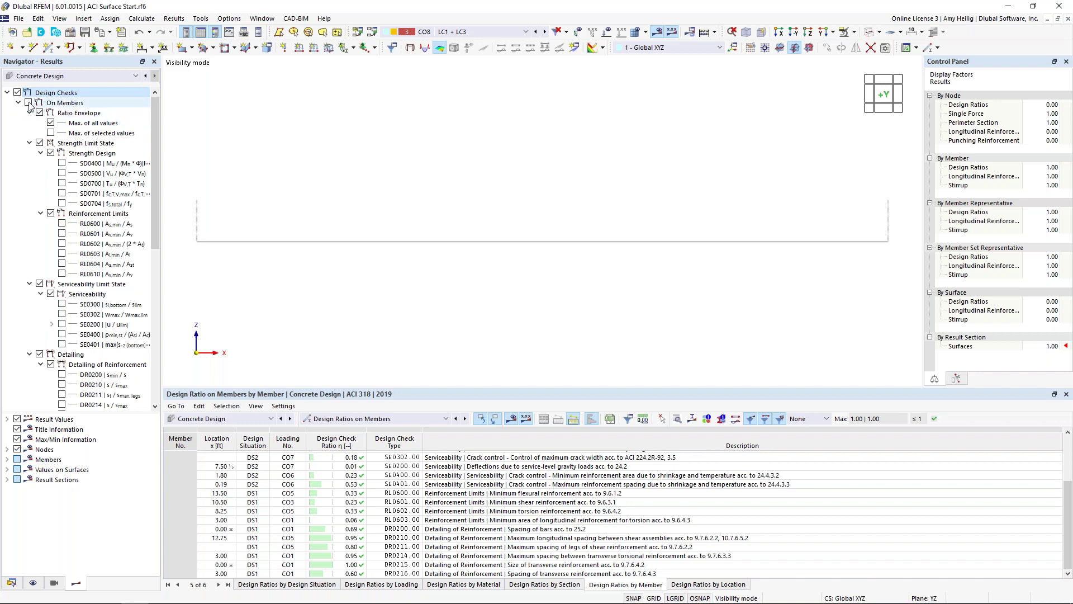
click(39, 113)
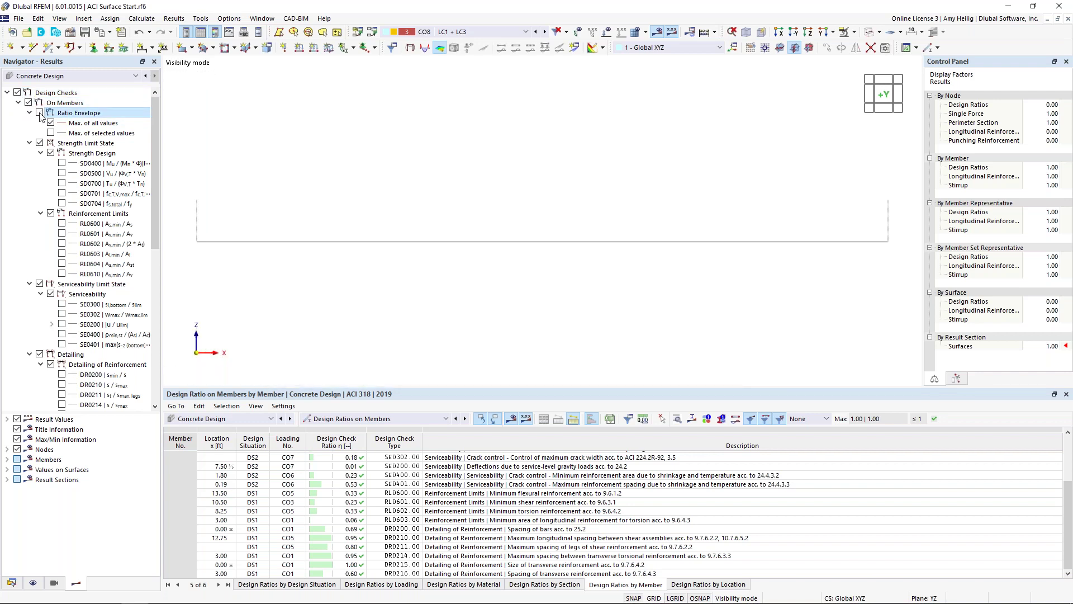
click(62, 162)
click(61, 173)
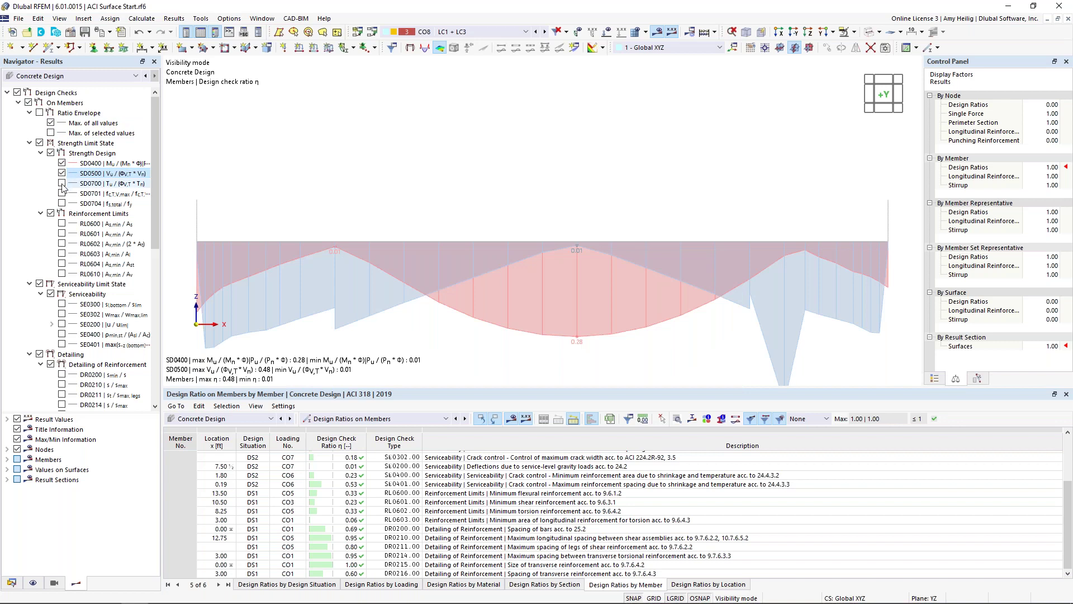
click(62, 183)
scroll(548, 298, down, 2)
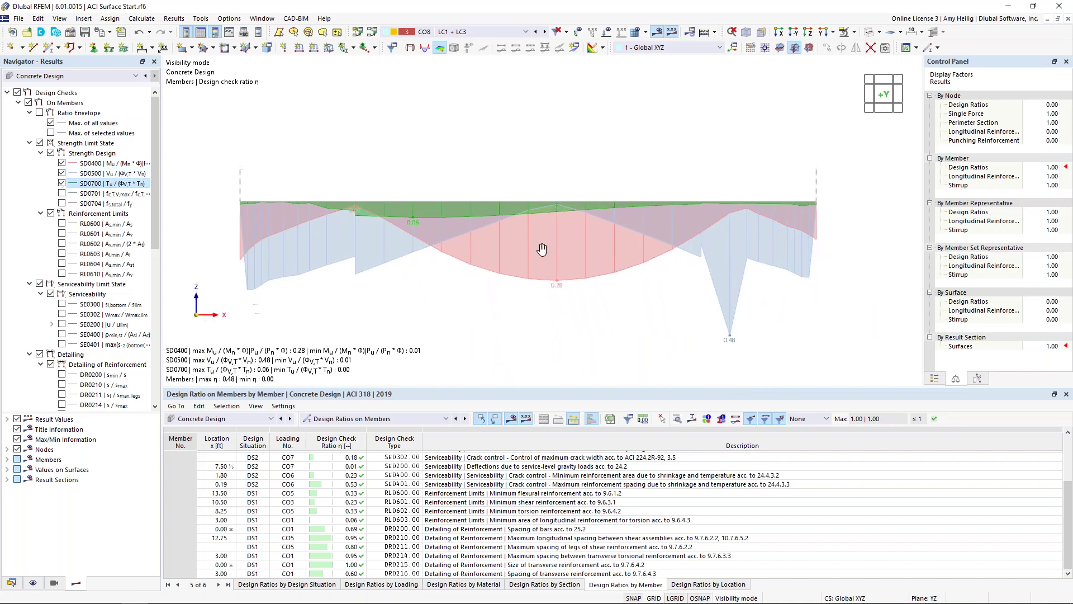
click(935, 379)
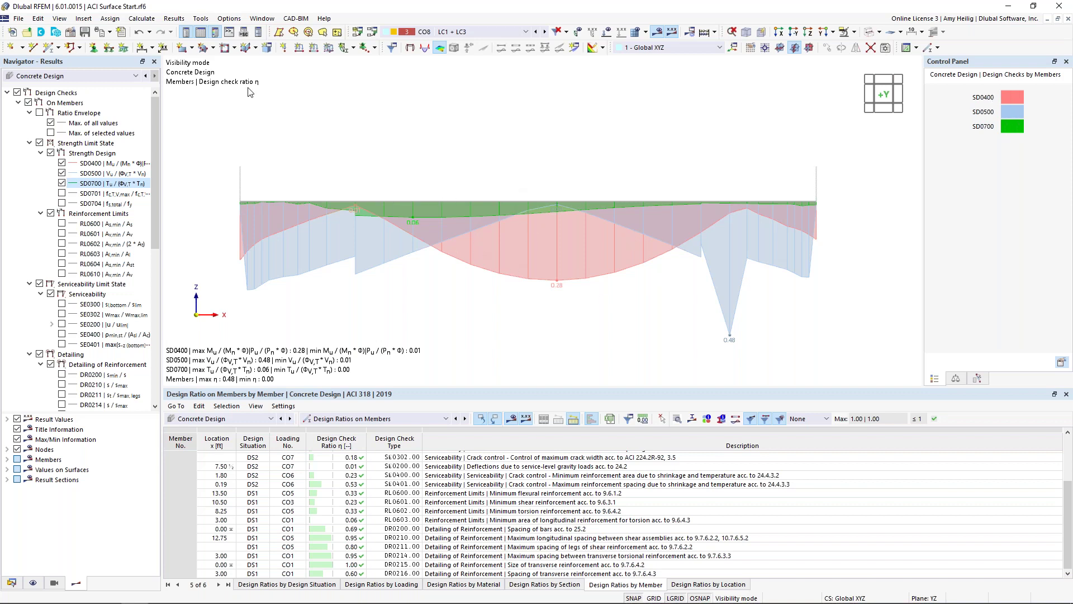
Step: Send the rib design check graphic to the printout report, printing the current window only at a 50% height ratio
click(110, 32)
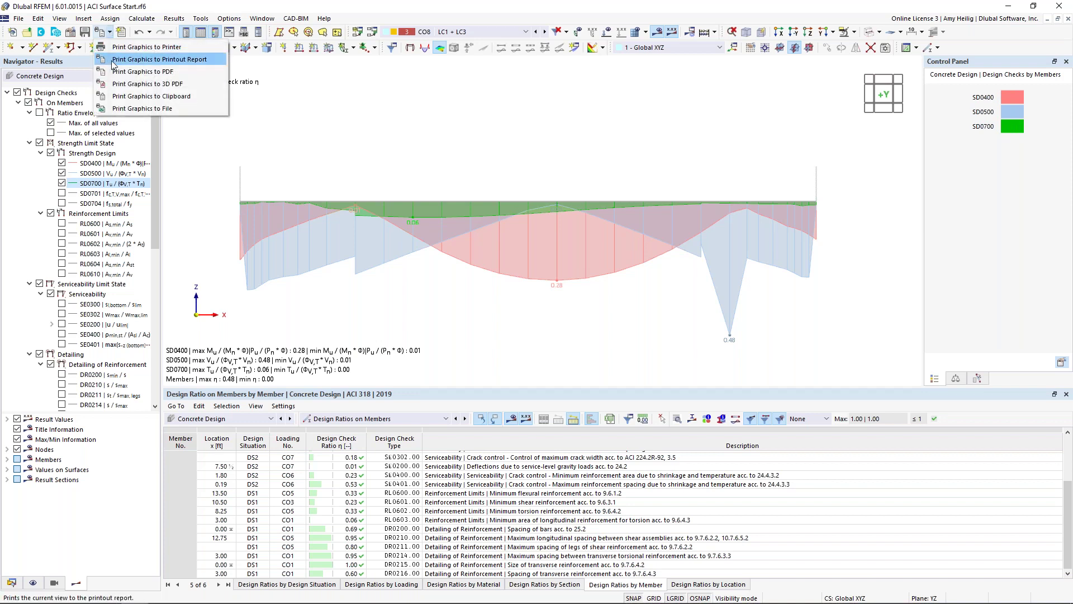
click(113, 60)
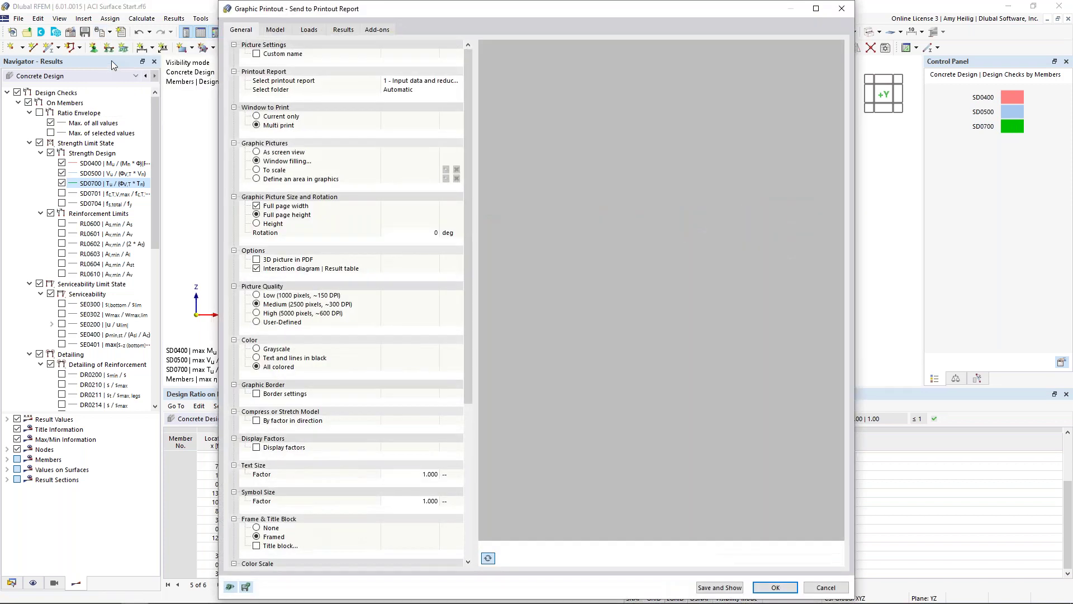
click(259, 116)
click(295, 120)
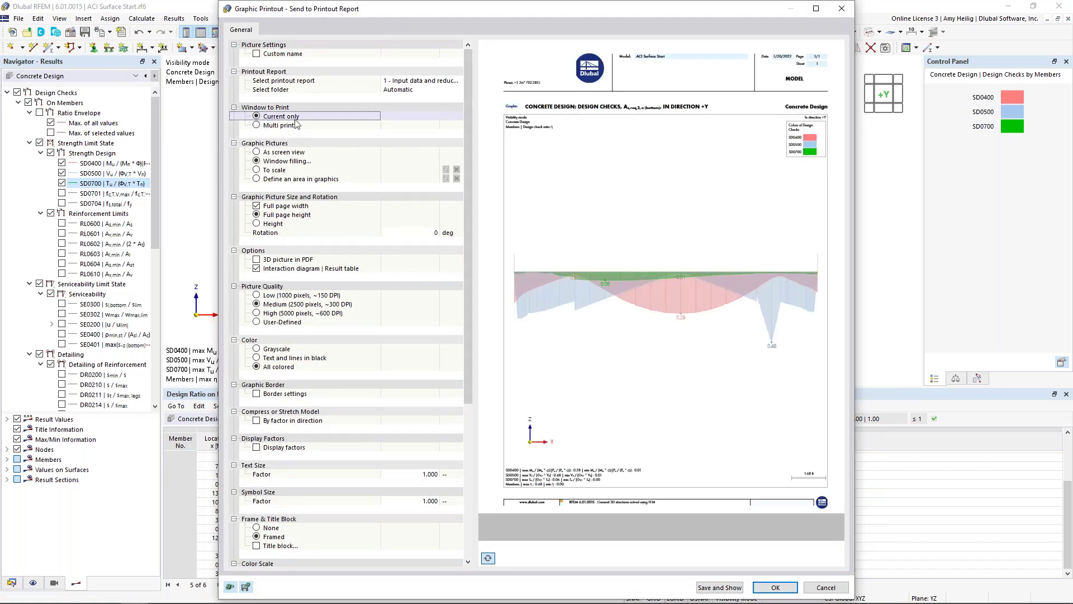
click(256, 224)
click(256, 224)
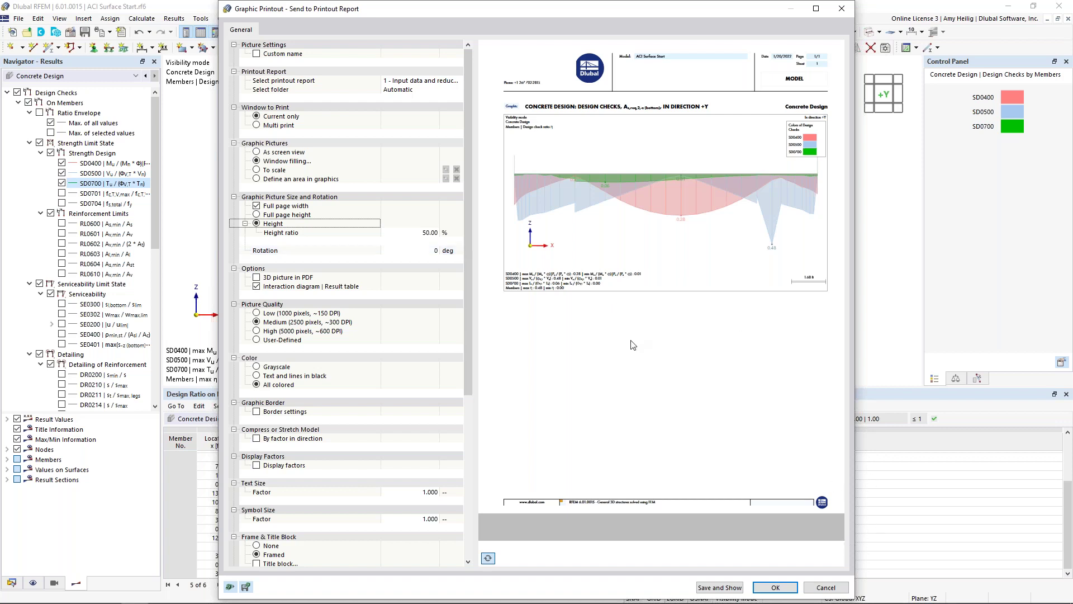
click(788, 590)
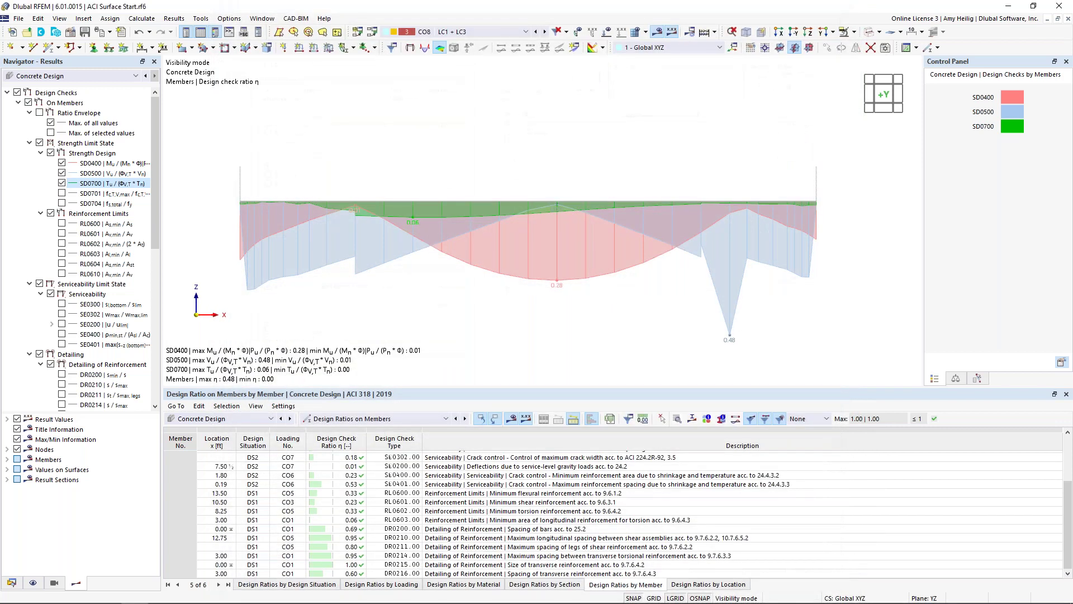
Step: Return to the printout report and go to the rib's Design Checks graphic in the Concrete Design chapter
drag(1072, 5, 511, 19)
double_click(511, 20)
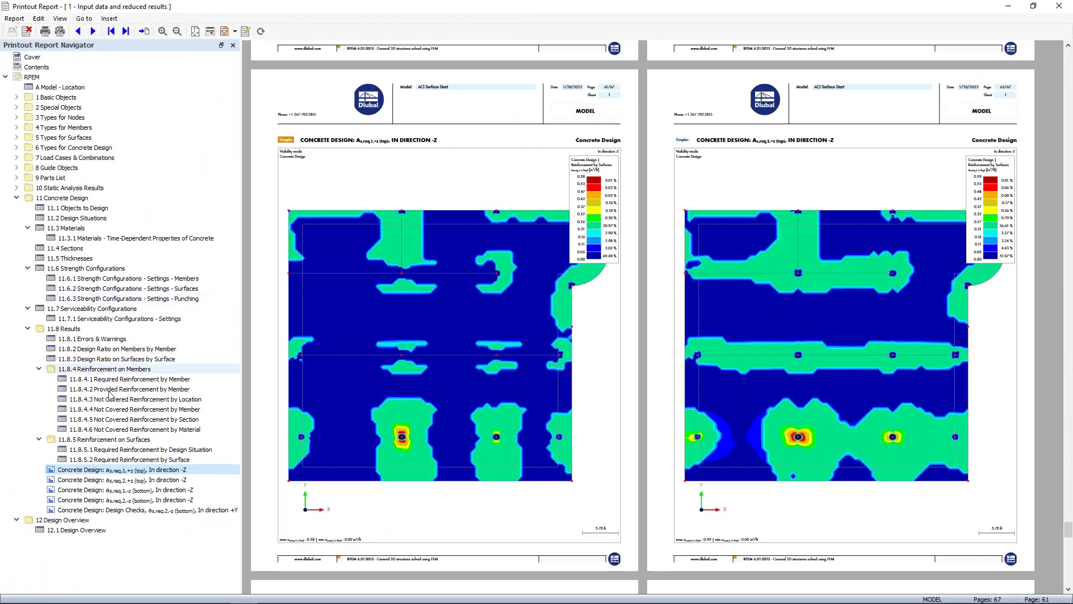
click(189, 511)
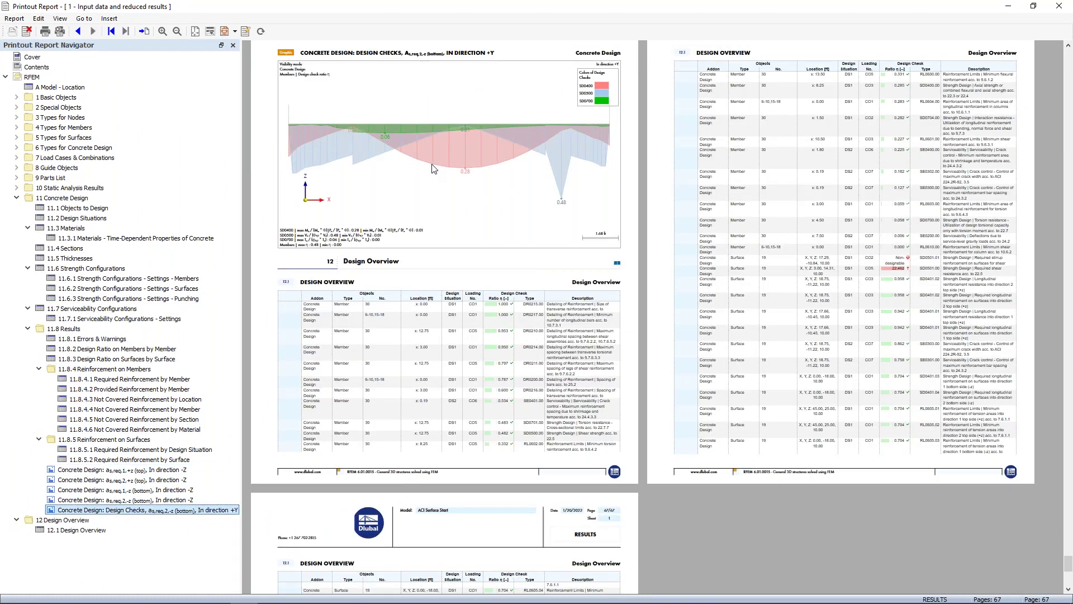
Step: Create a child folder named "Surface Graphics" under the Concrete Design chapter of the report
click(82, 199)
right_click(82, 199)
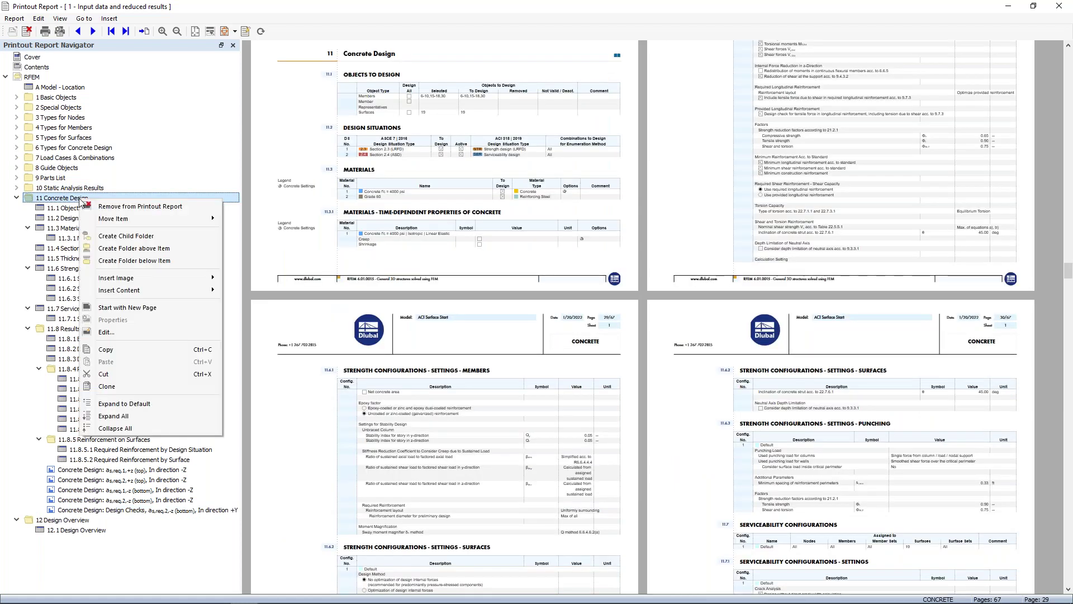
click(114, 237)
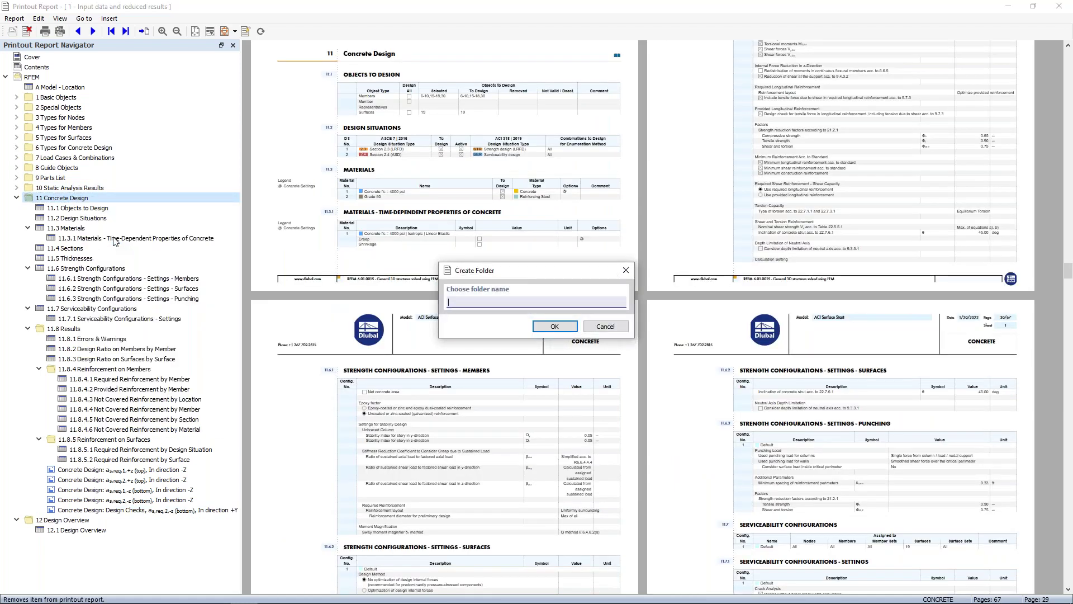
text(Surface Graphics)
click(537, 328)
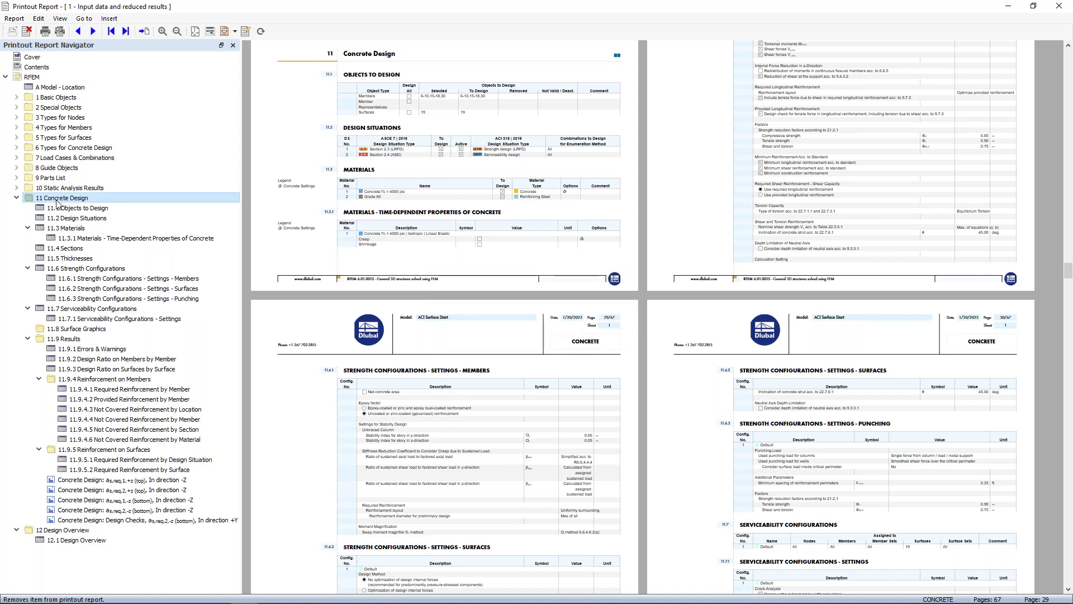
Step: Create a child folder named "Member Graphics" under the Concrete Design chapter of the report
right_click(56, 201)
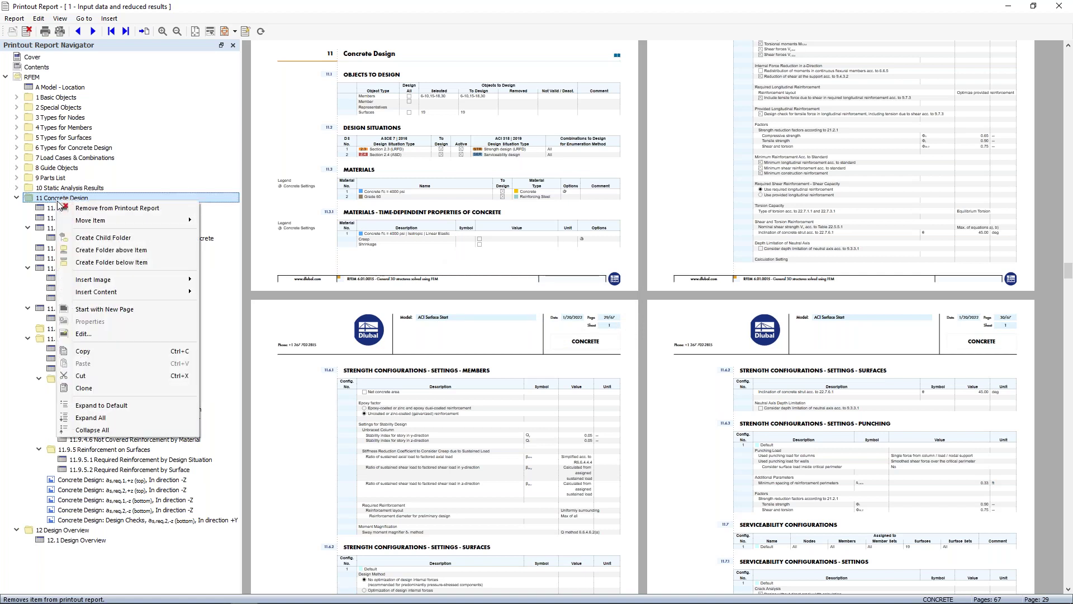
click(86, 238)
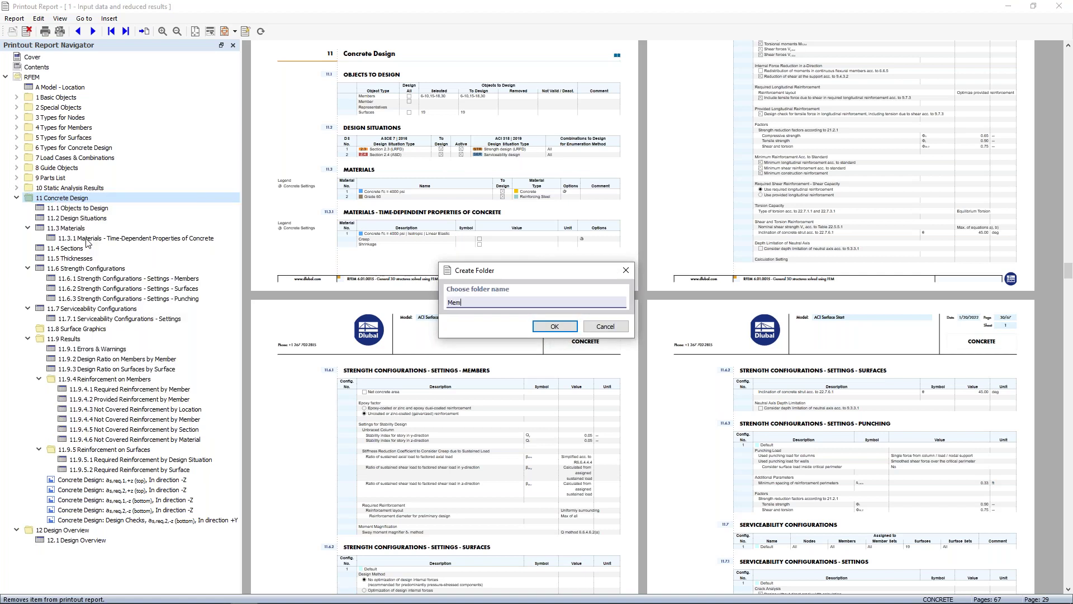
text(Member Graphics)
click(554, 327)
Step: Move the four required-reinforcement graphics into the Surface Graphics folder and the Design Checks graphic into the Member Graphics folder
click(160, 490)
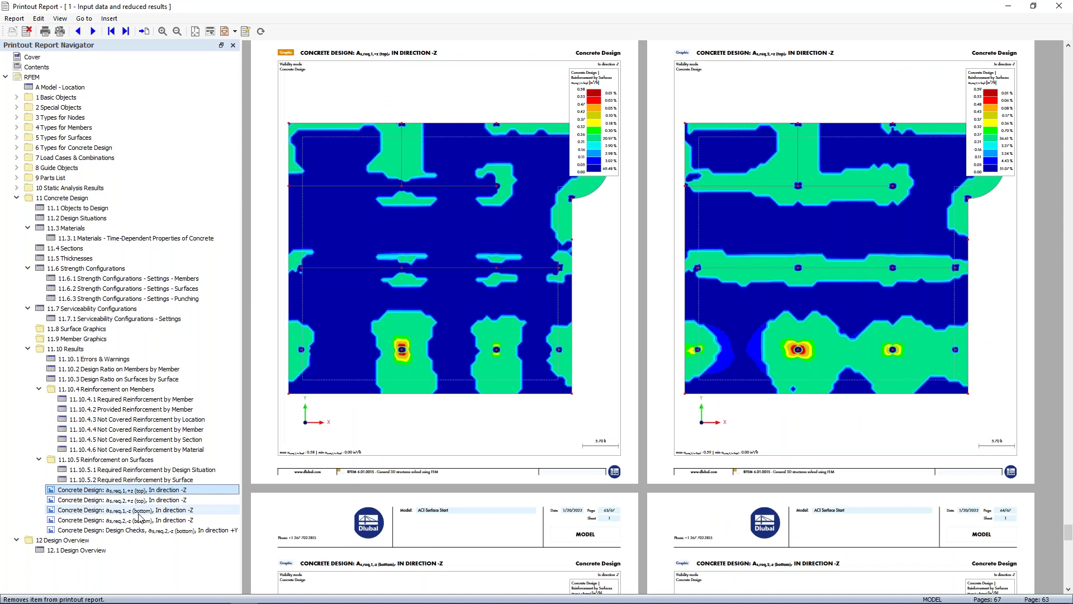
shift+click(139, 519)
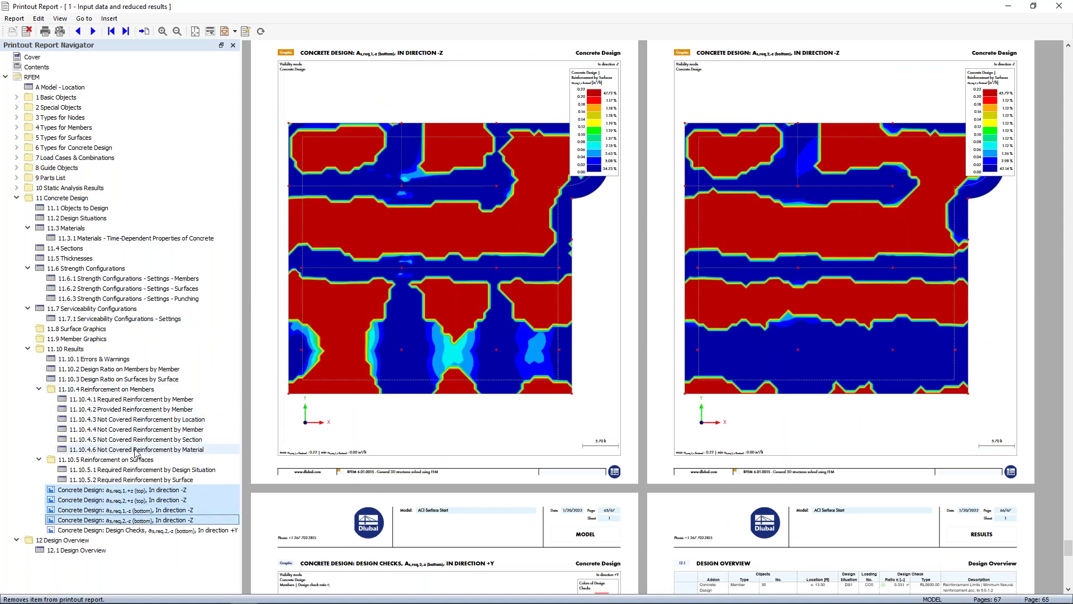
drag(103, 491, 73, 348)
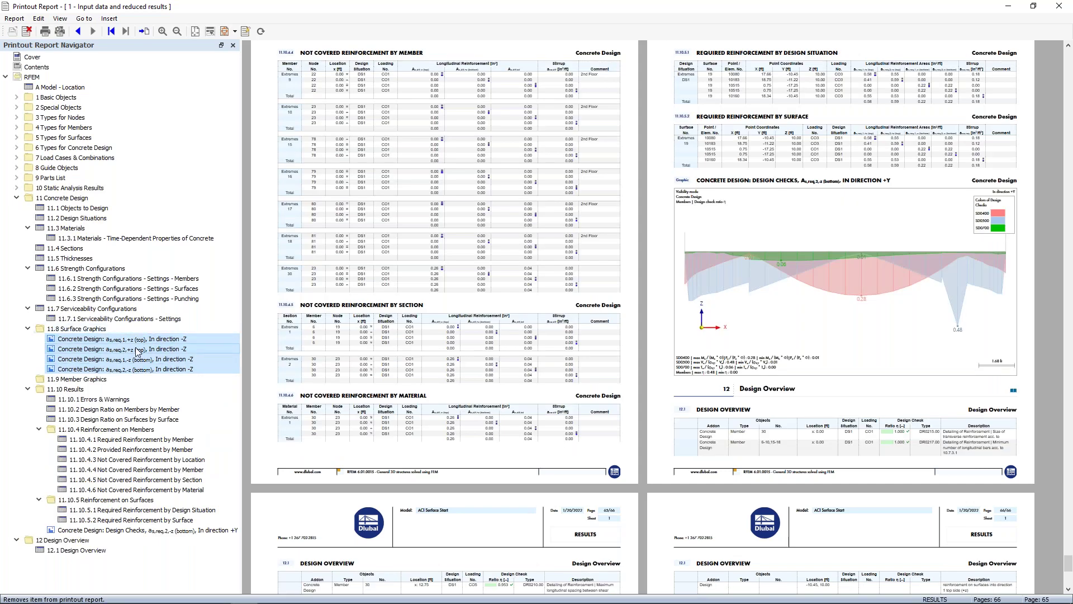
click(110, 529)
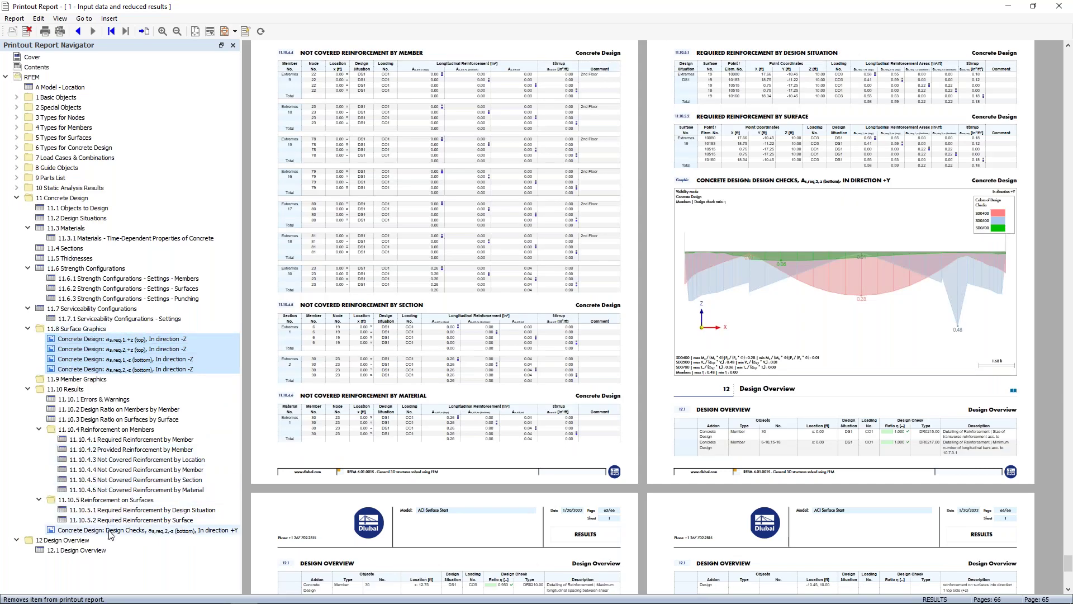
drag(103, 530, 83, 381)
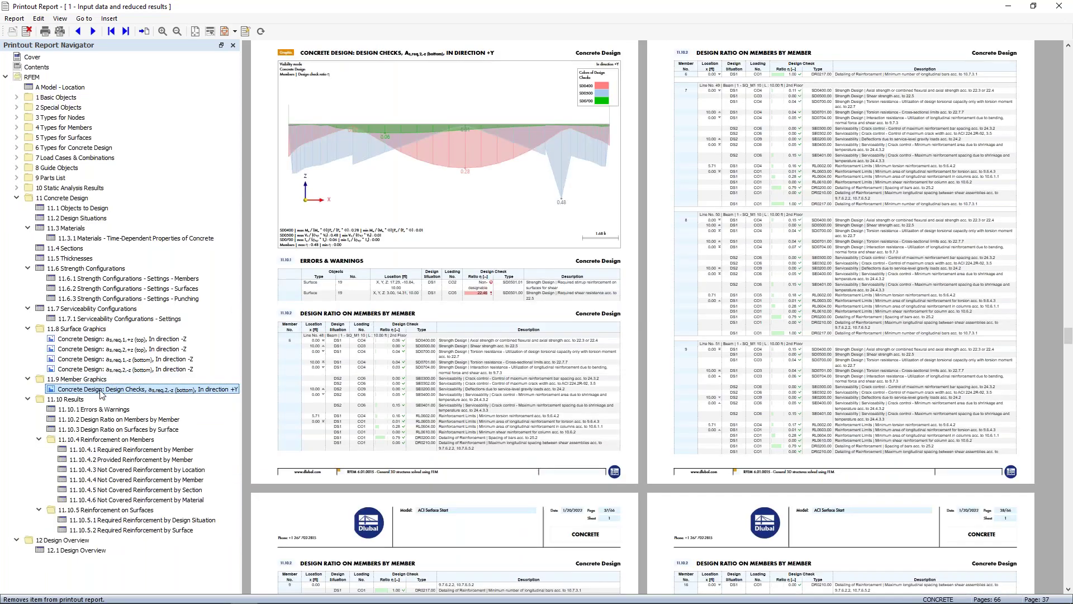
Step: Review the reorganized report from the cover page and contents list through the Model - Location and Basic Objects pages
scroll(311, 260, up, 3)
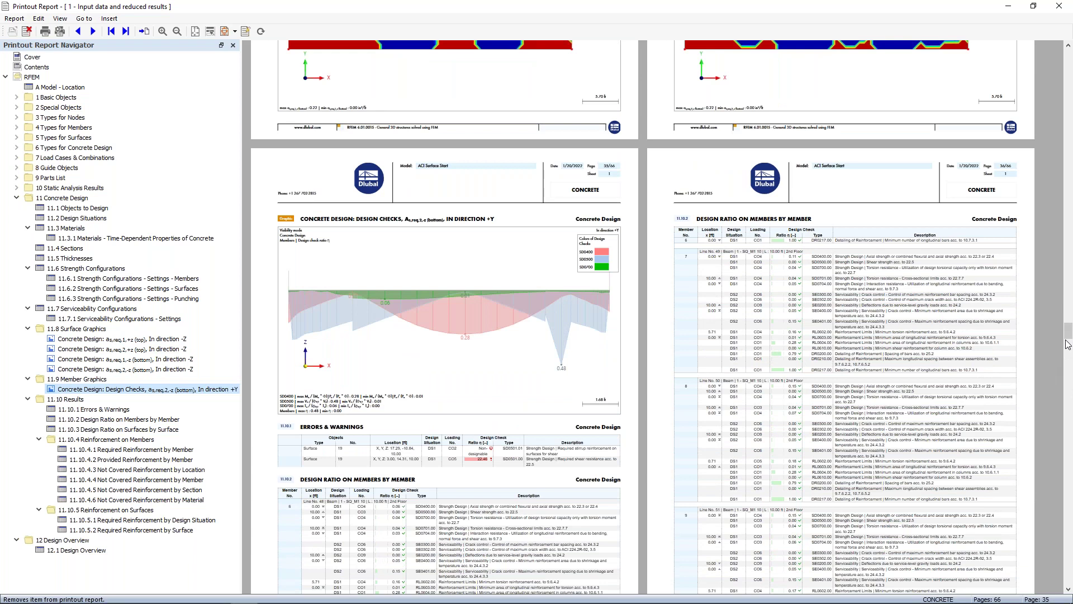
drag(1069, 336, 1039, 59)
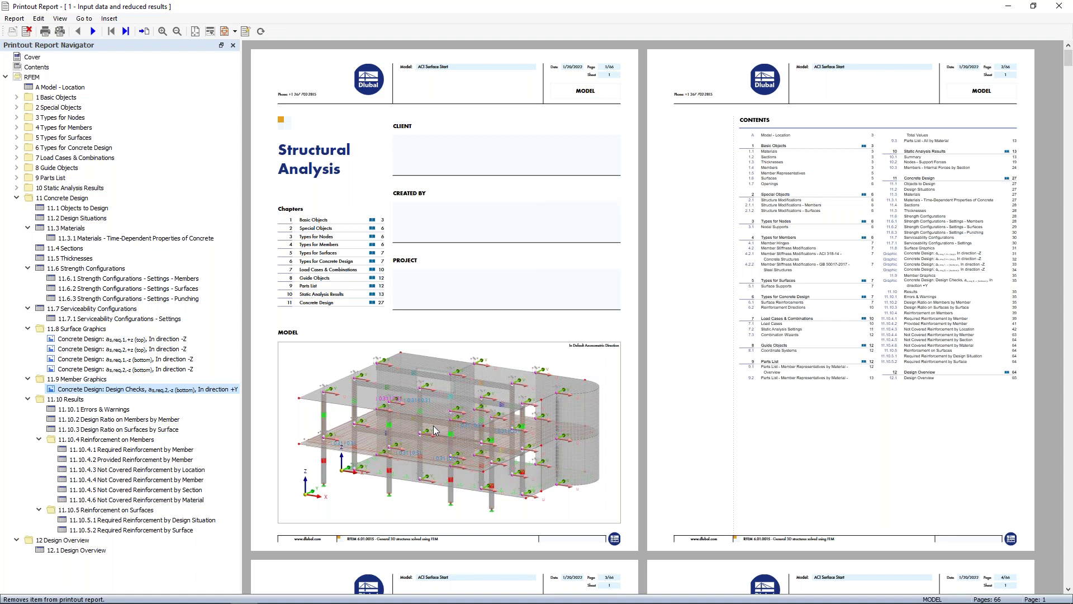
scroll(434, 430, down, 10)
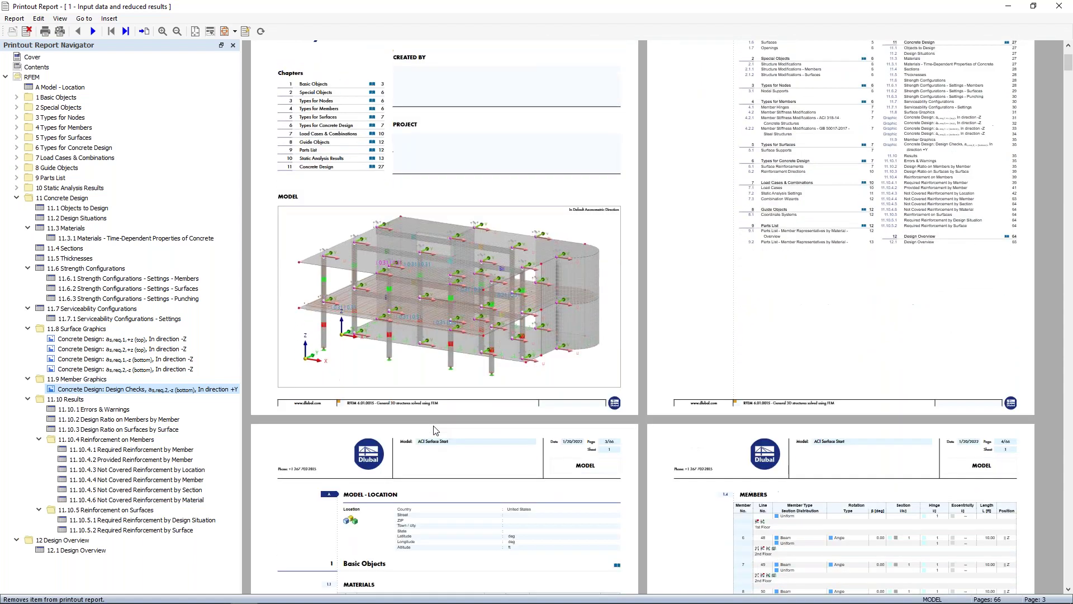
scroll(434, 430, down, 7)
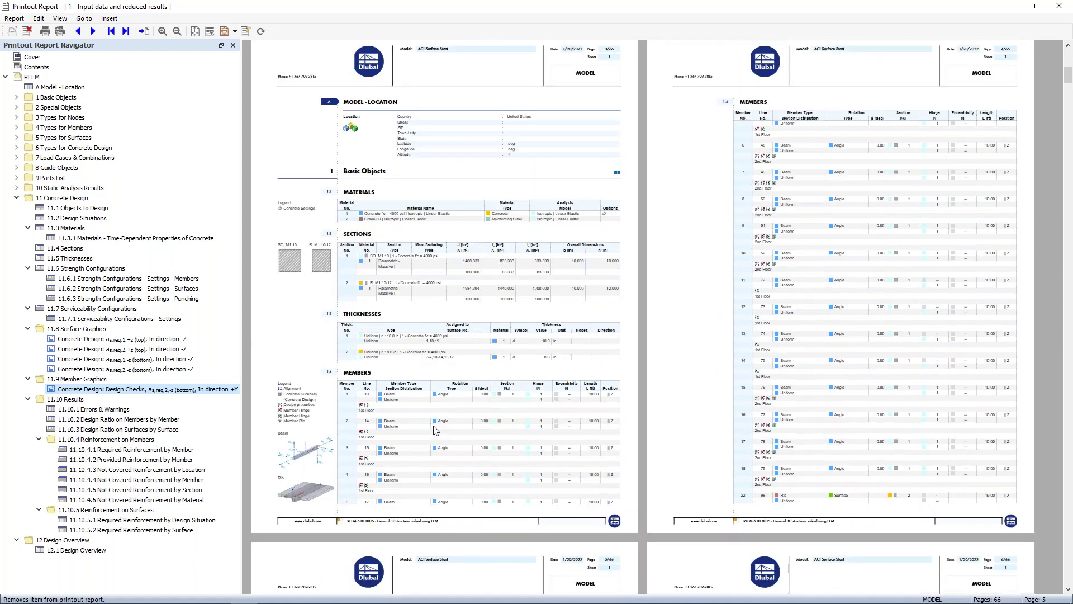
Step: Switch to the PowerPoint slide show and advance to the RFEM 6 Concrete Development slide
key(super+Tab)
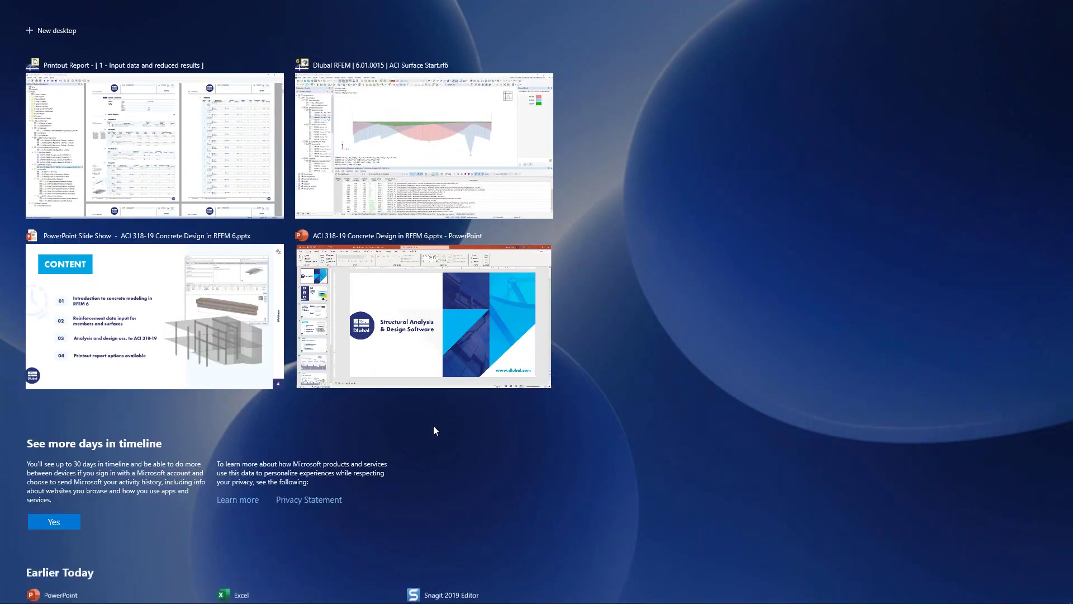
click(220, 311)
key(Right)
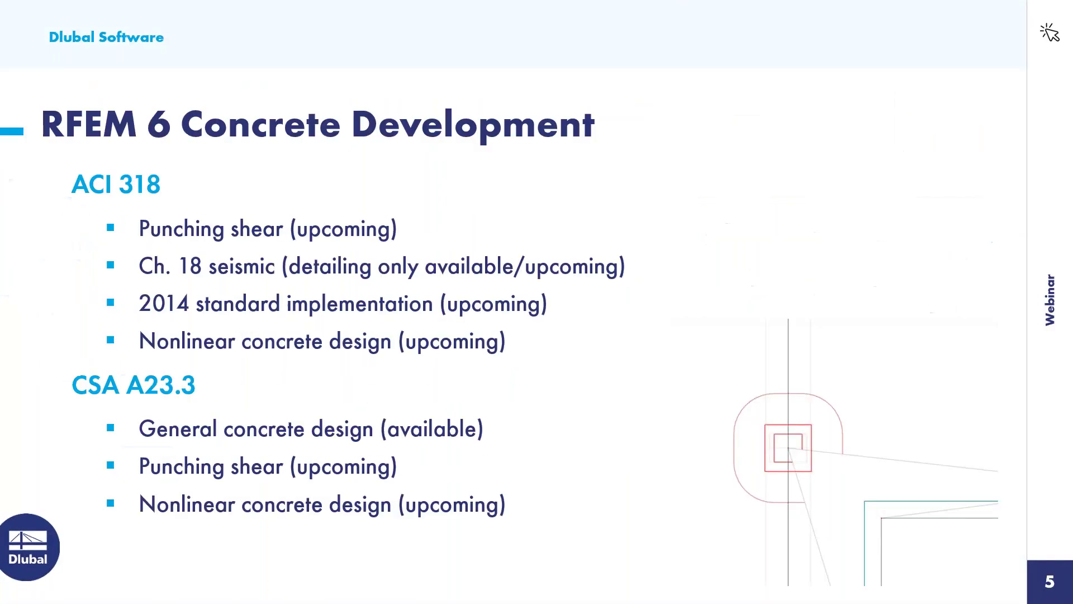